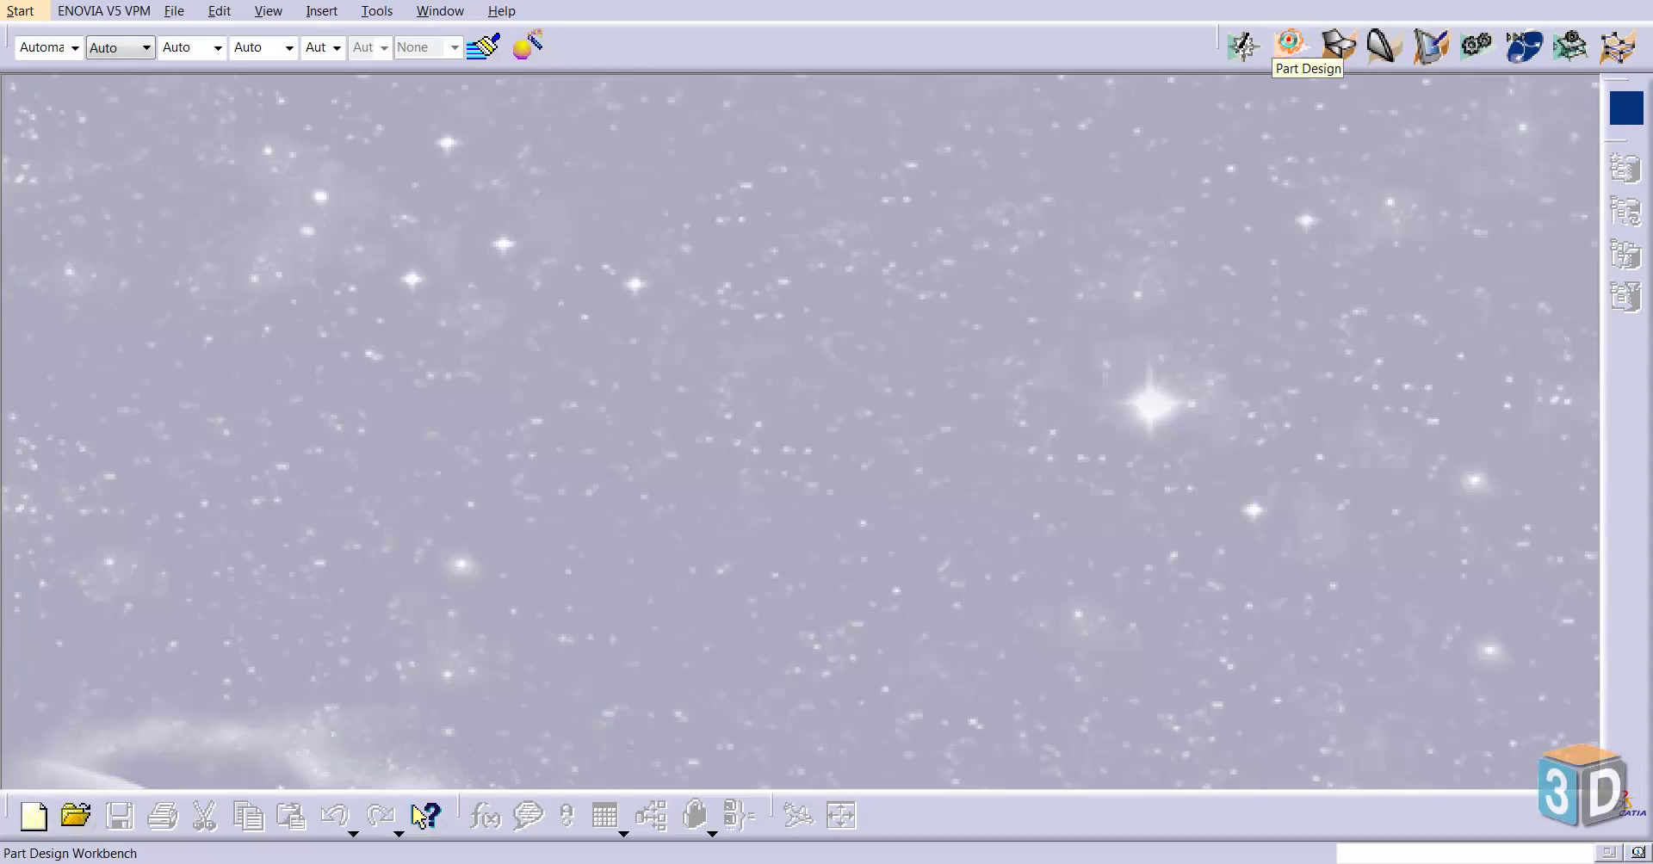
- Begin a new Part document, naming it 'Catia Bolt Tutorial'
{"action": "left_click", "coordinate": [1289, 45]}
{"action": "type", "text": "Catia Bolt Tutorial"}
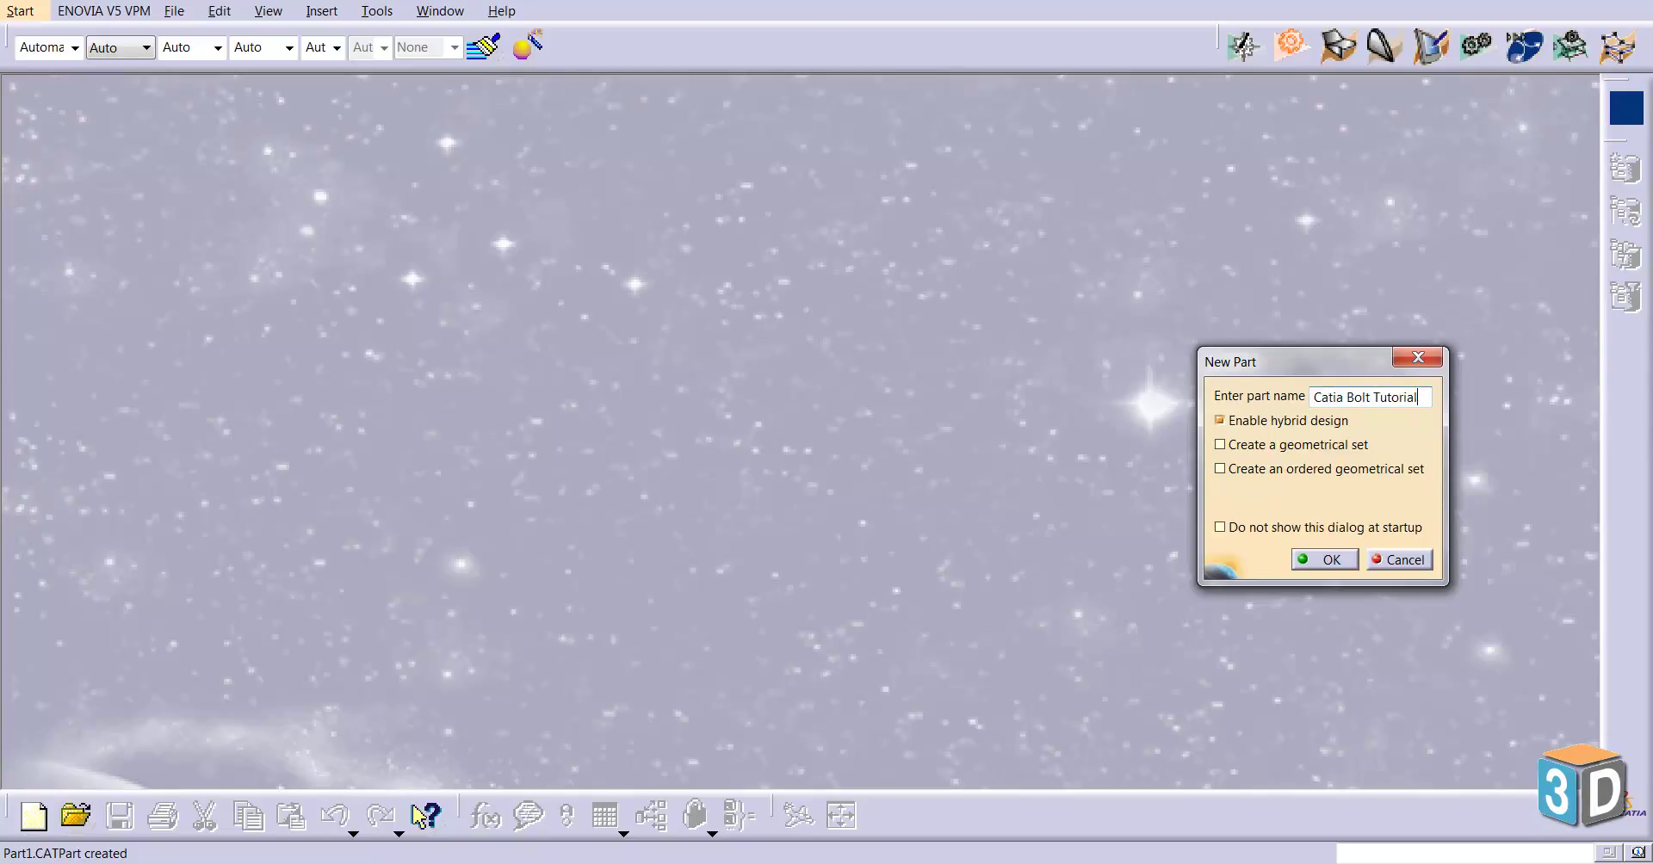
- Confirm the part, start a positioned sketch and draw a circle centred at the origin
{"action": "key", "text": "Return"}
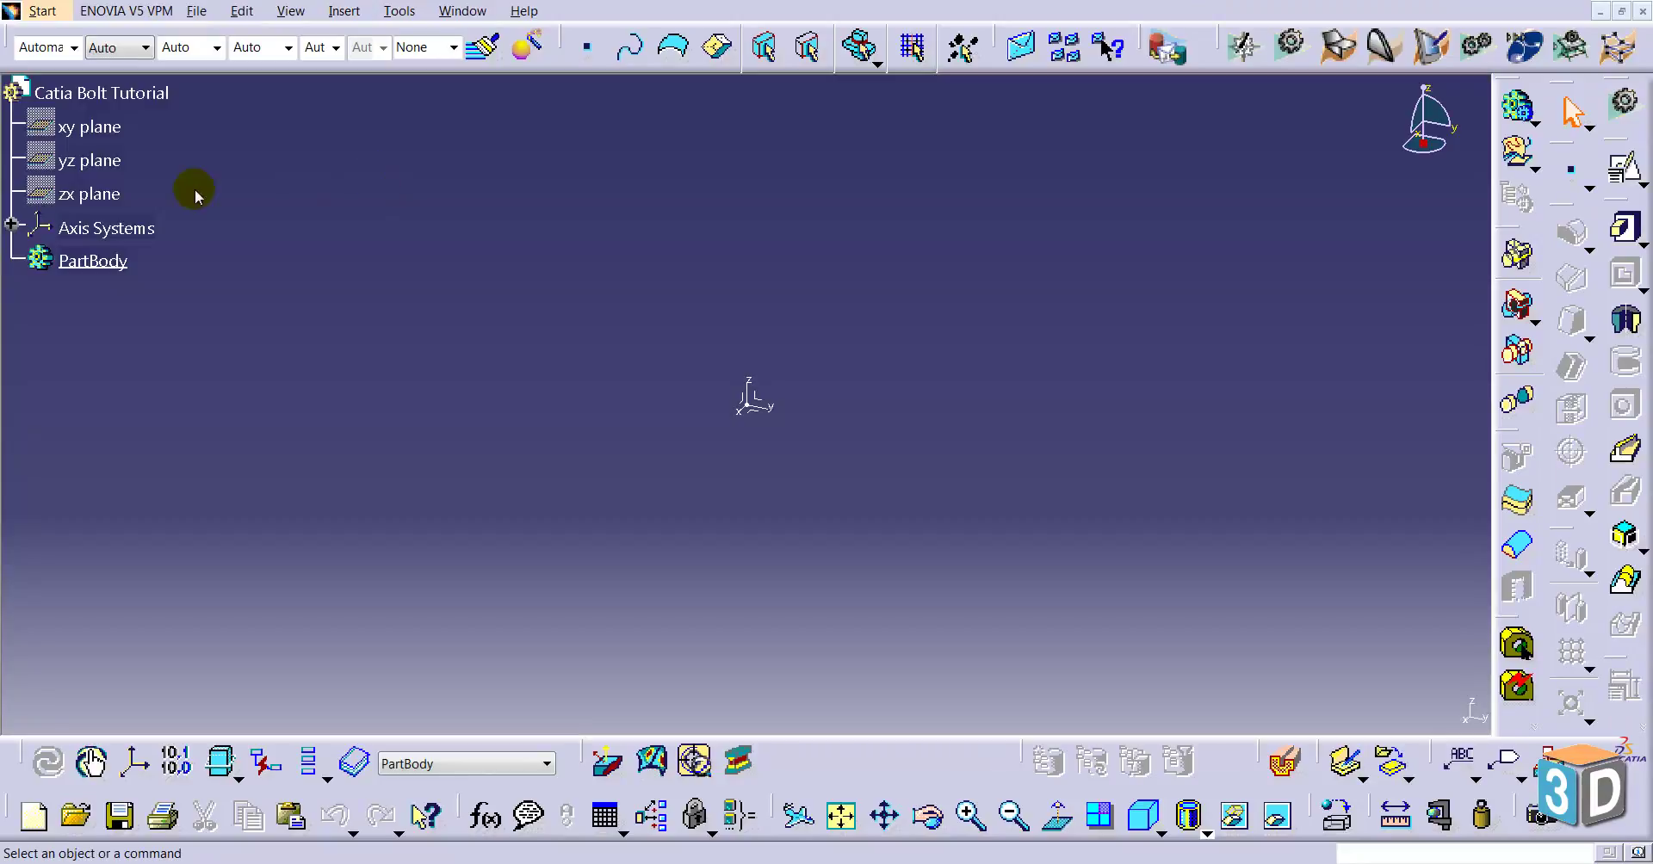
{"action": "left_click", "coordinate": [748, 397]}
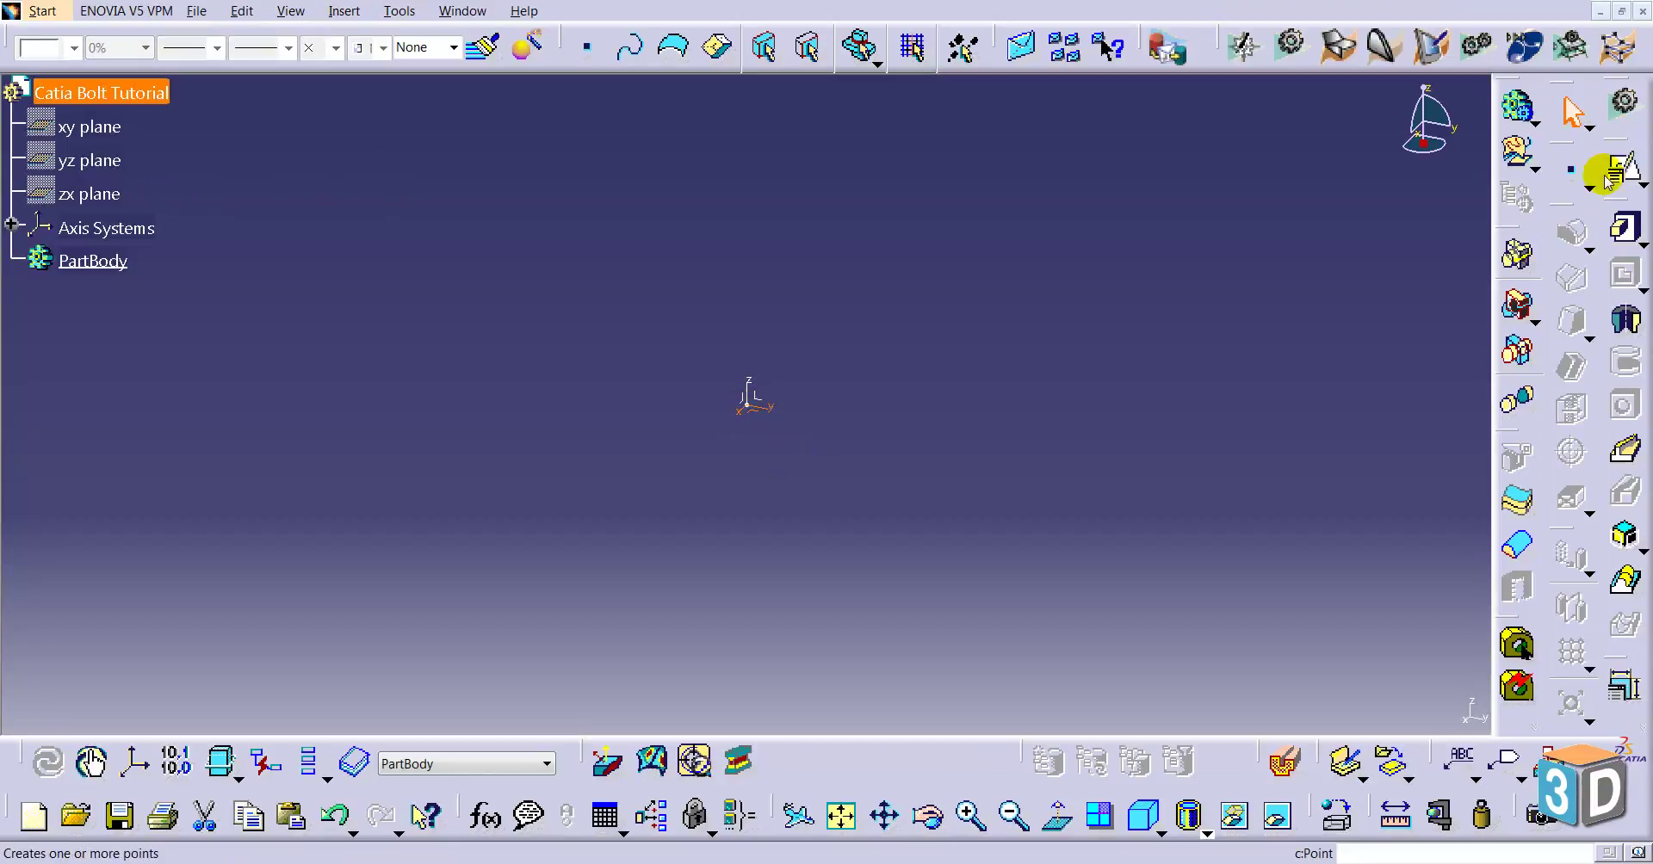
{"action": "left_click", "coordinate": [1517, 646]}
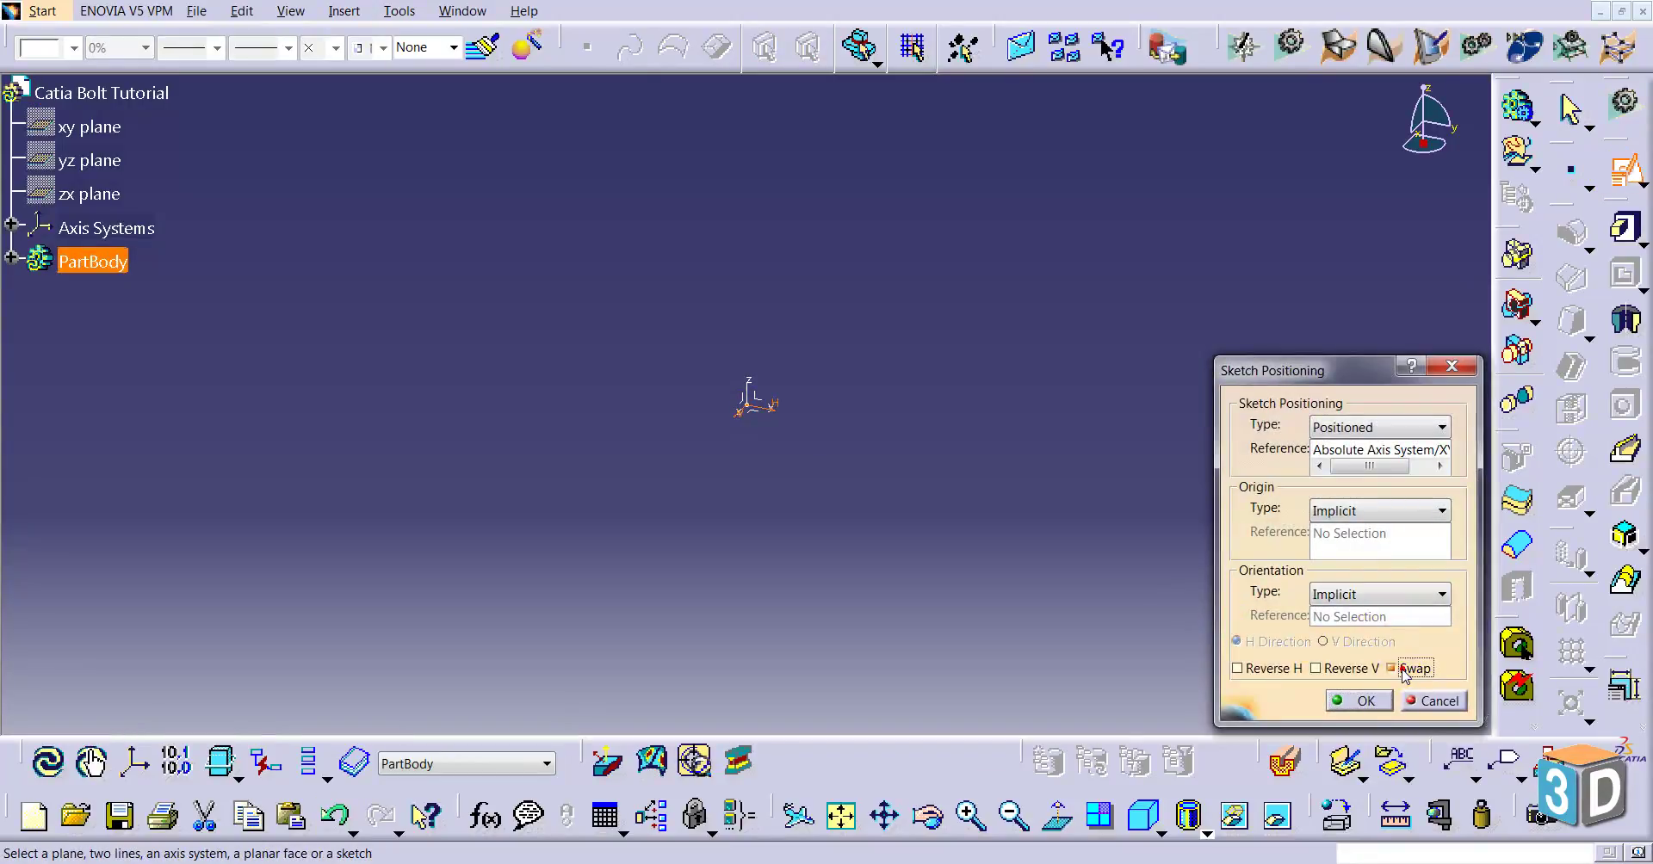
{"action": "left_click", "coordinate": [1355, 697]}
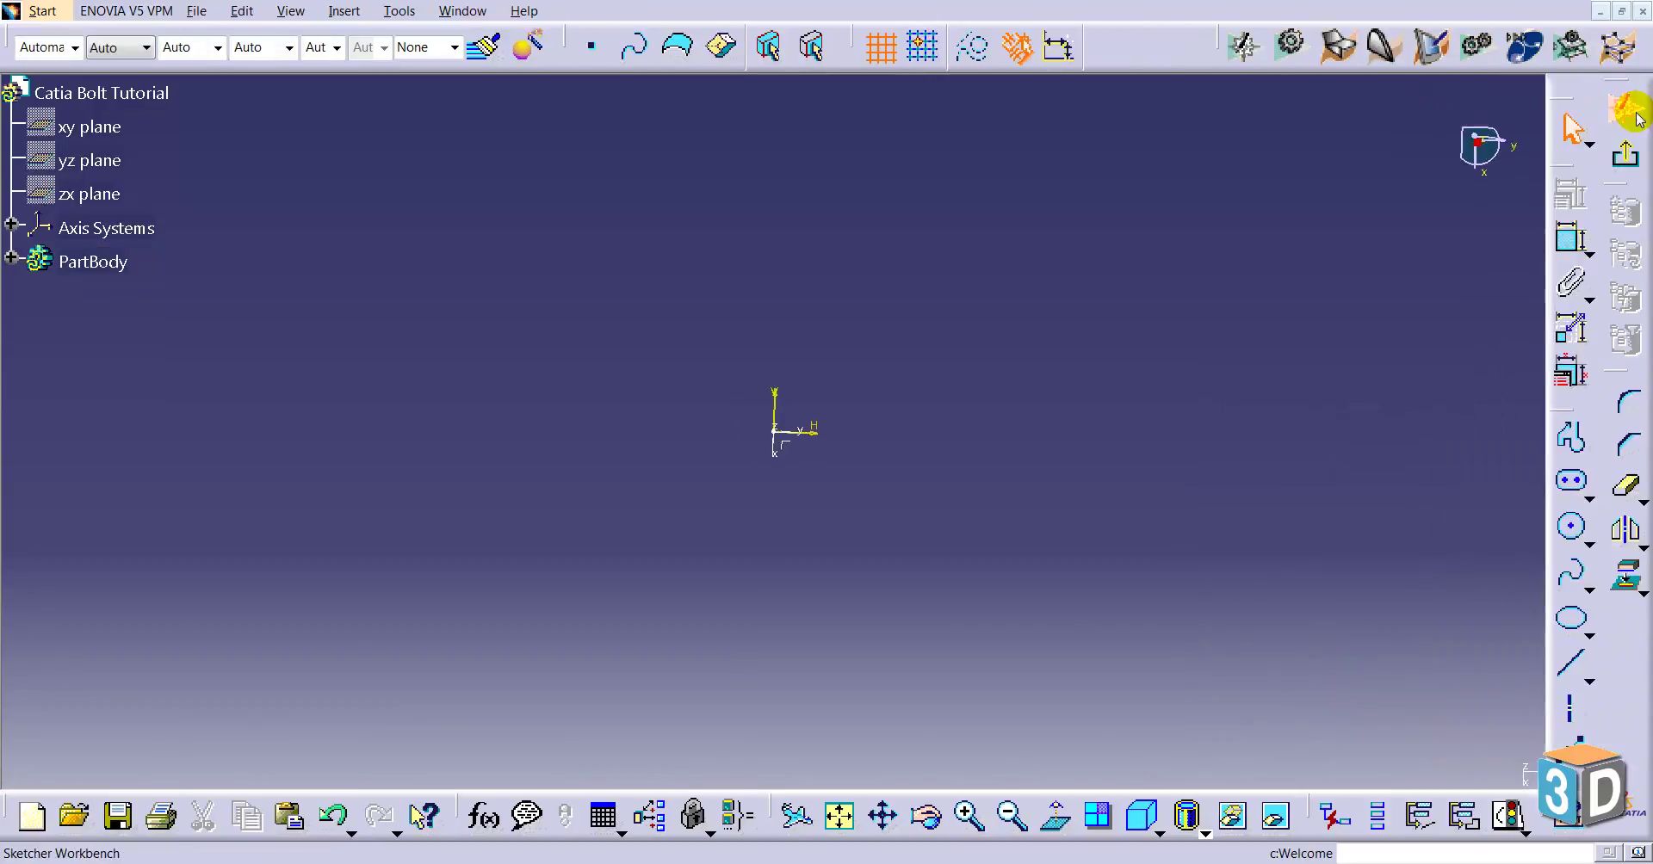
{"action": "left_click", "coordinate": [1572, 530]}
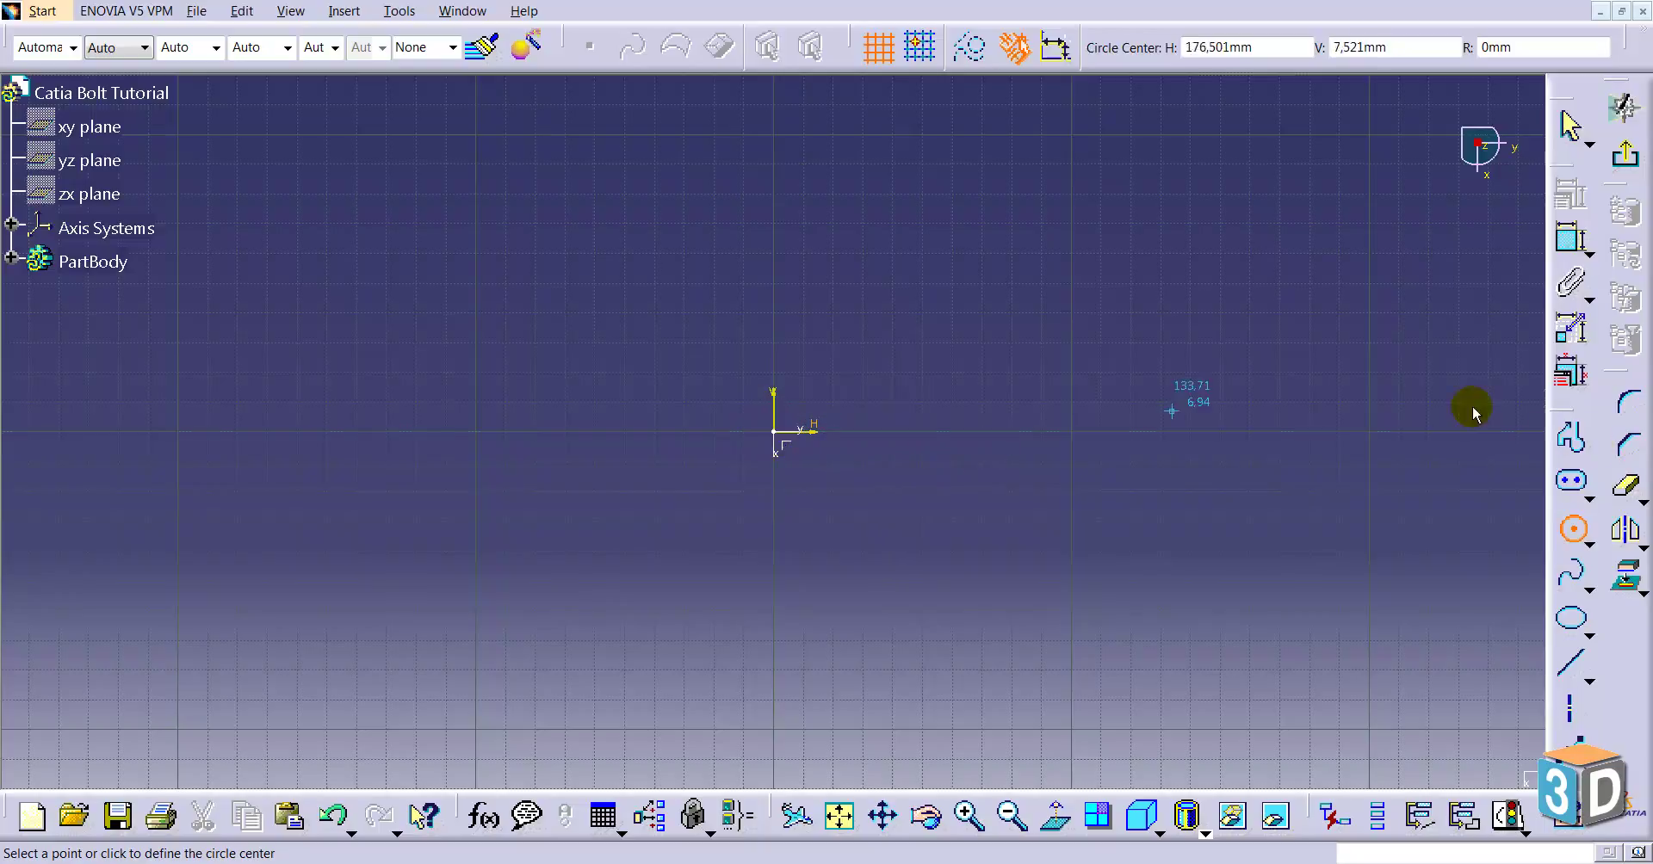
{"action": "left_click", "coordinate": [774, 432]}
{"action": "left_click", "coordinate": [944, 430]}
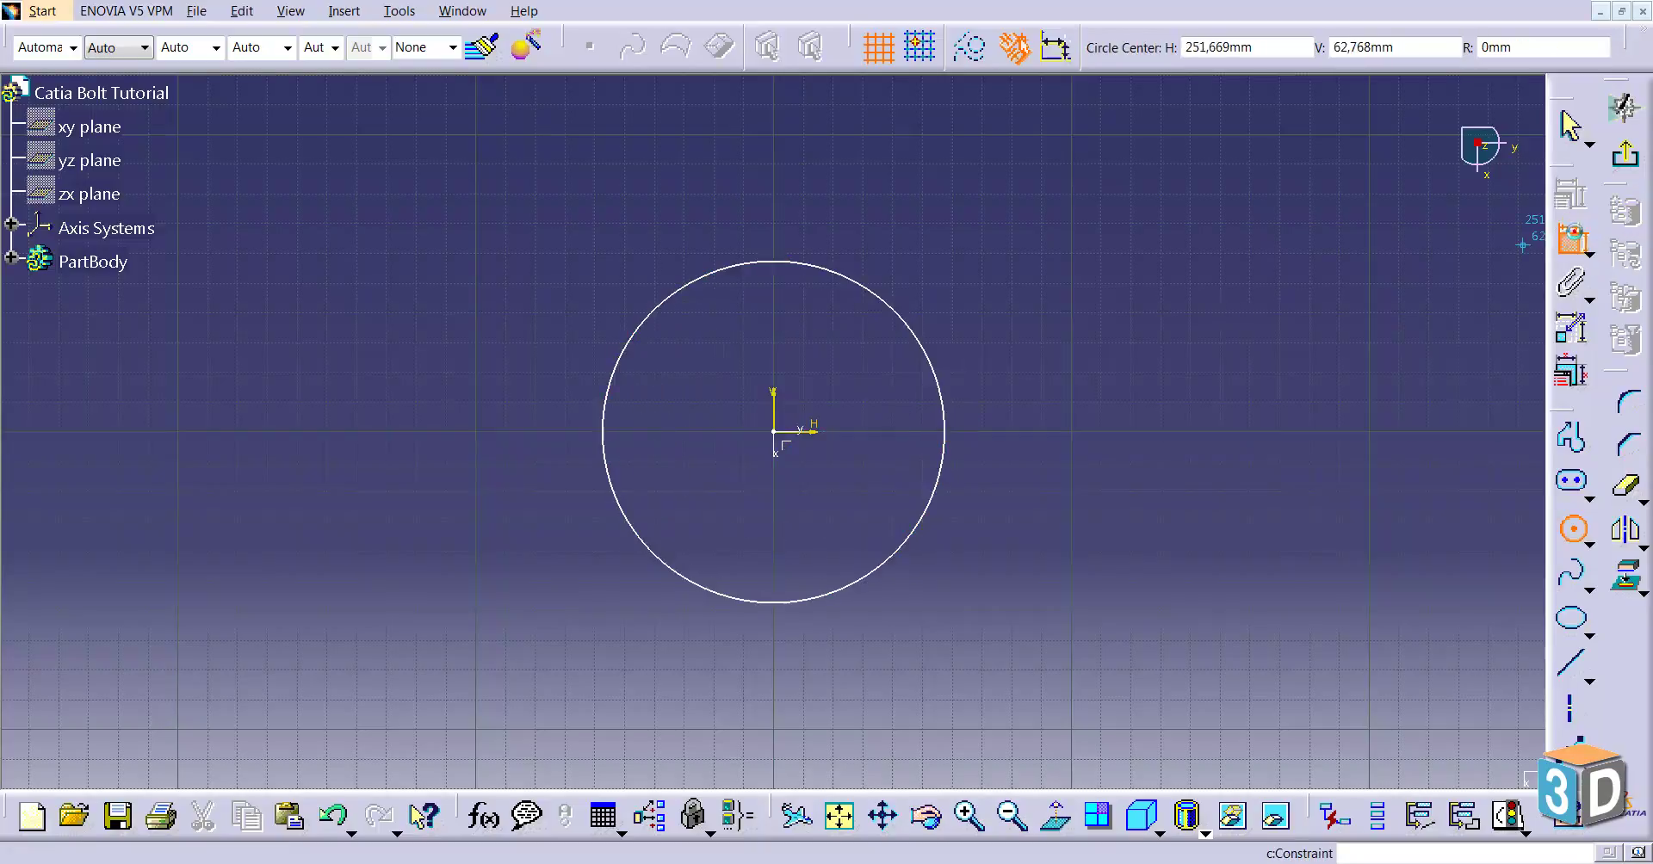
- Constrain the circle's diameter to 18.6
{"action": "left_click", "coordinate": [1573, 239]}
{"action": "left_click", "coordinate": [930, 362]}
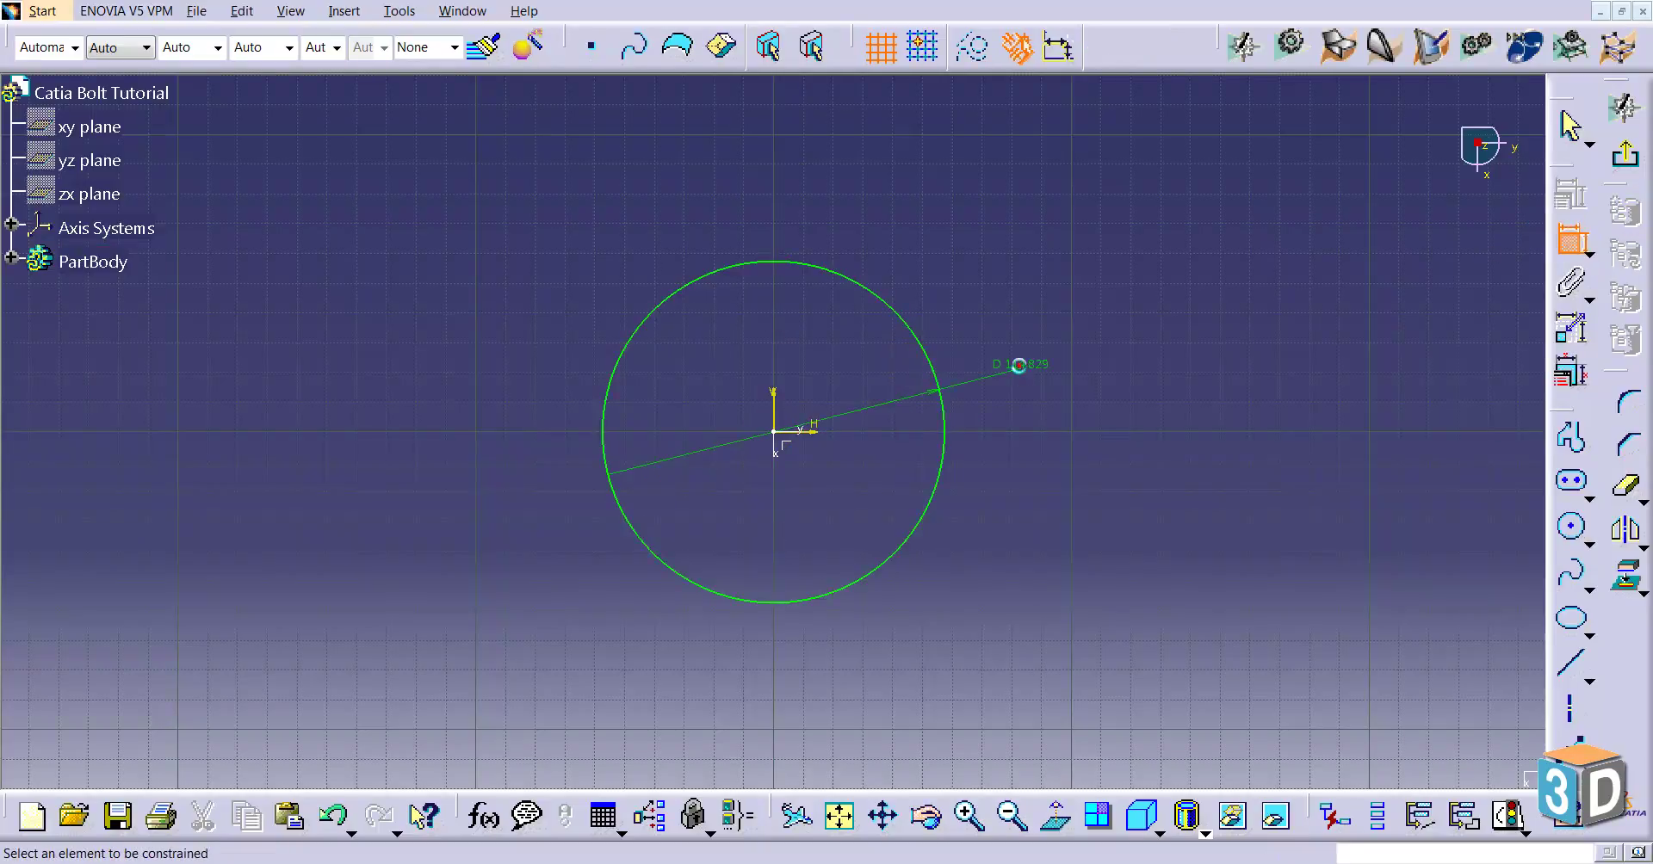
{"action": "double_click", "coordinate": [1019, 366]}
{"action": "key", "text": "Return"}
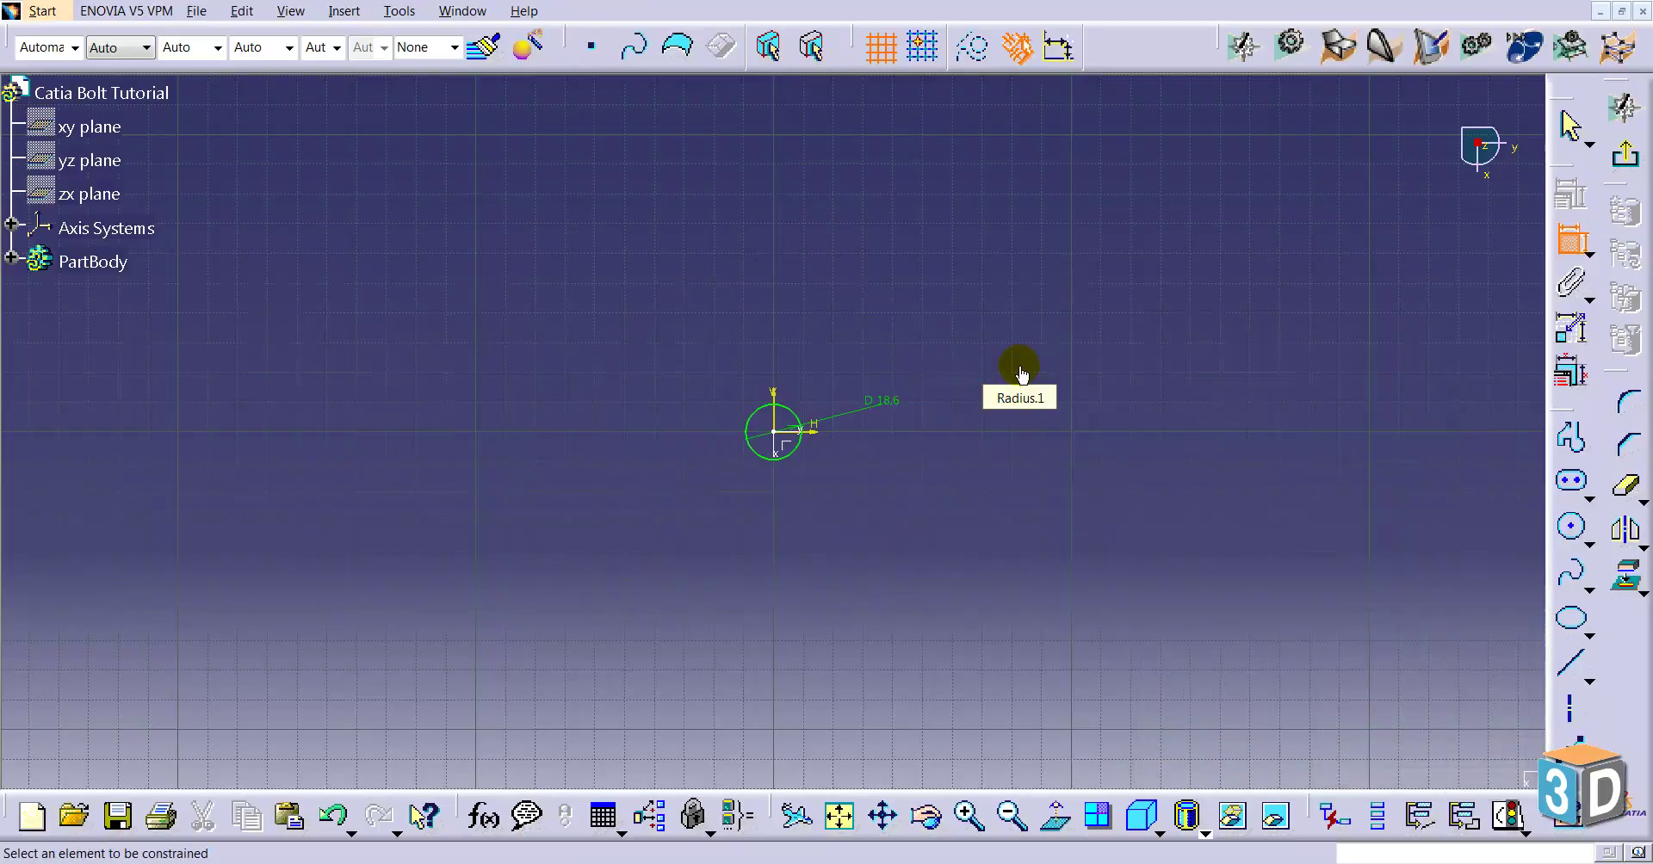
{"action": "left_click", "coordinate": [883, 401]}
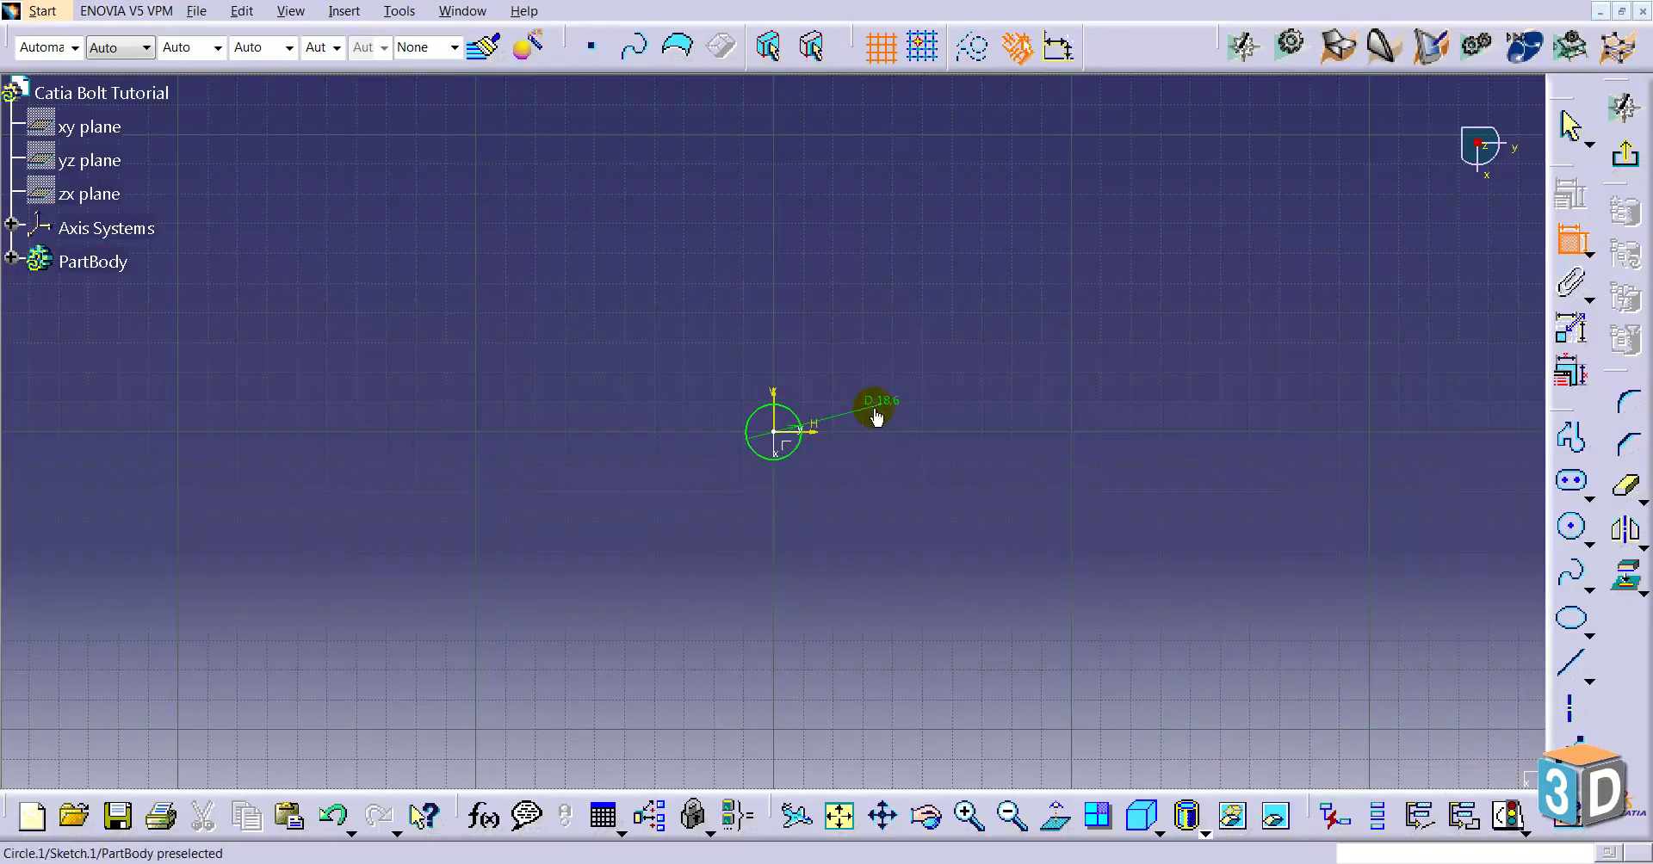
{"action": "left_click", "coordinate": [886, 483]}
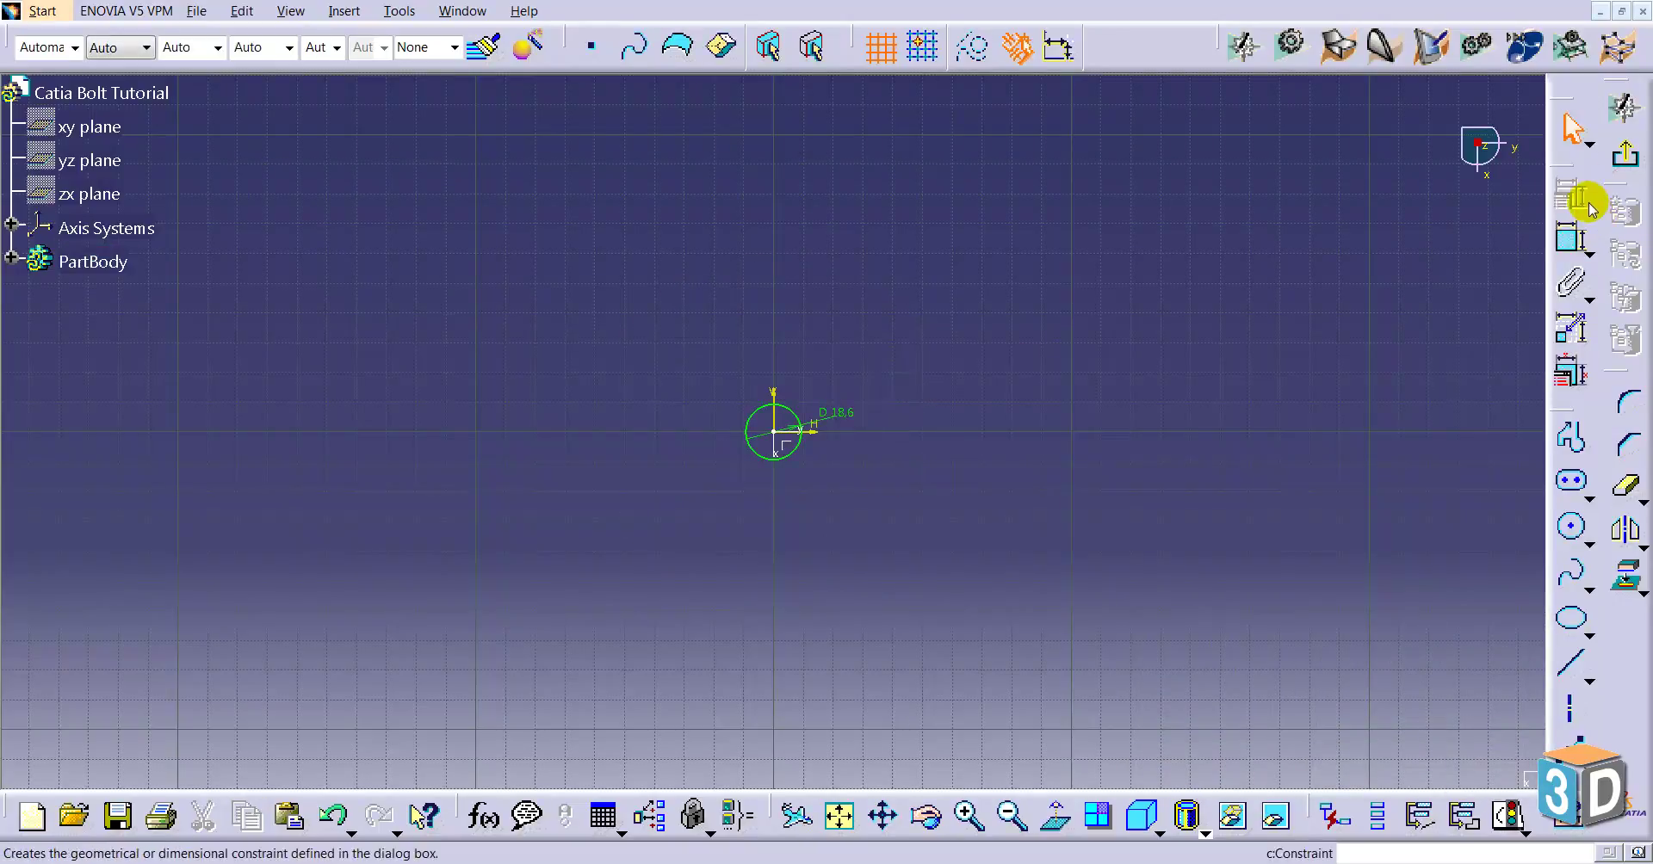
- Place six equidistant points on the circle and exit the sketch
{"action": "left_click", "coordinate": [839, 816]}
{"action": "left_click", "coordinate": [1581, 746]}
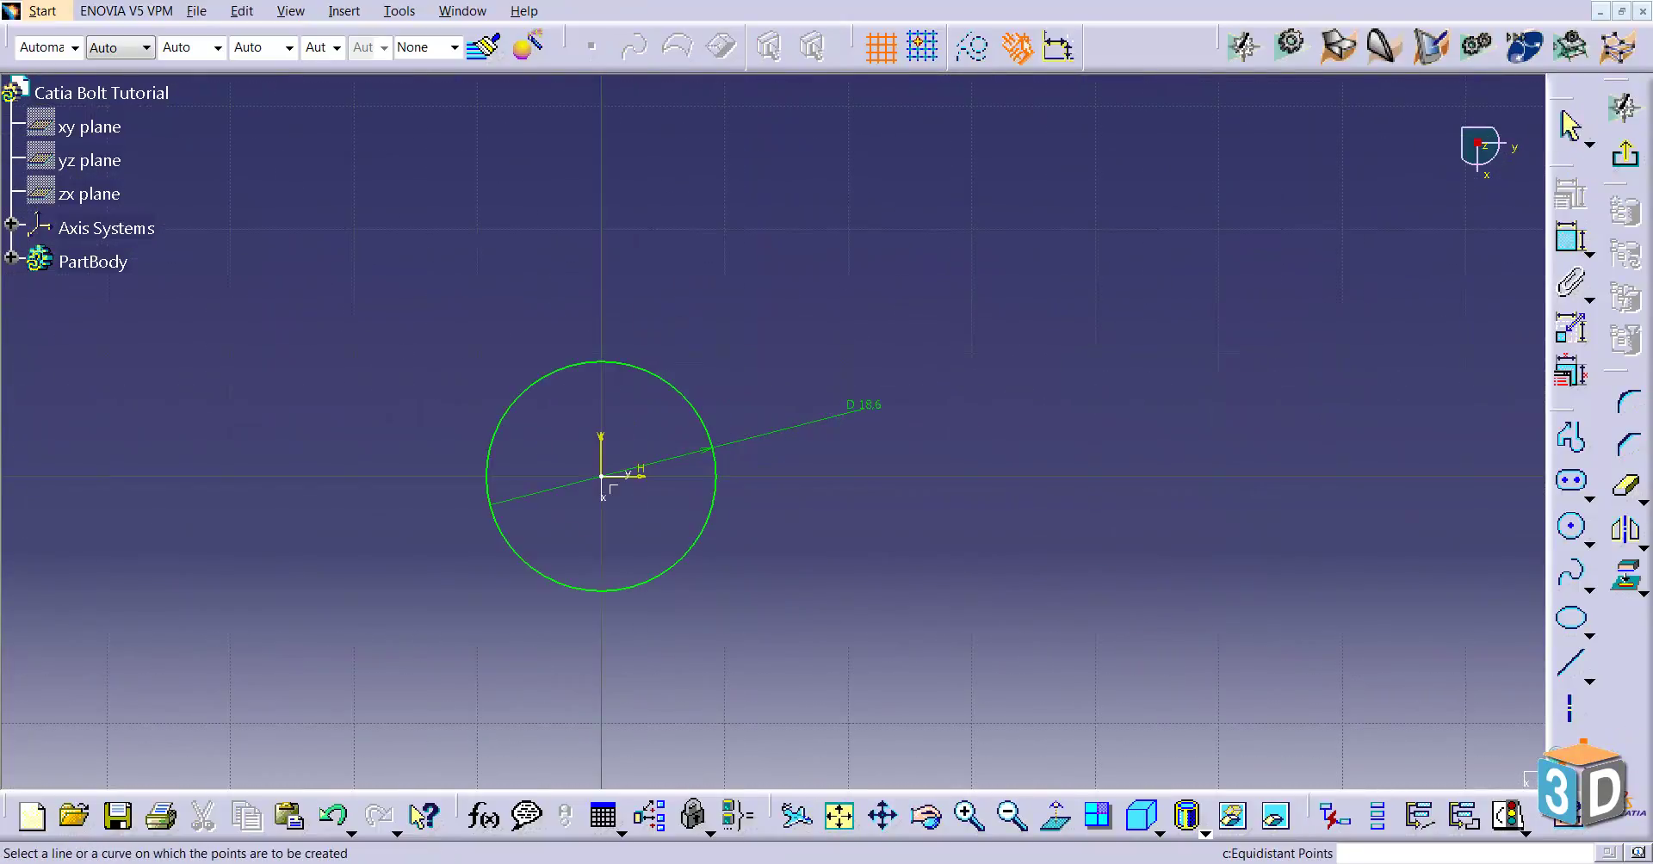
{"action": "left_click", "coordinate": [682, 398]}
{"action": "left_click", "coordinate": [1399, 632]}
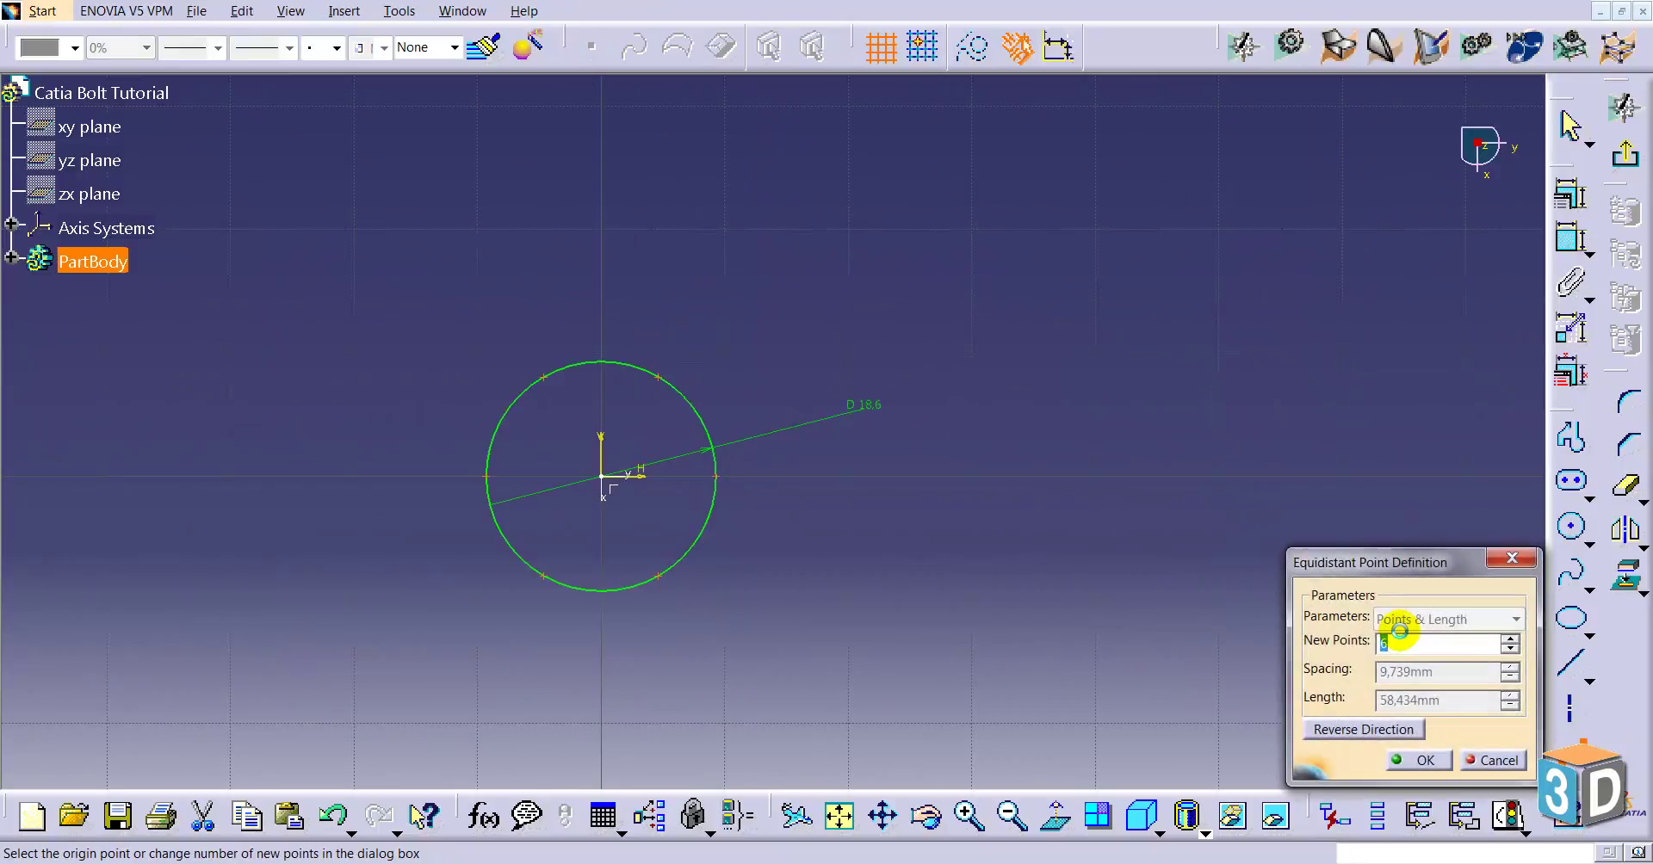
{"action": "left_click", "coordinate": [1425, 758]}
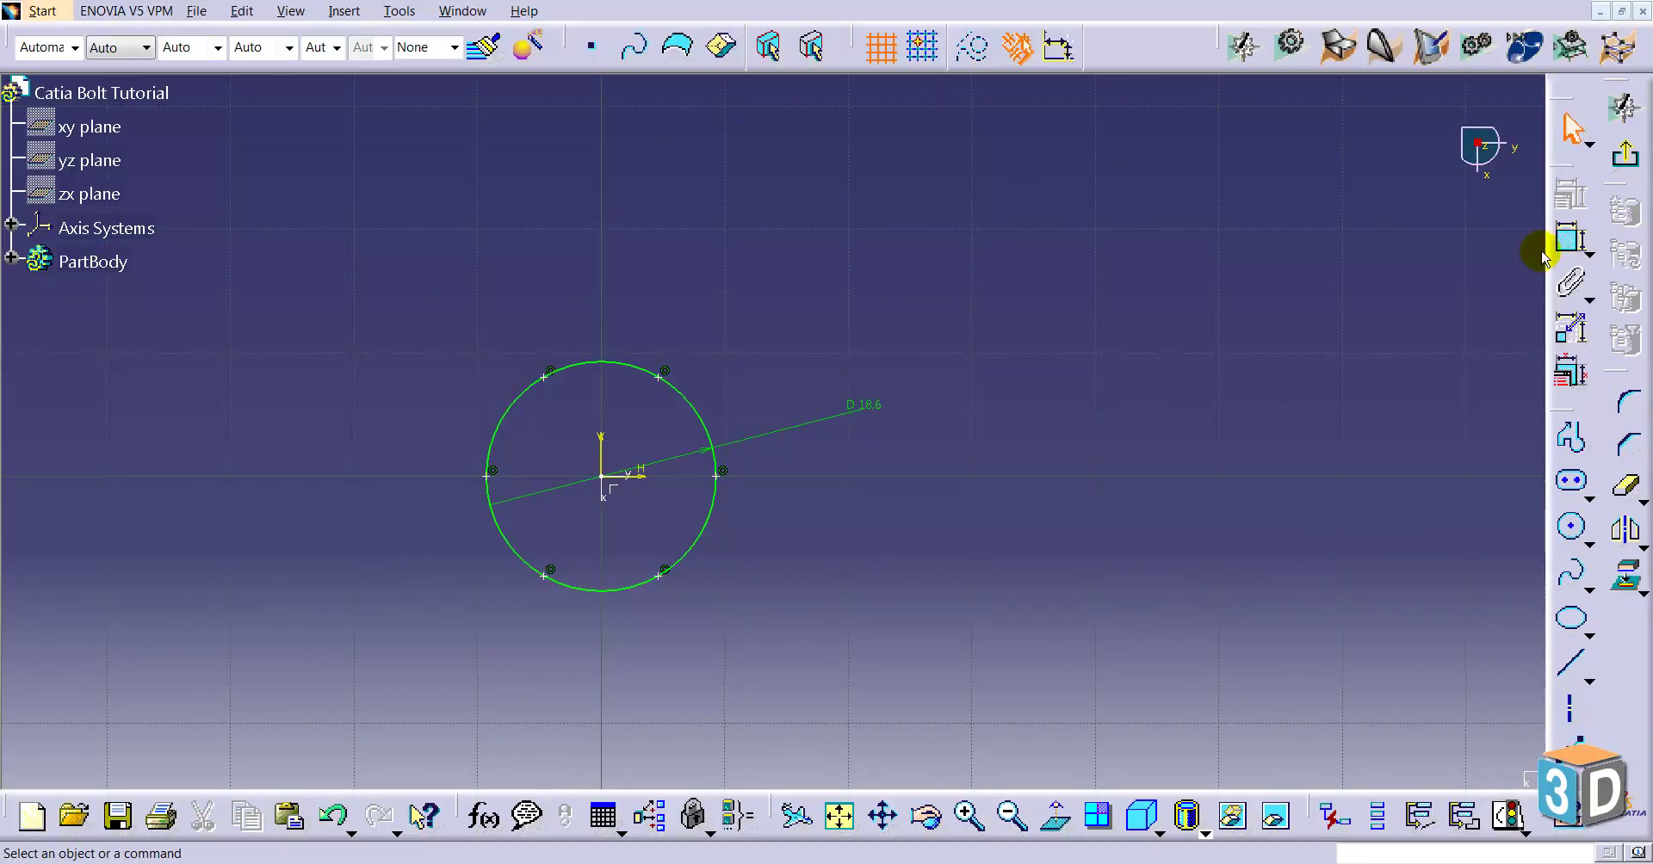
{"action": "left_click", "coordinate": [1624, 155]}
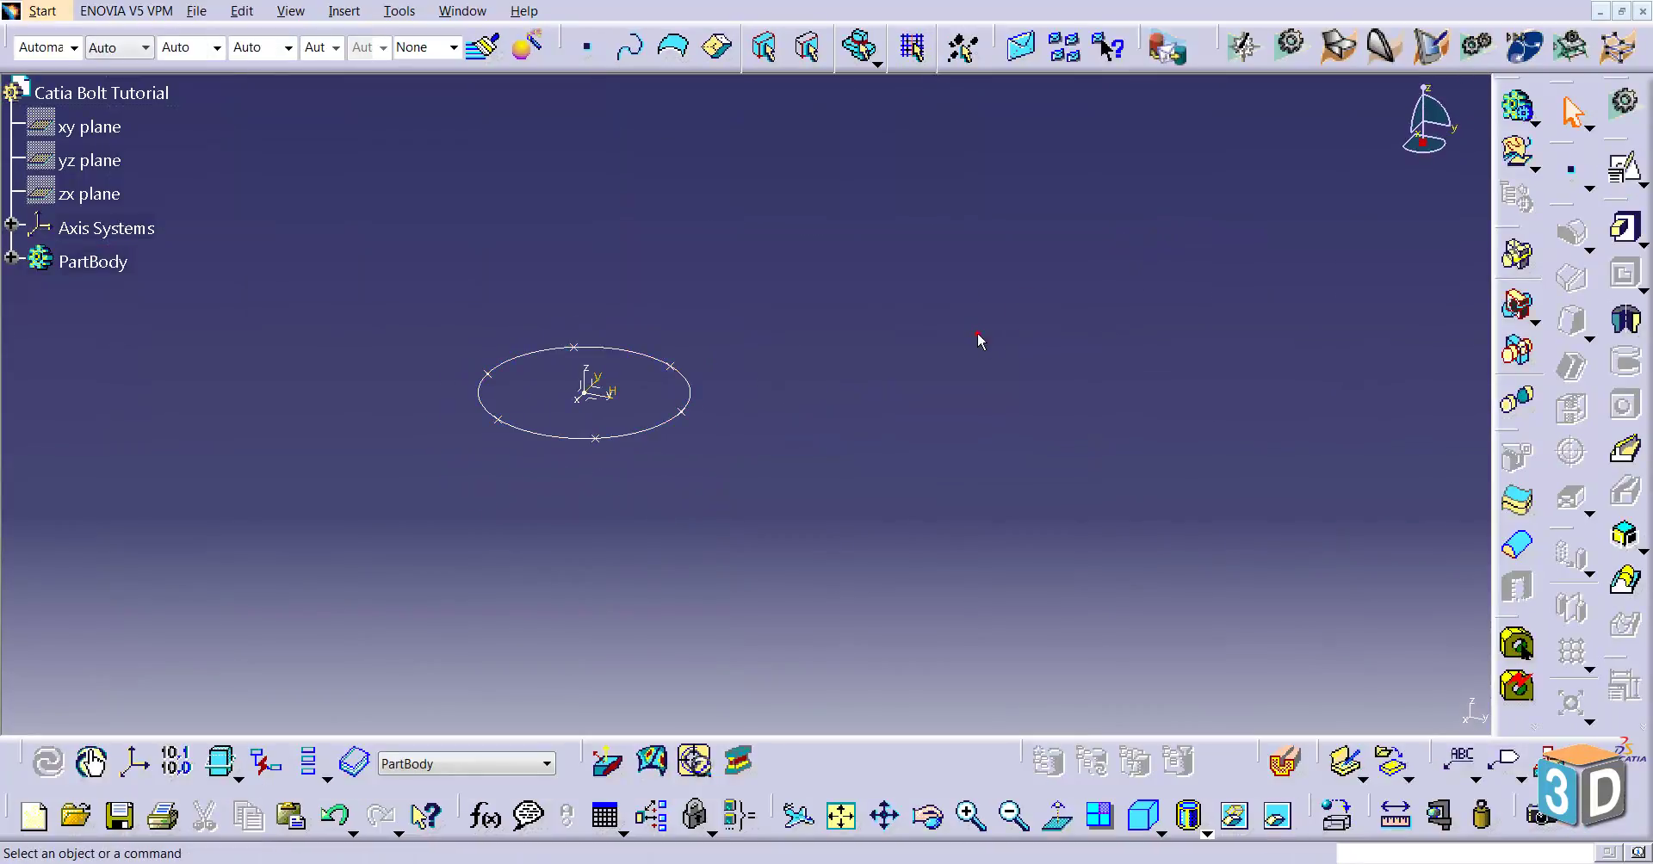
- In Generative Shape Design, build a closed polyline through the six circle points
{"action": "left_click", "coordinate": [840, 814]}
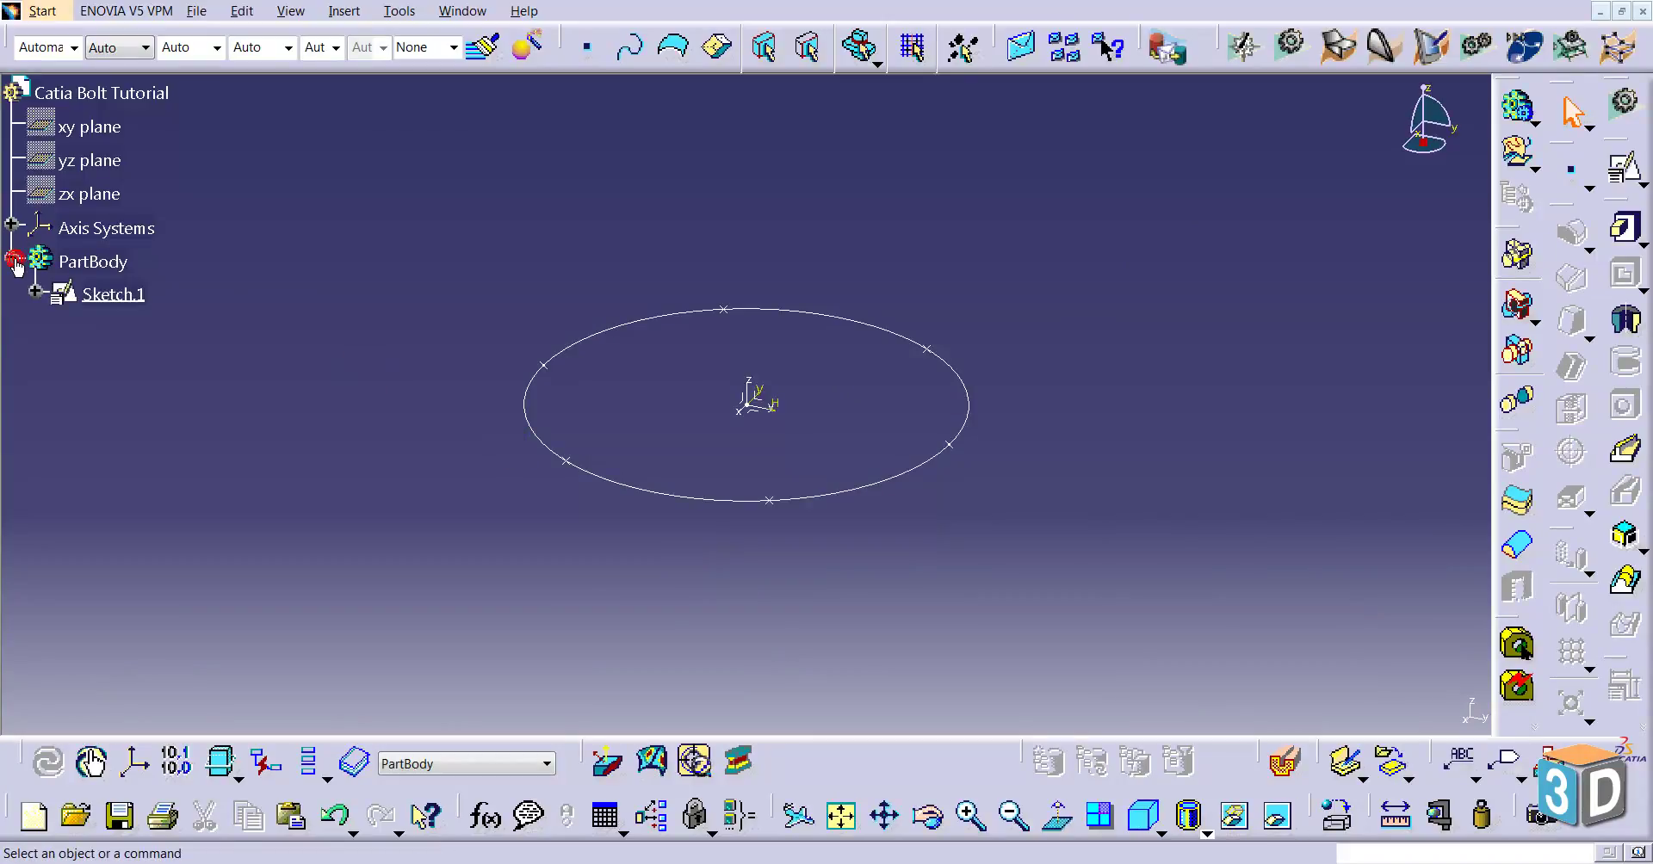
{"action": "left_click", "coordinate": [1339, 46]}
{"action": "left_click", "coordinate": [1571, 219]}
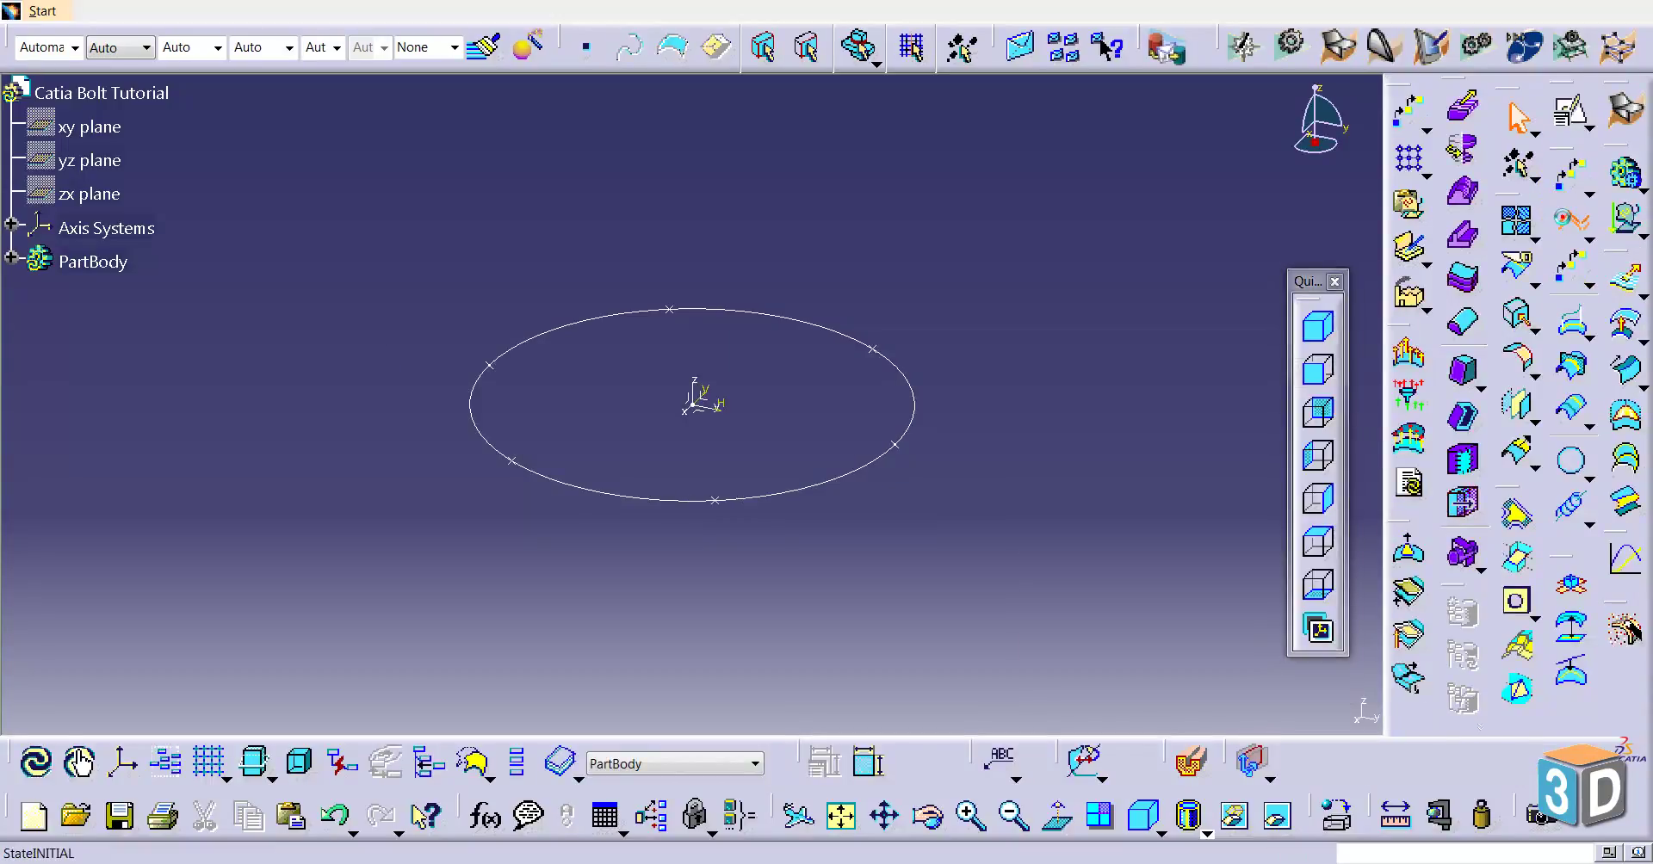
{"action": "left_click", "coordinate": [882, 452]}
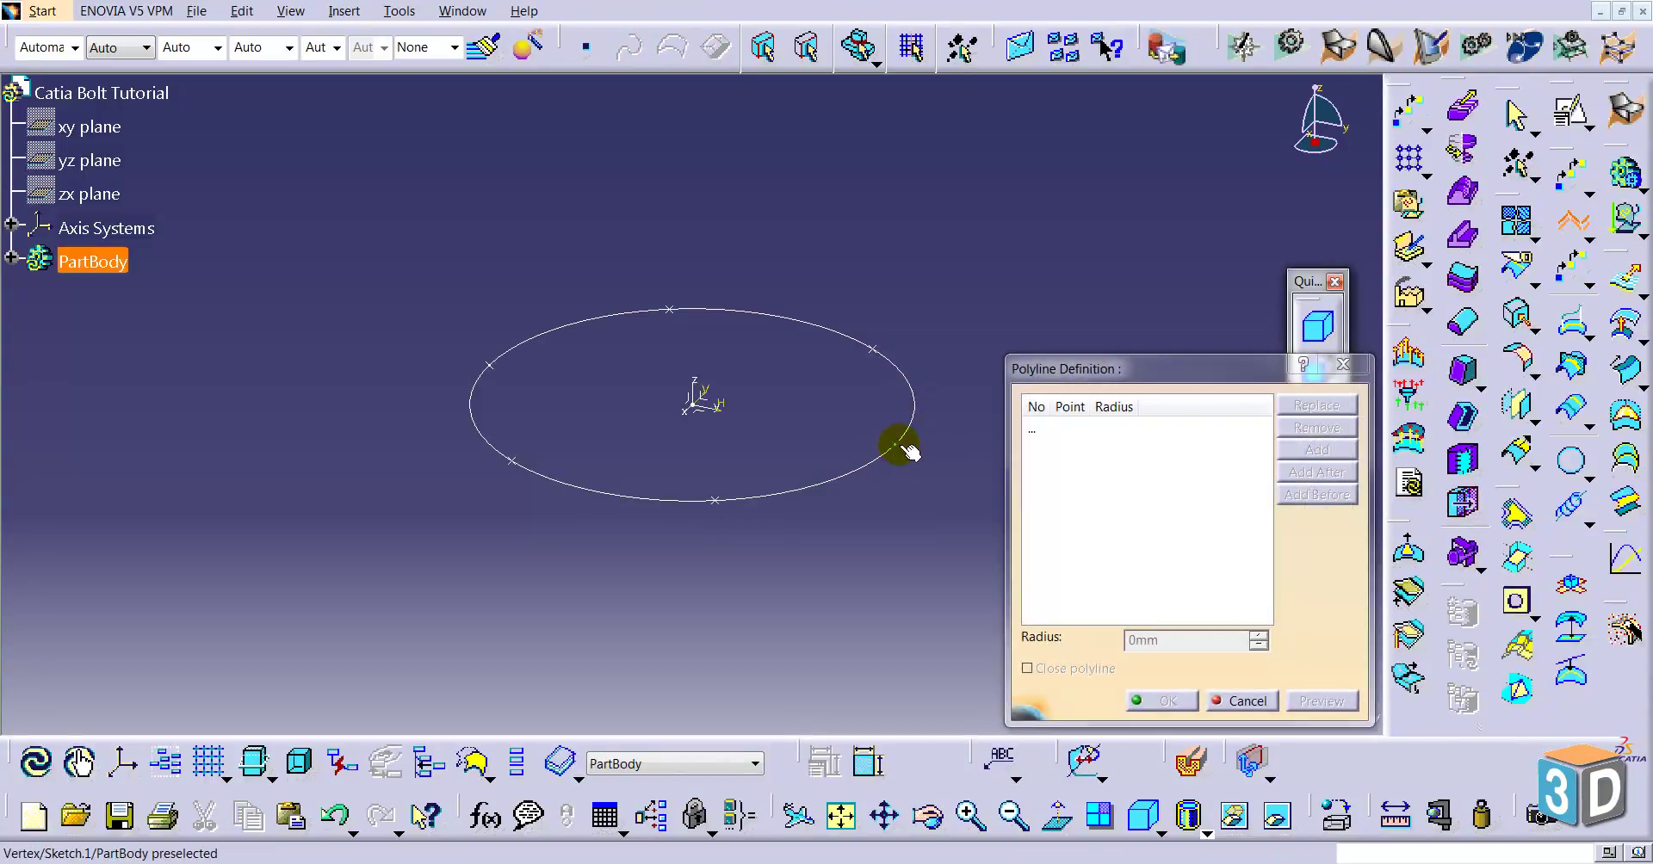
{"action": "left_click", "coordinate": [870, 350]}
{"action": "left_click", "coordinate": [670, 310]}
{"action": "left_click", "coordinate": [491, 367]}
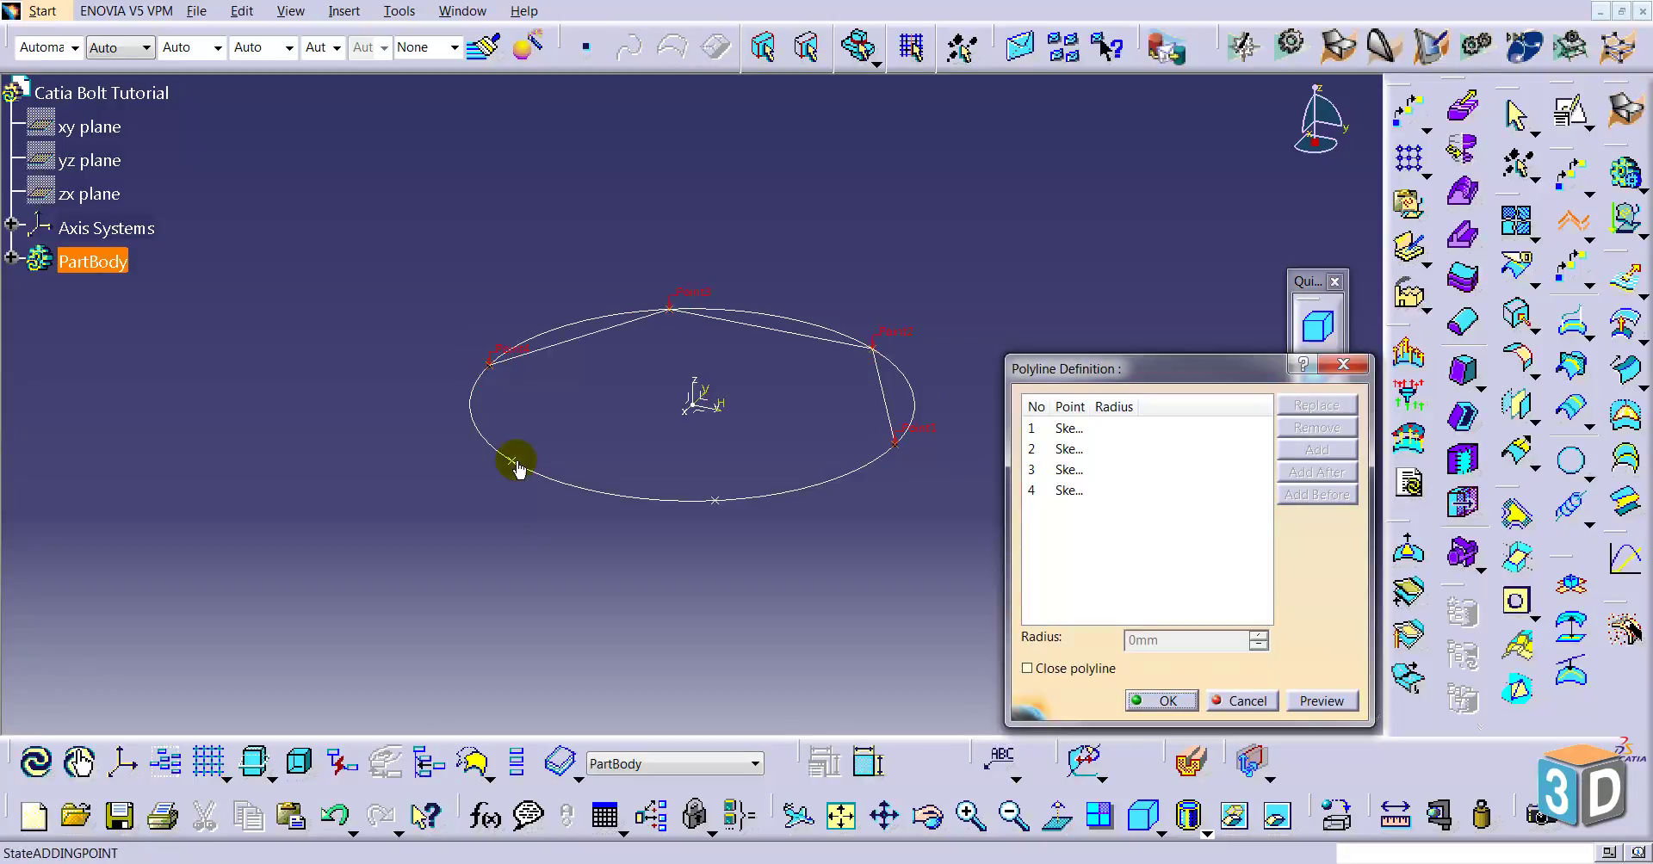
{"action": "left_click", "coordinate": [716, 500]}
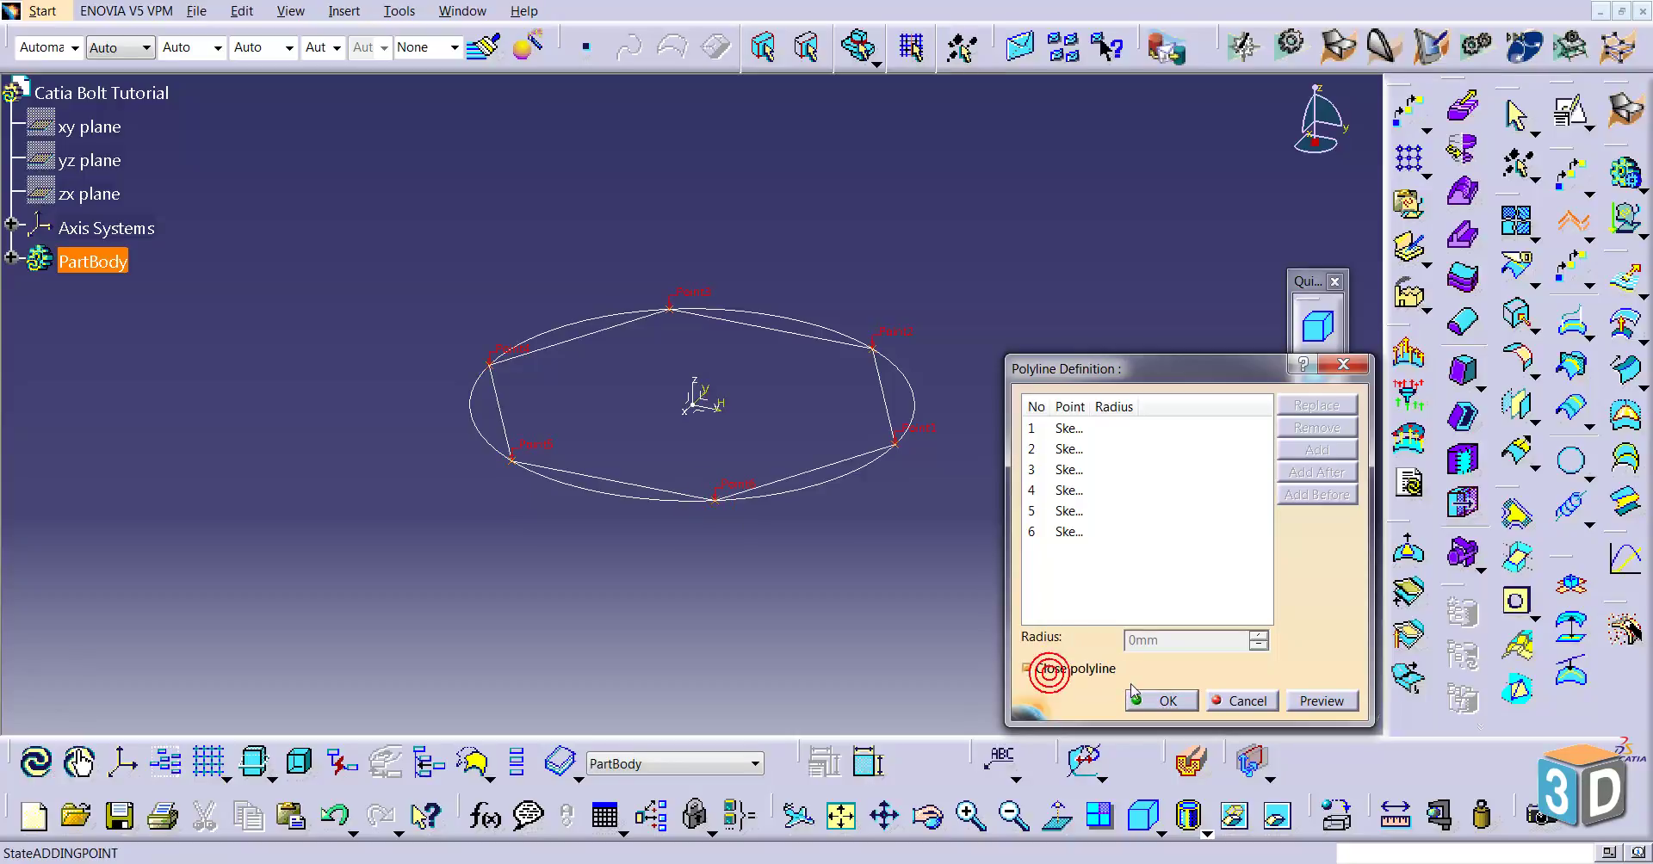
{"action": "left_click", "coordinate": [1145, 699]}
{"action": "left_click", "coordinate": [1219, 705]}
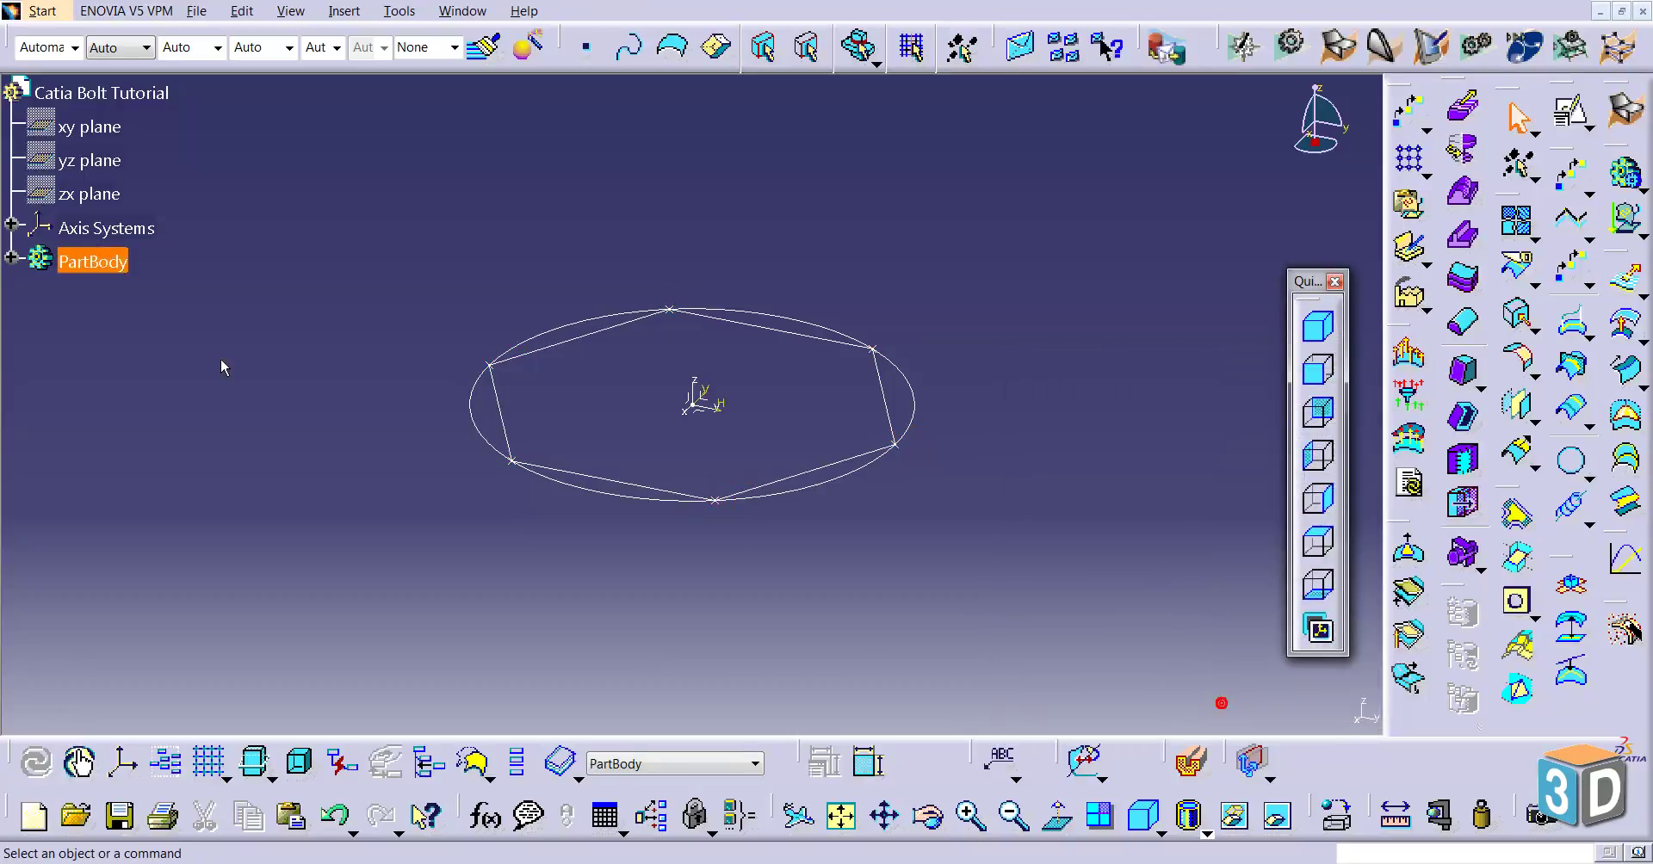
- Hide Sketch.1 so only the hexagon remains visible
{"action": "left_click", "coordinate": [12, 257]}
{"action": "right_click", "coordinate": [97, 294]}
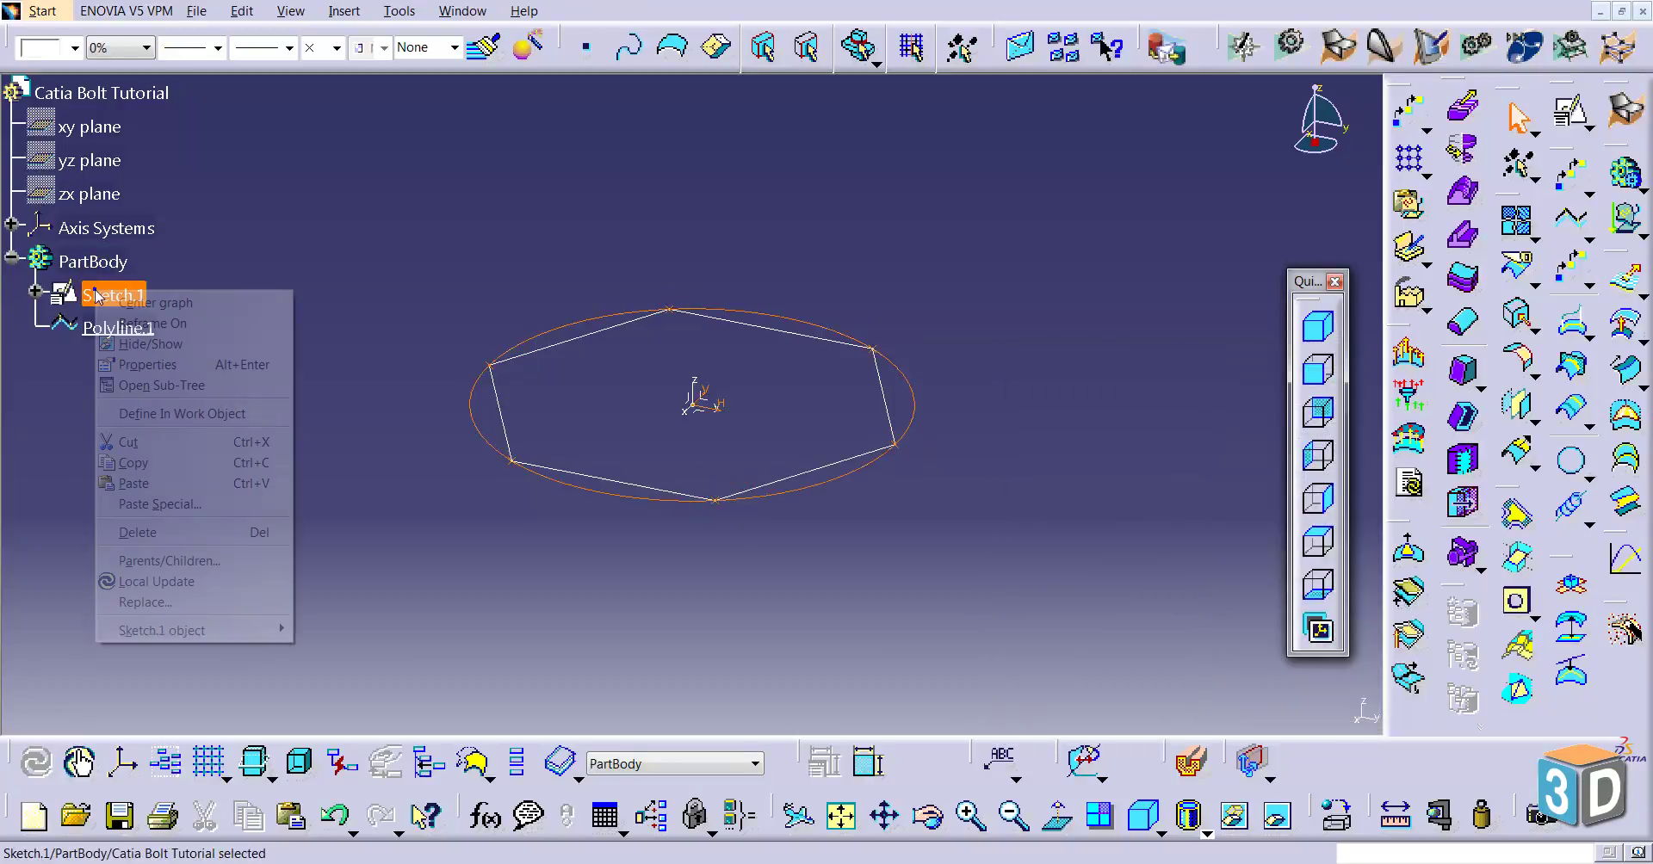
{"action": "left_click", "coordinate": [151, 344]}
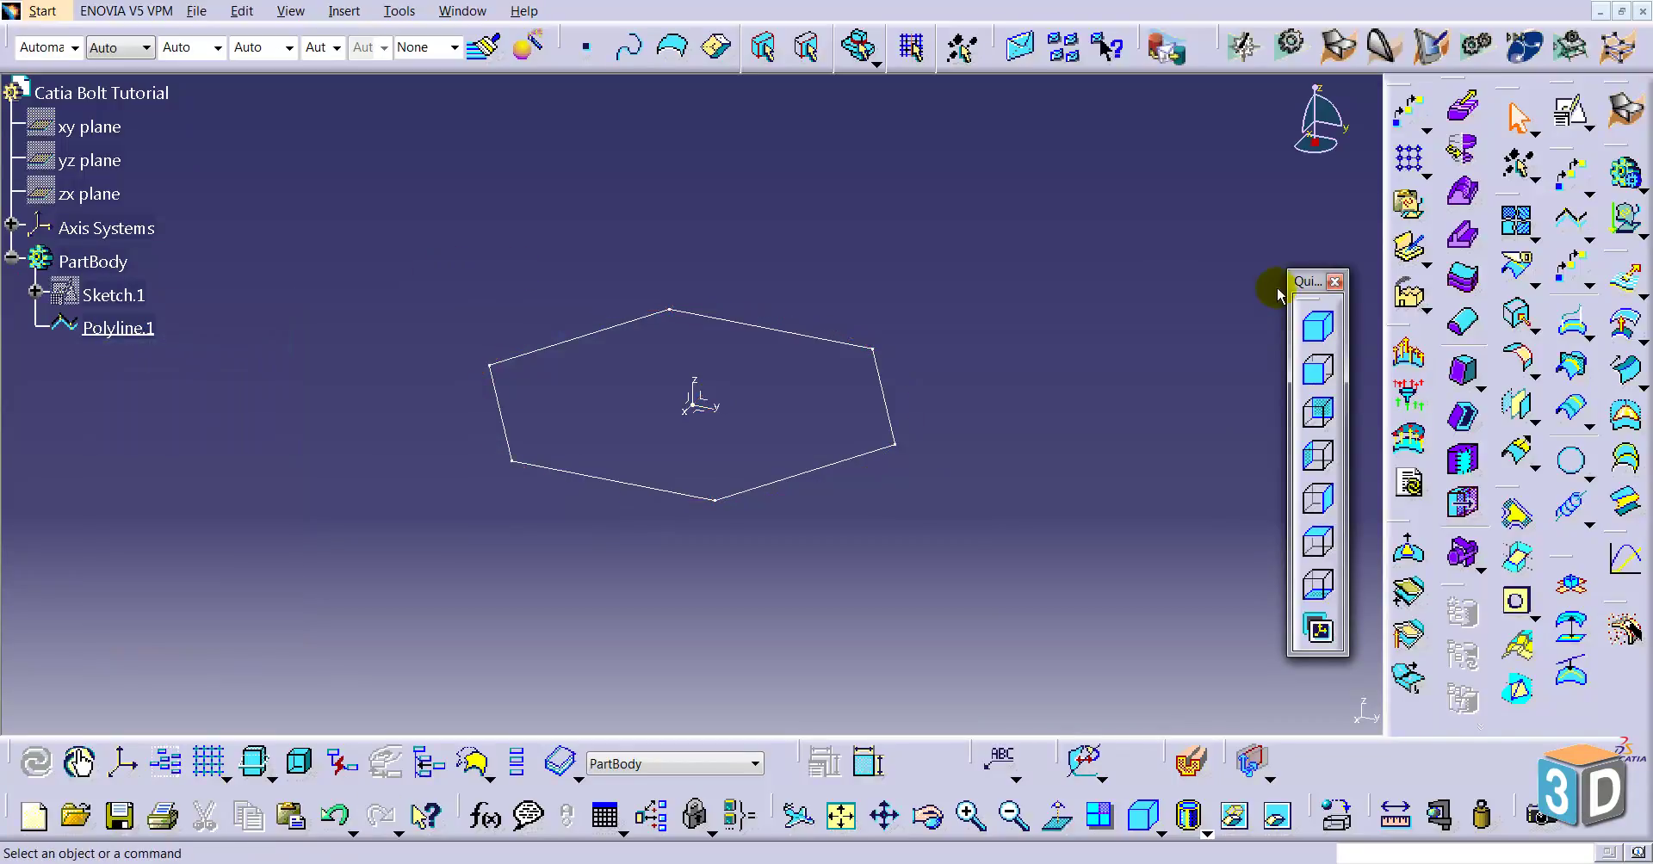
- Pad Polyline.1 by 8 mm into a solid hexagonal prism
{"action": "left_click", "coordinate": [1290, 44]}
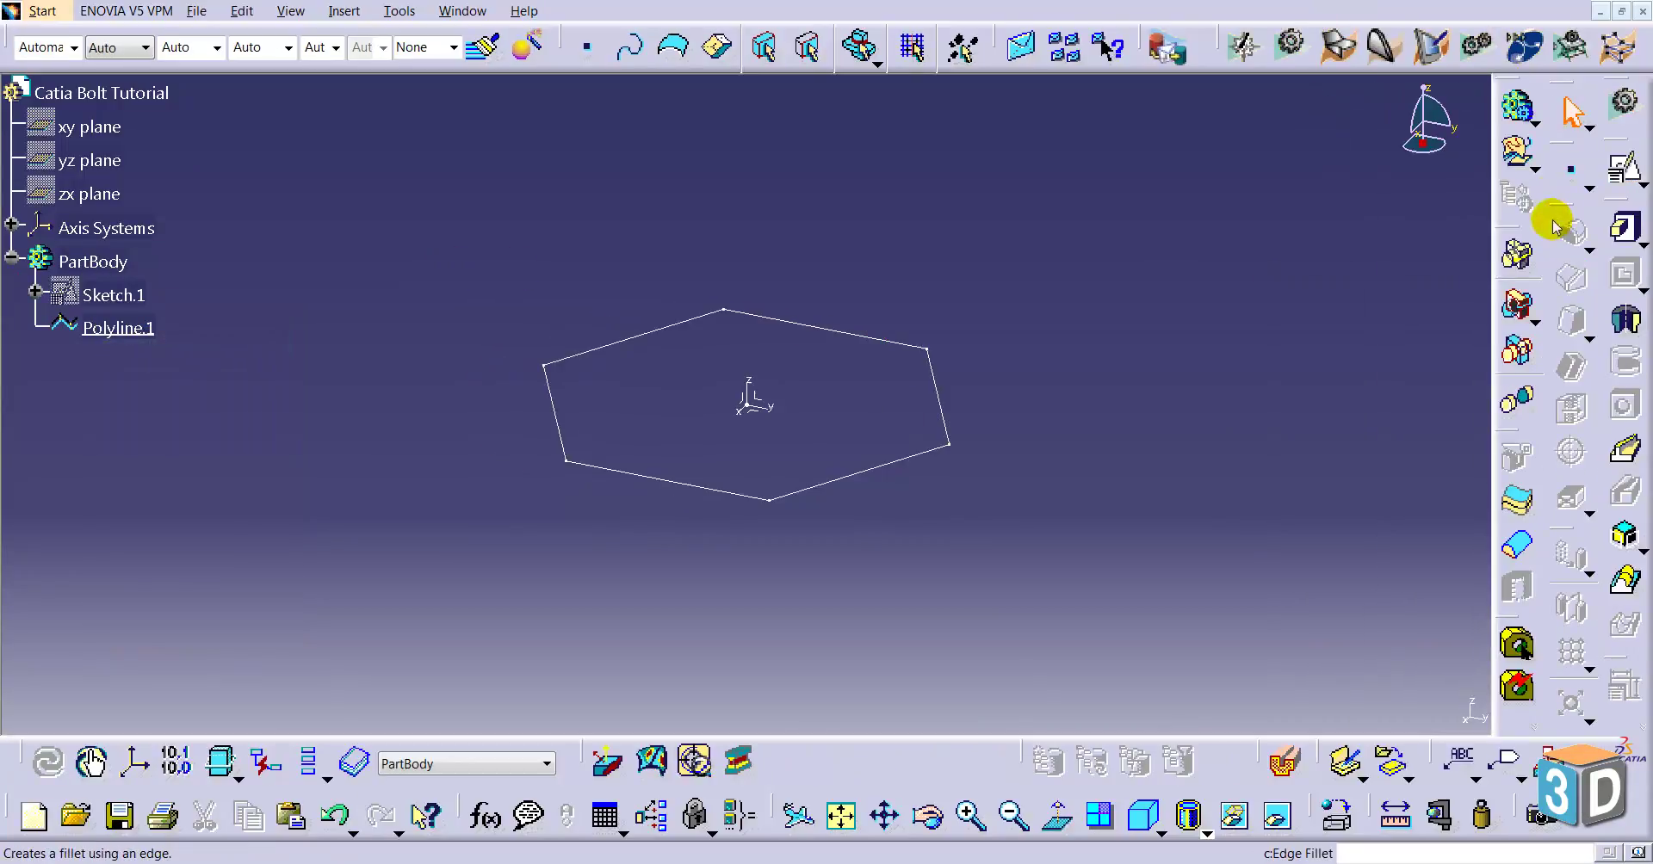
{"action": "left_click", "coordinate": [1622, 228]}
{"action": "left_click", "coordinate": [935, 384]}
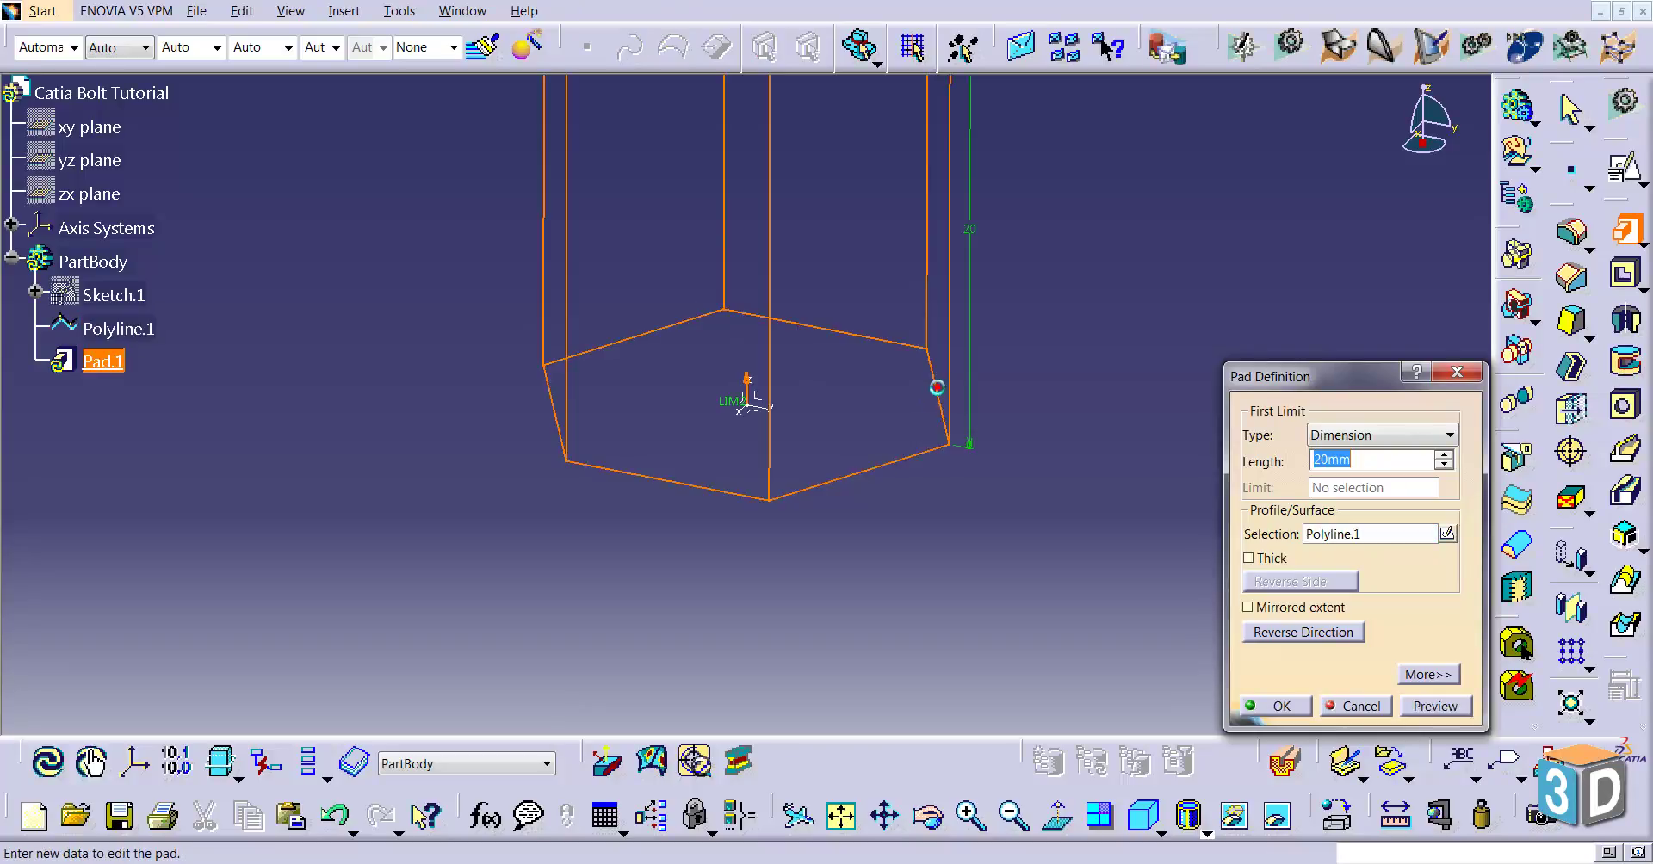
{"action": "key", "text": "Return"}
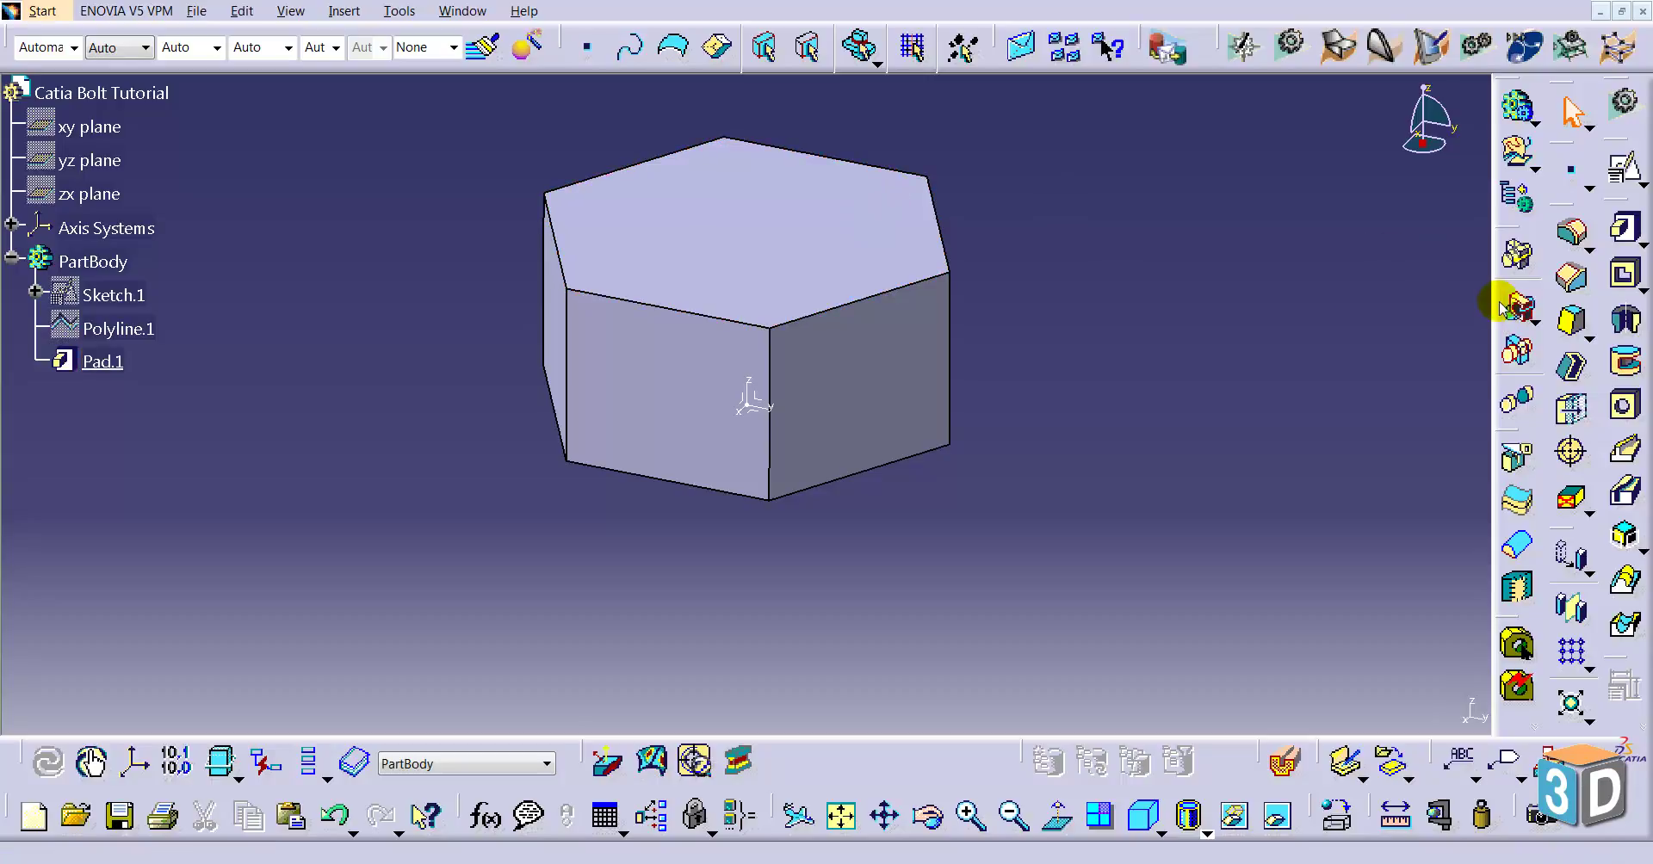
{"action": "left_click", "coordinate": [1337, 46]}
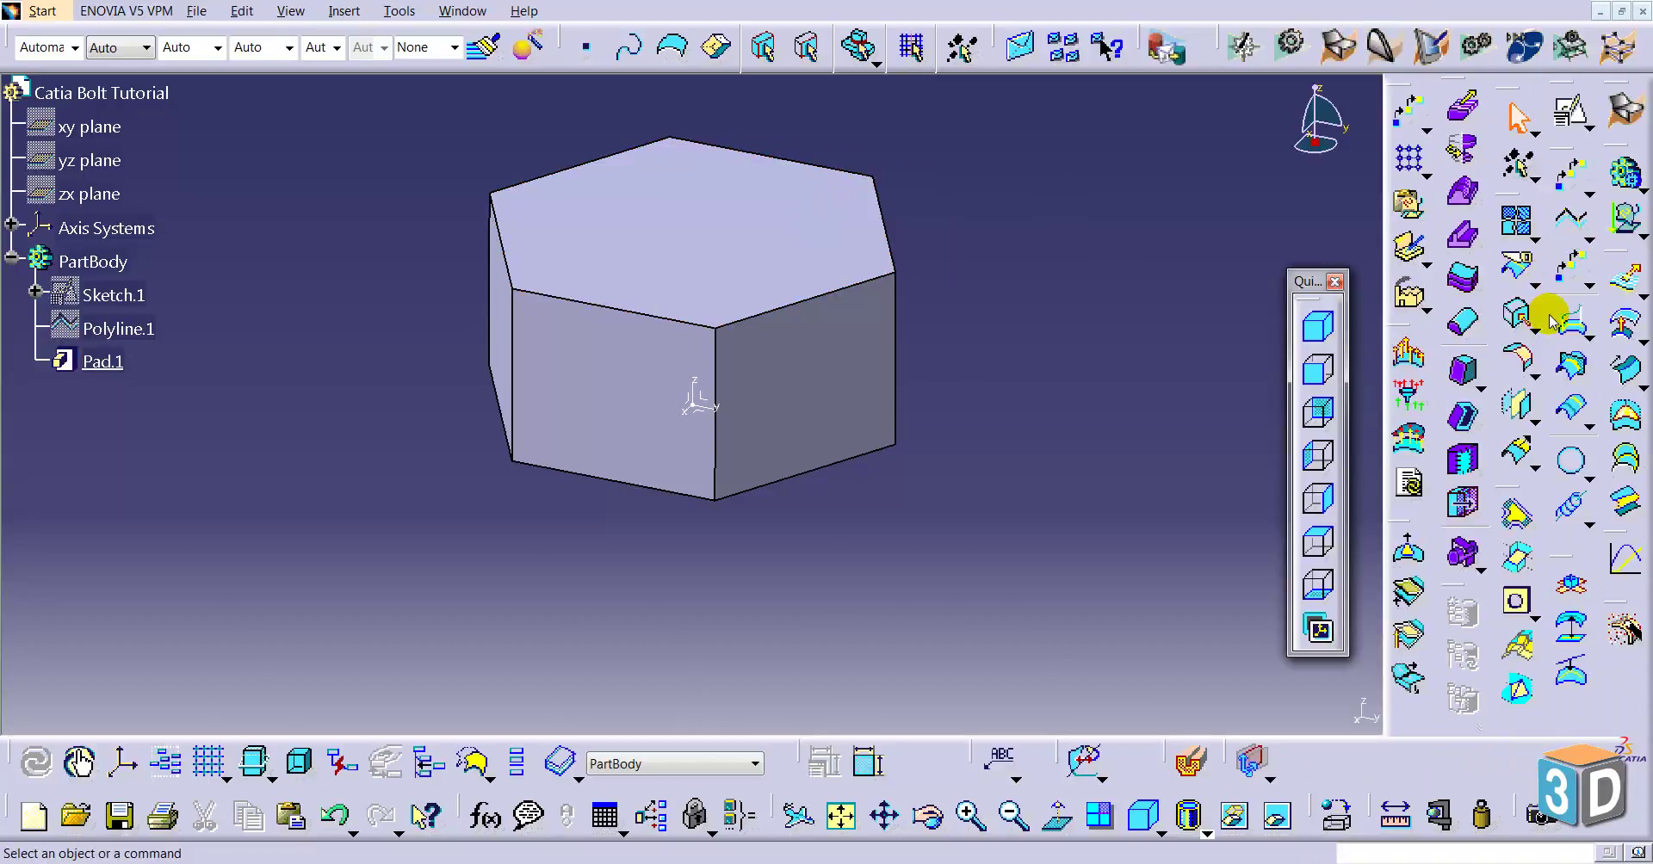
- Create a full tritangent circle touching three top edges of the hexagonal prism
{"action": "left_click", "coordinate": [1580, 467]}
{"action": "left_click", "coordinate": [1138, 517]}
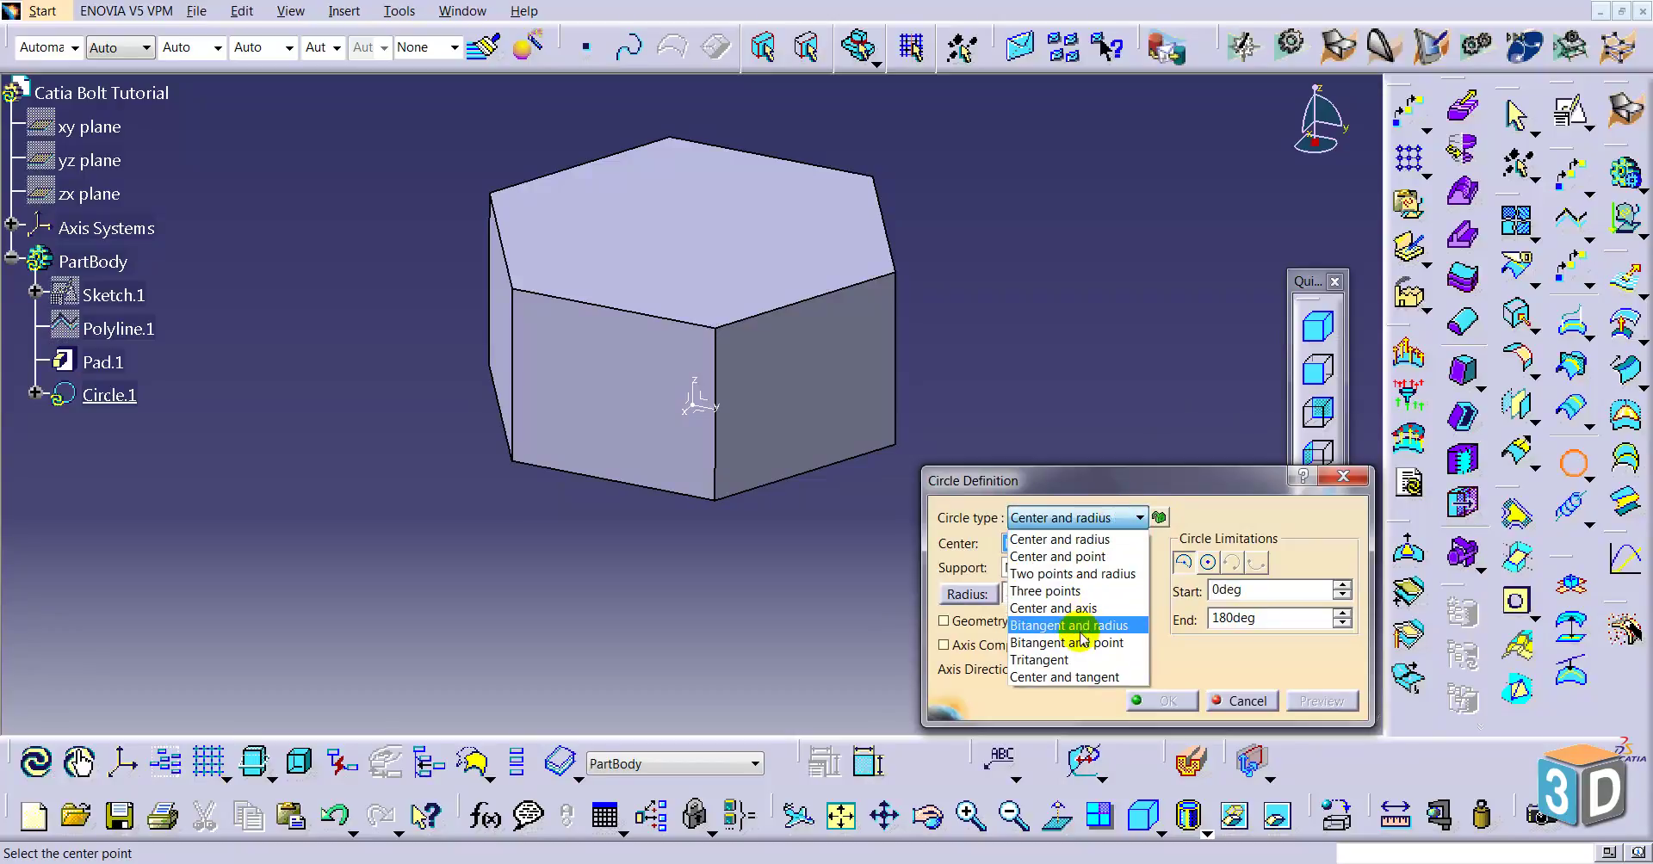
{"action": "left_click", "coordinate": [1064, 659]}
{"action": "left_click", "coordinate": [793, 306]}
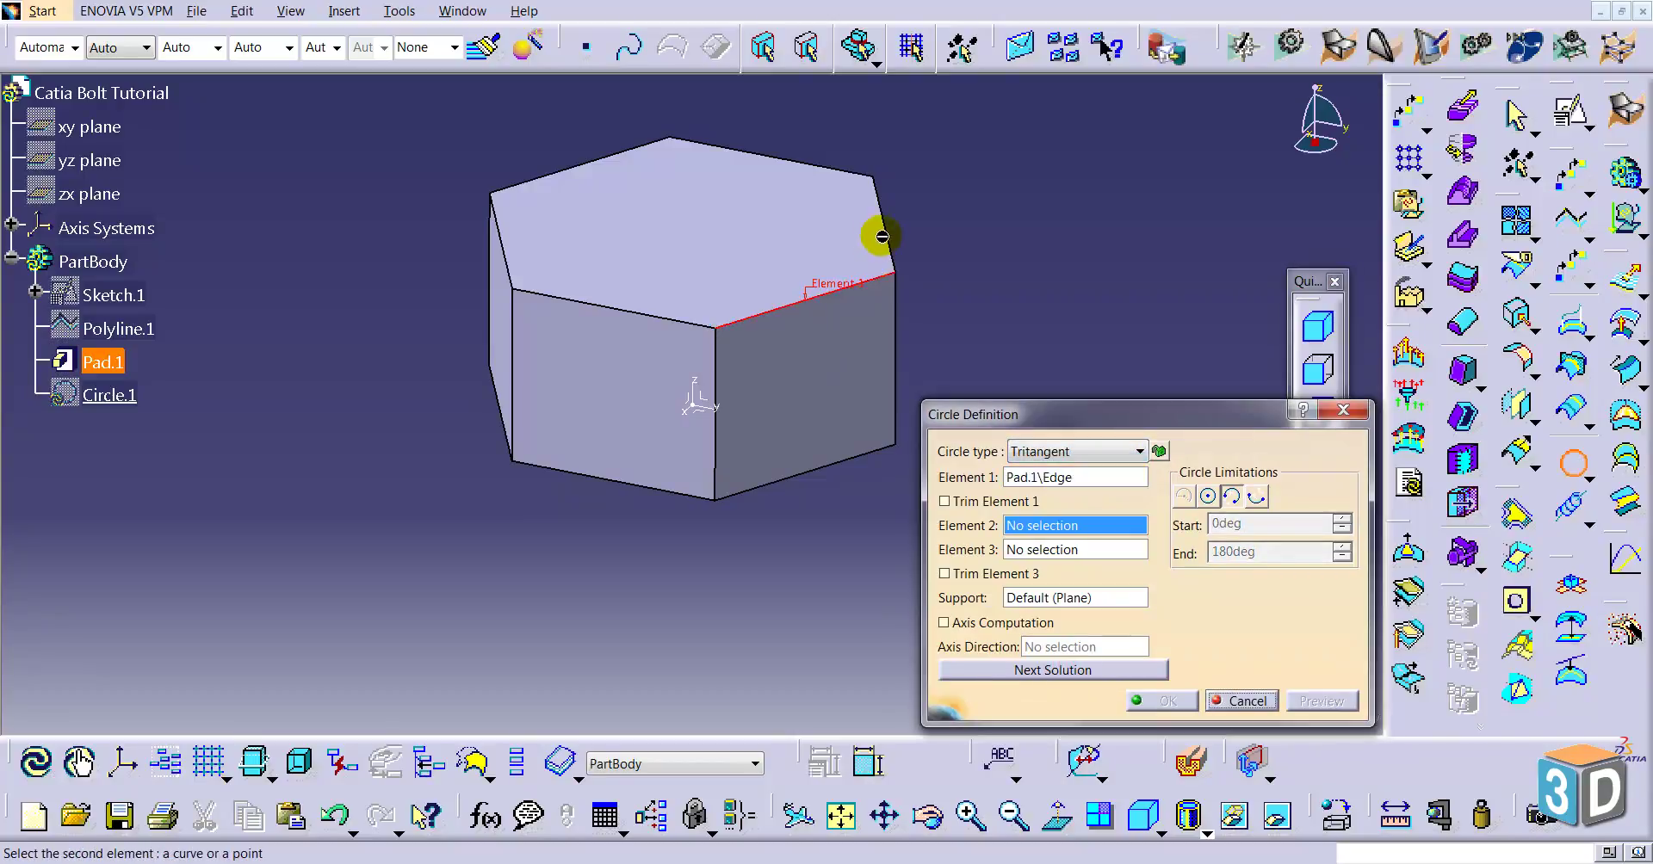
{"action": "left_click", "coordinate": [882, 236]}
{"action": "left_click", "coordinate": [824, 173]}
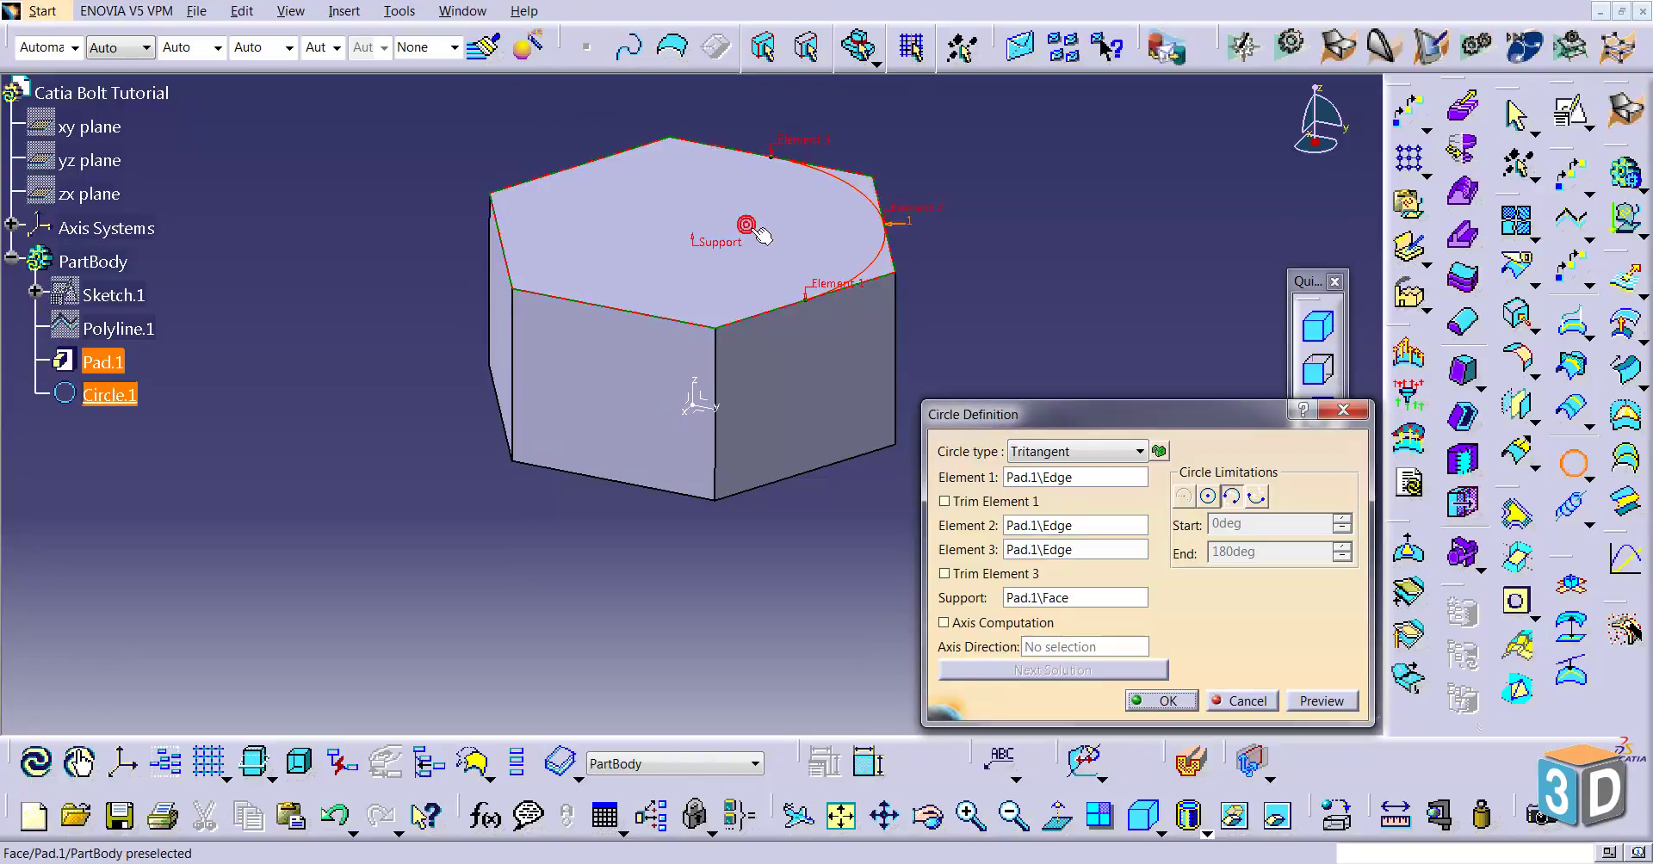
{"action": "left_click", "coordinate": [1203, 503]}
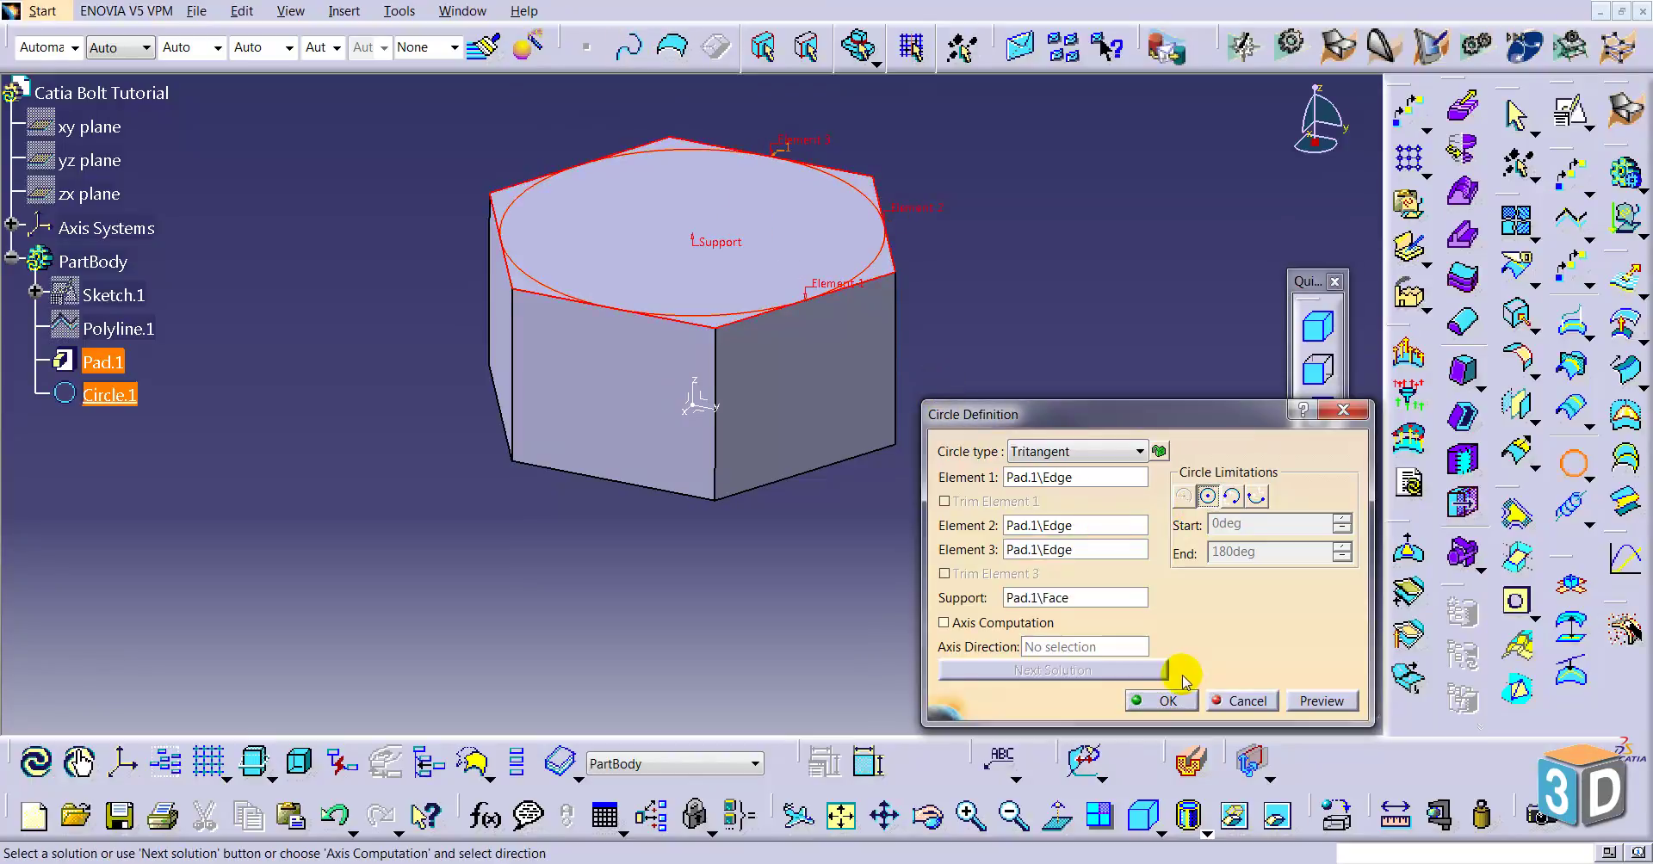
{"action": "left_click", "coordinate": [1162, 701]}
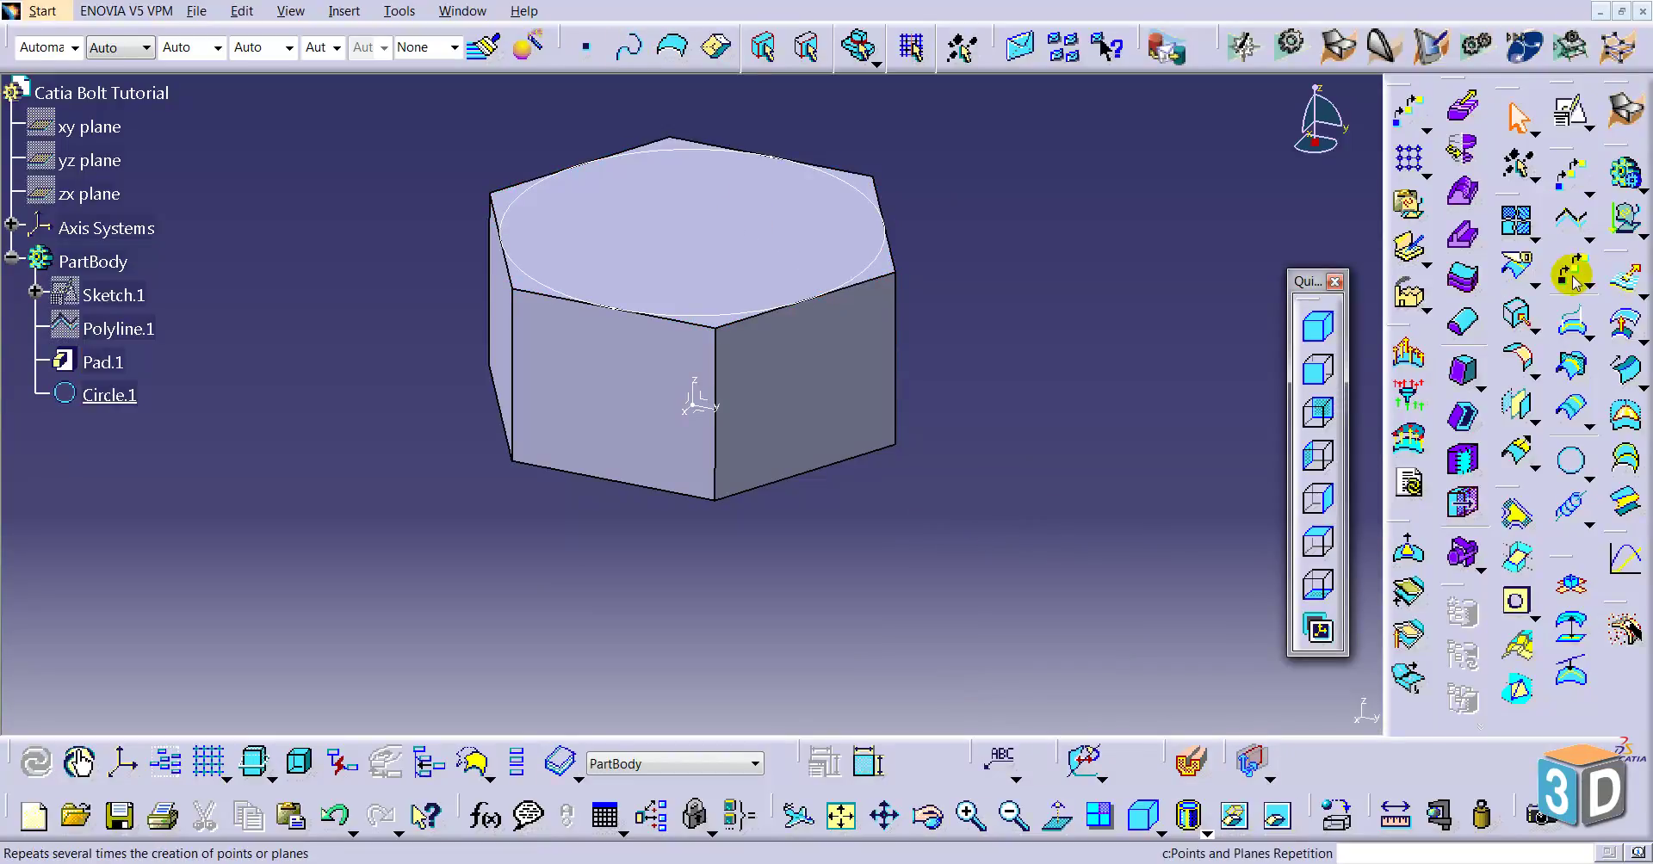
- Sweep a surface along Circle.1 against the top face at 60° angle and 3 mm length
{"action": "left_click", "coordinate": [1625, 370]}
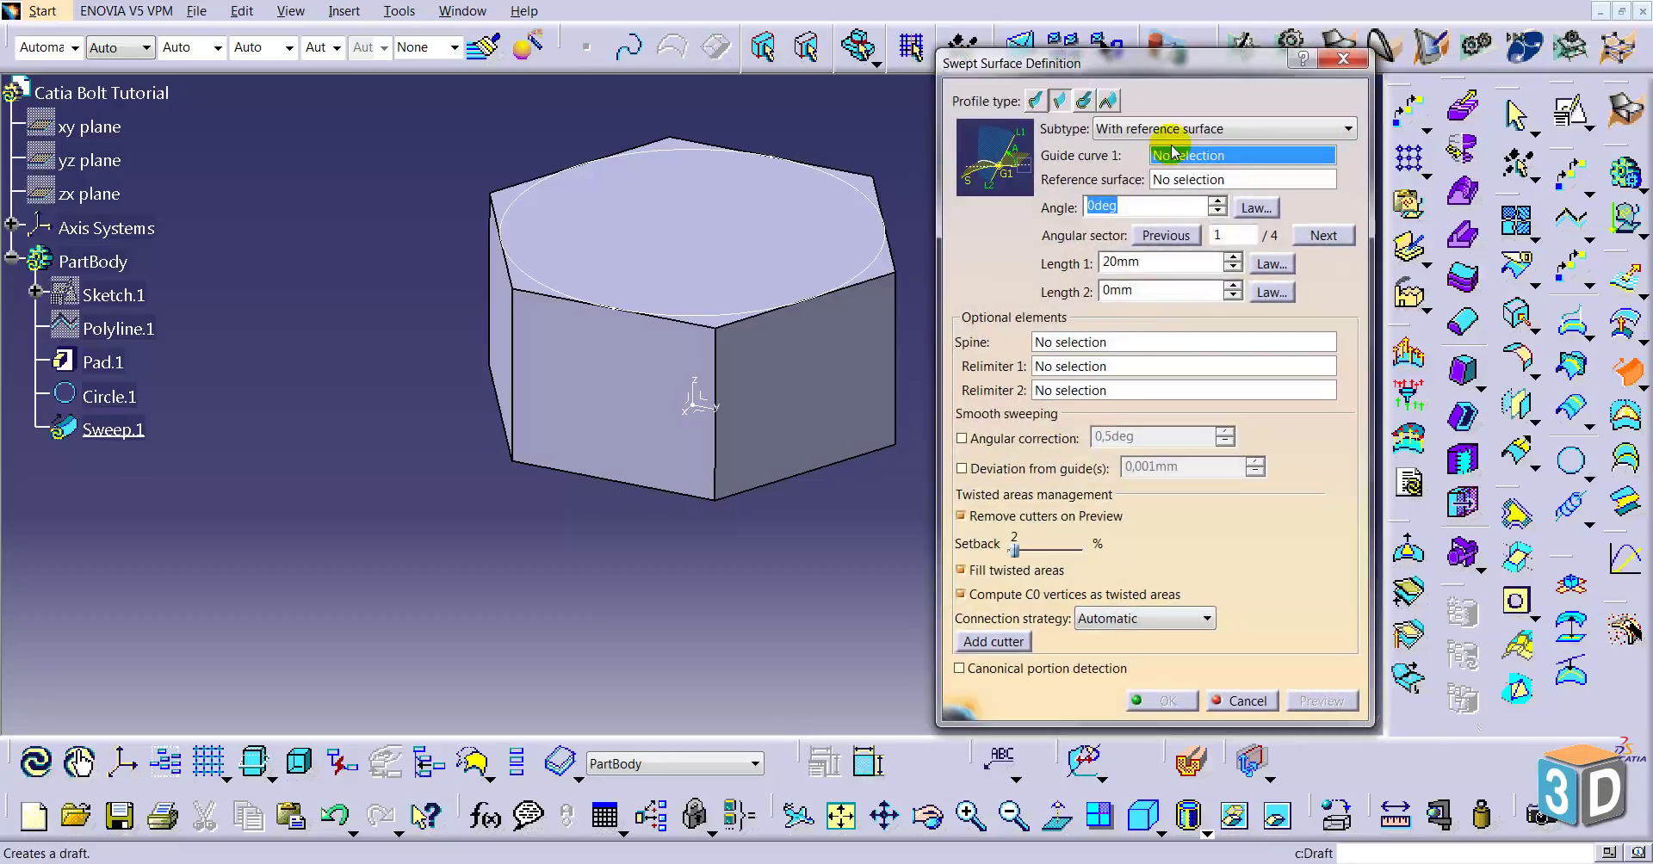
{"action": "left_click", "coordinate": [855, 194]}
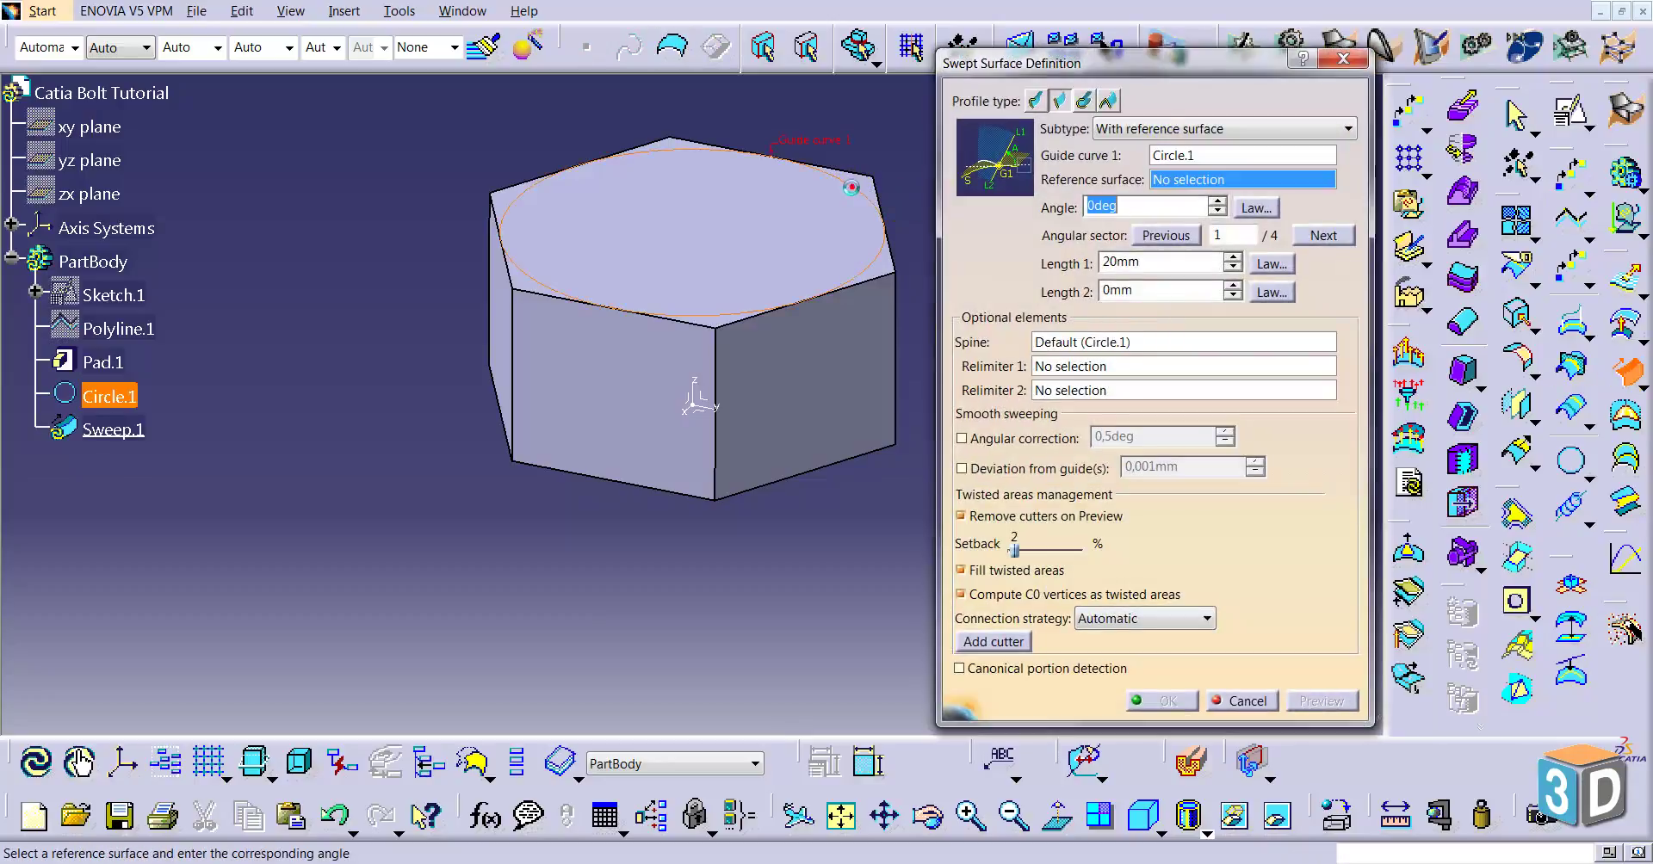
{"action": "left_click", "coordinate": [817, 214]}
{"action": "type", "text": "60"}
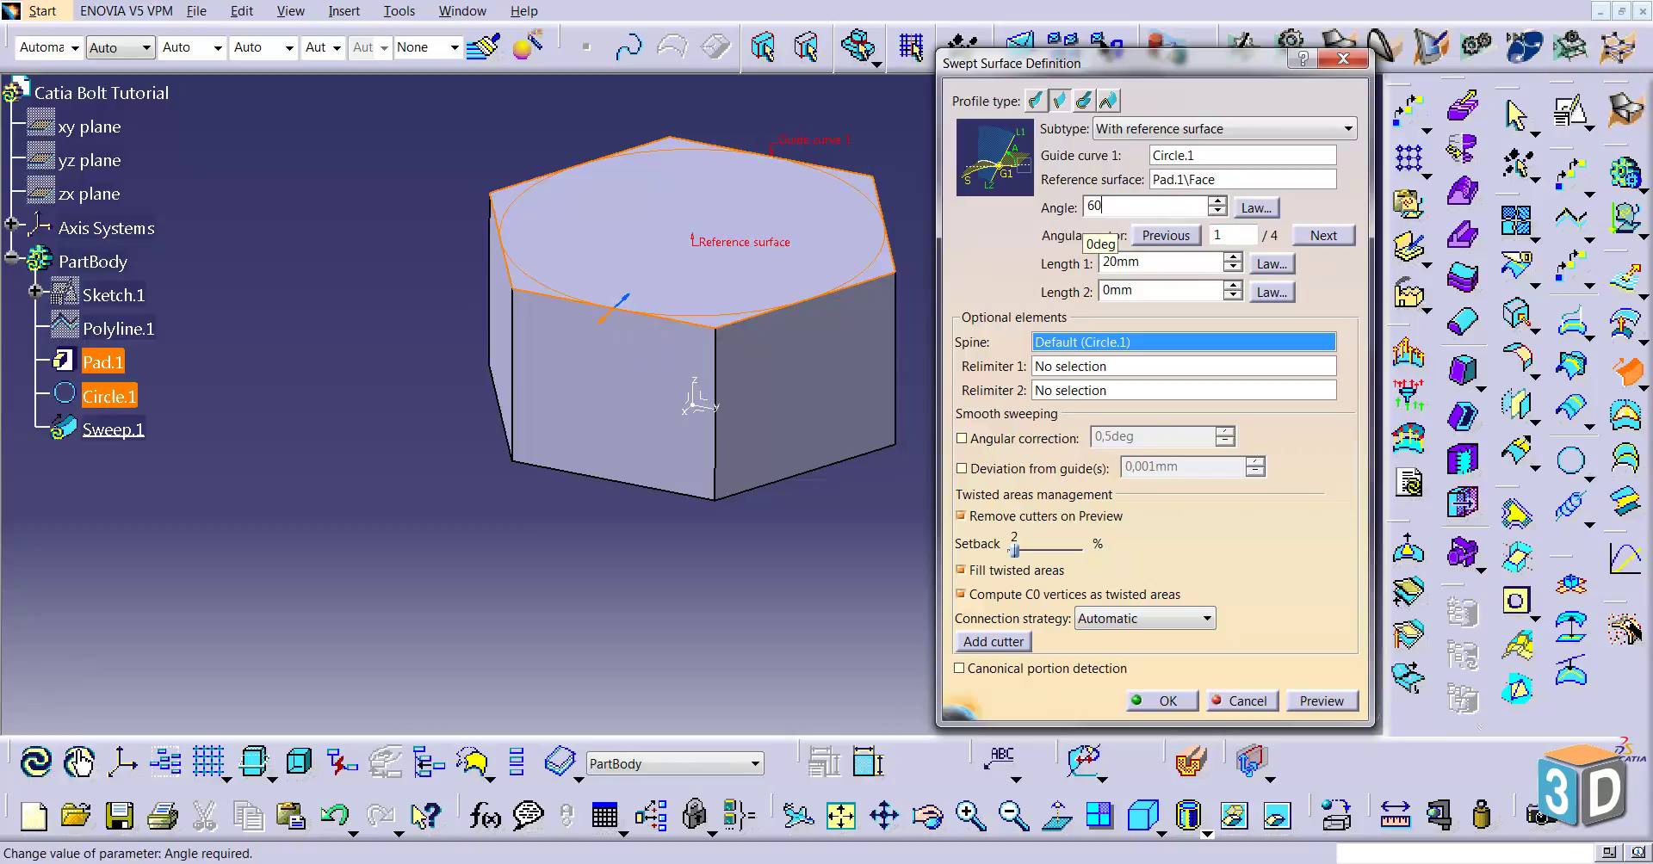
{"action": "left_click", "coordinate": [1116, 261]}
{"action": "double_click", "coordinate": [1157, 267]}
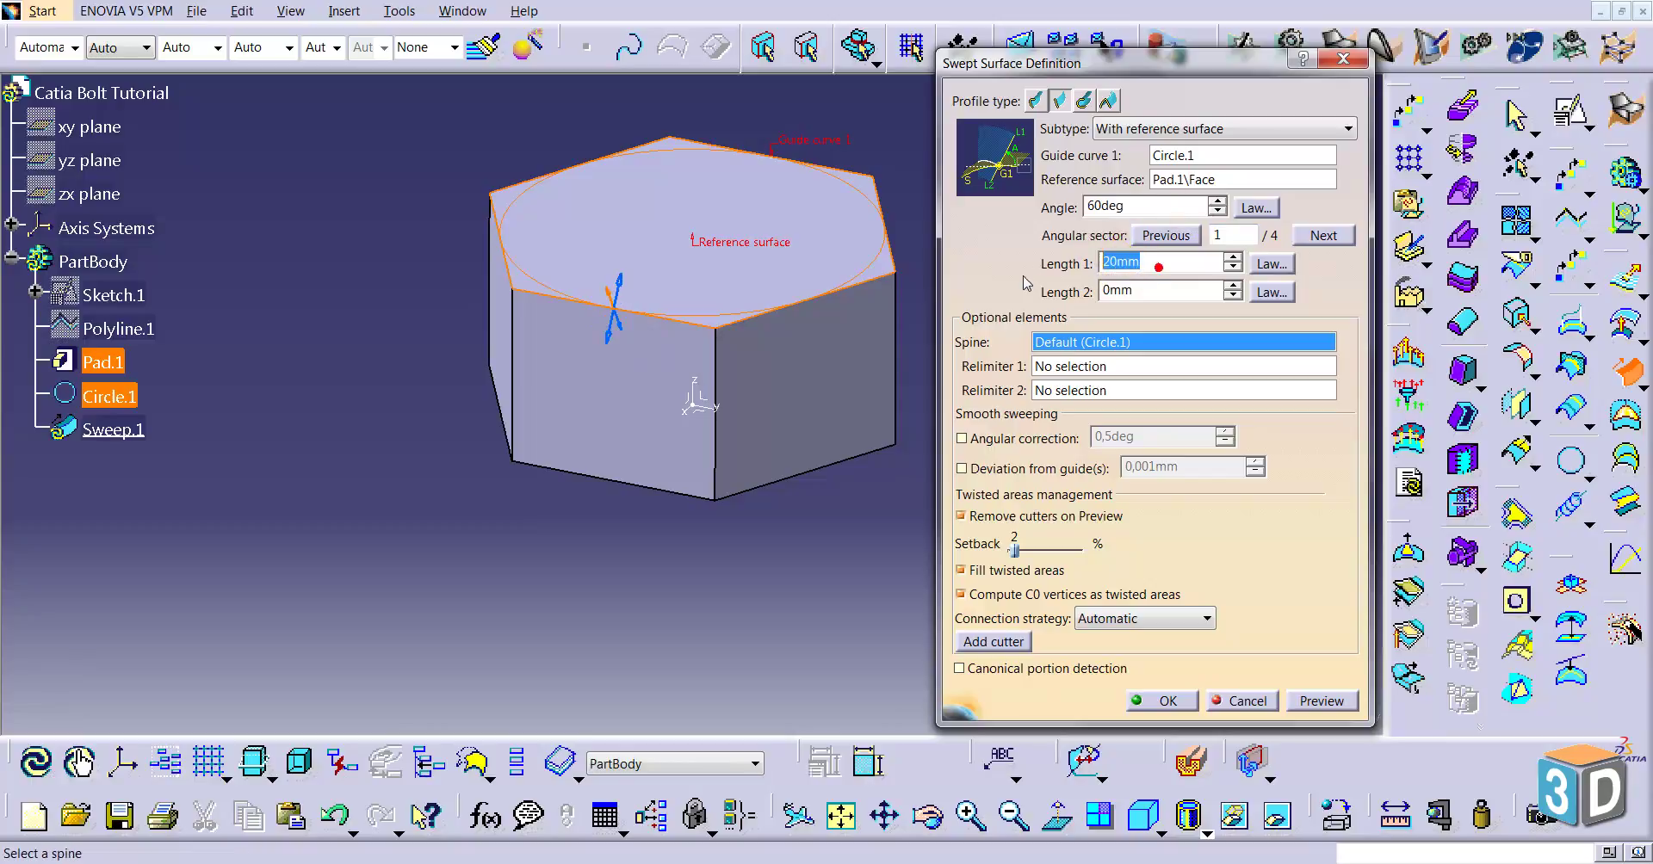
{"action": "type", "text": "3"}
{"action": "left_click", "coordinate": [600, 338]}
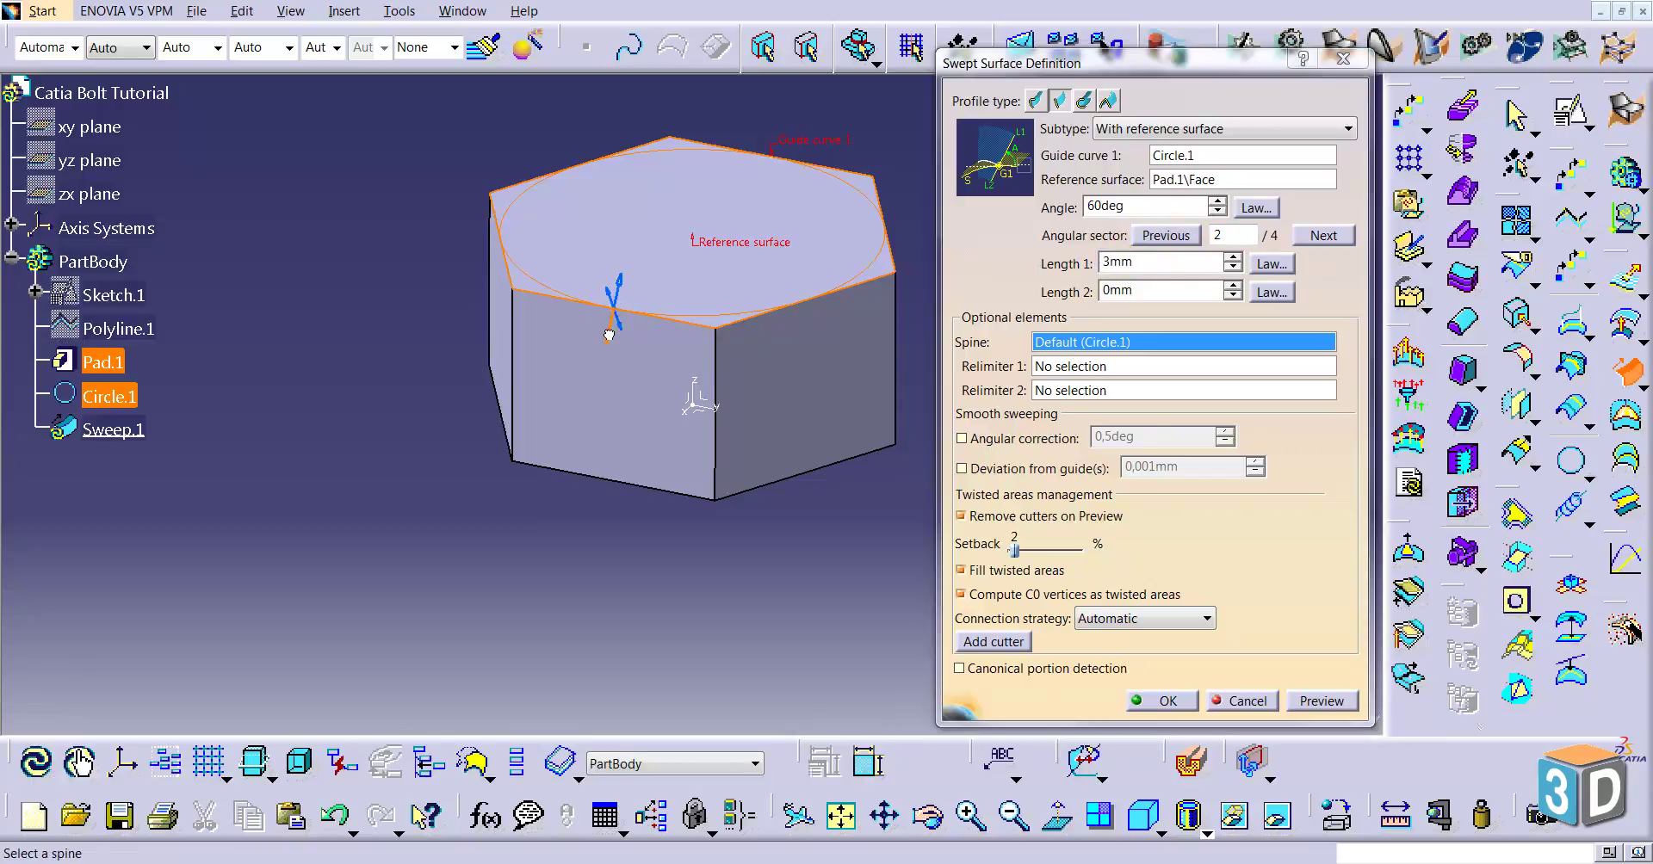
{"action": "left_click", "coordinate": [1159, 699]}
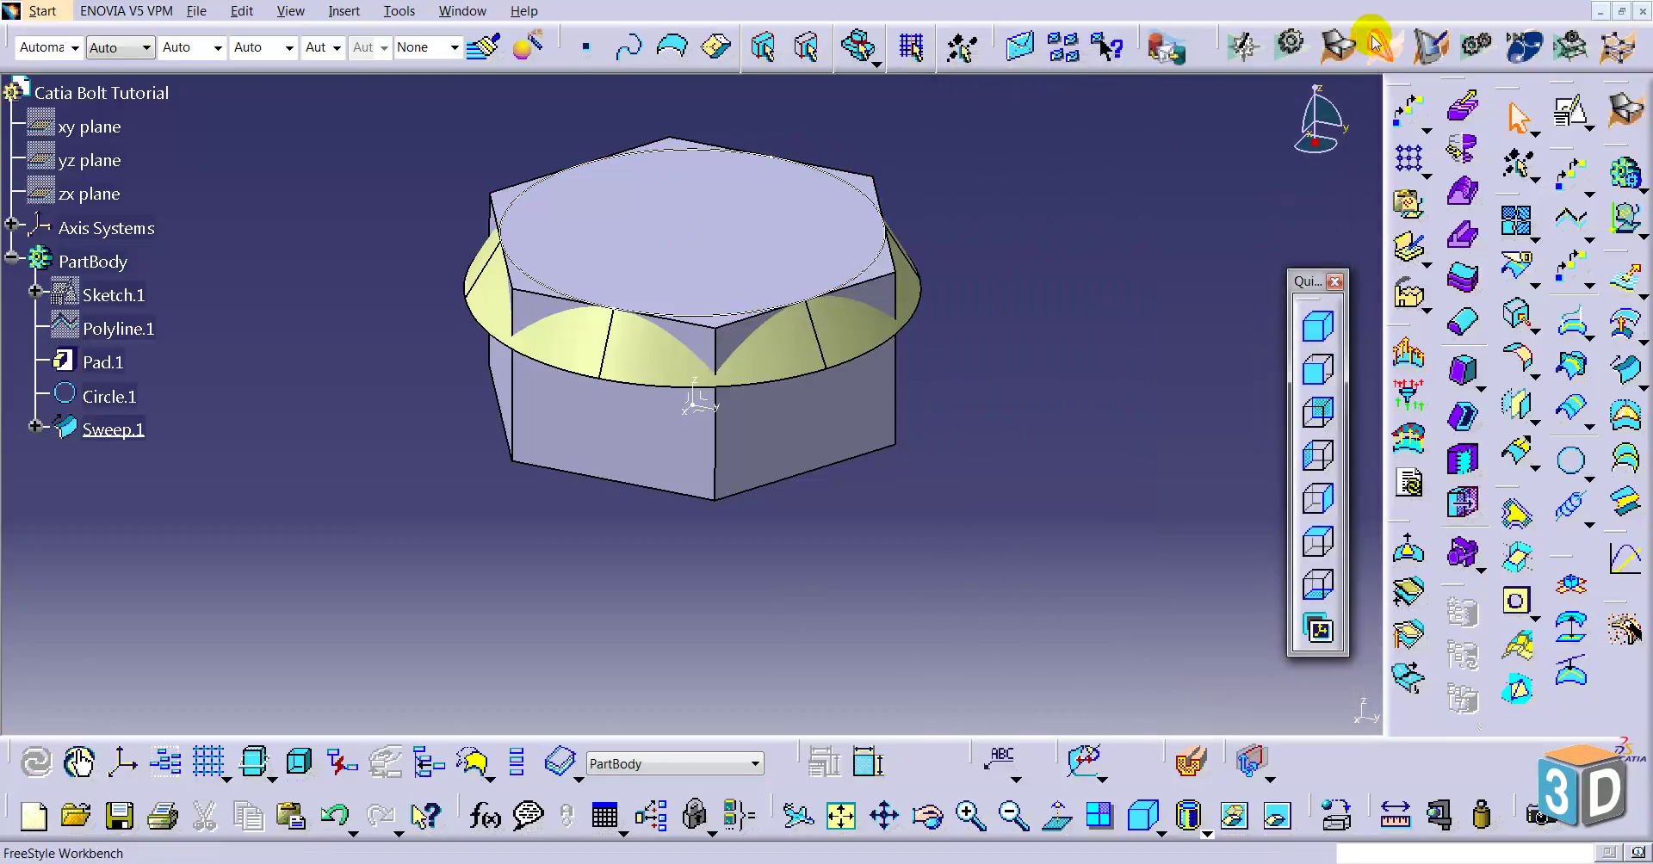
- Split the hexagonal head with Sweep.1 to chamfer its top corners
{"action": "left_click", "coordinate": [1289, 43]}
{"action": "left_click", "coordinate": [1517, 458]}
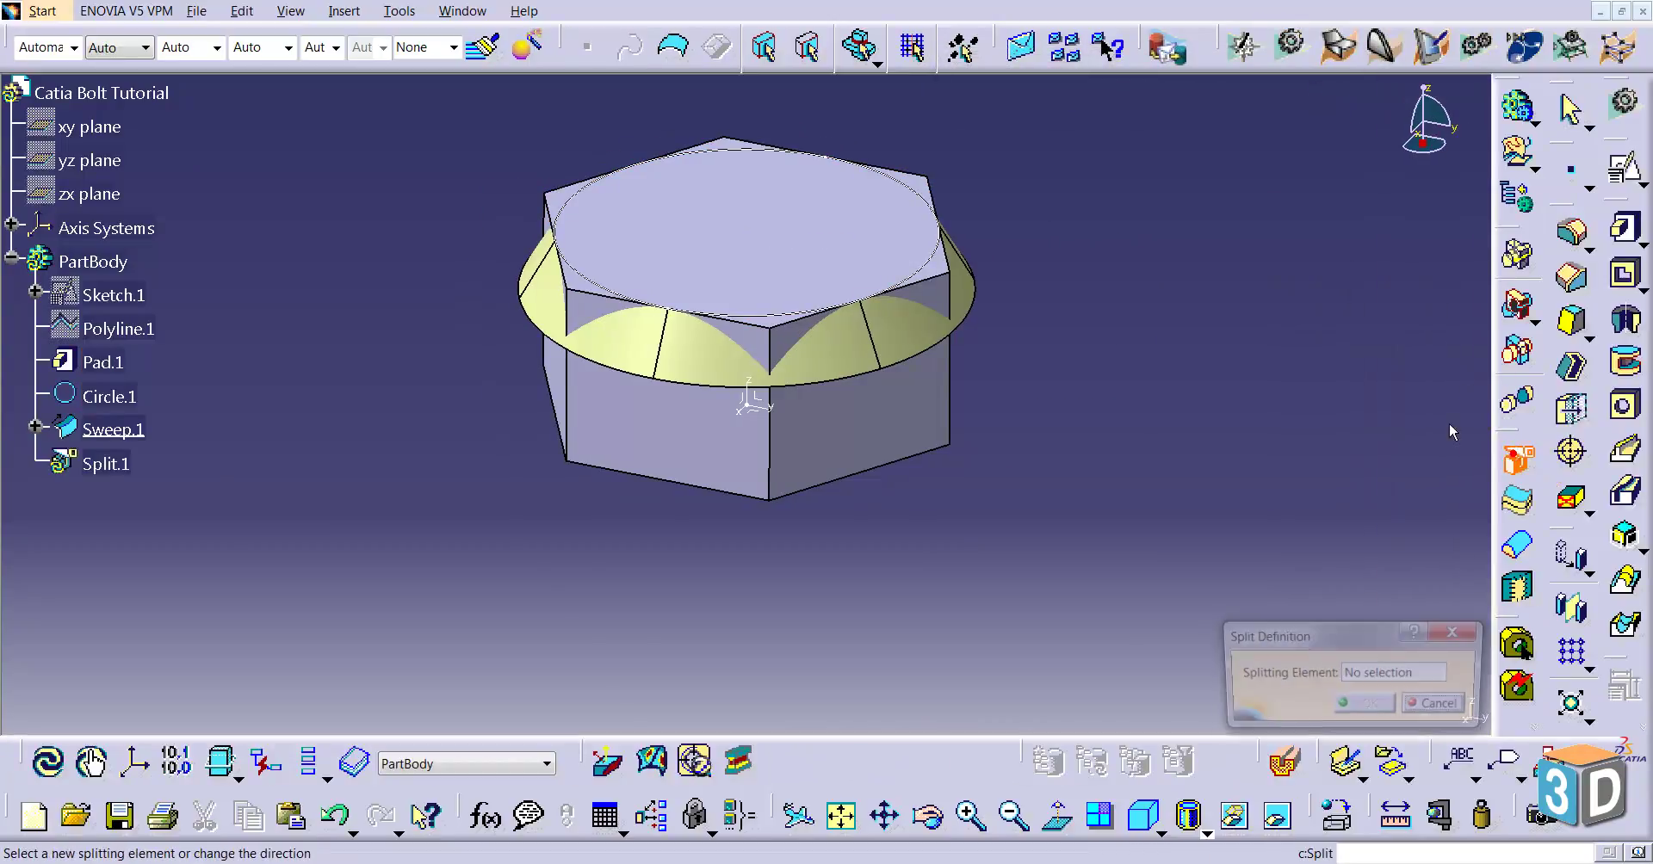
{"action": "left_click", "coordinate": [883, 336]}
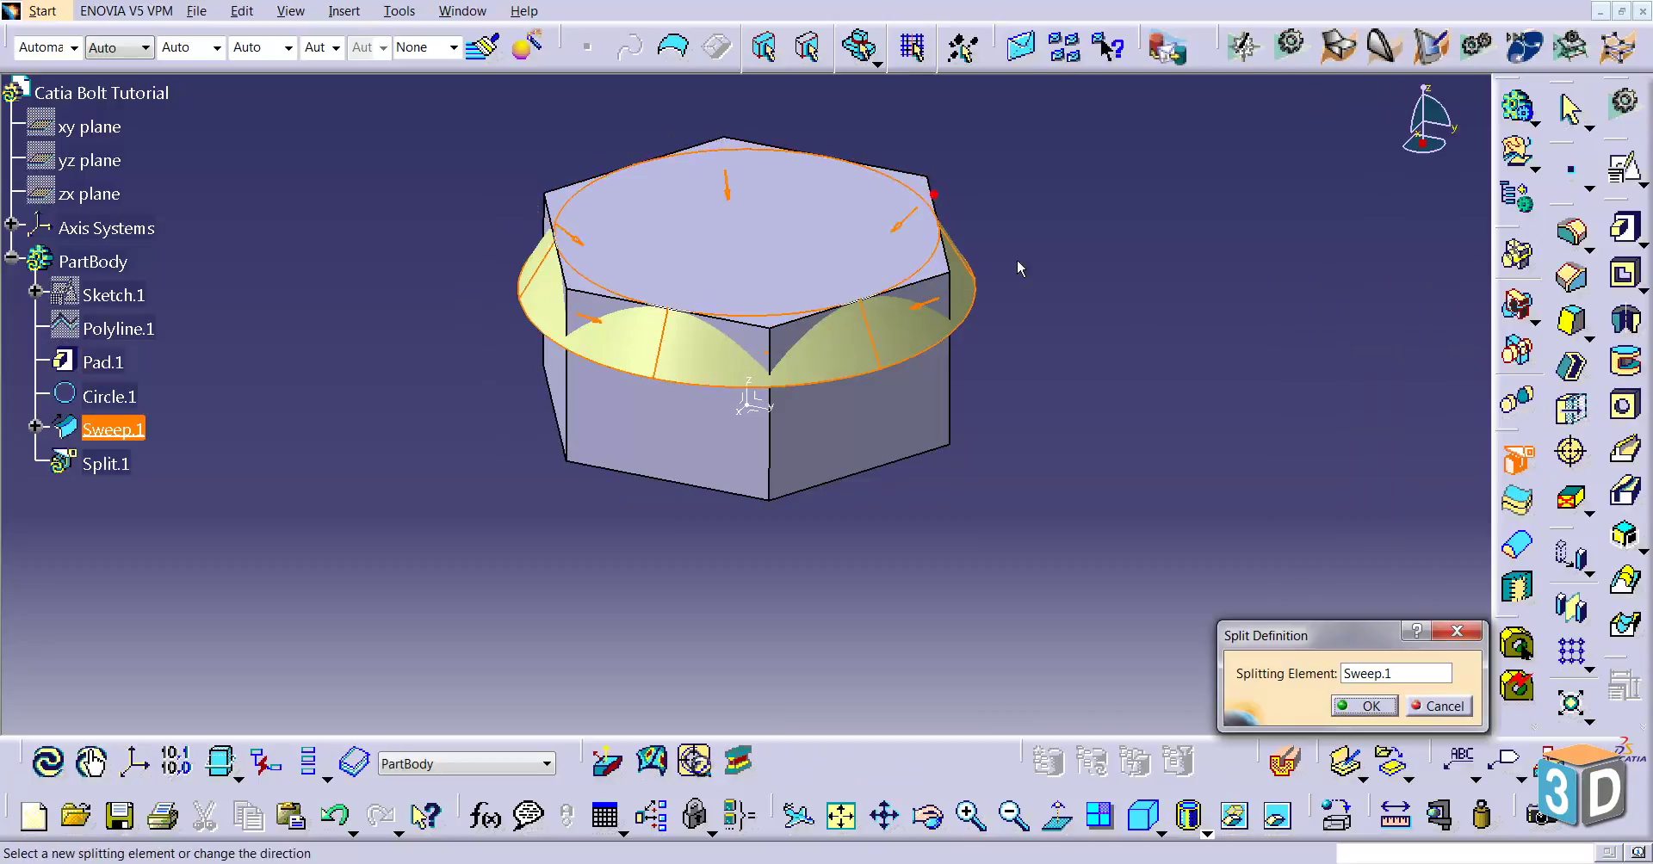
{"action": "left_click", "coordinate": [1363, 706]}
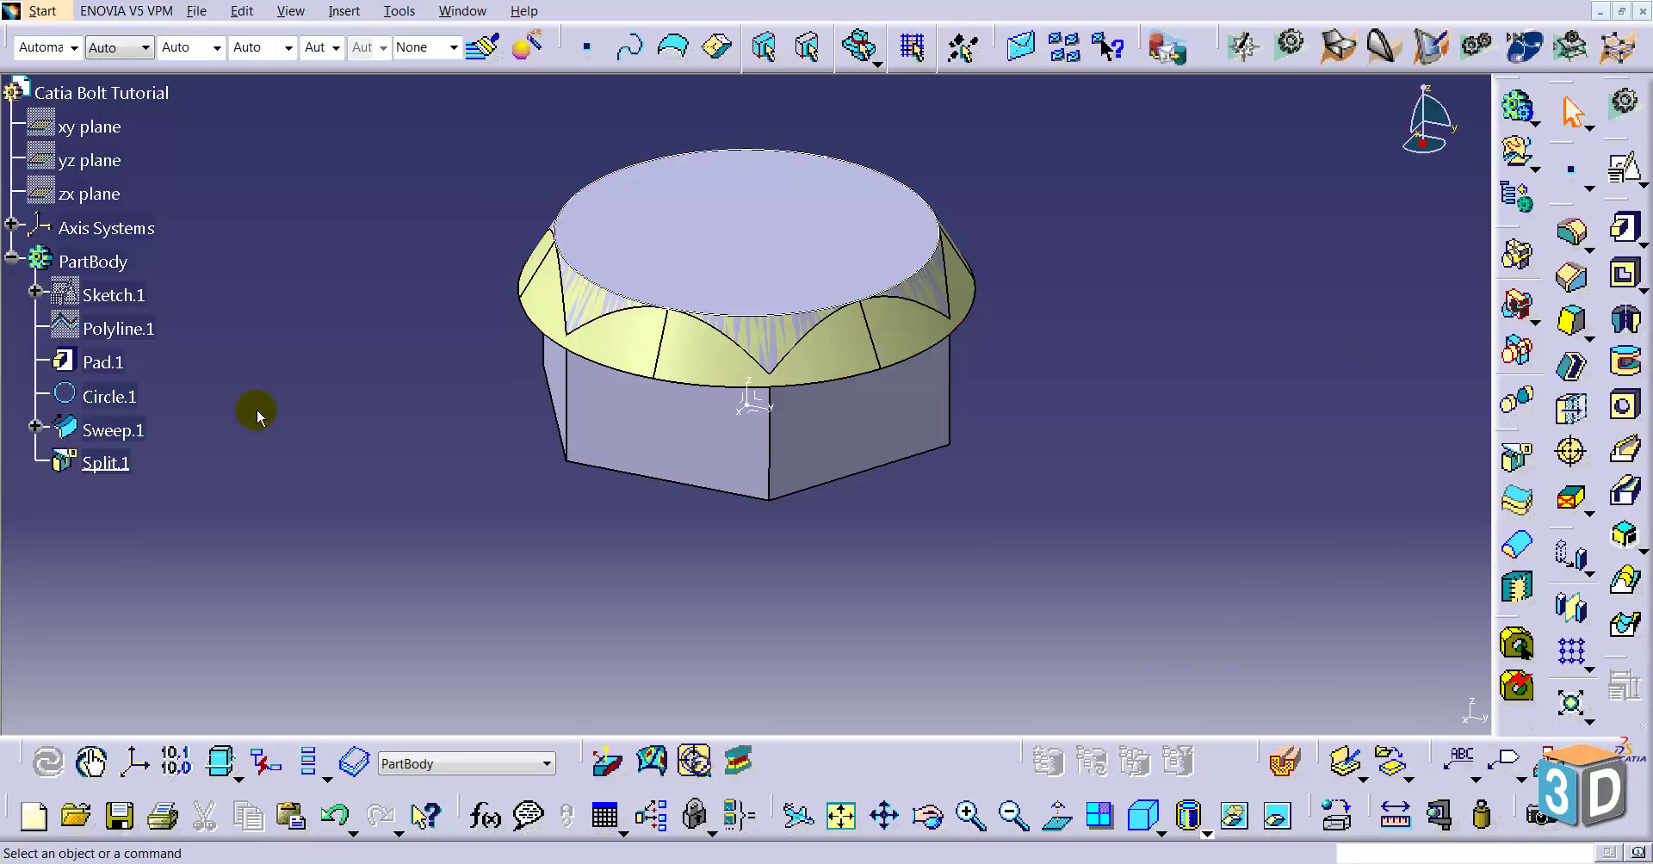
- Hide Sweep.1 and bring up the save dialog
{"action": "right_click", "coordinate": [113, 429]}
{"action": "left_click", "coordinate": [185, 485]}
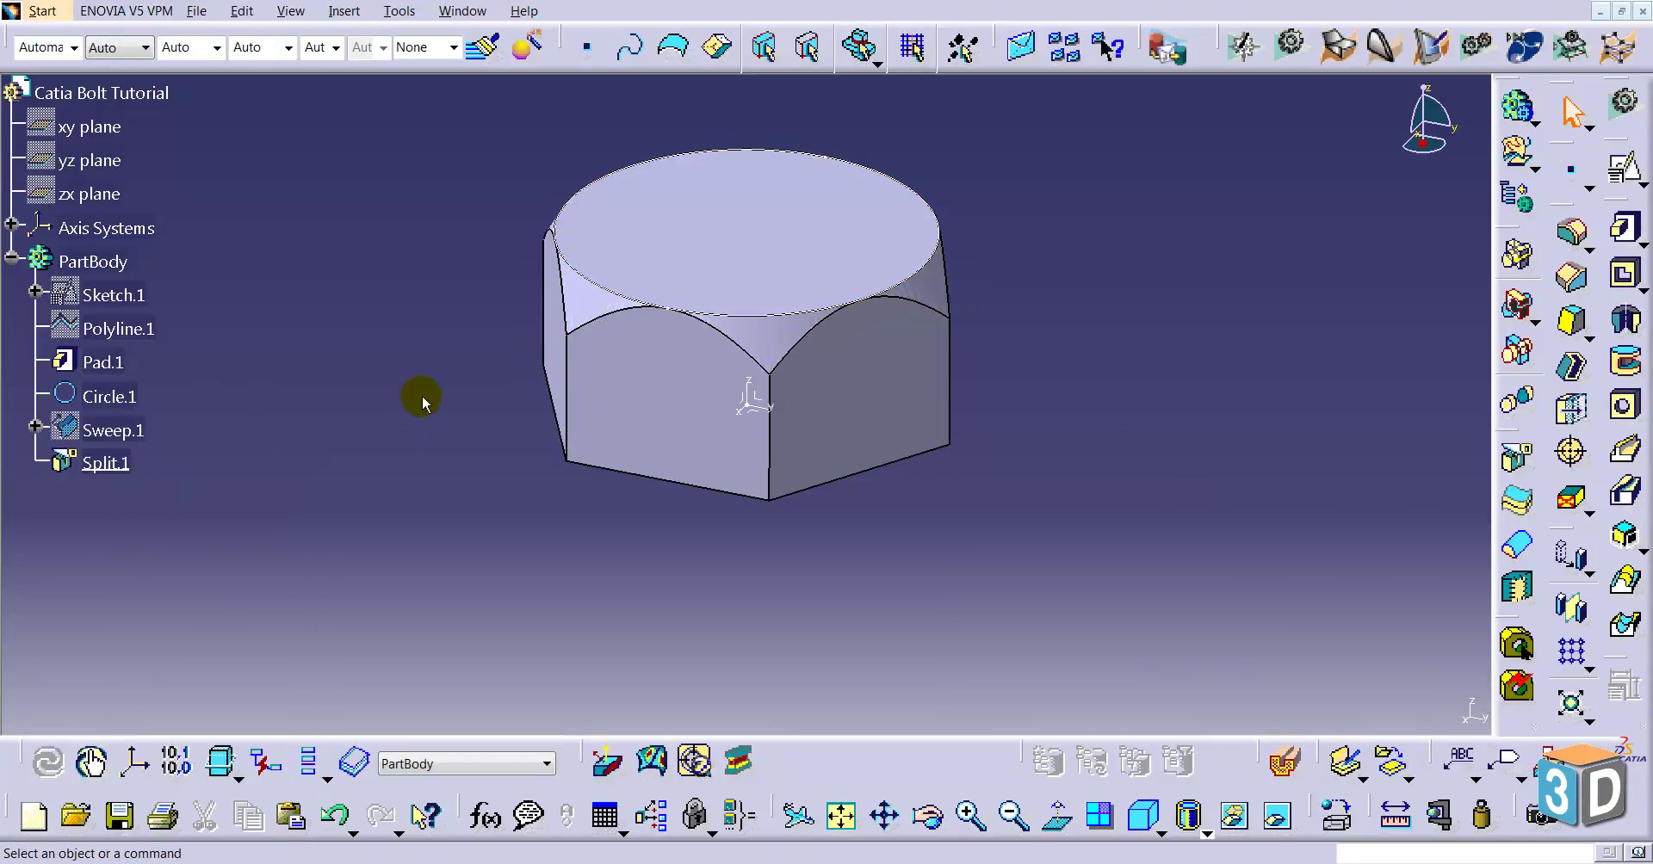
{"action": "key", "text": "ctrl+s"}
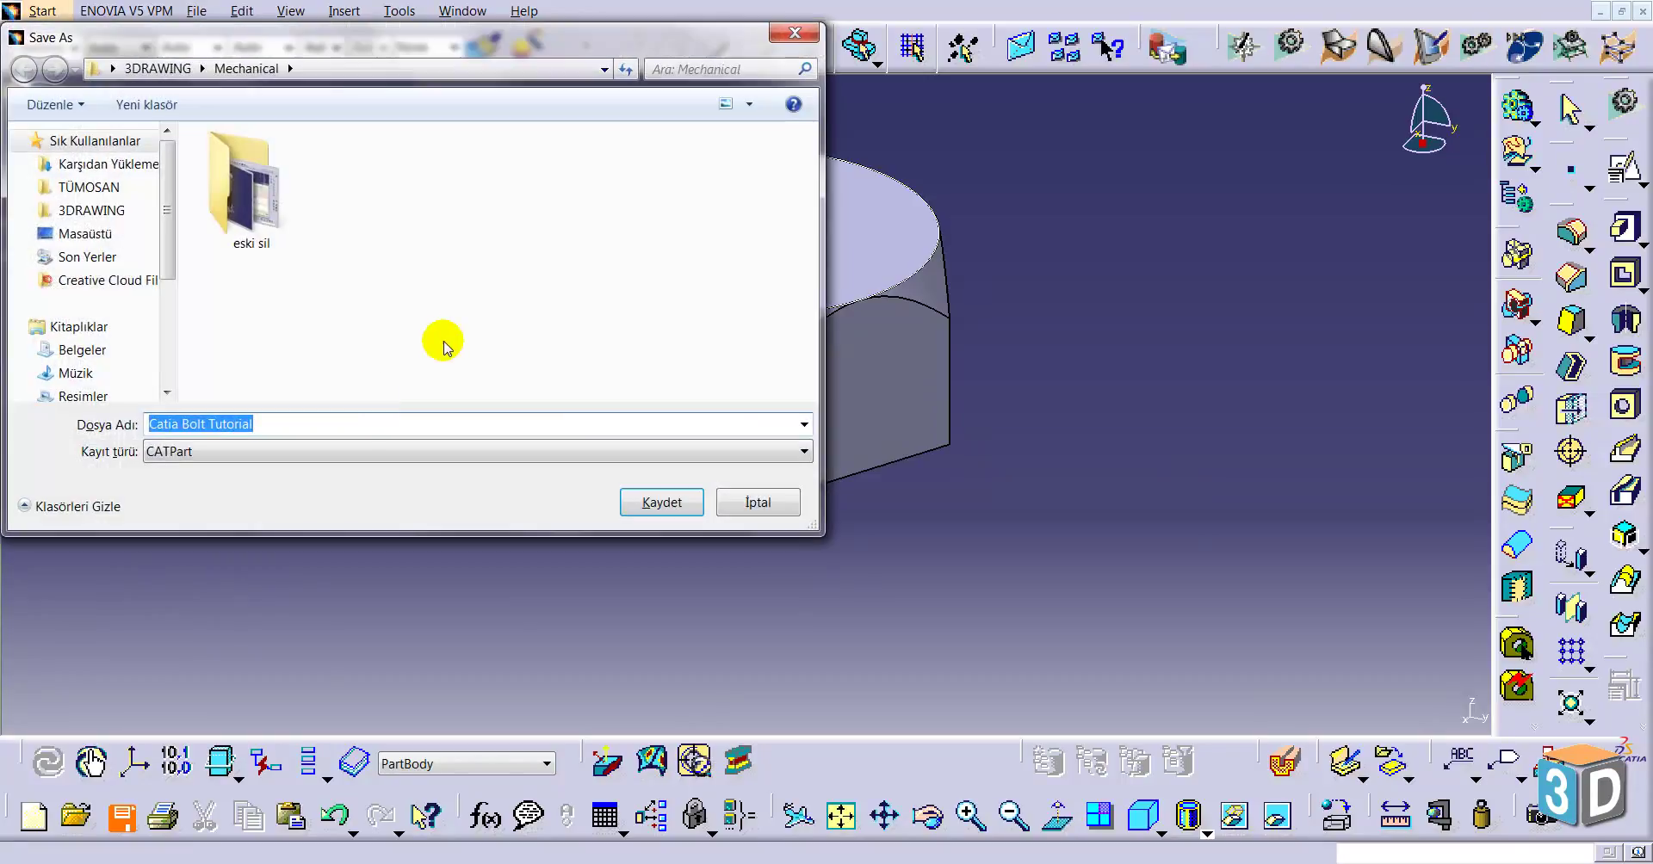
- Save the part as Catia Bolt Tutorial and orbit to show the hexagon's flat face
{"action": "left_click", "coordinate": [676, 497]}
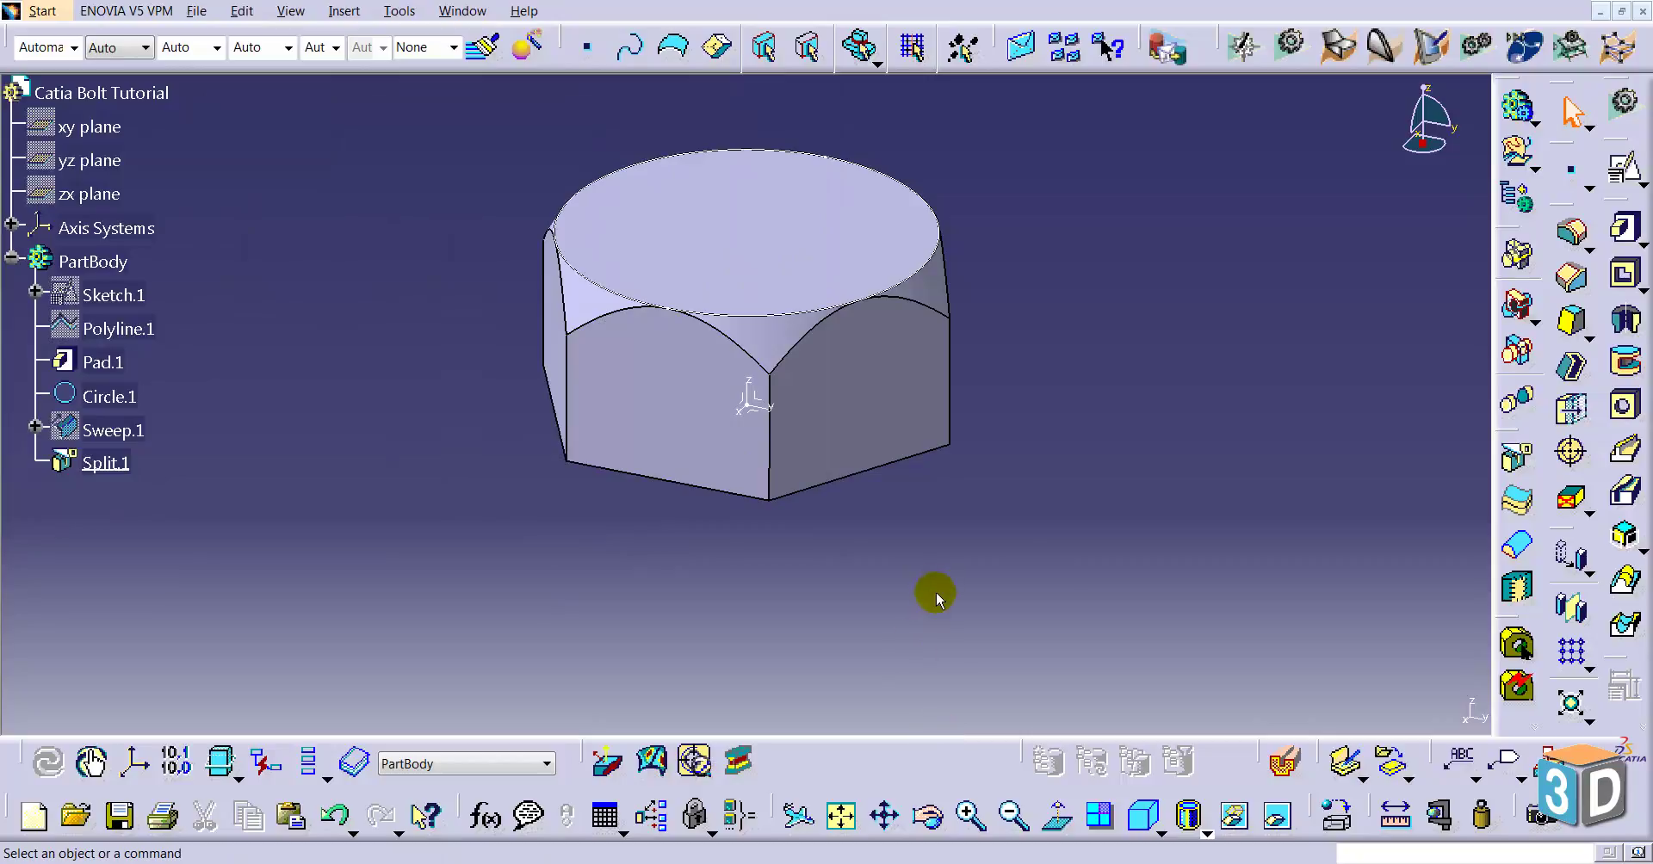
{"action": "middle_click_drag", "start_coordinate": [936, 593], "coordinate": [928, 582]}
{"action": "mouse_move", "coordinate": [928, 586]}
{"action": "left_mouse_down"}
{"action": "mouse_move", "coordinate": [938, 413]}
{"action": "mouse_move", "coordinate": [1119, 322]}
{"action": "left_mouse_up"}
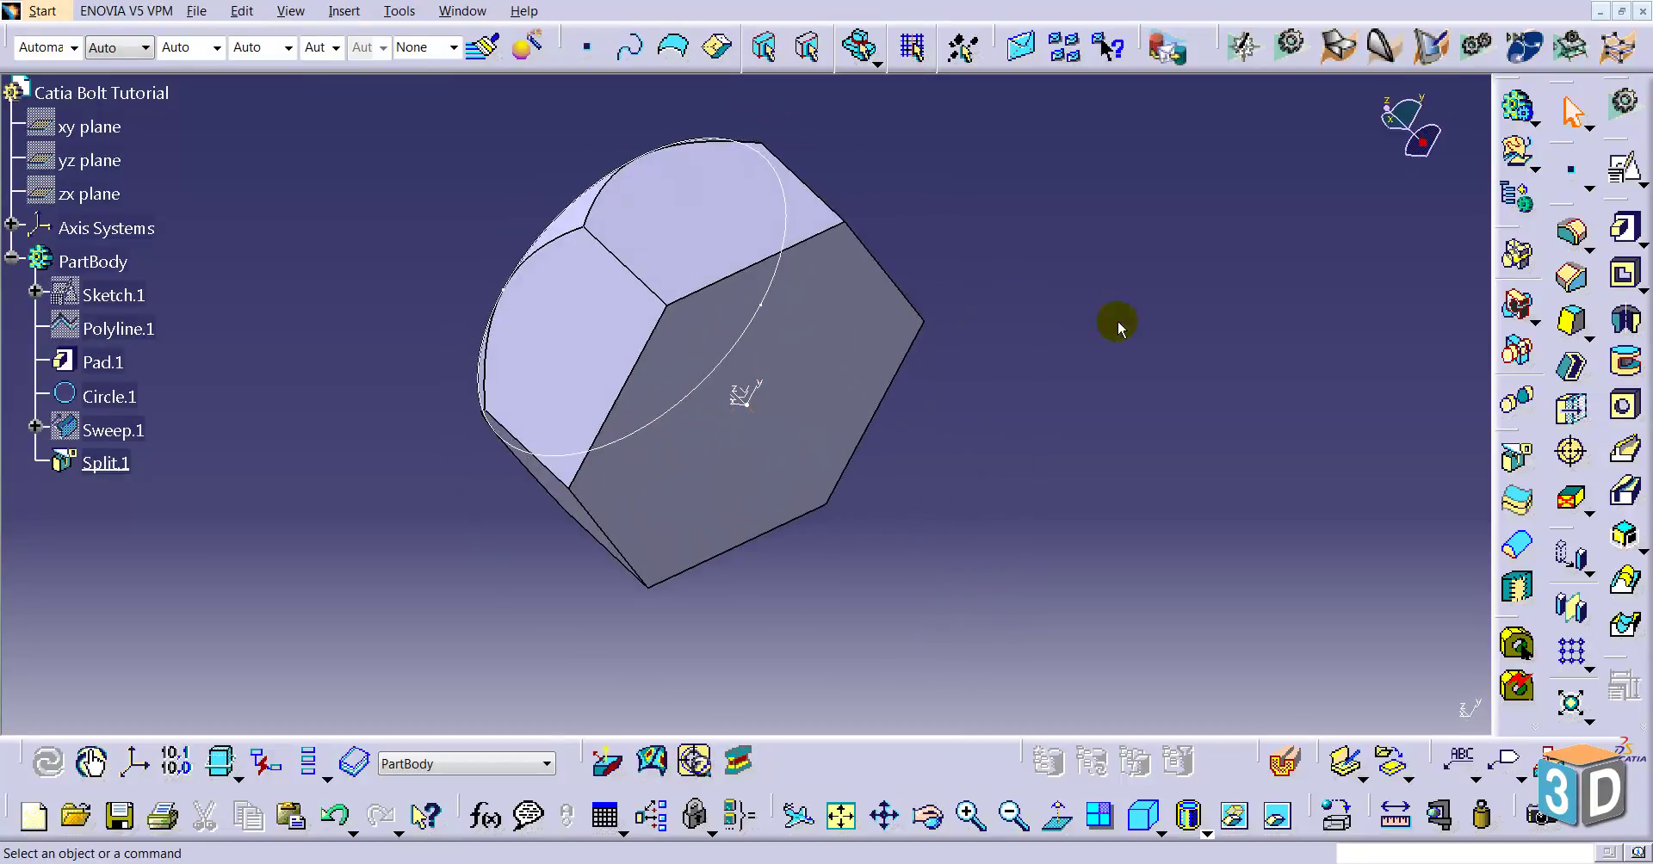
{"action": "left_click", "coordinate": [1624, 168]}
- Sketch on the head's flat face with swapped axes and draw a circle at the origin
{"action": "left_click", "coordinate": [764, 387]}
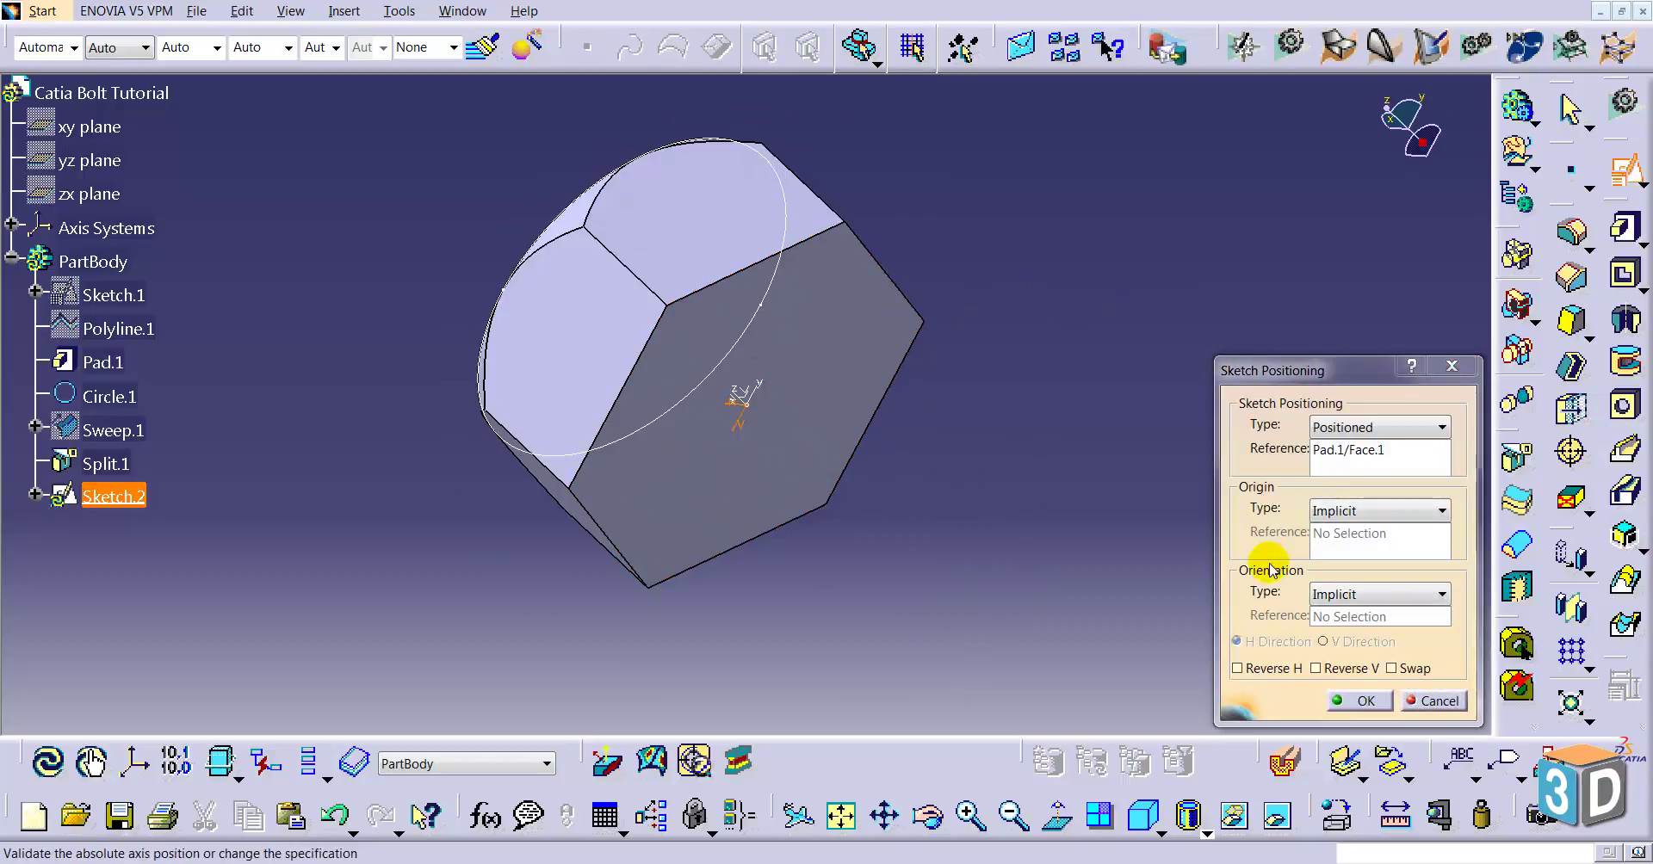
{"action": "left_click", "coordinate": [1408, 672]}
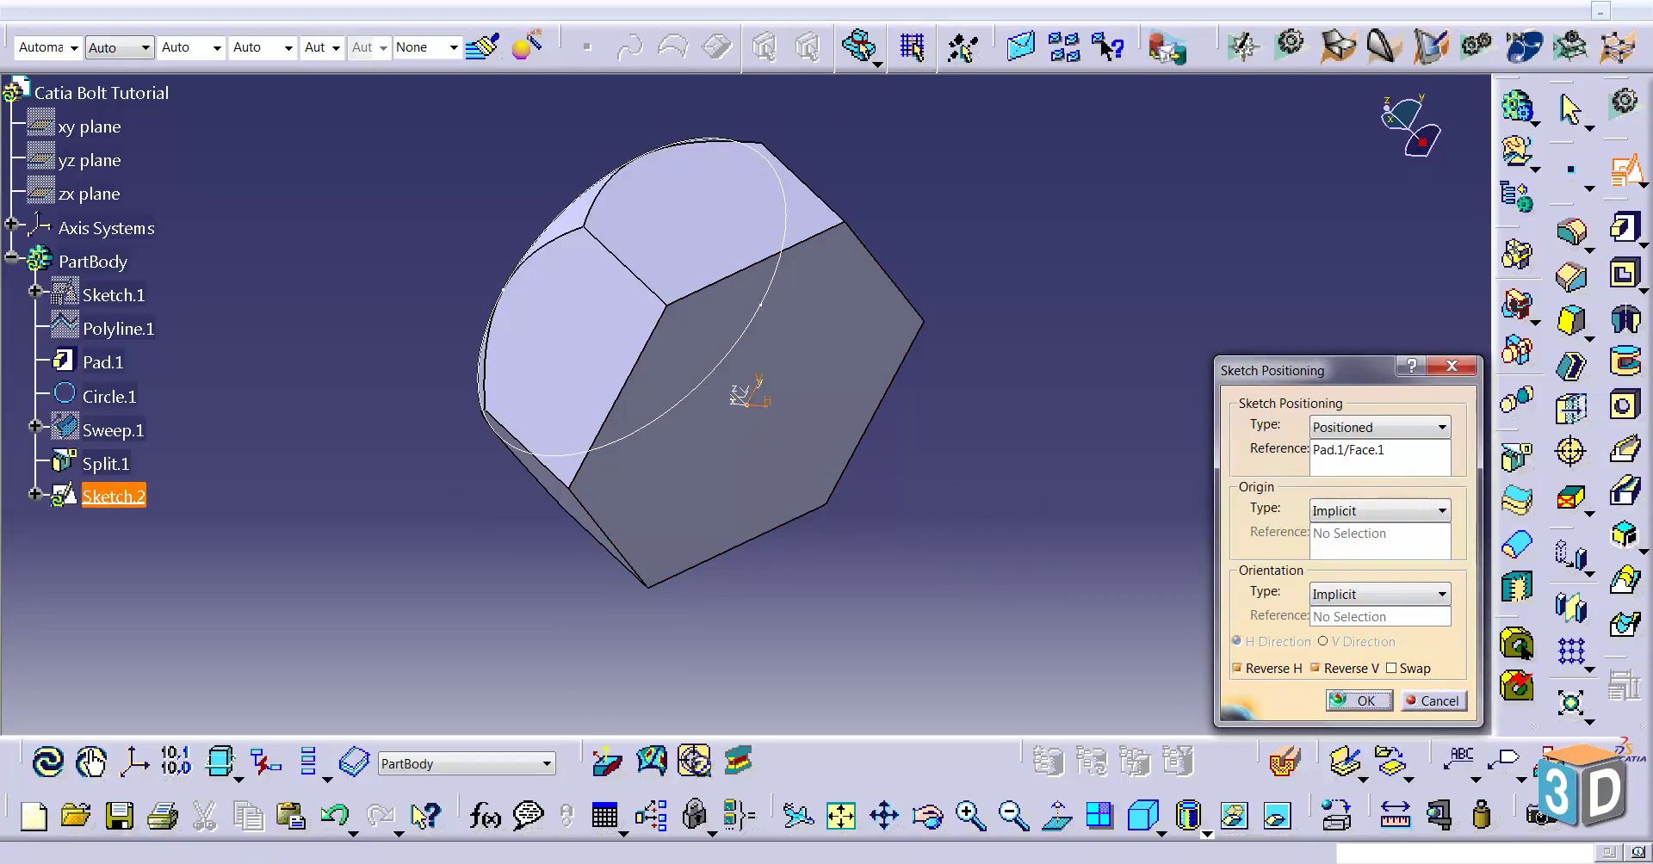
{"action": "left_click", "coordinate": [1361, 700]}
{"action": "left_click", "coordinate": [1574, 531]}
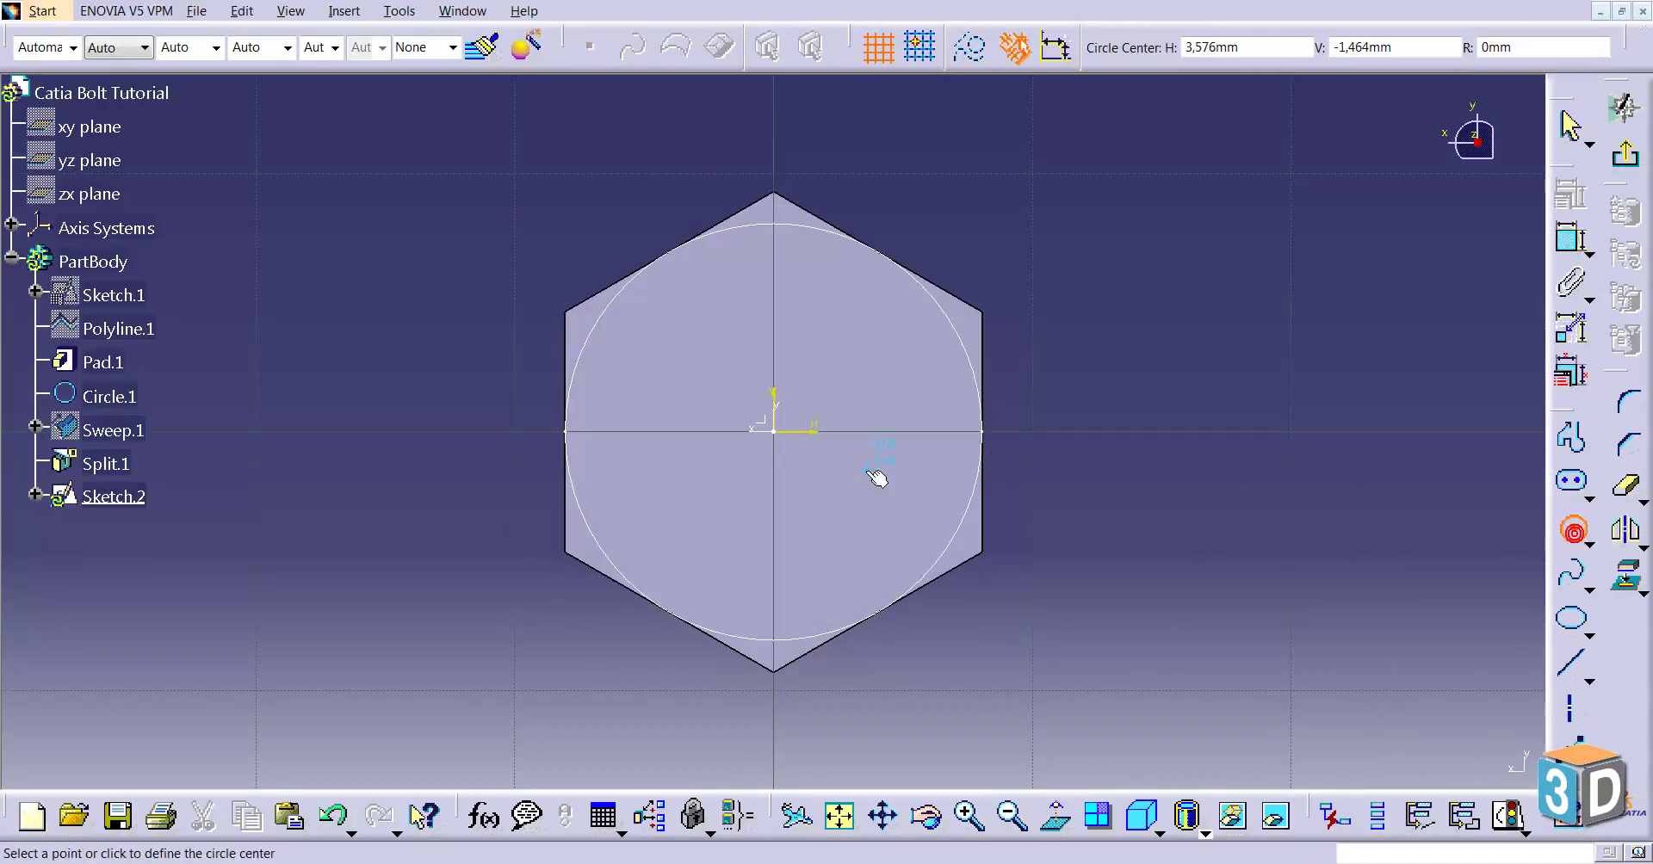
{"action": "left_click", "coordinate": [773, 430]}
{"action": "left_click", "coordinate": [927, 414]}
- Dimension the circle's diameter to 10 mm and exit the sketcher
{"action": "type", "text": "c:Constraint"}
{"action": "key", "text": "Return"}
{"action": "left_click", "coordinate": [865, 360]}
{"action": "double_click", "coordinate": [867, 369]}
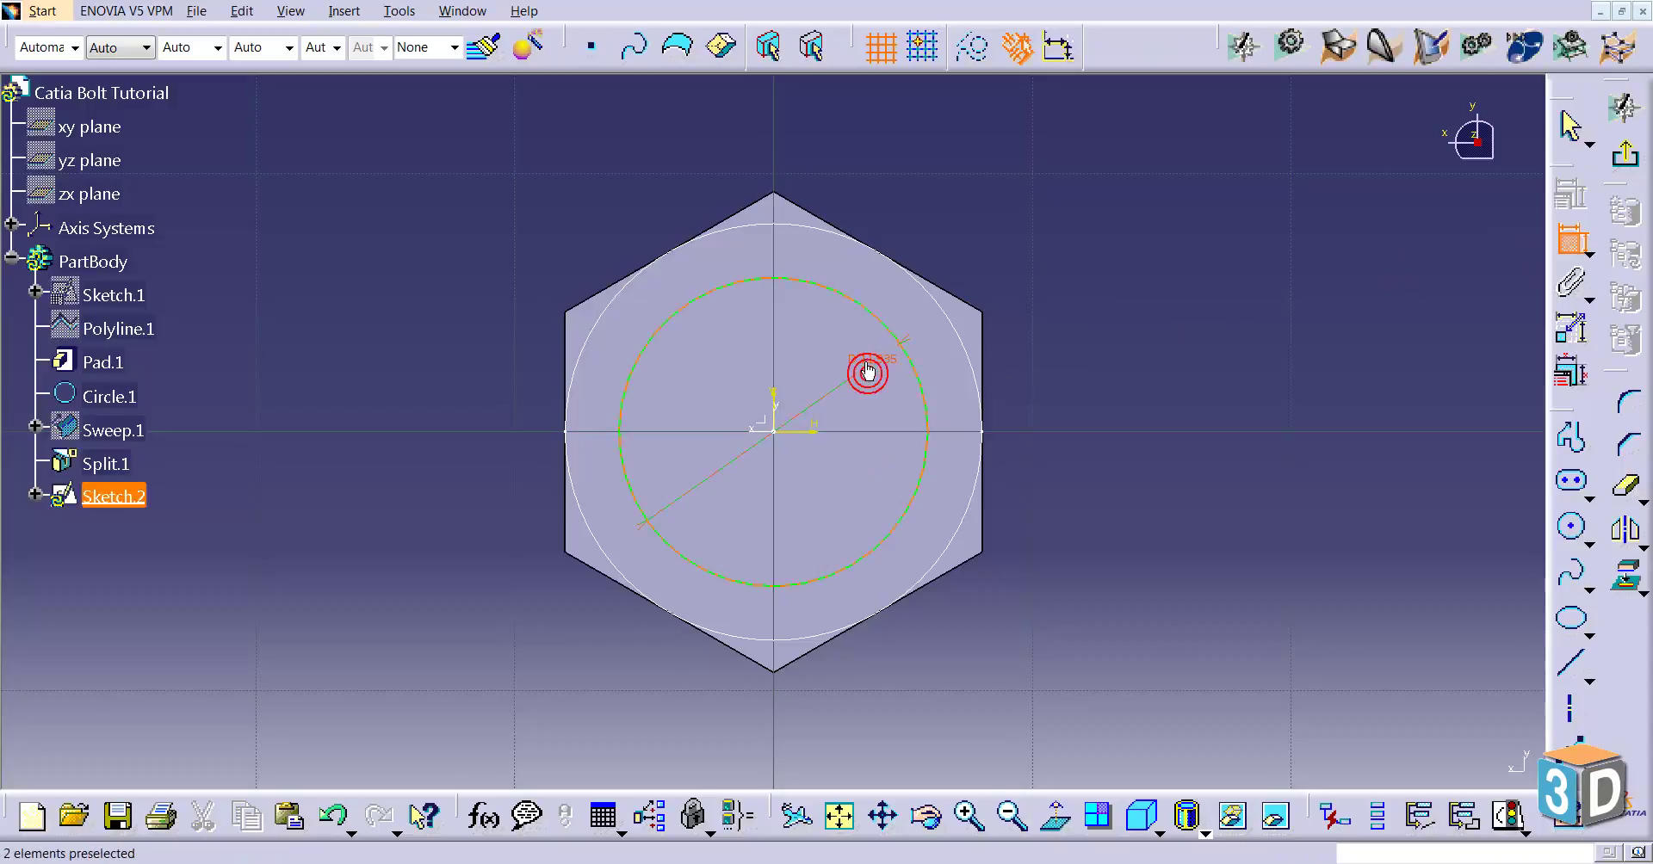
{"action": "type", "text": "80mm"}
{"action": "key", "text": "Return"}
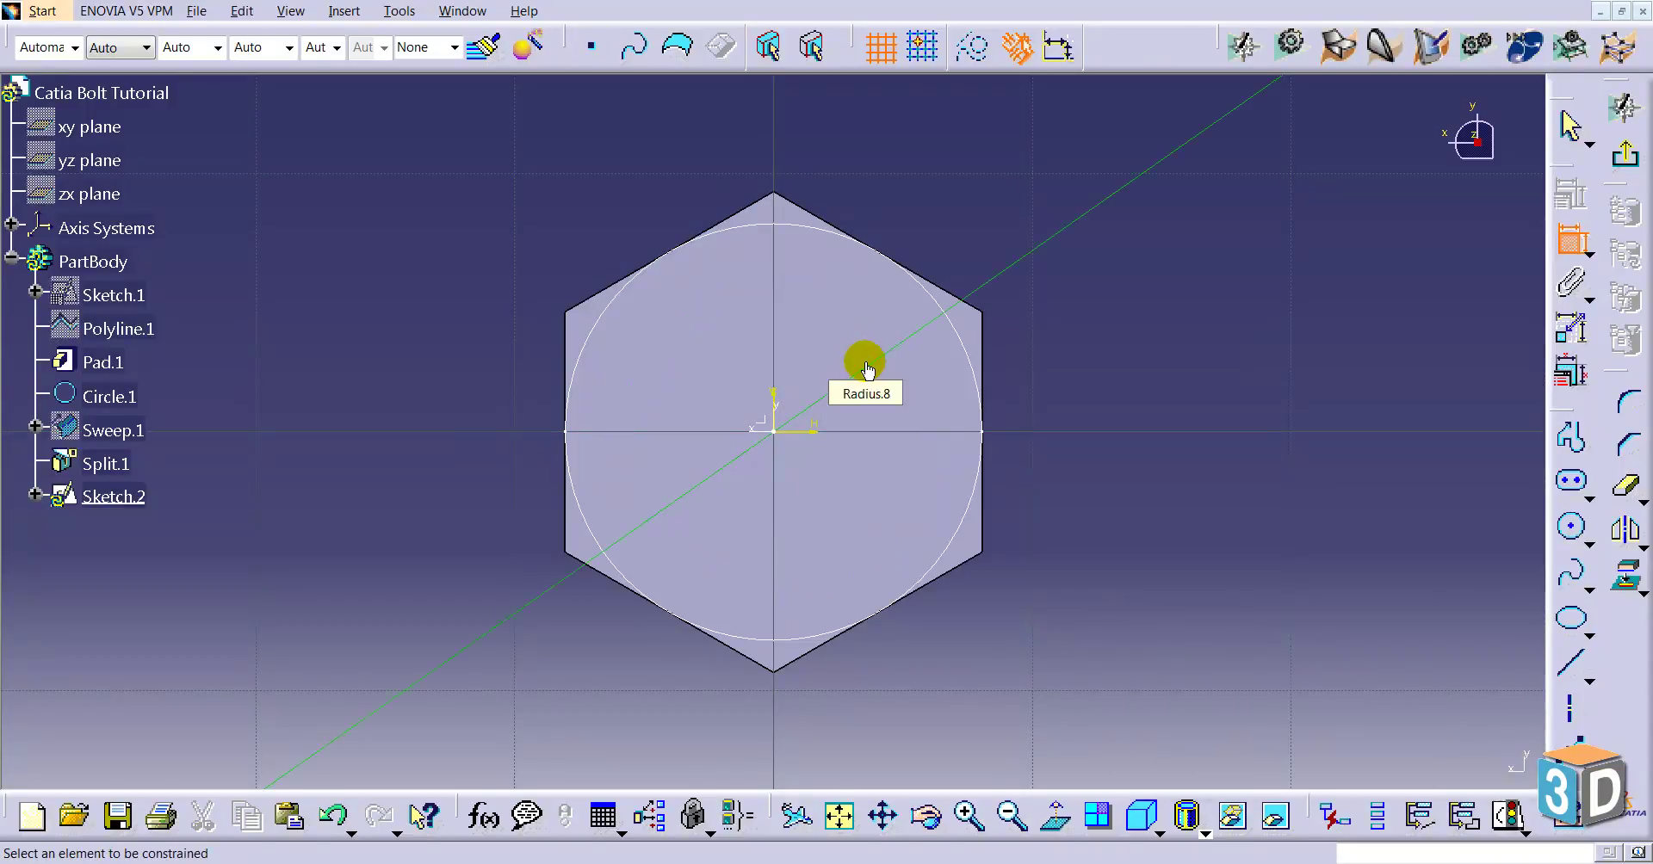
{"action": "left_click", "coordinate": [839, 815]}
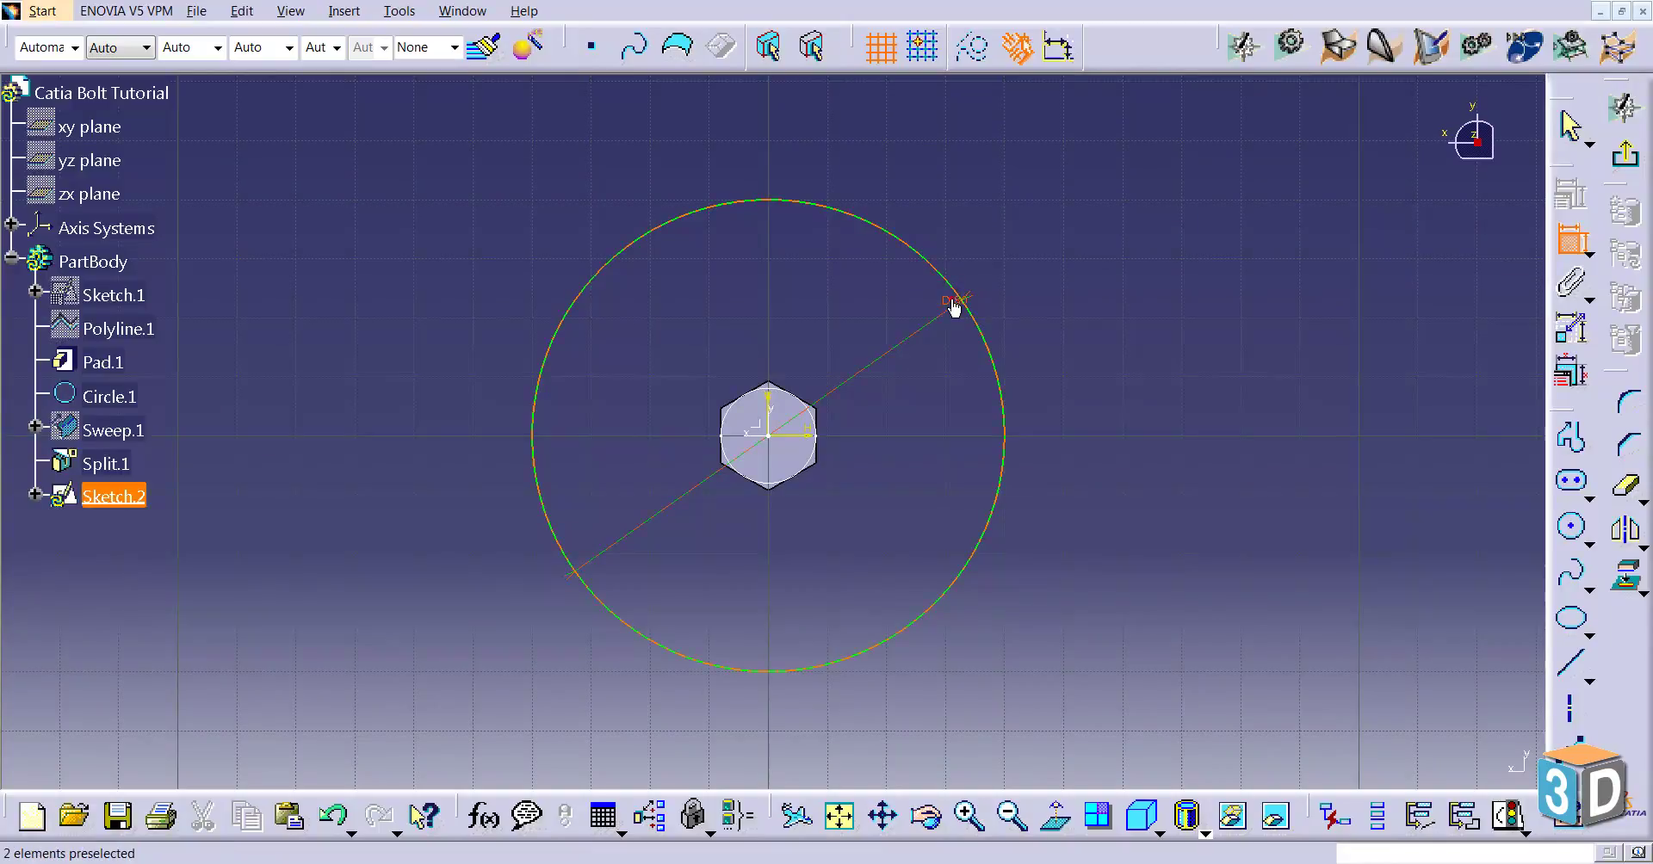
{"action": "double_click", "coordinate": [949, 303]}
{"action": "key", "text": "Return"}
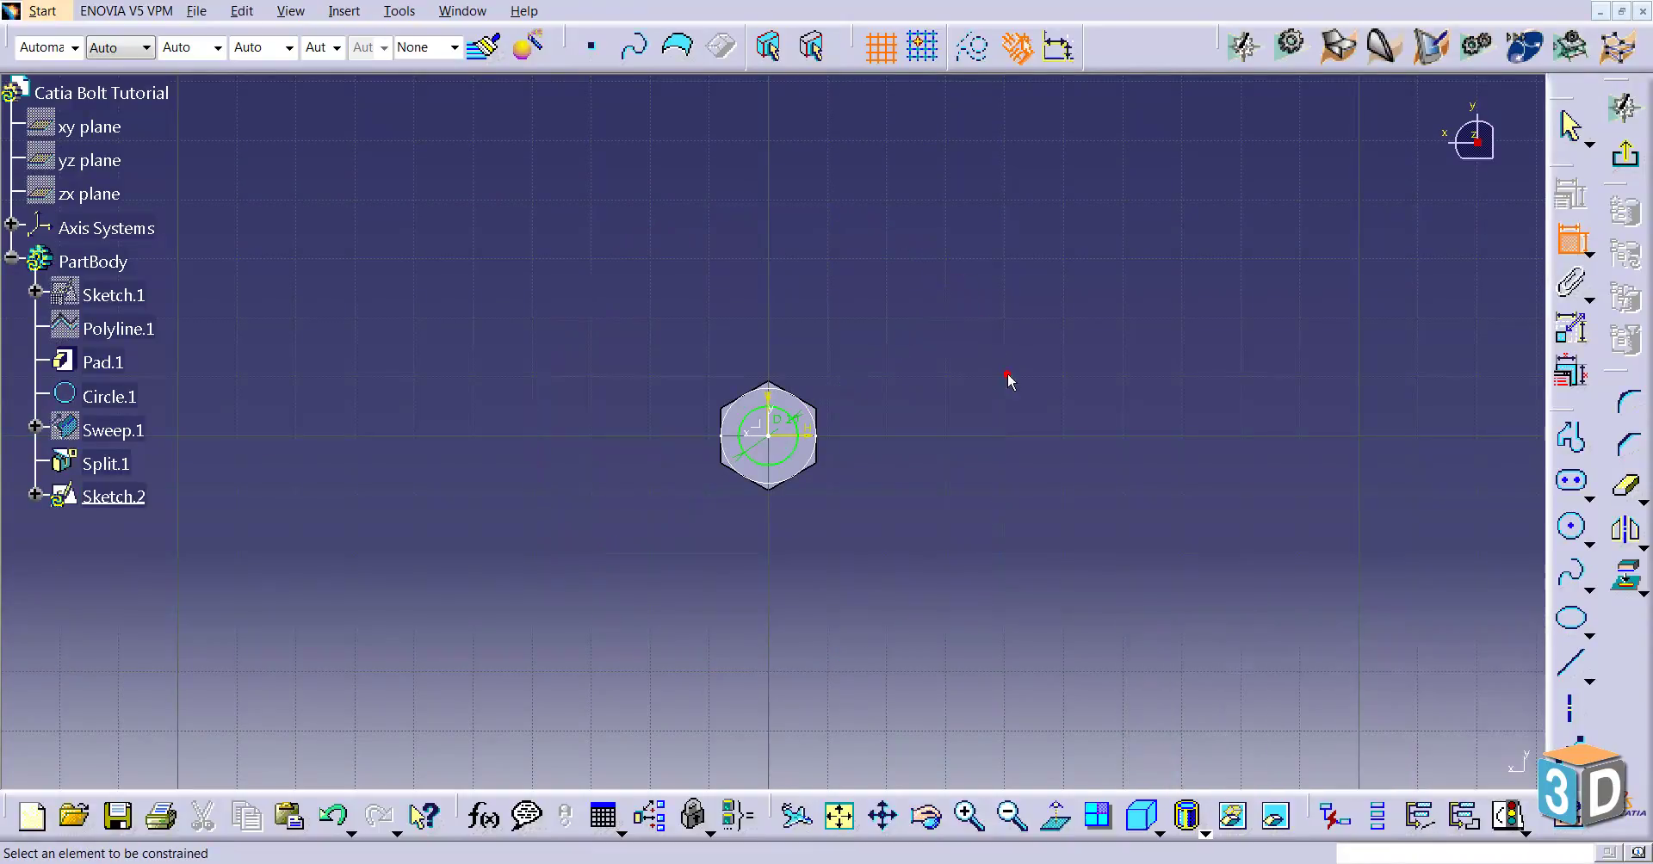
{"action": "left_click", "coordinate": [1625, 154]}
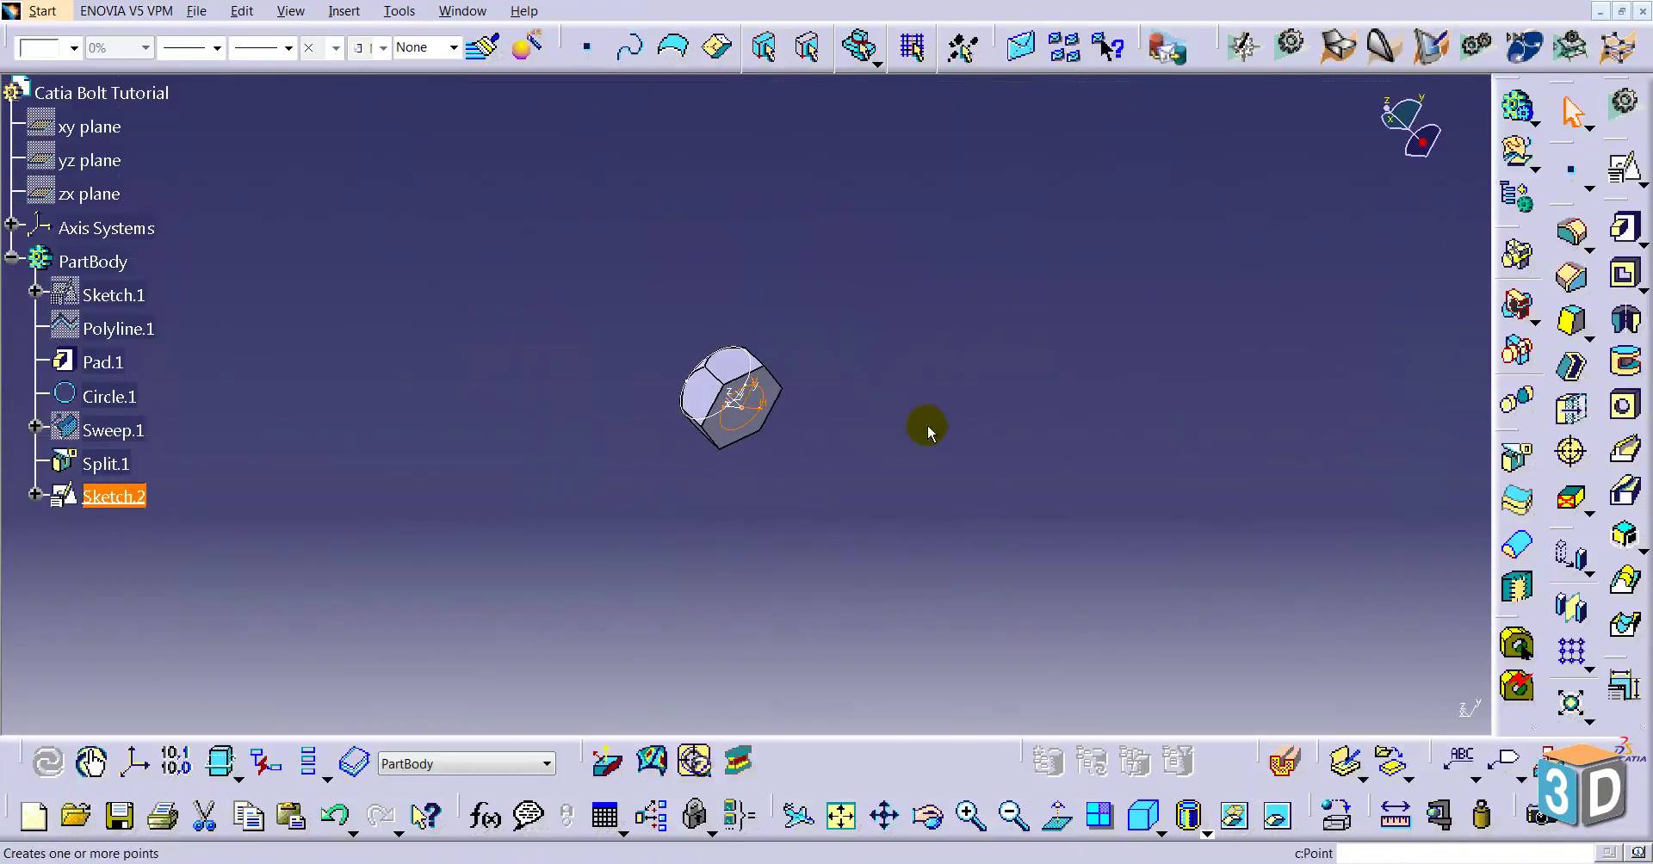
- Hide the construction circle Circle.1
{"action": "left_click", "coordinate": [841, 815]}
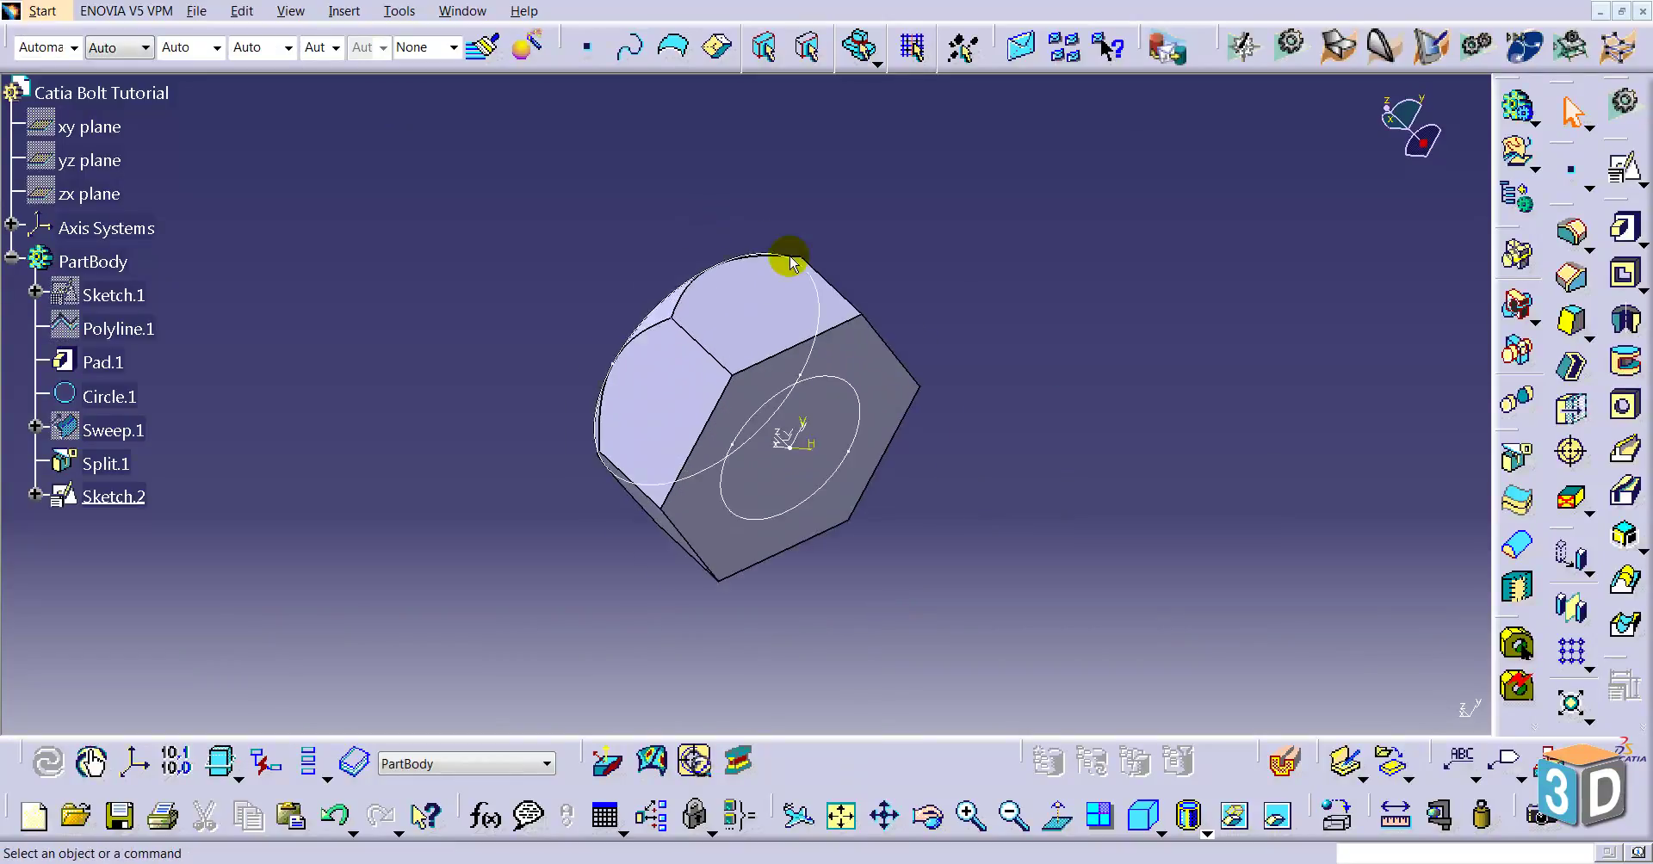
{"action": "left_click", "coordinate": [764, 226]}
{"action": "right_click", "coordinate": [763, 226]}
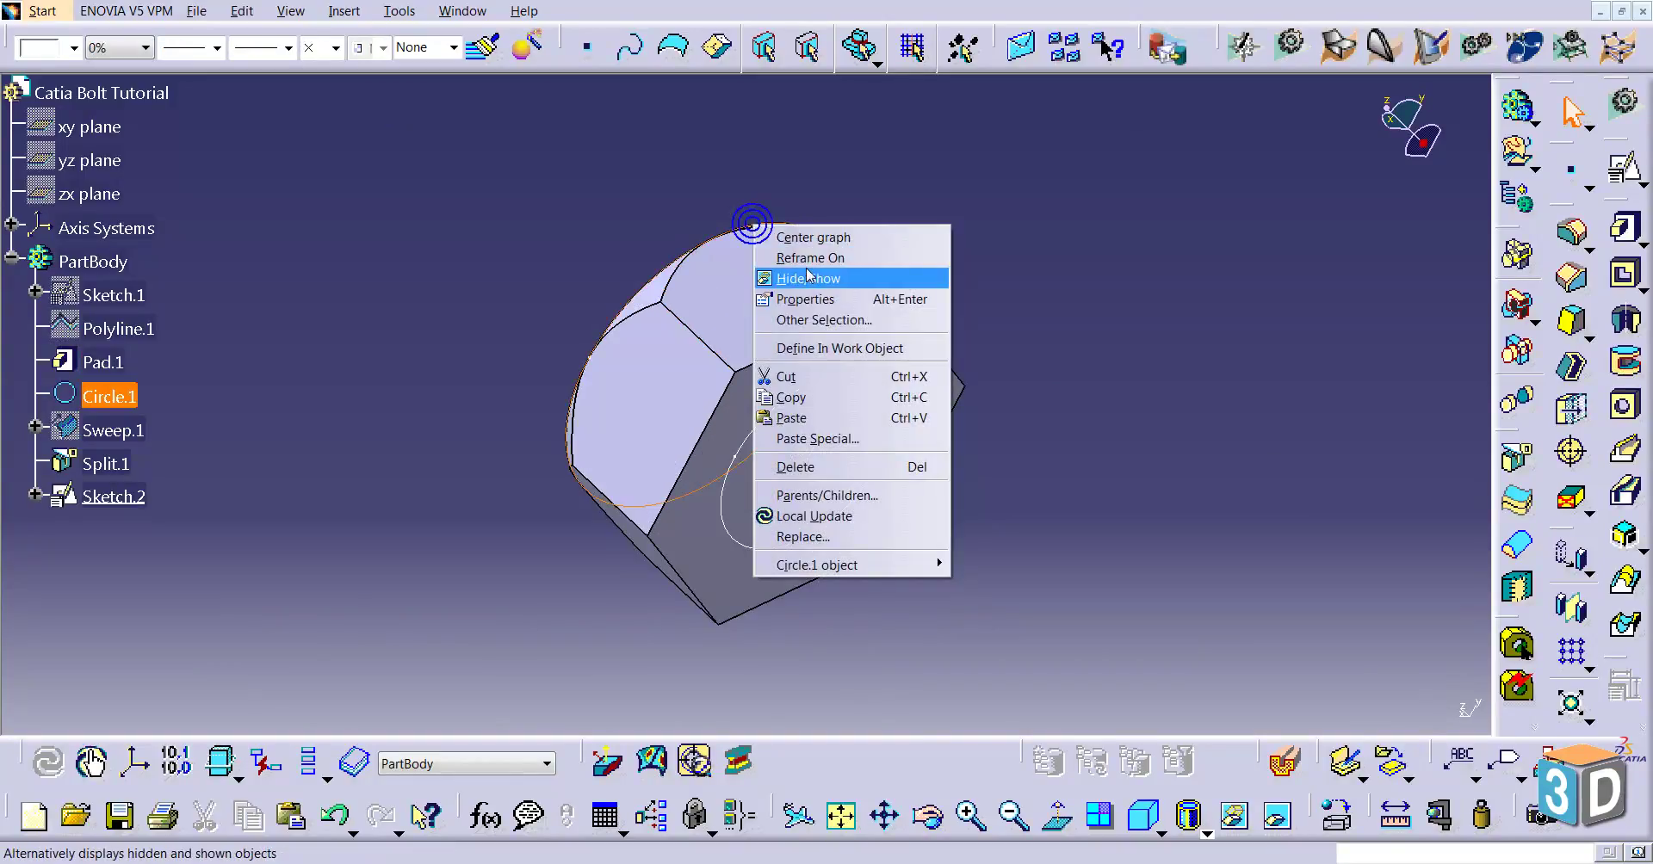
{"action": "left_click", "coordinate": [801, 276]}
- Pad Sketch.2 by 50 mm into the bolt shaft and save the part
{"action": "left_click", "coordinate": [1623, 227]}
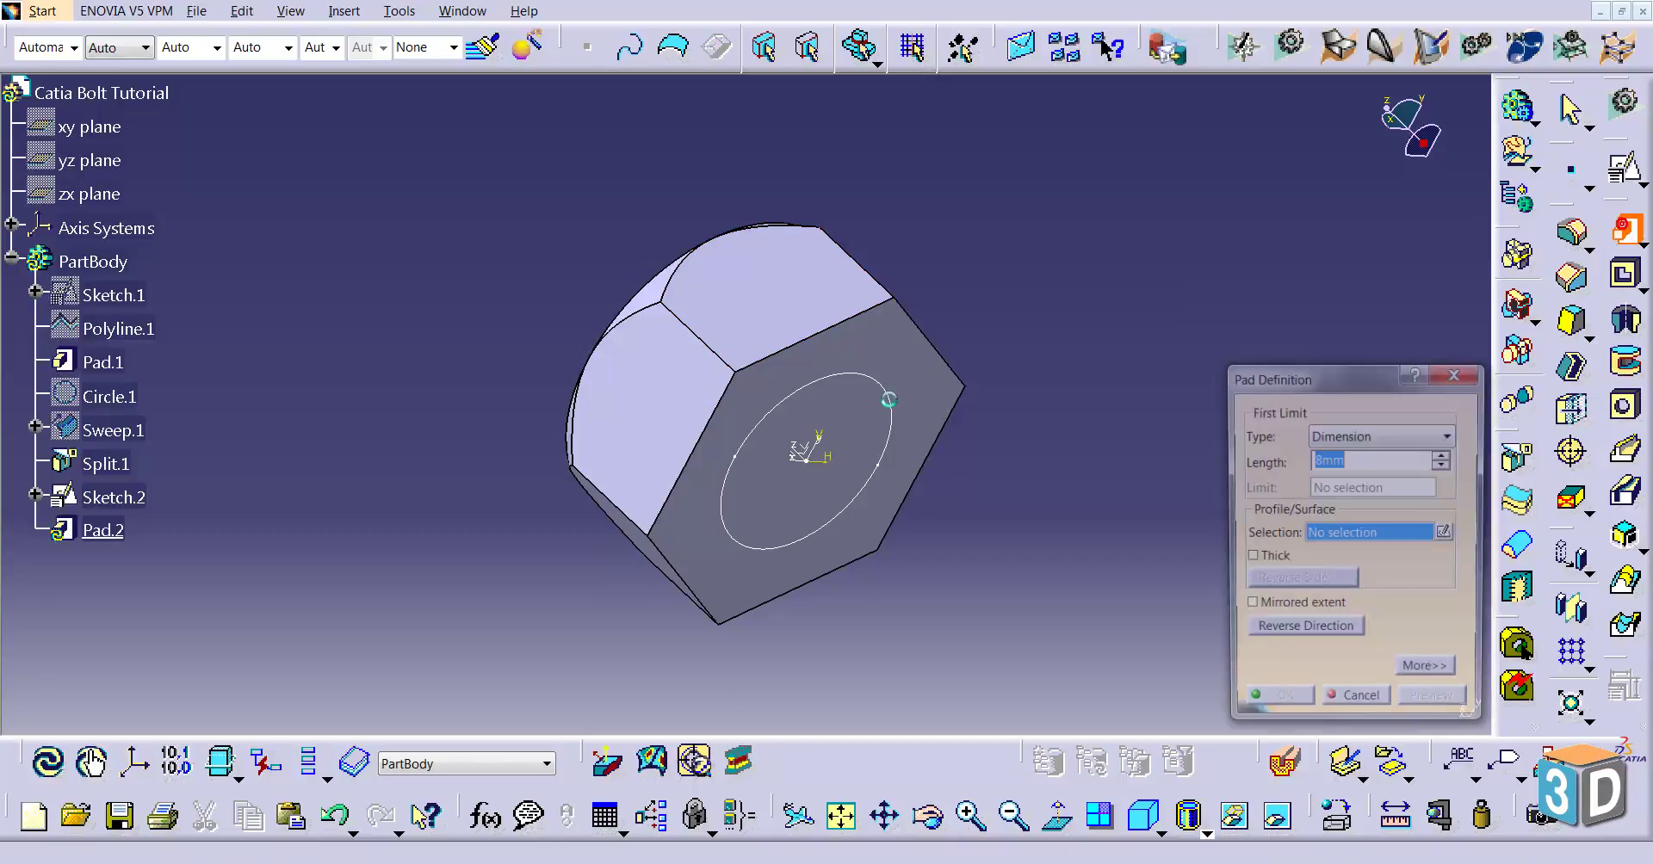
{"action": "left_click", "coordinate": [835, 373]}
{"action": "type", "text": "50"}
{"action": "key", "text": "Return"}
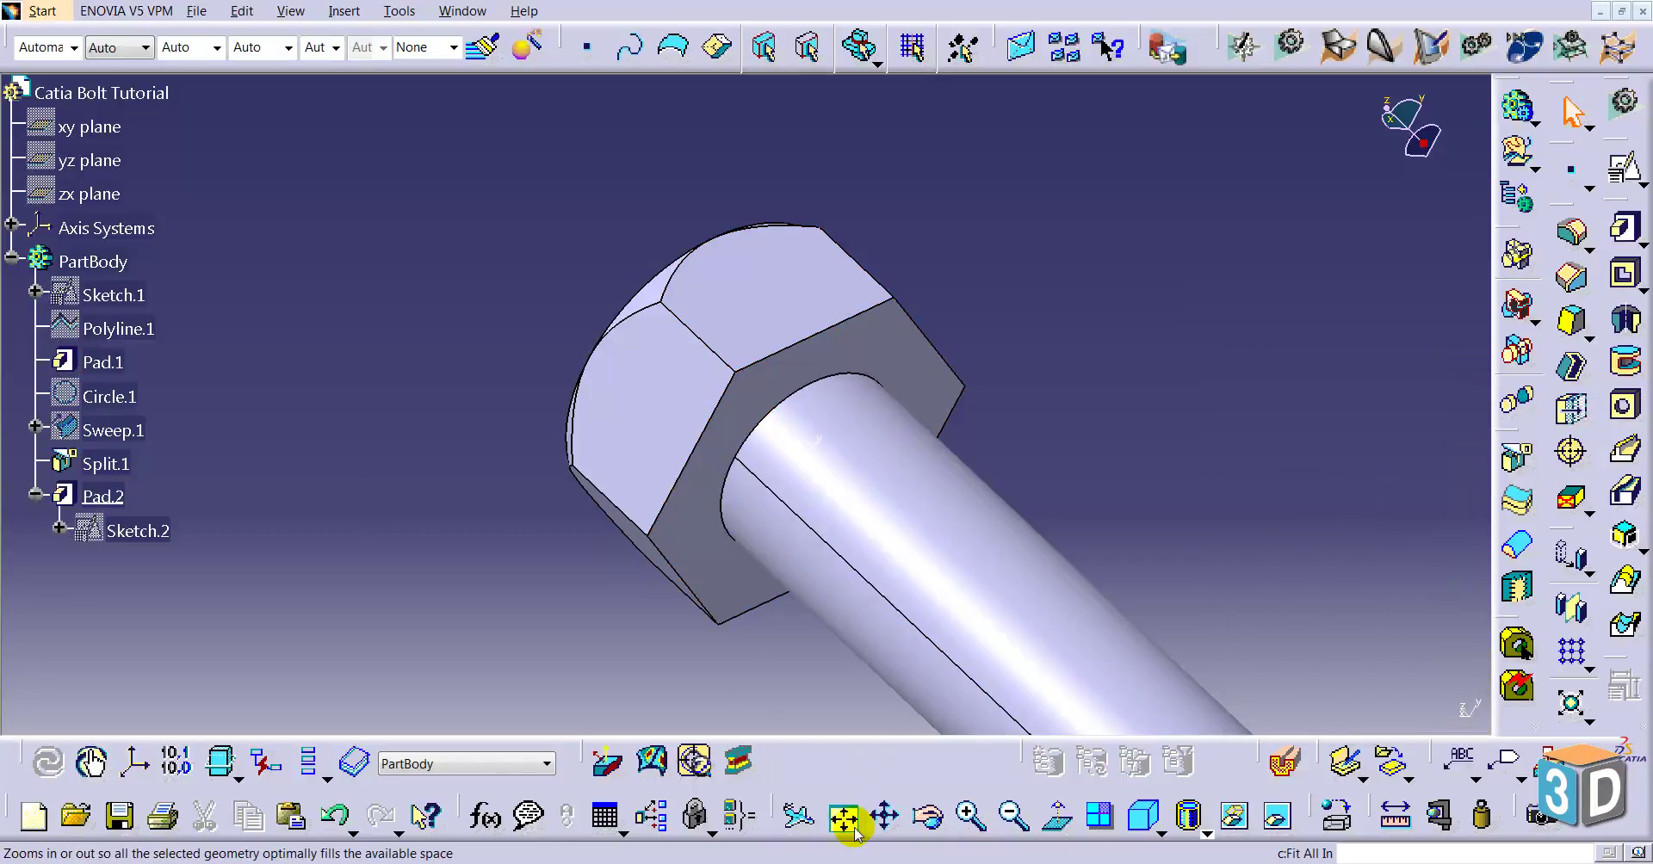
{"action": "left_click", "coordinate": [855, 830]}
{"action": "key", "text": "ctrl+s"}
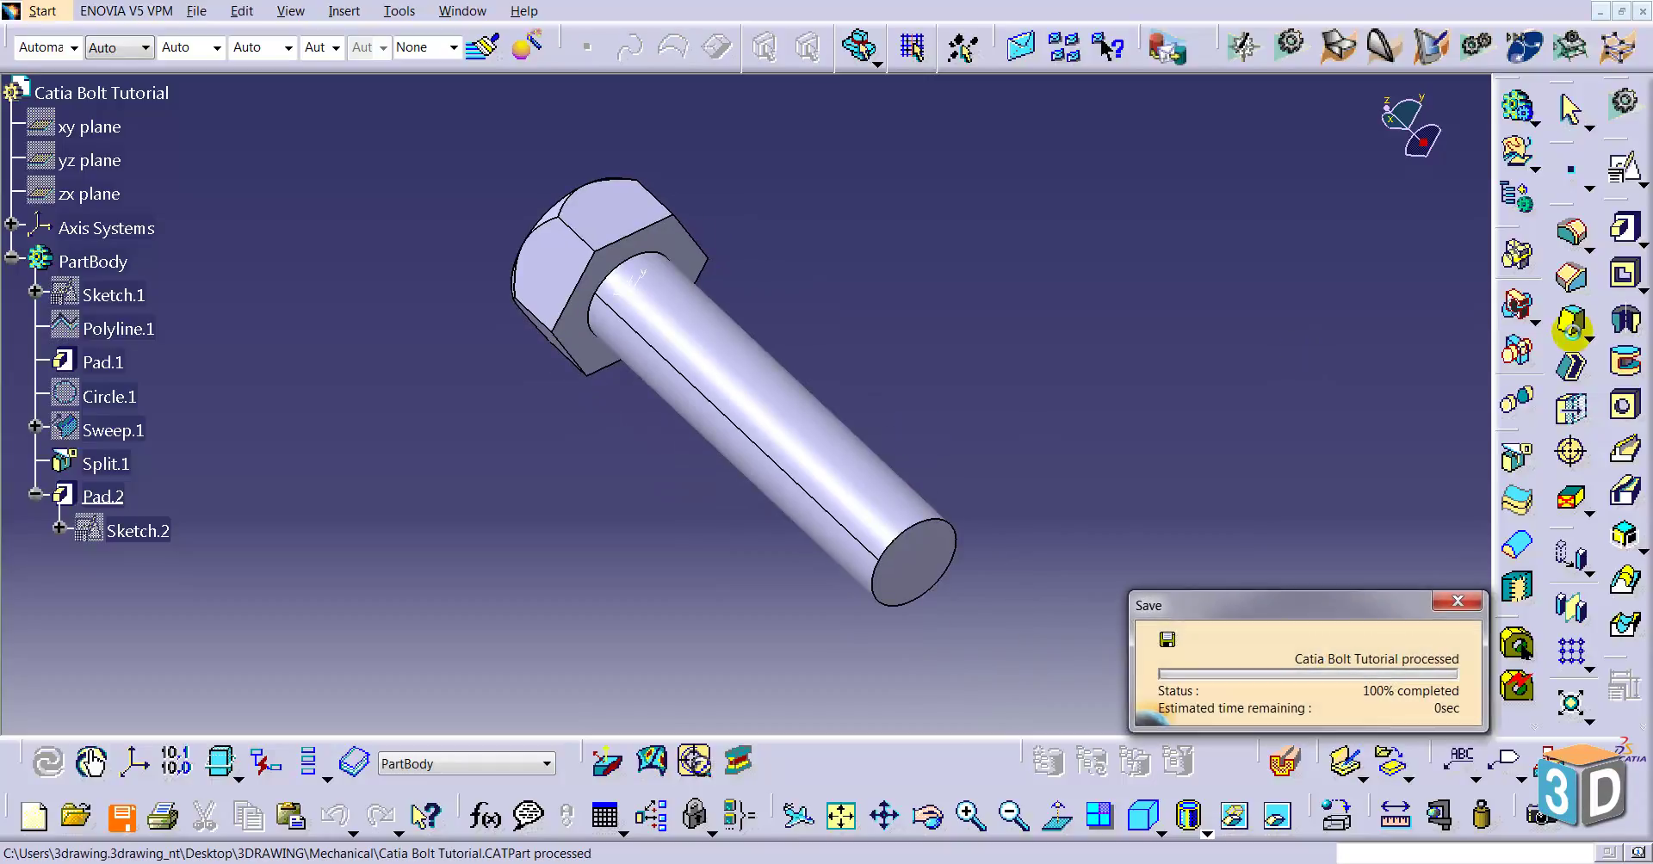
- Chamfer the bolt's end edge at 1mm by 45deg
{"action": "left_click", "coordinate": [1569, 284]}
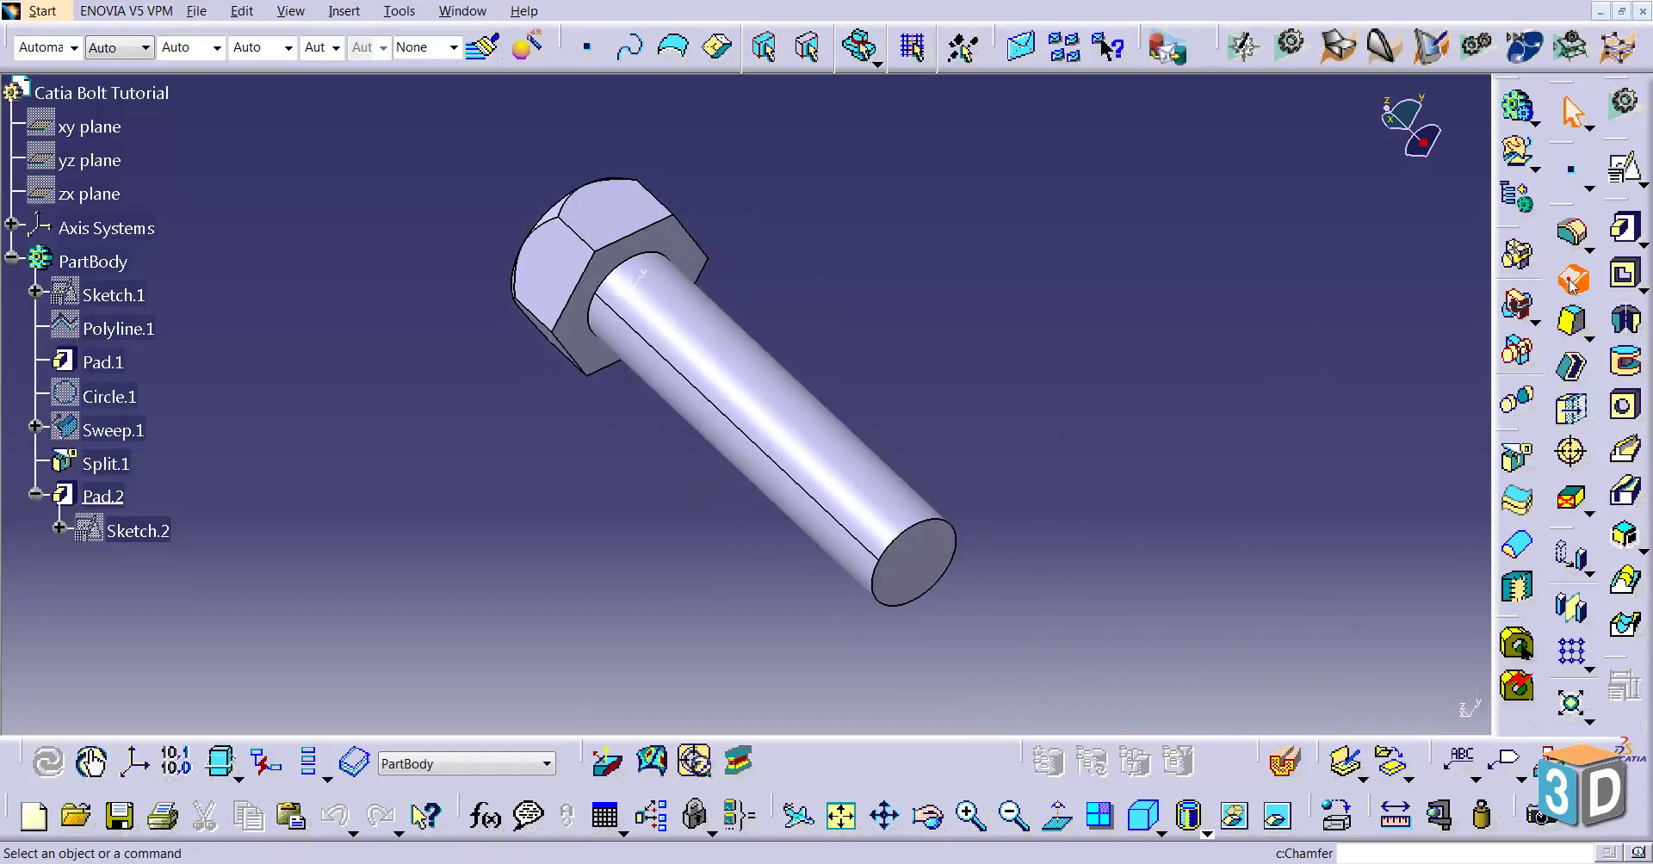
{"action": "left_click", "coordinate": [917, 521]}
{"action": "left_click", "coordinate": [1276, 706]}
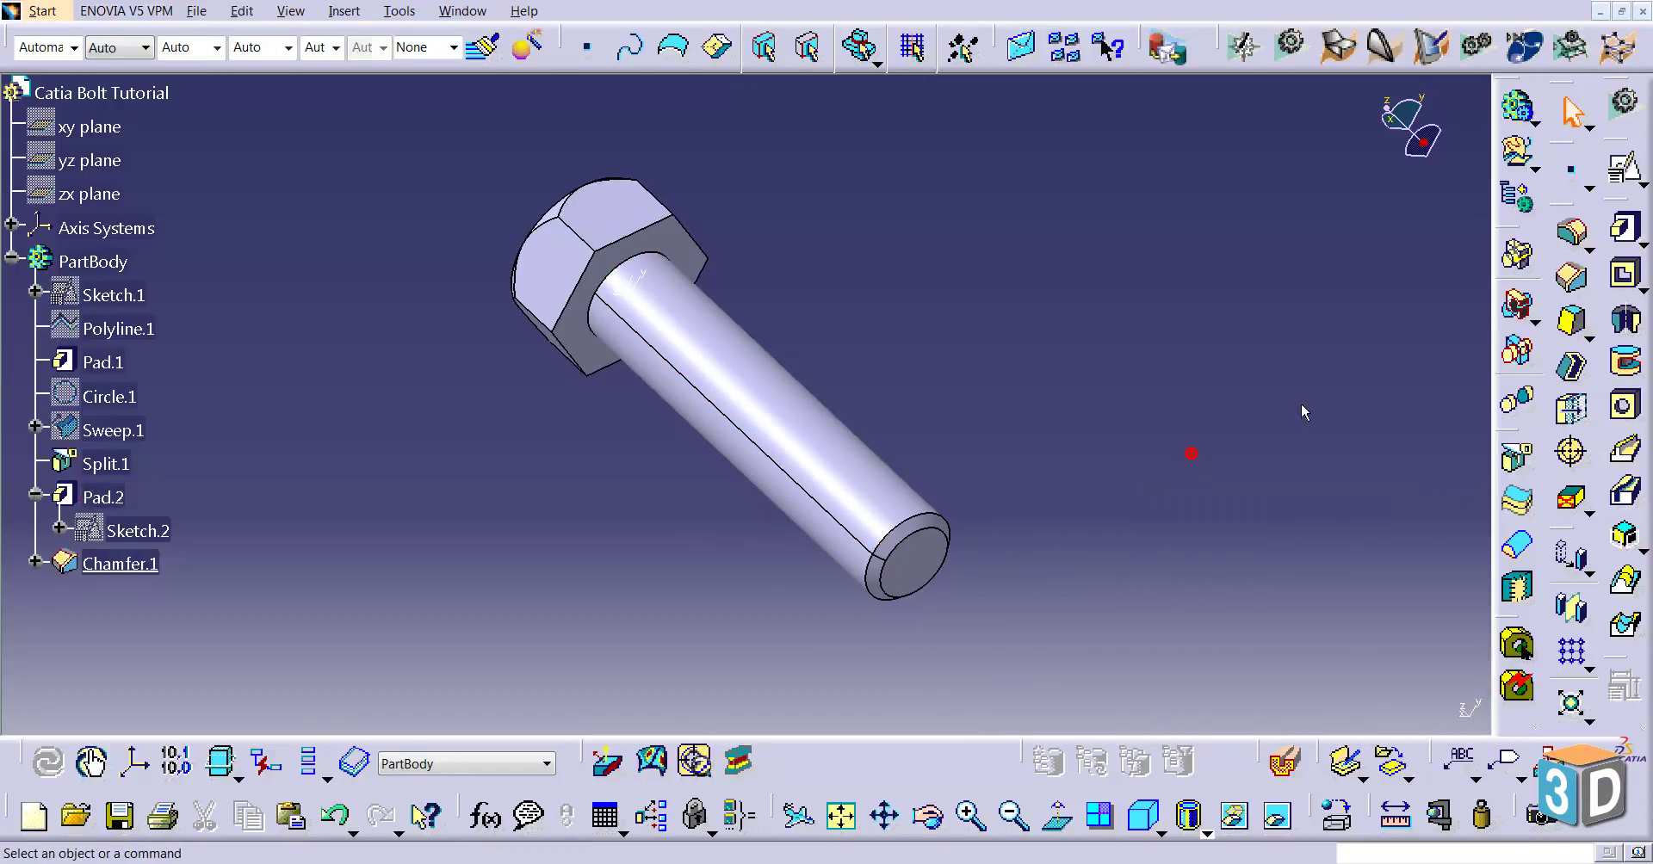
- Fillet the edge where the bolt head meets the shank and save the part
{"action": "left_click", "coordinate": [1573, 234]}
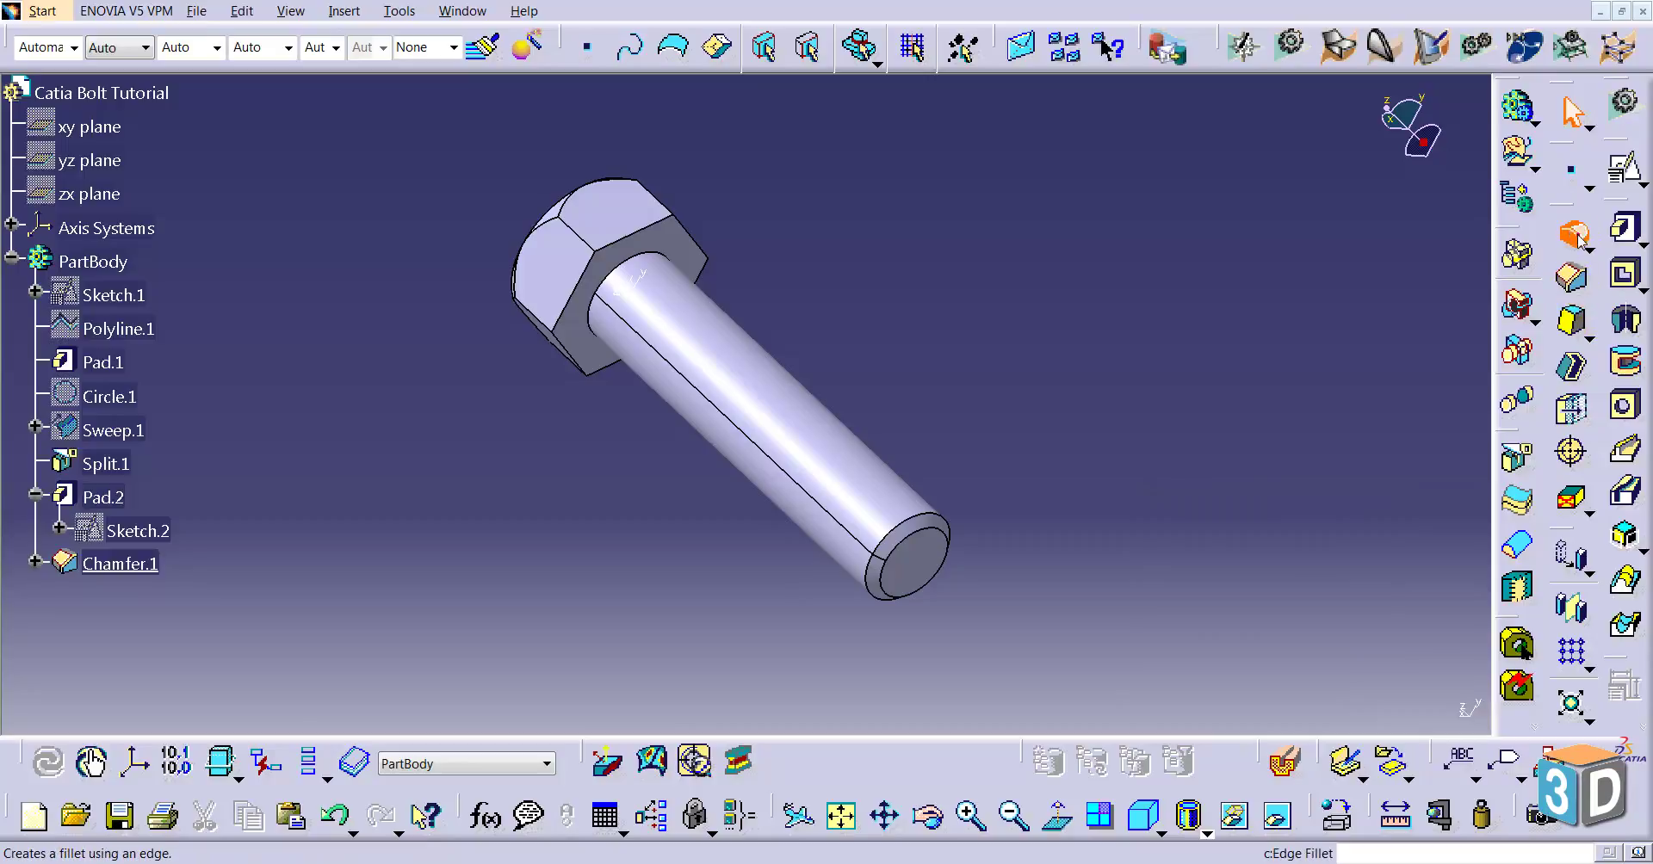
{"action": "left_click", "coordinate": [633, 269]}
{"action": "key", "text": "Return"}
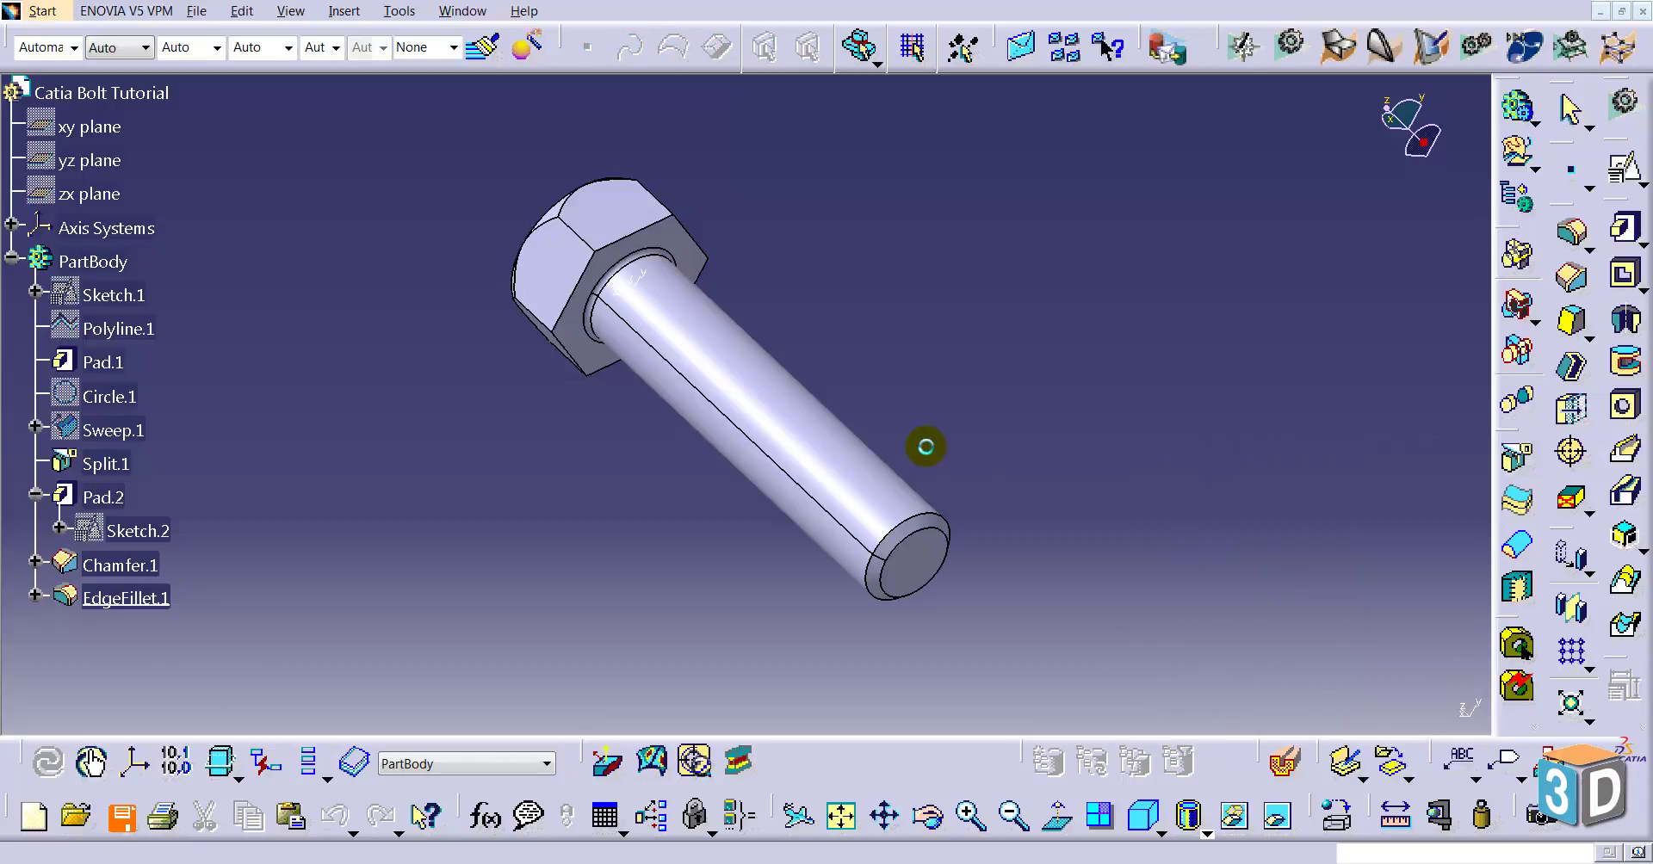
{"action": "key", "text": "ctrl+s"}
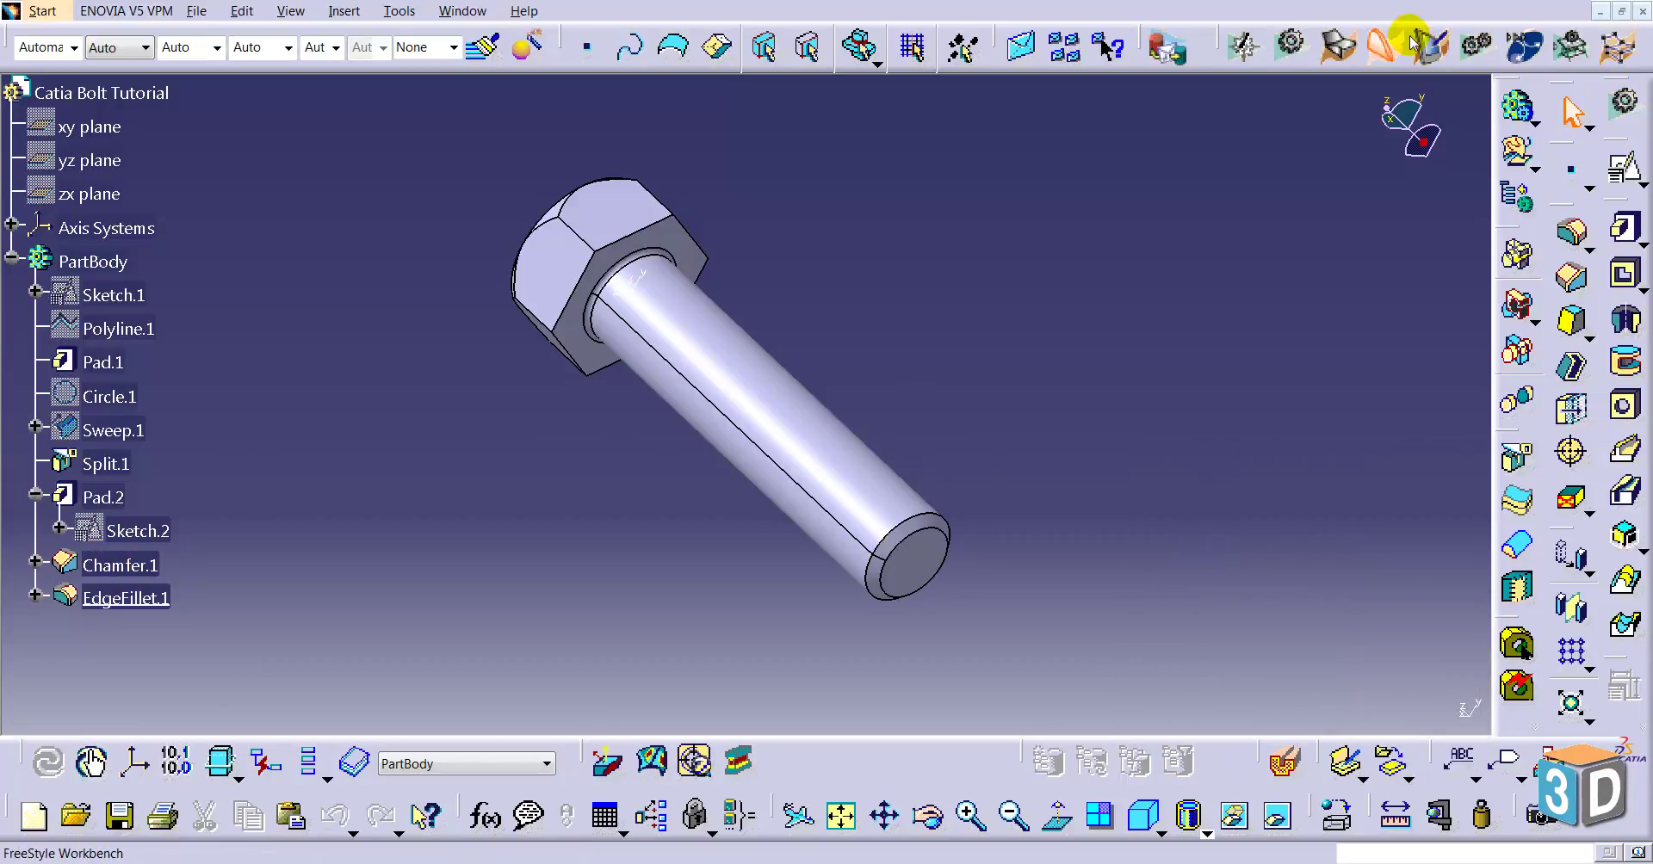
- In Generative Shape Design, project the bolt's end circle onto a new plane offset 20mm from the end face
{"action": "left_click", "coordinate": [1381, 47]}
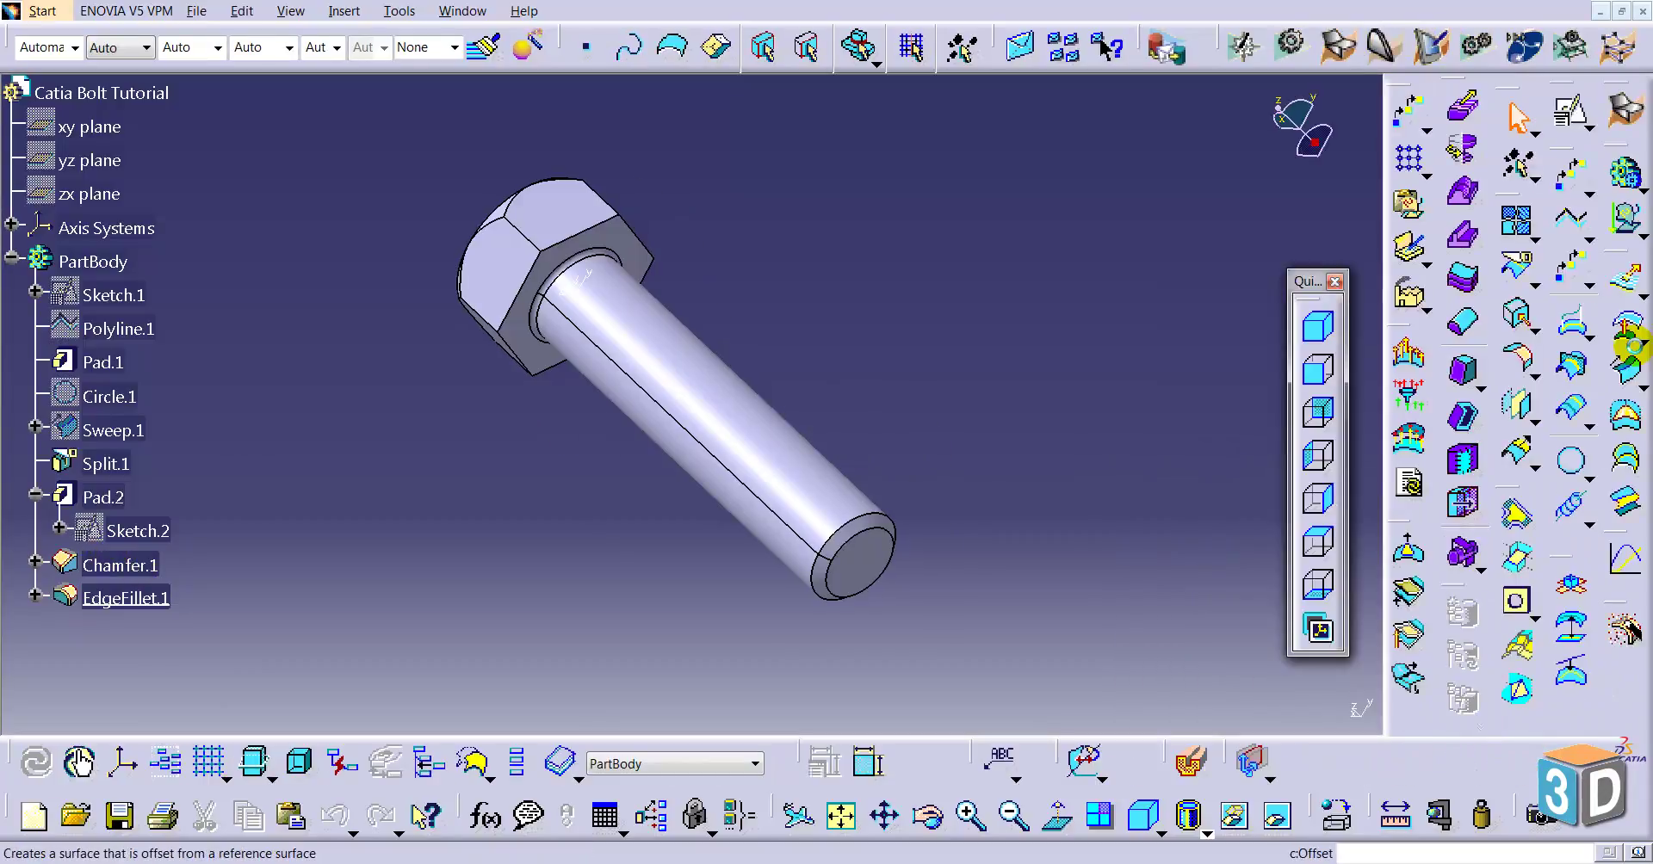
{"action": "left_click", "coordinate": [1572, 324]}
{"action": "left_click", "coordinate": [878, 519]}
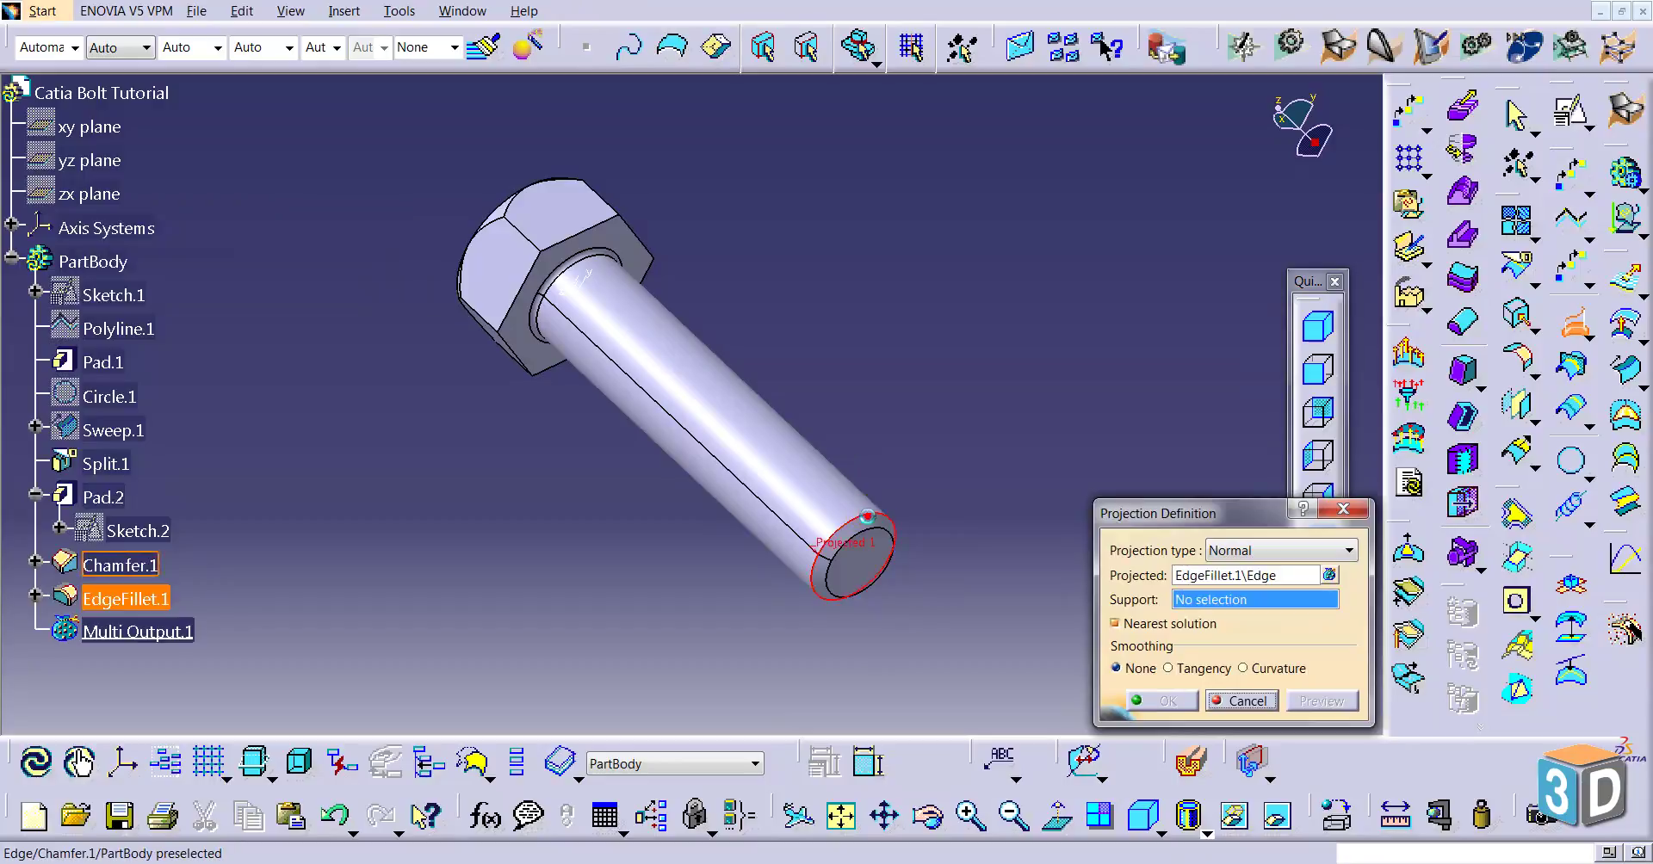
{"action": "right_click", "coordinate": [1201, 608]}
{"action": "left_click", "coordinate": [1250, 201]}
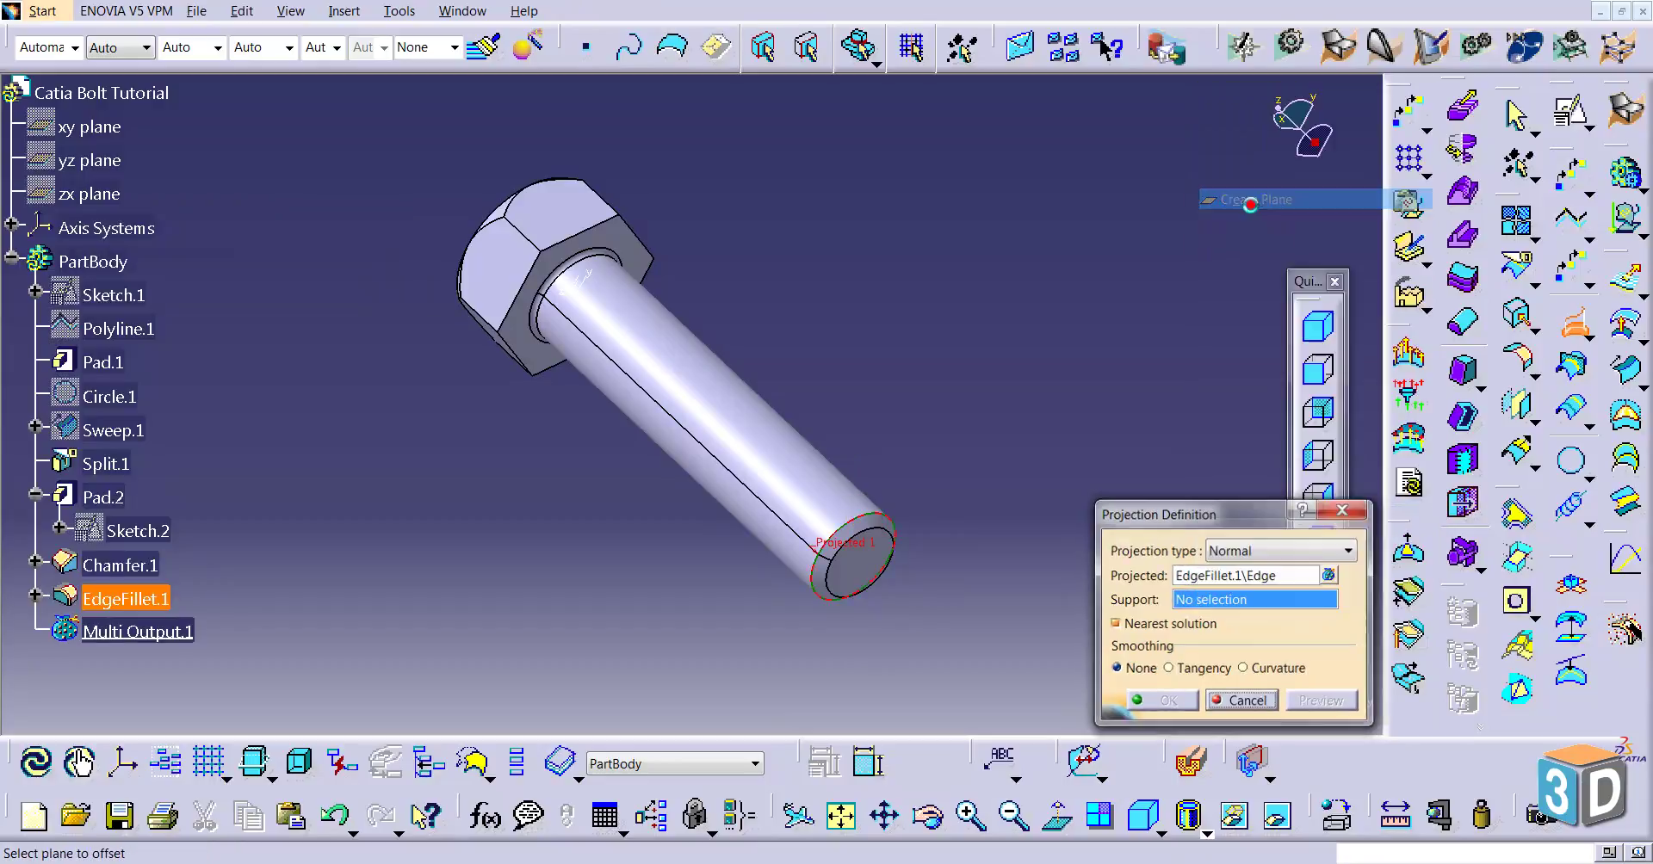
{"action": "left_click", "coordinate": [867, 561]}
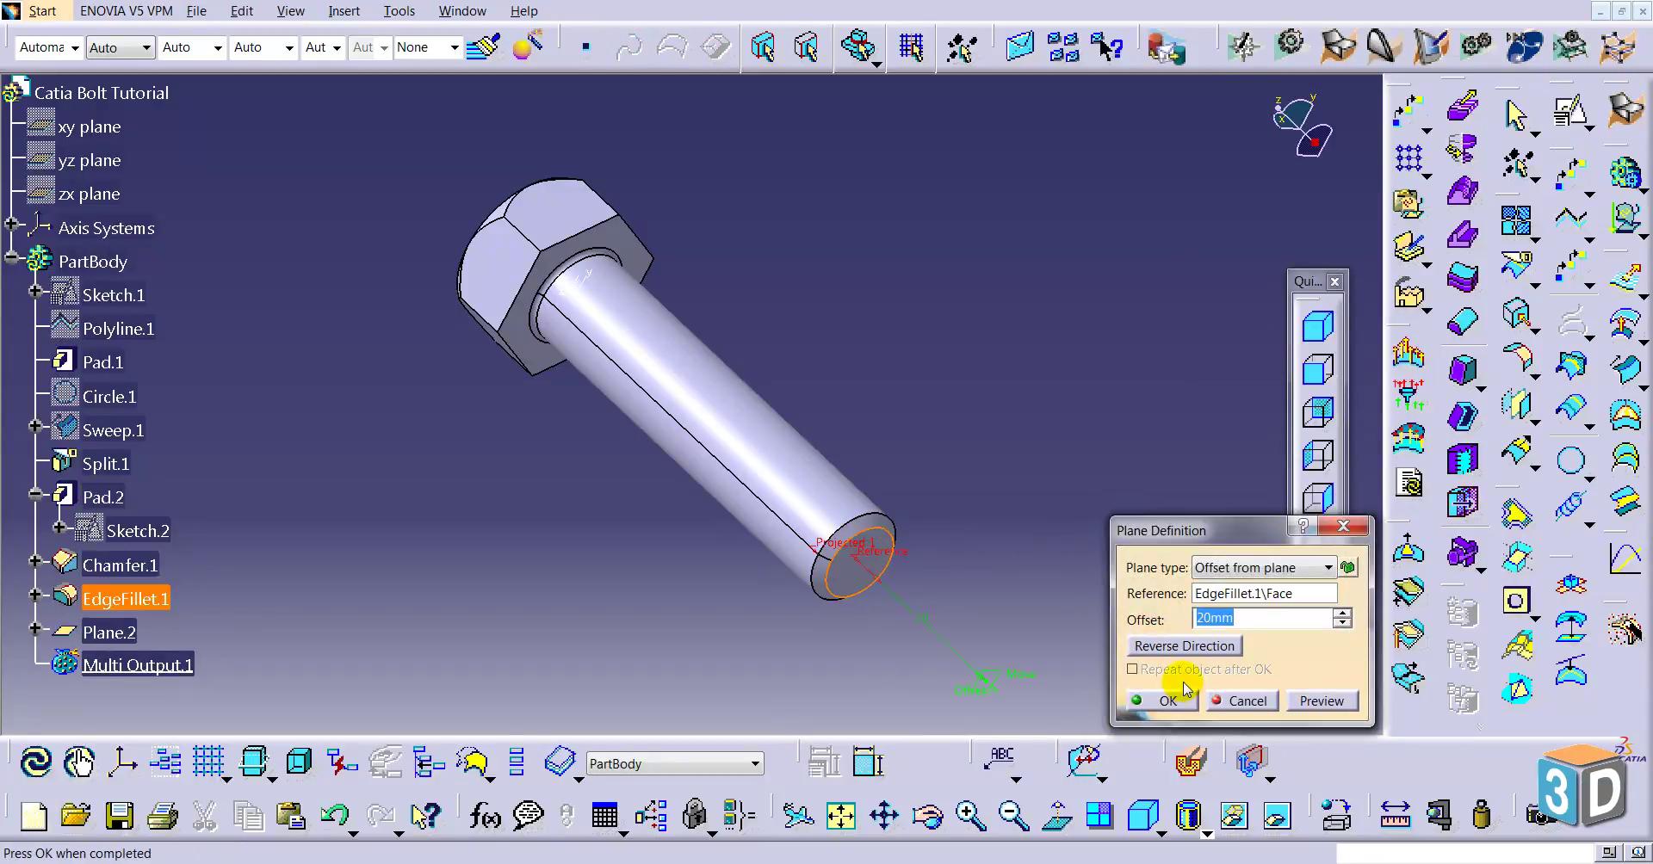
{"action": "type", "text": "0"}
{"action": "key", "text": "Return"}
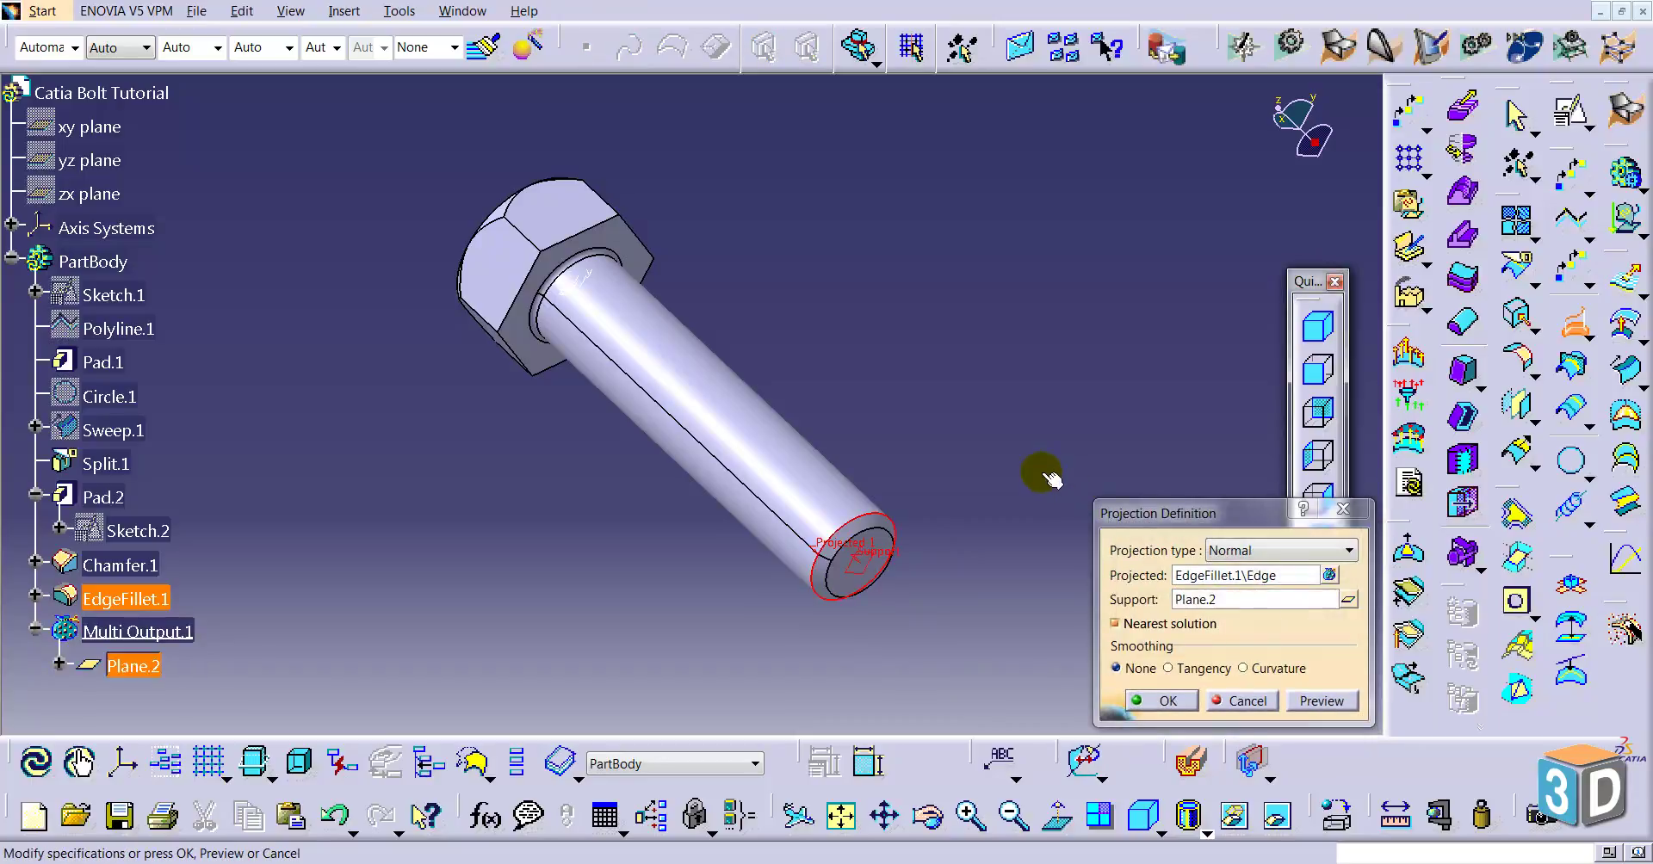
{"action": "left_click", "coordinate": [1159, 714]}
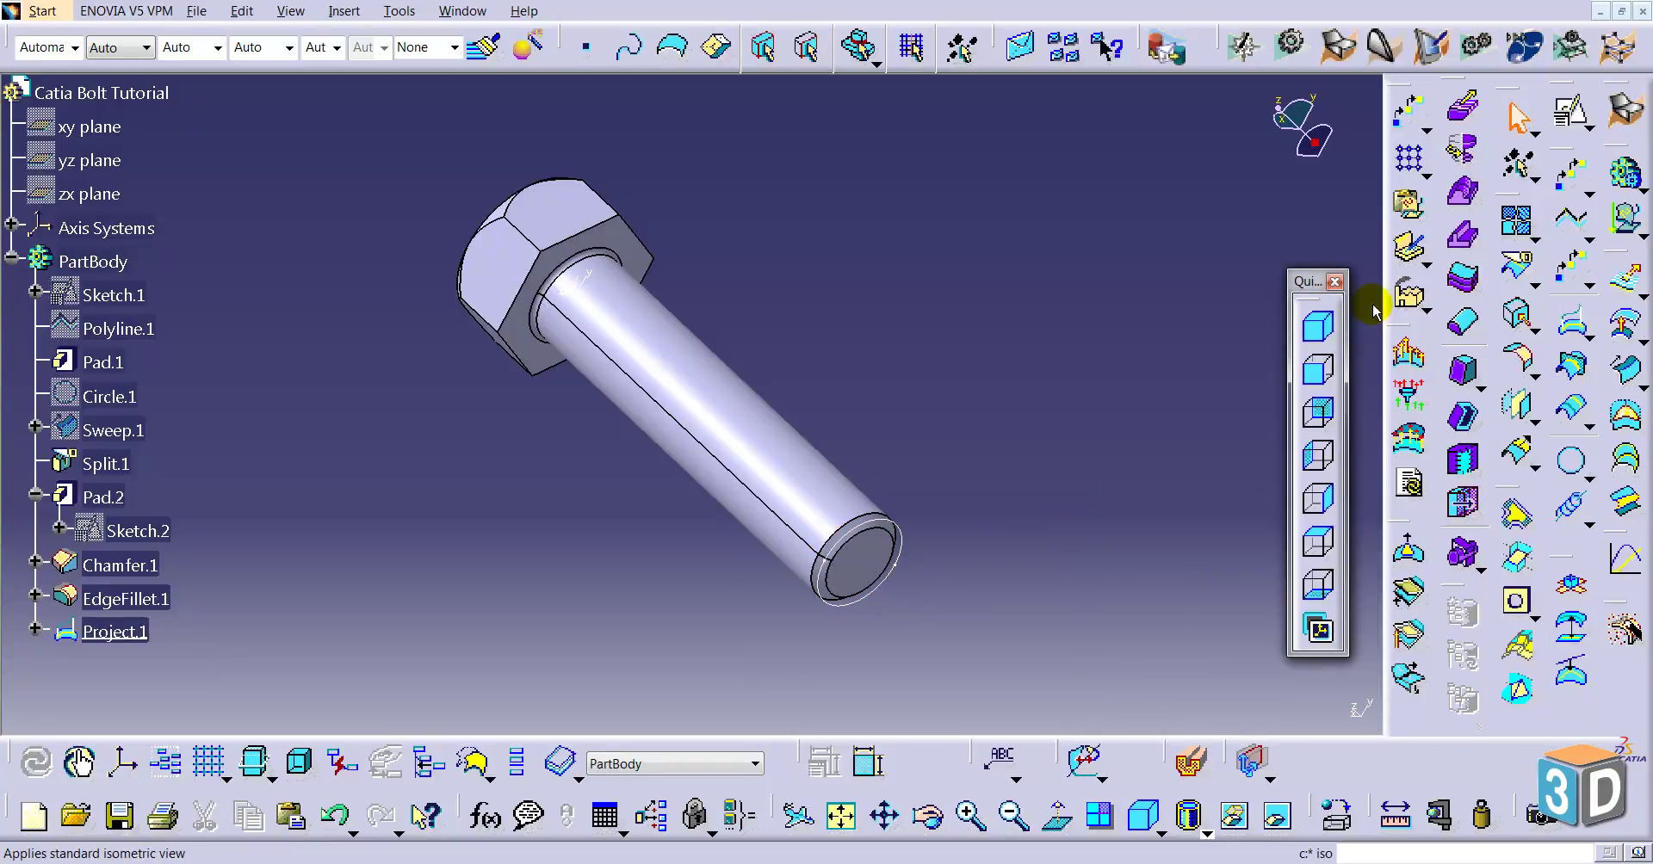
- Create Helix.1 starting at an extremum point on Project.1, about the Z axis, with 2mm pitch and 25mm height
{"action": "left_click", "coordinate": [1569, 505]}
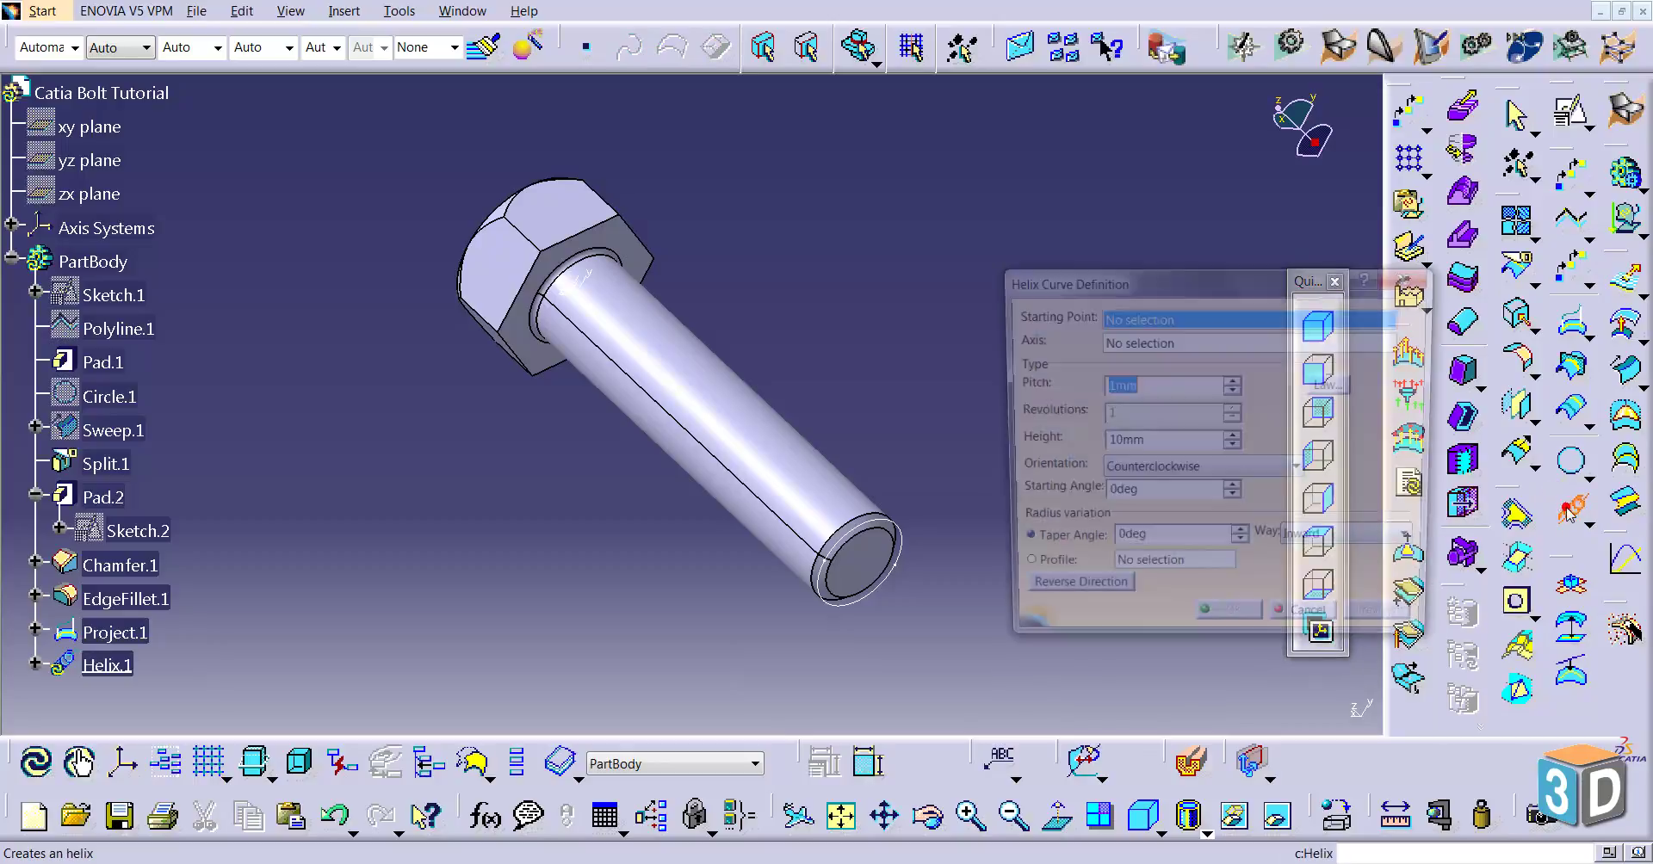
{"action": "right_click", "coordinate": [1158, 325]}
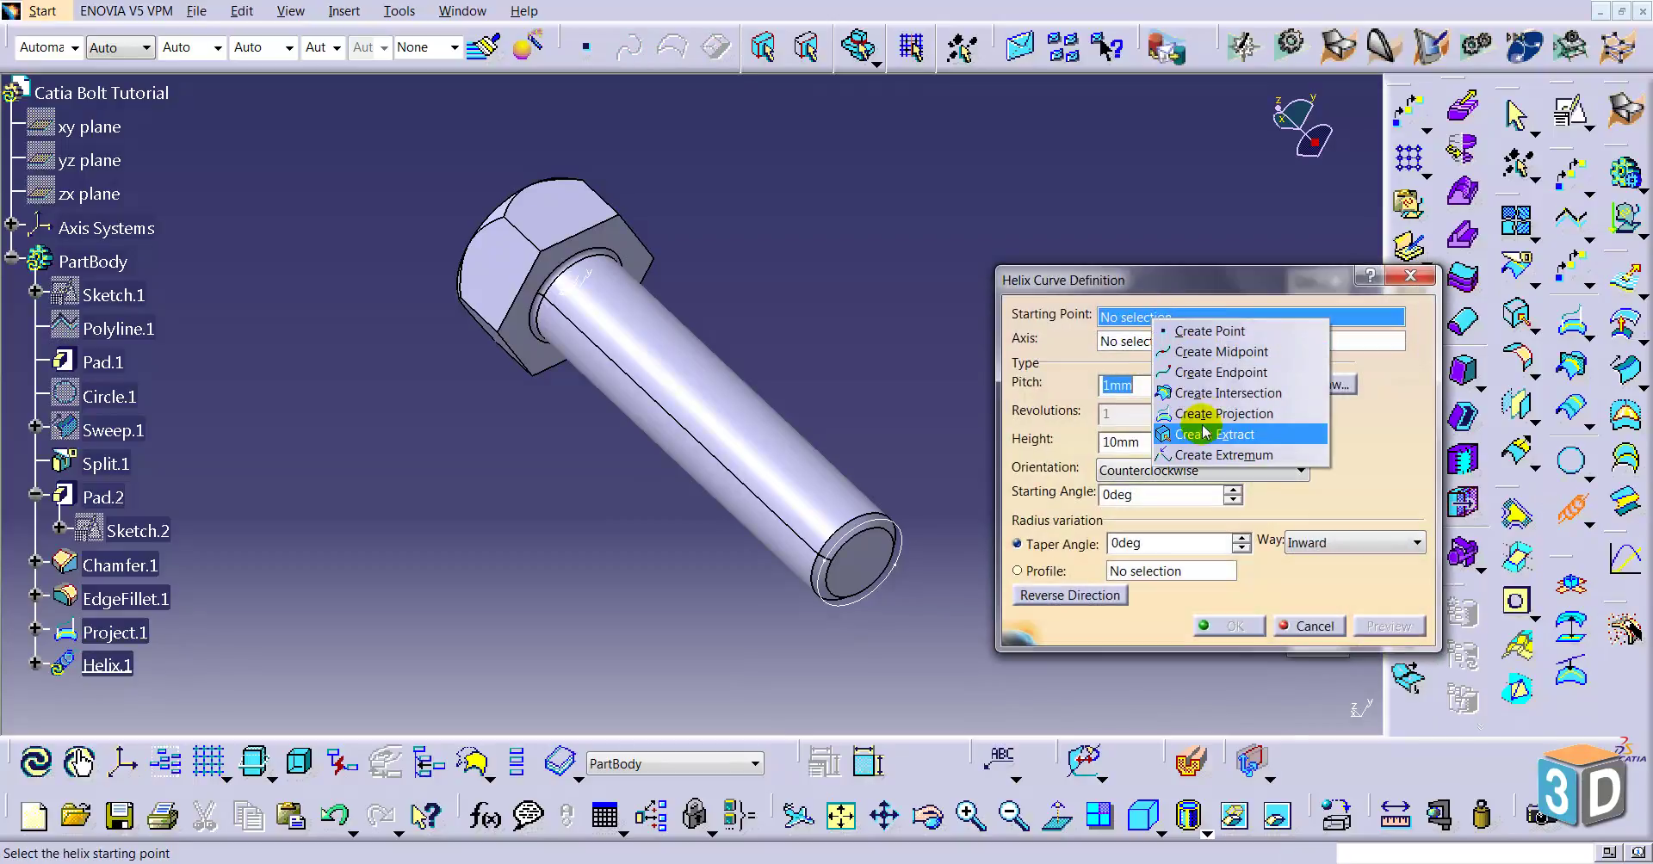
{"action": "left_click", "coordinate": [1184, 454]}
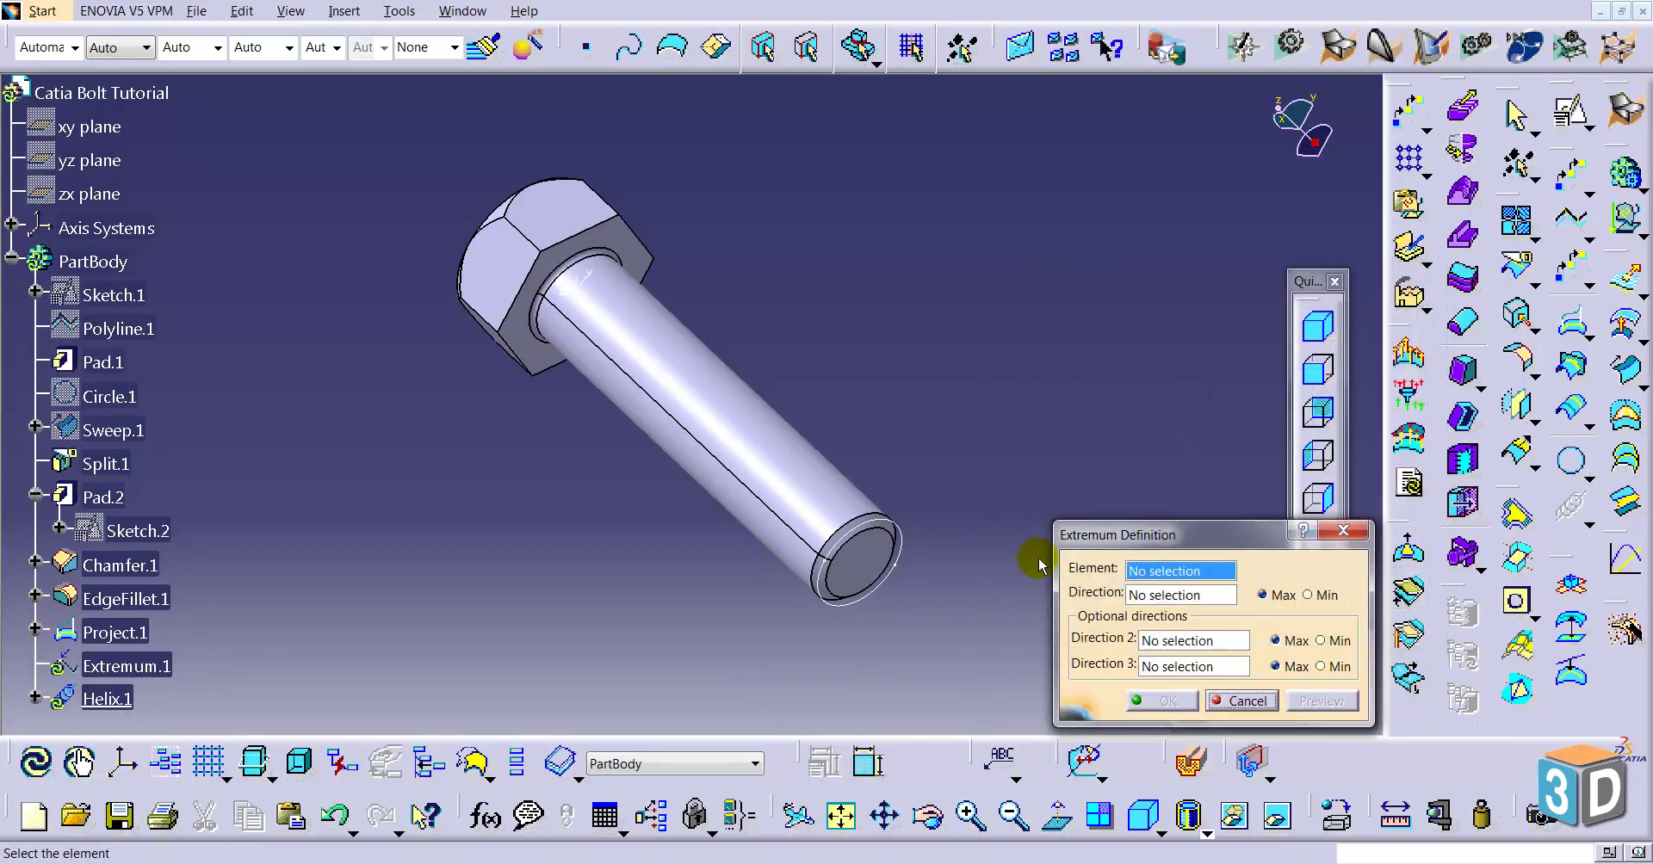
{"action": "left_click", "coordinate": [897, 536]}
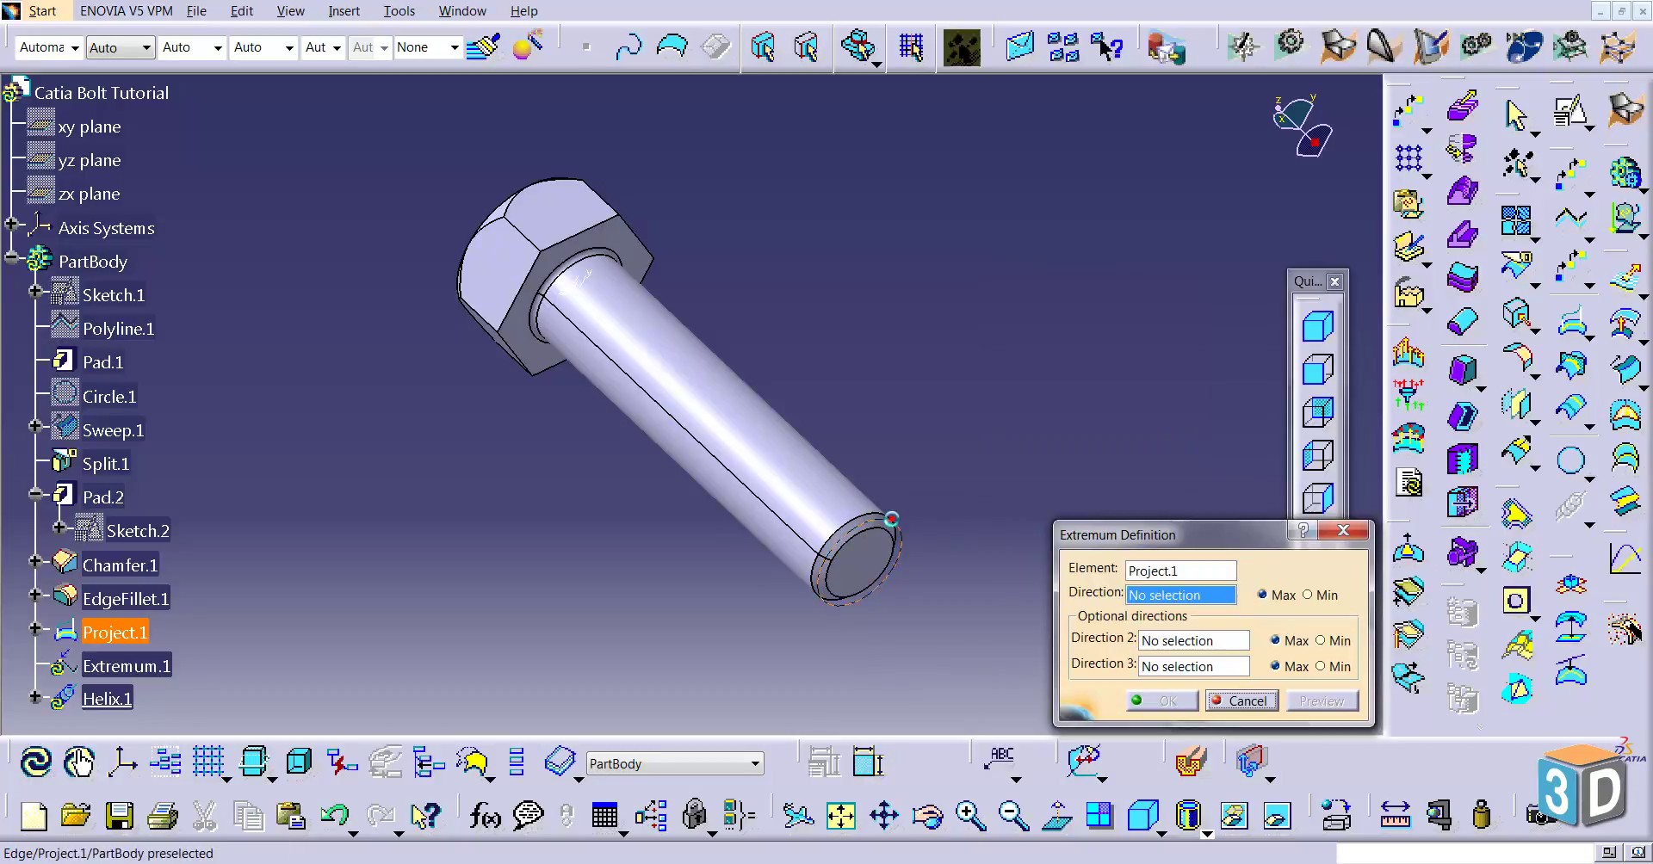
{"action": "right_click", "coordinate": [1141, 610]}
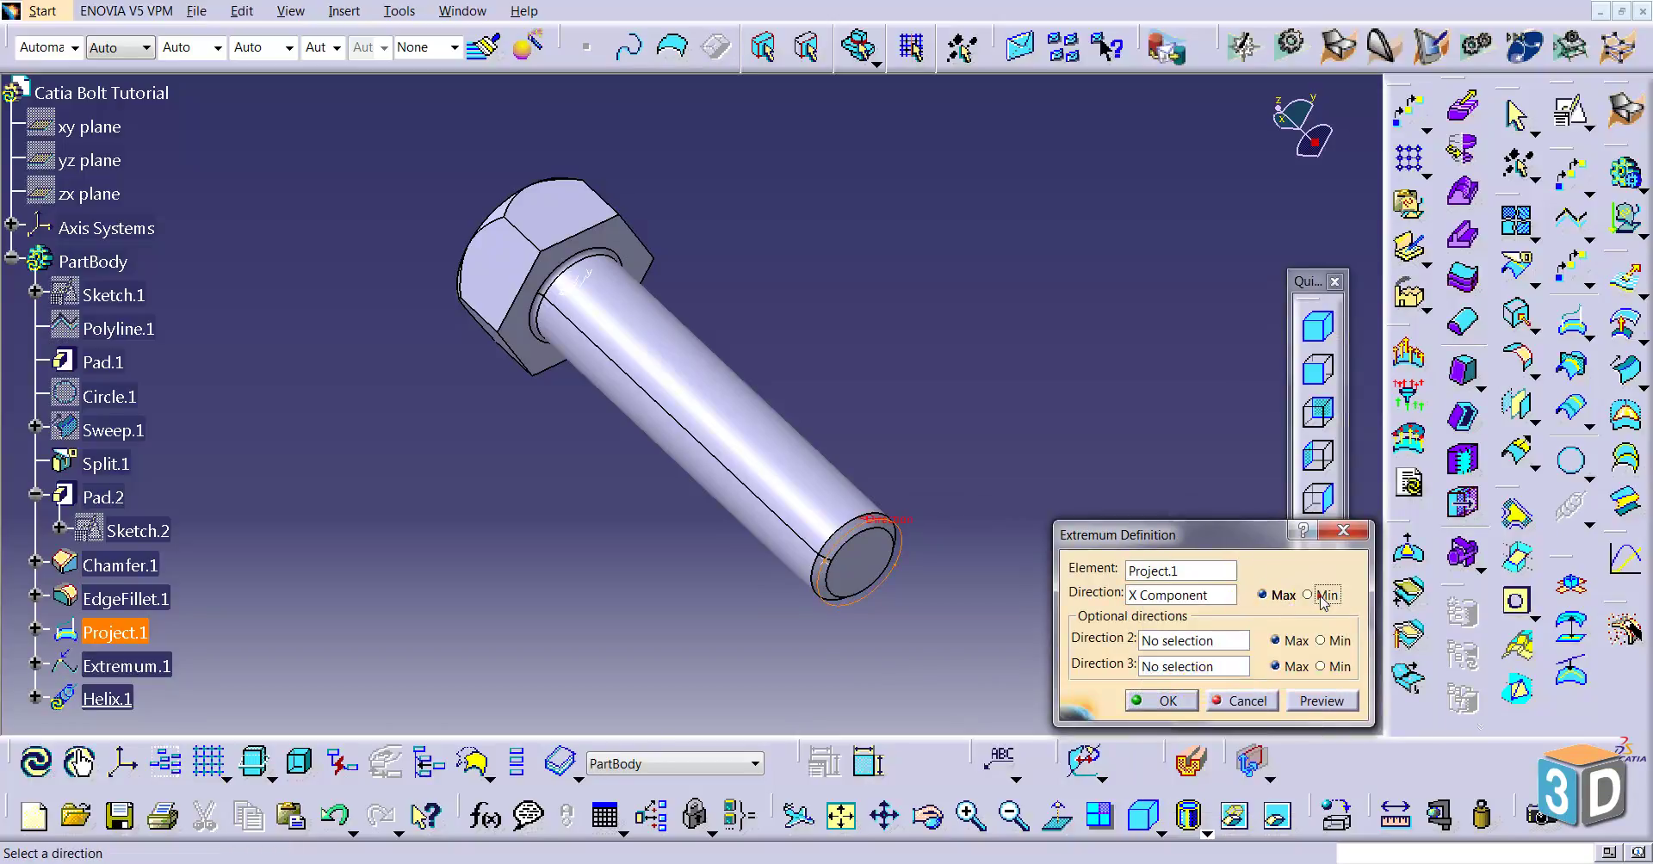
{"action": "left_click", "coordinate": [1164, 704]}
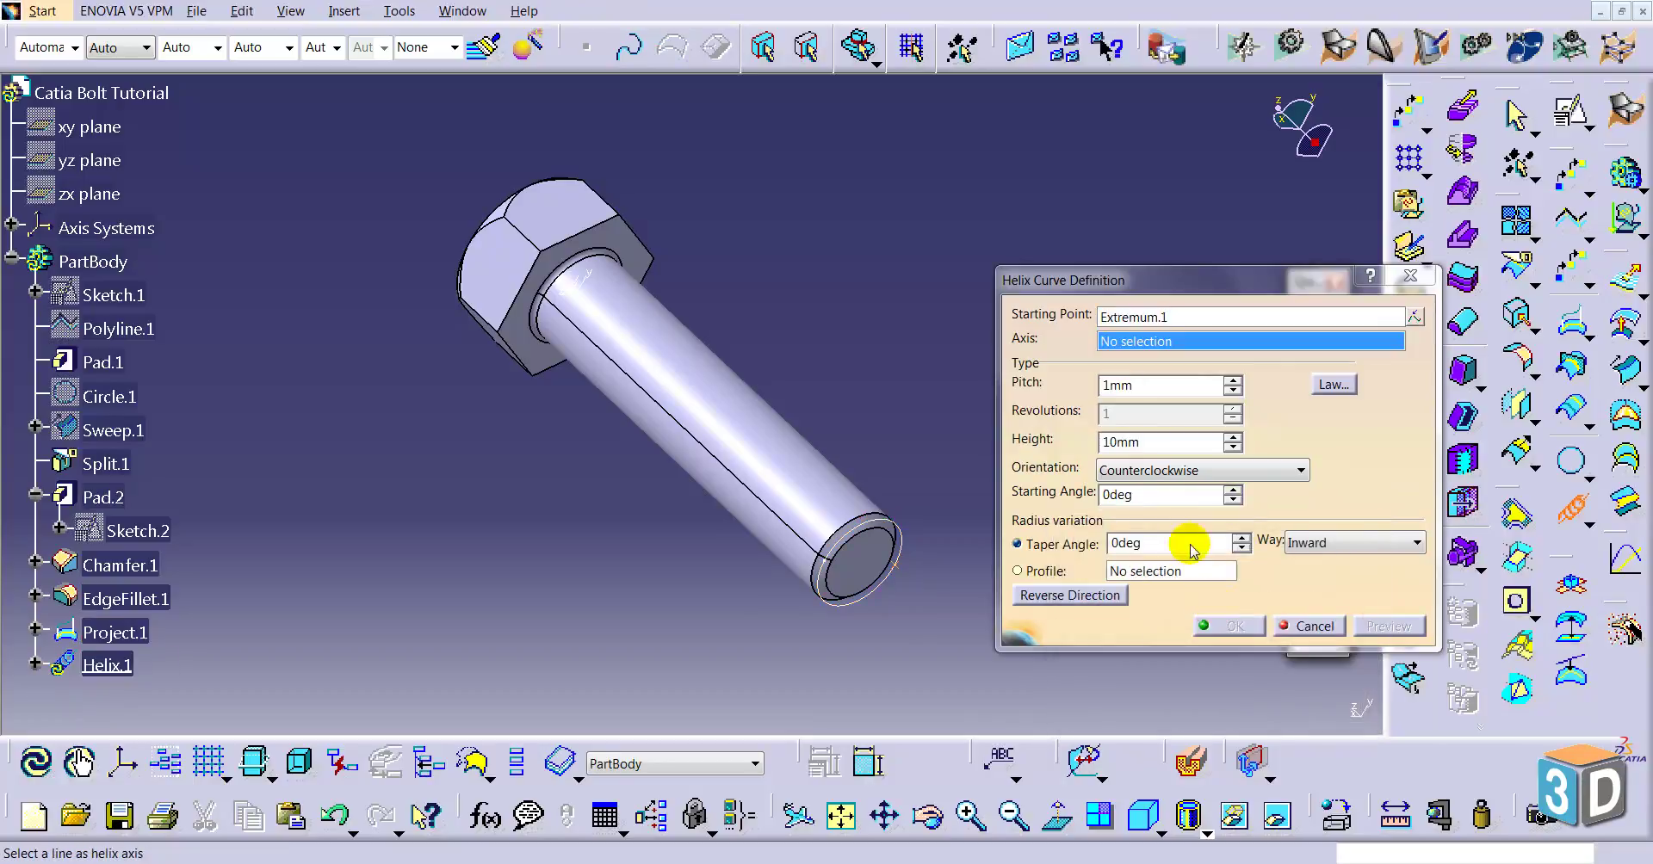
{"action": "right_click", "coordinate": [1119, 343]}
{"action": "left_click", "coordinate": [1158, 418]}
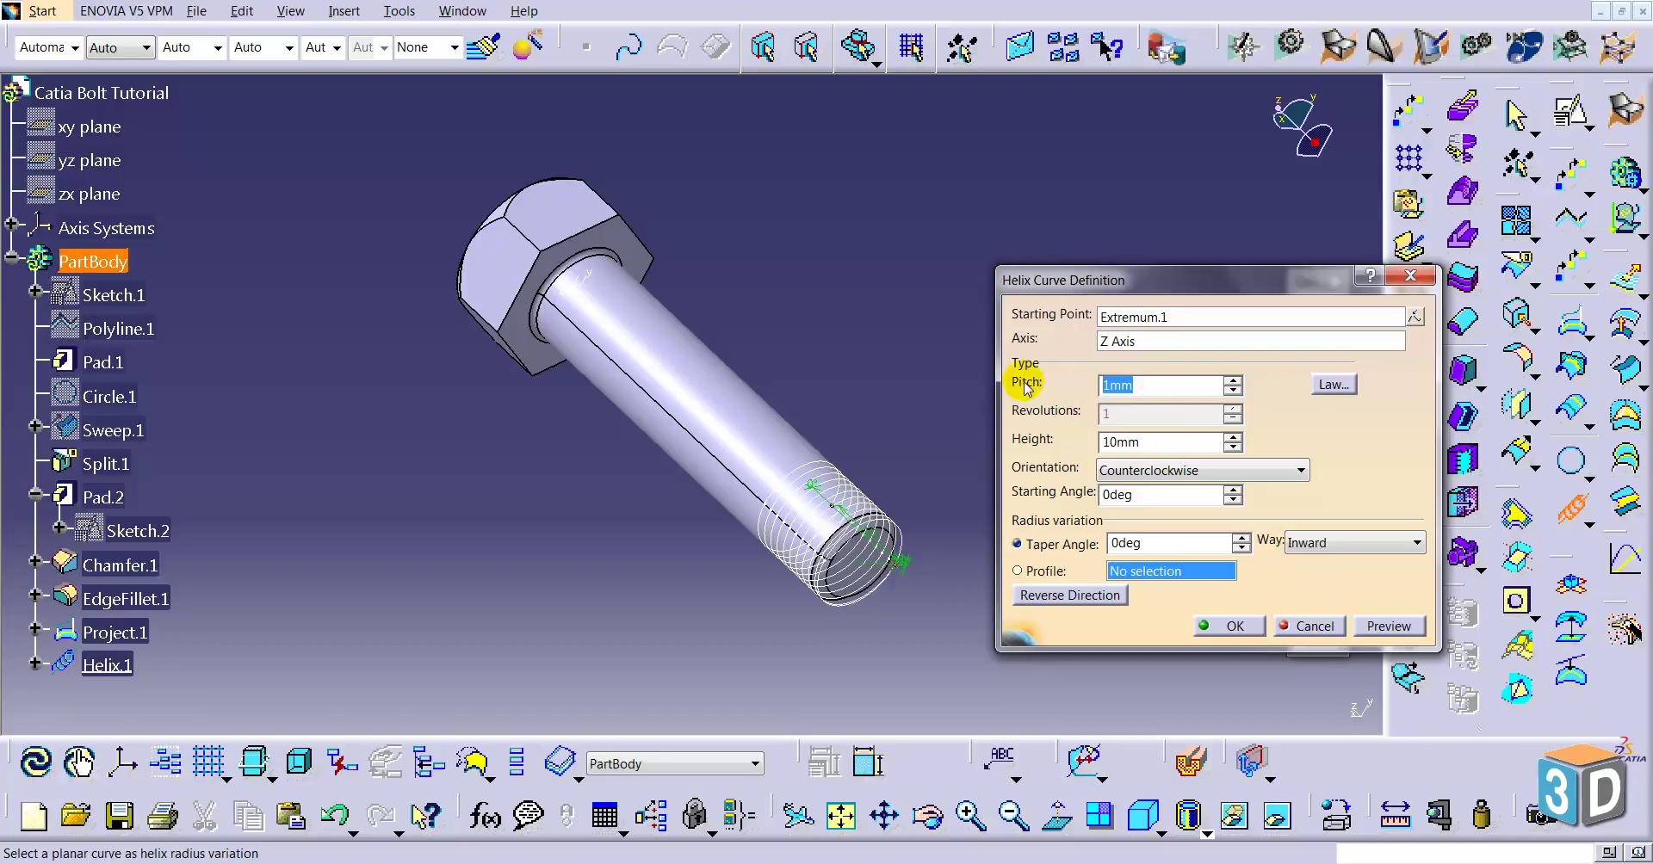
{"action": "type", "text": "2"}
{"action": "key", "text": "Tab"}
{"action": "type", "text": "25"}
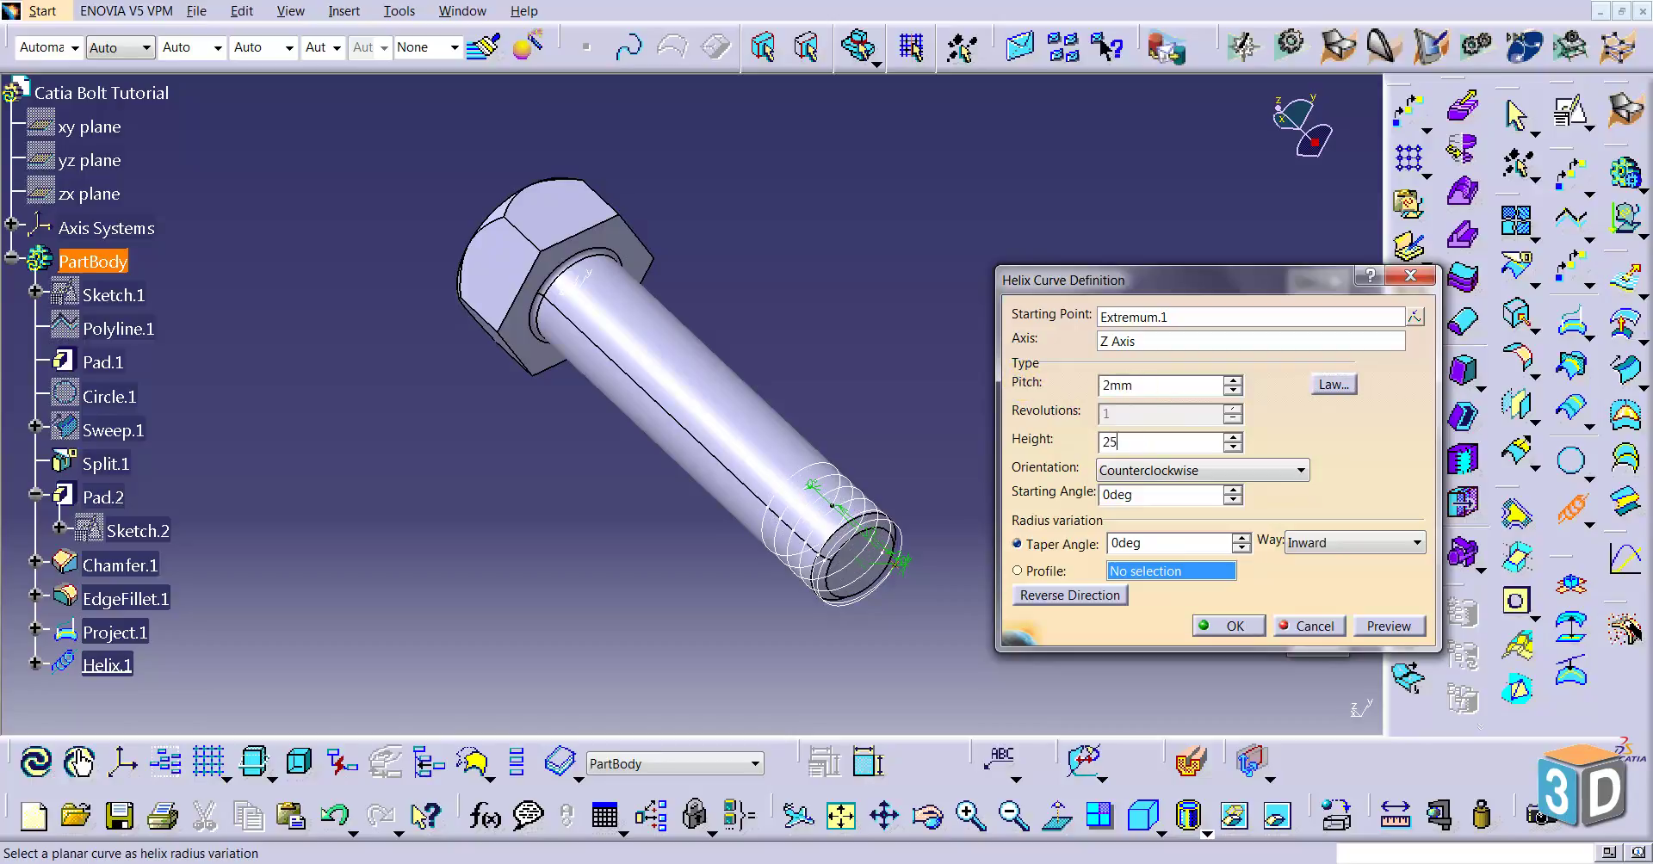
{"action": "key", "text": "Tab"}
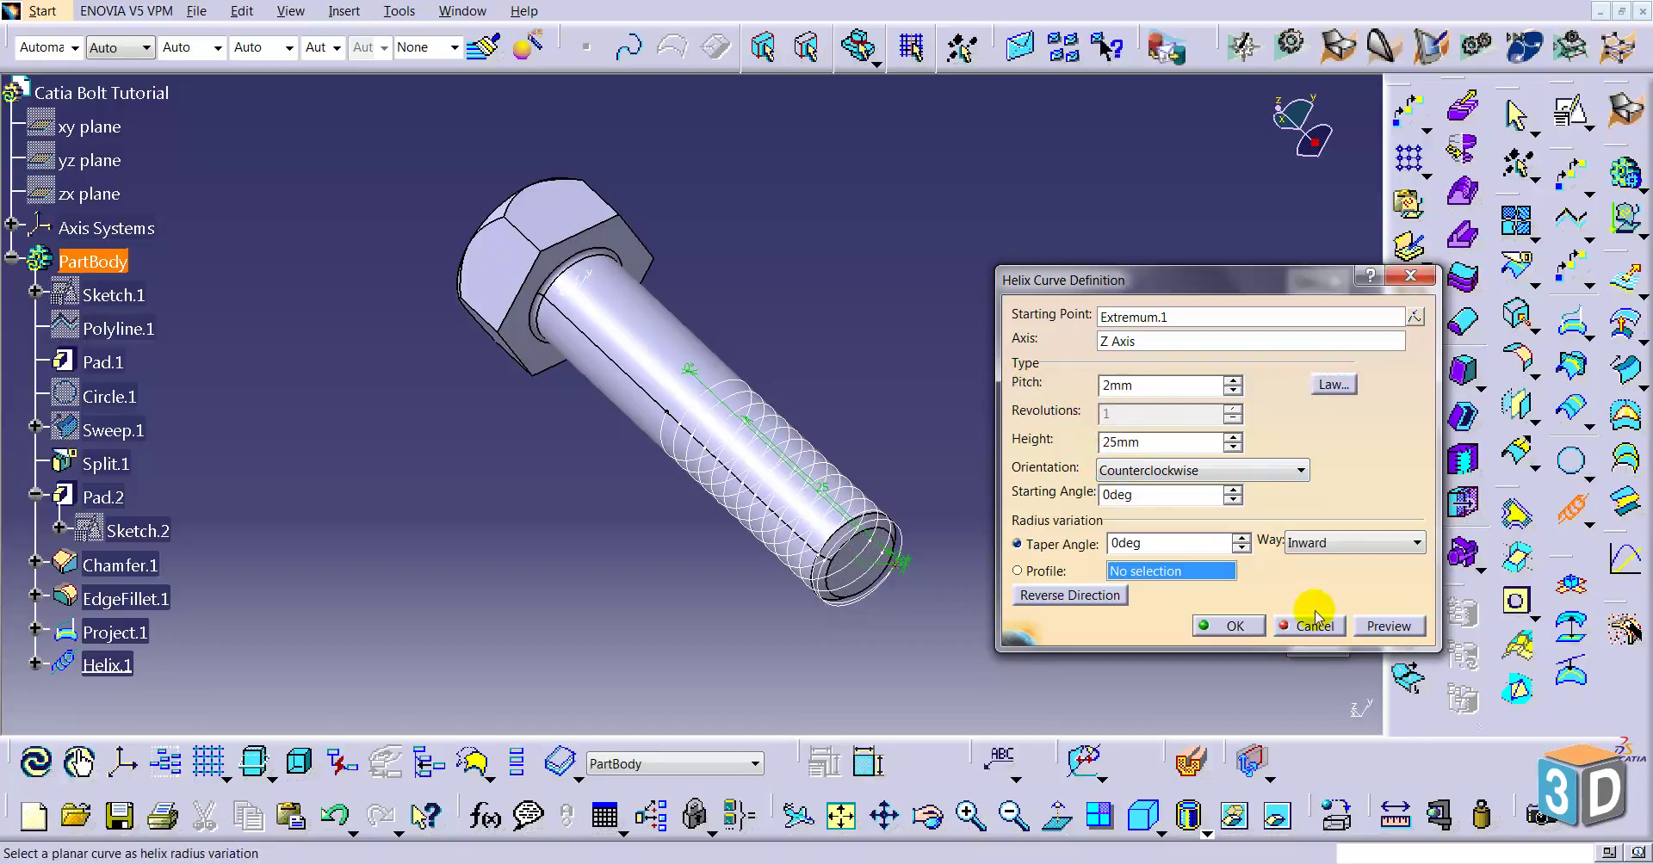
{"action": "left_click", "coordinate": [1232, 626]}
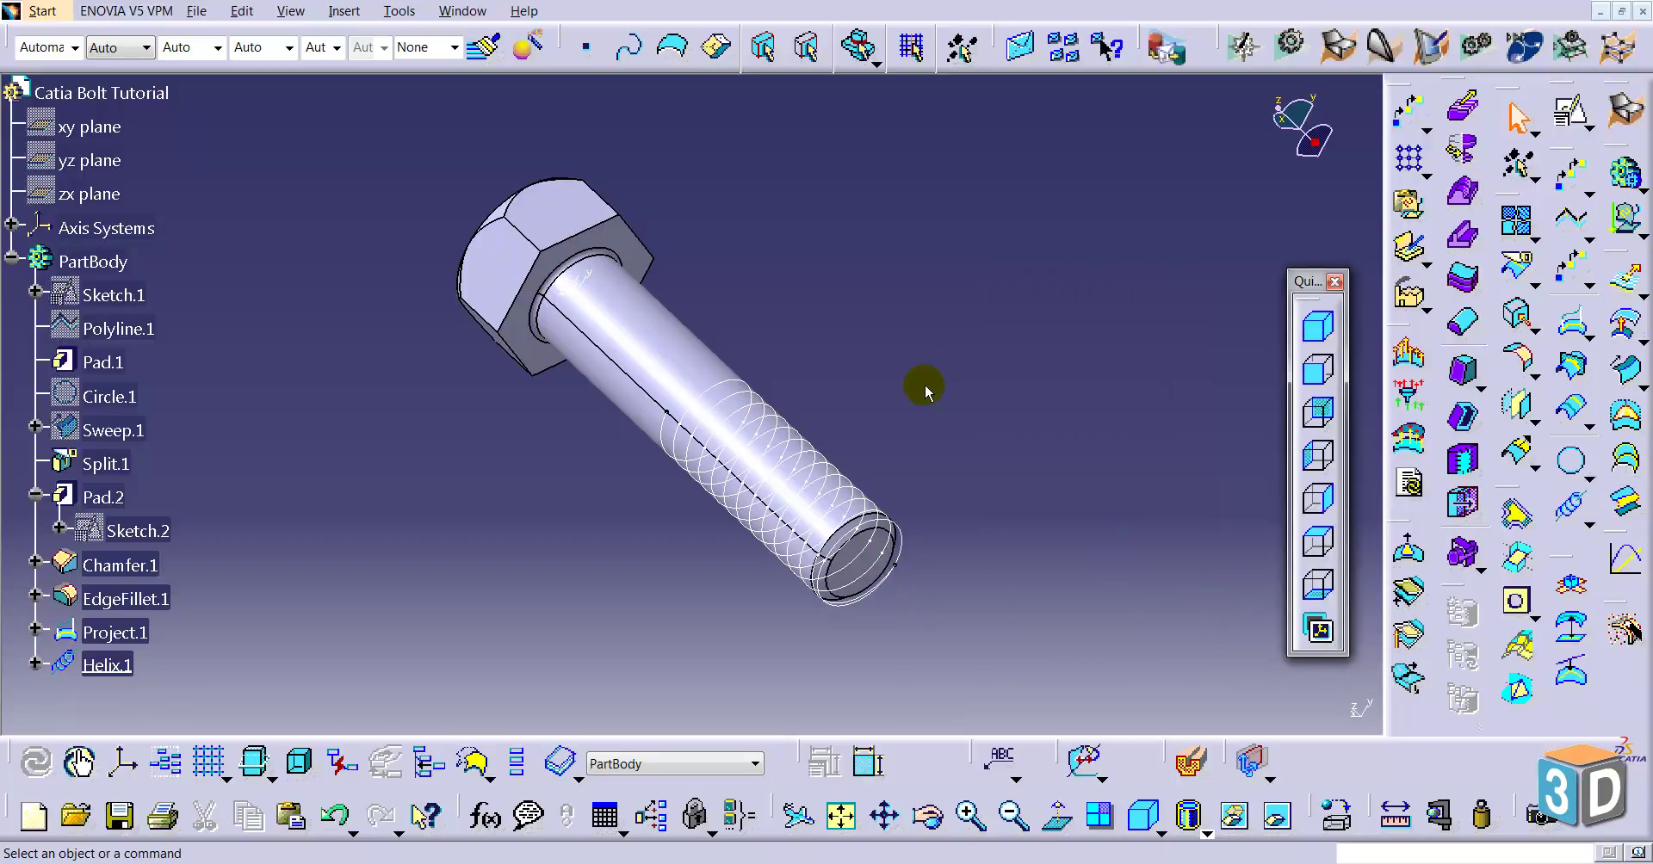
- Save, then add Helix.2 from Helix.1's end about the Z axis with 2mm pitch and 2mm height
{"action": "key", "text": "ctrl+s"}
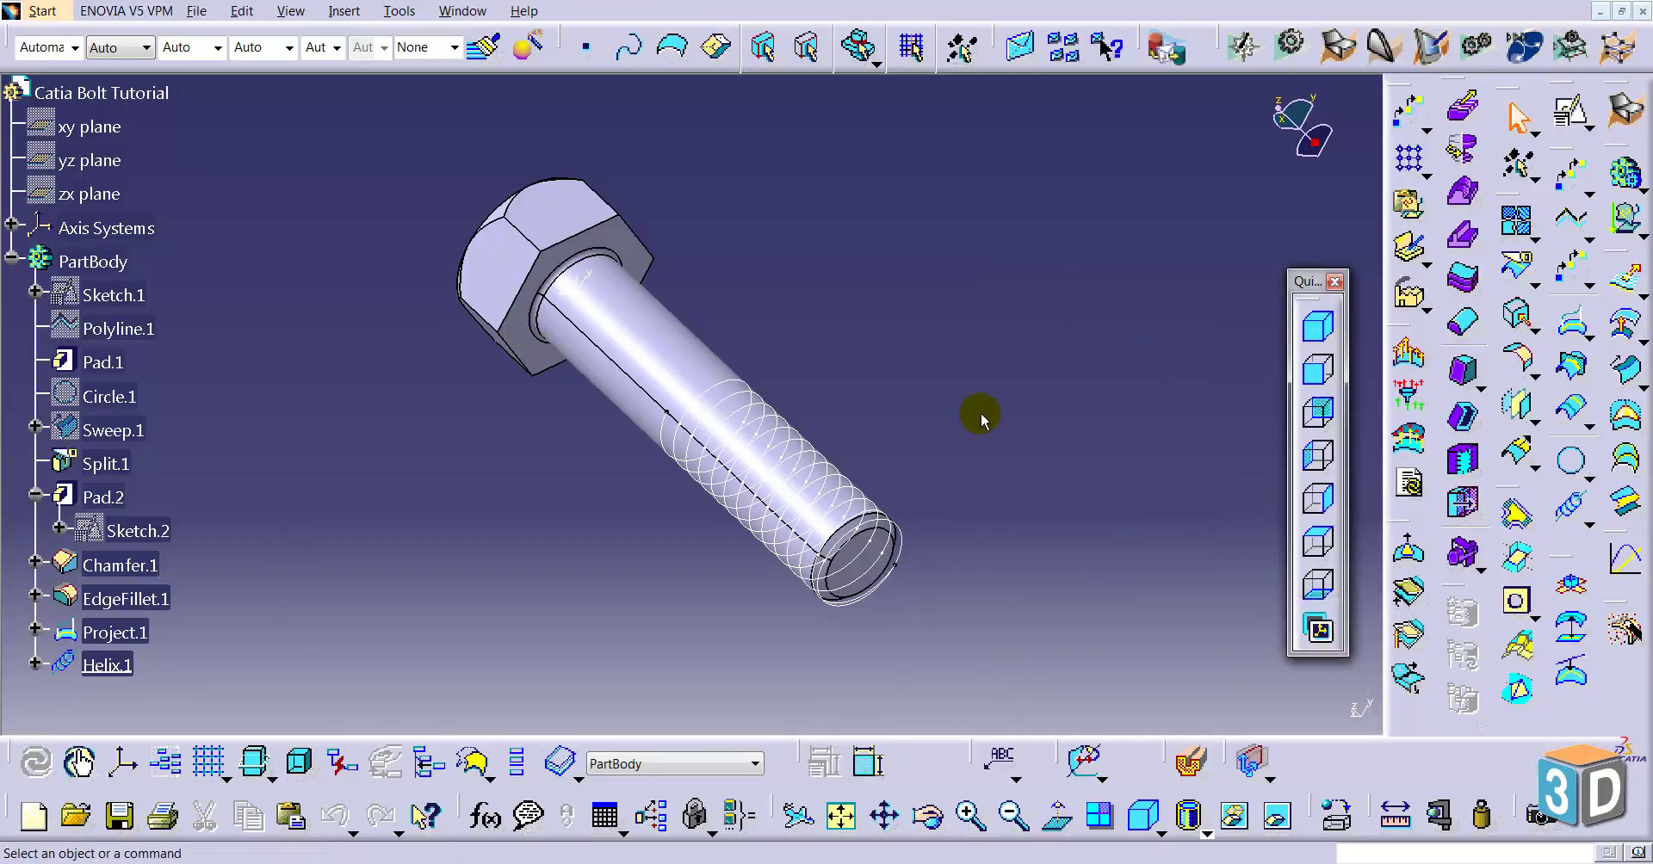
{"action": "mouse_move", "coordinate": [960, 384]}
{"action": "middle_mouse_down"}
{"action": "mouse_move", "coordinate": [675, 429]}
{"action": "mouse_move", "coordinate": [1008, 435]}
{"action": "mouse_move", "coordinate": [845, 373]}
{"action": "mouse_move", "coordinate": [1099, 289]}
{"action": "middle_mouse_up"}
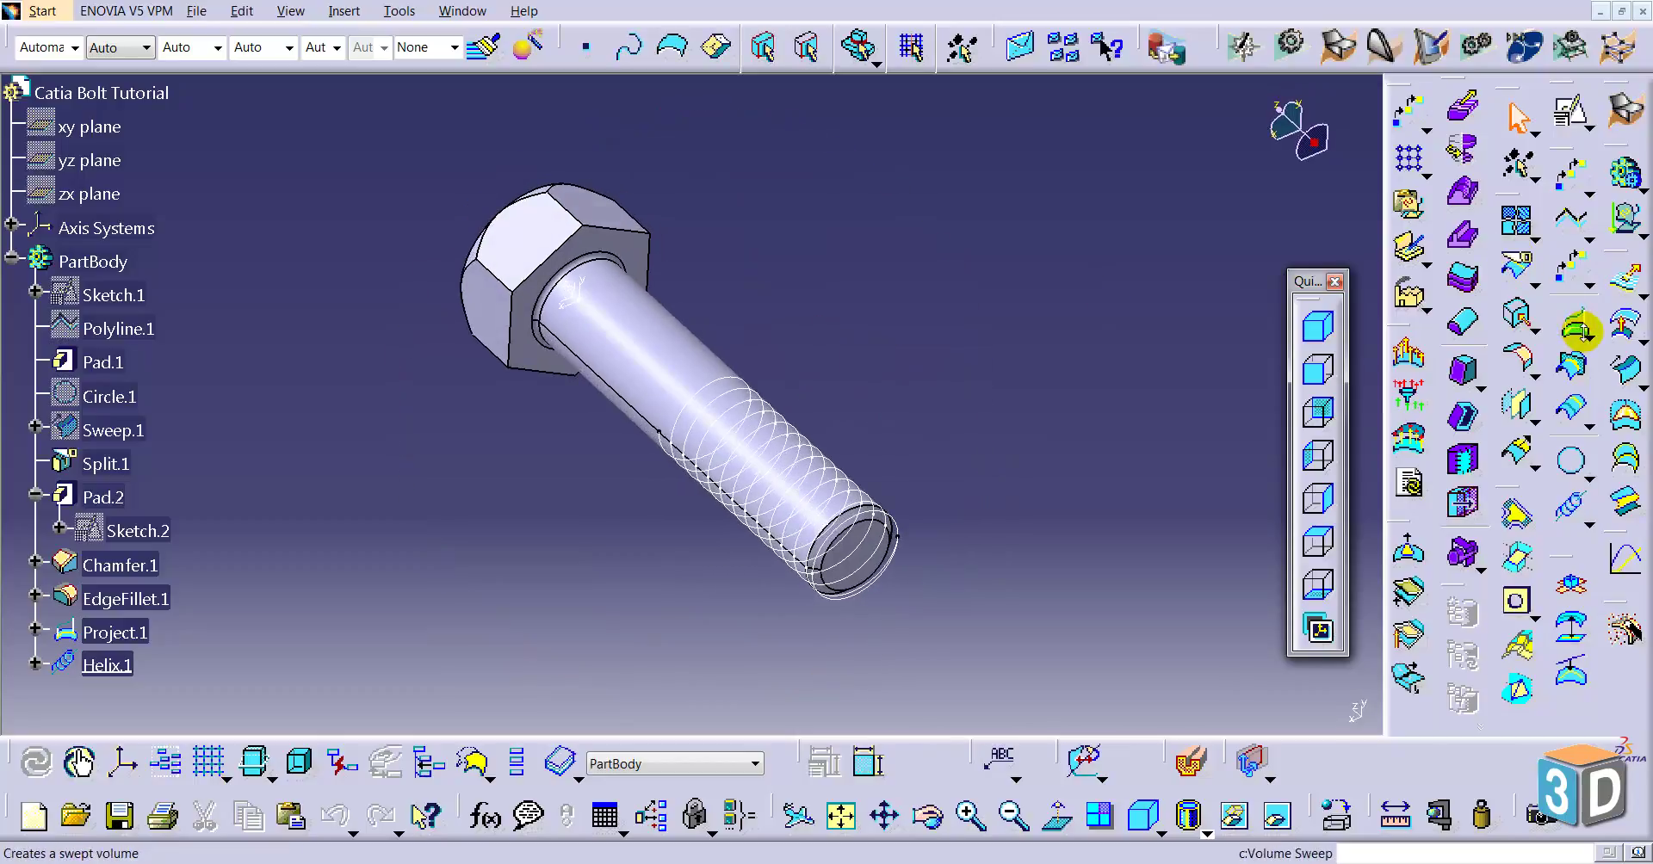
{"action": "left_click", "coordinate": [1572, 506]}
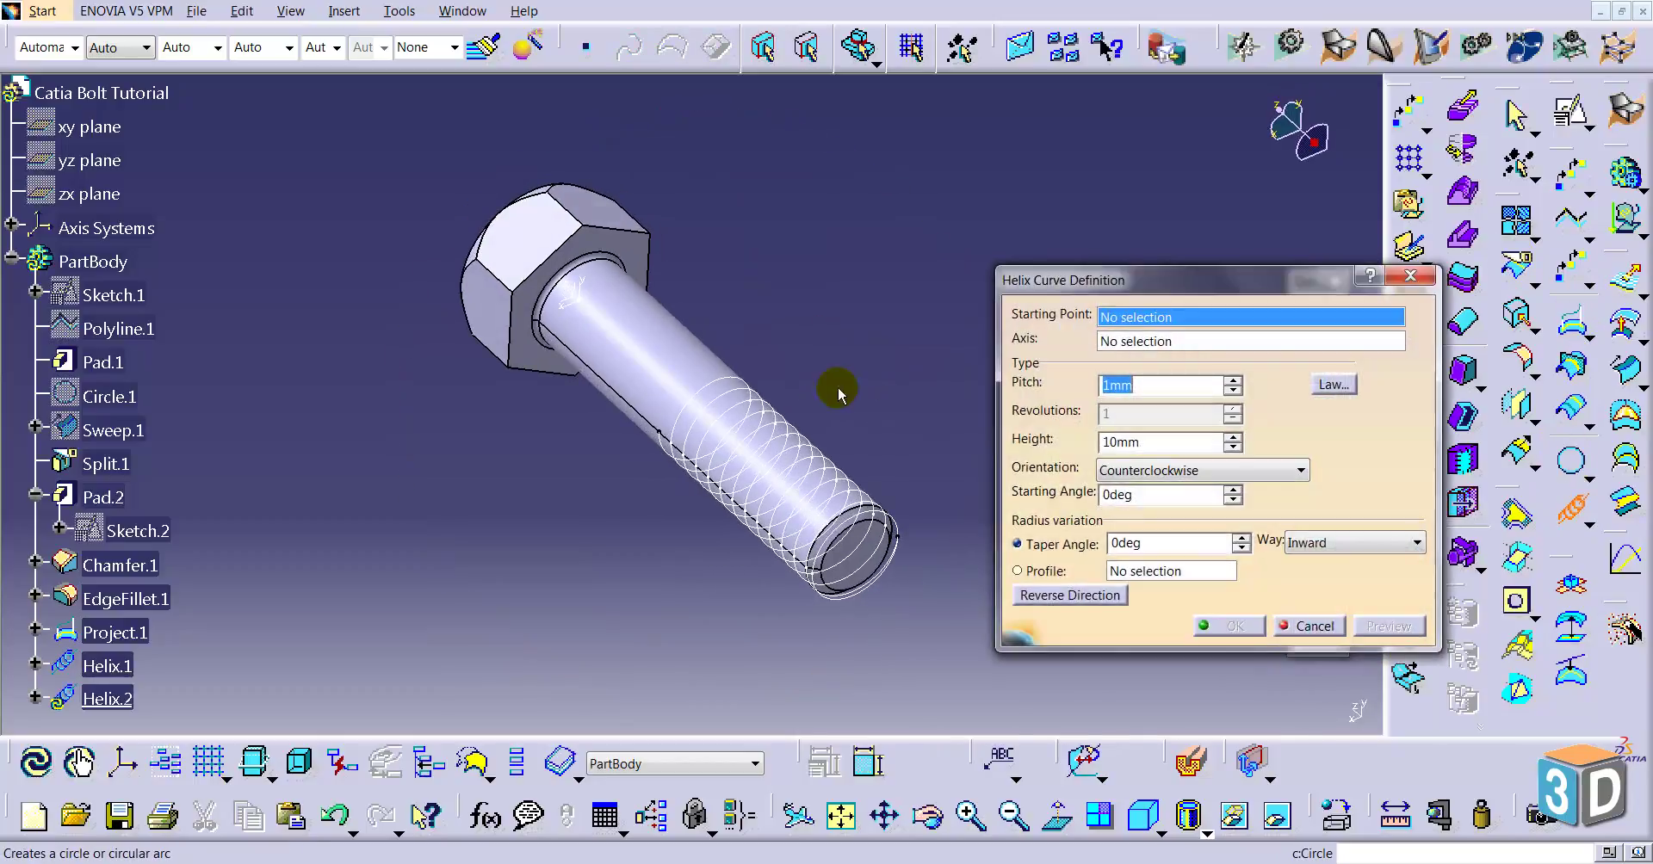
{"action": "left_click", "coordinate": [659, 431]}
{"action": "right_click", "coordinate": [1145, 341]}
{"action": "left_click", "coordinate": [1187, 413]}
{"action": "type", "text": "2"}
{"action": "left_click", "coordinate": [1181, 440]}
{"action": "type", "text": "2"}
{"action": "key", "text": "Return"}
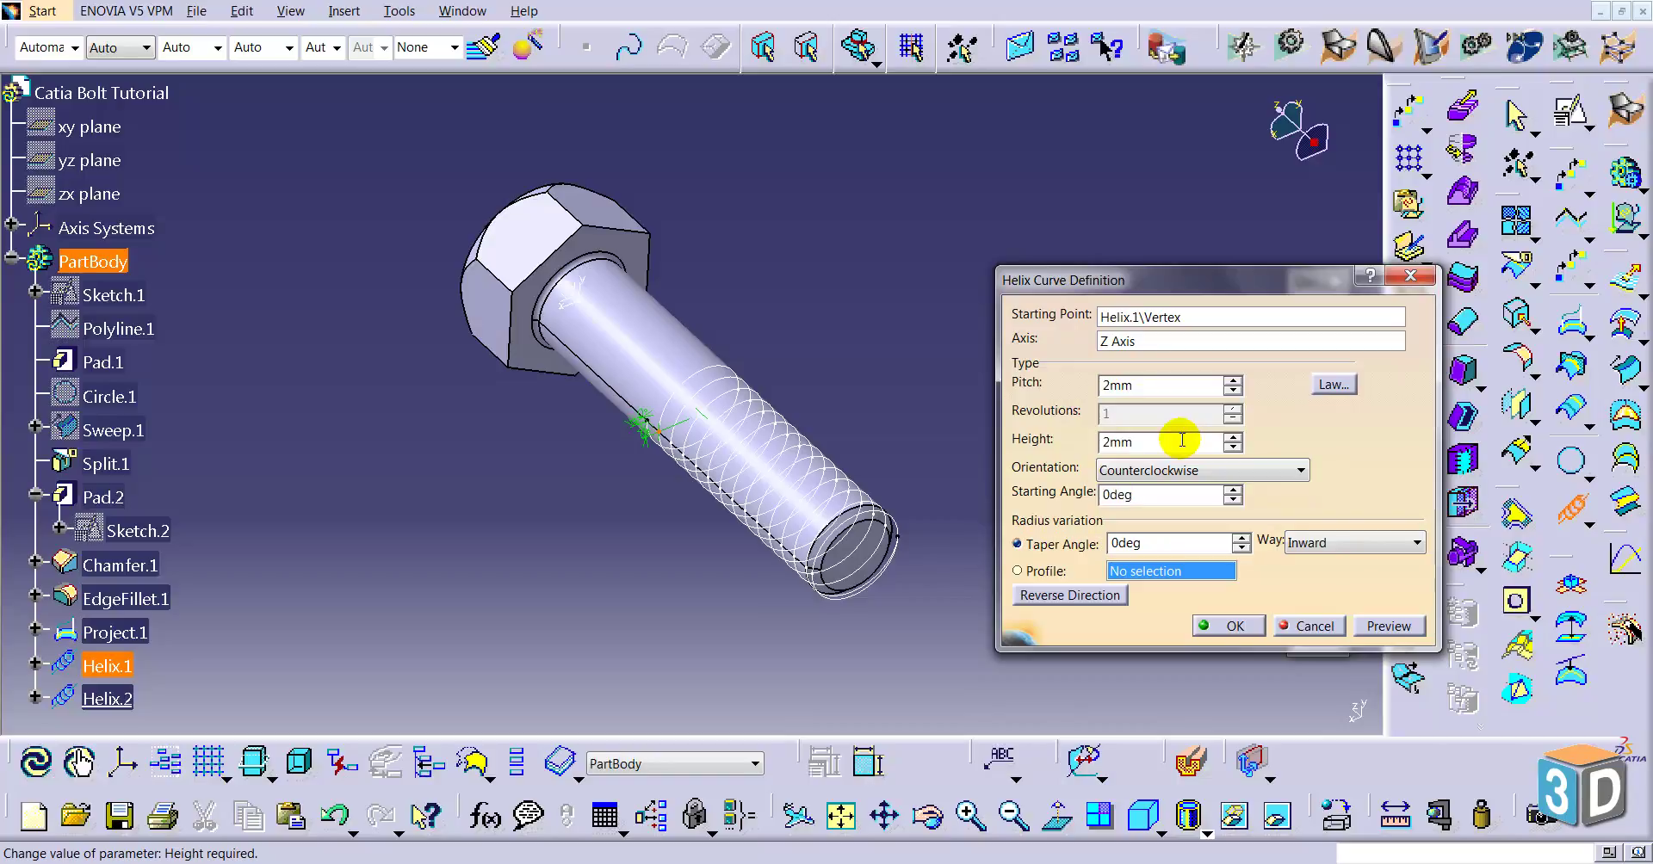
{"action": "left_click", "coordinate": [1038, 545]}
{"action": "type", "text": "-10"}
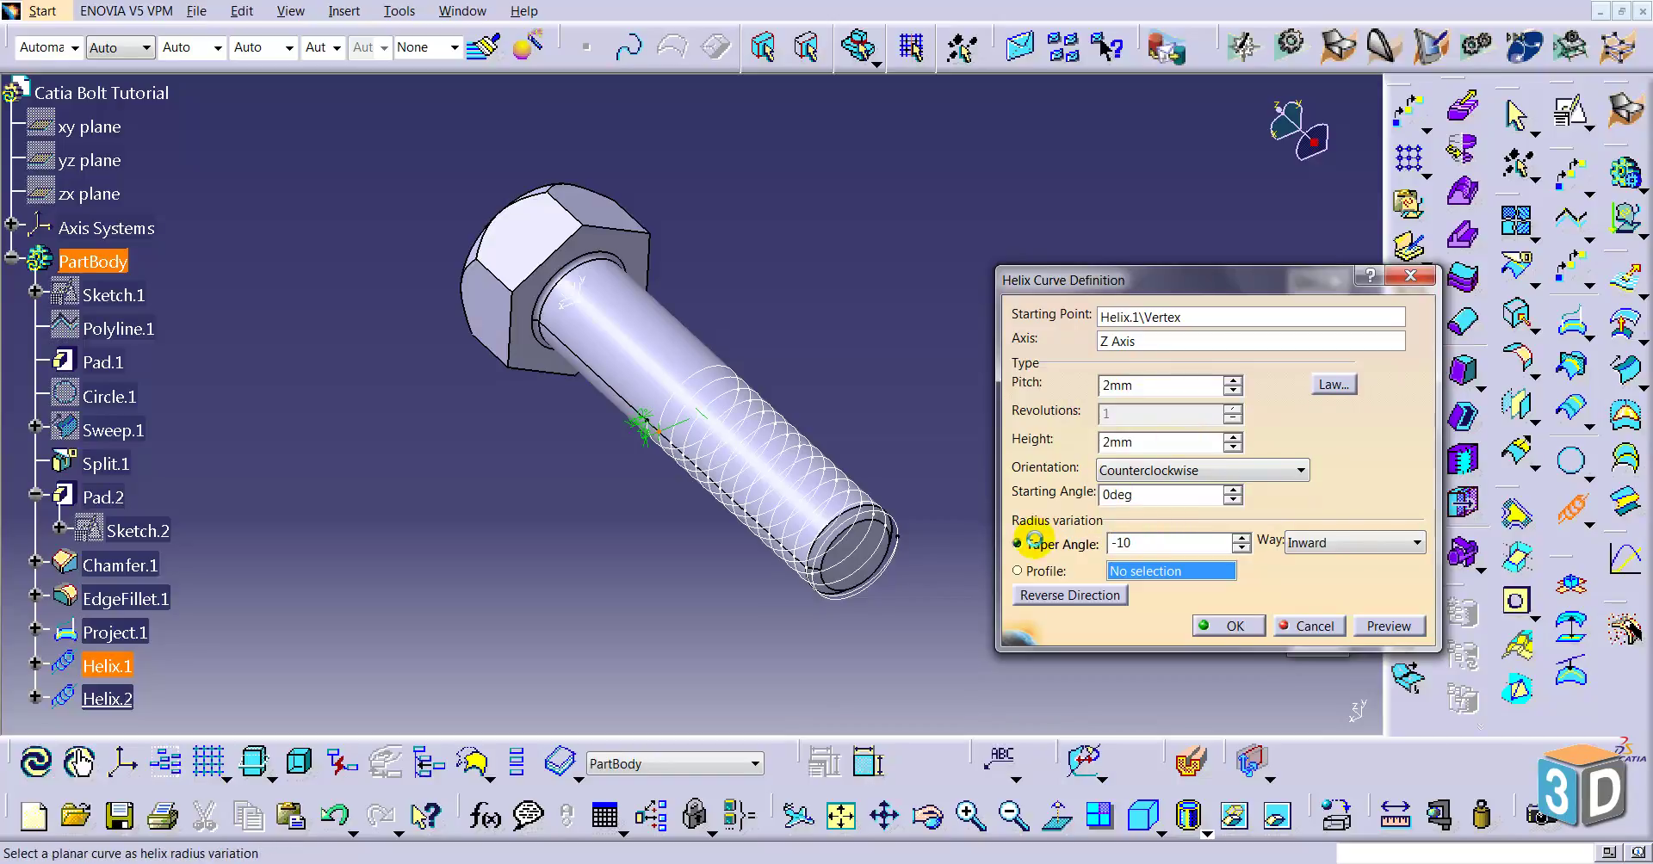
{"action": "key", "text": "Return"}
- Save and join Helix.1 and Helix.2 into a single curve, Join.1
{"action": "key", "text": "ctrl+s"}
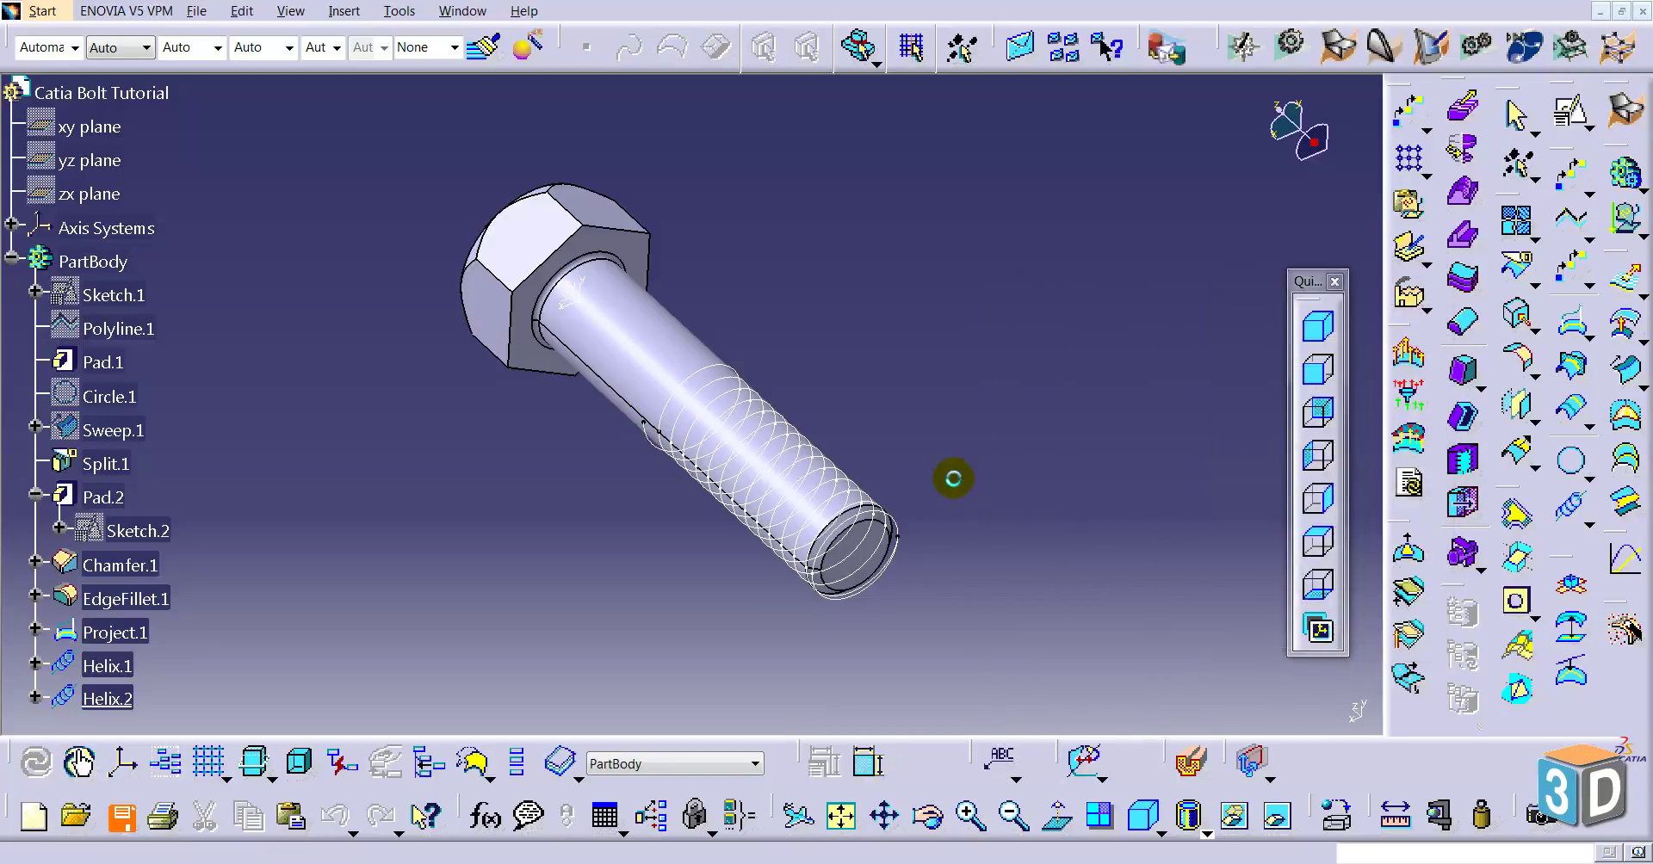
{"action": "left_click", "coordinate": [1515, 220]}
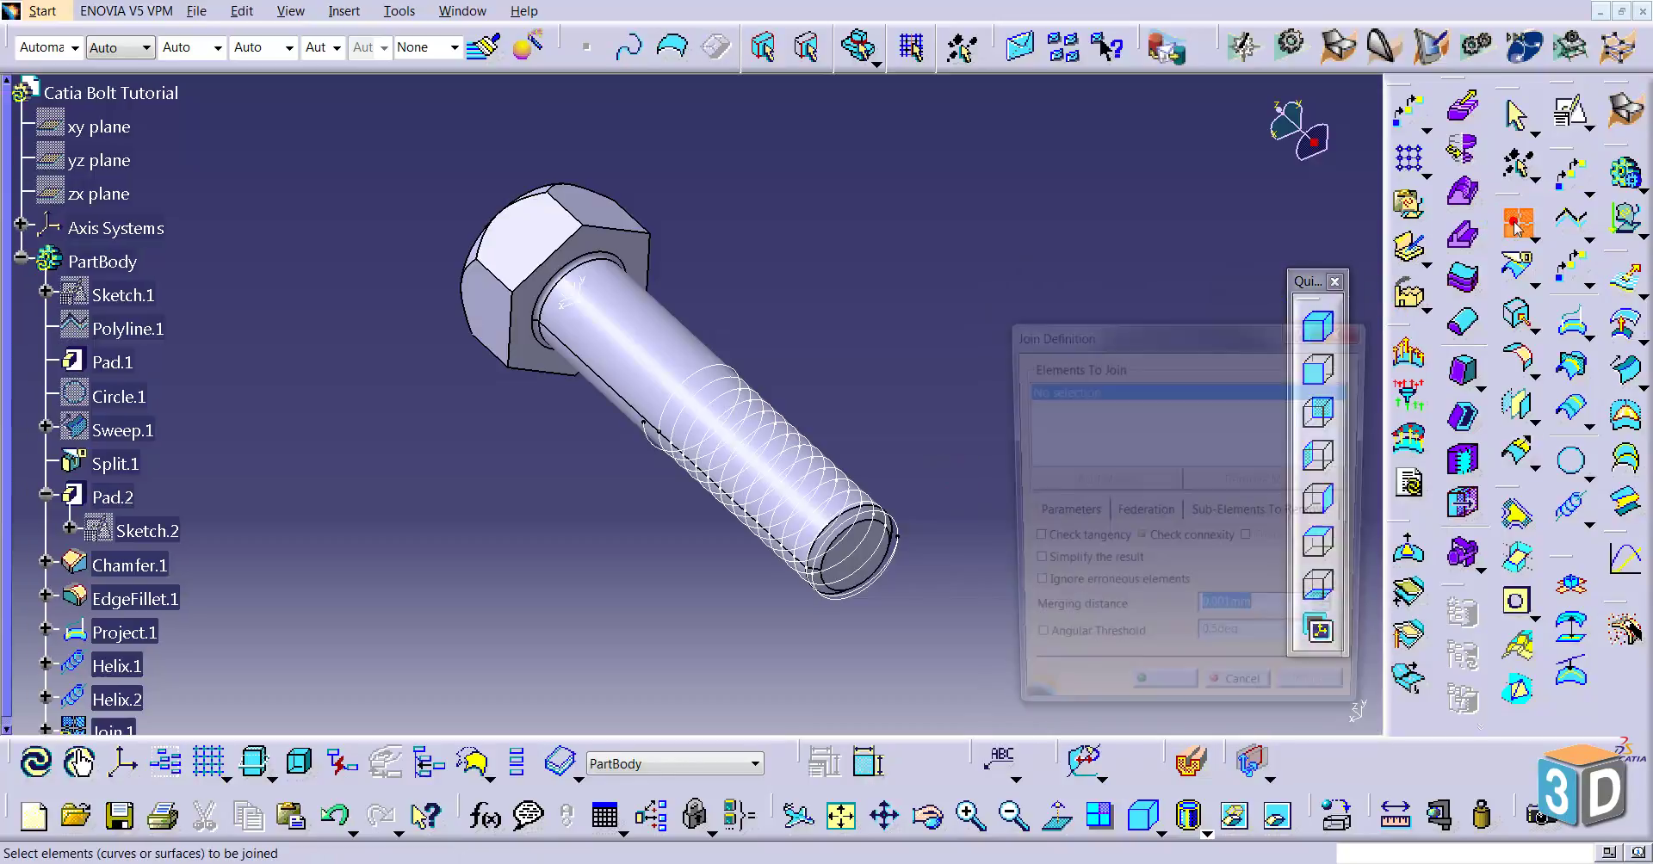
{"action": "left_click", "coordinate": [736, 419]}
{"action": "left_click", "coordinate": [709, 381]}
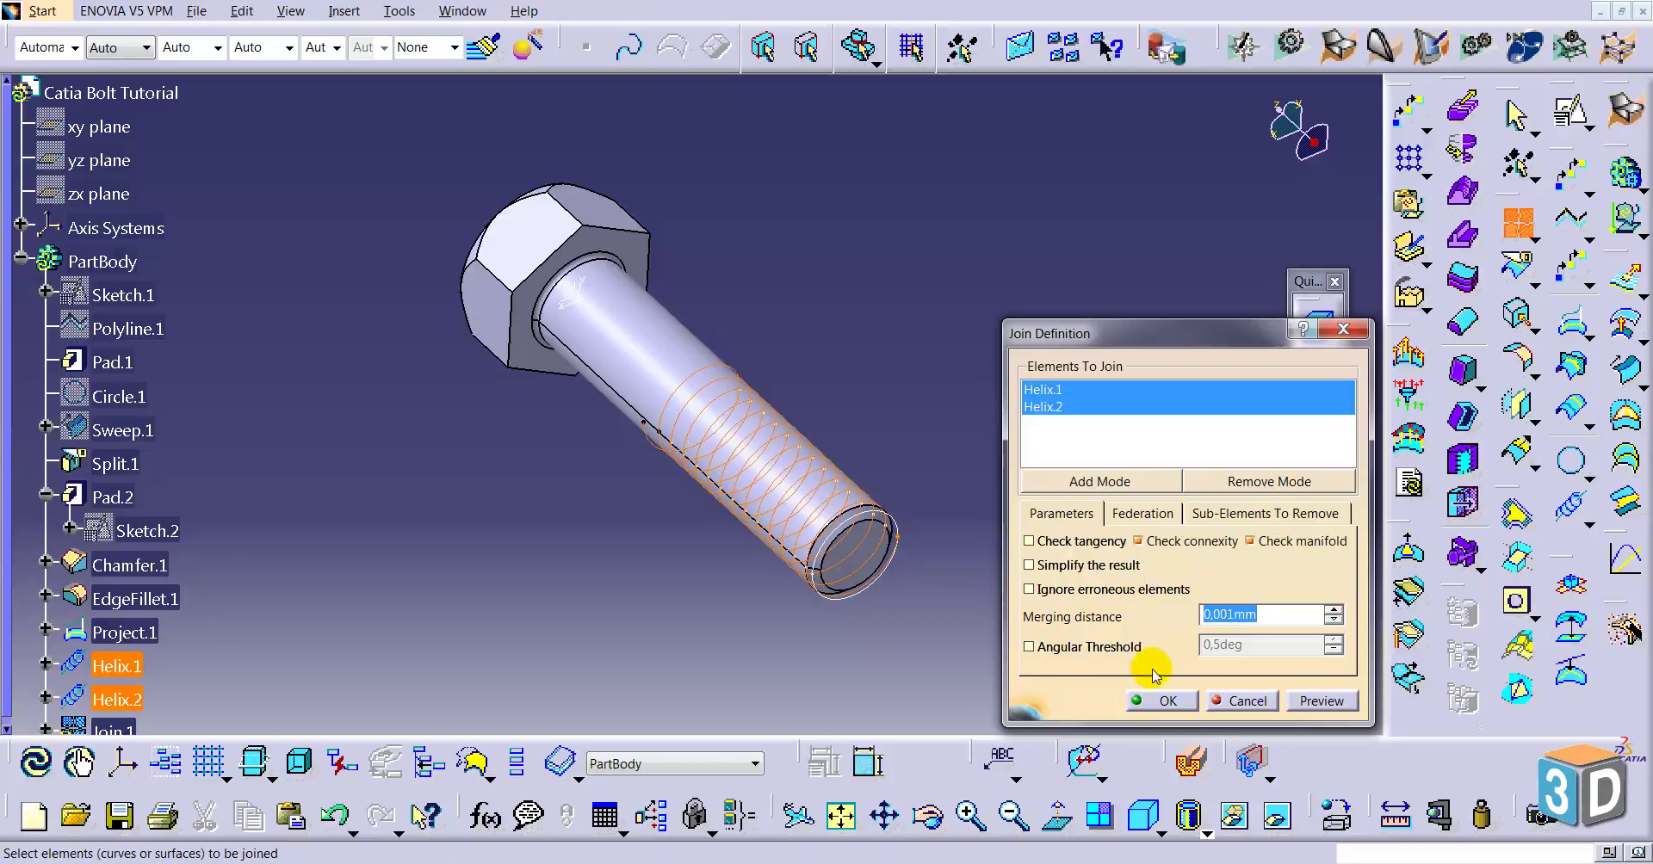
{"action": "left_click", "coordinate": [1162, 701]}
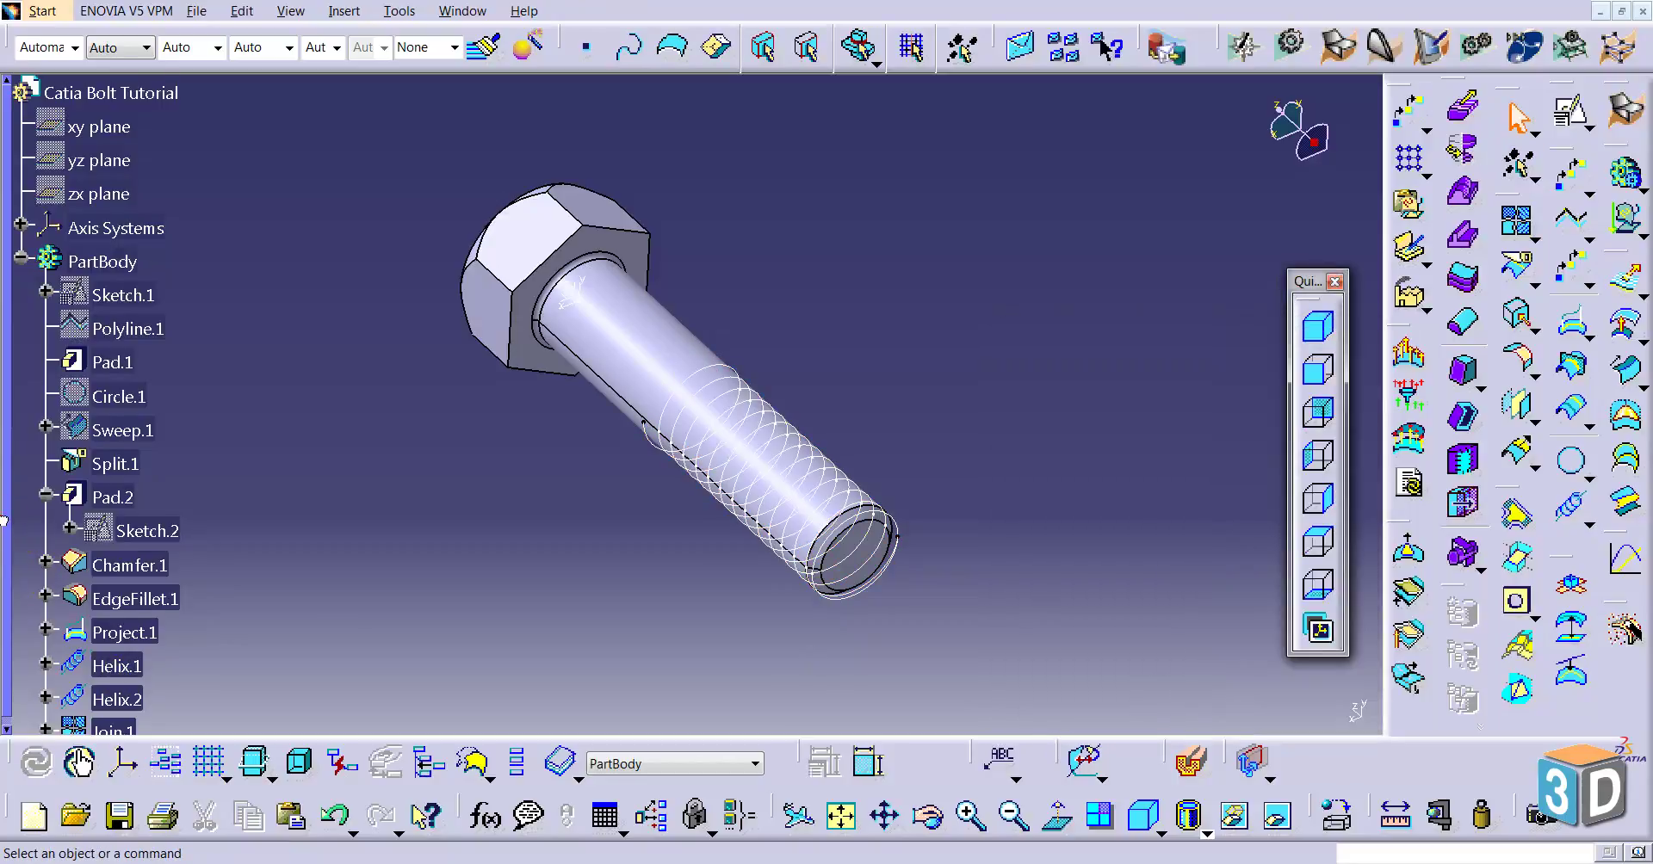
- Switch to Part Design and hide the projected curve Project.1
{"action": "right_click", "coordinate": [115, 721]}
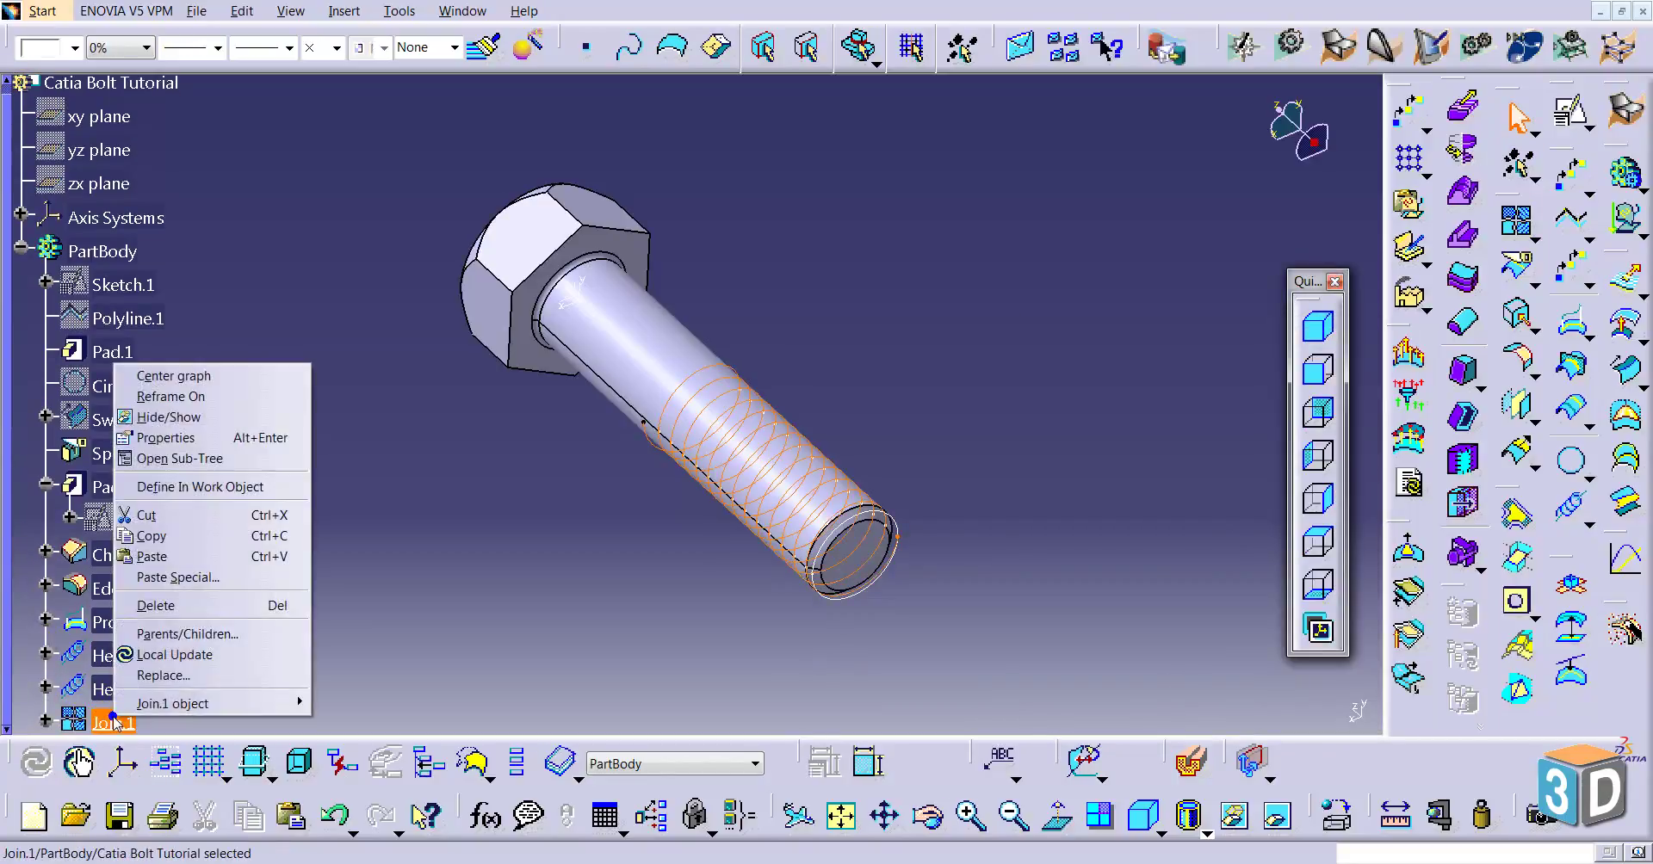
{"action": "left_click", "coordinate": [387, 676]}
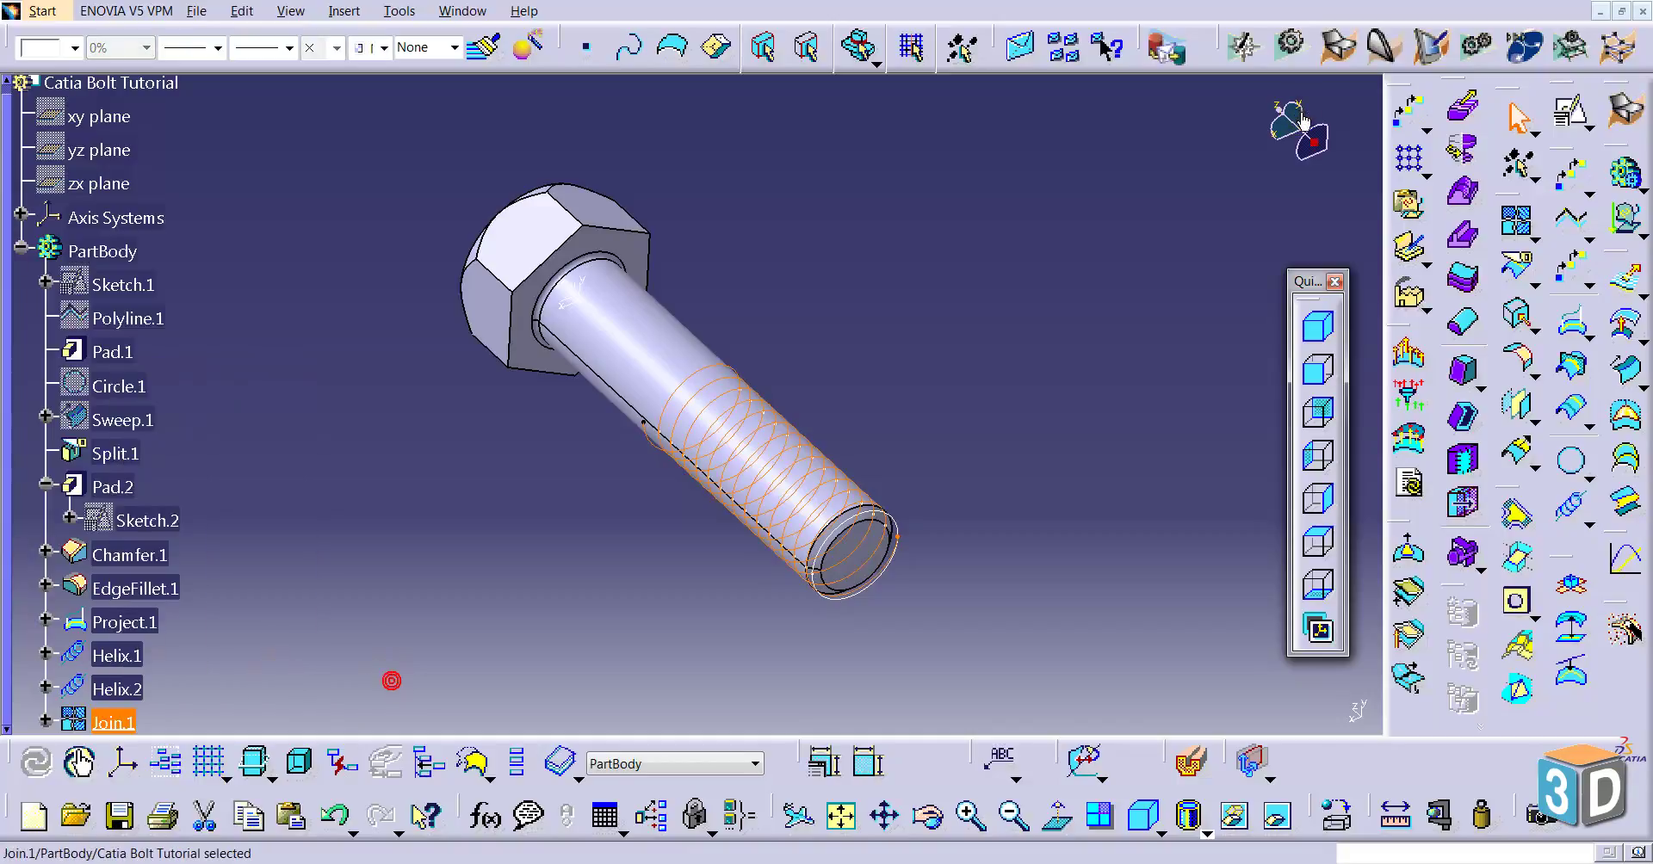
{"action": "left_click", "coordinate": [1309, 54]}
{"action": "left_click", "coordinate": [1077, 364]}
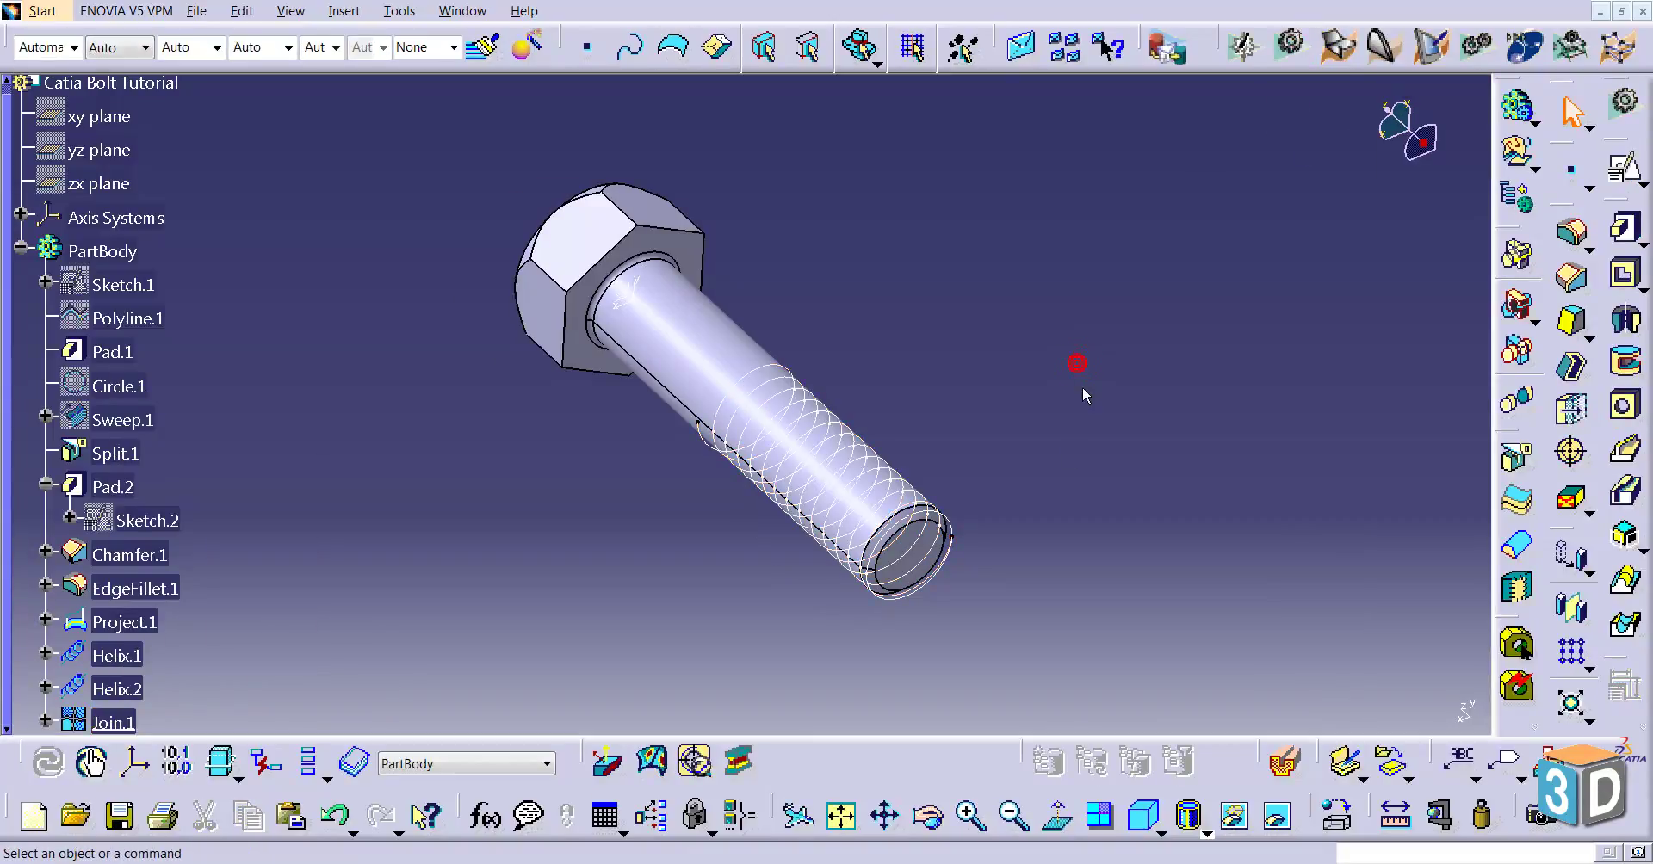
{"action": "right_click", "coordinate": [128, 621]}
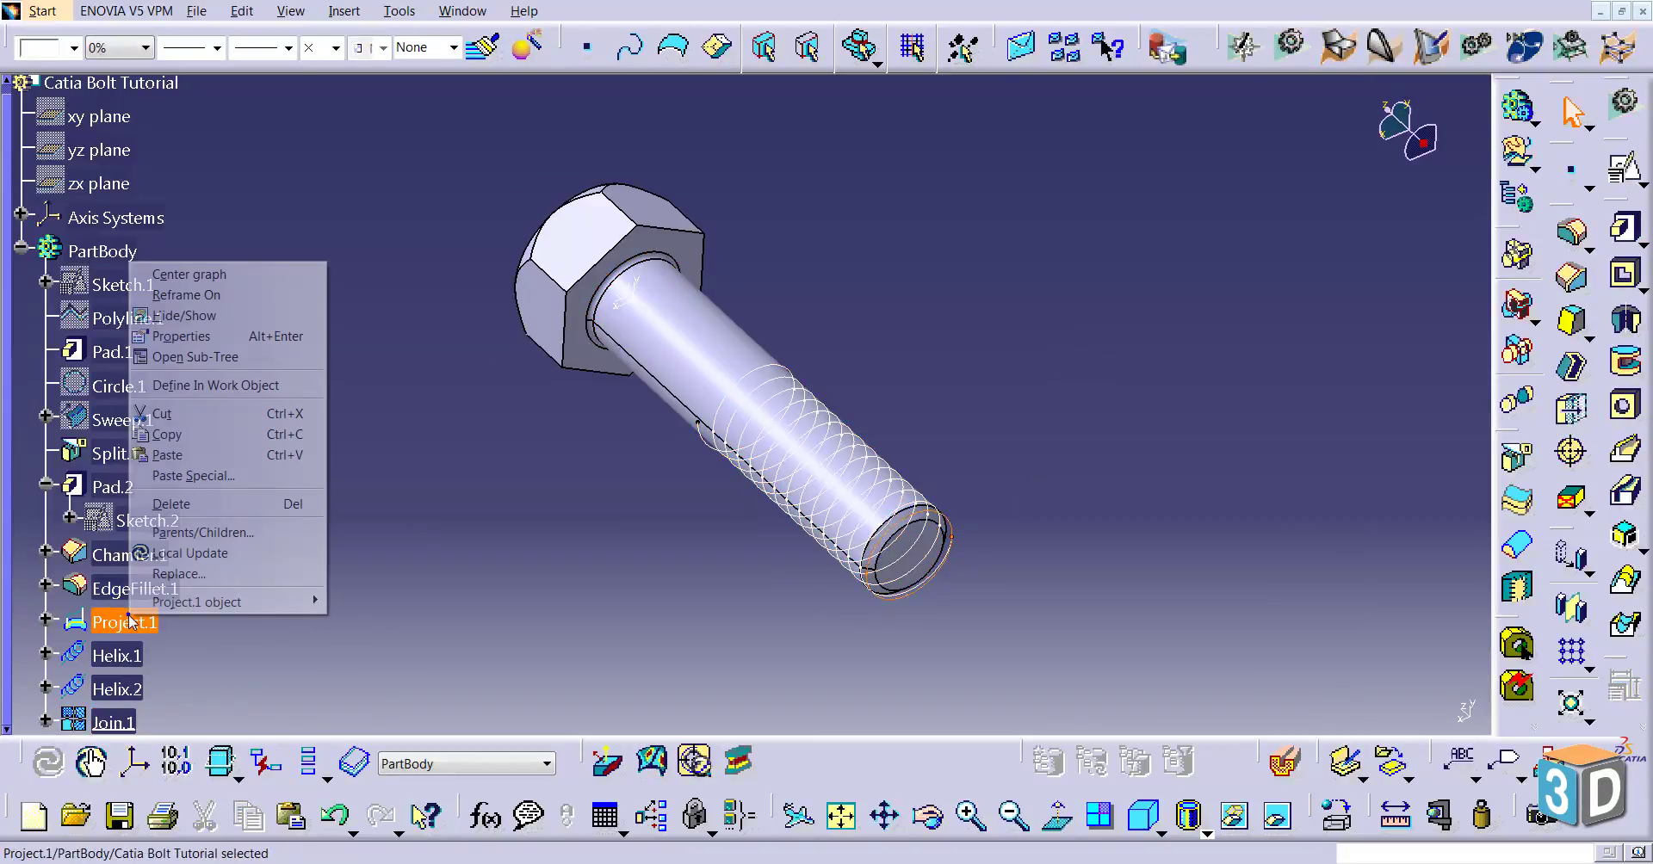
{"action": "left_click", "coordinate": [189, 321]}
- Rename Join.1 to 'Path' through its Properties
{"action": "left_click", "coordinate": [113, 722]}
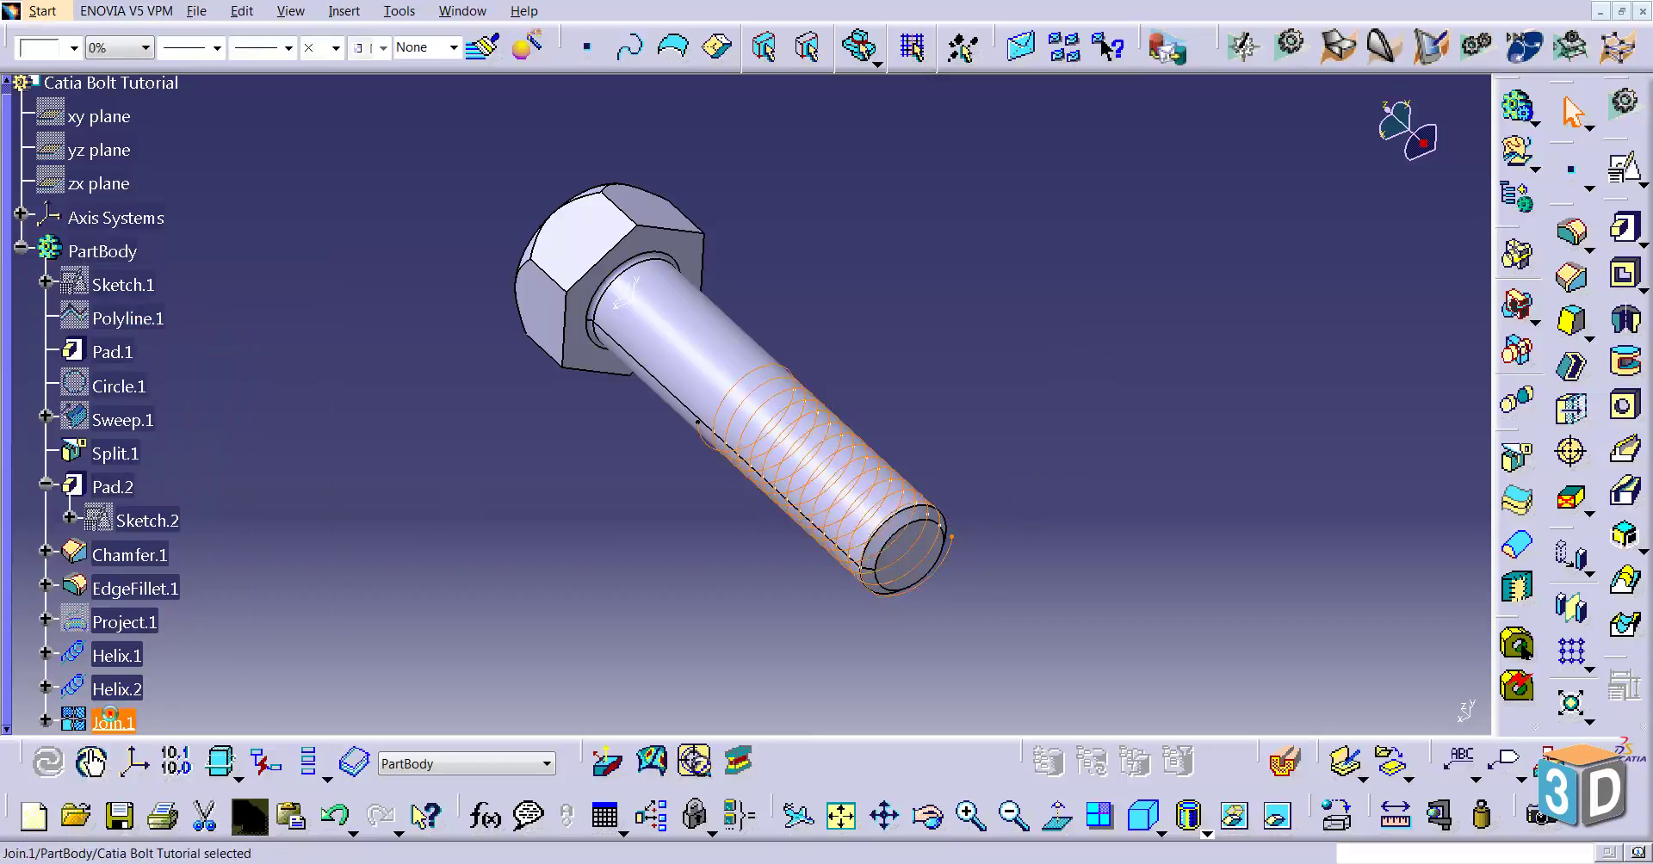
{"action": "right_click", "coordinate": [113, 723]}
{"action": "left_click", "coordinate": [173, 435]}
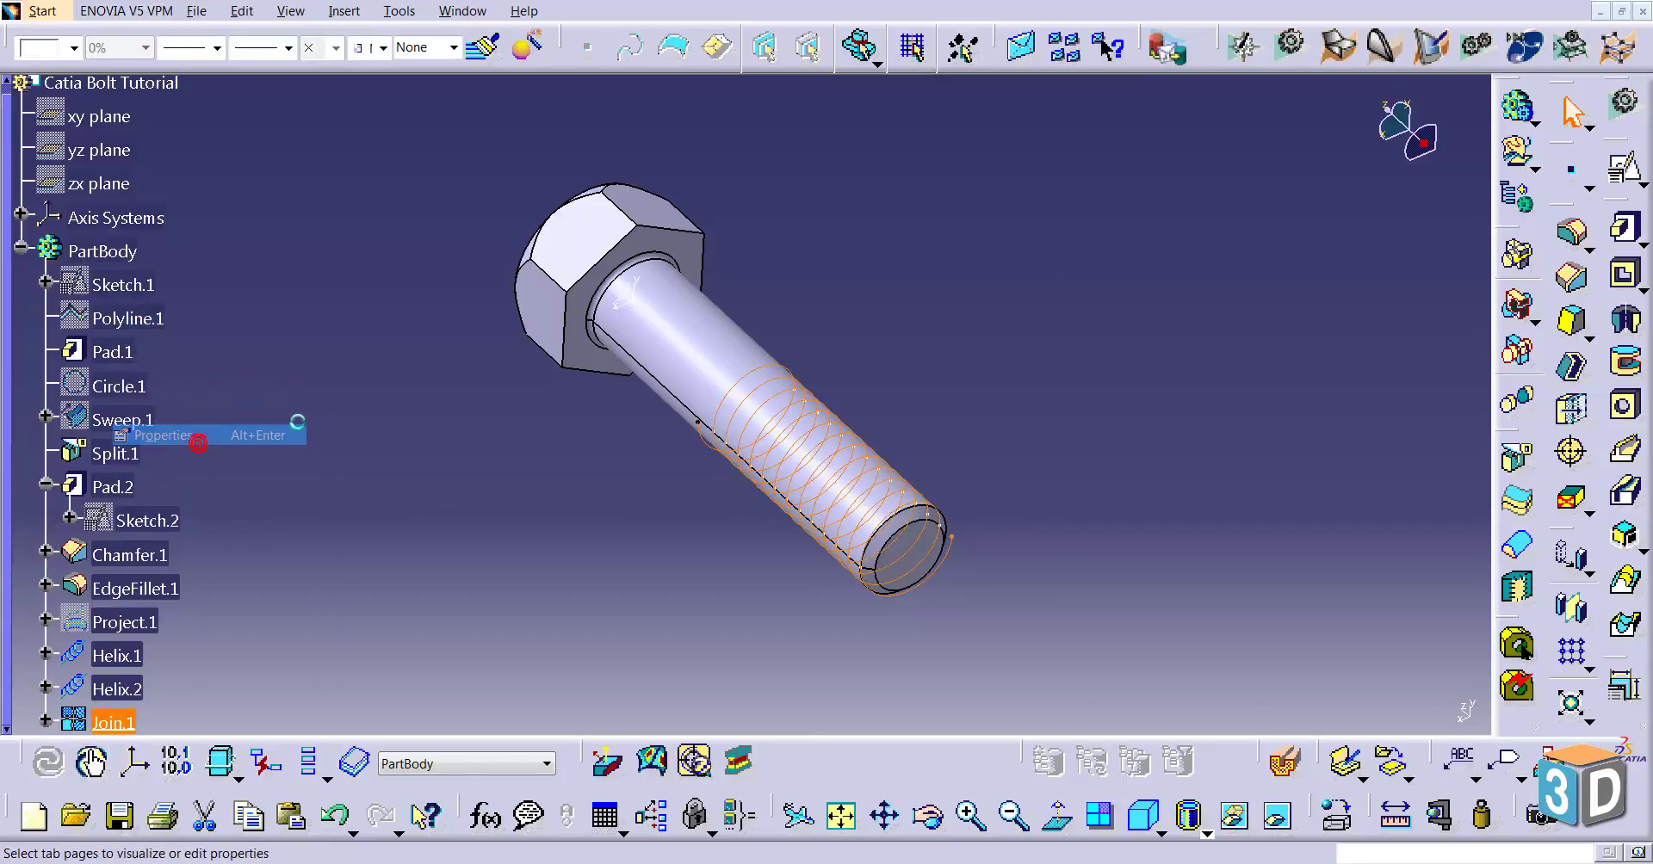
{"action": "left_click", "coordinate": [1193, 283]}
{"action": "type", "text": "Path"}
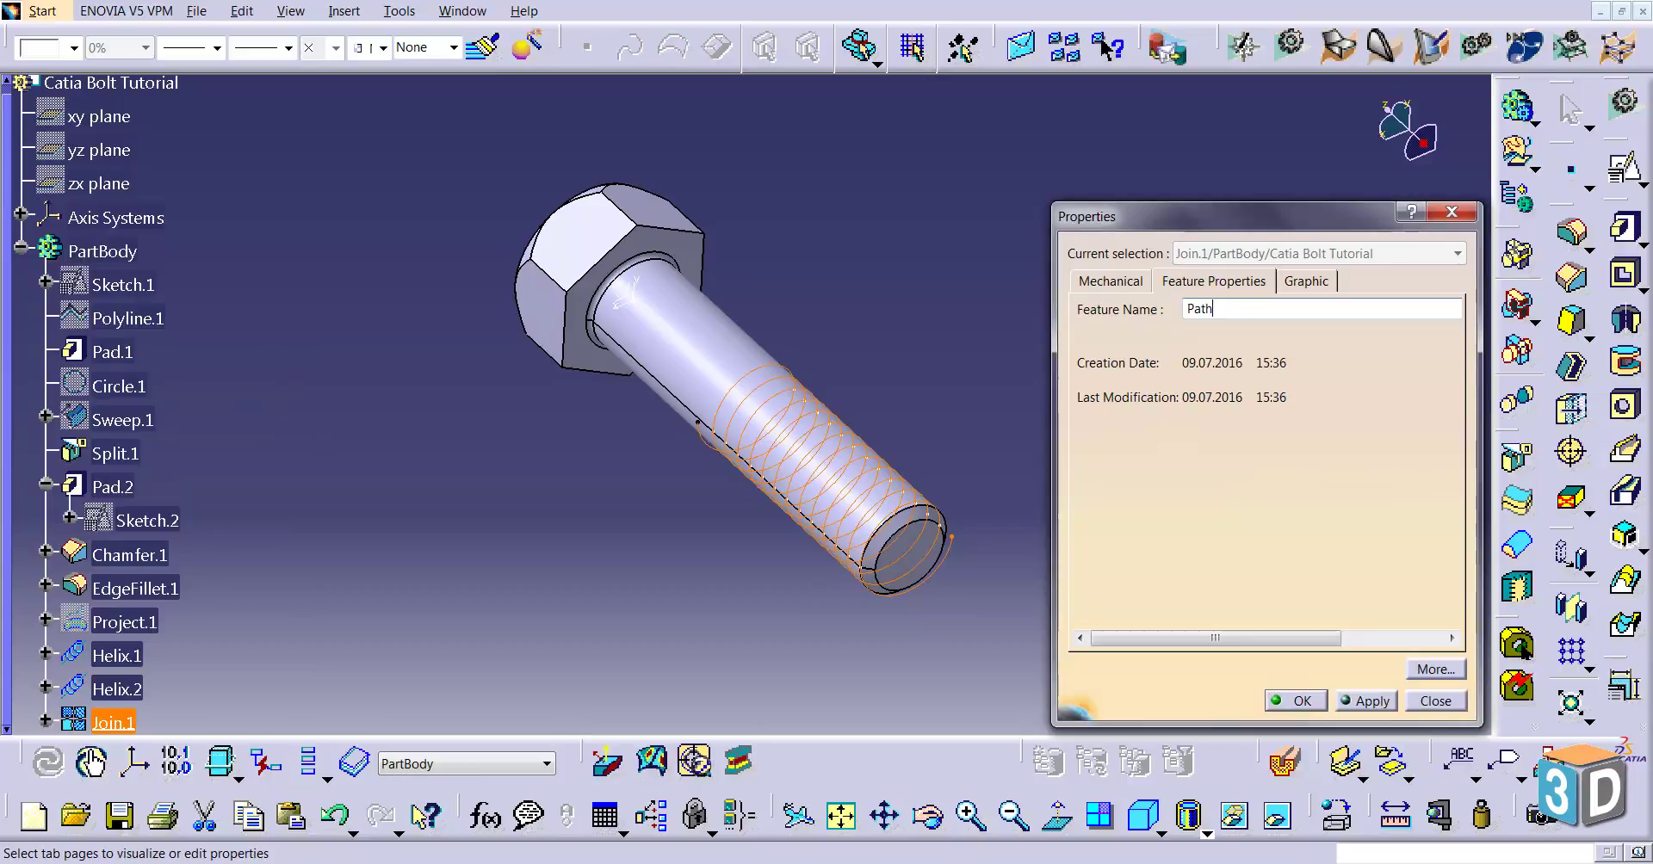
{"action": "key", "text": "Return"}
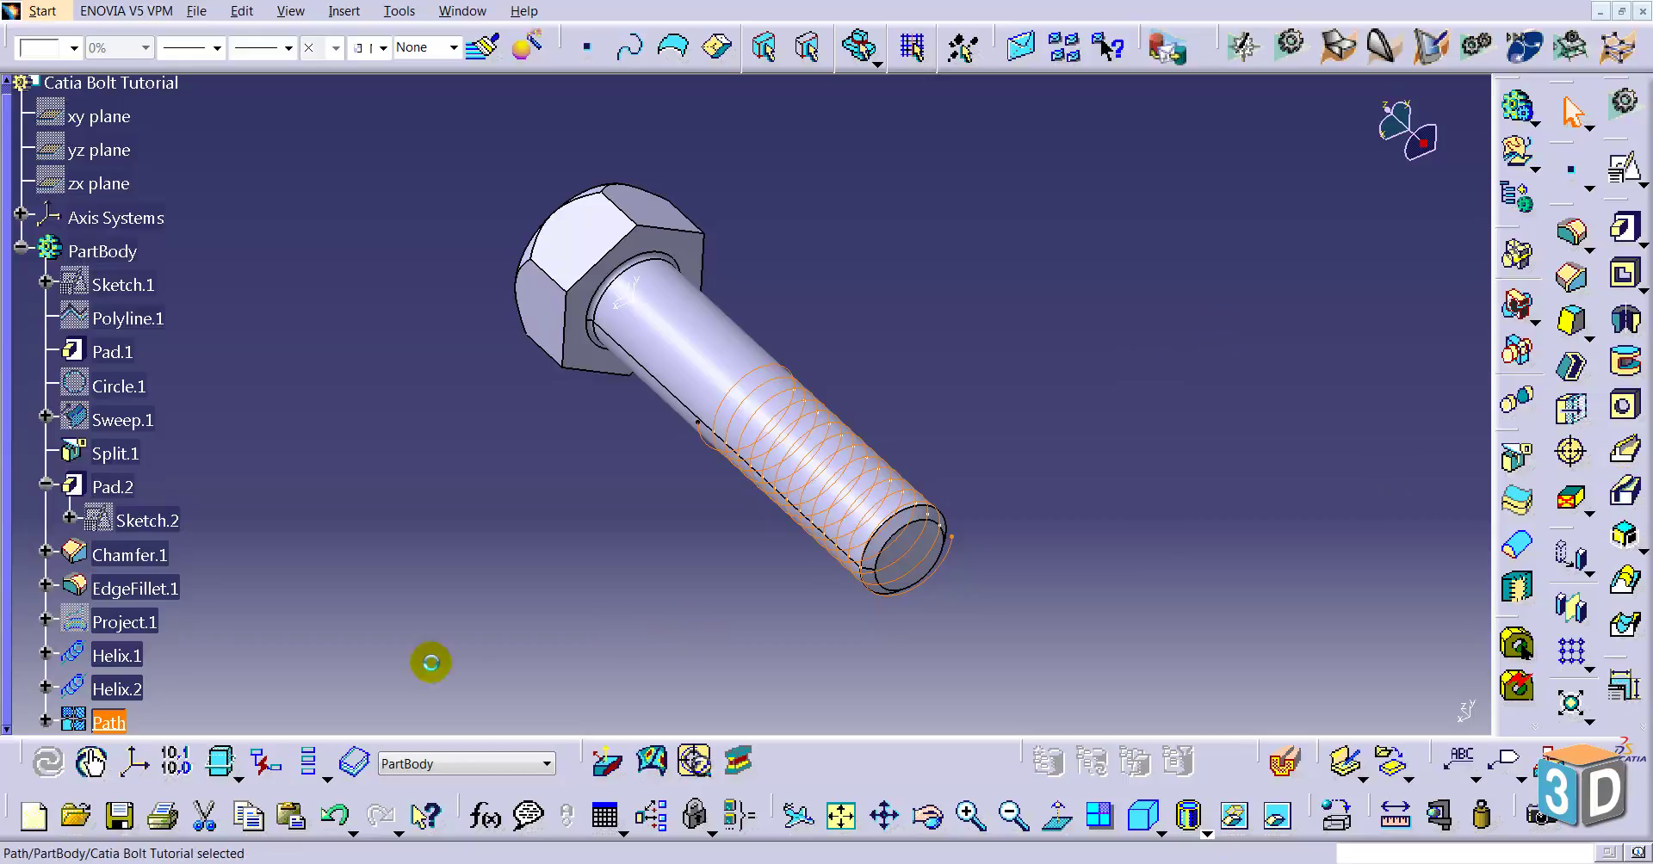
{"action": "left_click", "coordinate": [431, 664]}
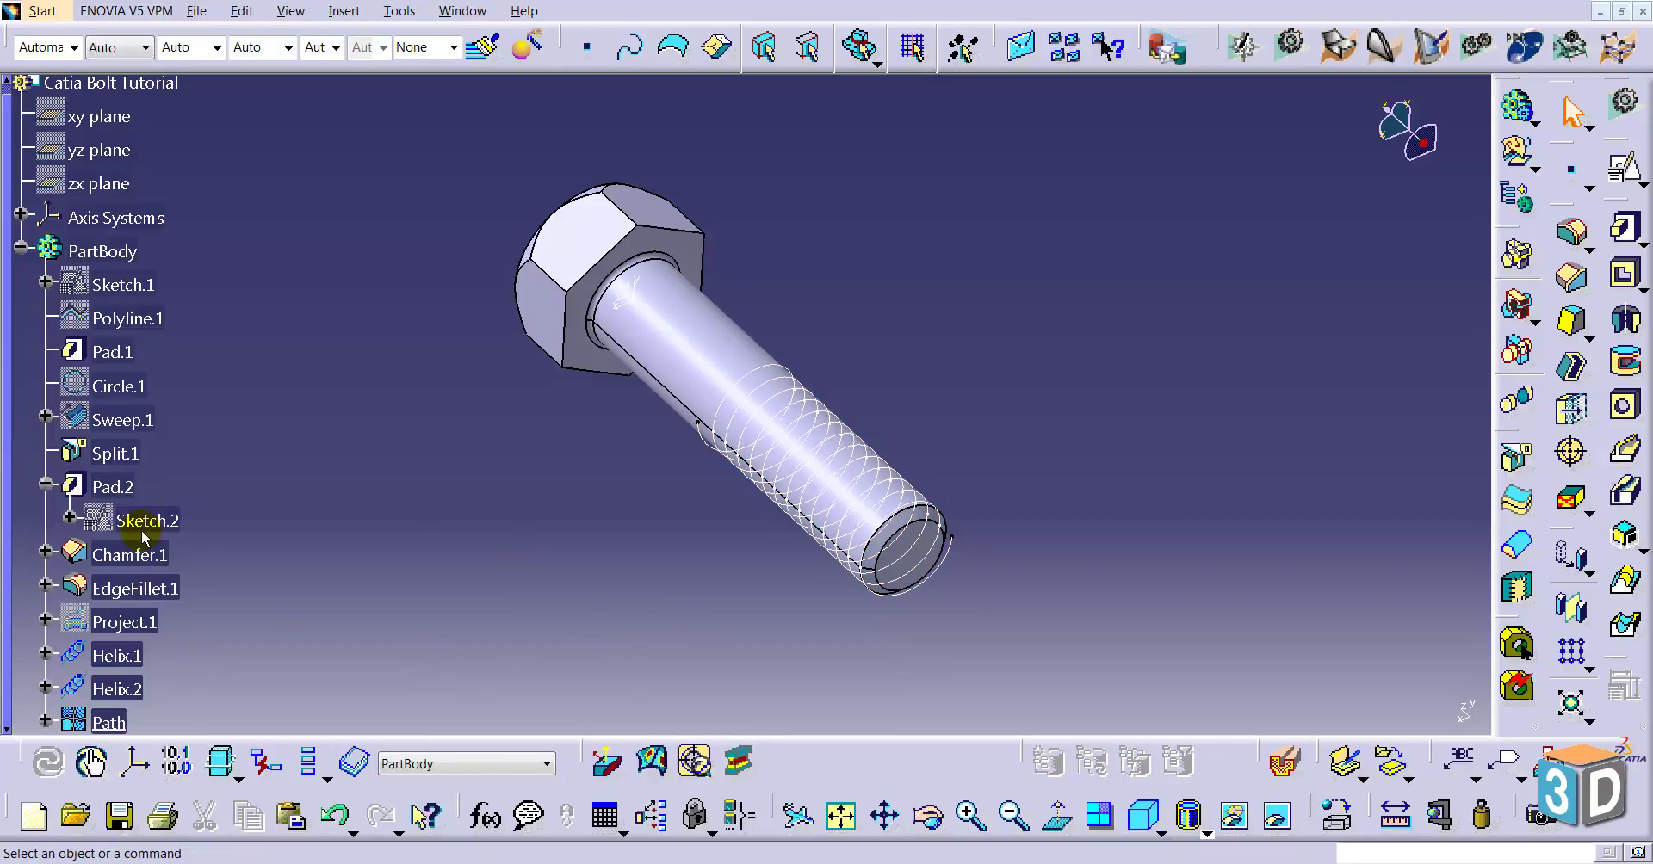
- Create positioned sketch Sketch.3 on the ZX plane
{"action": "left_click", "coordinate": [621, 297]}
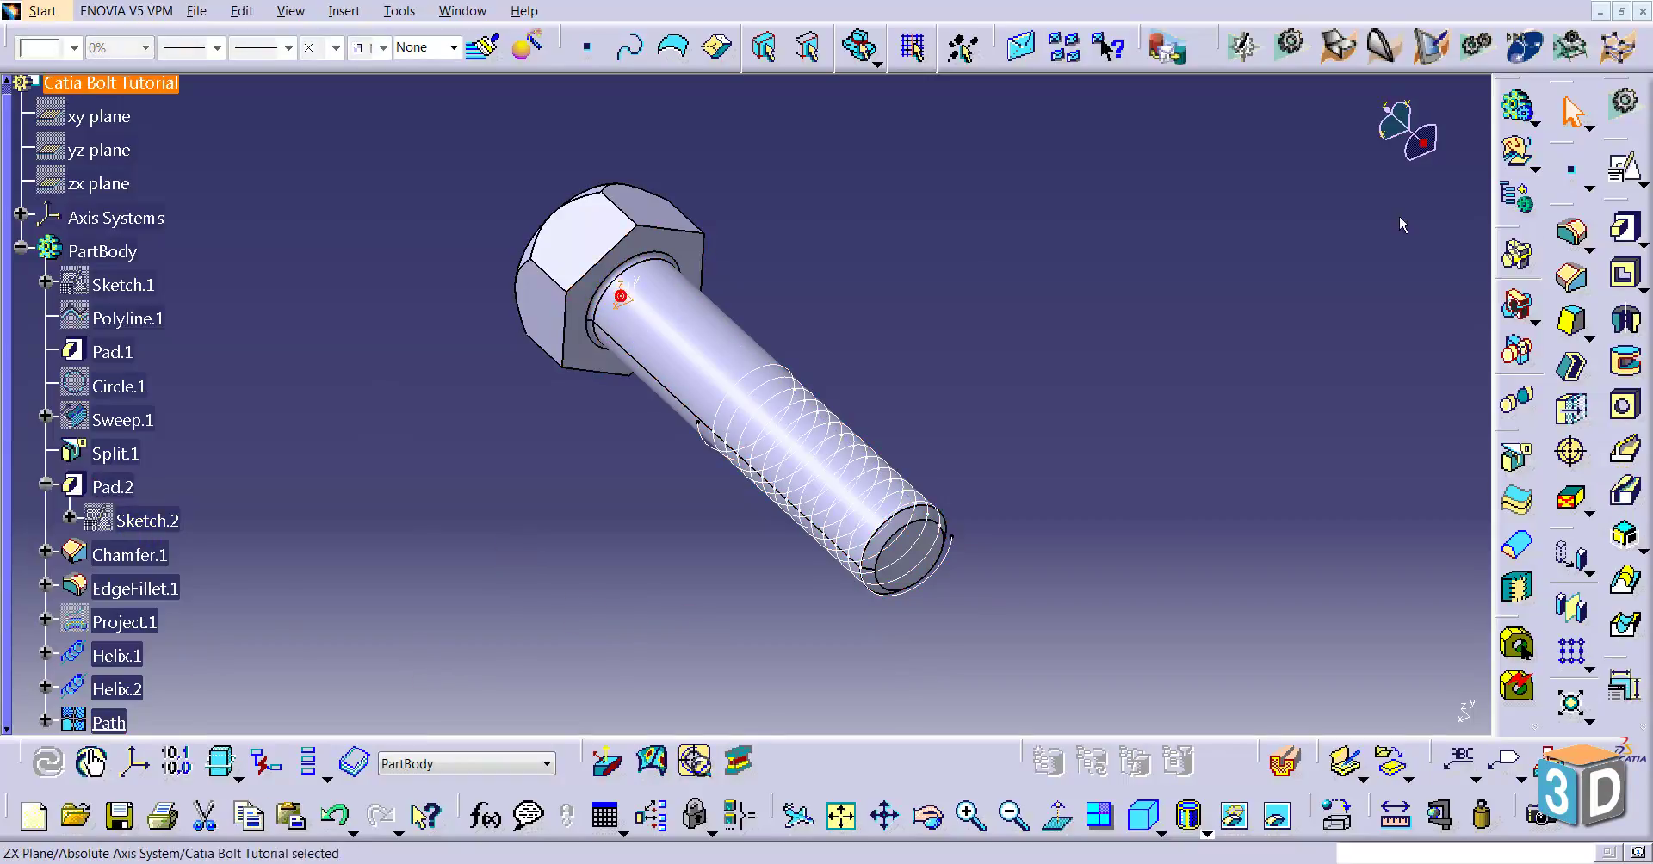
{"action": "left_click", "coordinate": [1623, 166]}
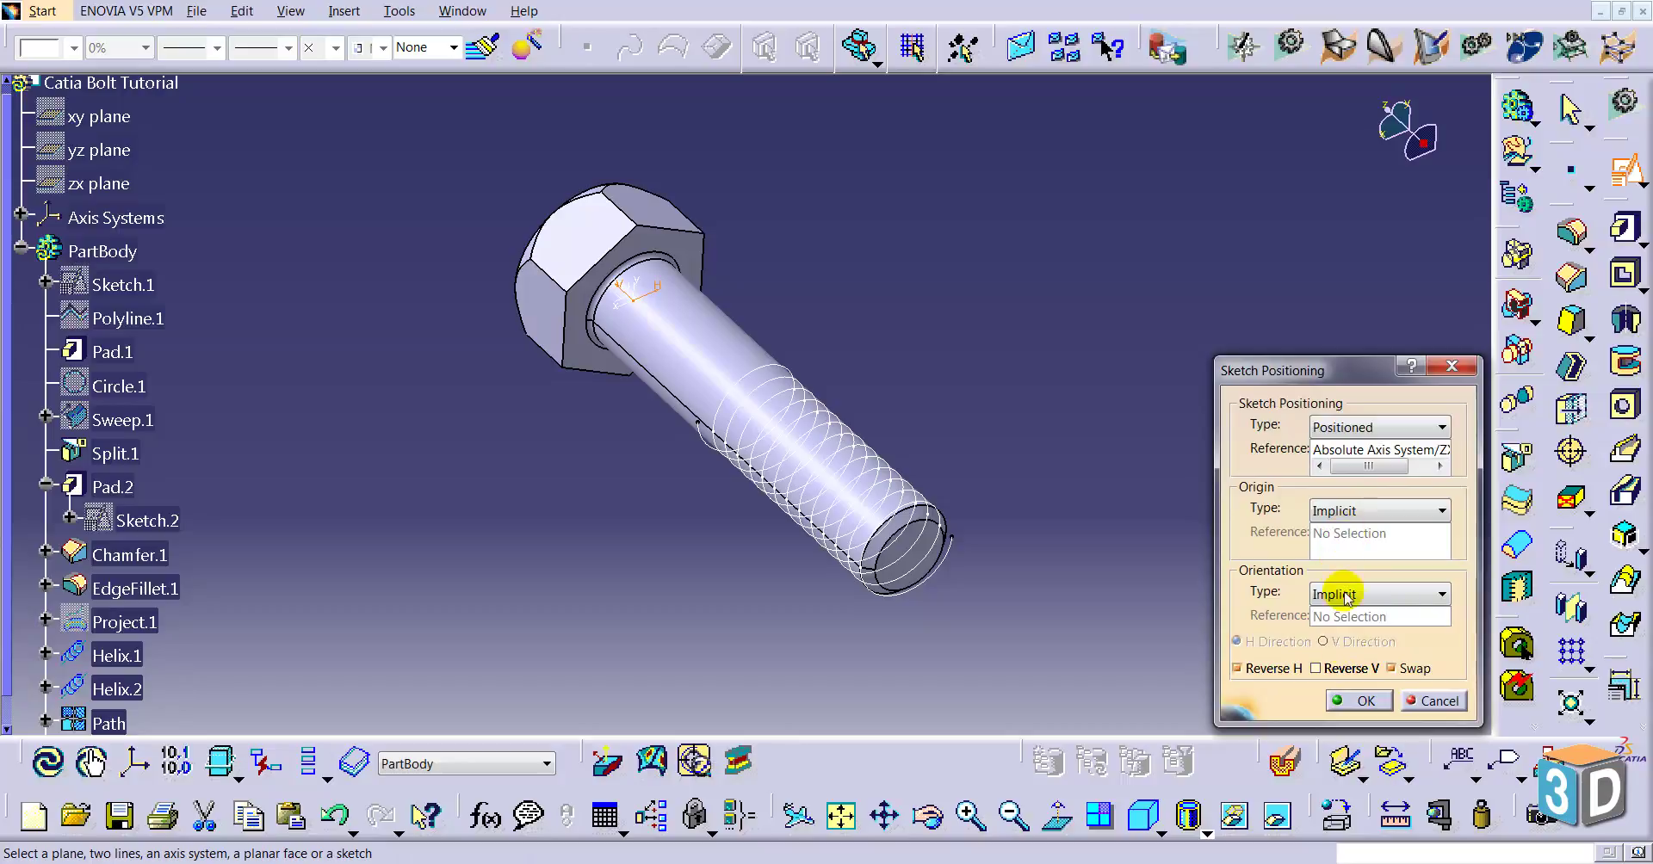
{"action": "left_click", "coordinate": [1353, 697]}
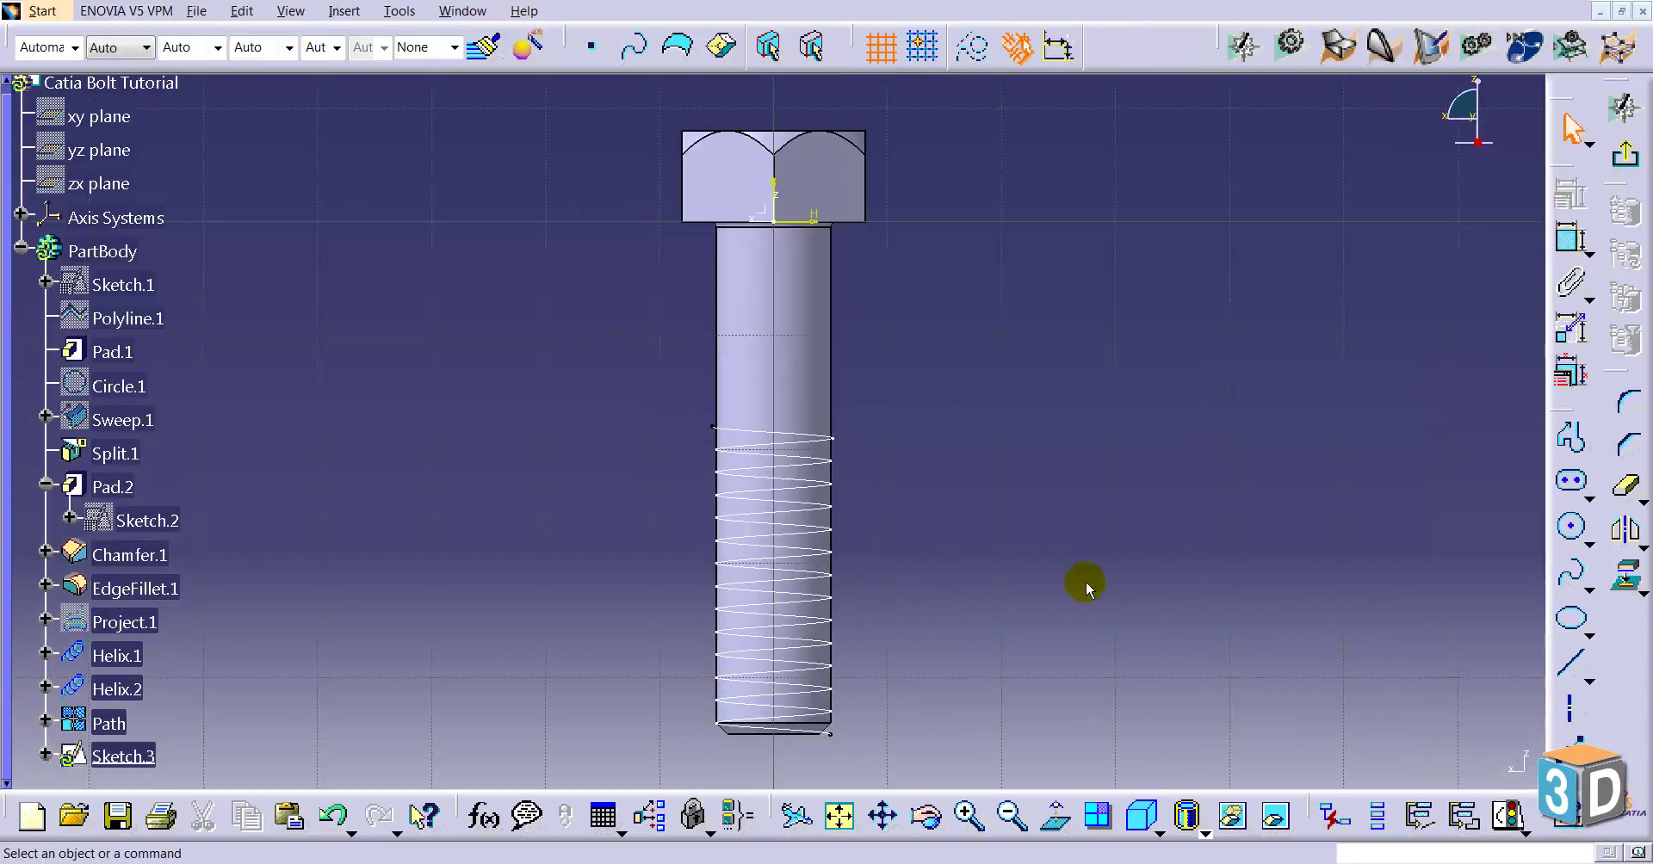
- Draw a vertical axis from the sketch origin down the bolt's centreline, then zoom to the chamfered end
{"action": "left_click", "coordinate": [1569, 707]}
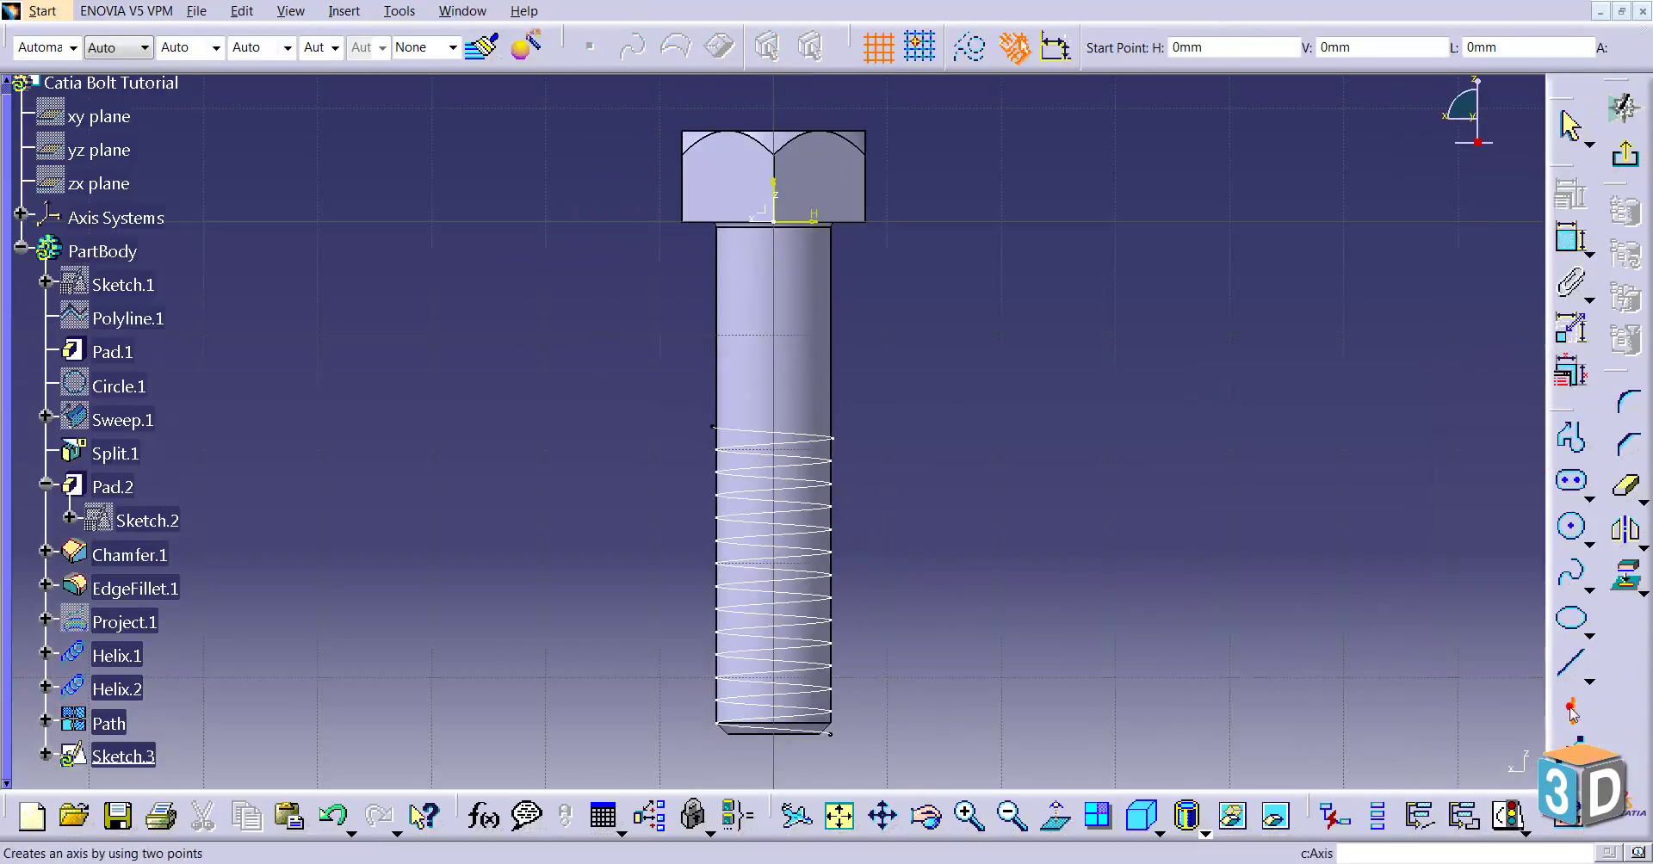
{"action": "left_click", "coordinate": [773, 222]}
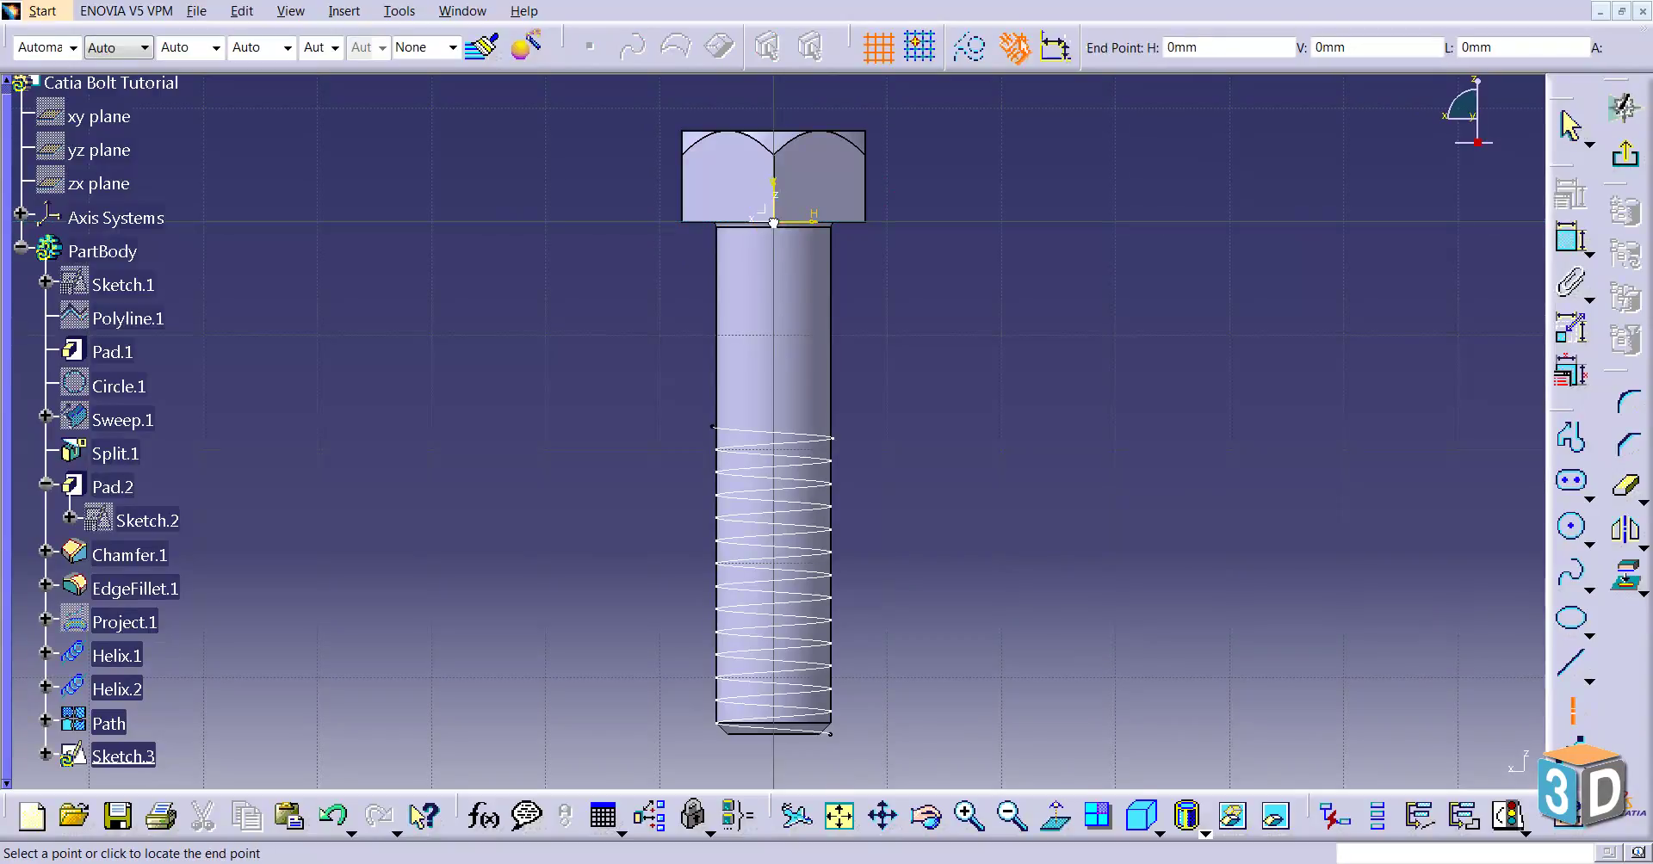
{"action": "left_click", "coordinate": [773, 761]}
{"action": "left_click", "coordinate": [1026, 686]}
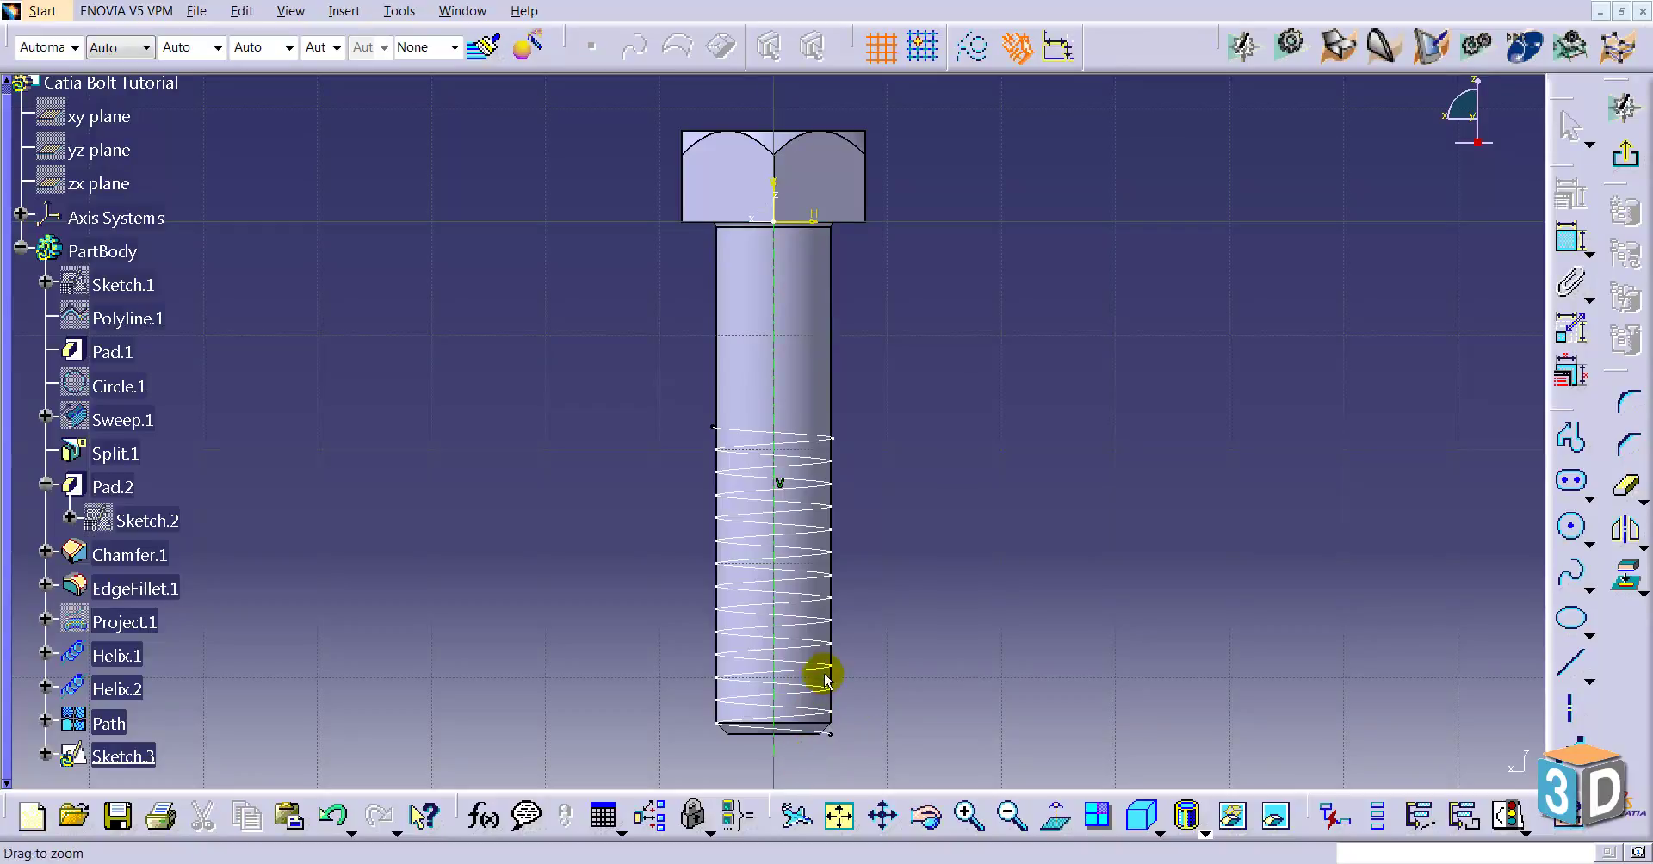
{"action": "mouse_move", "coordinate": [871, 735]}
{"action": "middle_mouse_down"}
{"action": "mouse_move", "coordinate": [888, 557]}
{"action": "mouse_move", "coordinate": [815, 590]}
{"action": "mouse_move", "coordinate": [993, 600]}
{"action": "middle_mouse_up"}
{"action": "mouse_move", "coordinate": [1067, 653]}
{"action": "middle_mouse_down"}
{"action": "mouse_move", "coordinate": [1067, 559]}
{"action": "mouse_move", "coordinate": [926, 508]}
{"action": "middle_mouse_up"}
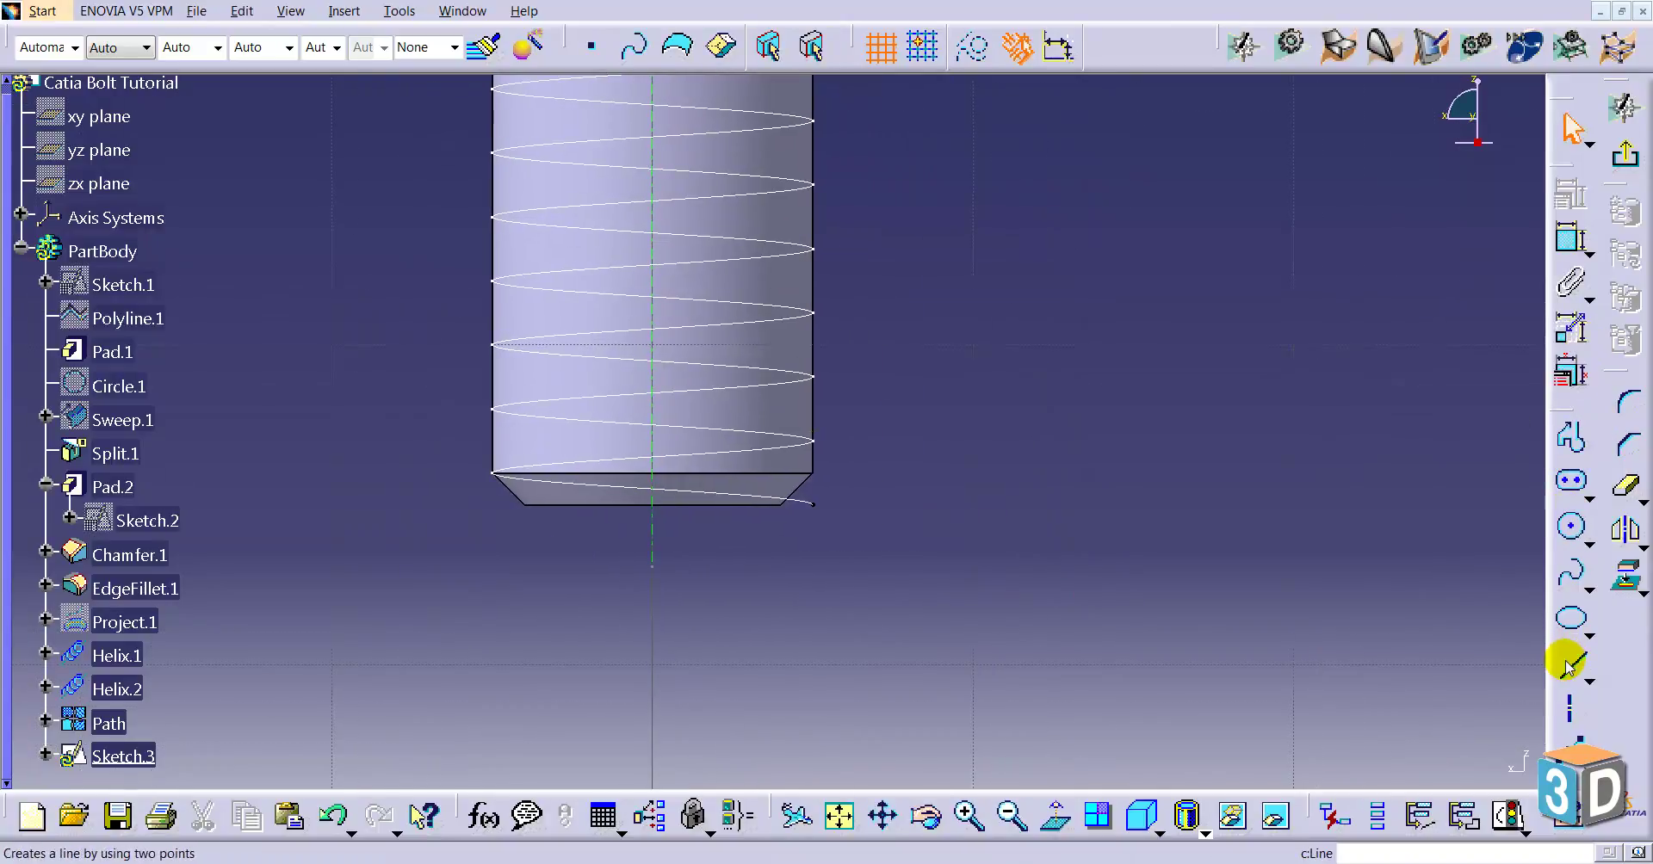
- Draw a horizontal axis from the centreline at the bolt tip and constrain it against the bolt's end edge
{"action": "left_click", "coordinate": [1569, 708]}
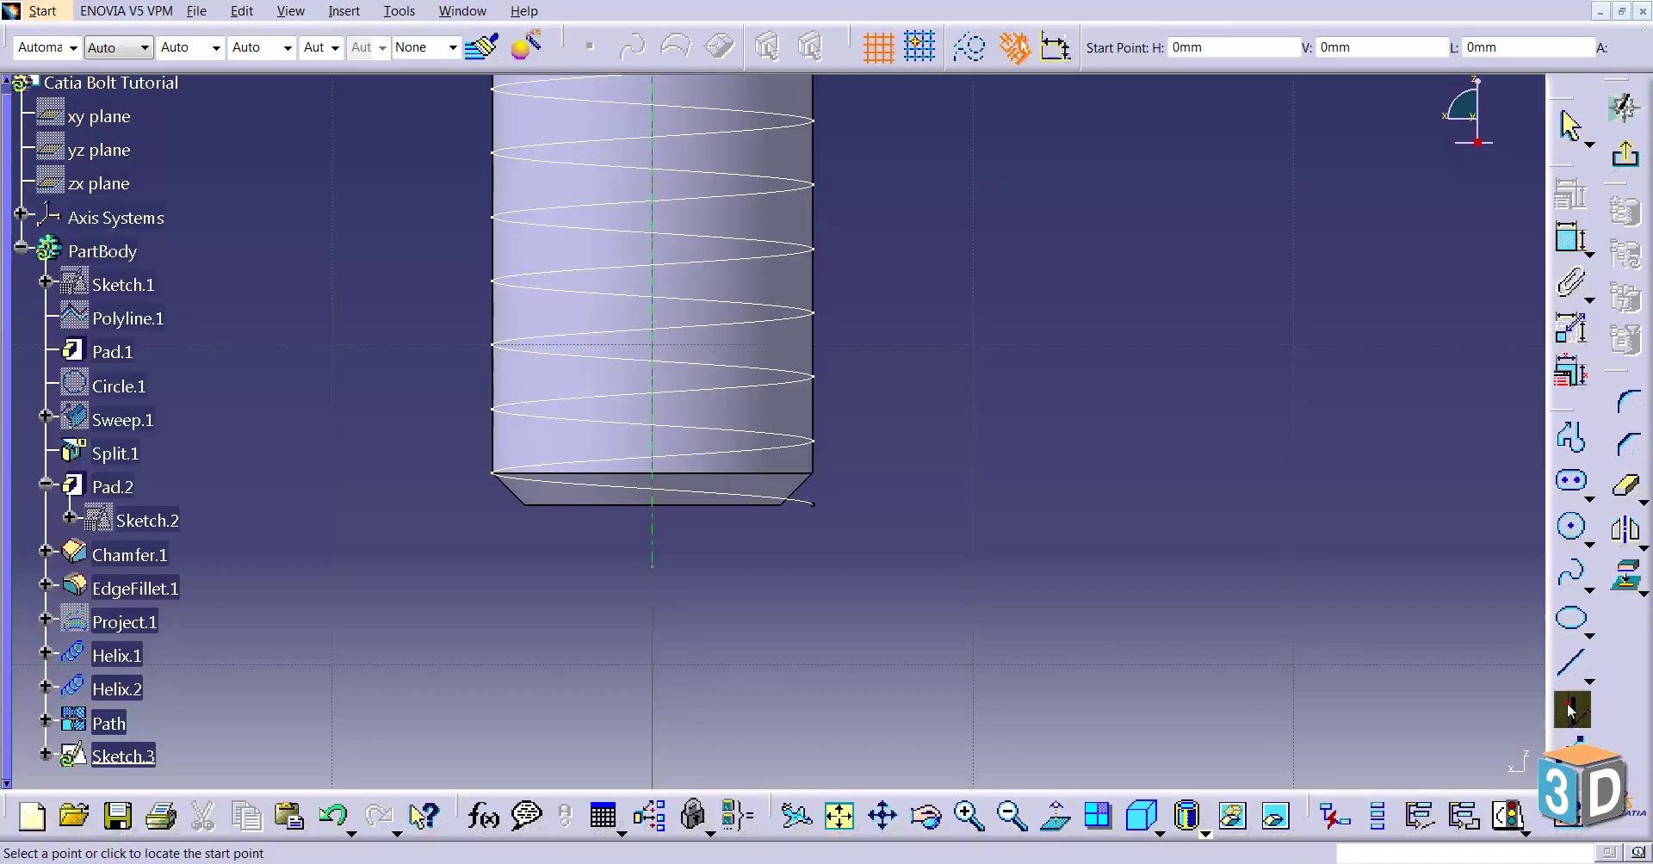
{"action": "left_click", "coordinate": [652, 504]}
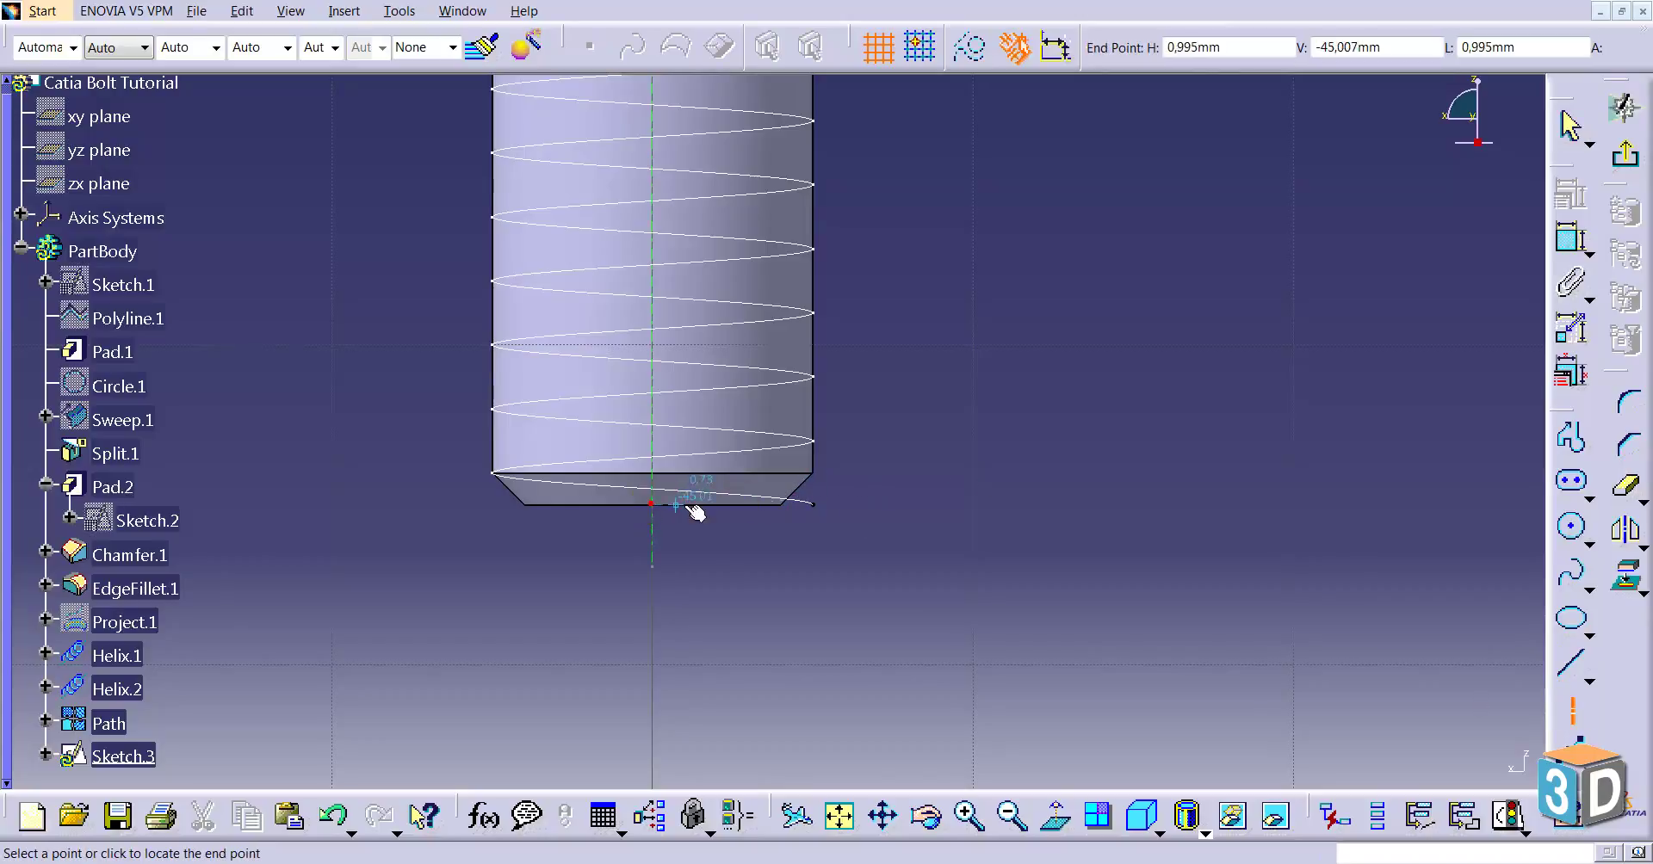
{"action": "left_click", "coordinate": [1050, 506]}
{"action": "left_click", "coordinate": [1571, 240]}
{"action": "left_click", "coordinate": [877, 508]}
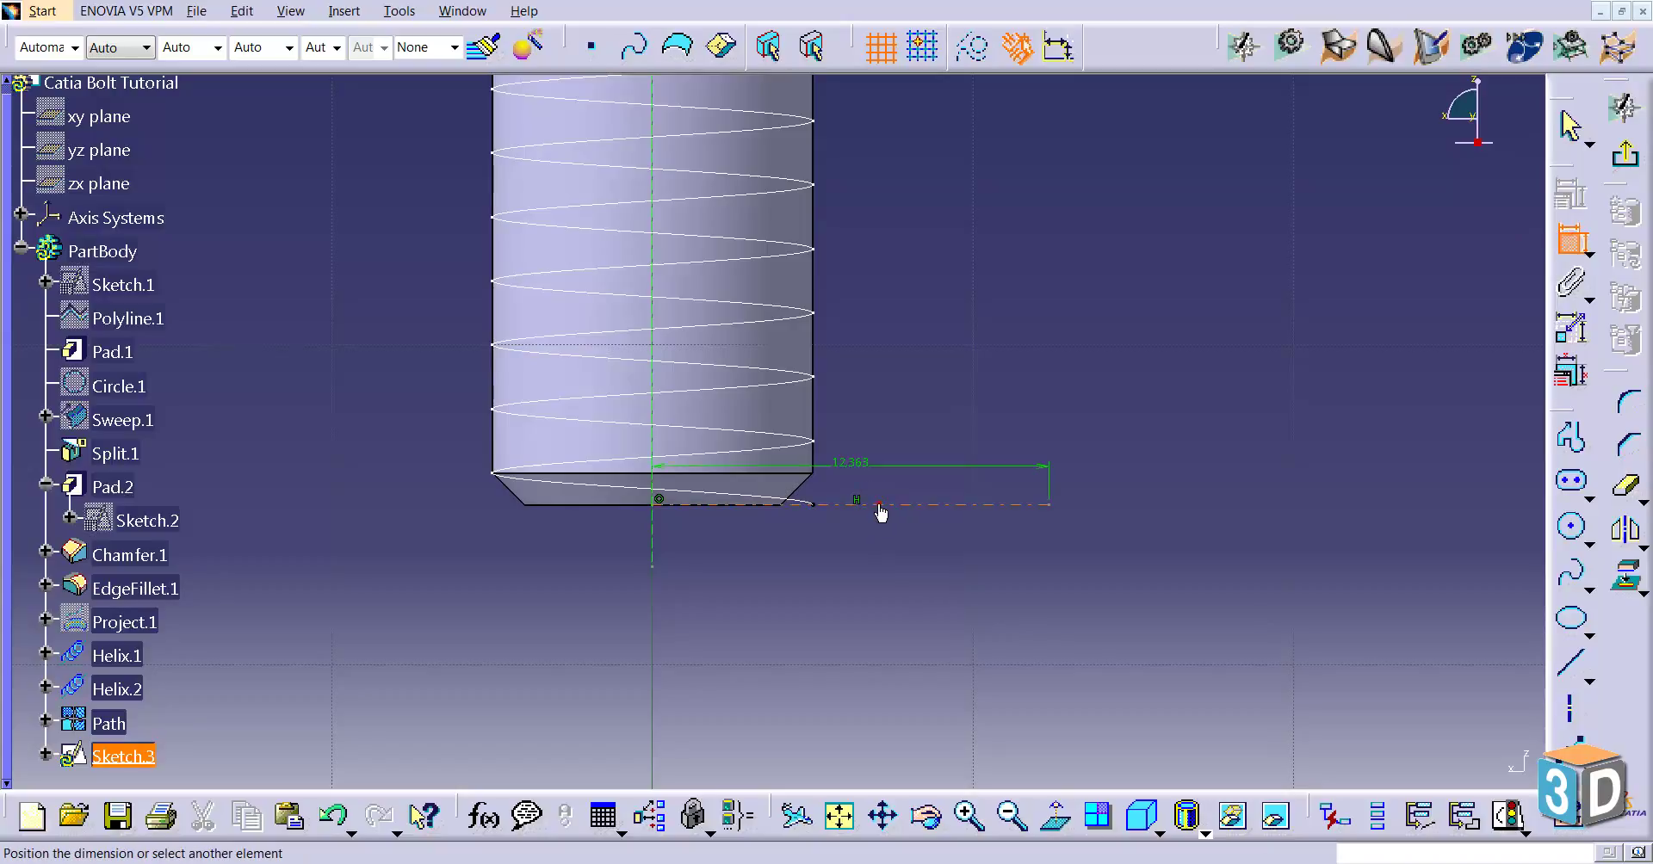
{"action": "left_click", "coordinate": [590, 502]}
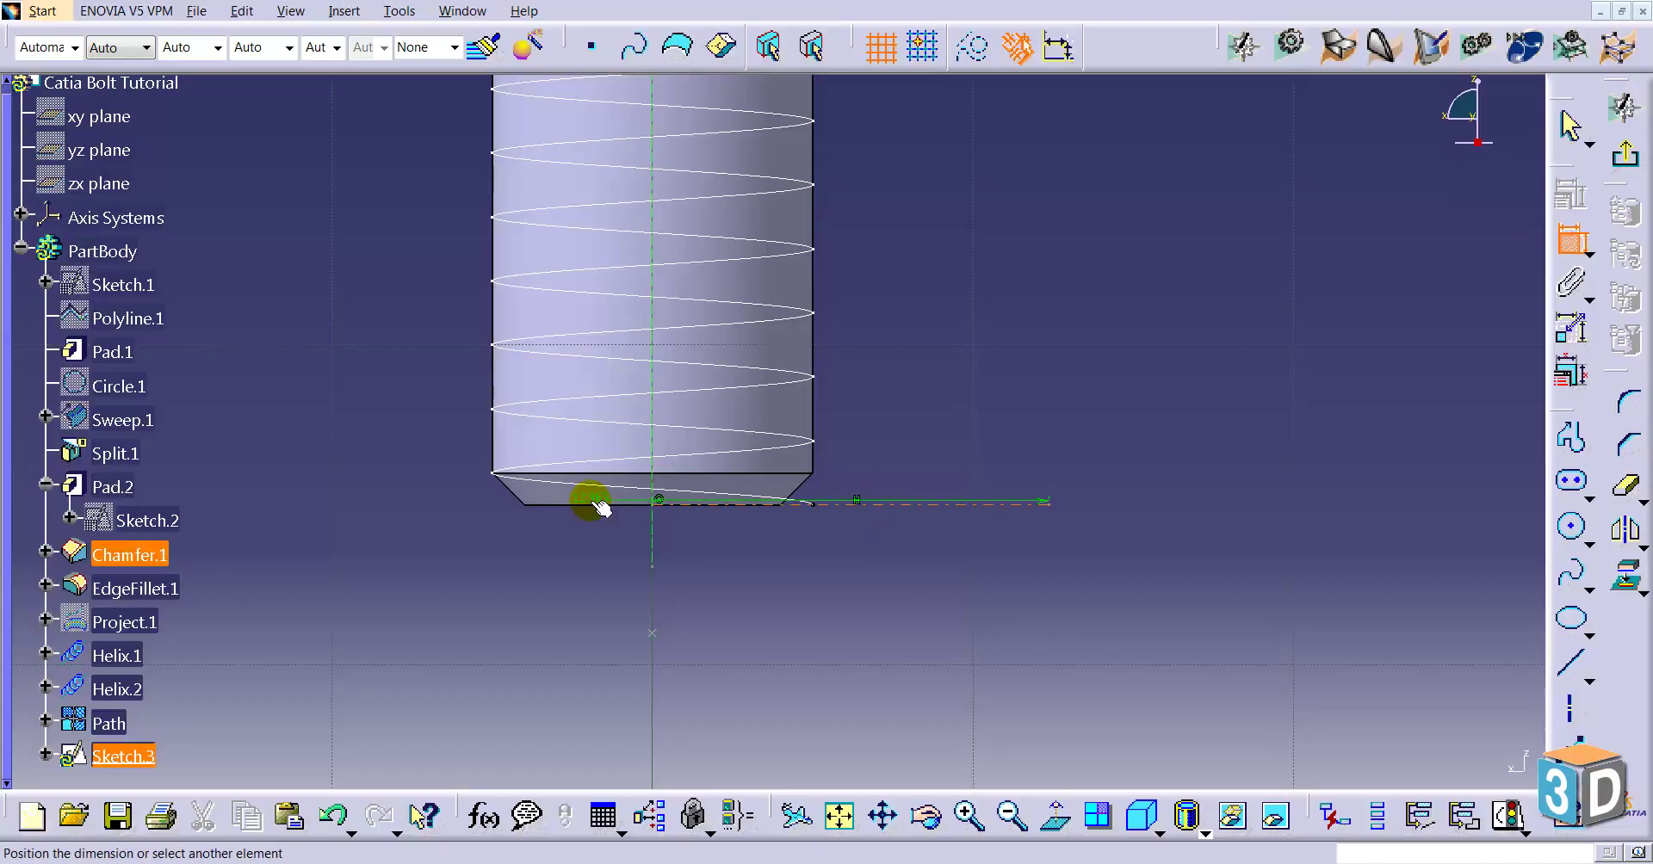
{"action": "right_click", "coordinate": [612, 568]}
{"action": "left_click", "coordinate": [674, 710]}
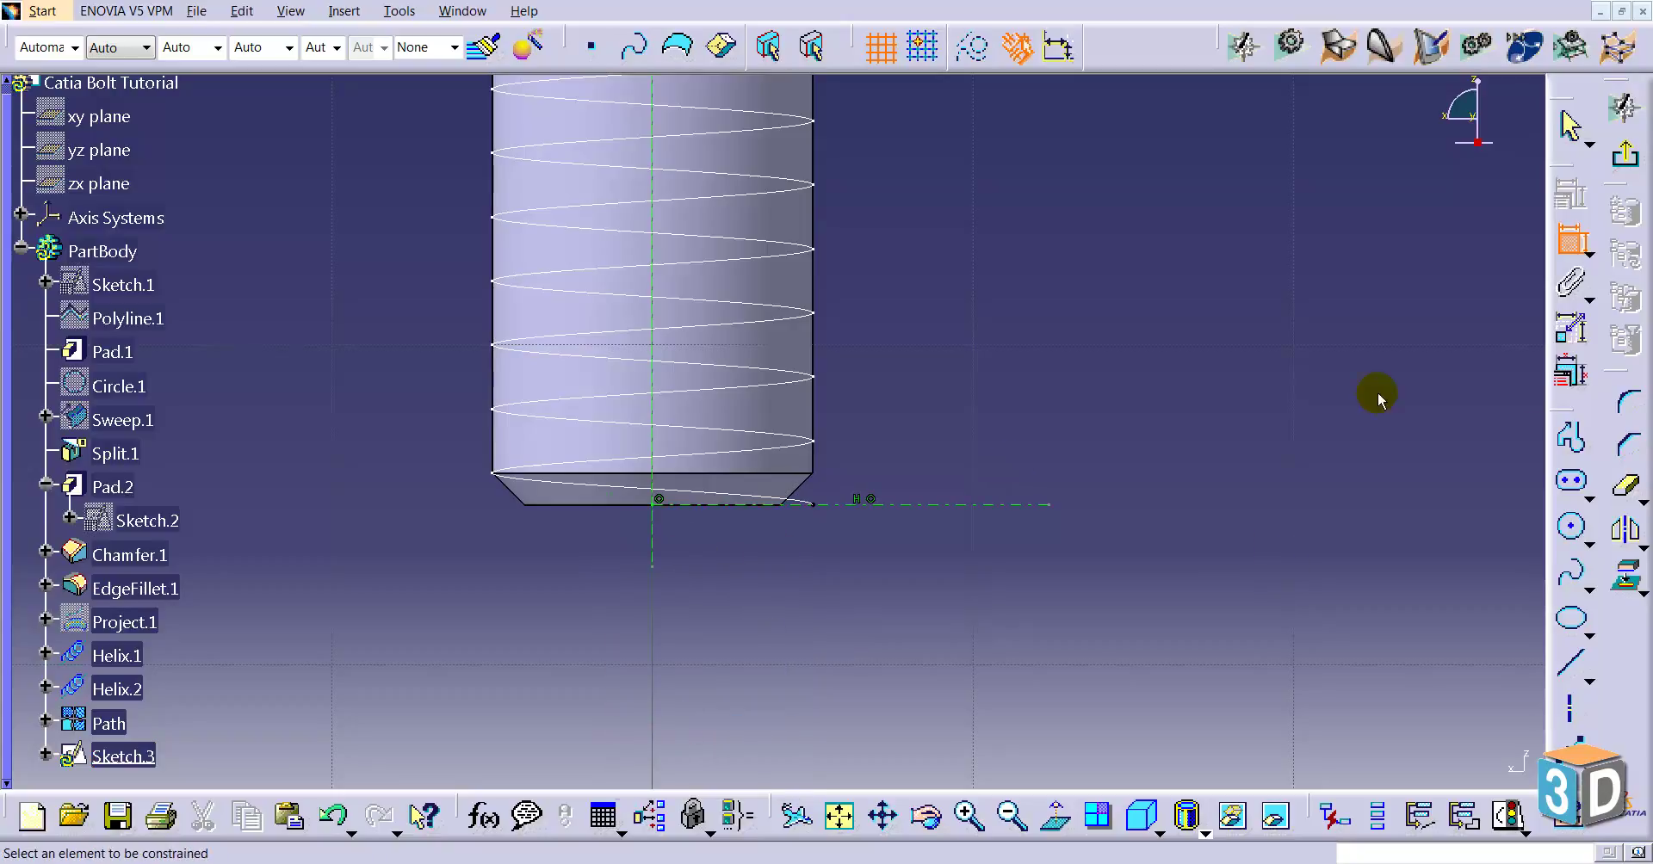
- Sketch a closed triangle: a slanted line, its mirror about the horizontal axis, and a vertical closing edge
{"action": "left_click", "coordinate": [1571, 439]}
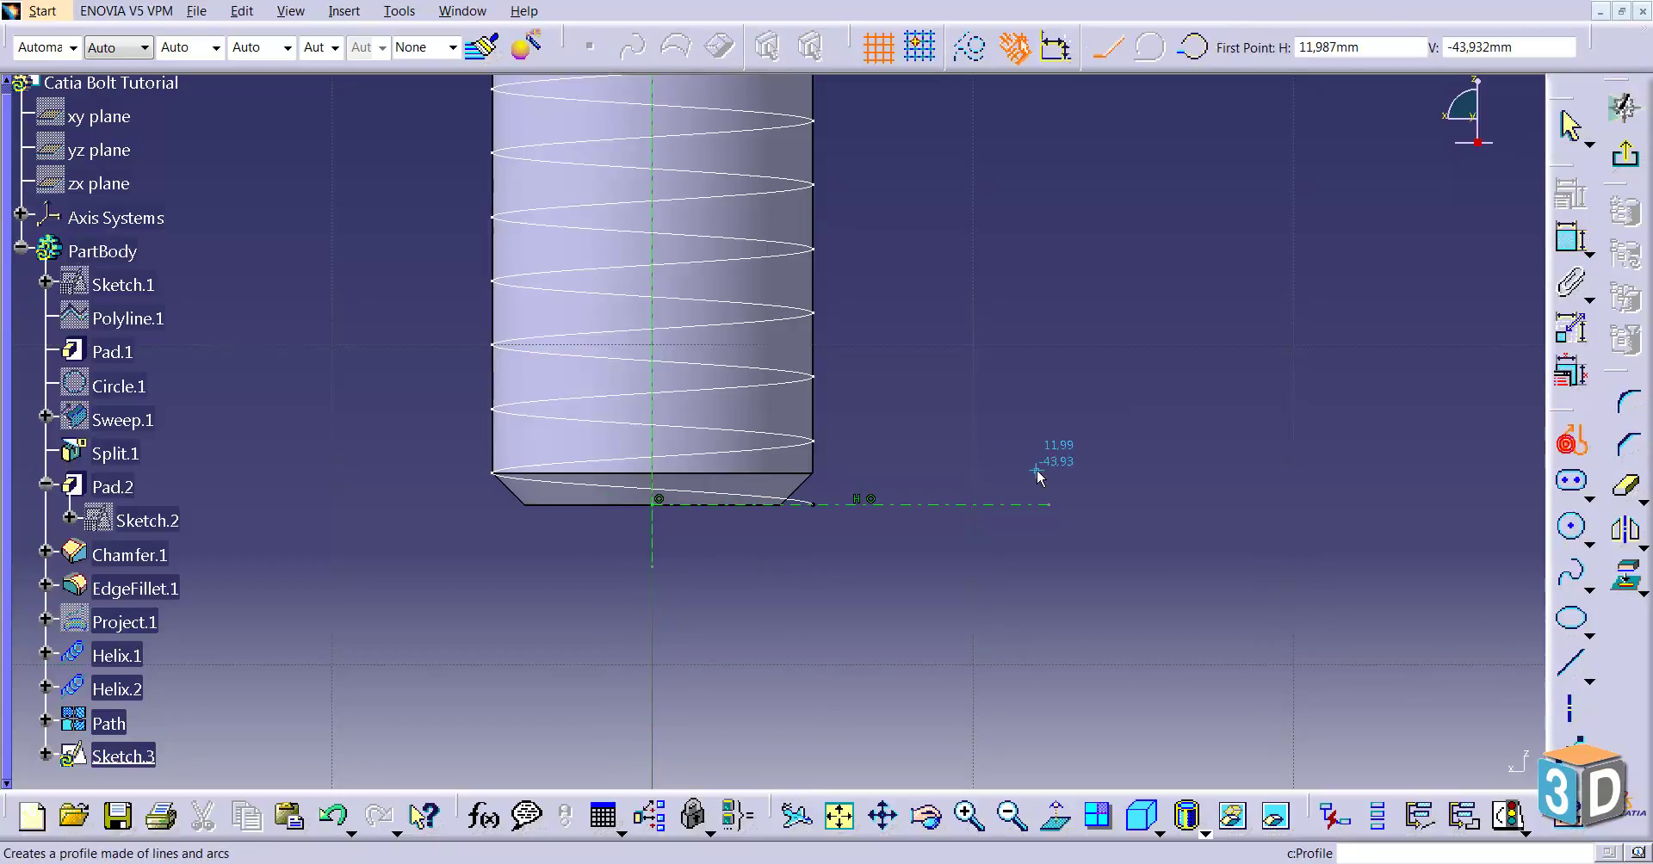
{"action": "left_click", "coordinate": [853, 502]}
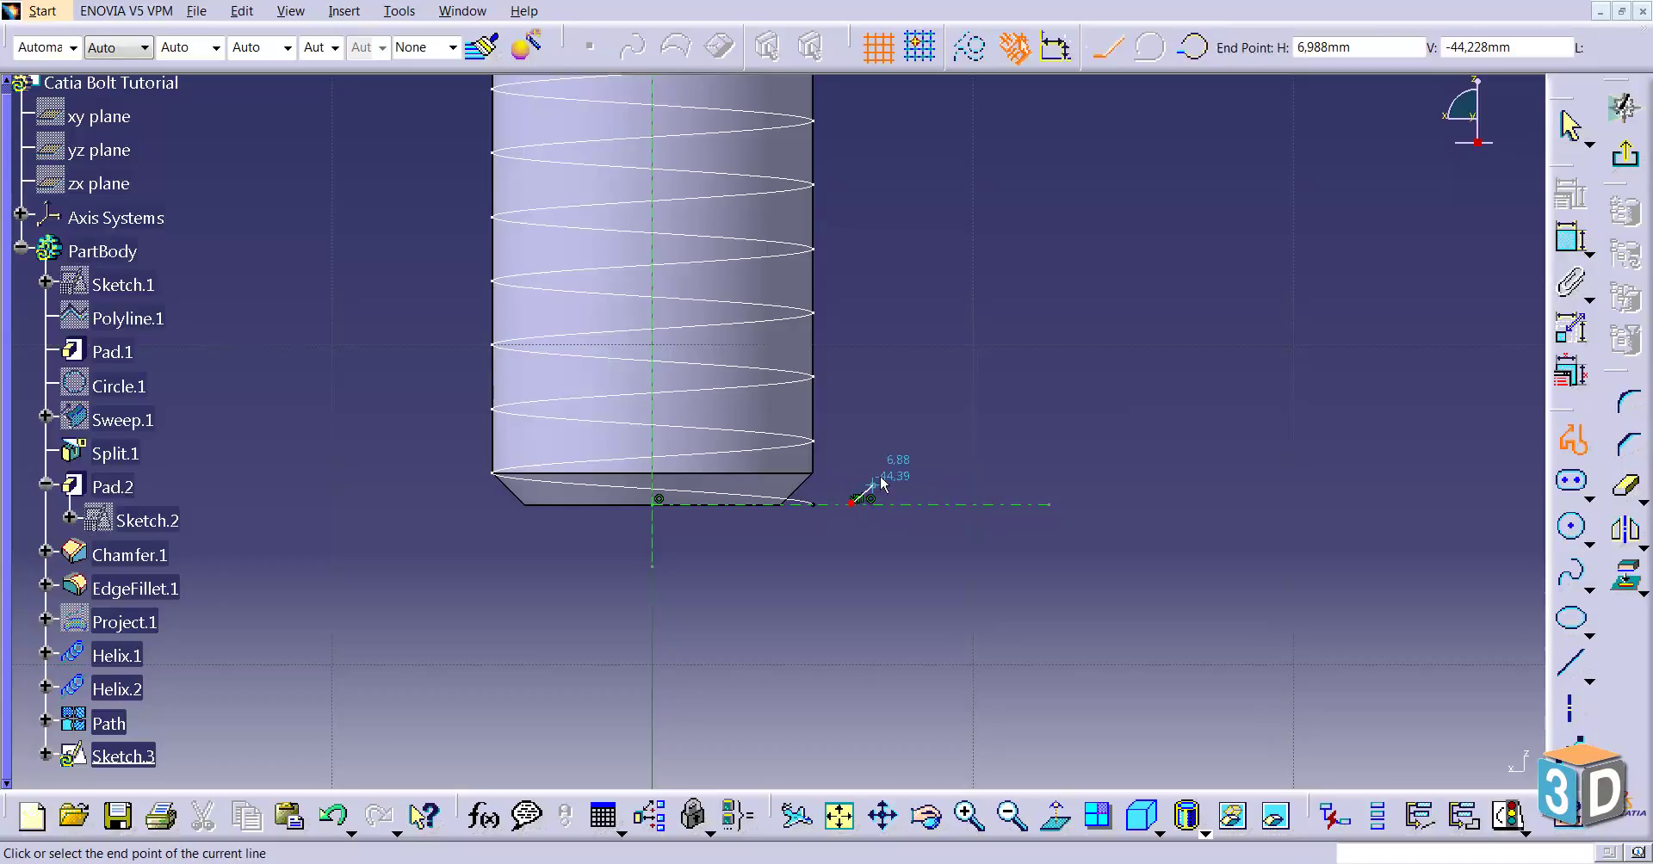
{"action": "double_click", "coordinate": [990, 452]}
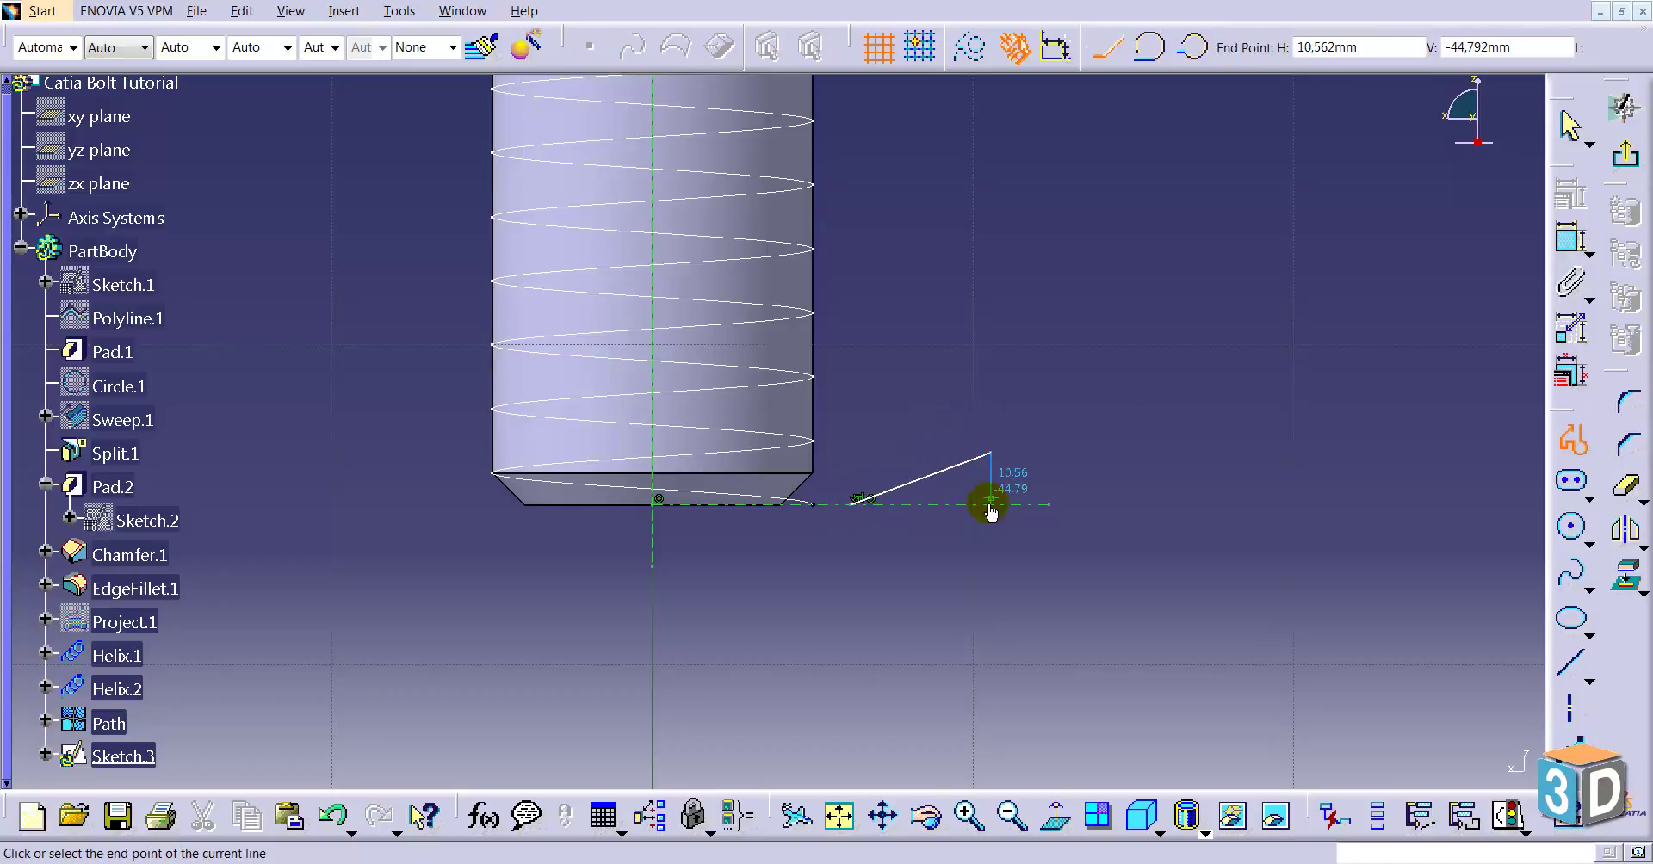
{"action": "left_click", "coordinate": [1064, 465]}
{"action": "left_click", "coordinate": [1625, 531]}
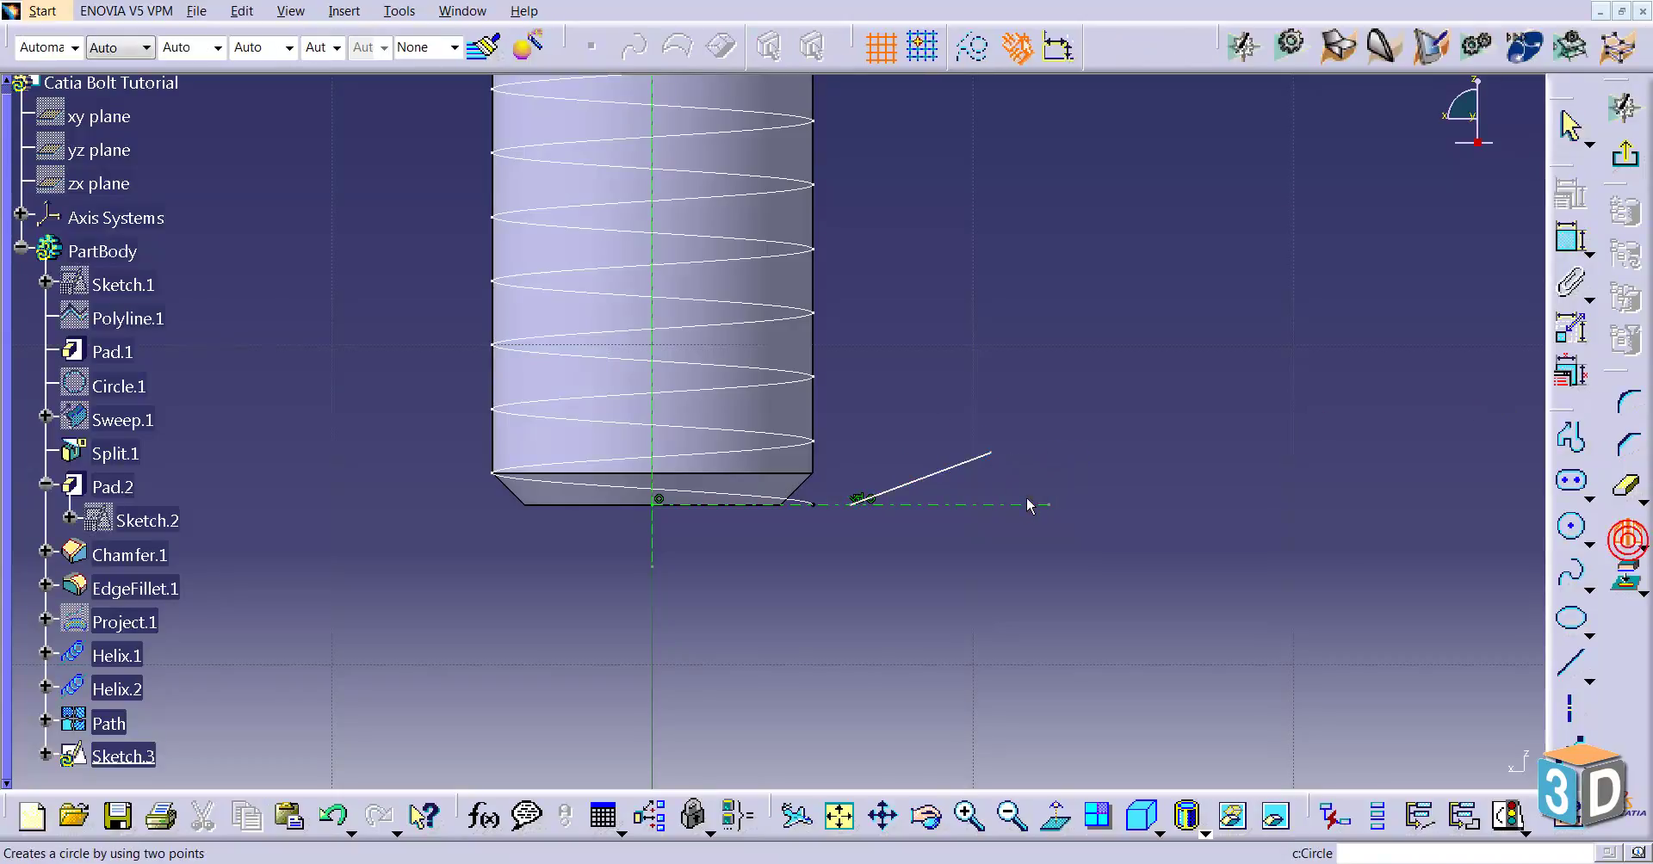
{"action": "left_click", "coordinate": [951, 476]}
{"action": "left_click", "coordinate": [951, 508]}
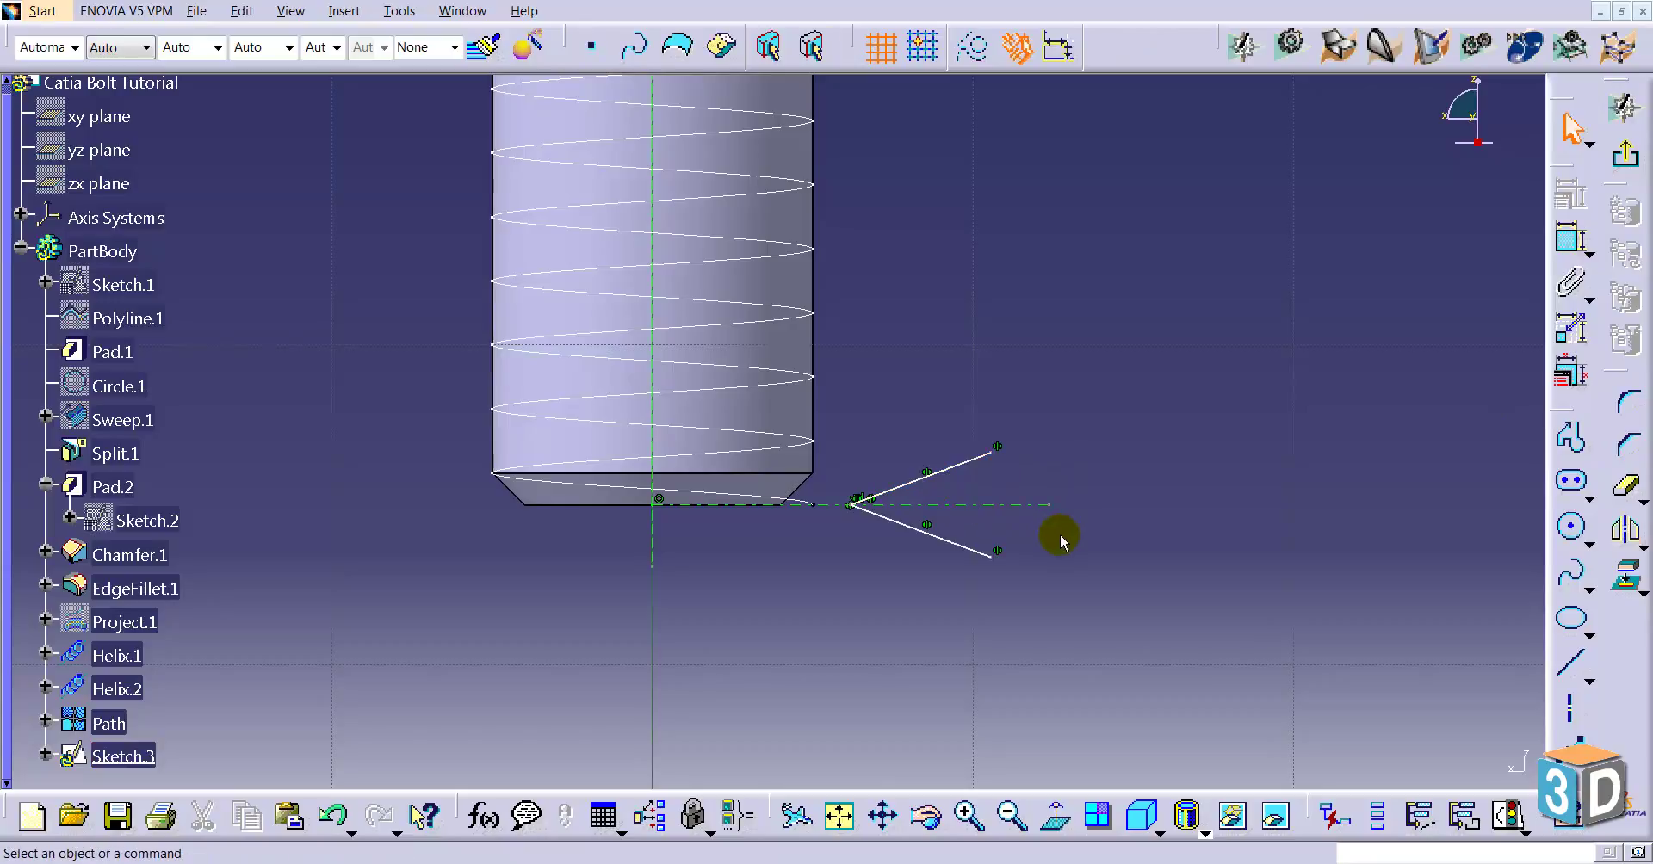
{"action": "left_click", "coordinate": [1572, 439]}
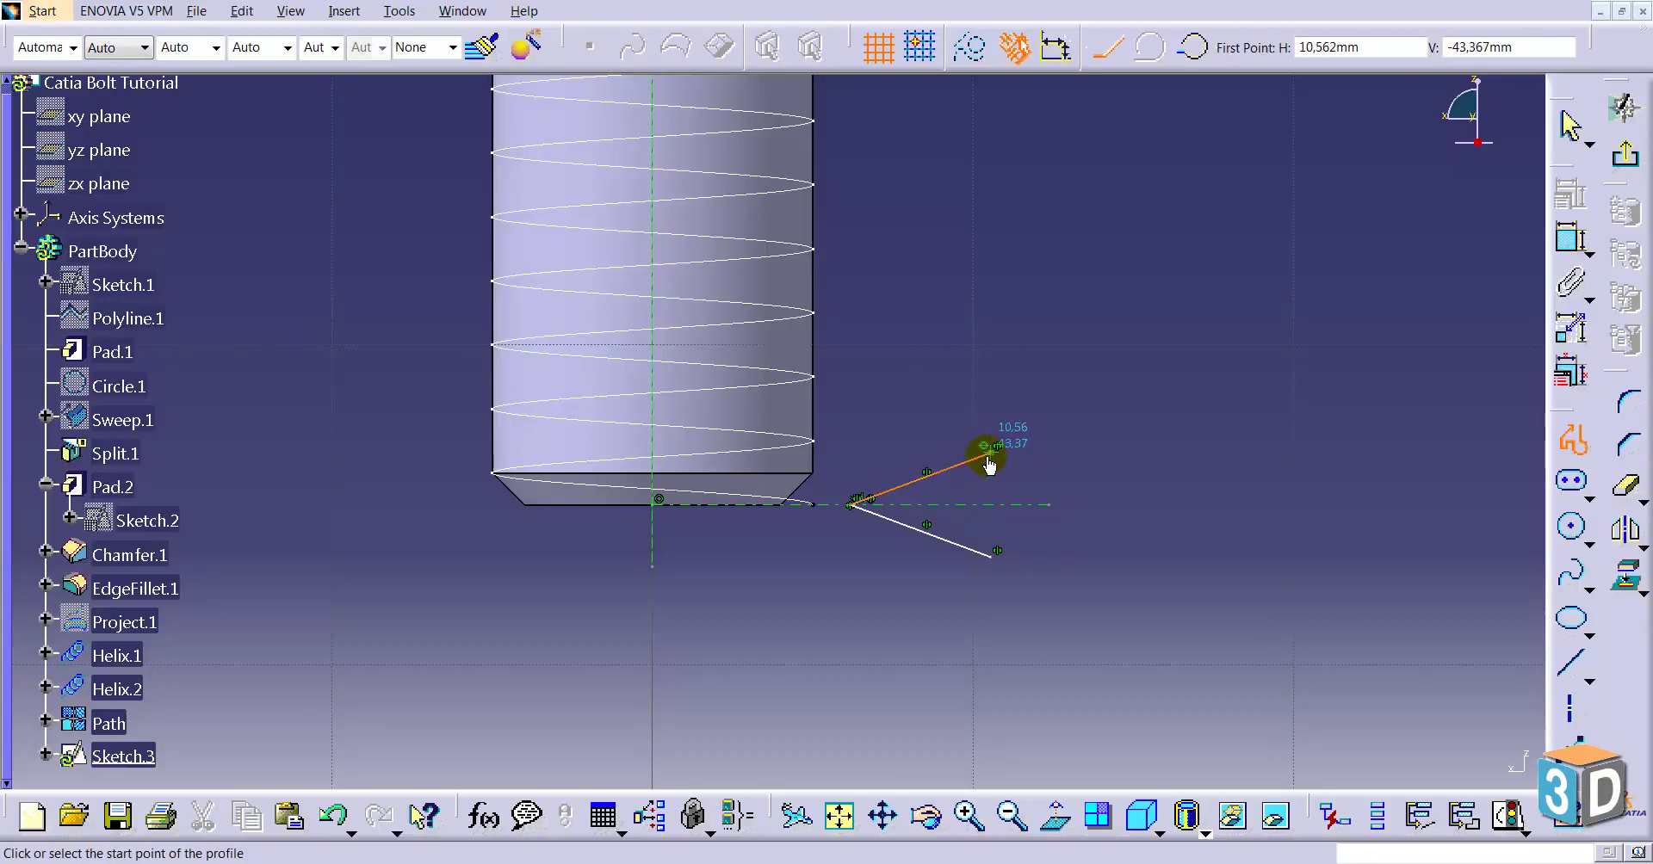
{"action": "left_click", "coordinate": [994, 454]}
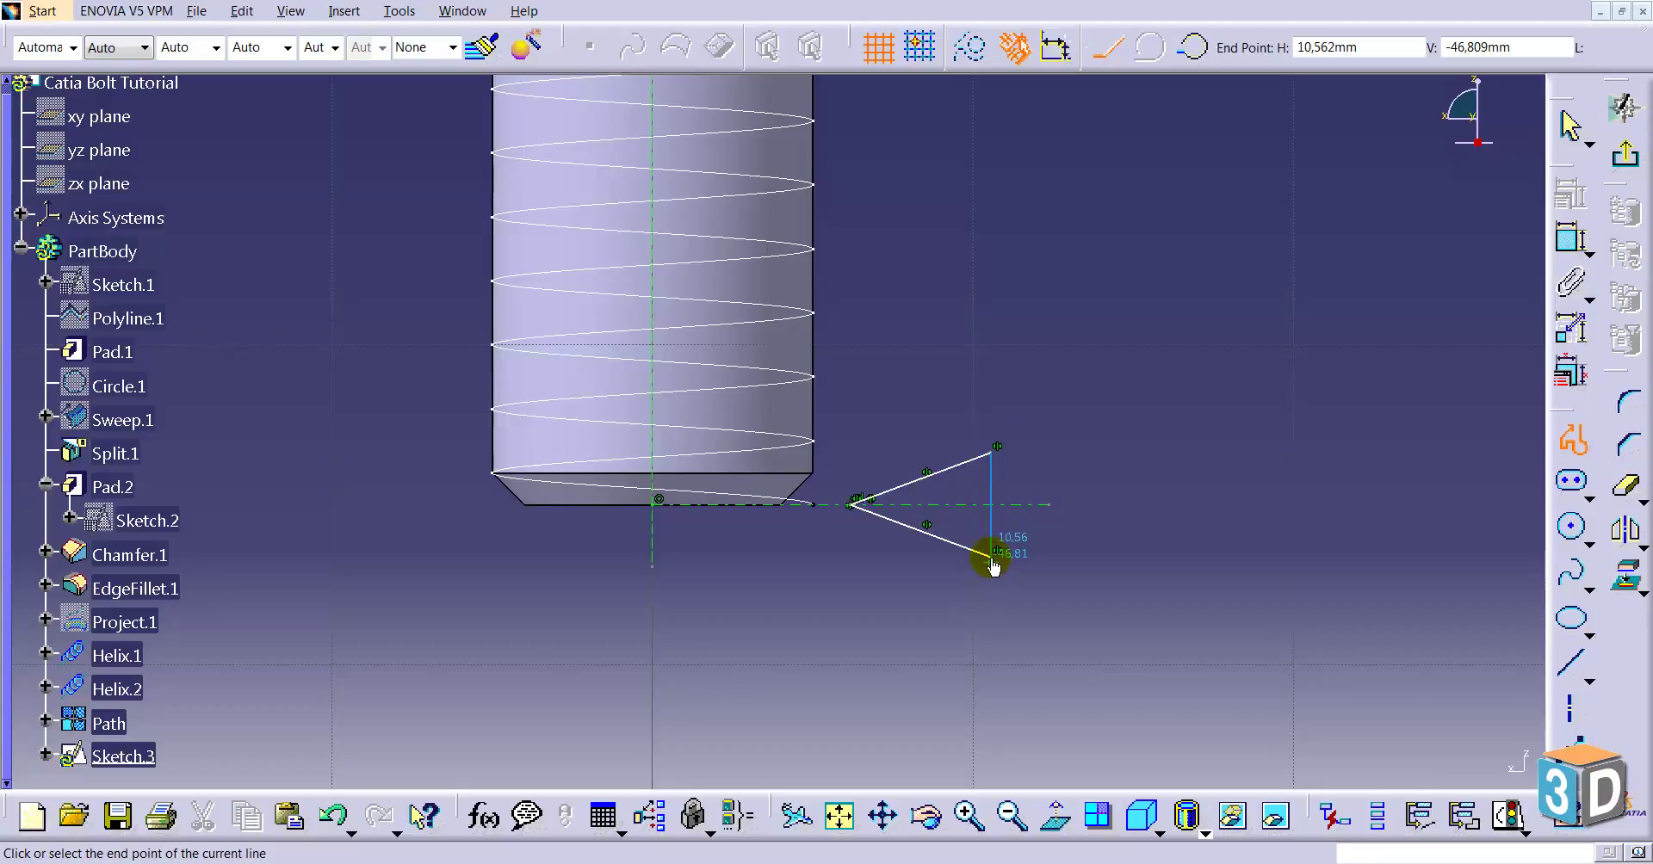
{"action": "left_click", "coordinate": [992, 555]}
{"action": "key", "text": "Escape"}
- Add an angle dimension between the triangle's two slanted edges
{"action": "left_click", "coordinate": [1572, 243]}
{"action": "left_click", "coordinate": [938, 474]}
{"action": "left_click", "coordinate": [947, 546]}
{"action": "left_click", "coordinate": [1093, 521]}
- Set the triangle's apex angle to 59° and its width dimension to 1.73
{"action": "double_click", "coordinate": [1095, 520]}
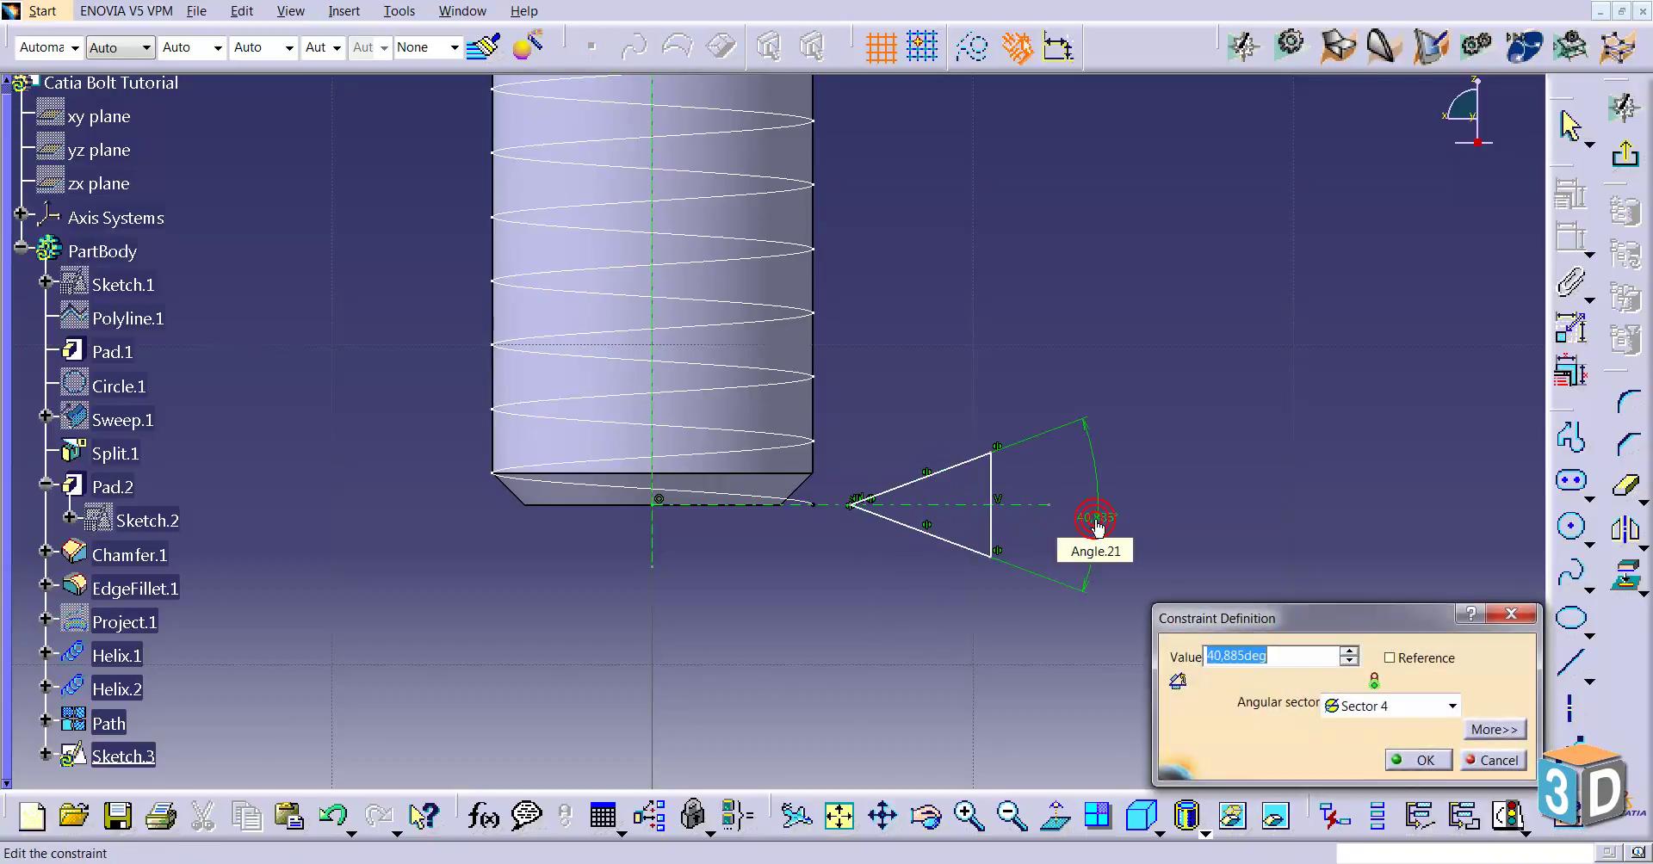
{"action": "key", "text": "Return"}
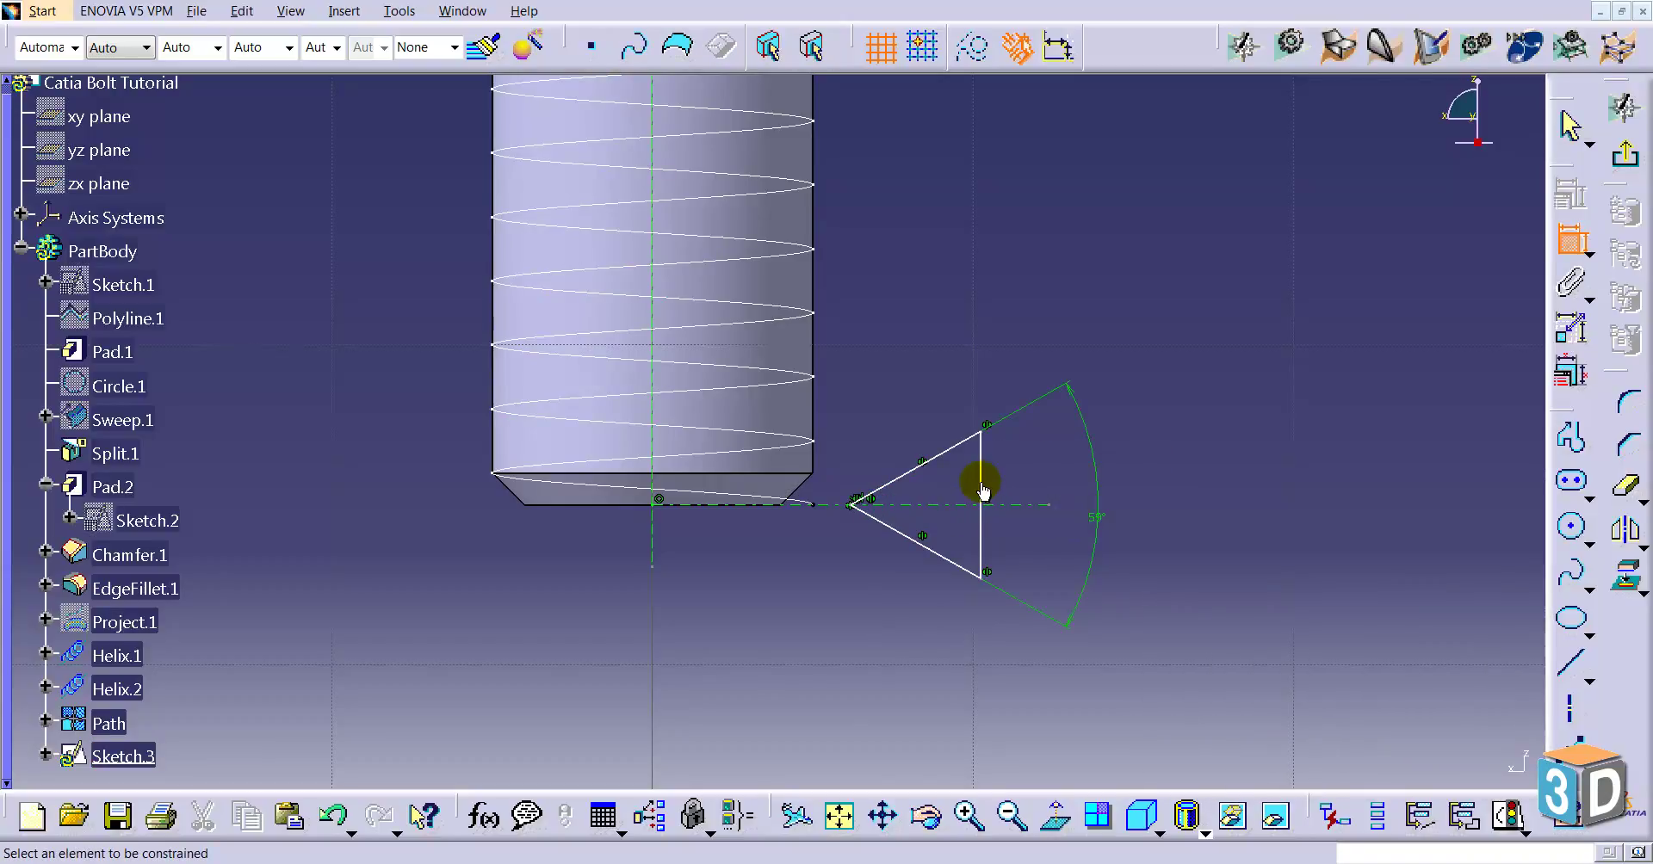
{"action": "left_click", "coordinate": [981, 489]}
{"action": "left_click", "coordinate": [853, 505]}
{"action": "left_click", "coordinate": [899, 607]}
{"action": "double_click", "coordinate": [901, 608]}
{"action": "type", "text": "1.73"}
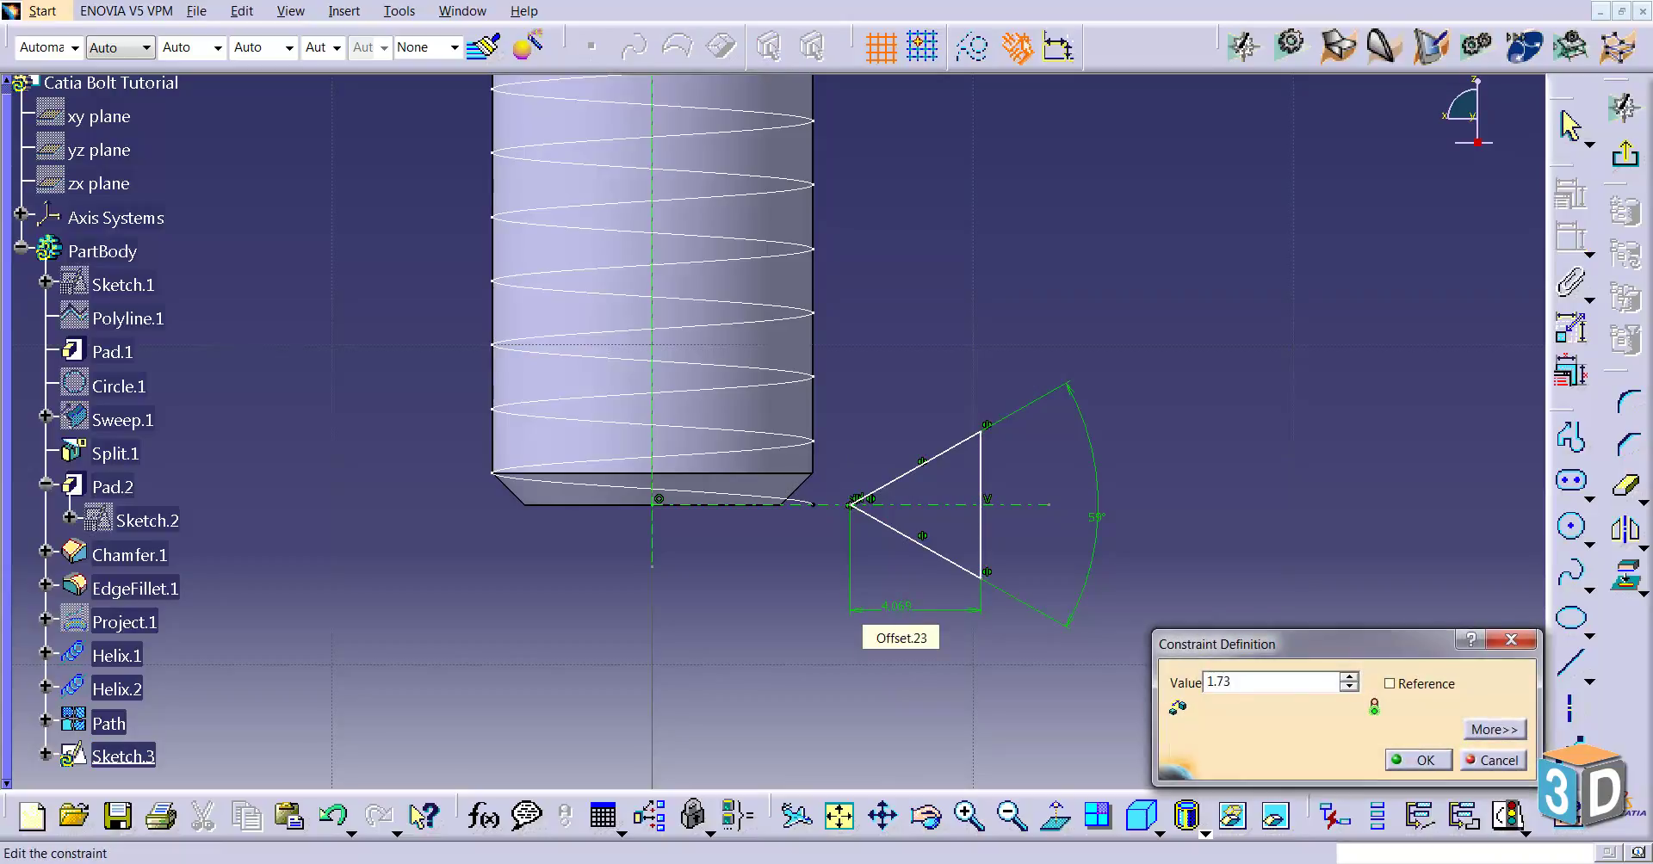
{"action": "key", "text": "Return"}
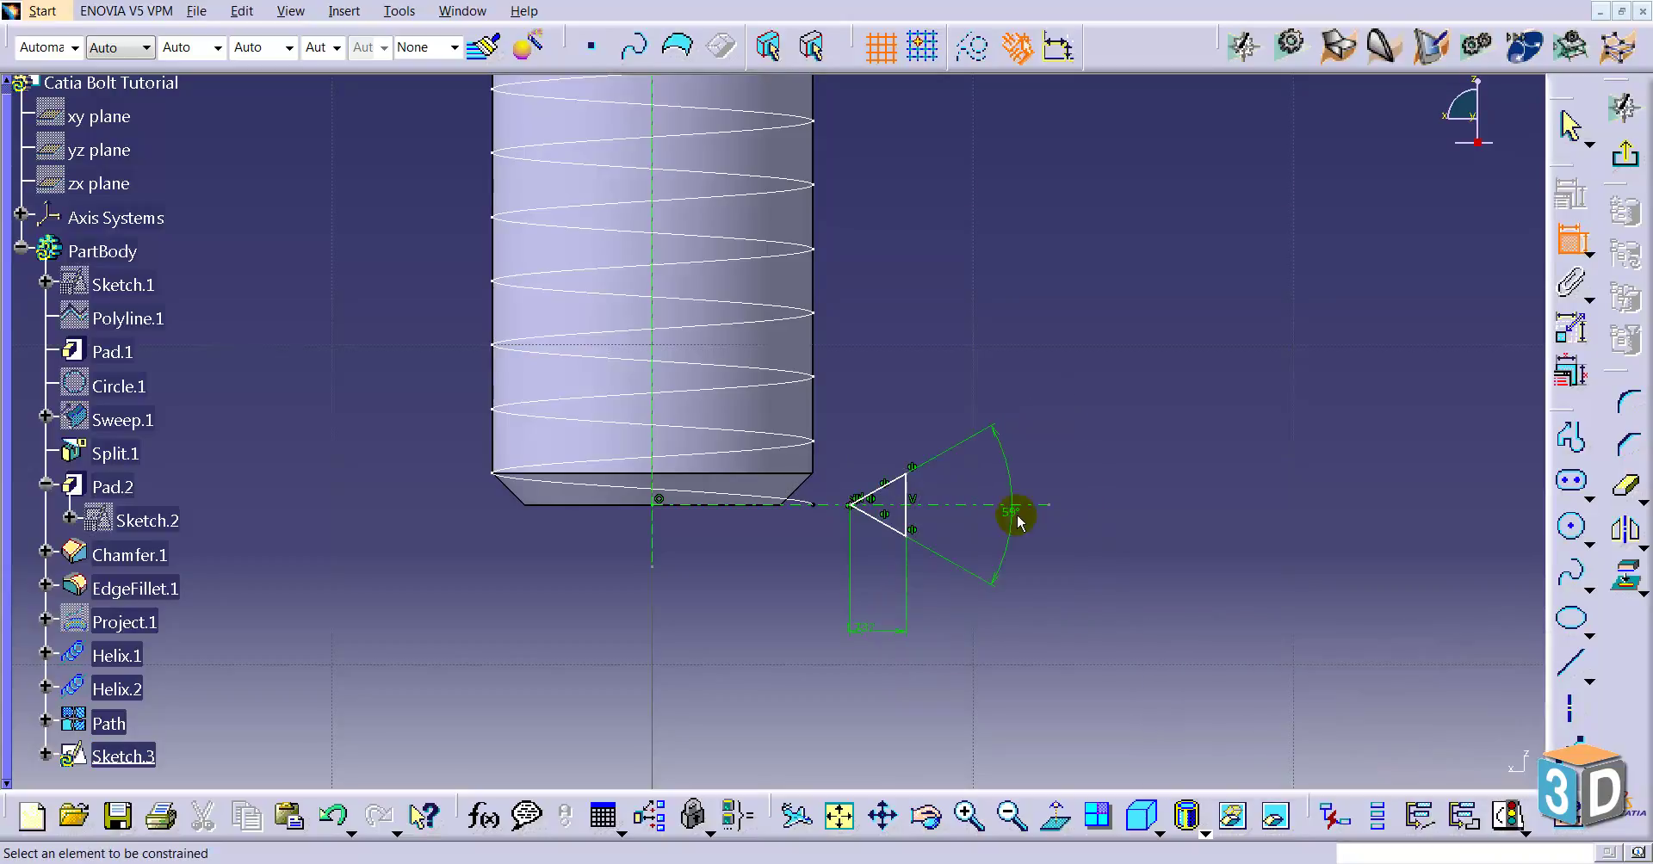
- Draw a vertical axis line through the thread triangle
{"action": "mouse_move", "coordinate": [922, 535]}
{"action": "middle_mouse_down"}
{"action": "mouse_move", "coordinate": [1054, 473]}
{"action": "mouse_move", "coordinate": [920, 276]}
{"action": "middle_mouse_up"}
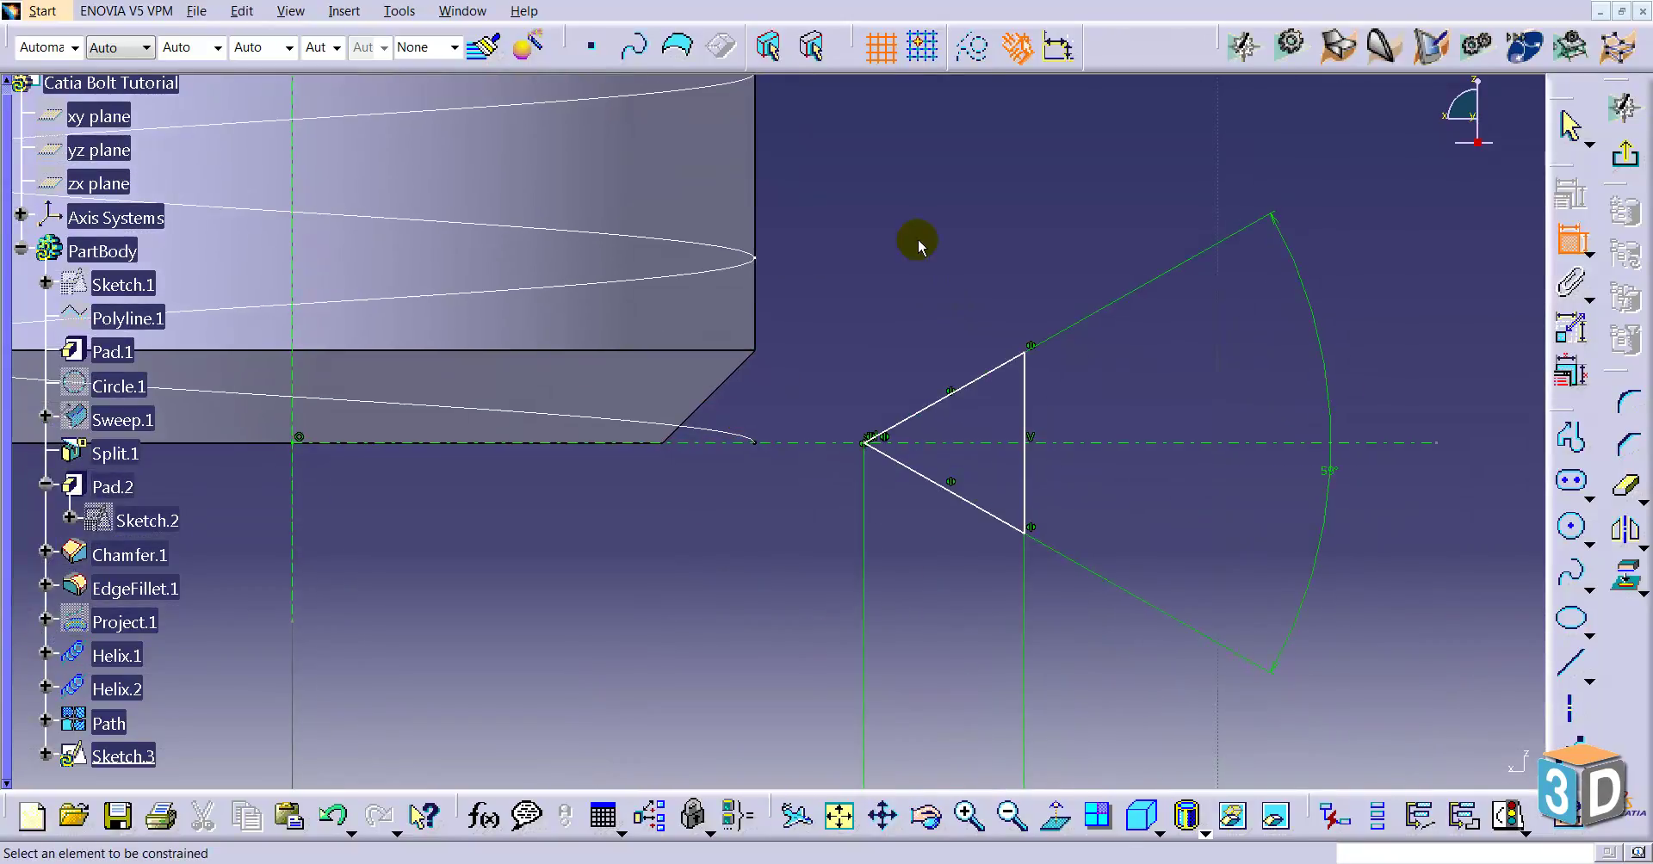
{"action": "left_click", "coordinate": [1569, 708]}
{"action": "left_click", "coordinate": [943, 401]}
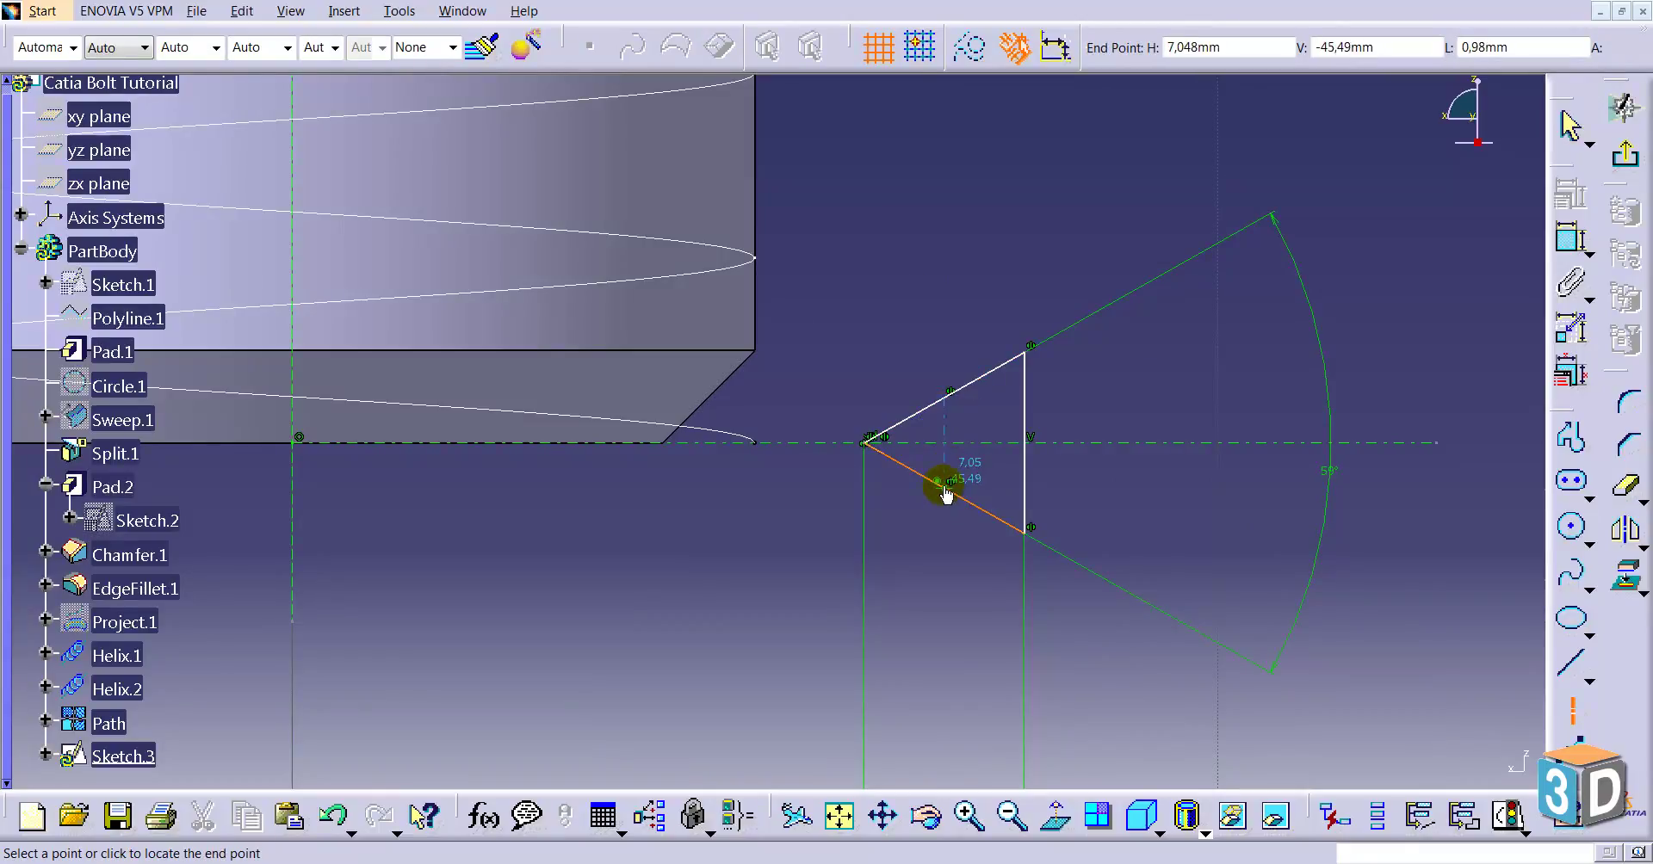
{"action": "left_click", "coordinate": [944, 491]}
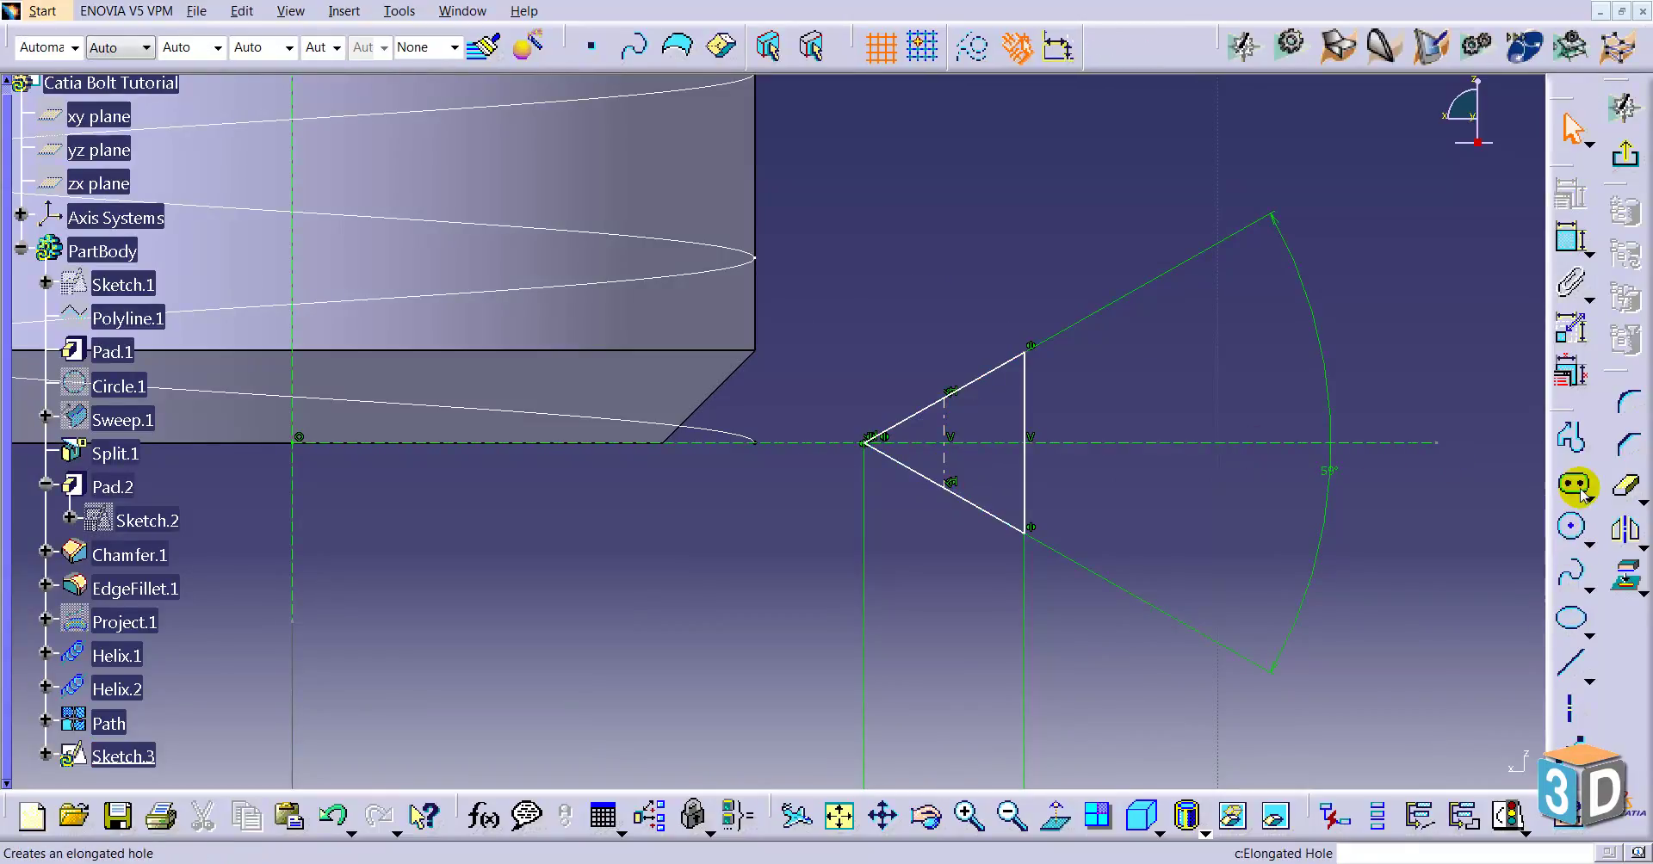
- Make the triangle's apex coincident with the point on the bolt edge
{"action": "left_click", "coordinate": [1568, 243]}
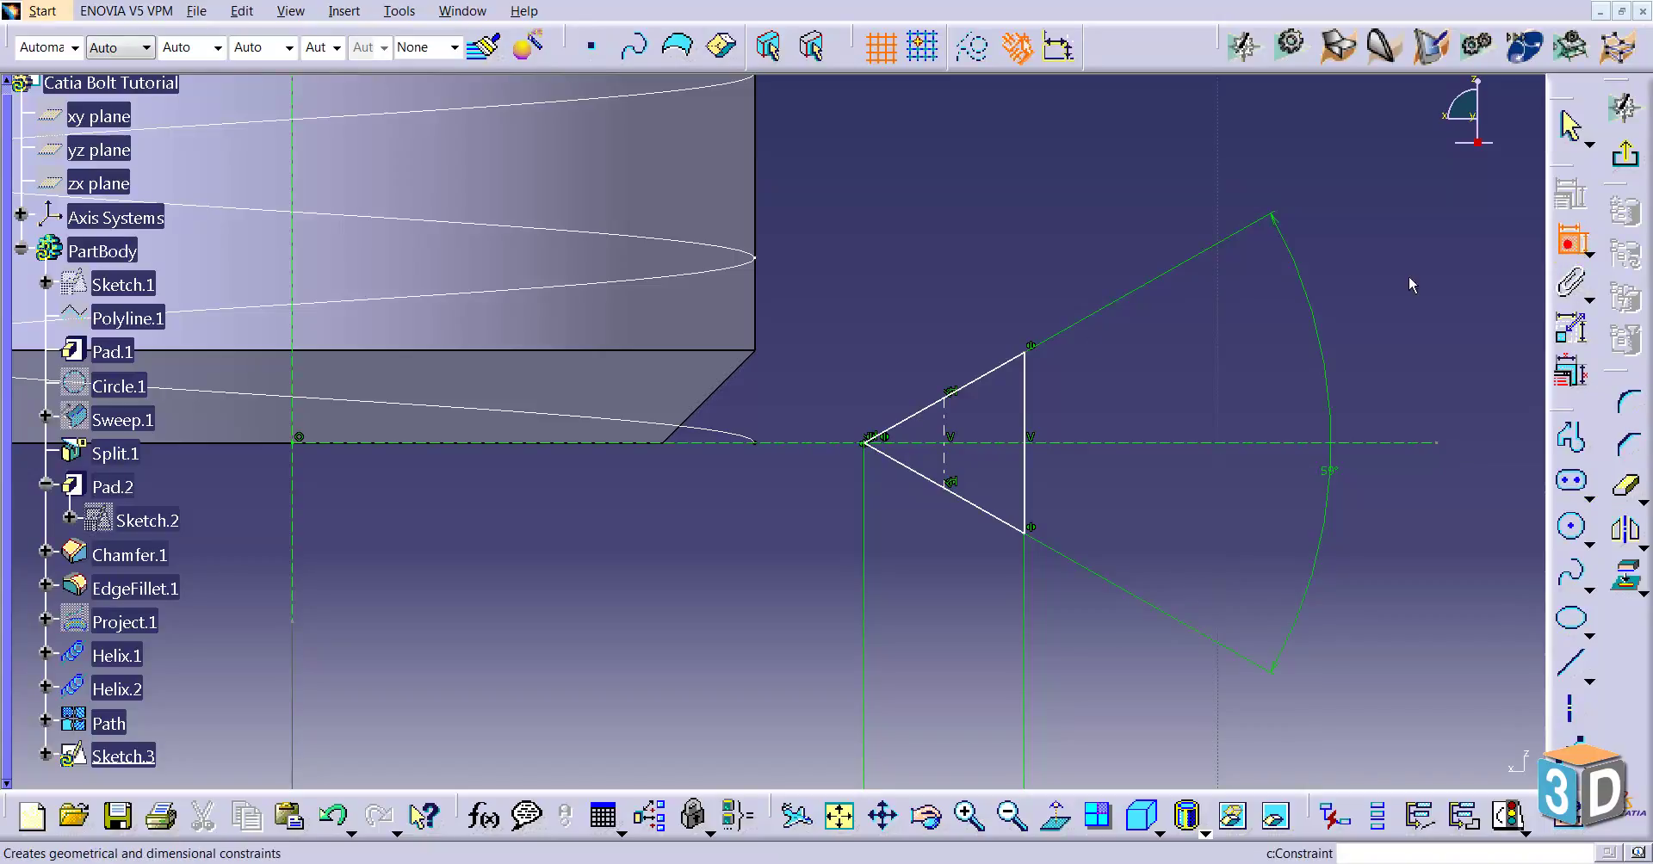
{"action": "left_click", "coordinate": [947, 436]}
{"action": "left_click", "coordinate": [757, 441]}
{"action": "right_click", "coordinate": [898, 275]}
{"action": "left_click", "coordinate": [932, 392]}
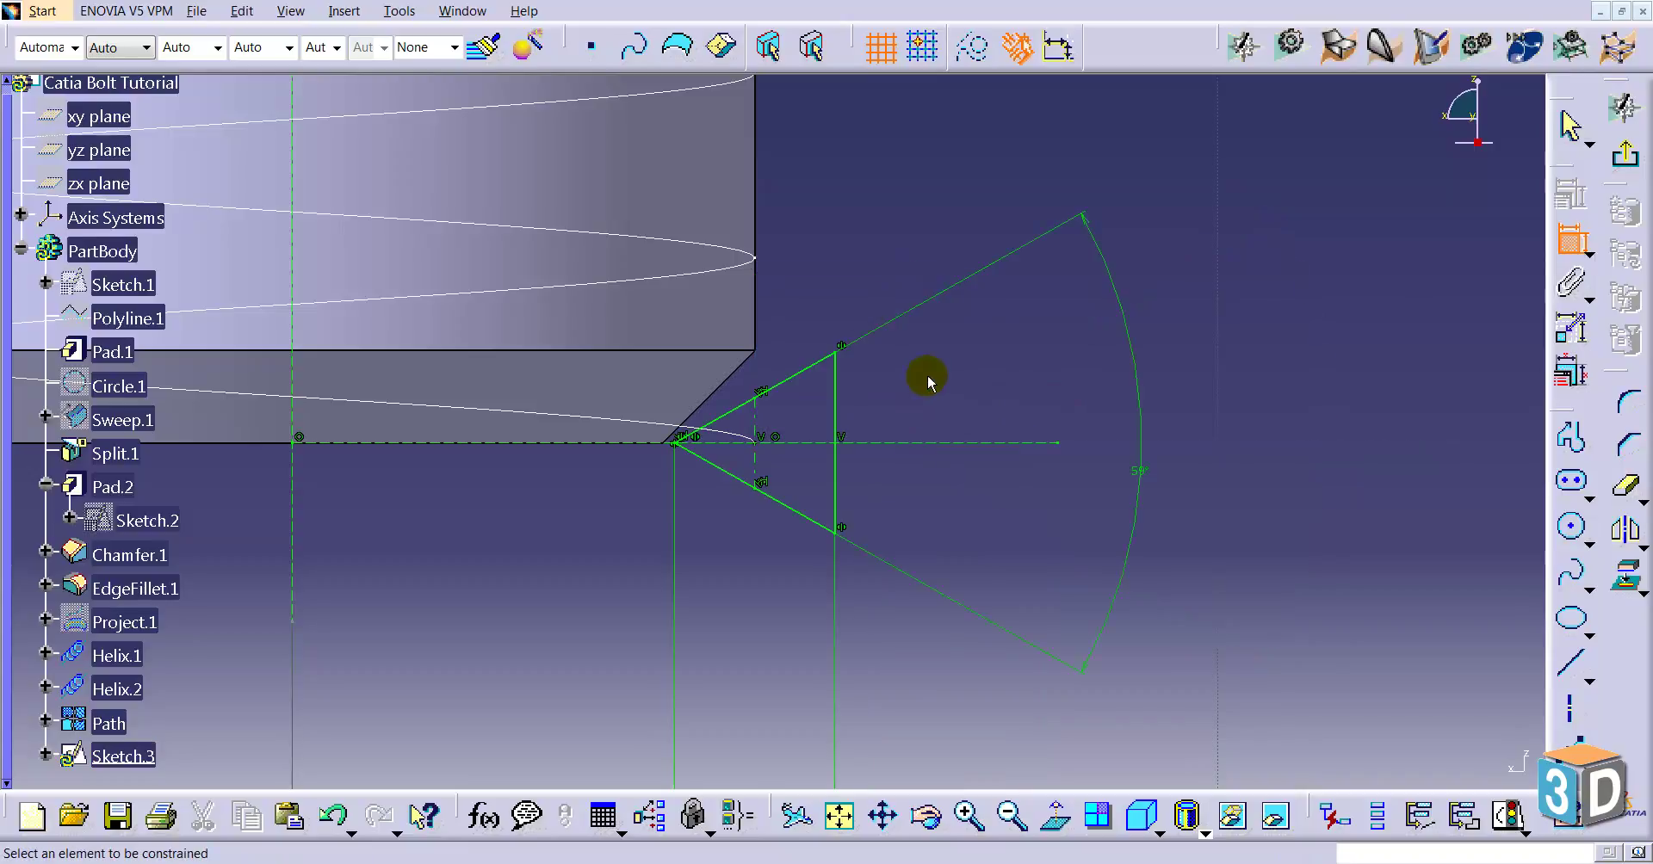
{"action": "right_click", "coordinate": [877, 258]}
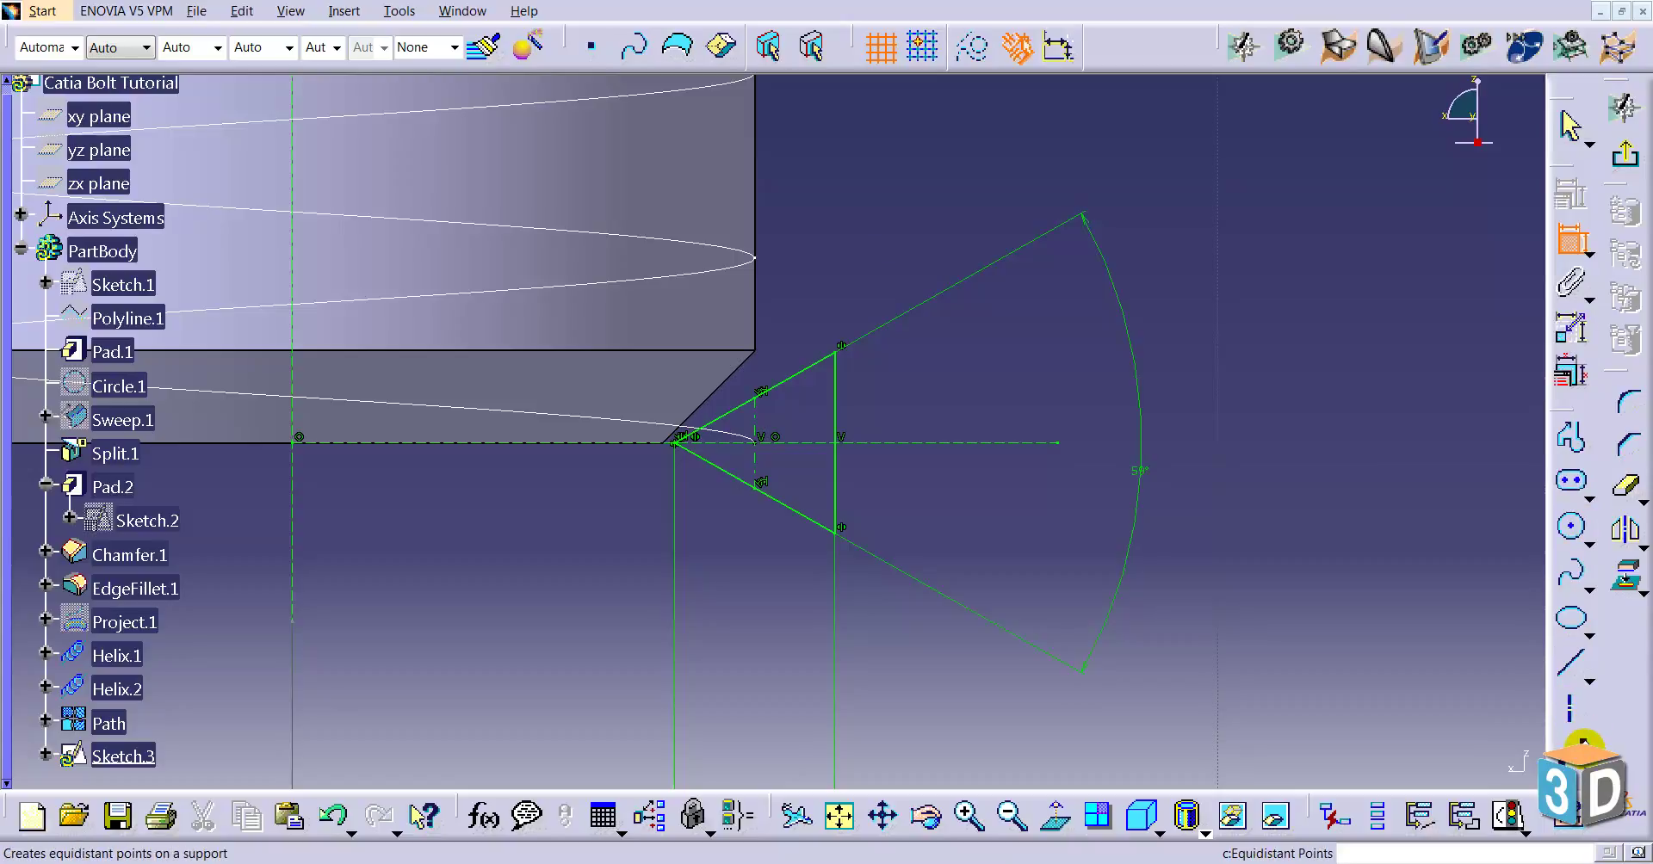
- Place a point on the axis near the apex, dimensioned 4.513 from the centreline
{"action": "left_click", "coordinate": [1589, 756]}
{"action": "left_click", "coordinate": [1455, 788]}
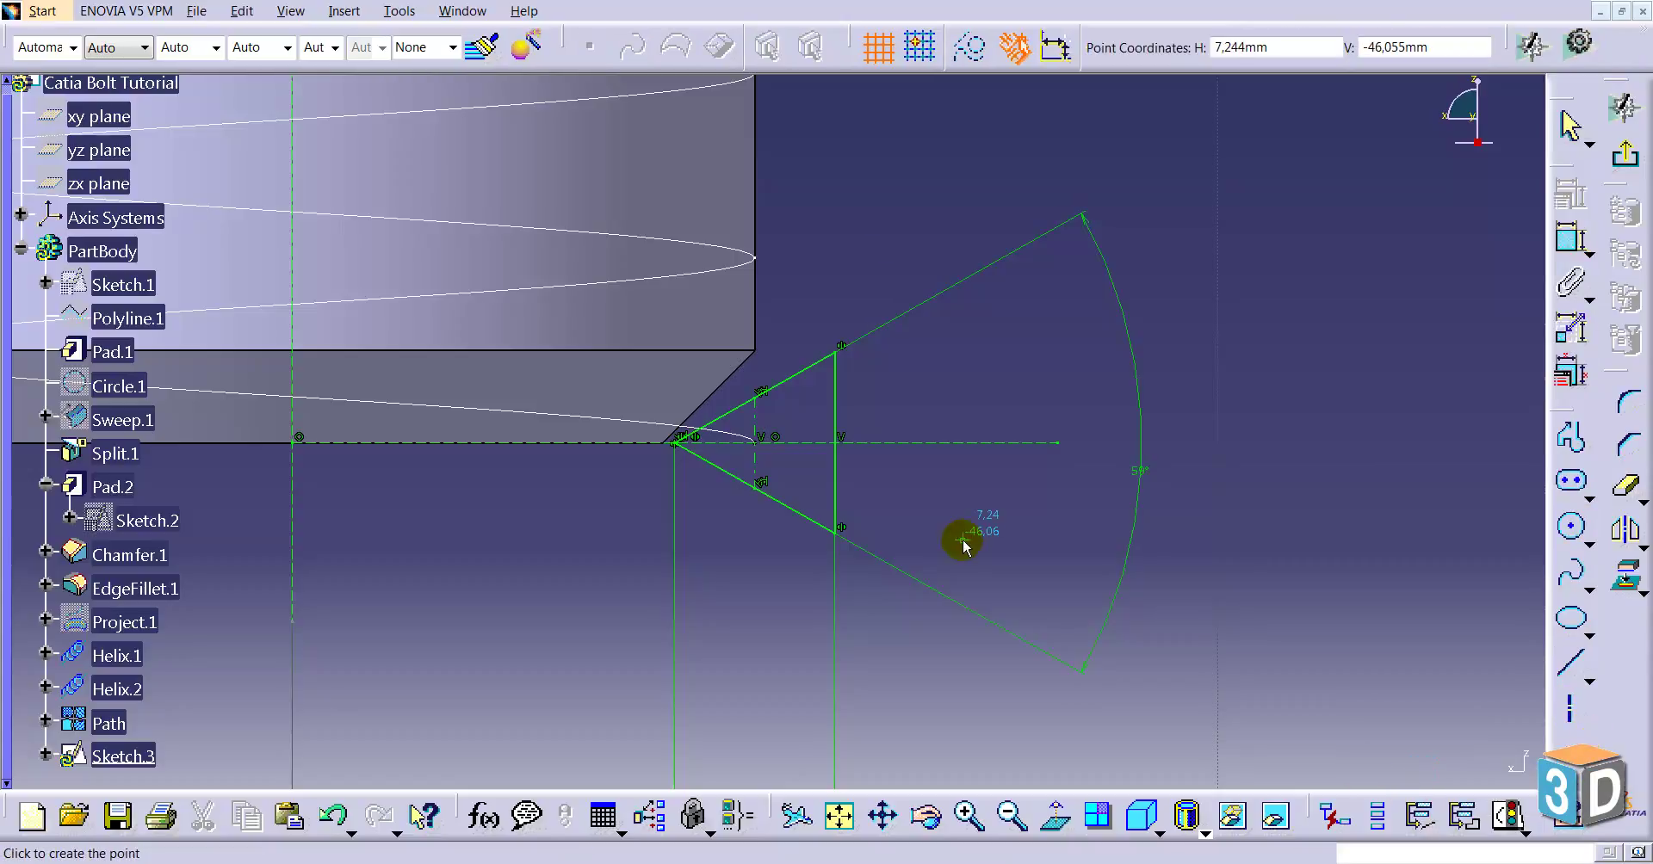
{"action": "left_click", "coordinate": [720, 439]}
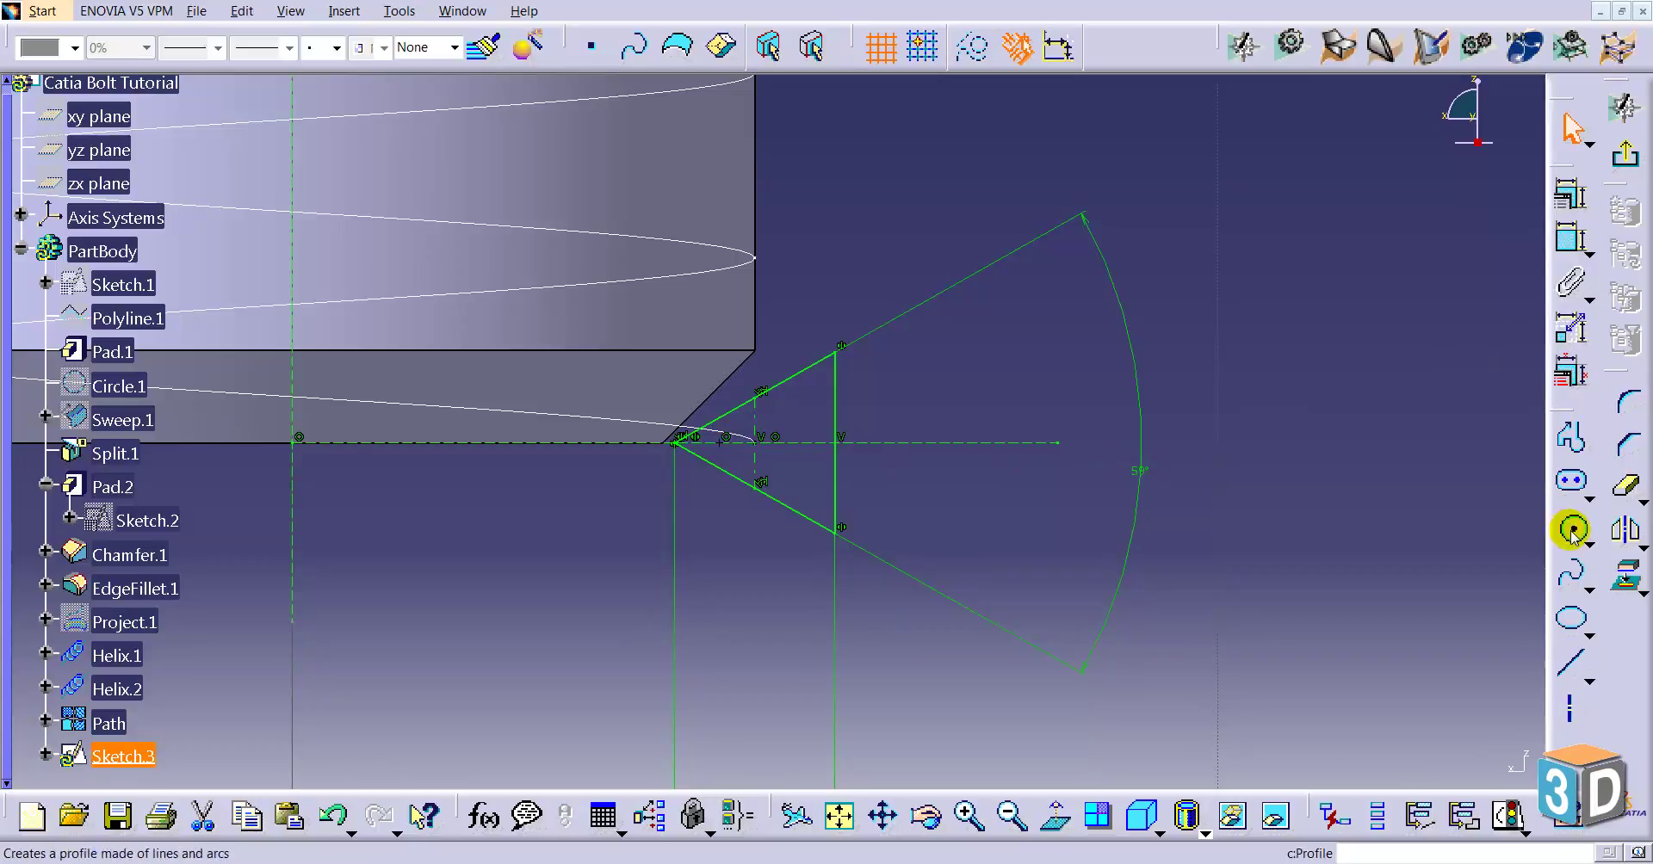
{"action": "left_click", "coordinate": [1570, 241]}
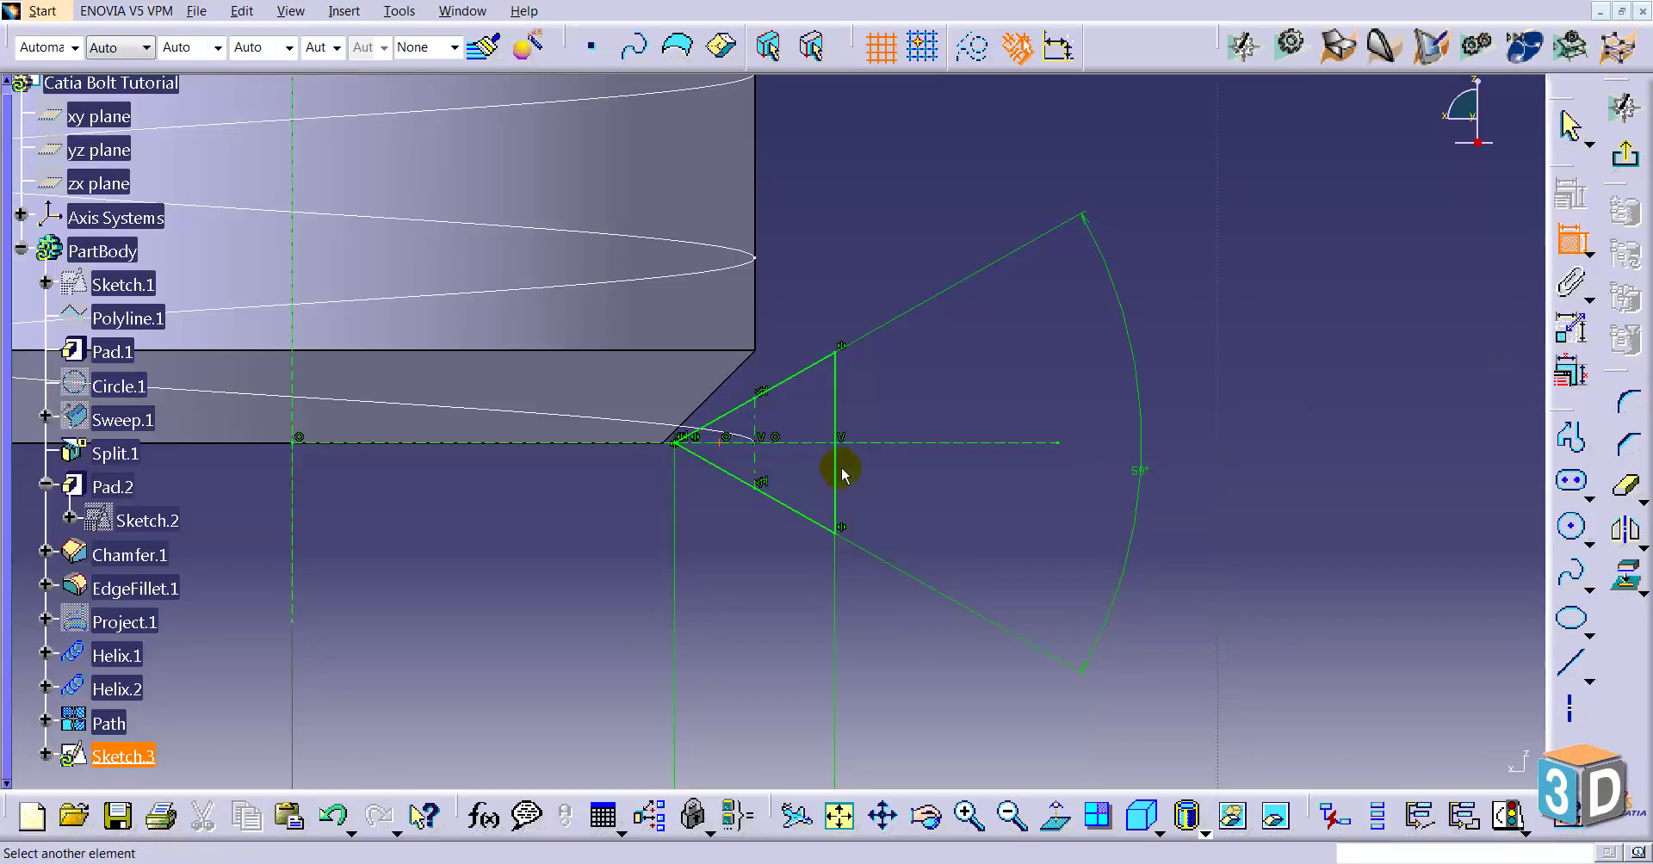
{"action": "left_click", "coordinate": [287, 540]}
{"action": "left_click", "coordinate": [478, 540]}
{"action": "double_click", "coordinate": [479, 537]}
{"action": "type", "text": "4.51"}
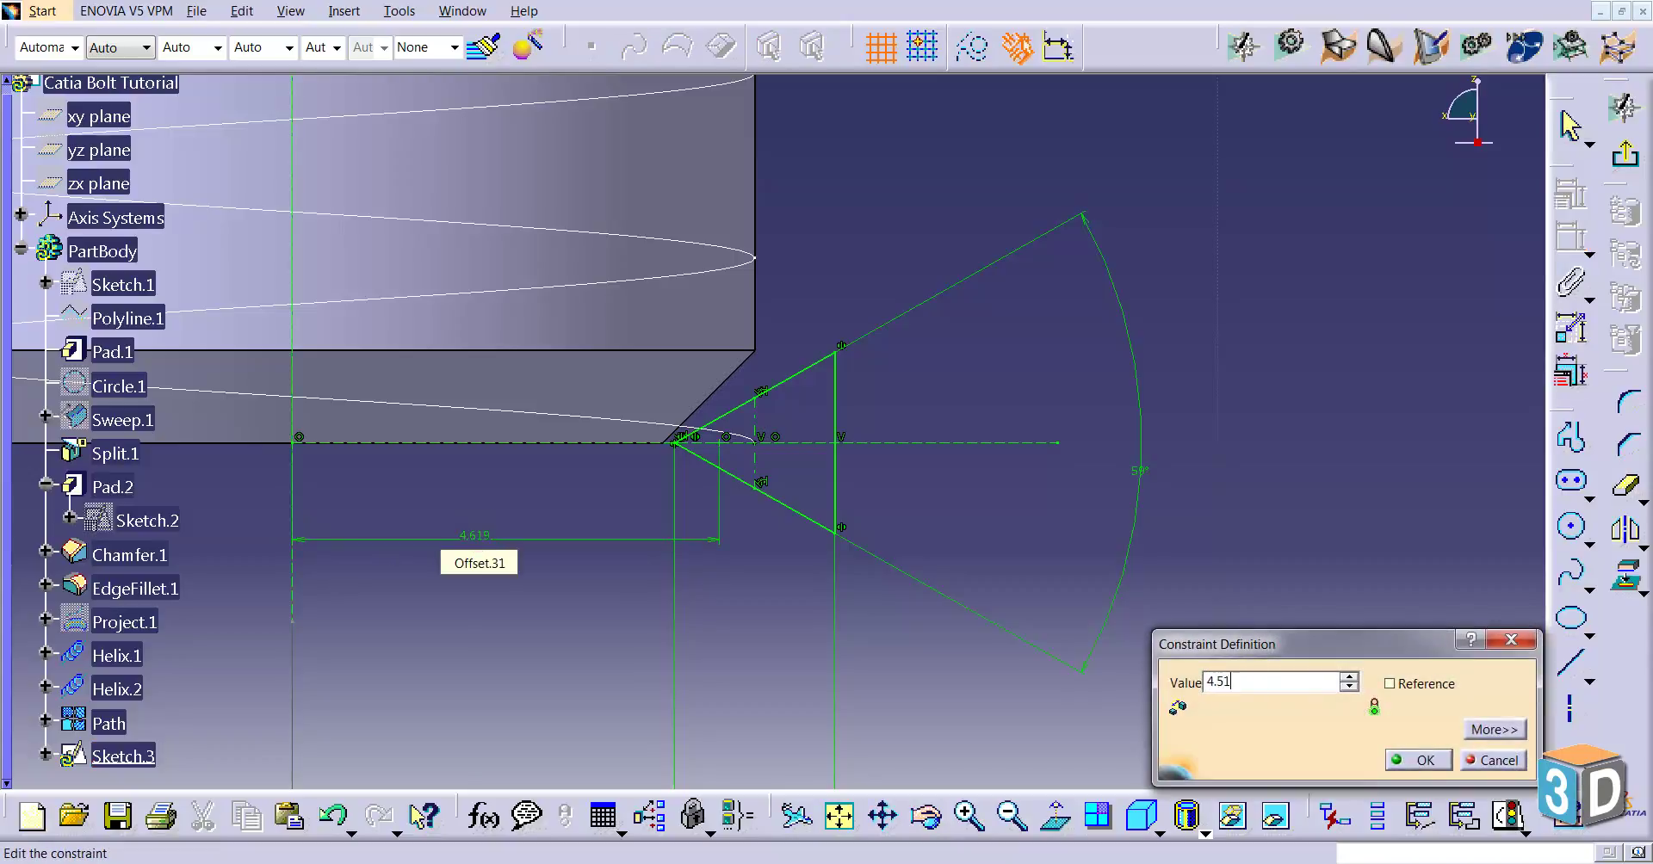
{"action": "type", "text": "3mm"}
{"action": "key", "text": "Return"}
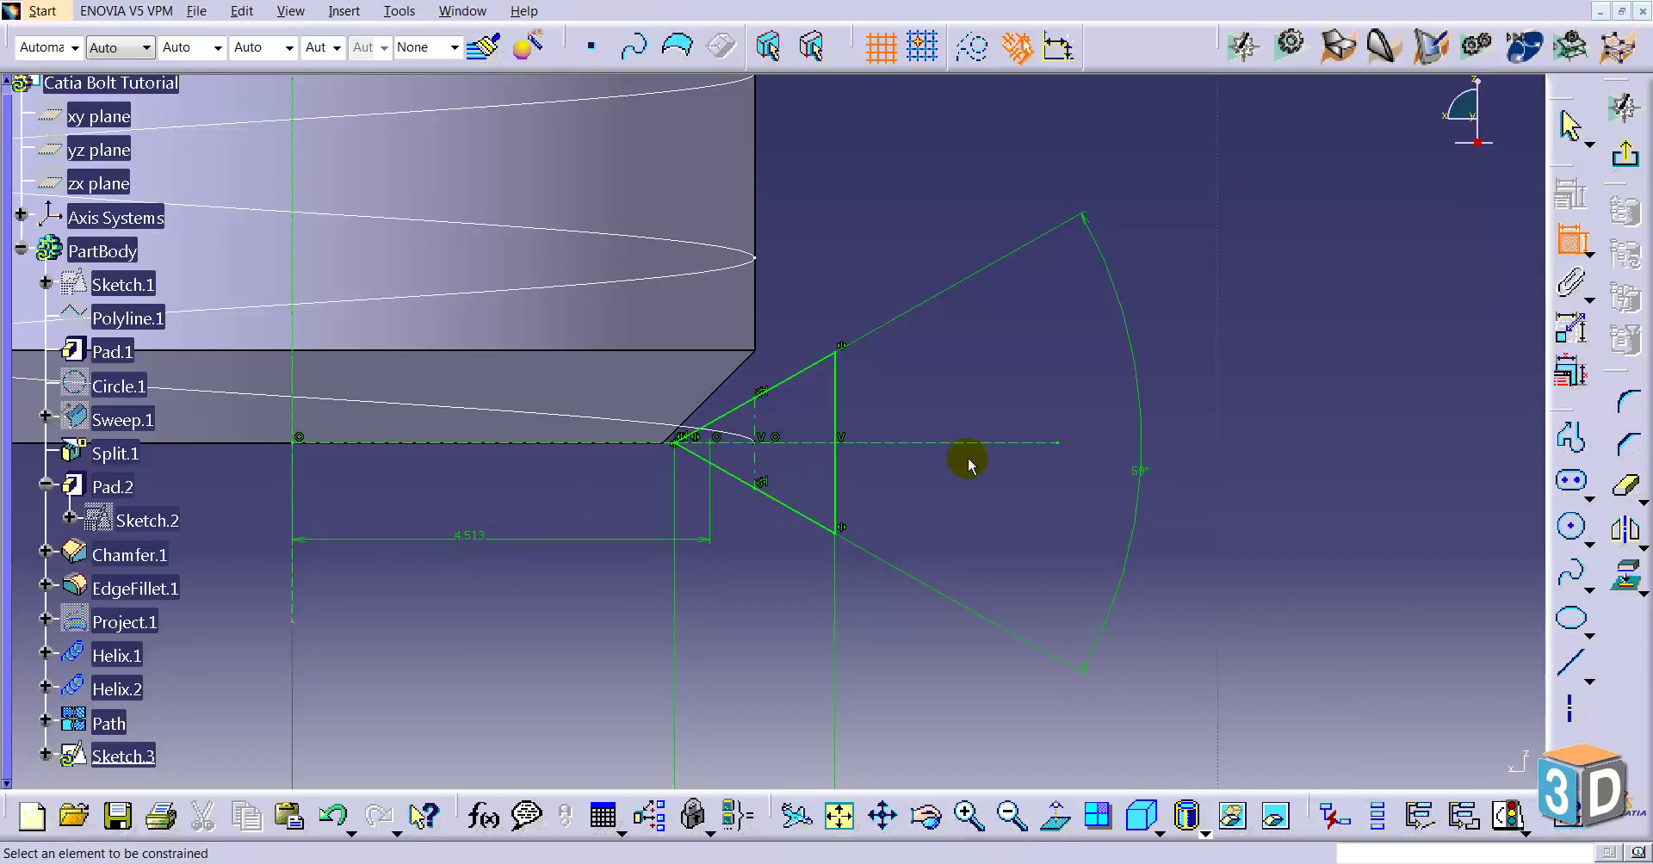
{"action": "left_click", "coordinate": [1571, 526]}
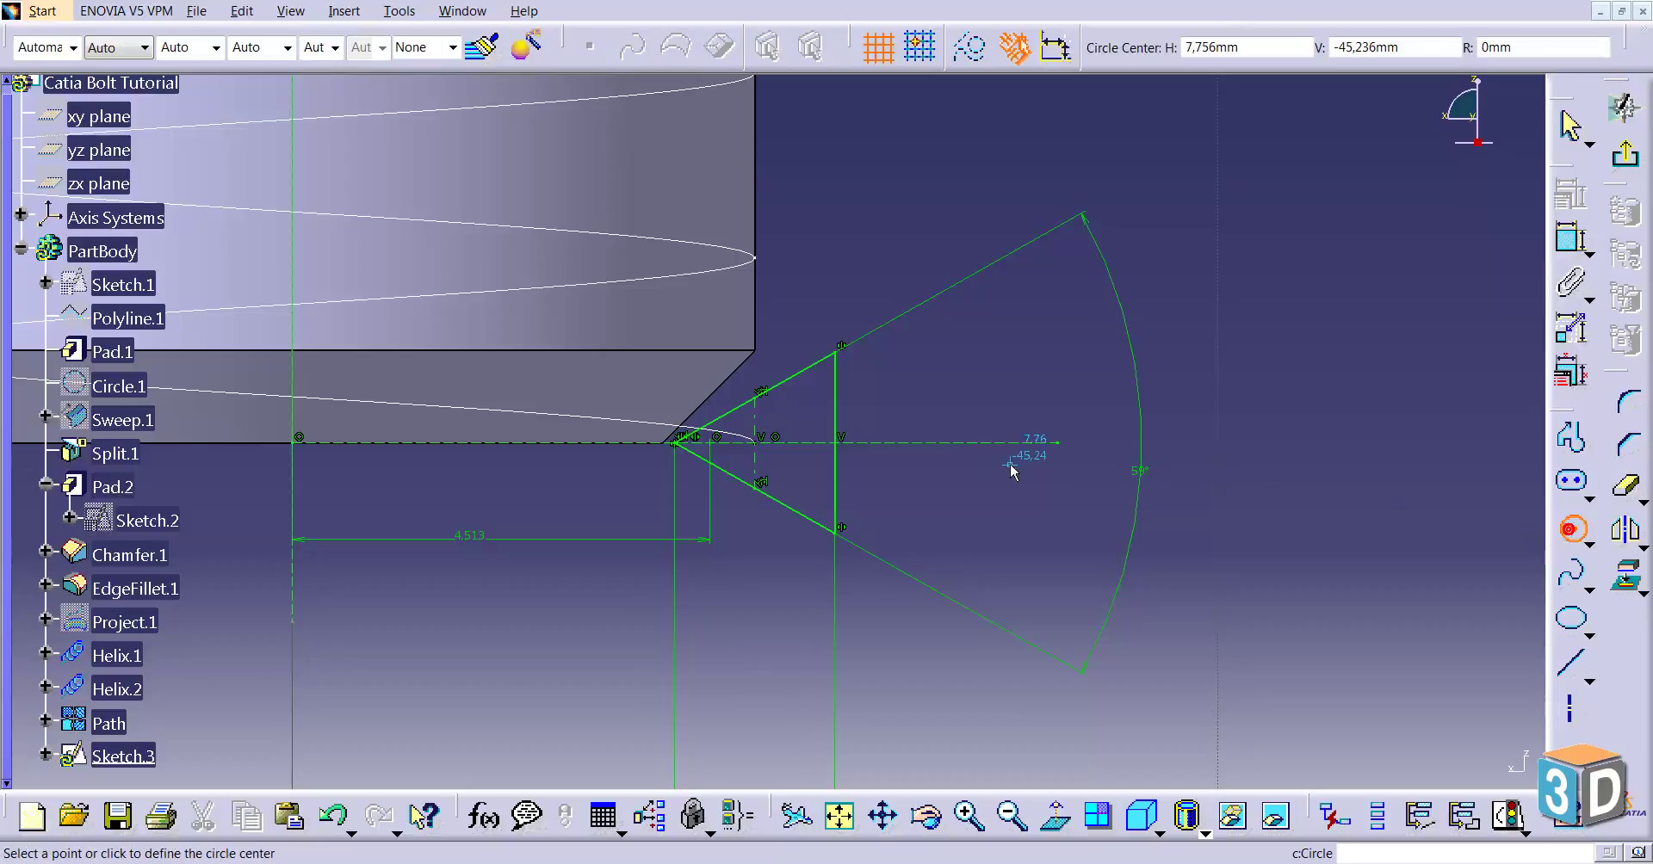
- Draw a small circle centred on the new point, tangent to the triangle's slanted sides
{"action": "left_click", "coordinate": [792, 444]}
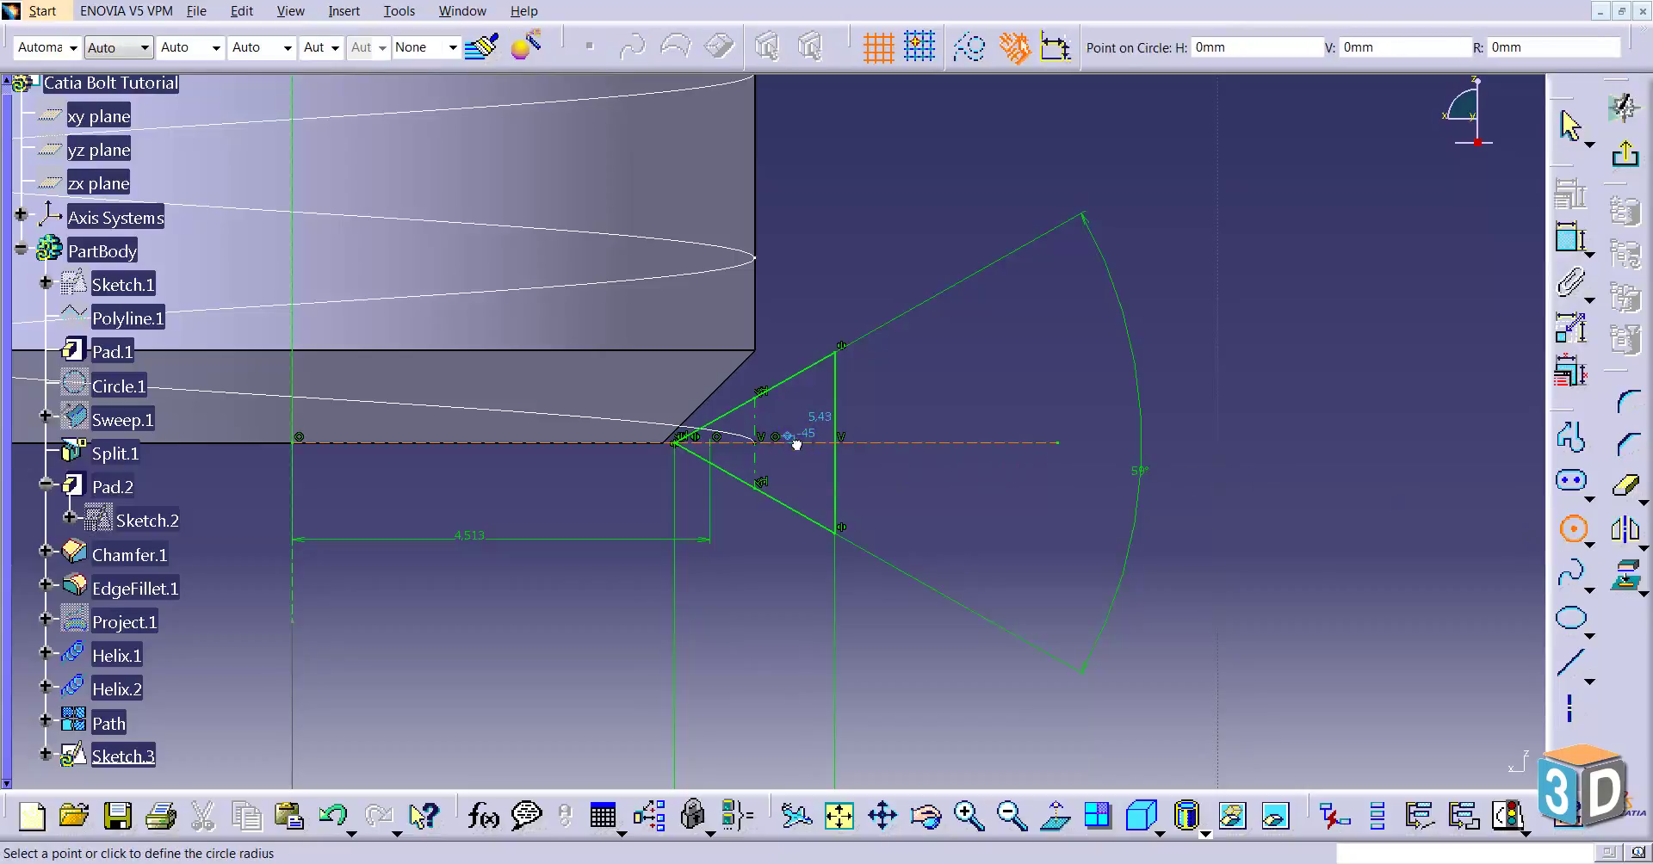
{"action": "left_click", "coordinate": [711, 451]}
{"action": "left_click", "coordinate": [1571, 241]}
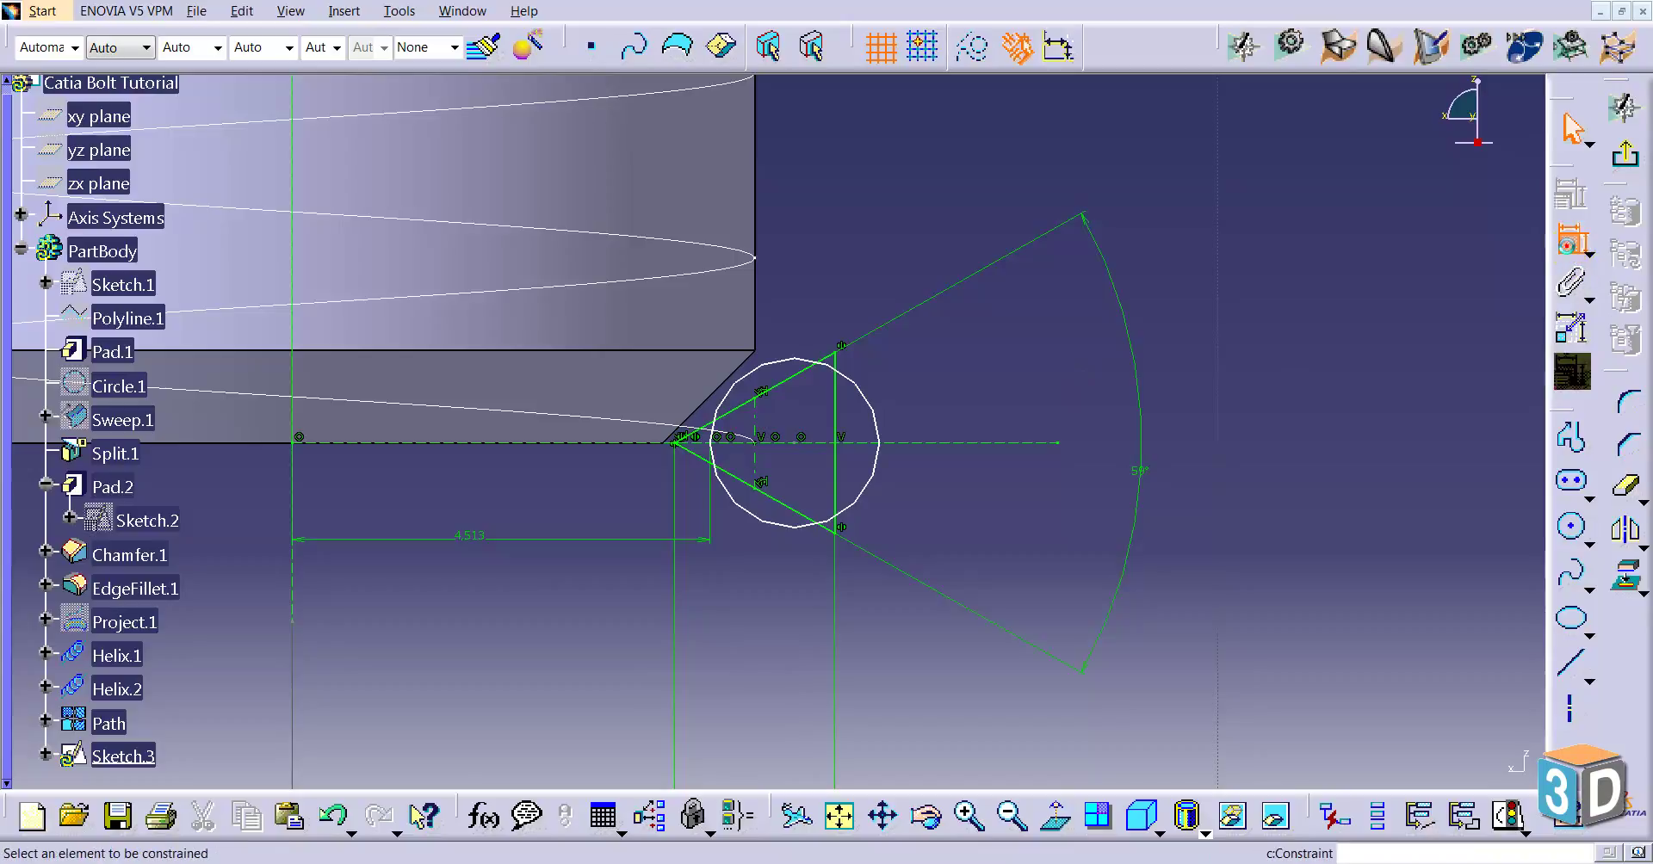
{"action": "left_click", "coordinate": [778, 364]}
{"action": "left_click", "coordinate": [777, 387]}
{"action": "right_click", "coordinate": [831, 298]}
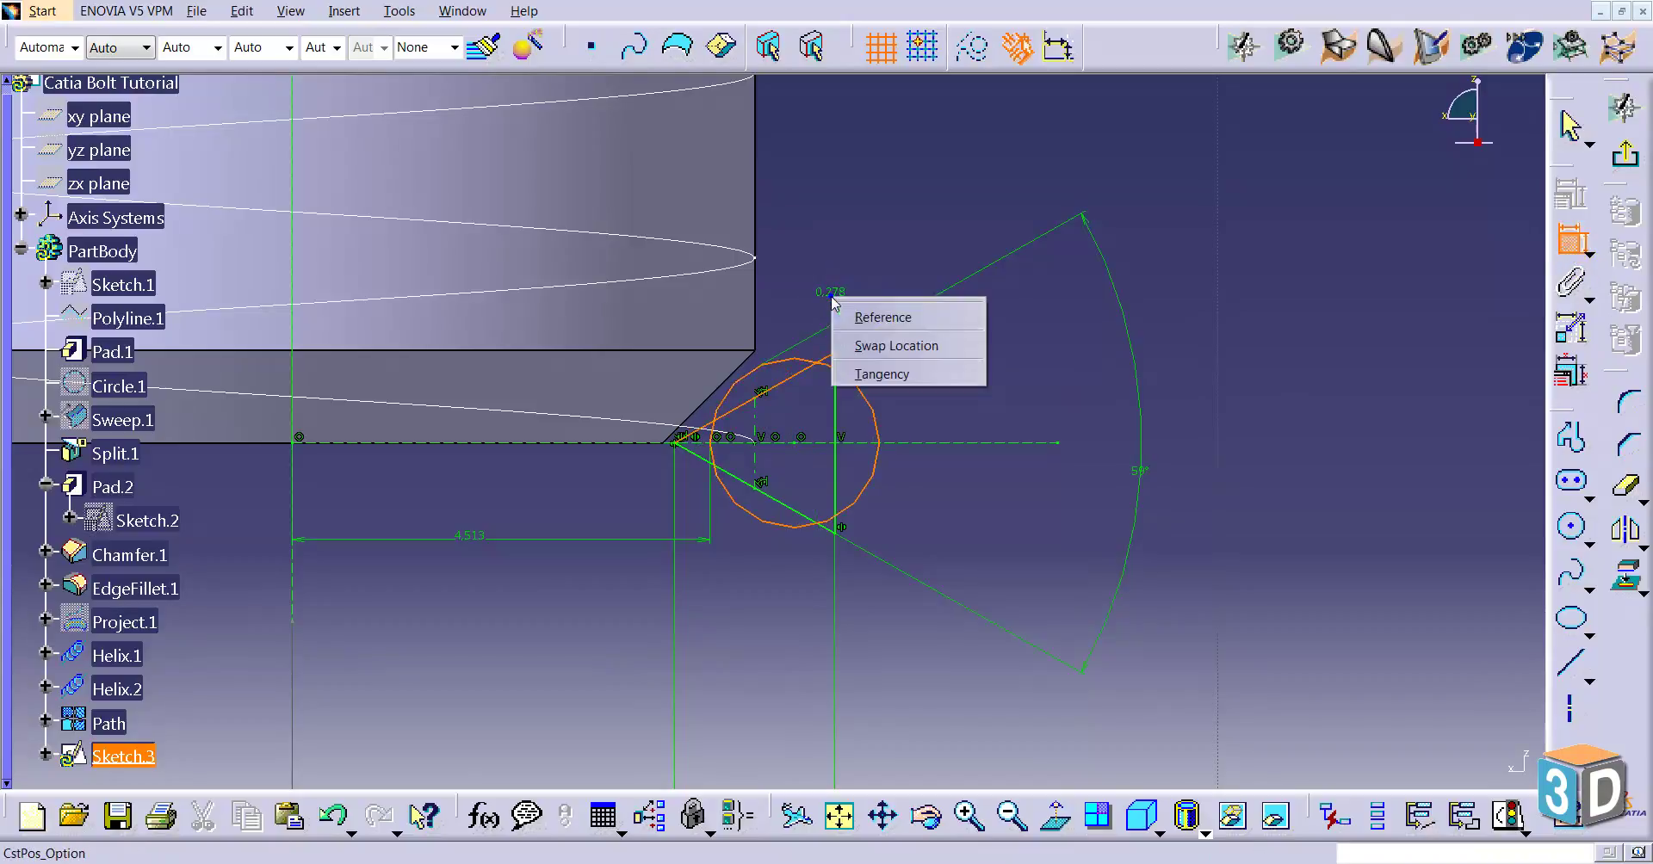
{"action": "left_click", "coordinate": [891, 384]}
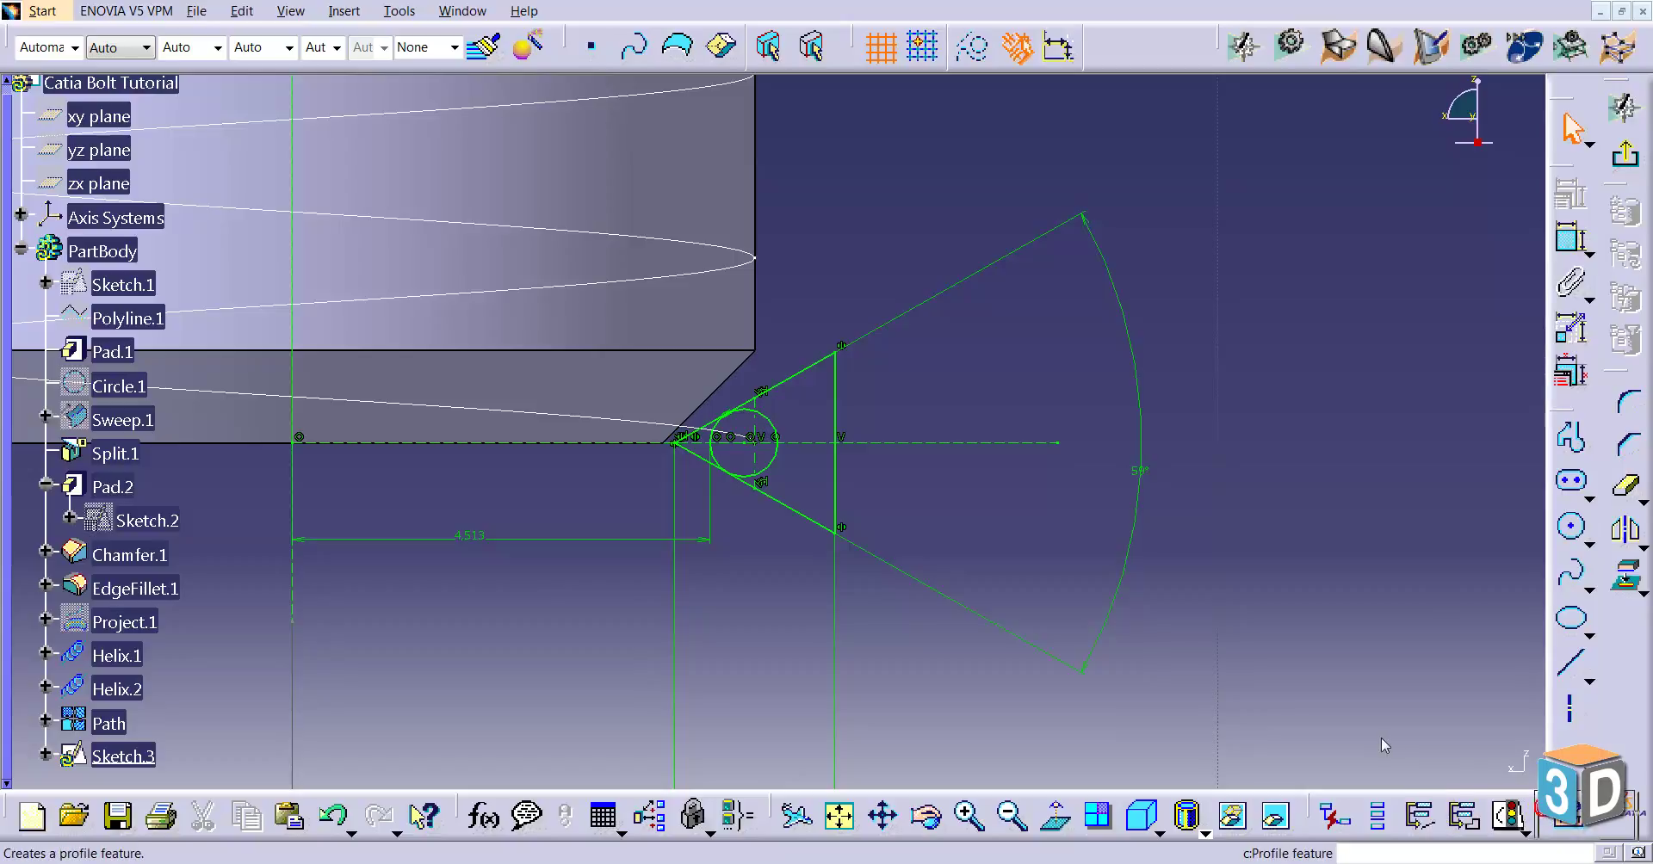
- Float the Measure and Visualization toolbars and hide the 3D part behind the sketch
{"action": "left_click_drag", "start_coordinate": [1383, 746], "coordinate": [1309, 689]}
{"action": "left_click_drag", "start_coordinate": [1396, 771], "coordinate": [1087, 731]}
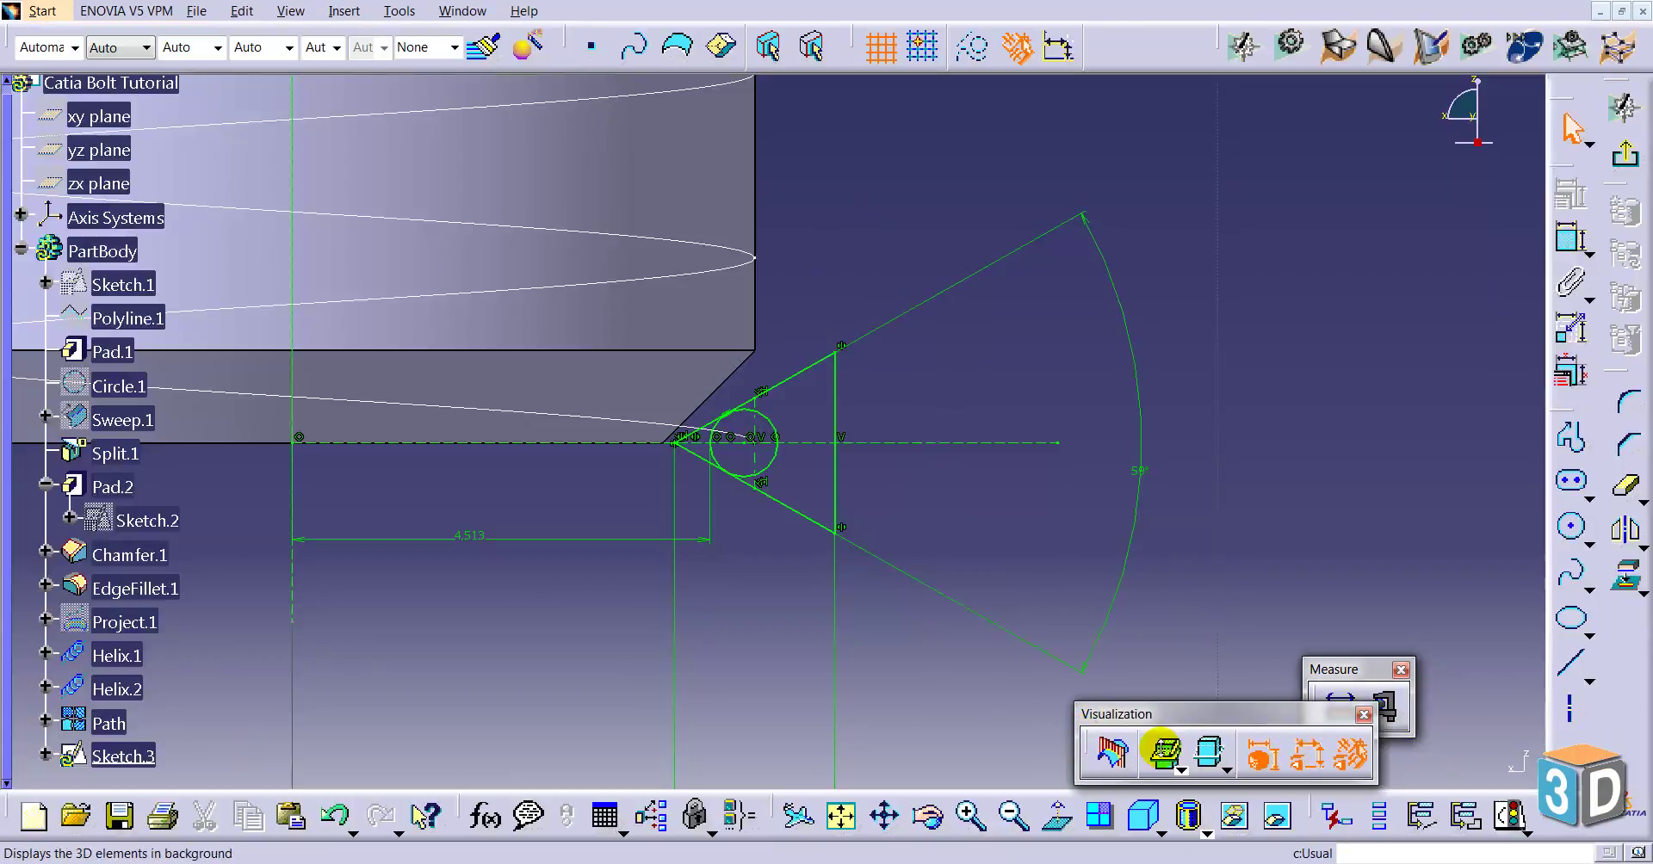
{"action": "left_click", "coordinate": [1181, 769]}
{"action": "left_click", "coordinate": [1193, 827]}
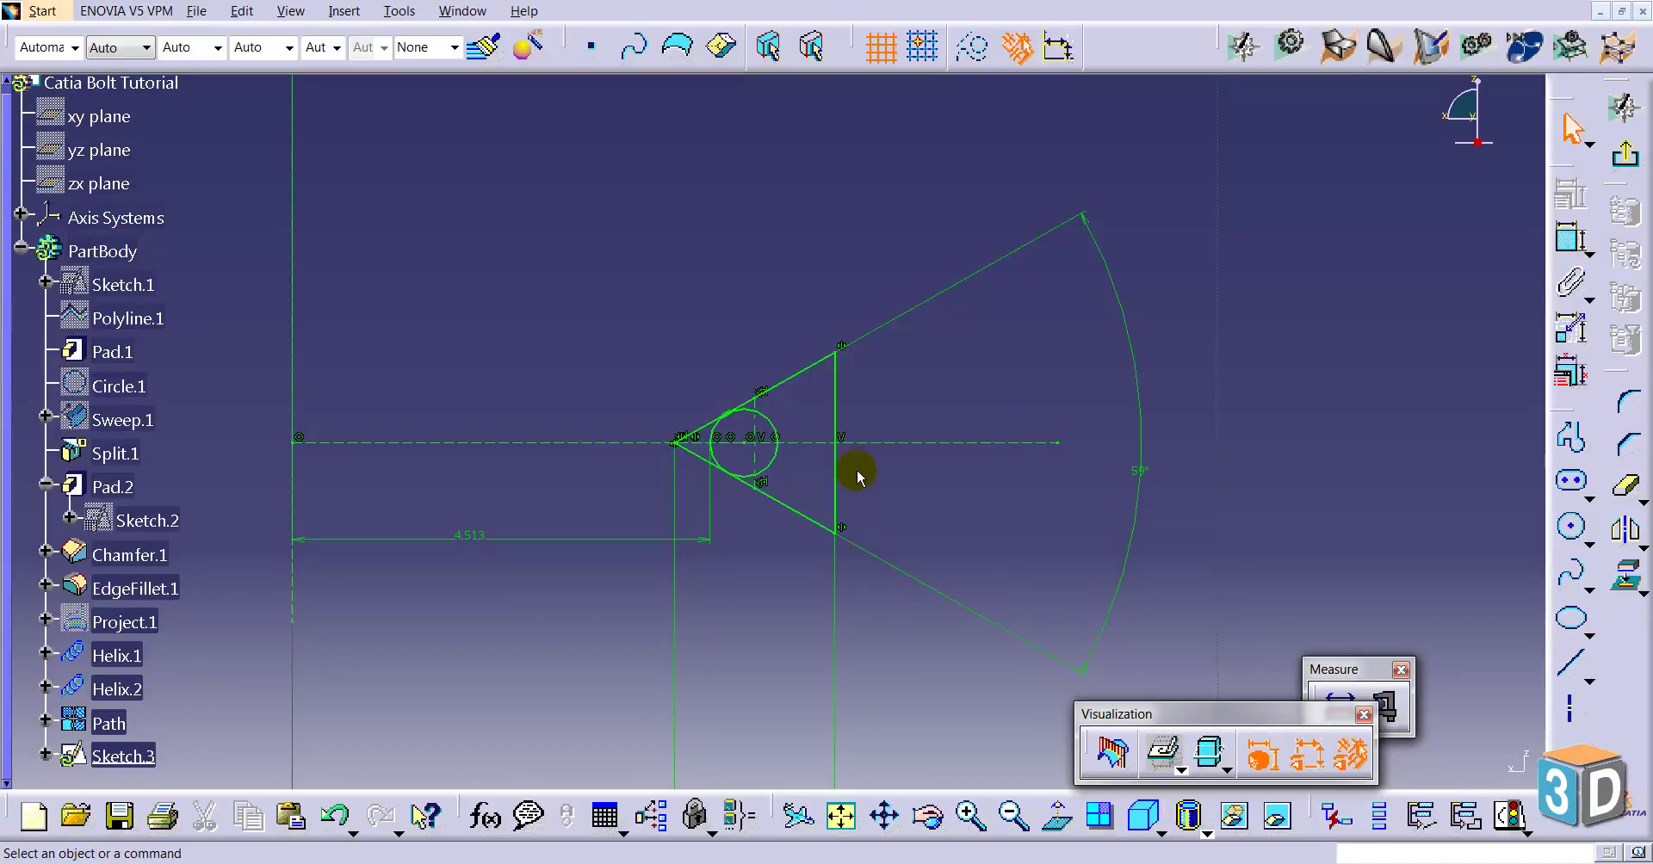
- Quick Trim the triangle sides and circle arcs into a profile with a rounded tip
{"action": "middle_click_drag", "start_coordinate": [777, 519], "coordinate": [736, 540]}
{"action": "mouse_move", "coordinate": [753, 474]}
{"action": "middle_mouse_down"}
{"action": "mouse_move", "coordinate": [758, 432]}
{"action": "mouse_move", "coordinate": [687, 372]}
{"action": "middle_mouse_up"}
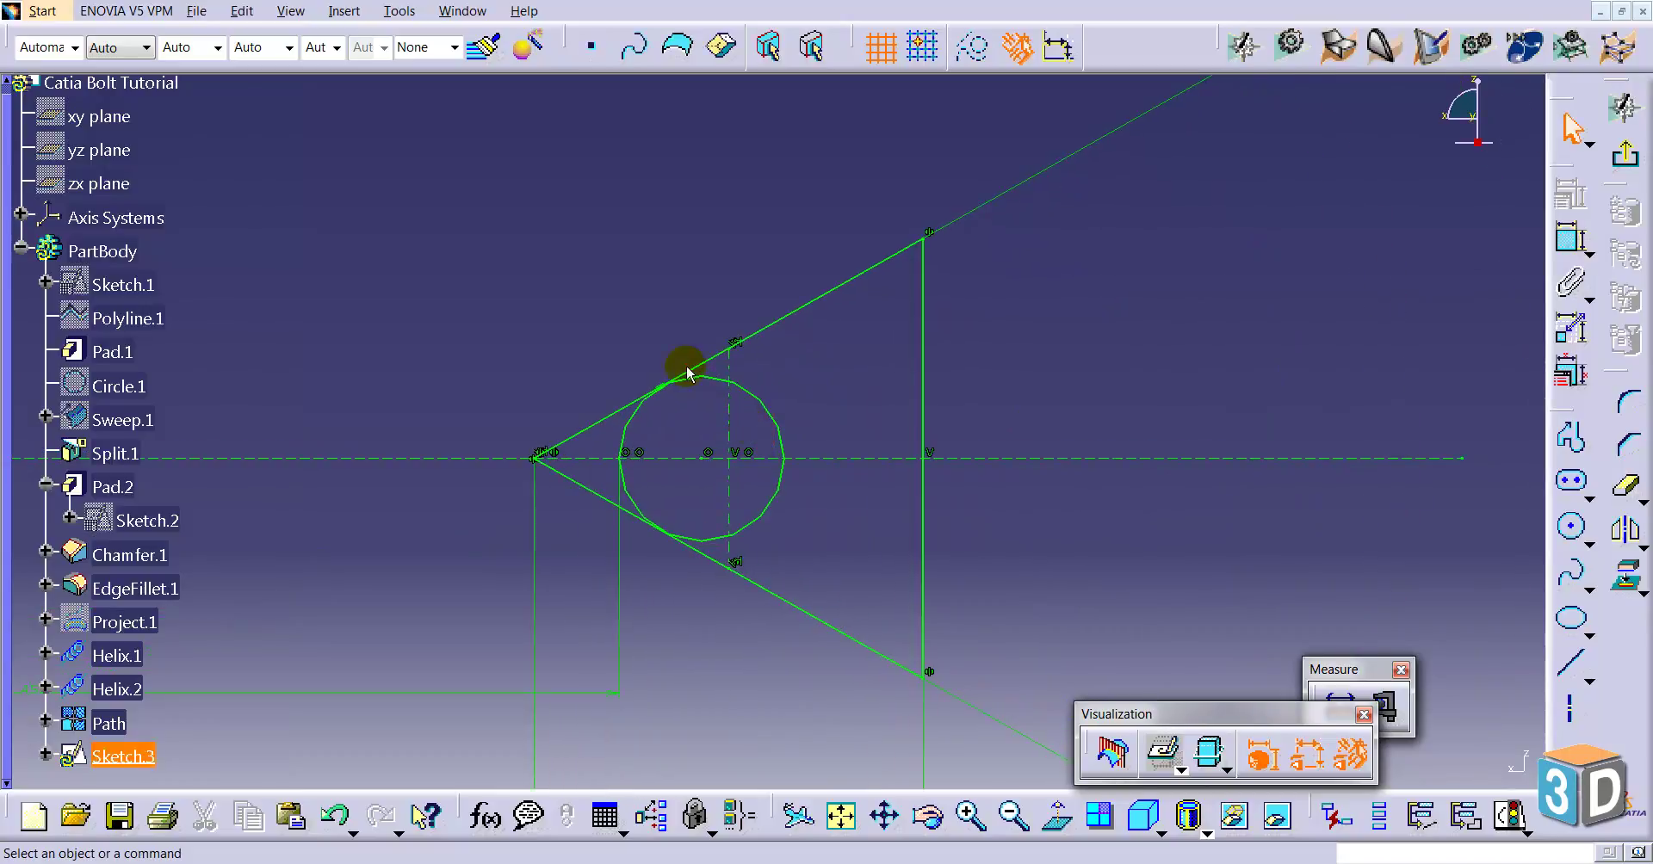
{"action": "left_click", "coordinate": [1627, 487]}
{"action": "left_click", "coordinate": [584, 490]}
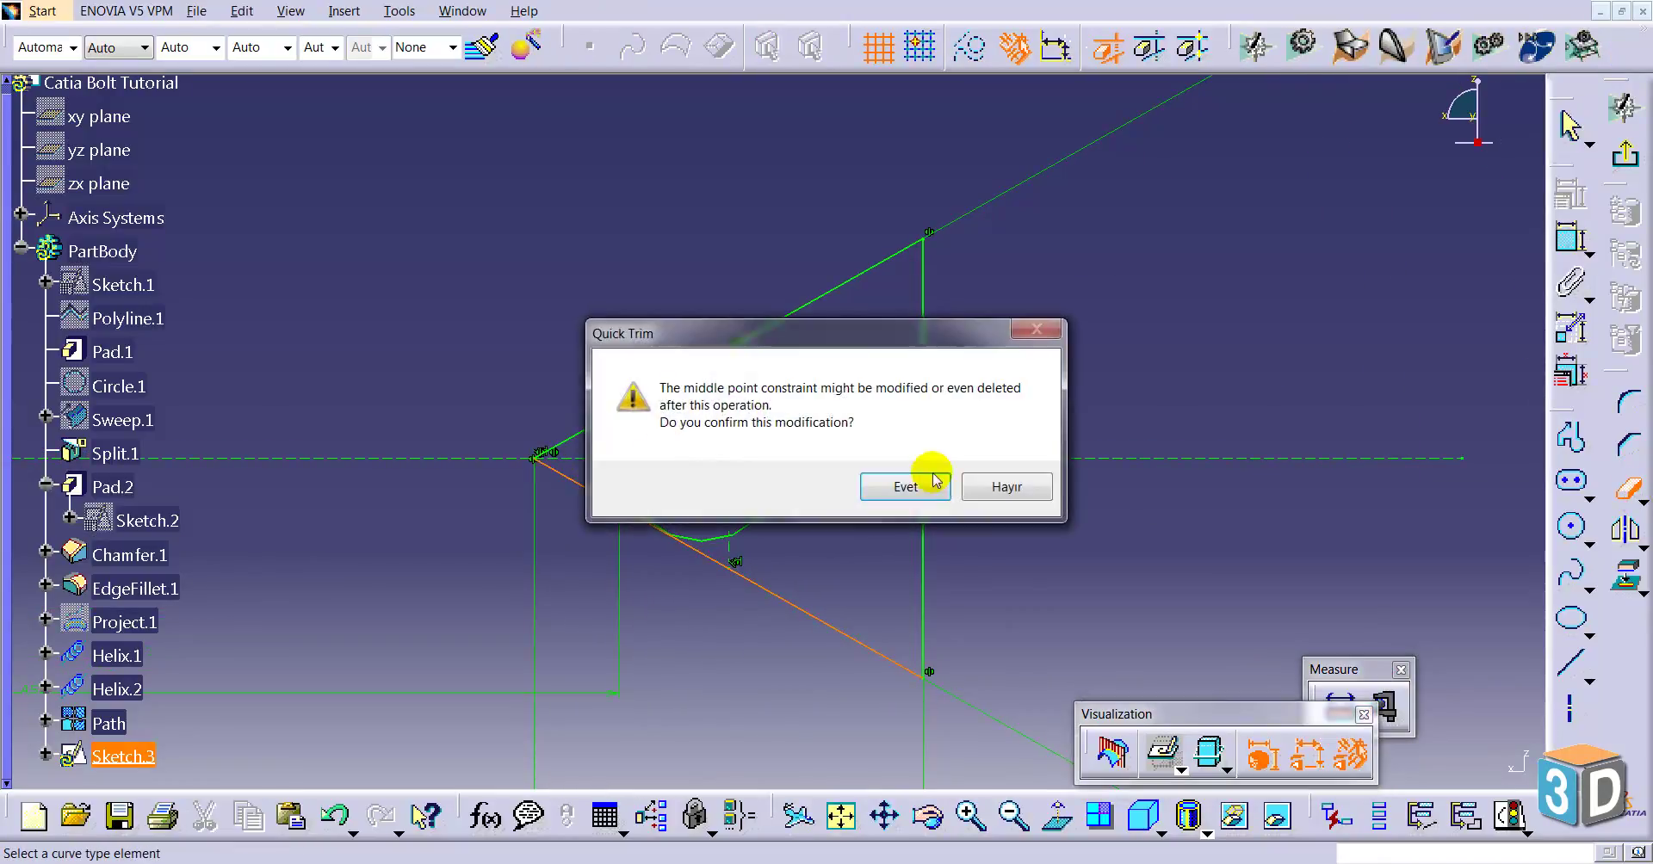
{"action": "left_click", "coordinate": [902, 484]}
{"action": "left_click", "coordinate": [596, 423]}
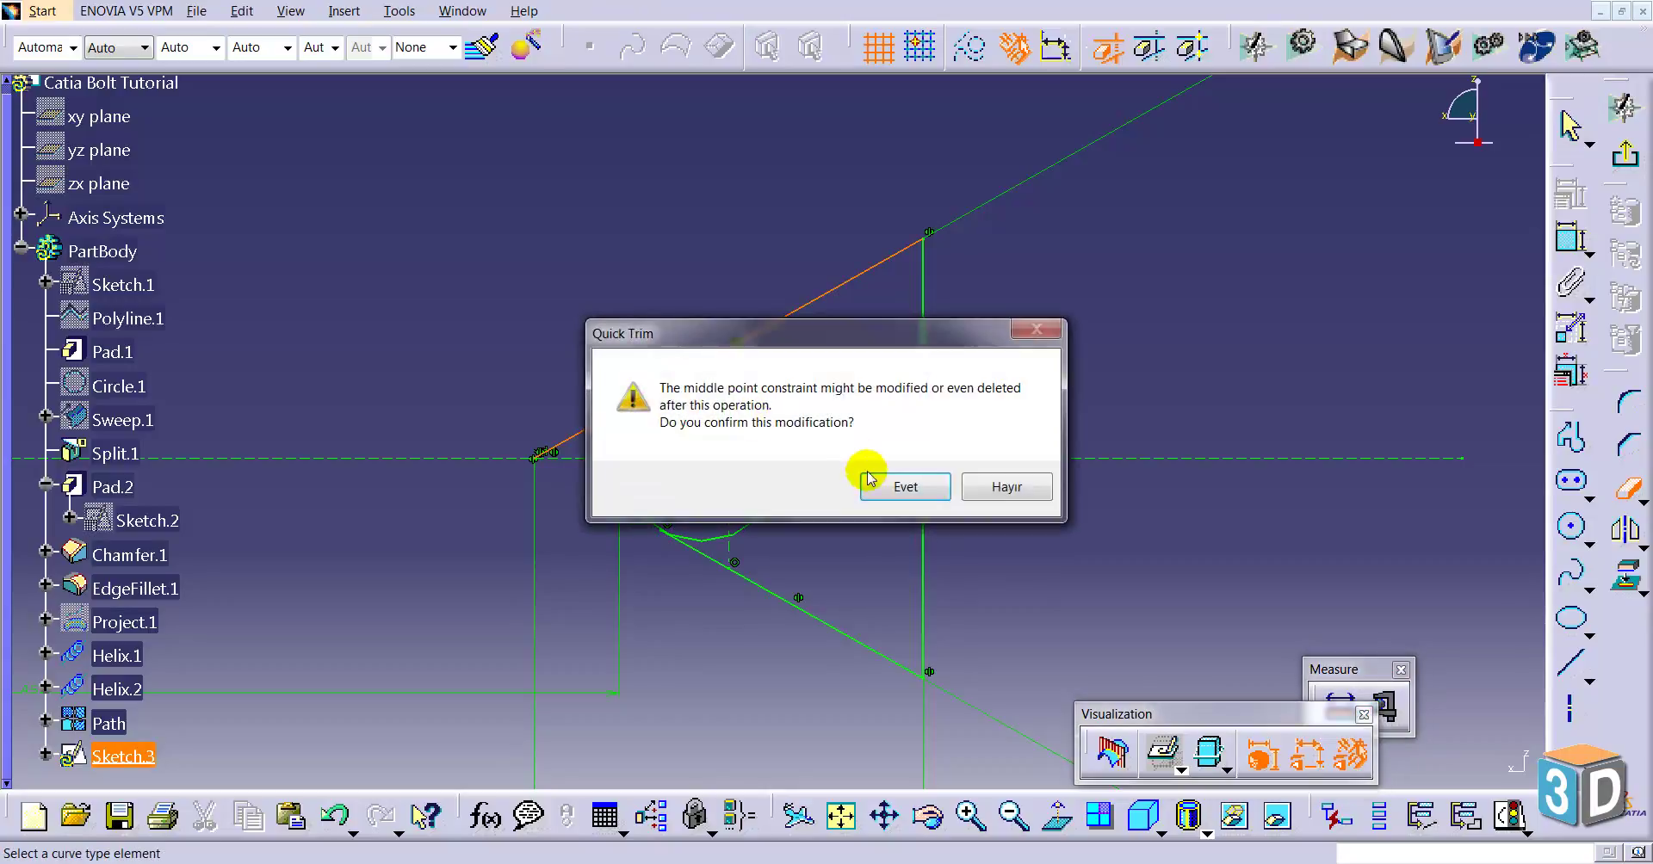
{"action": "left_click", "coordinate": [902, 483]}
{"action": "left_click", "coordinate": [747, 387]}
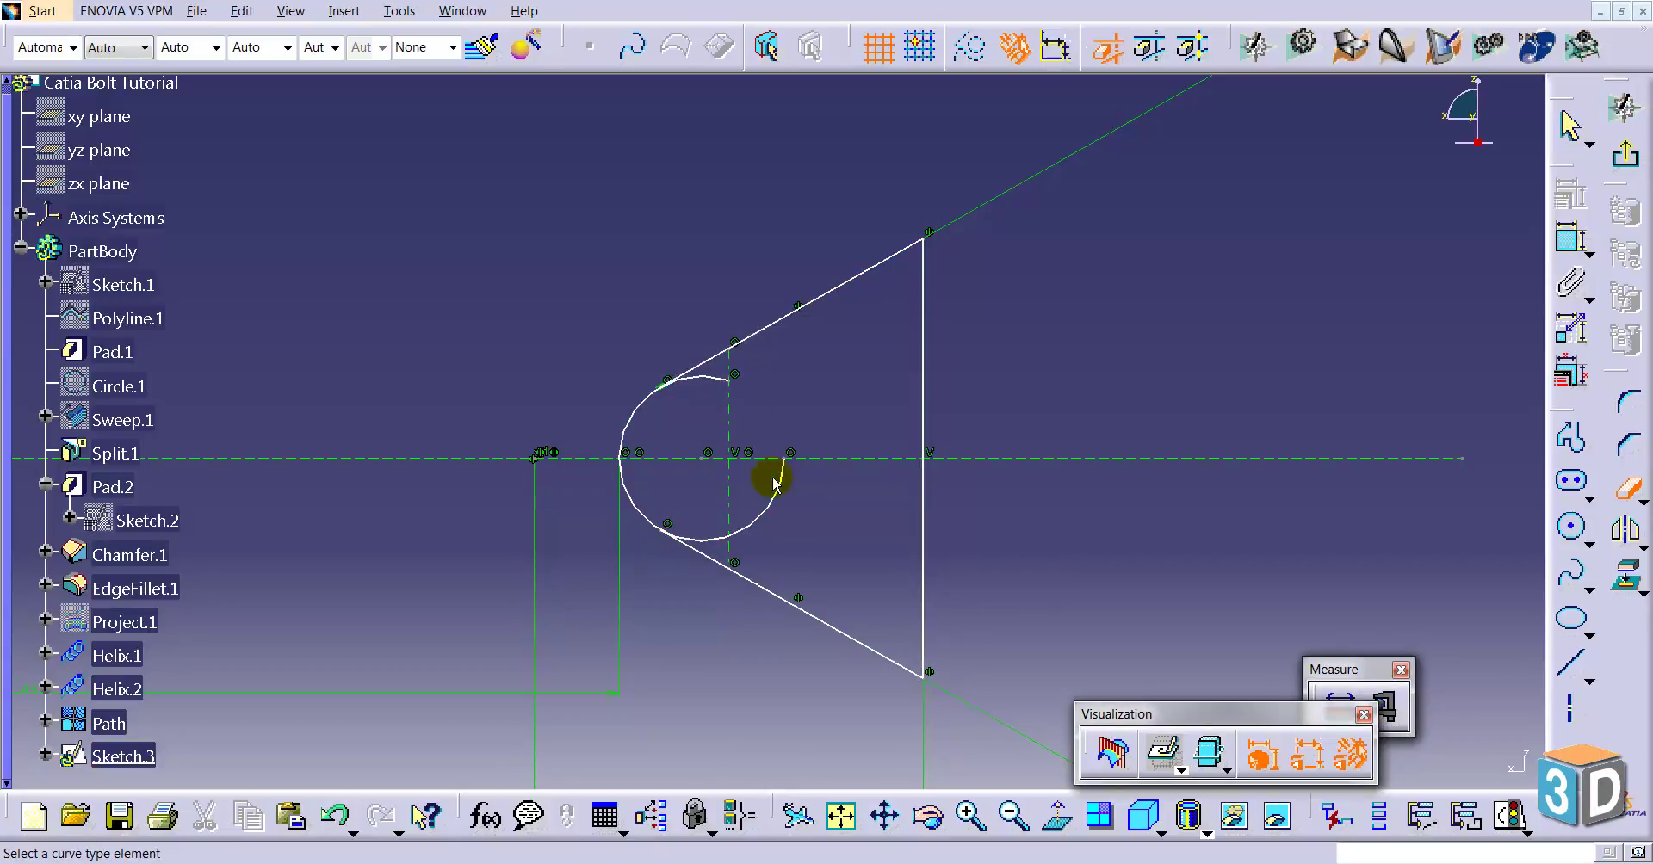
{"action": "left_click", "coordinate": [775, 487]}
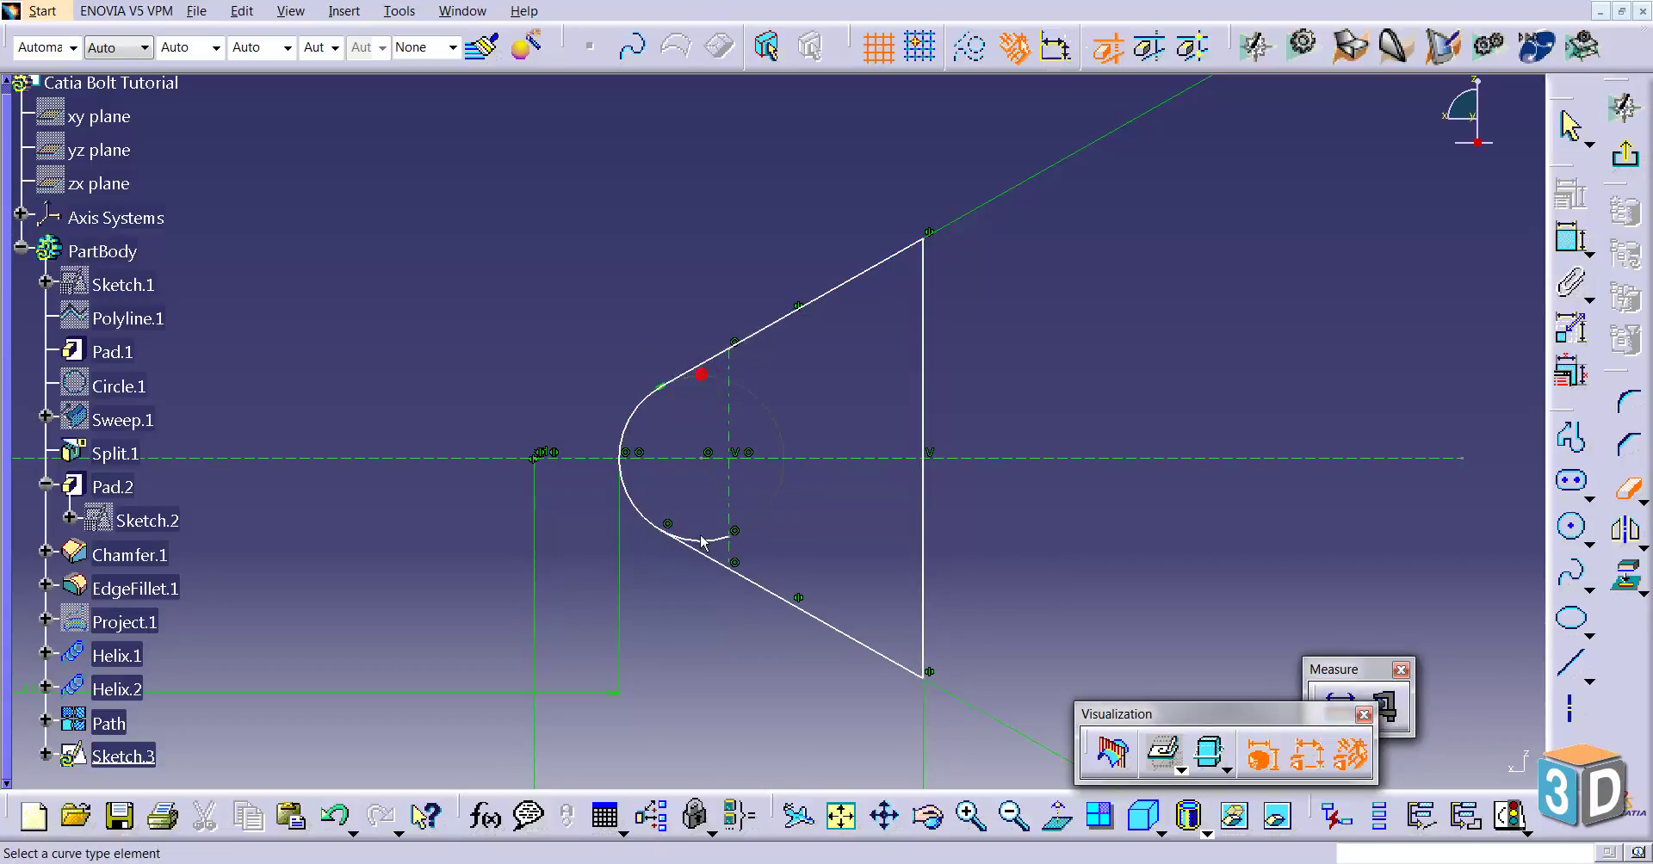
{"action": "key", "text": "Escape"}
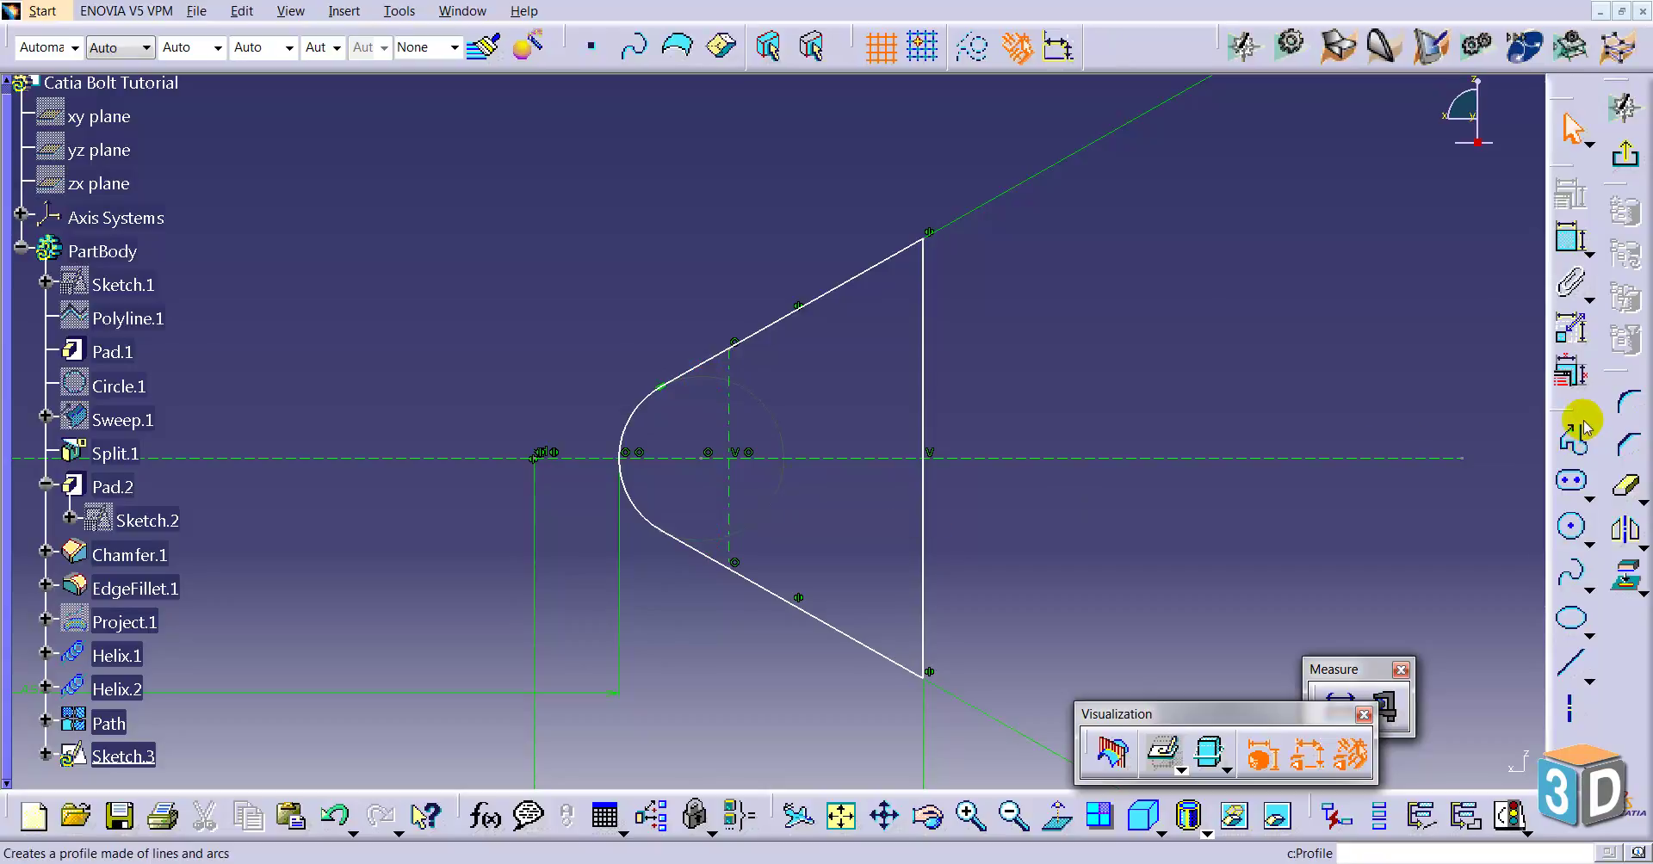
- Try making the tip arc tangent to the lower line, then undo it
{"action": "left_click", "coordinate": [1570, 245]}
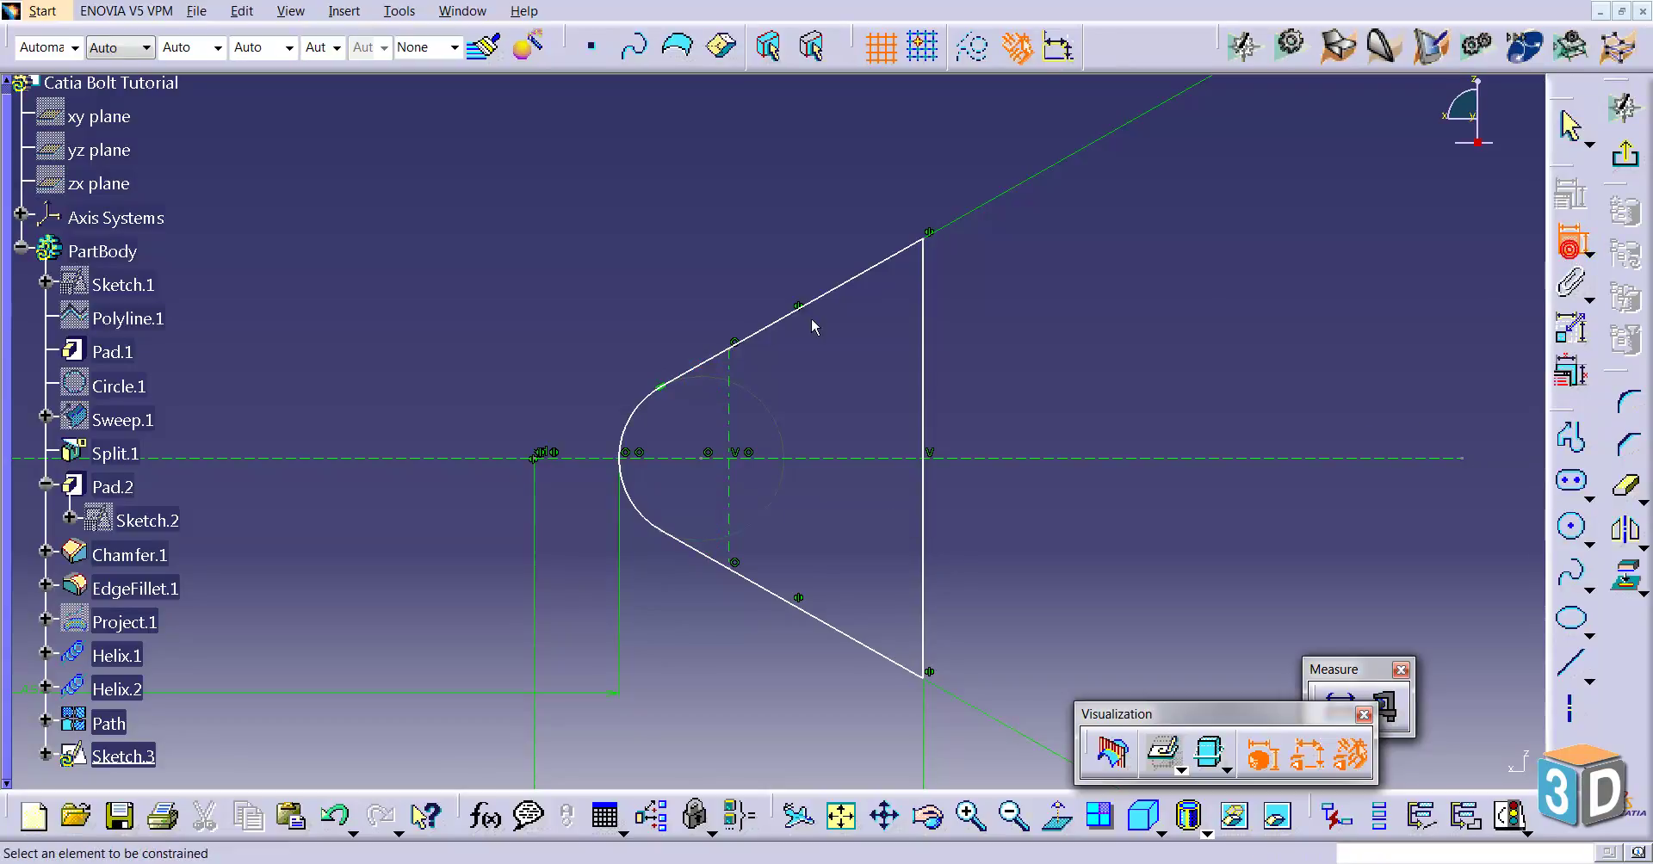
{"action": "left_click", "coordinate": [642, 417]}
{"action": "left_click", "coordinate": [689, 542]}
{"action": "right_click", "coordinate": [626, 627]}
{"action": "left_click", "coordinate": [692, 705]}
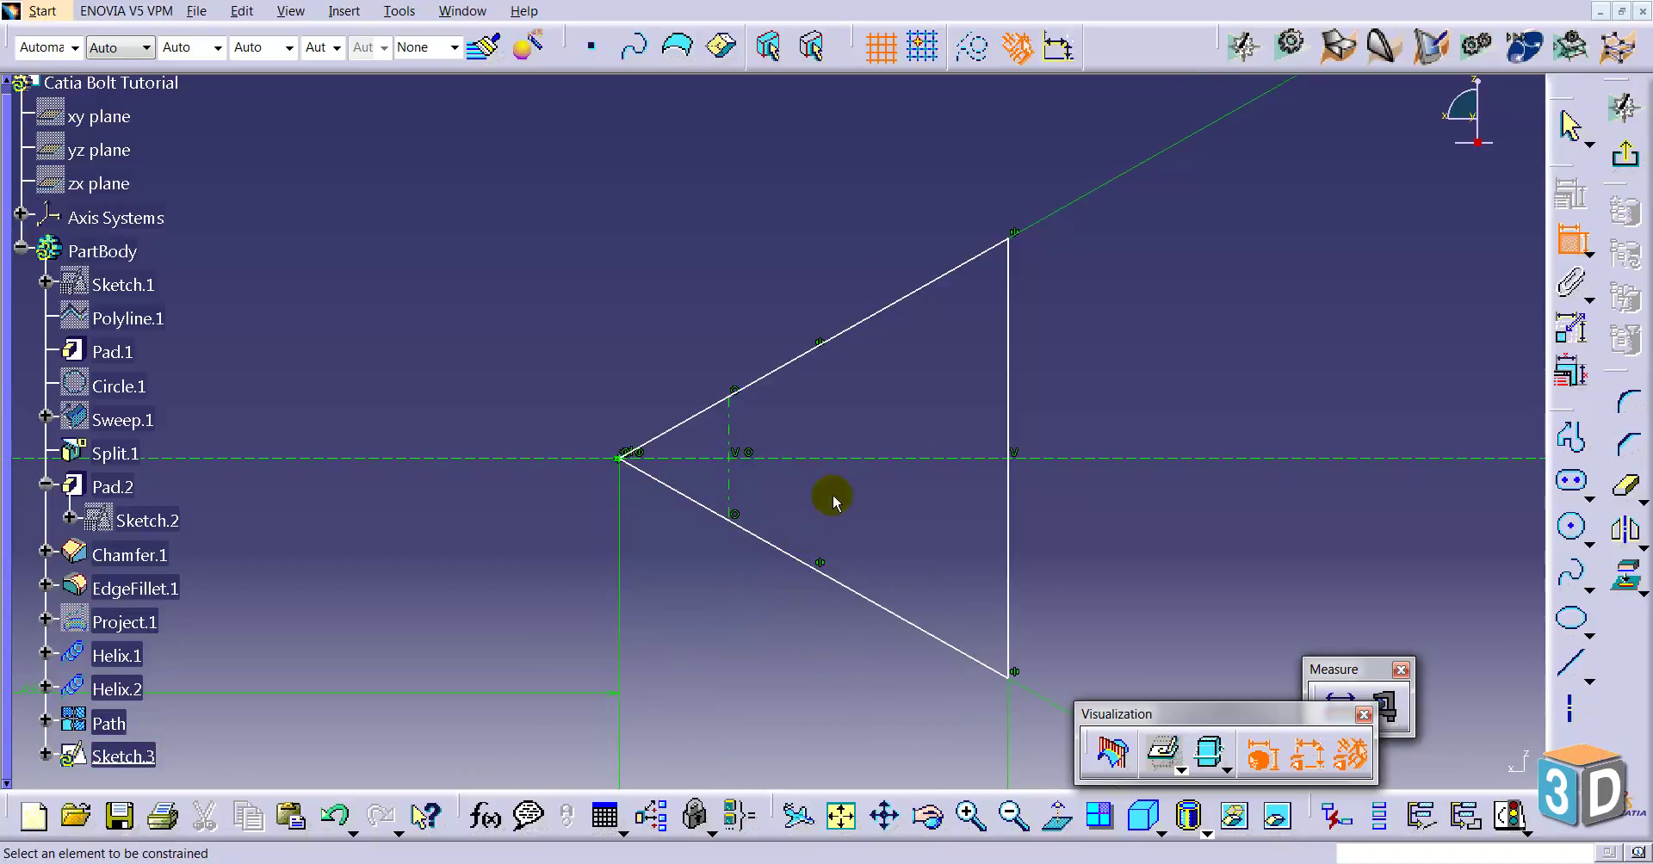
{"action": "key", "text": "ctrl+z"}
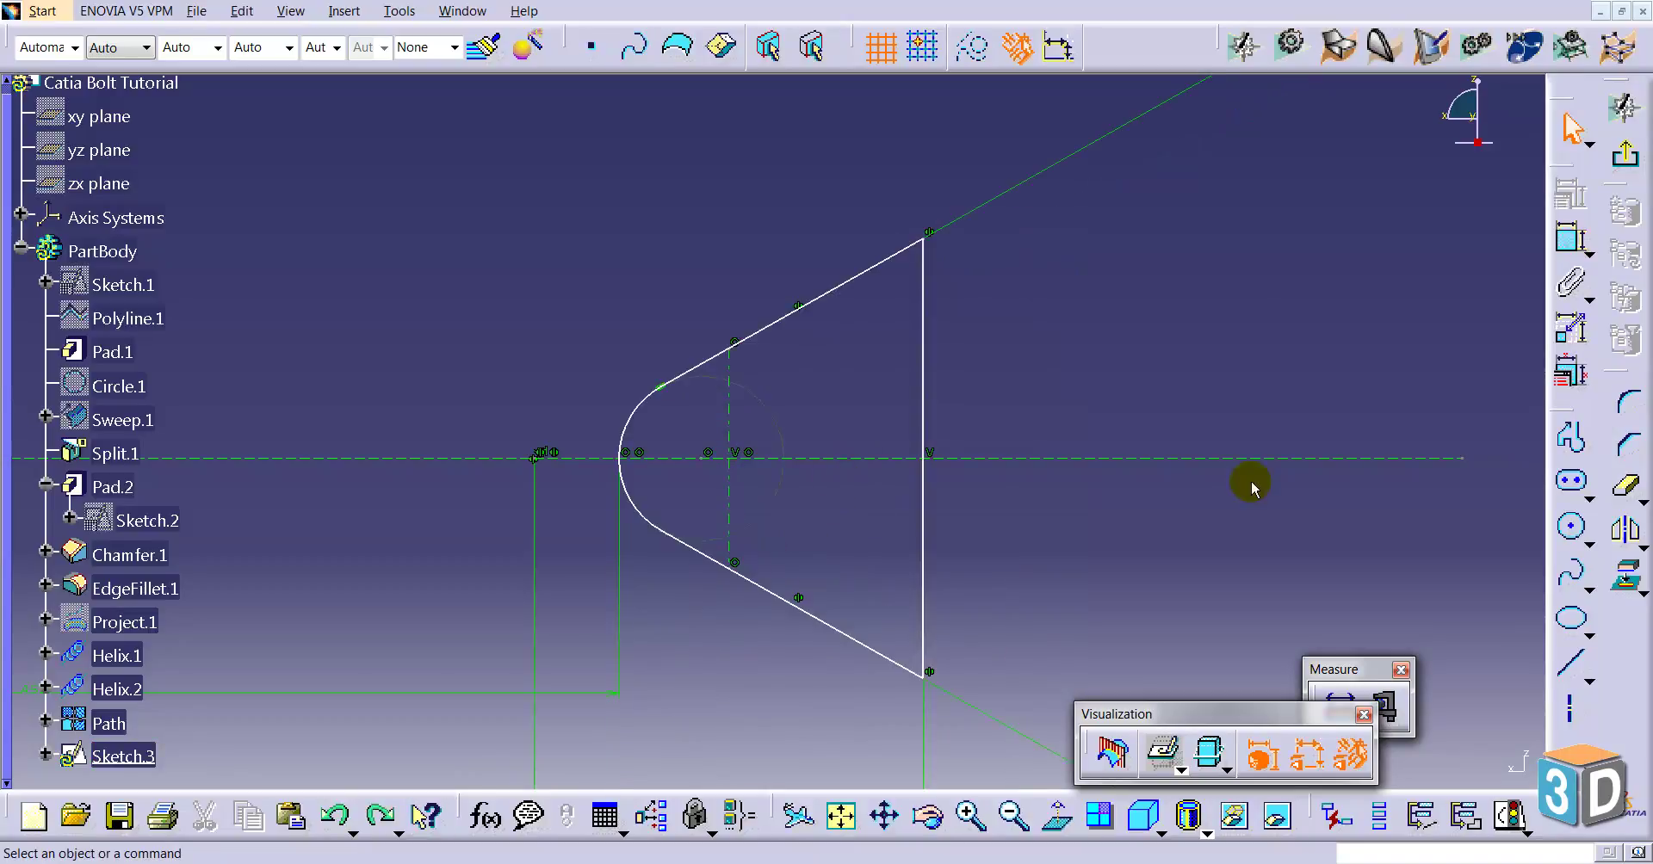
- Dimension the tip arc's radius and its distance to the vertical line
{"action": "left_click", "coordinate": [1562, 334]}
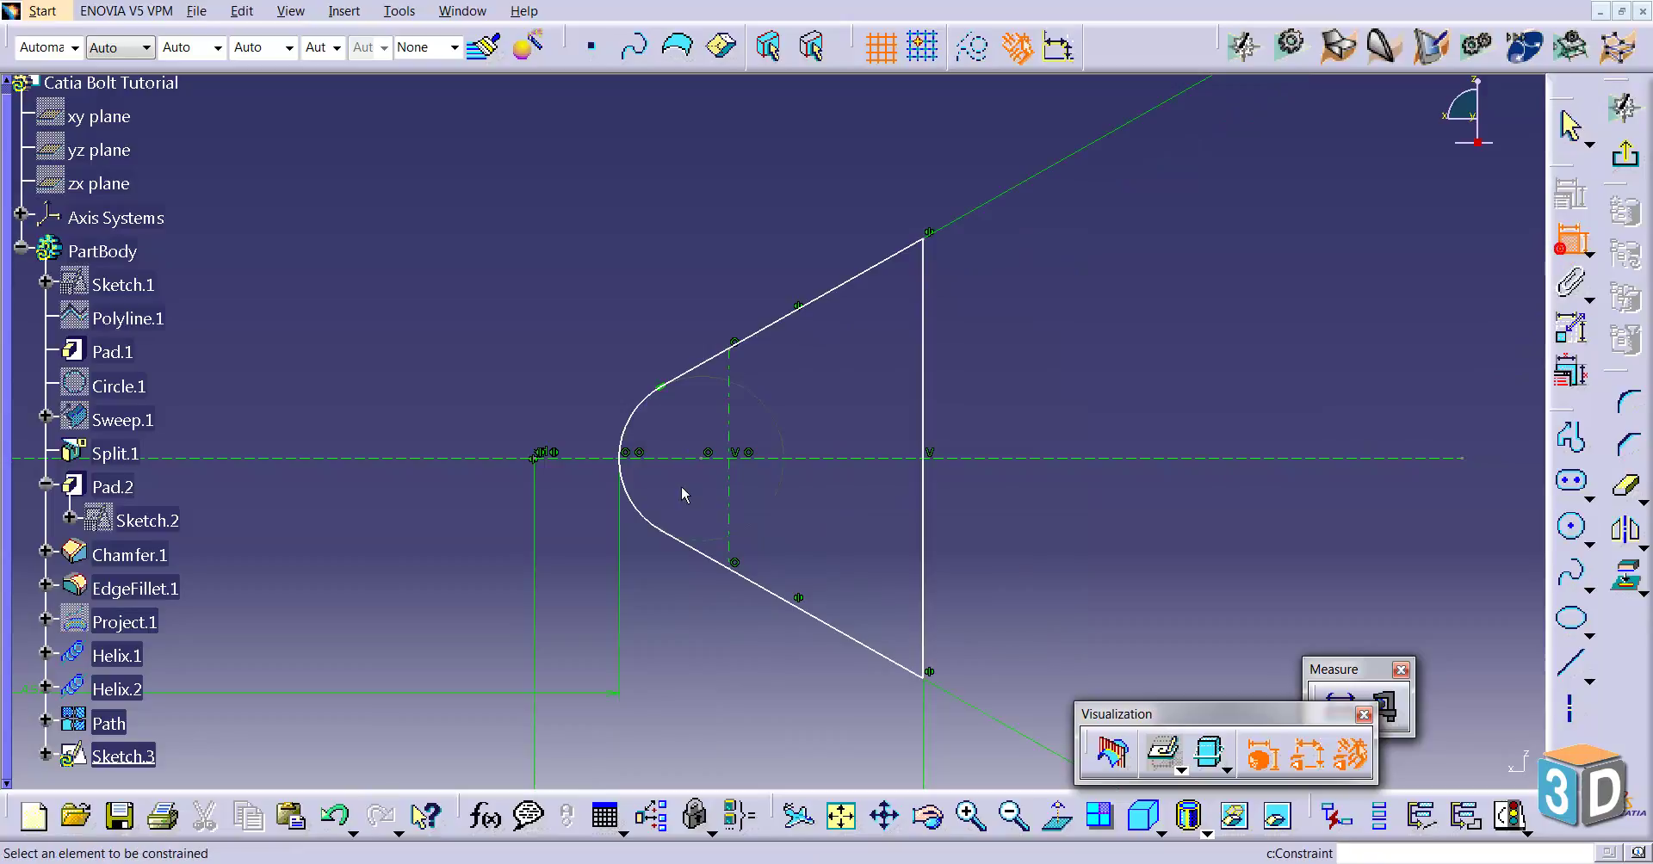
{"action": "left_click", "coordinate": [635, 516]}
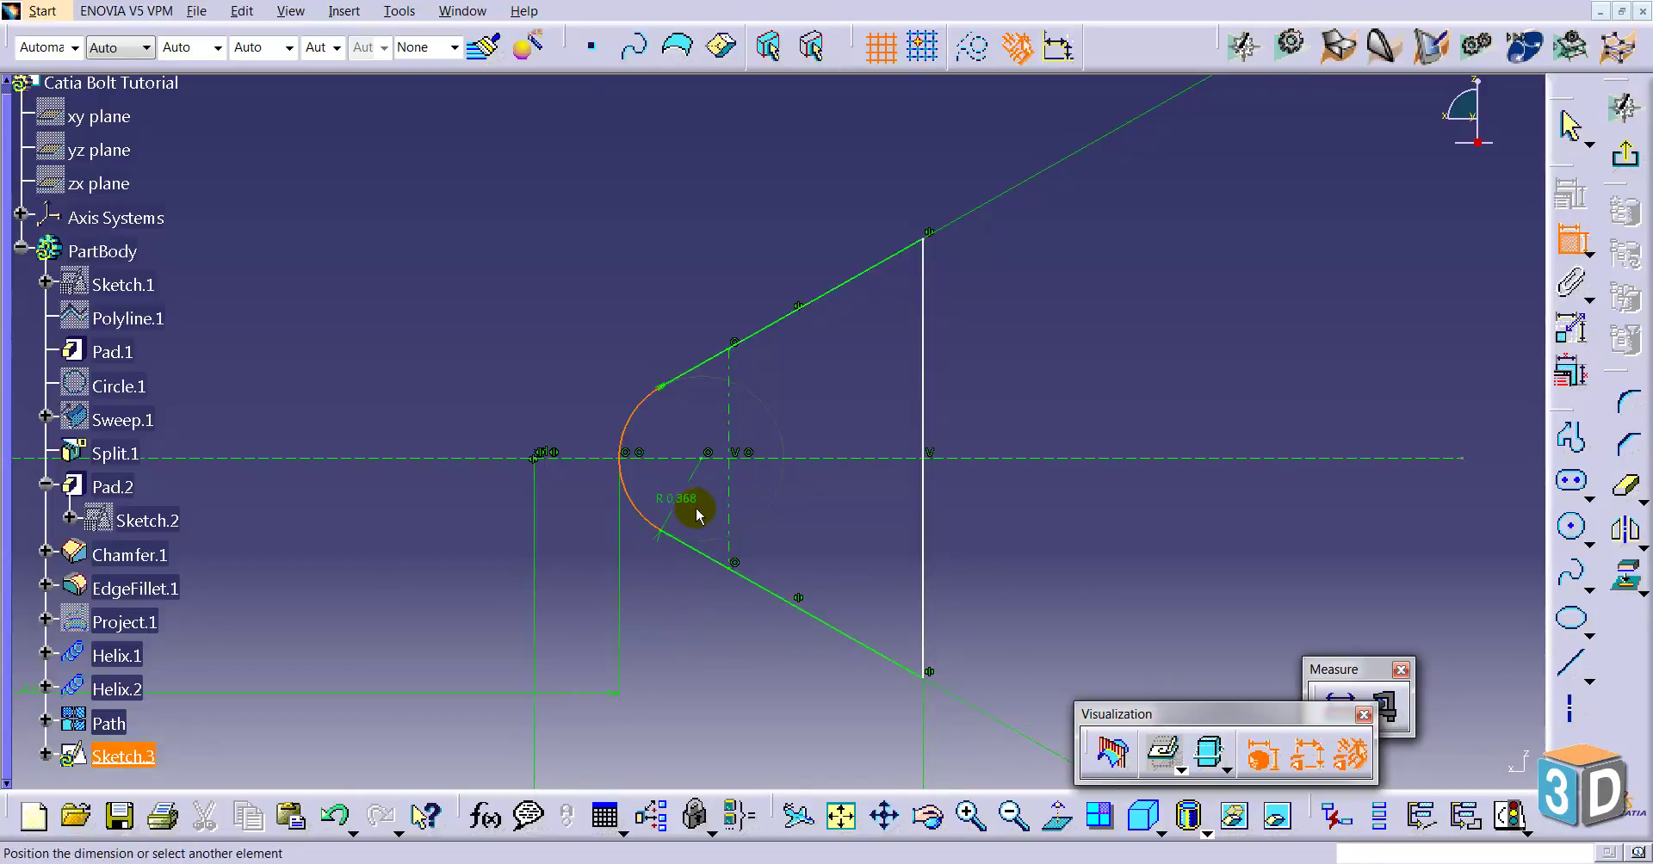
{"action": "left_click", "coordinate": [697, 510]}
{"action": "left_click", "coordinate": [628, 501]}
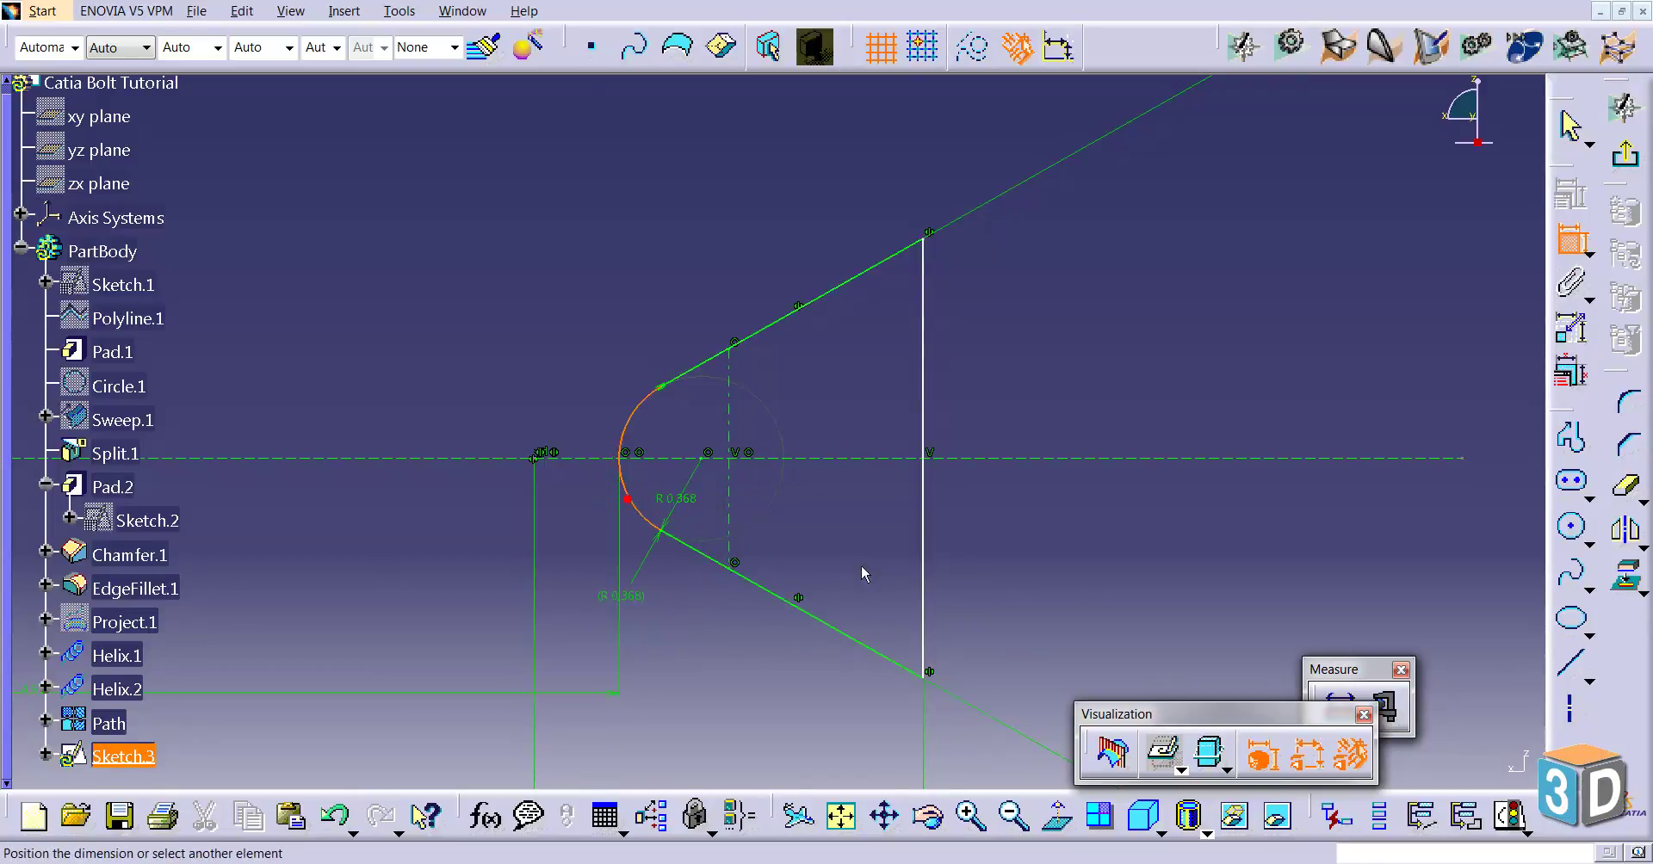
{"action": "left_click", "coordinate": [923, 584]}
{"action": "left_click", "coordinate": [828, 686]}
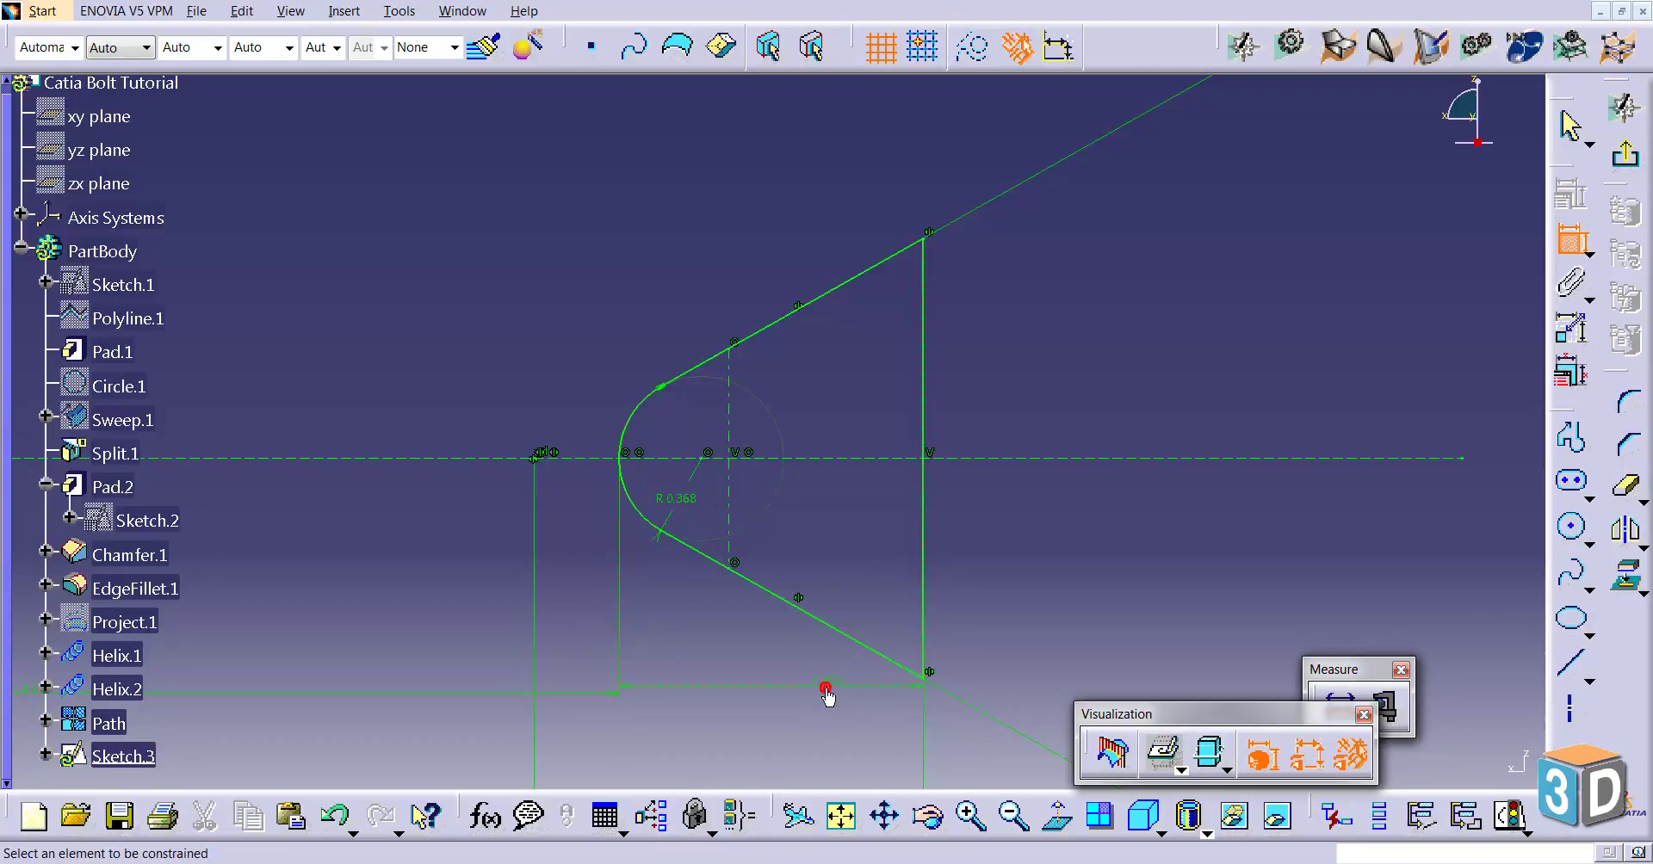
- Make the tip arc tangent to the lower slanted line
{"action": "left_click", "coordinate": [699, 563]}
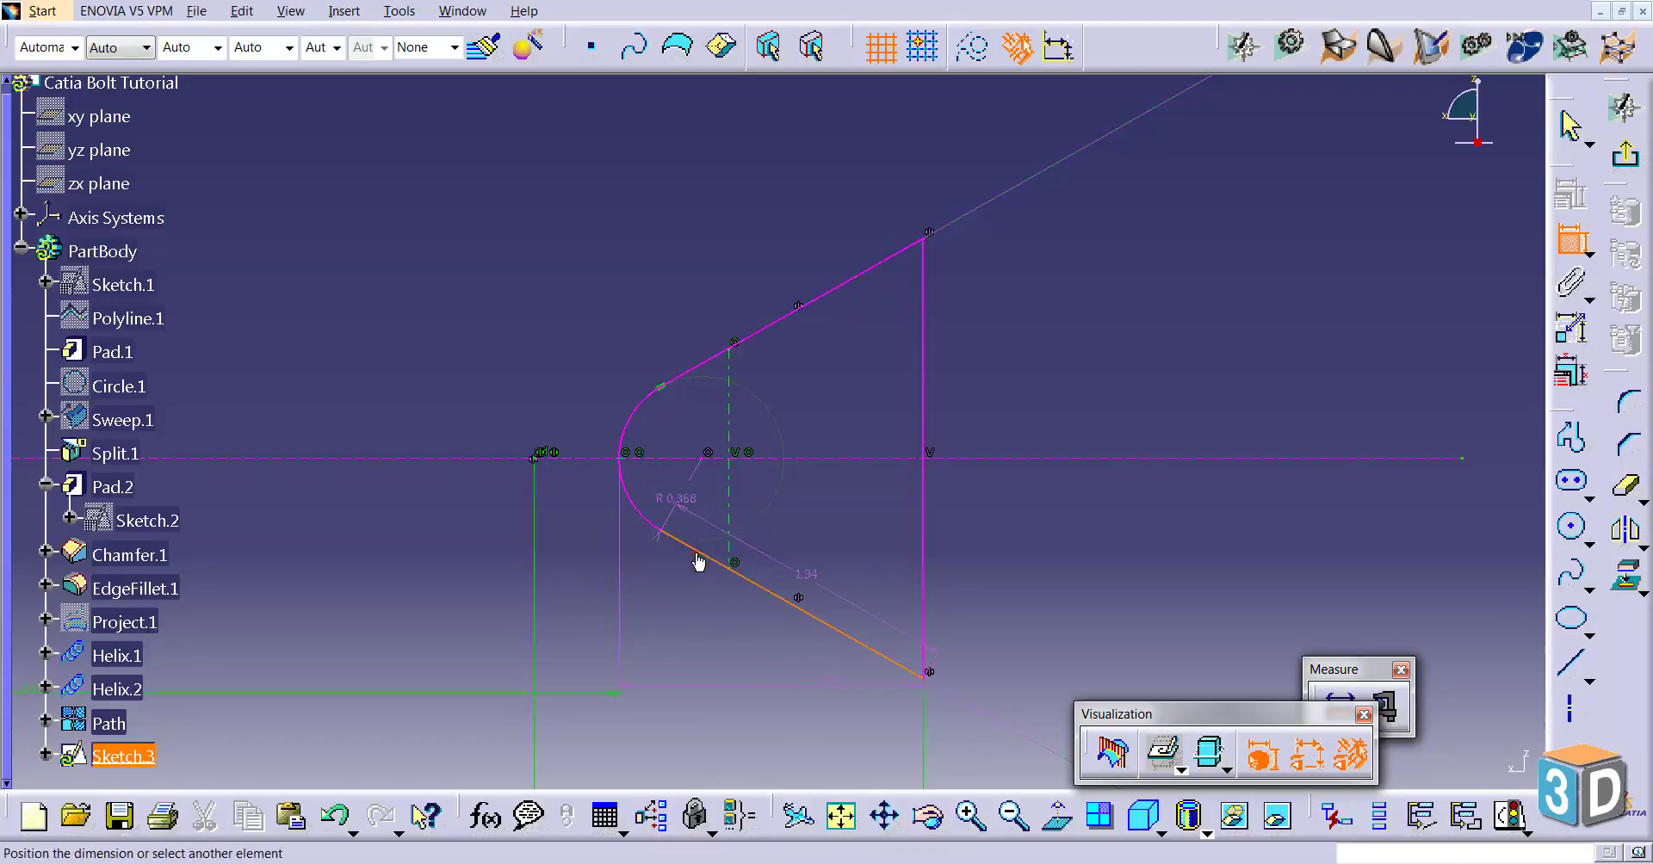
{"action": "left_click", "coordinate": [642, 525]}
{"action": "right_click", "coordinate": [656, 595]}
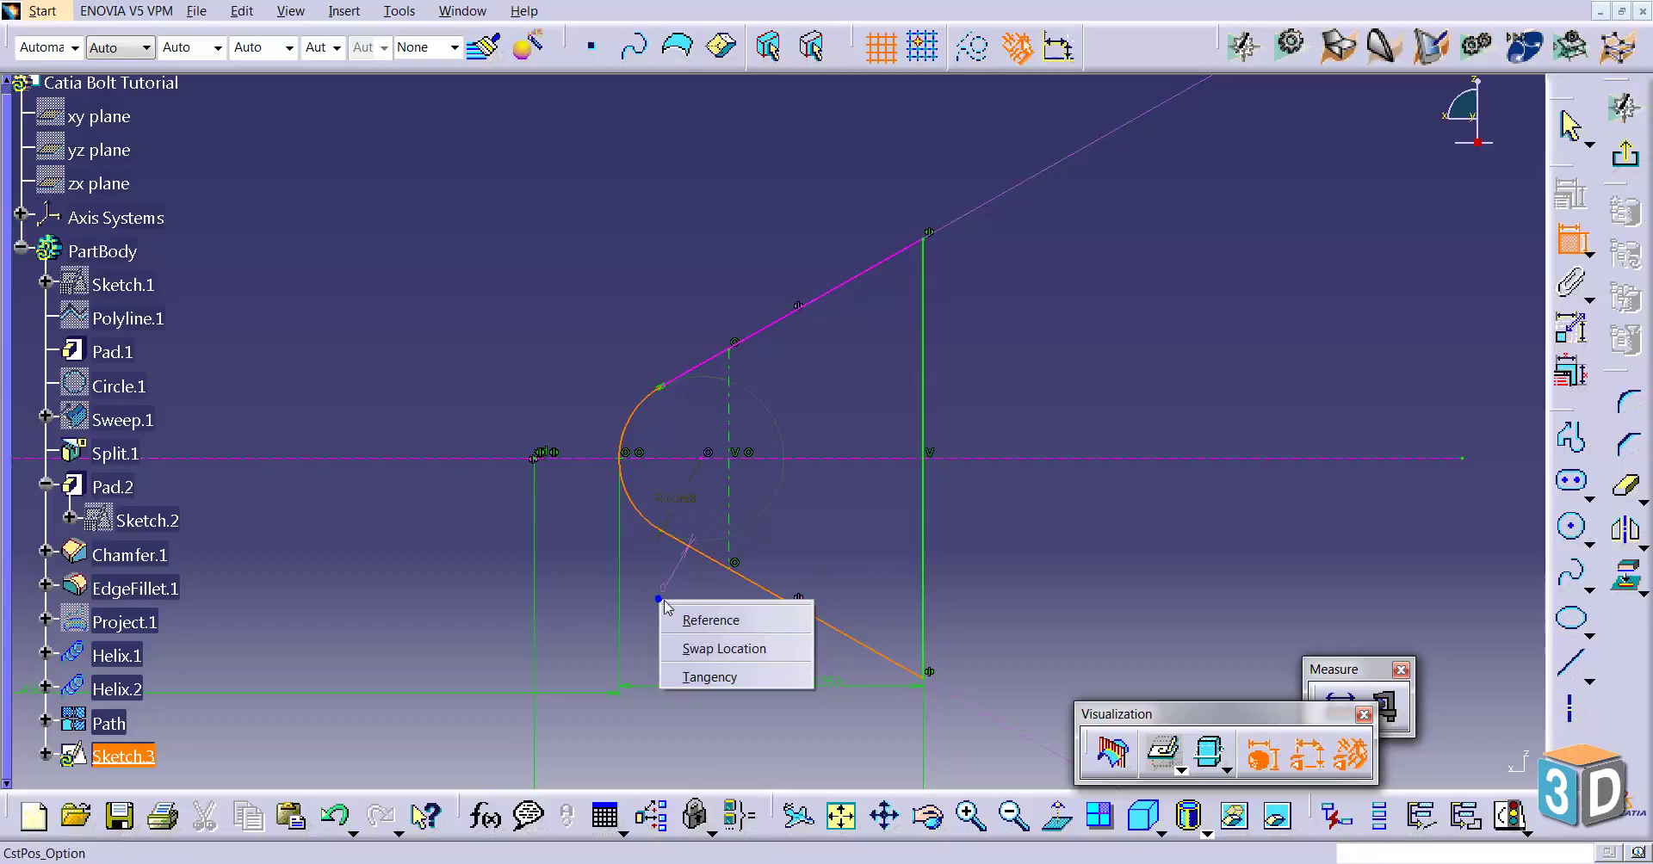
{"action": "left_click", "coordinate": [702, 674]}
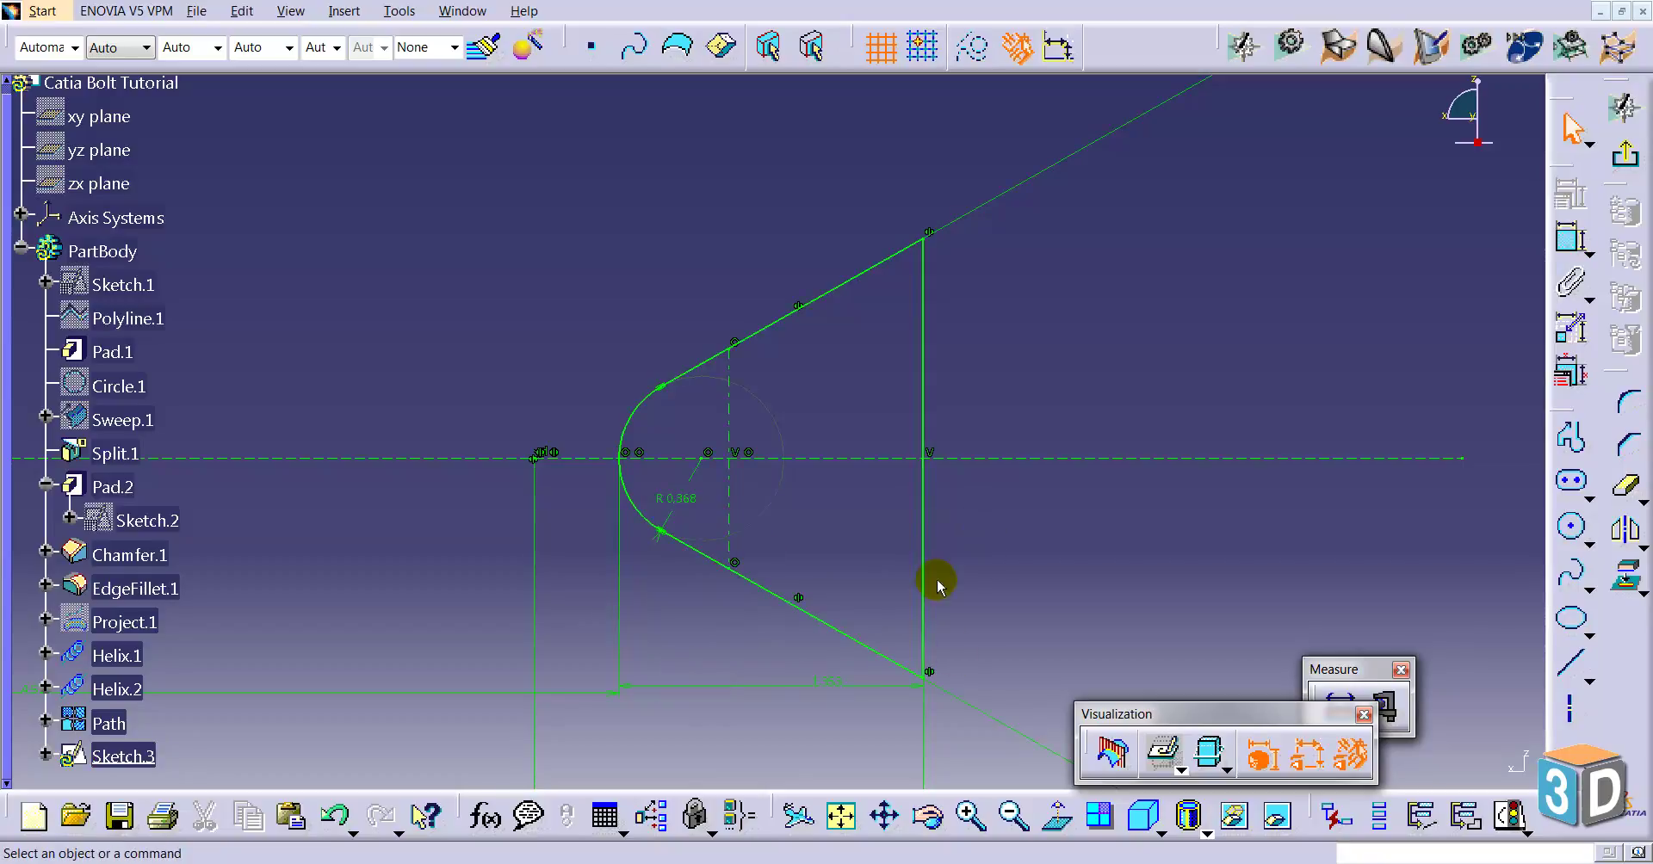
{"action": "mouse_move", "coordinate": [981, 543]}
{"action": "middle_mouse_down"}
{"action": "mouse_move", "coordinate": [894, 678]}
{"action": "mouse_move", "coordinate": [667, 495]}
{"action": "middle_mouse_up"}
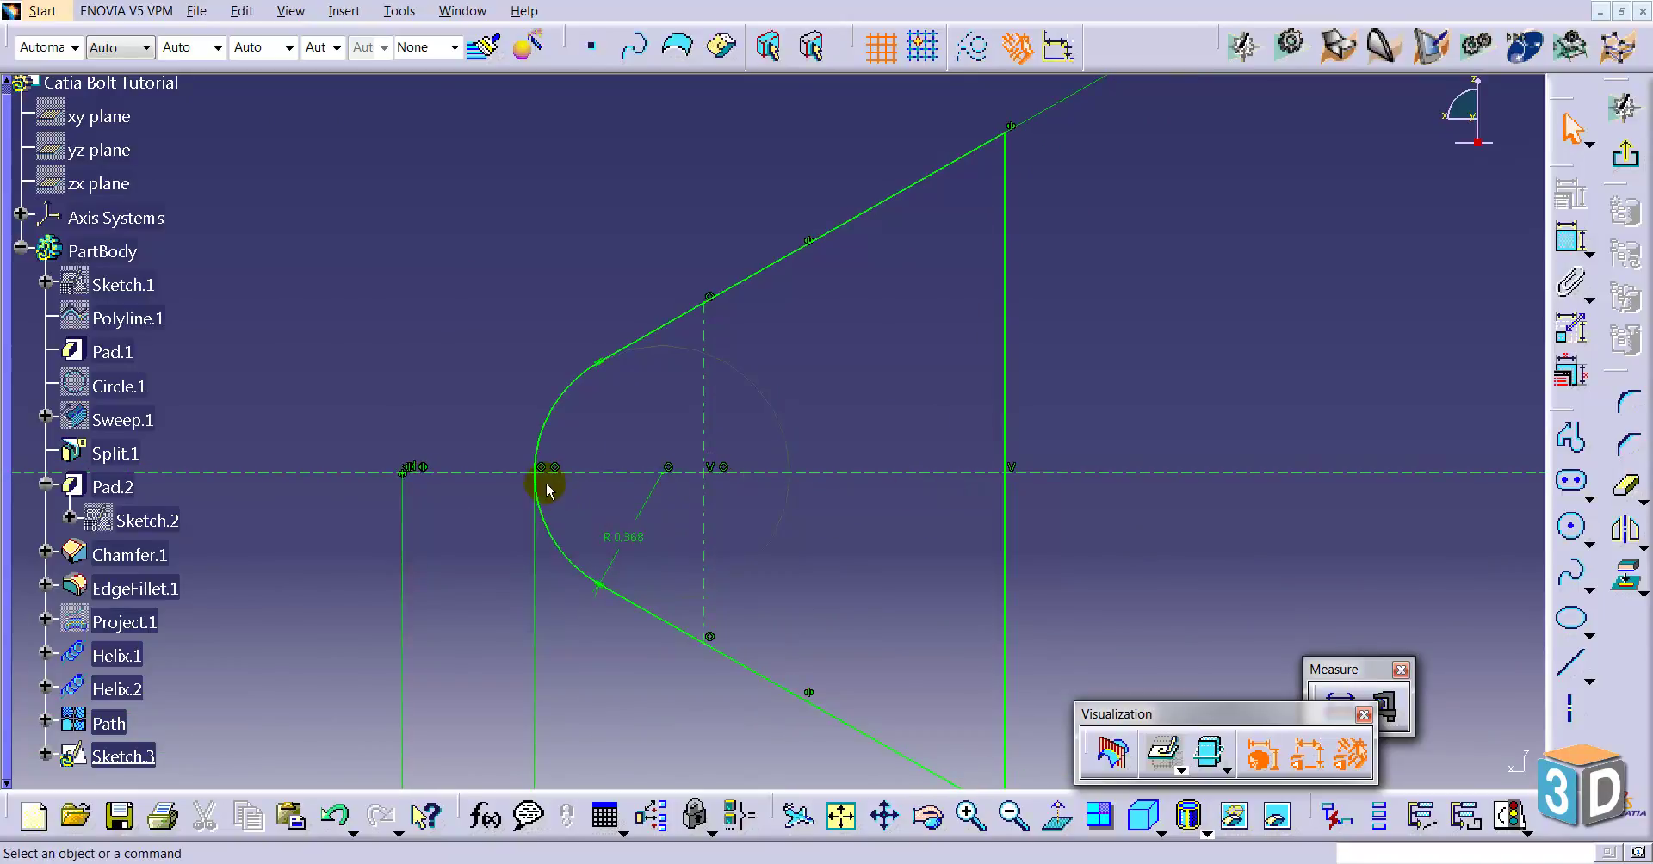
{"action": "left_click", "coordinate": [534, 477]}
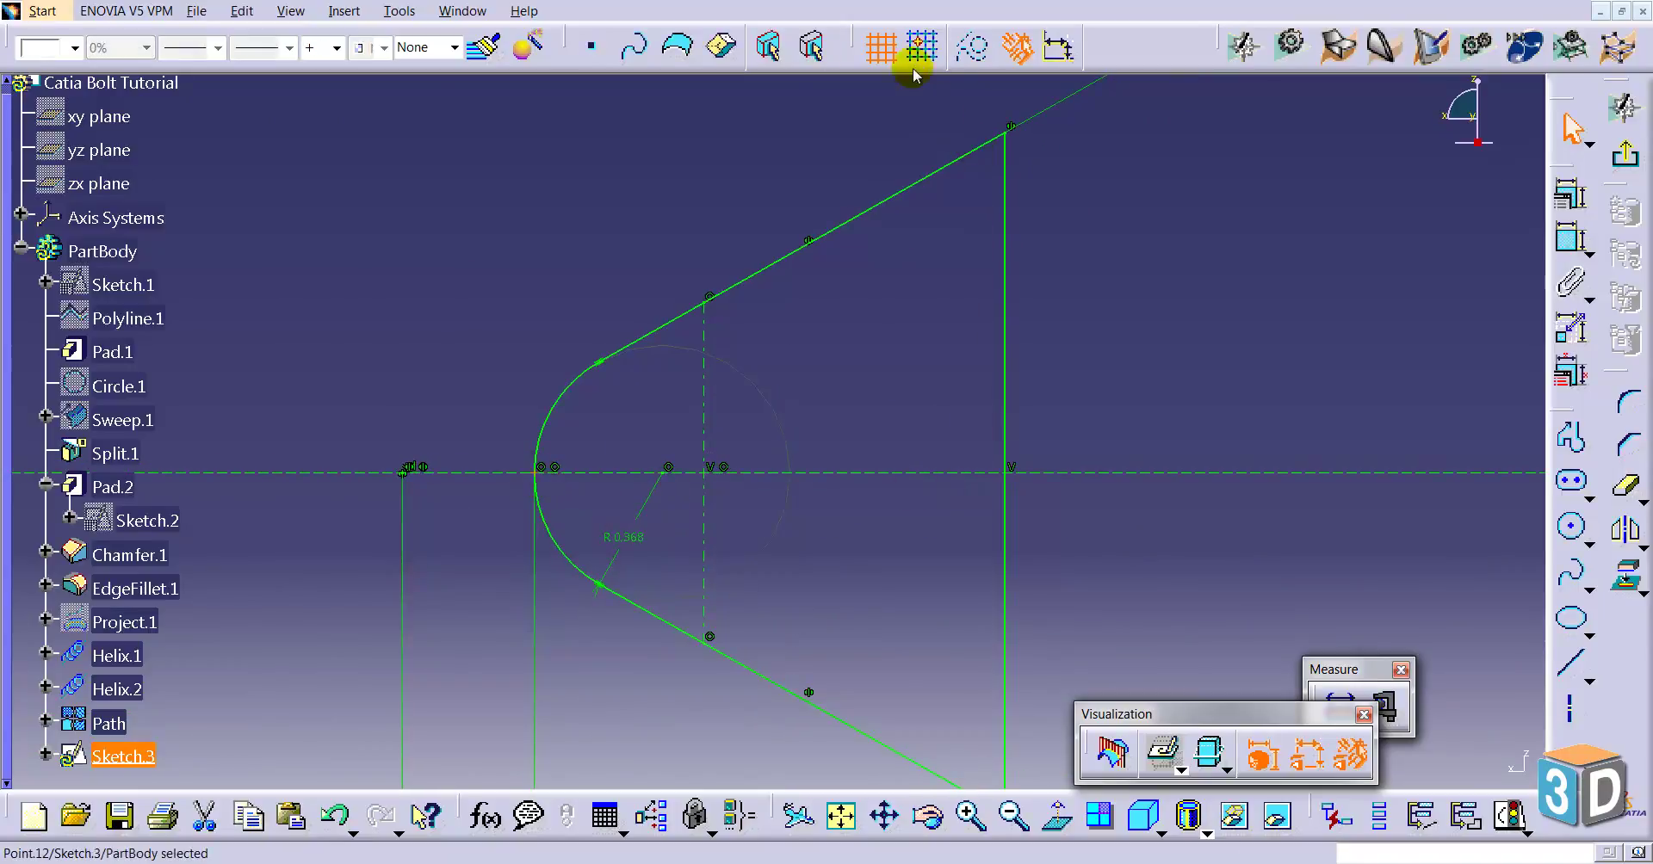
- Exit the Sketcher, fit the whole bolt in view, and save the bolt part
{"action": "left_click", "coordinate": [1254, 240]}
{"action": "left_click", "coordinate": [1626, 157]}
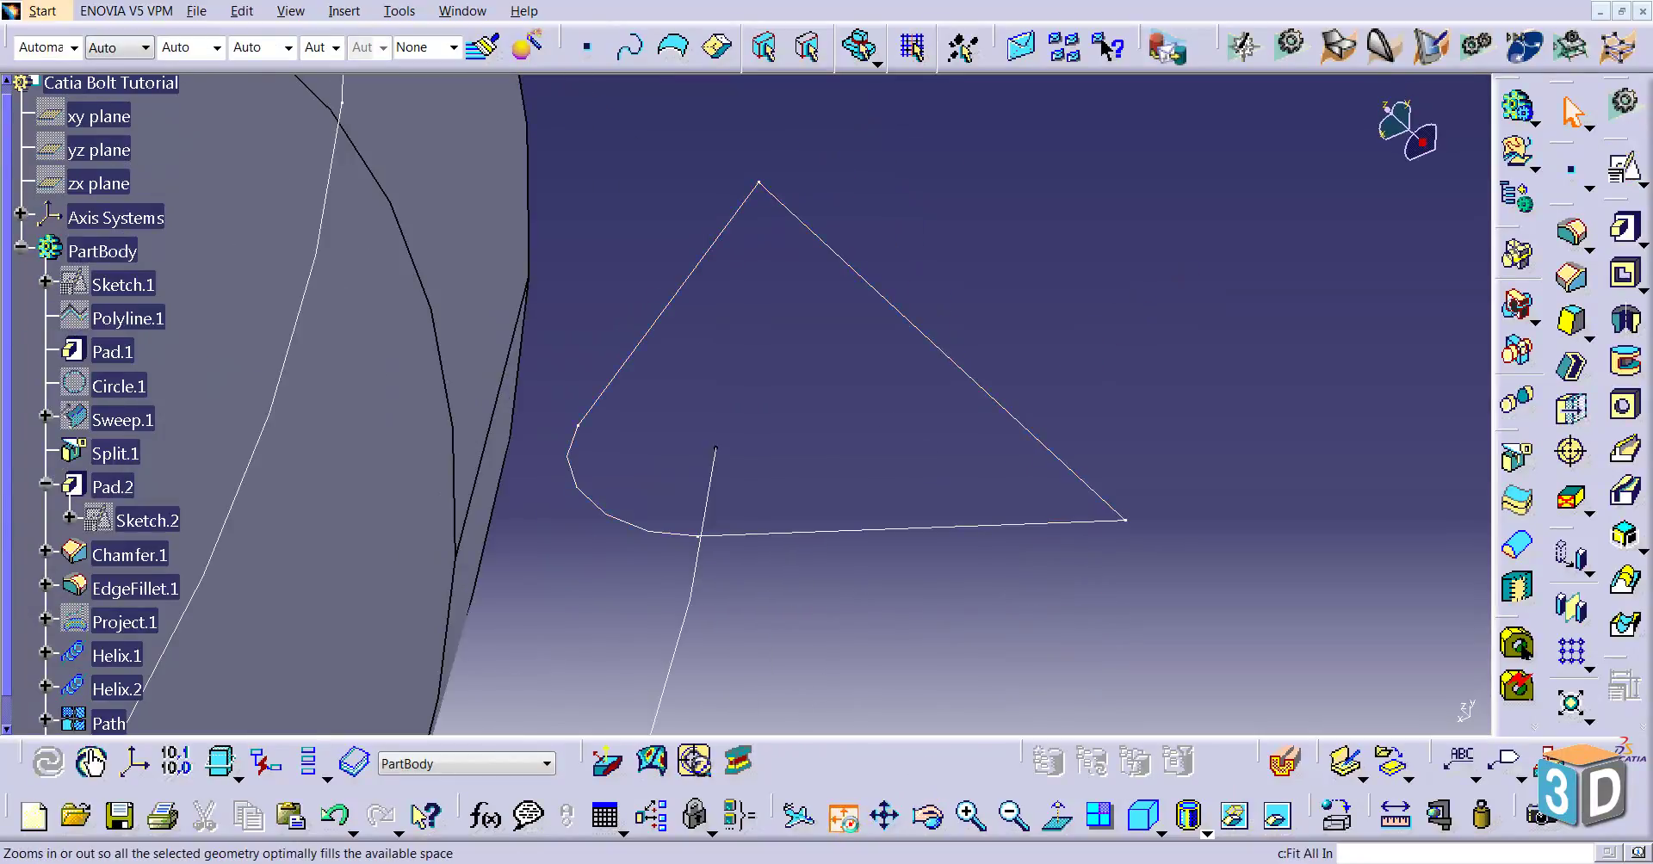
{"action": "left_click", "coordinate": [851, 825]}
{"action": "key", "text": "ctrl+s"}
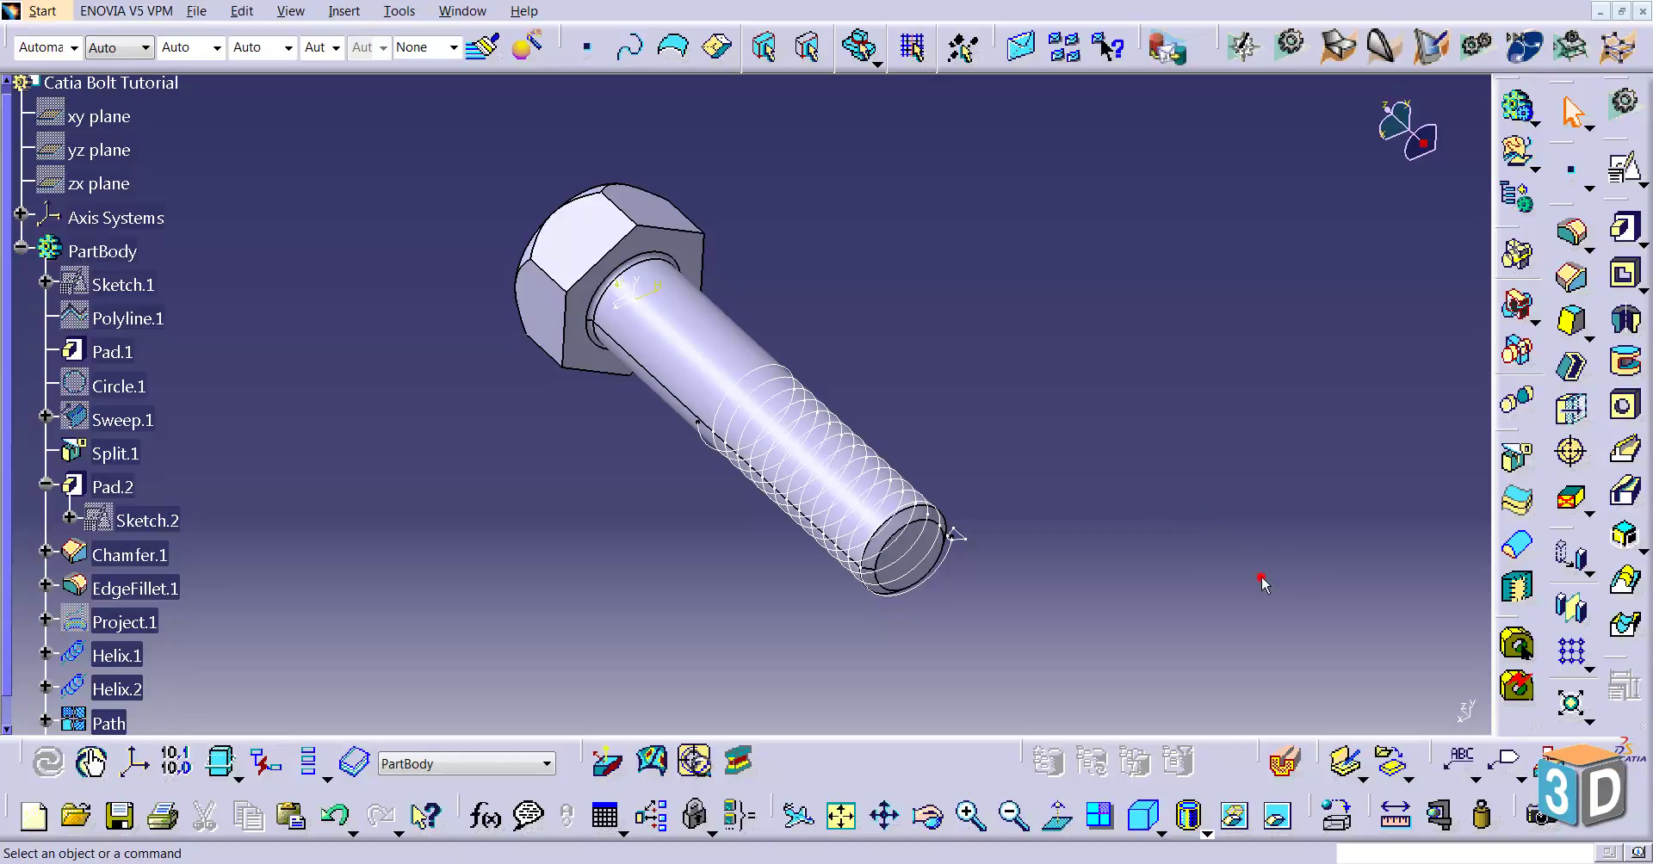
- Create a Slot with profile Sketch.3, centre curve Path, and Pulling direction along Z Axis
{"action": "left_click", "coordinate": [1624, 495]}
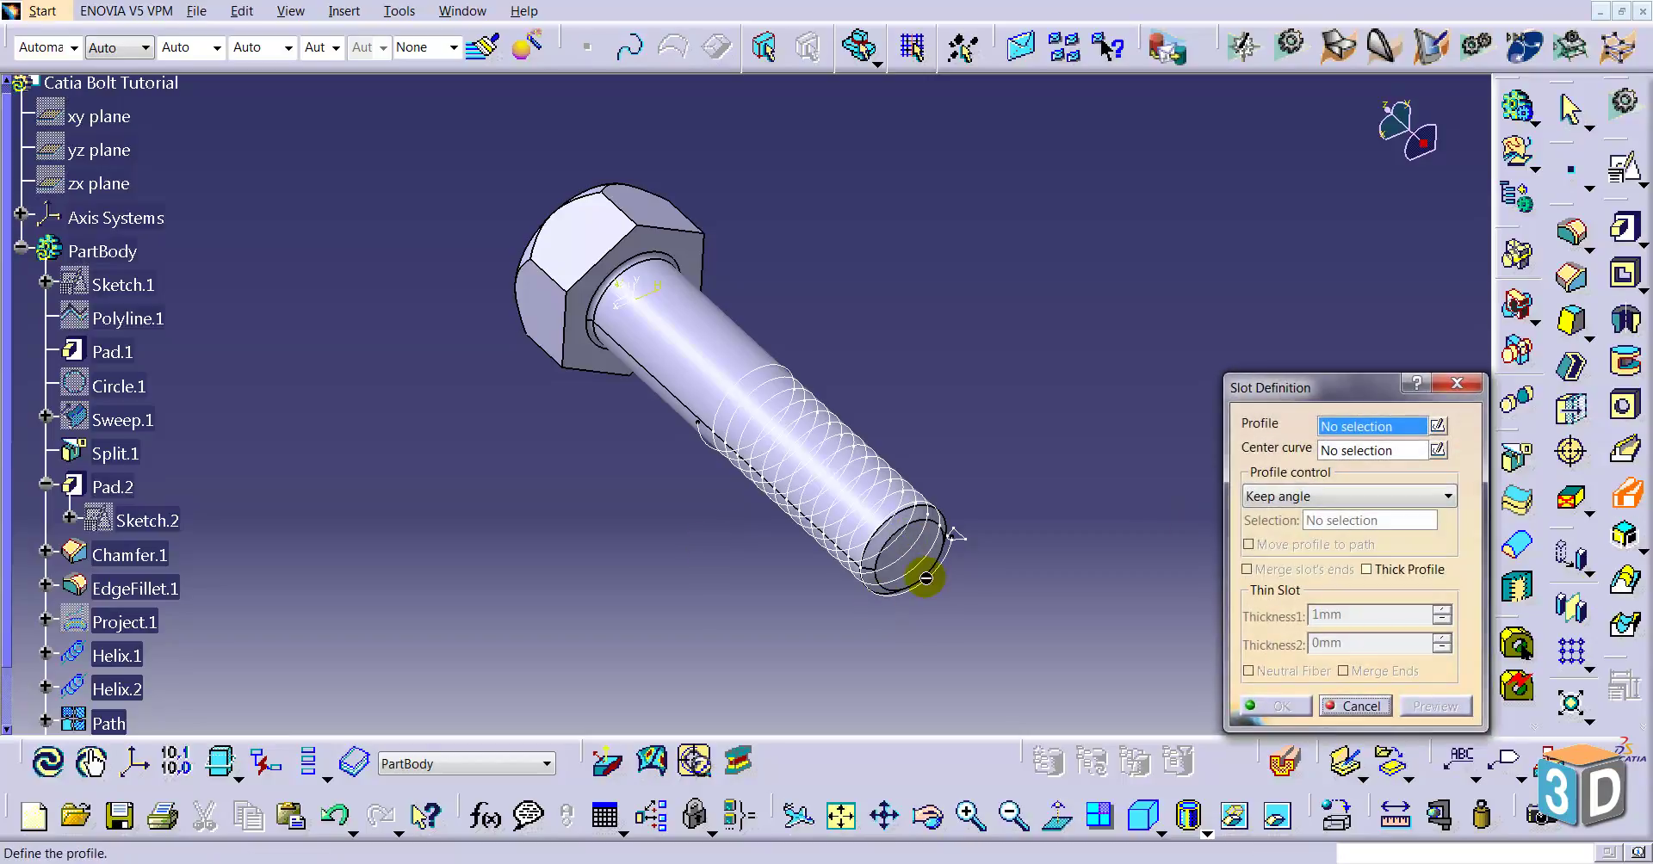
{"action": "left_click", "coordinate": [960, 538]}
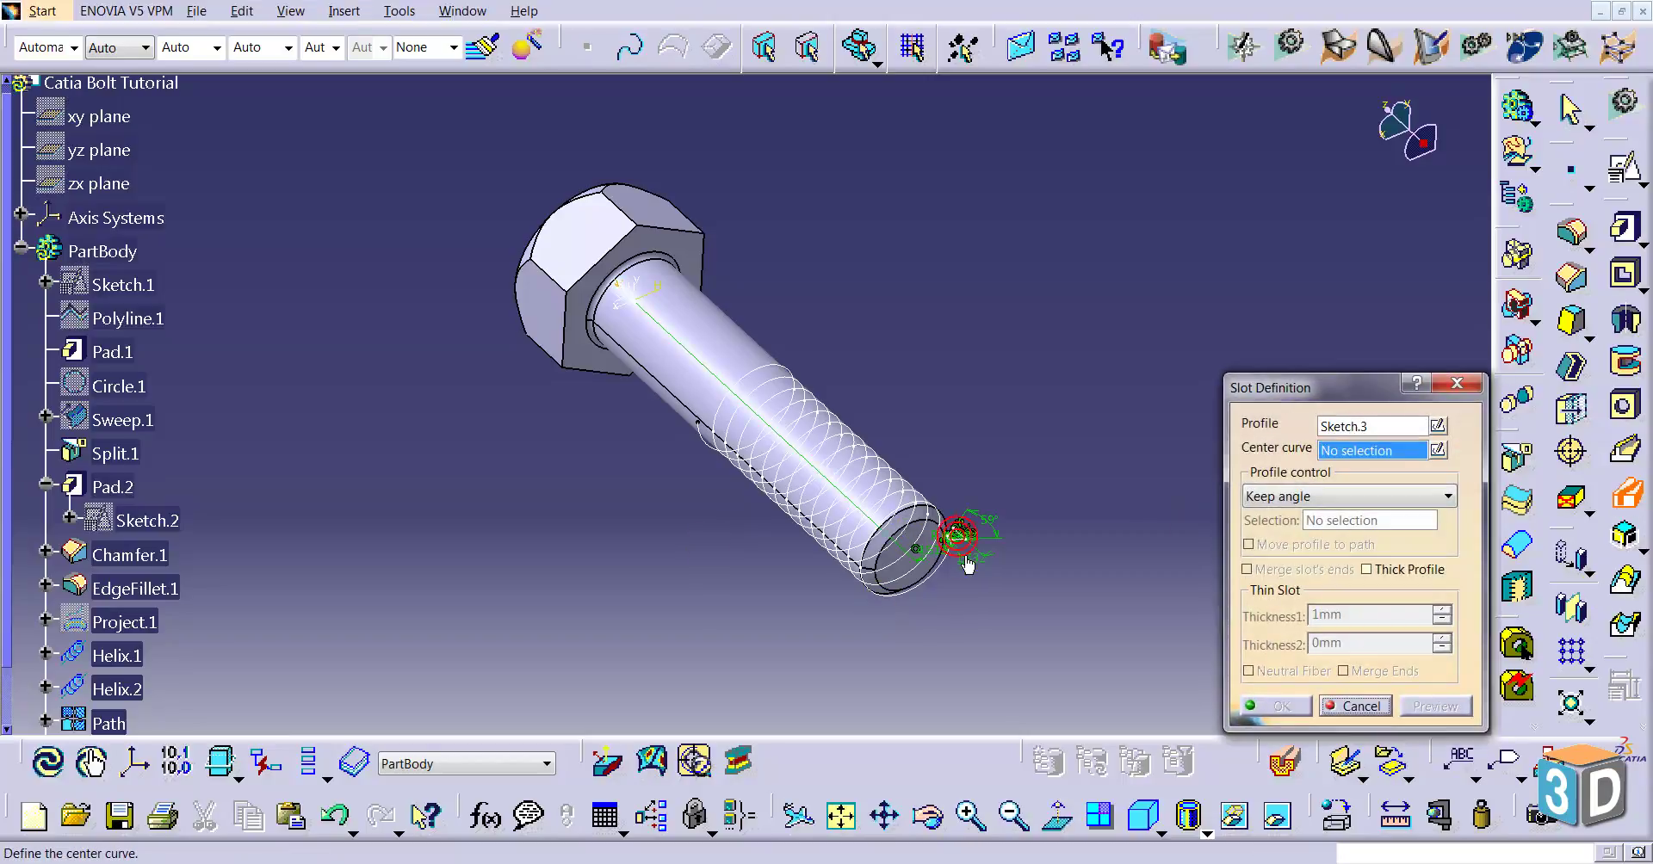
{"action": "left_click", "coordinate": [931, 587]}
{"action": "left_click", "coordinate": [1299, 496]}
{"action": "left_click", "coordinate": [1287, 530]}
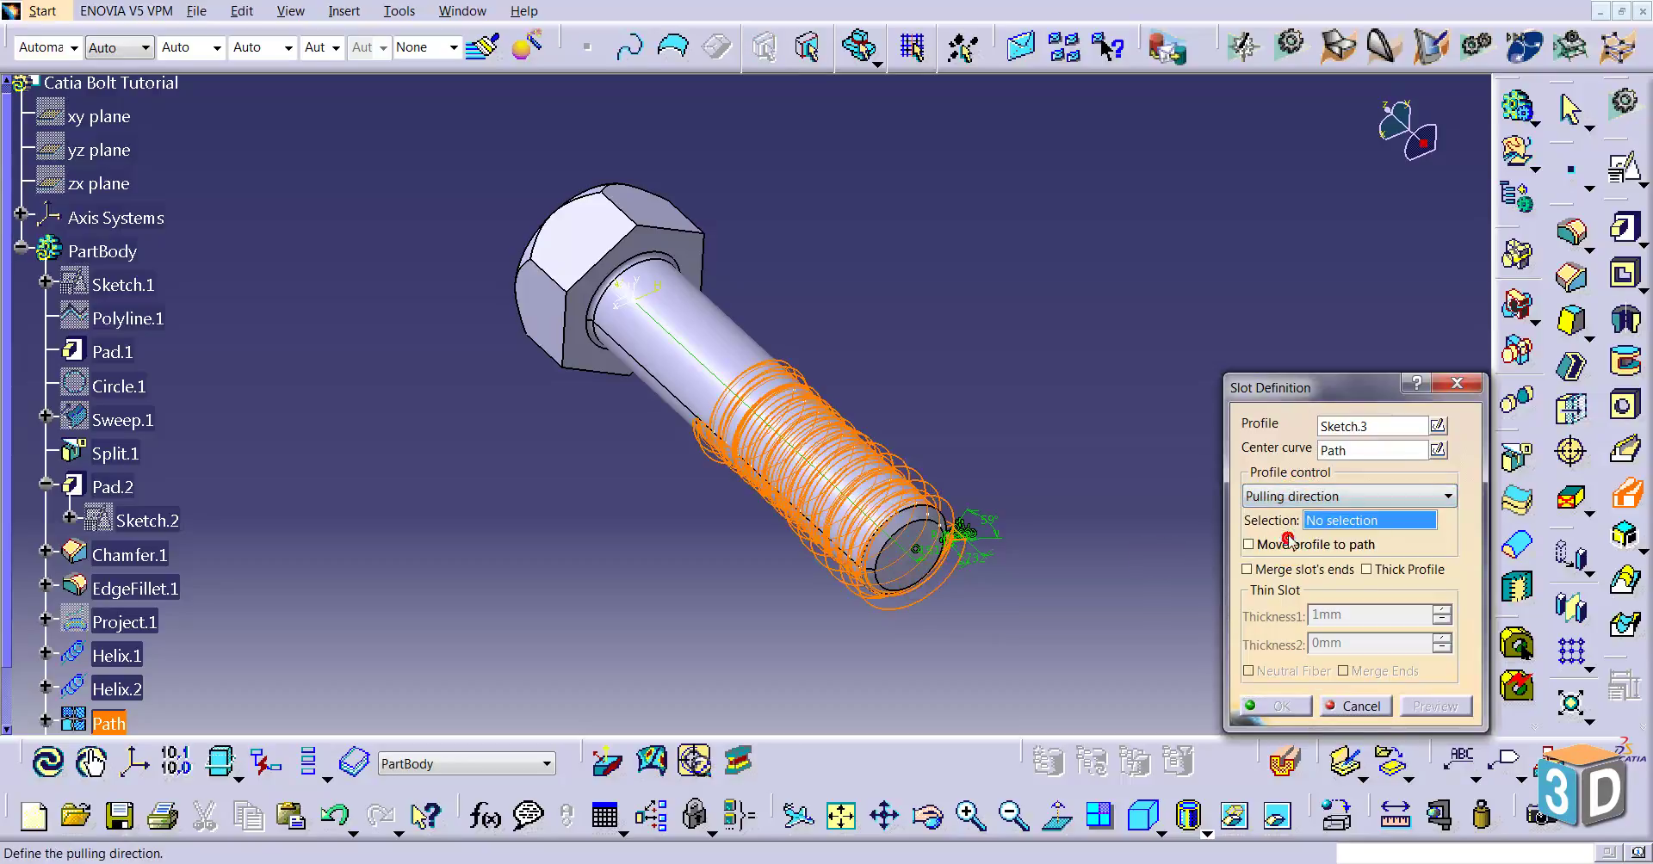
{"action": "right_click", "coordinate": [1337, 527]}
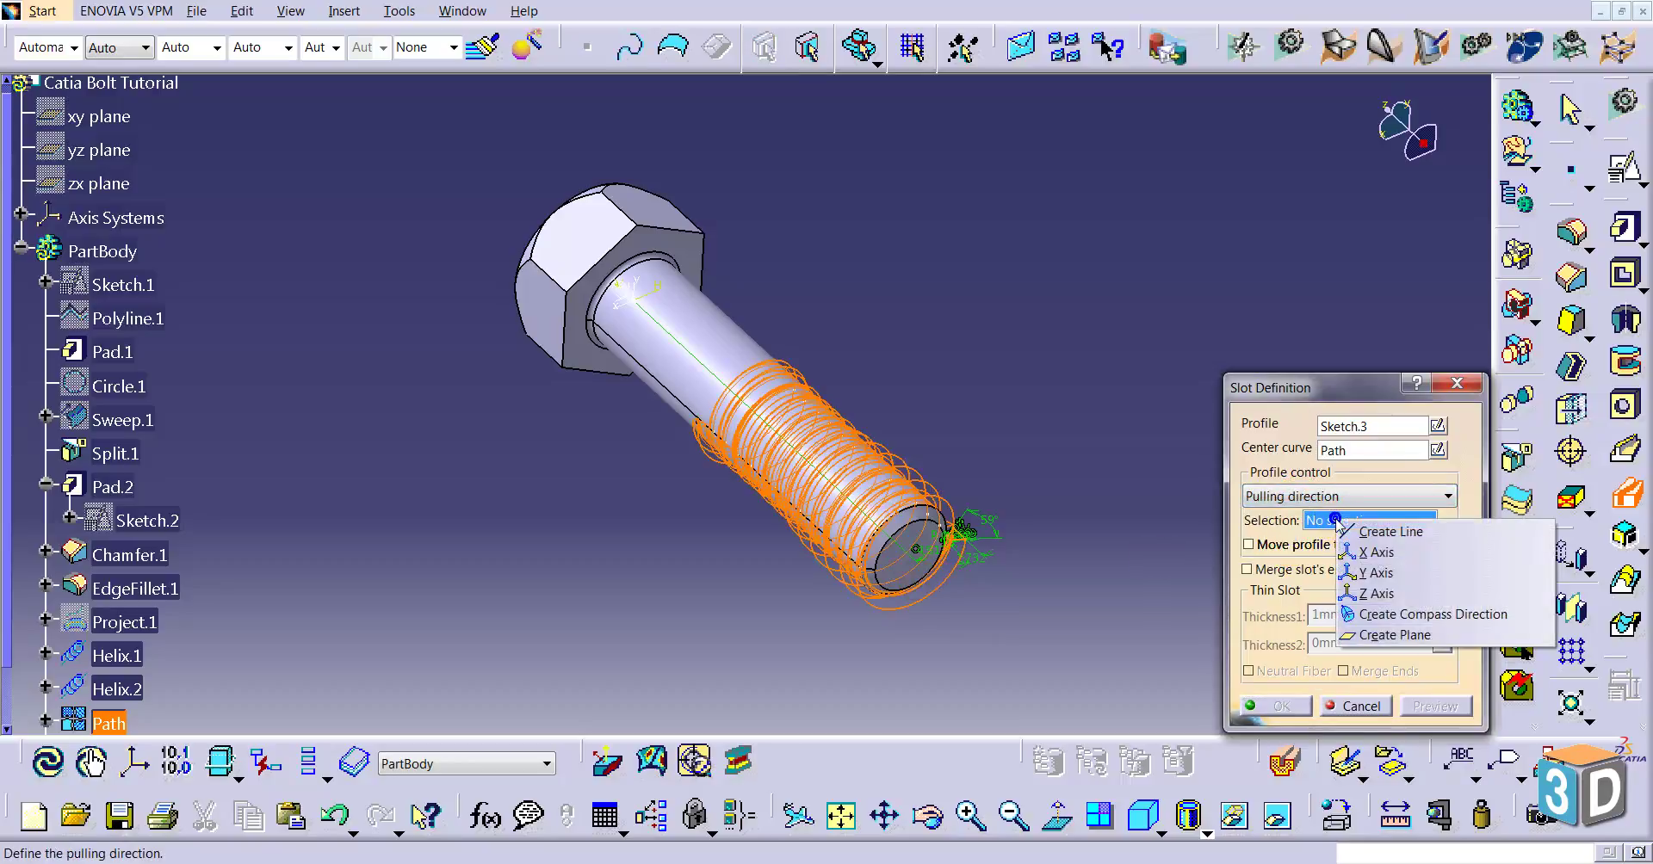
{"action": "left_click", "coordinate": [1362, 590]}
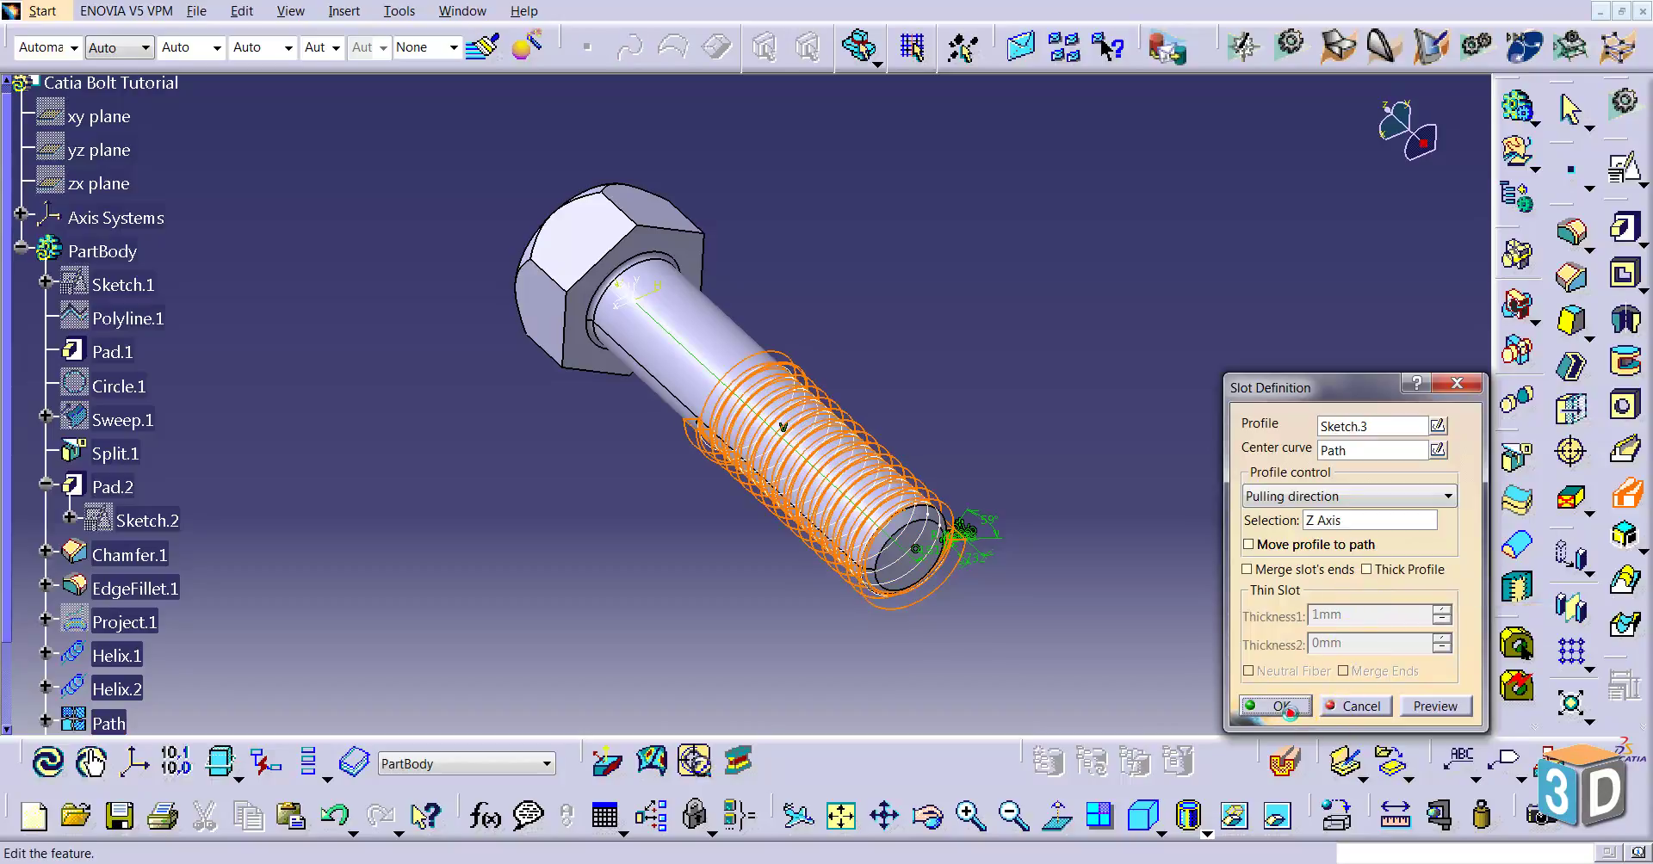
{"action": "left_click", "coordinate": [1282, 707]}
- Dismiss the slot warnings, inspect the thread grooves closely, and expand Helix.2's parameters
{"action": "left_click", "coordinate": [1433, 701]}
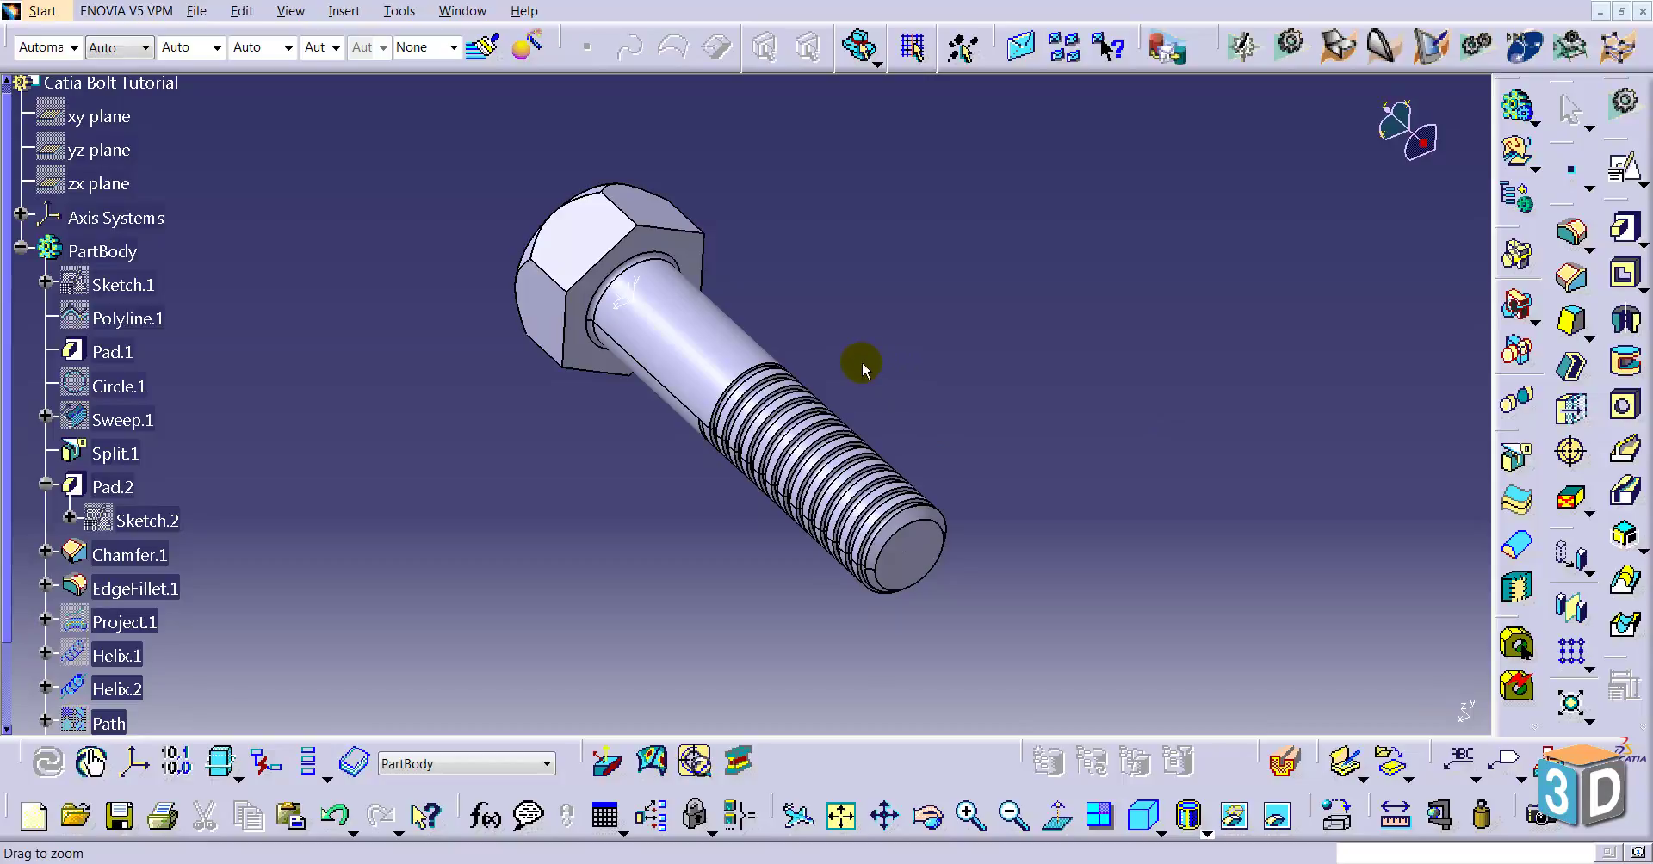
{"action": "middle_click_drag", "start_coordinate": [748, 307], "coordinate": [1044, 380]}
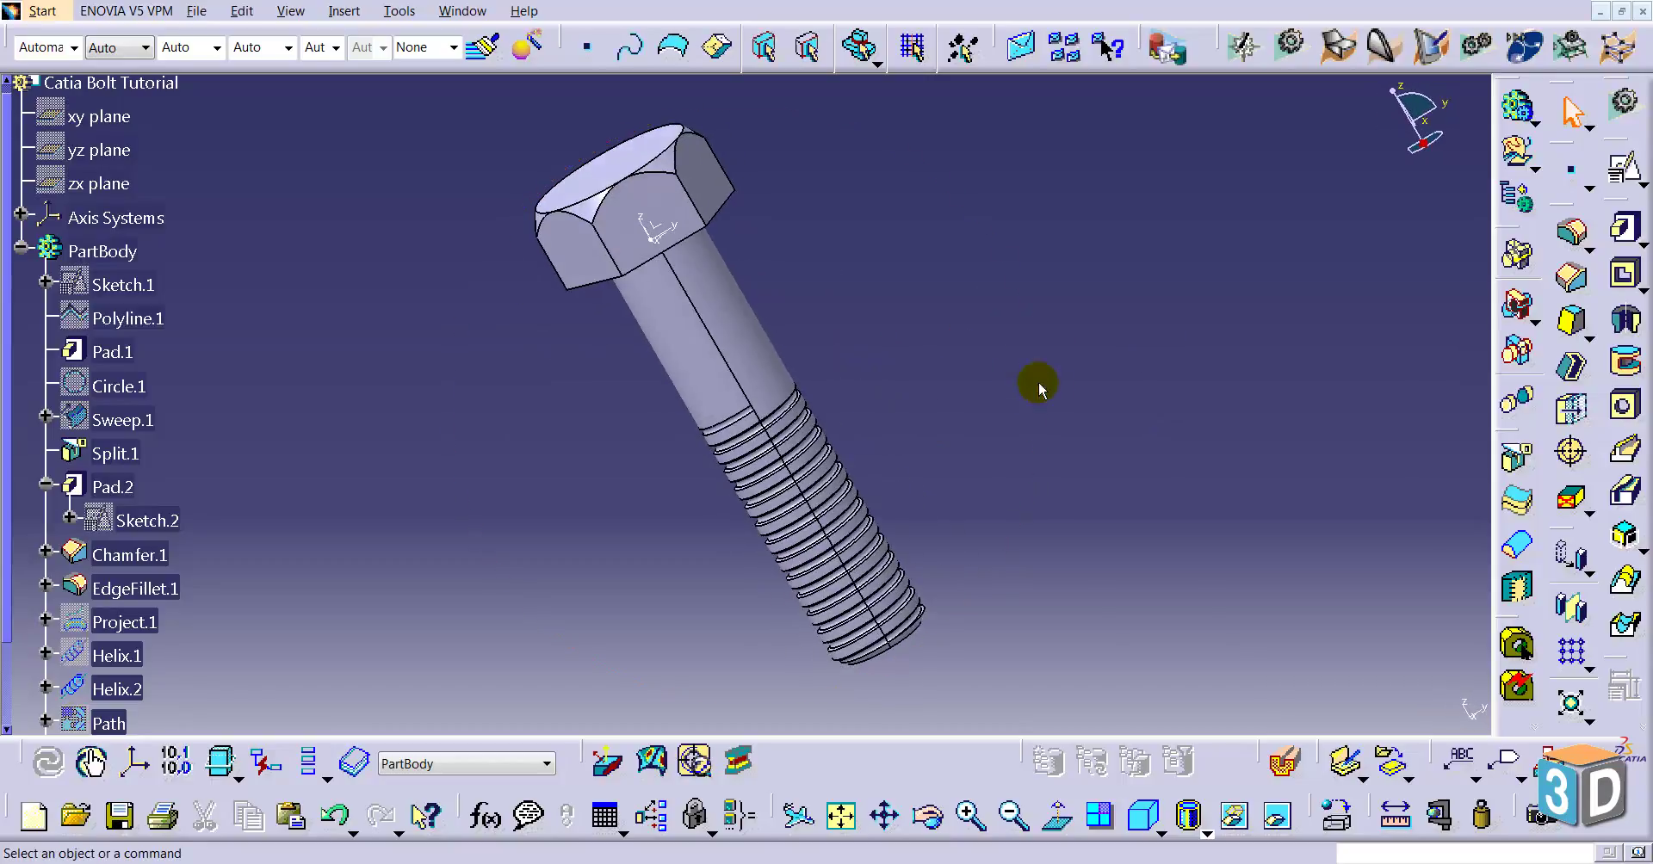
{"action": "scroll", "coordinate": [16, 532], "scroll_direction": "down", "scroll_amount": 3}
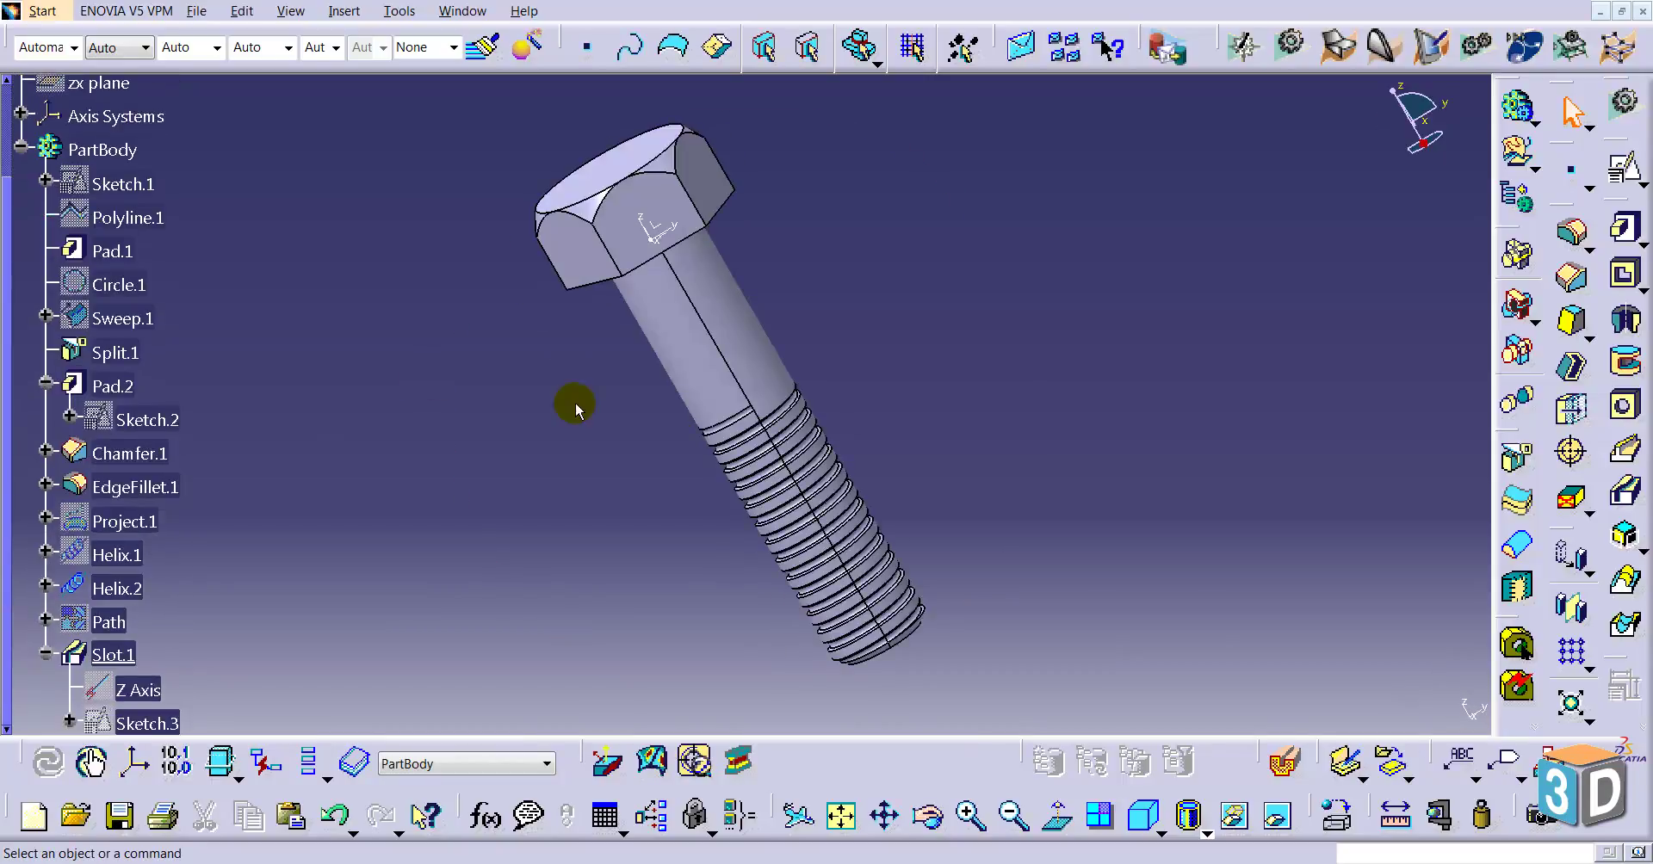
{"action": "middle_click_drag", "start_coordinate": [680, 480], "coordinate": [720, 321]}
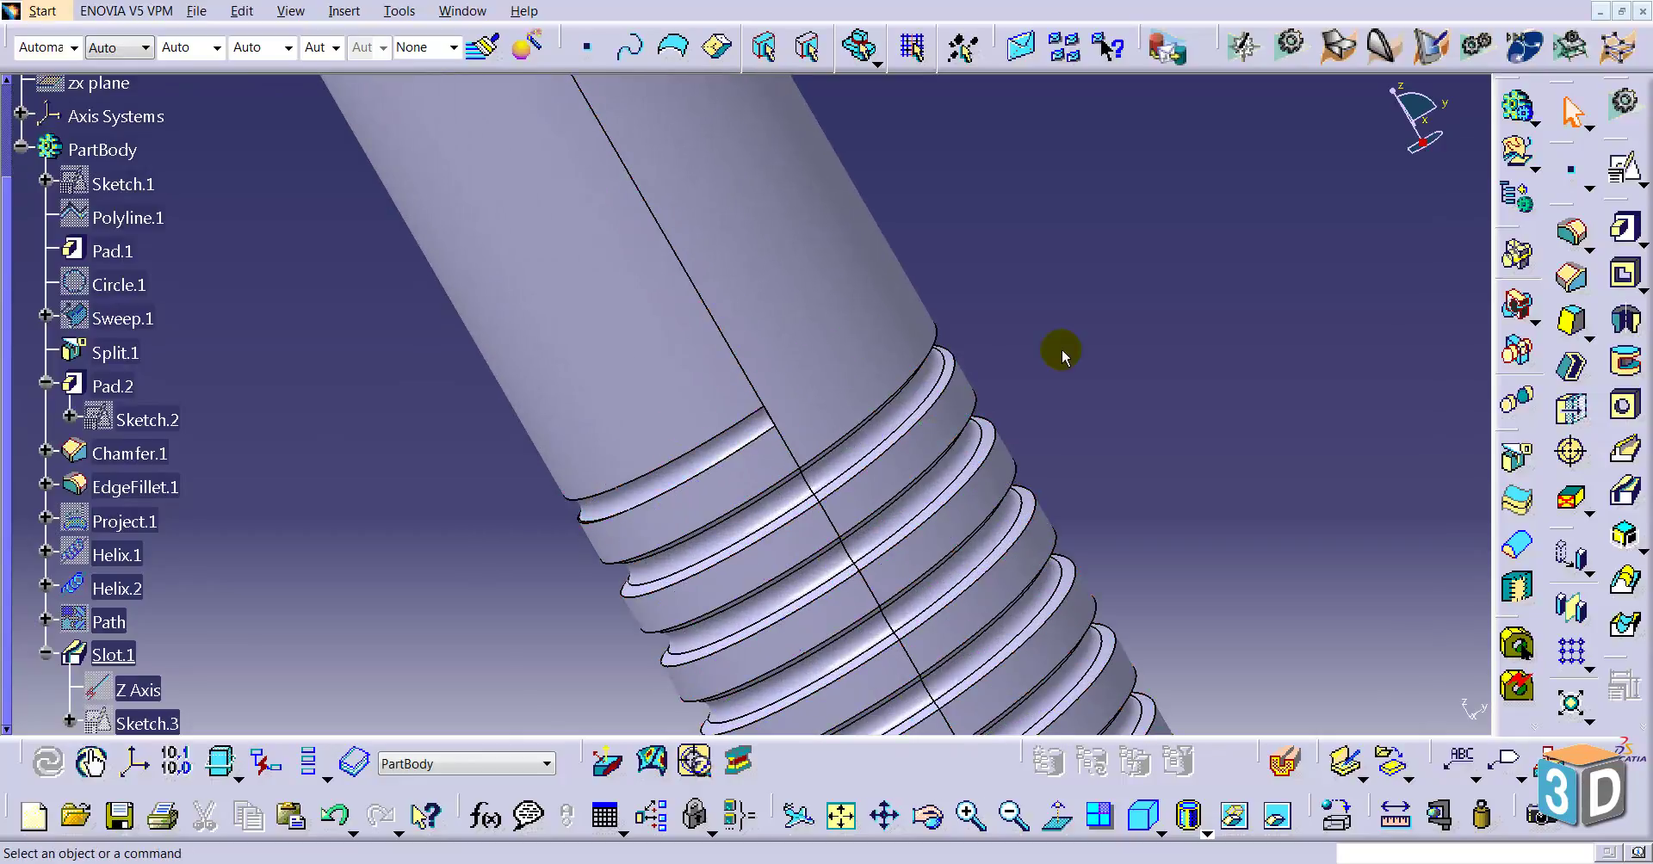
{"action": "mouse_move", "coordinate": [1047, 357]}
{"action": "middle_mouse_down"}
{"action": "mouse_move", "coordinate": [1046, 258]}
{"action": "mouse_move", "coordinate": [952, 302]}
{"action": "middle_mouse_up"}
{"action": "middle_click_drag", "start_coordinate": [860, 358], "coordinate": [830, 162]}
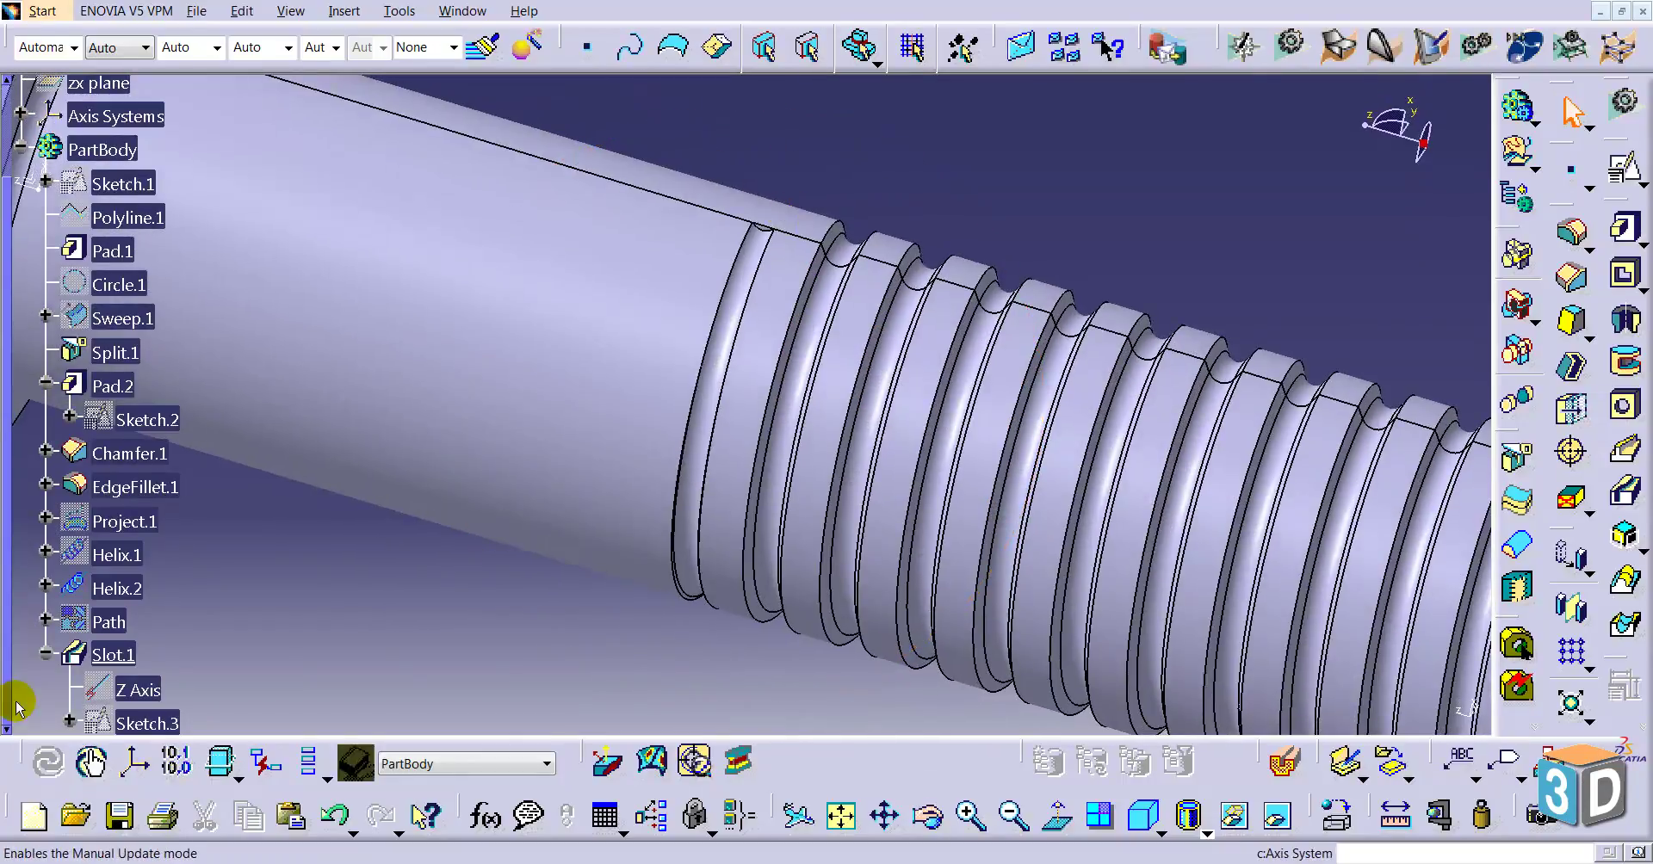
{"action": "left_click", "coordinate": [9, 667]}
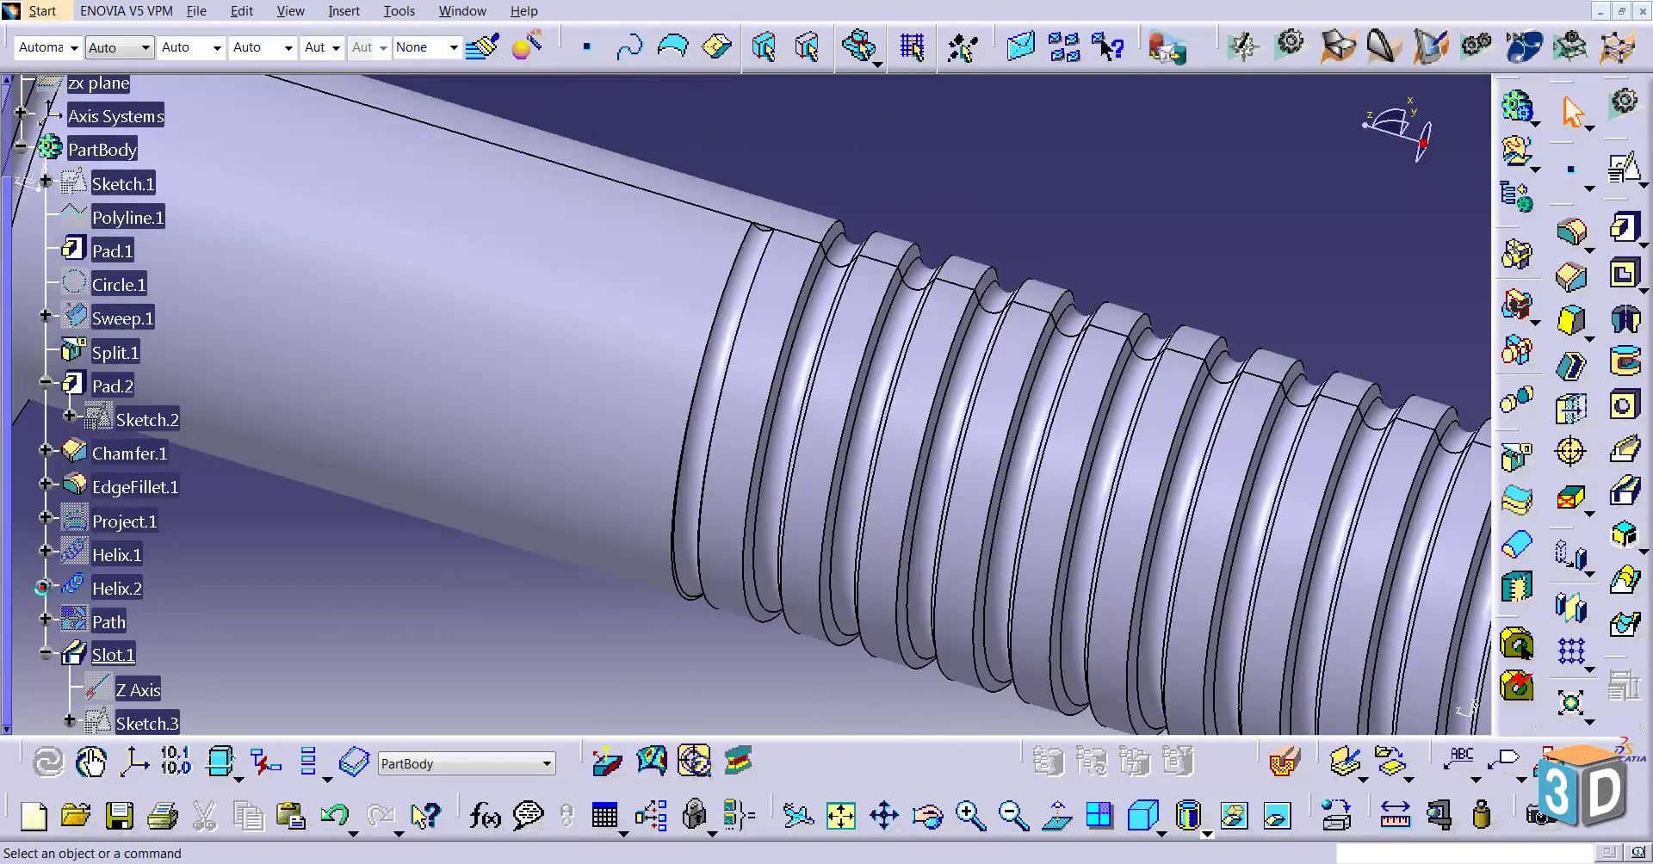
{"action": "left_click", "coordinate": [45, 586]}
- Set Helix.2's TaperAngle to -10deg and save the bolt part
{"action": "double_click", "coordinate": [168, 629]}
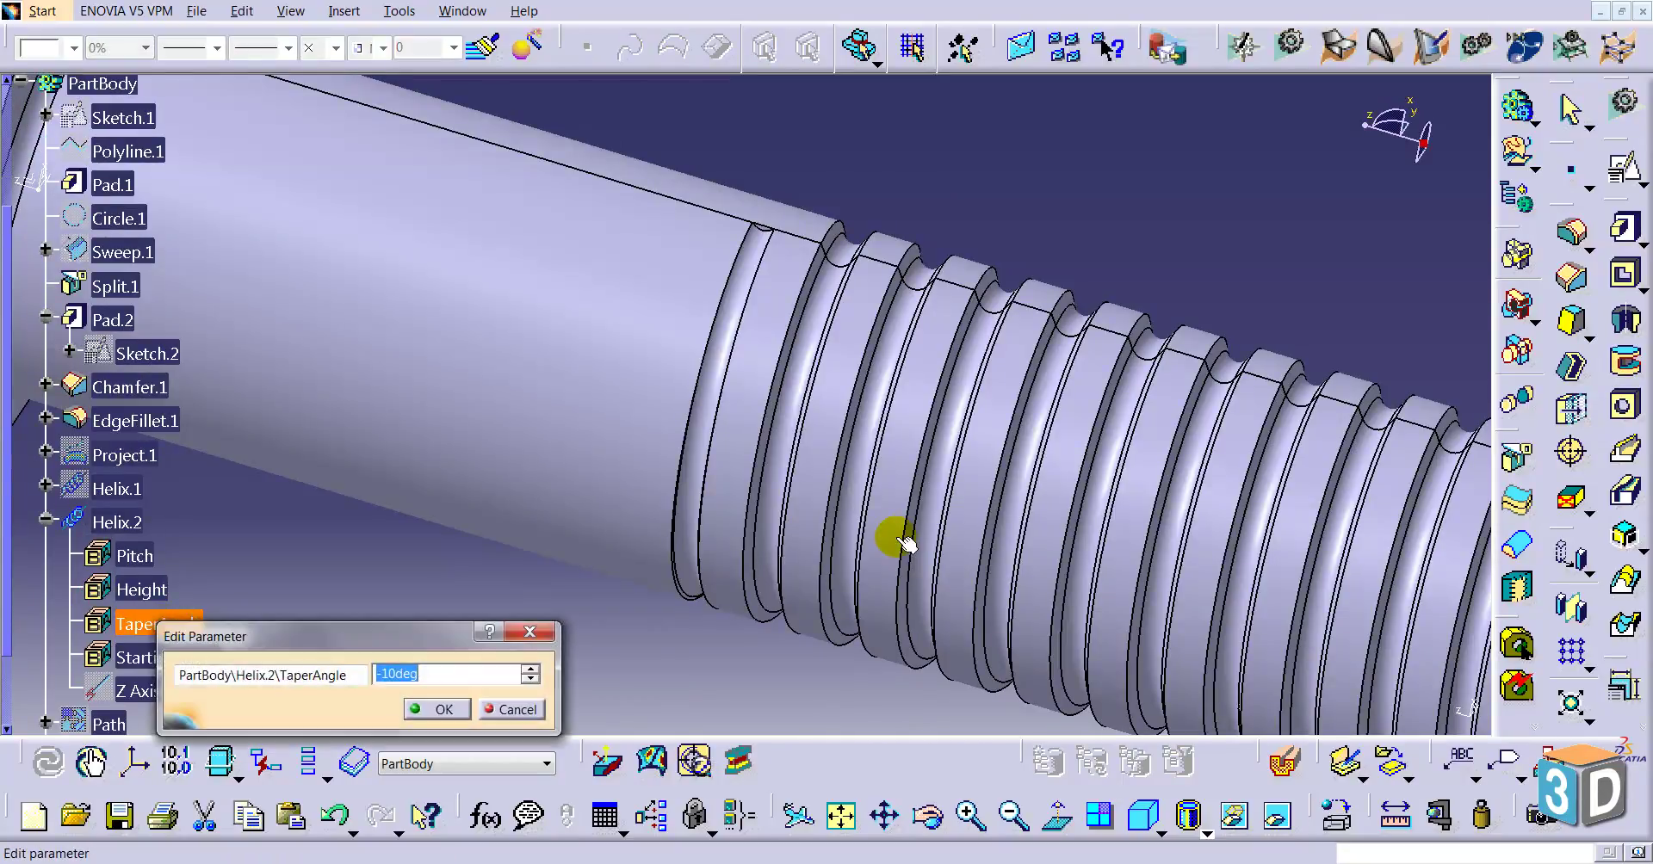
{"action": "type", "text": "-1"}
{"action": "key", "text": "Return"}
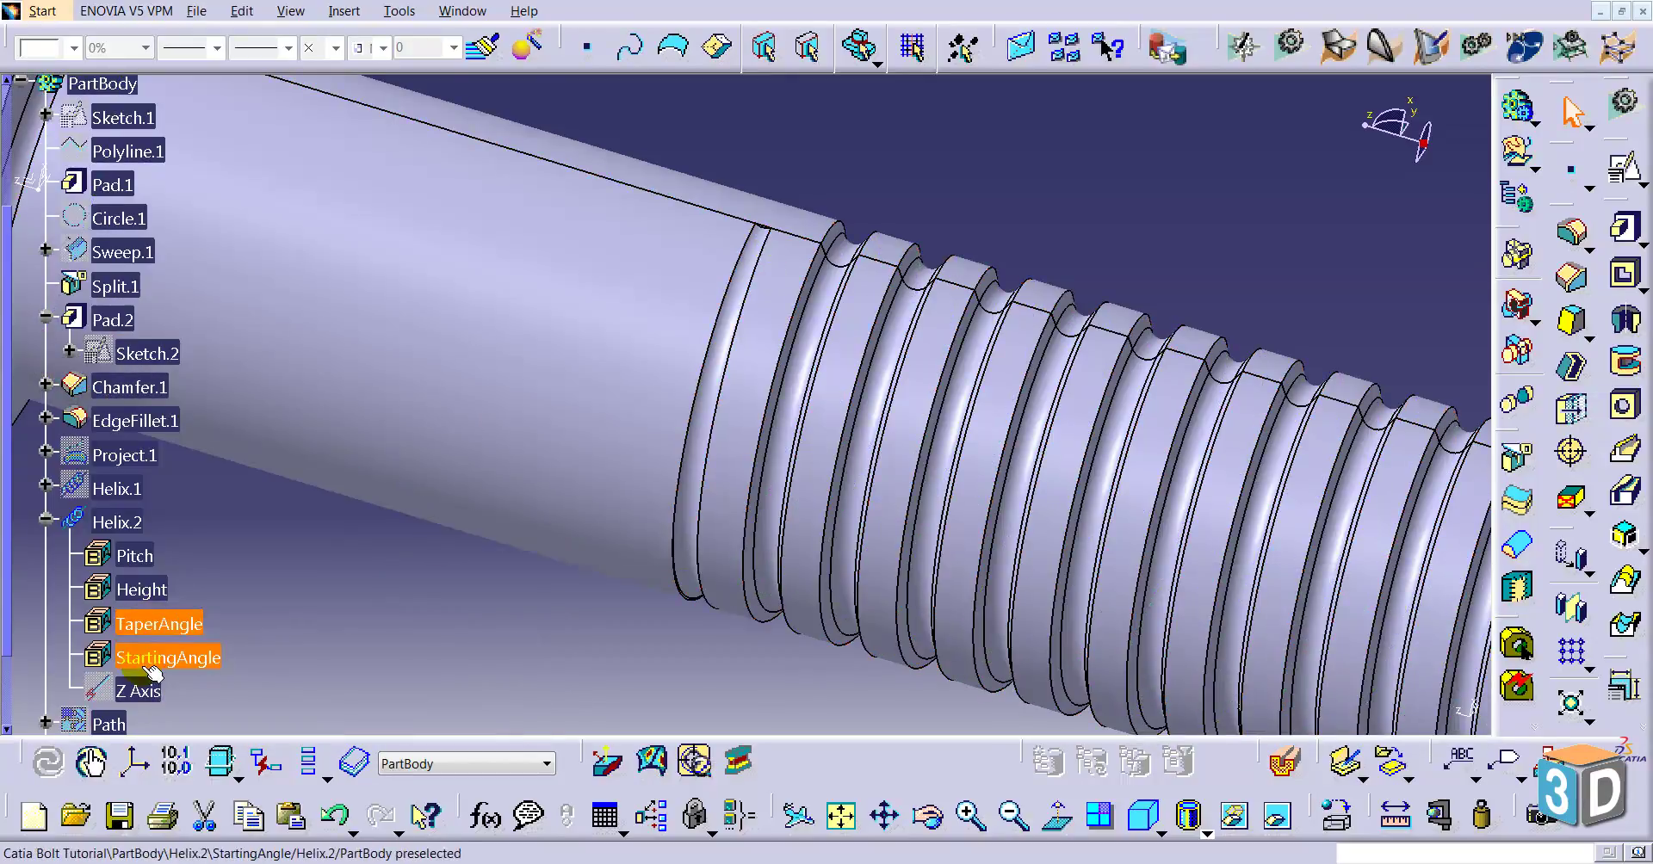
{"action": "double_click", "coordinate": [155, 627]}
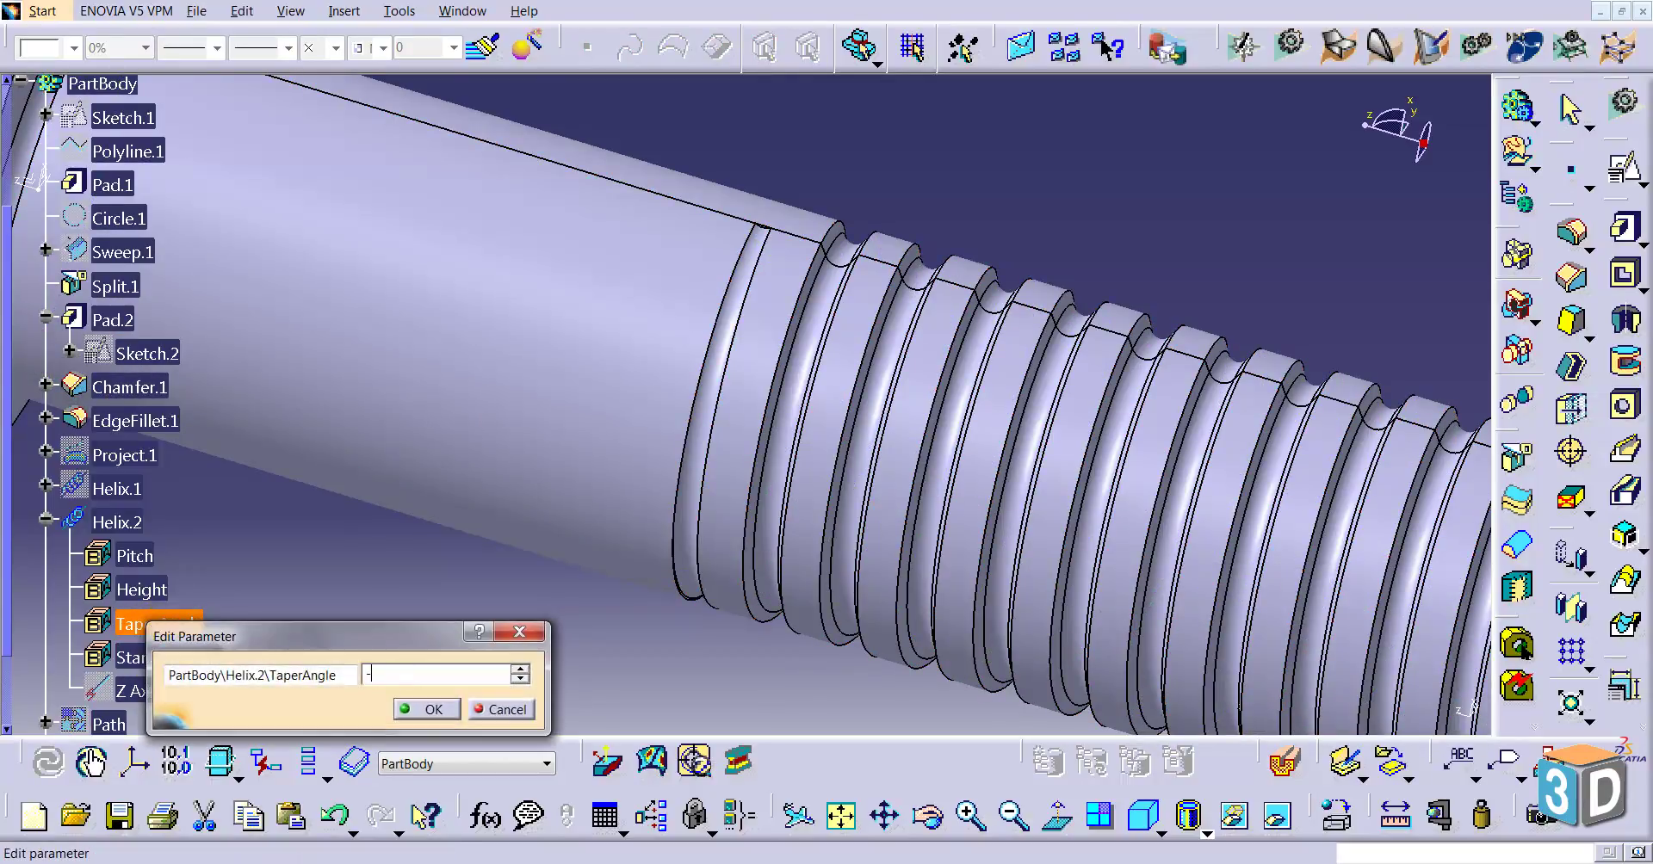
{"action": "type", "text": "10"}
{"action": "key", "text": "Return"}
{"action": "key", "text": "ctrl+s"}
- Create a new Part Design part saved as Catia Nut Tutorial, then start a positioned sketch on xy
{"action": "left_click", "coordinate": [841, 815]}
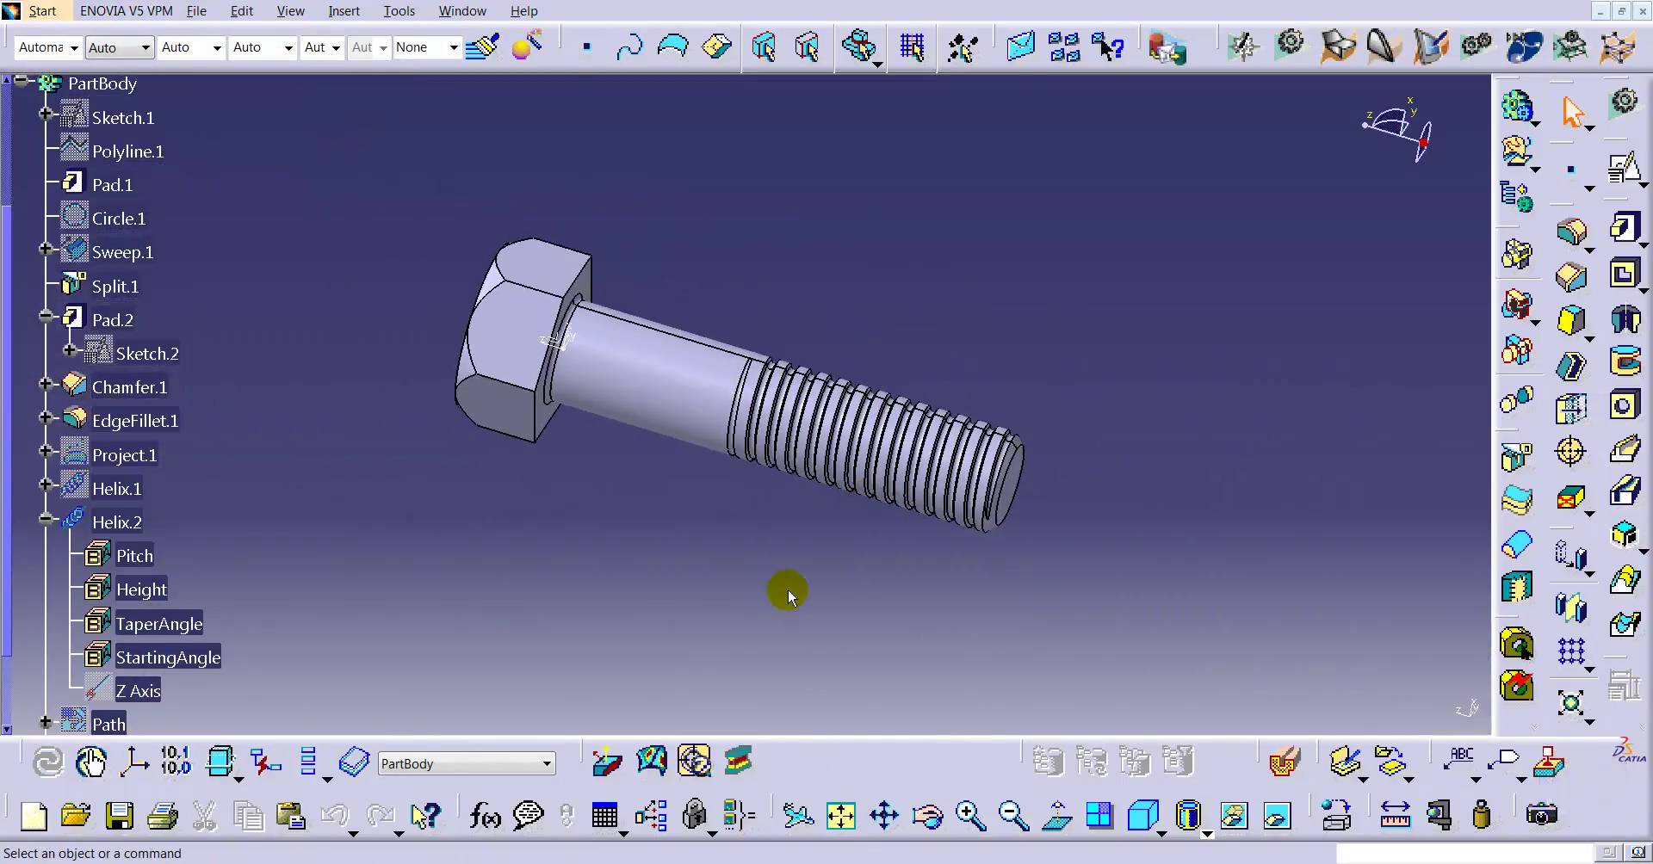
{"action": "left_click", "coordinate": [1625, 102]}
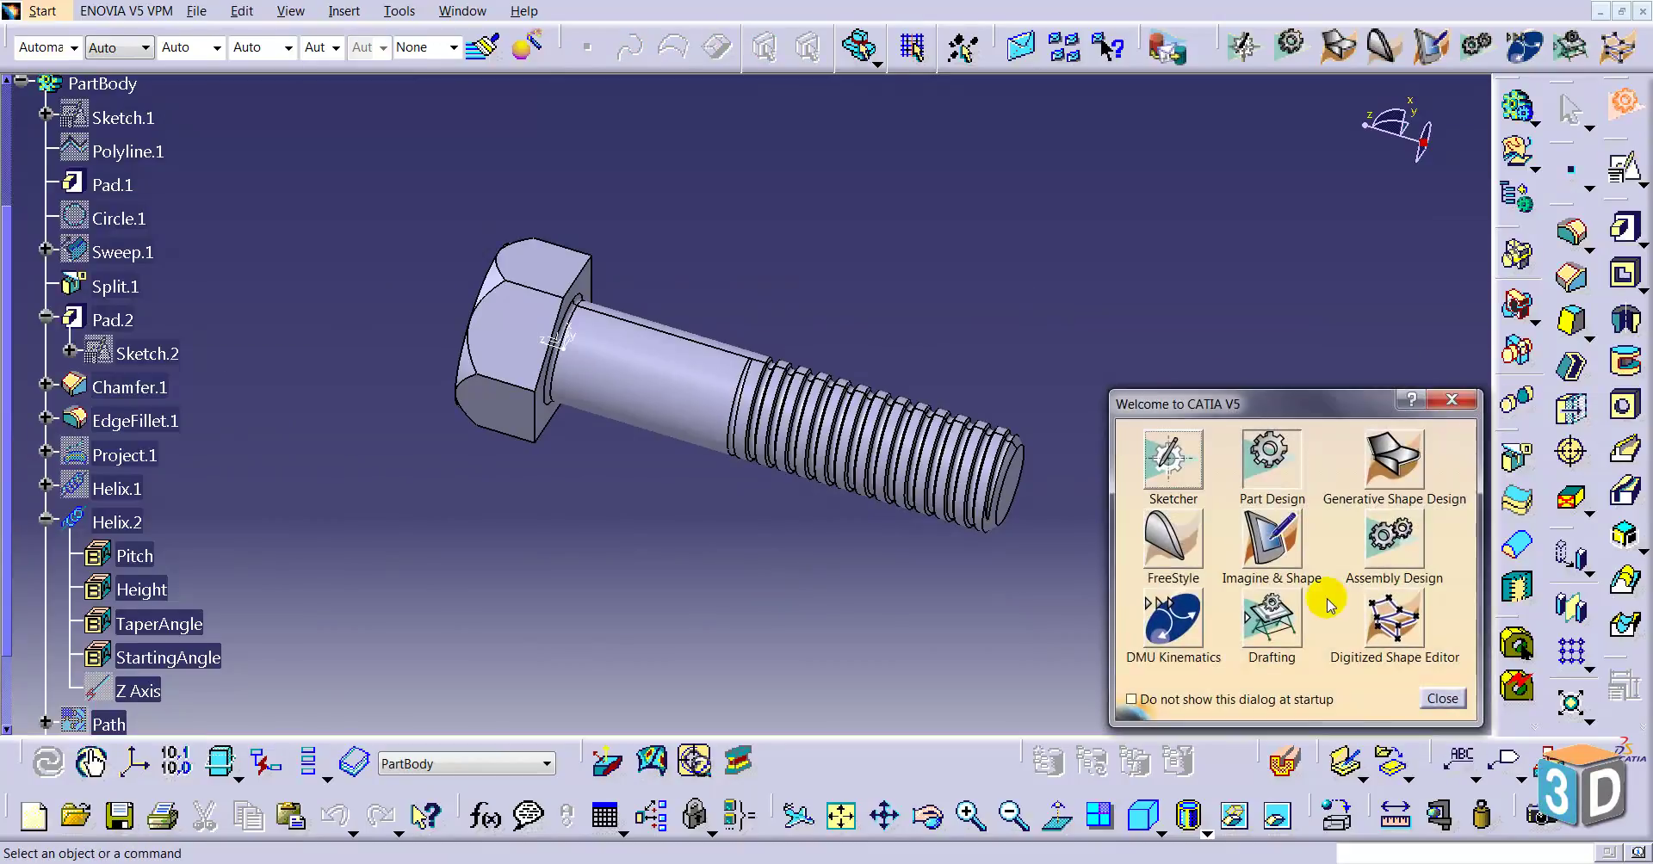
{"action": "left_click", "coordinate": [1272, 460]}
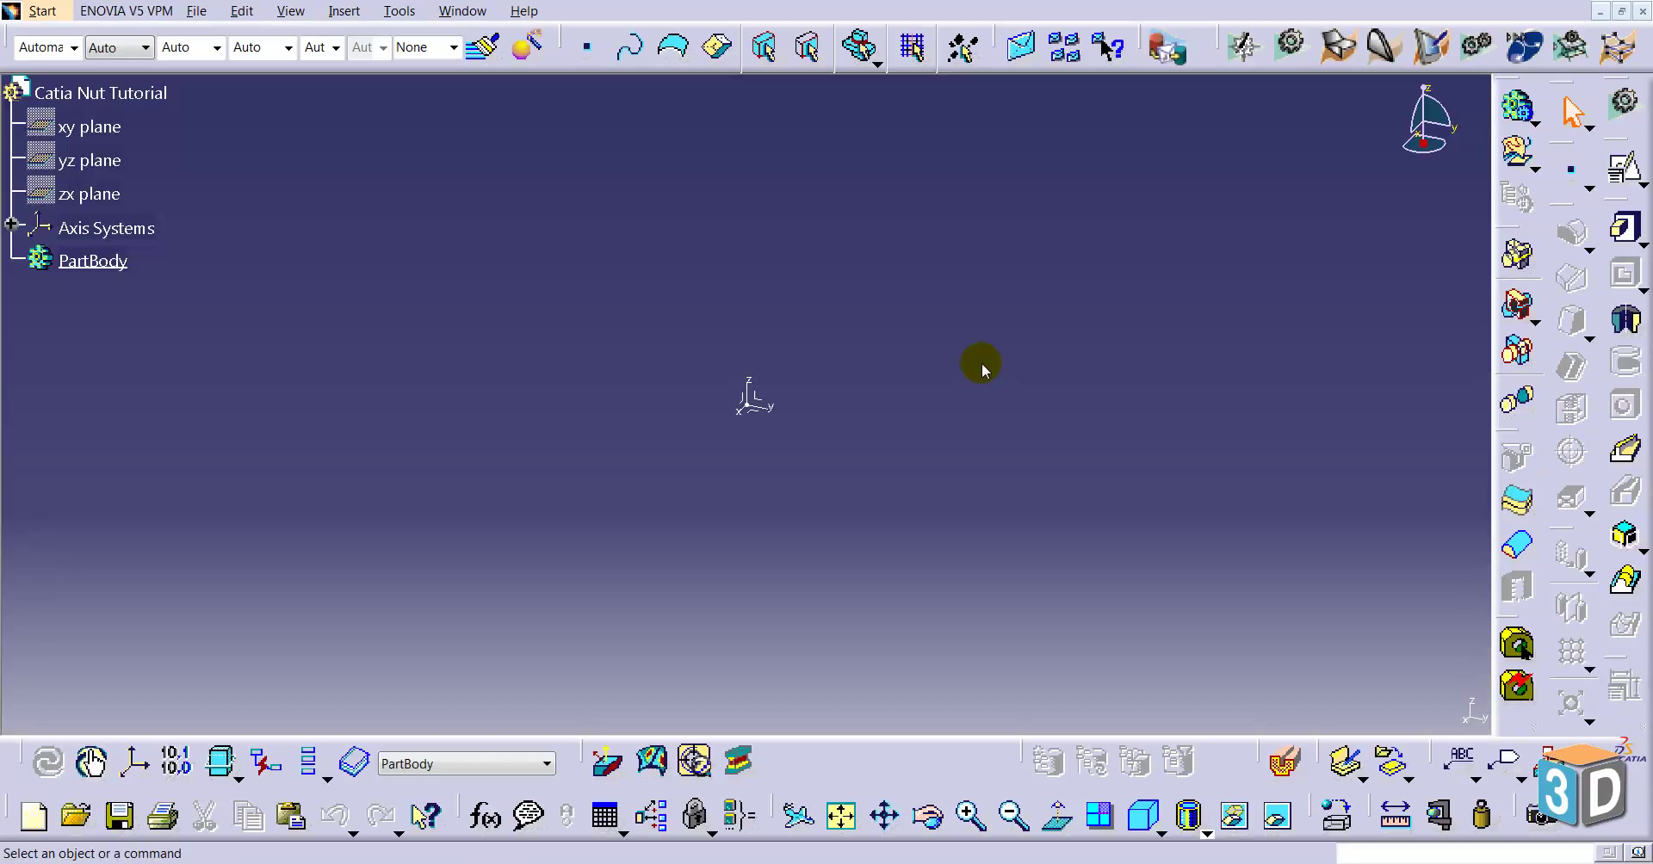
{"action": "key", "text": "ctrl+s"}
{"action": "left_click", "coordinate": [661, 499]}
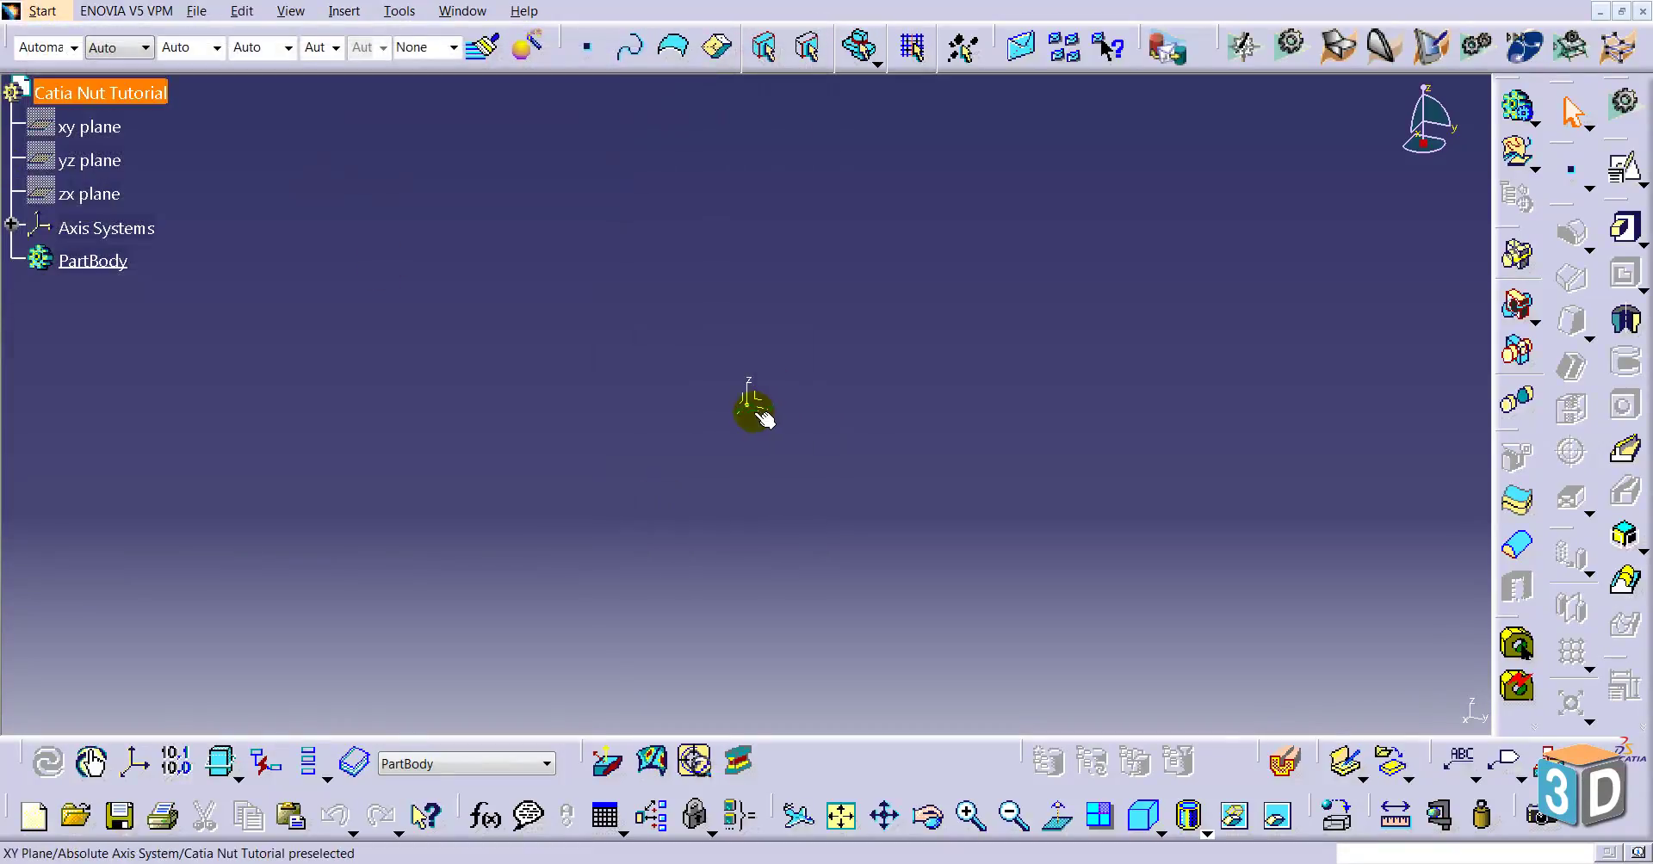
{"action": "left_click", "coordinate": [752, 404]}
{"action": "left_click", "coordinate": [1620, 169]}
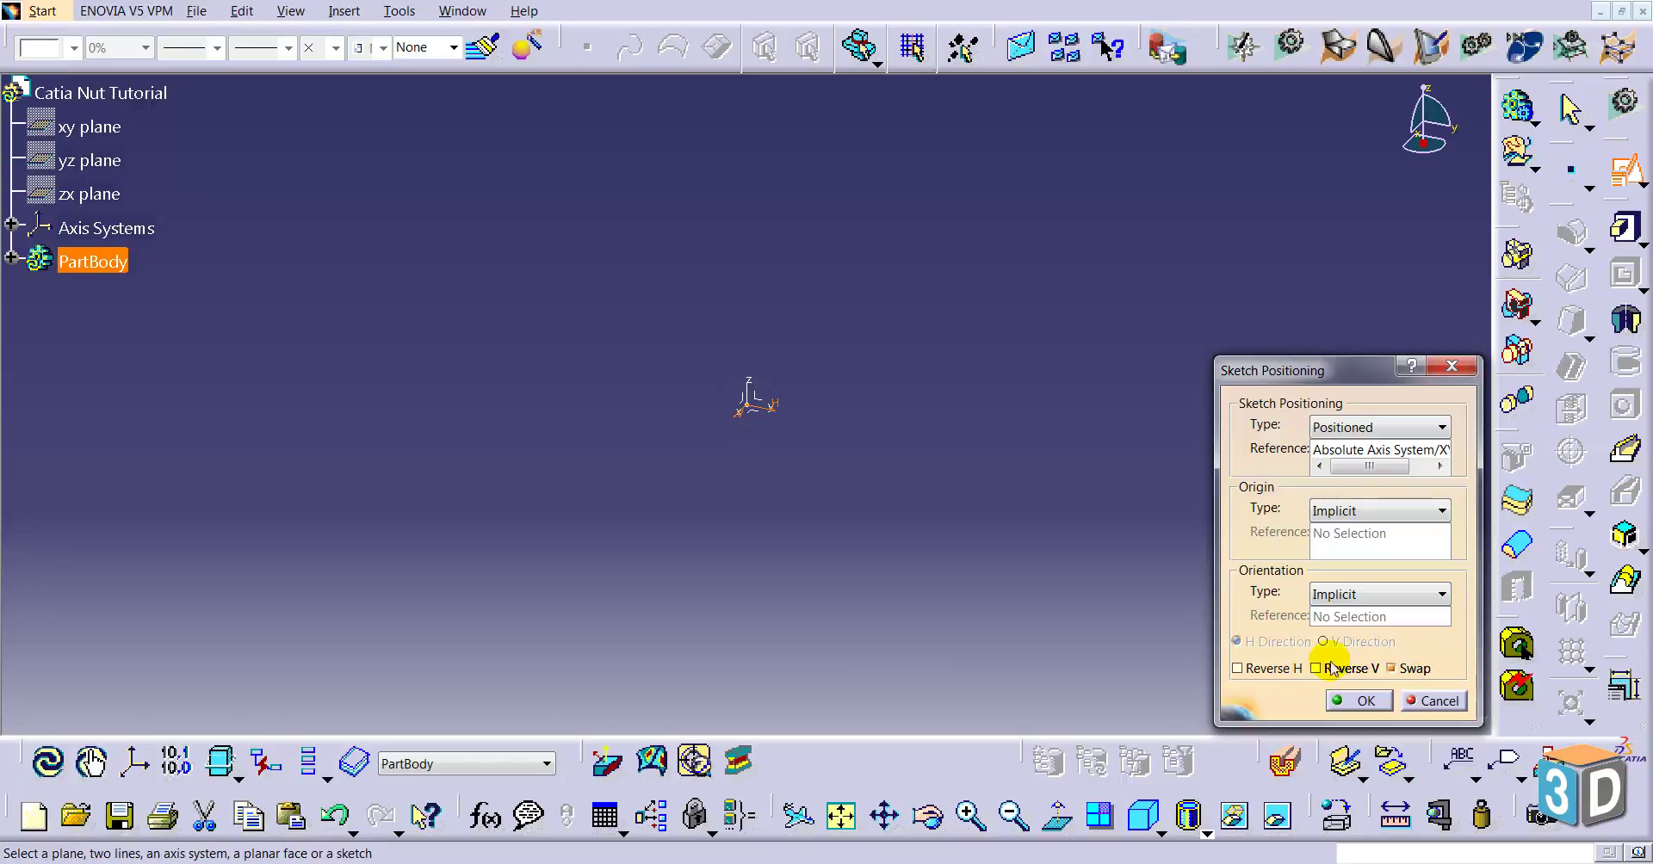
- Draw a circle at the sketch origin with an 18.6 mm diameter
{"action": "left_click", "coordinate": [1358, 699]}
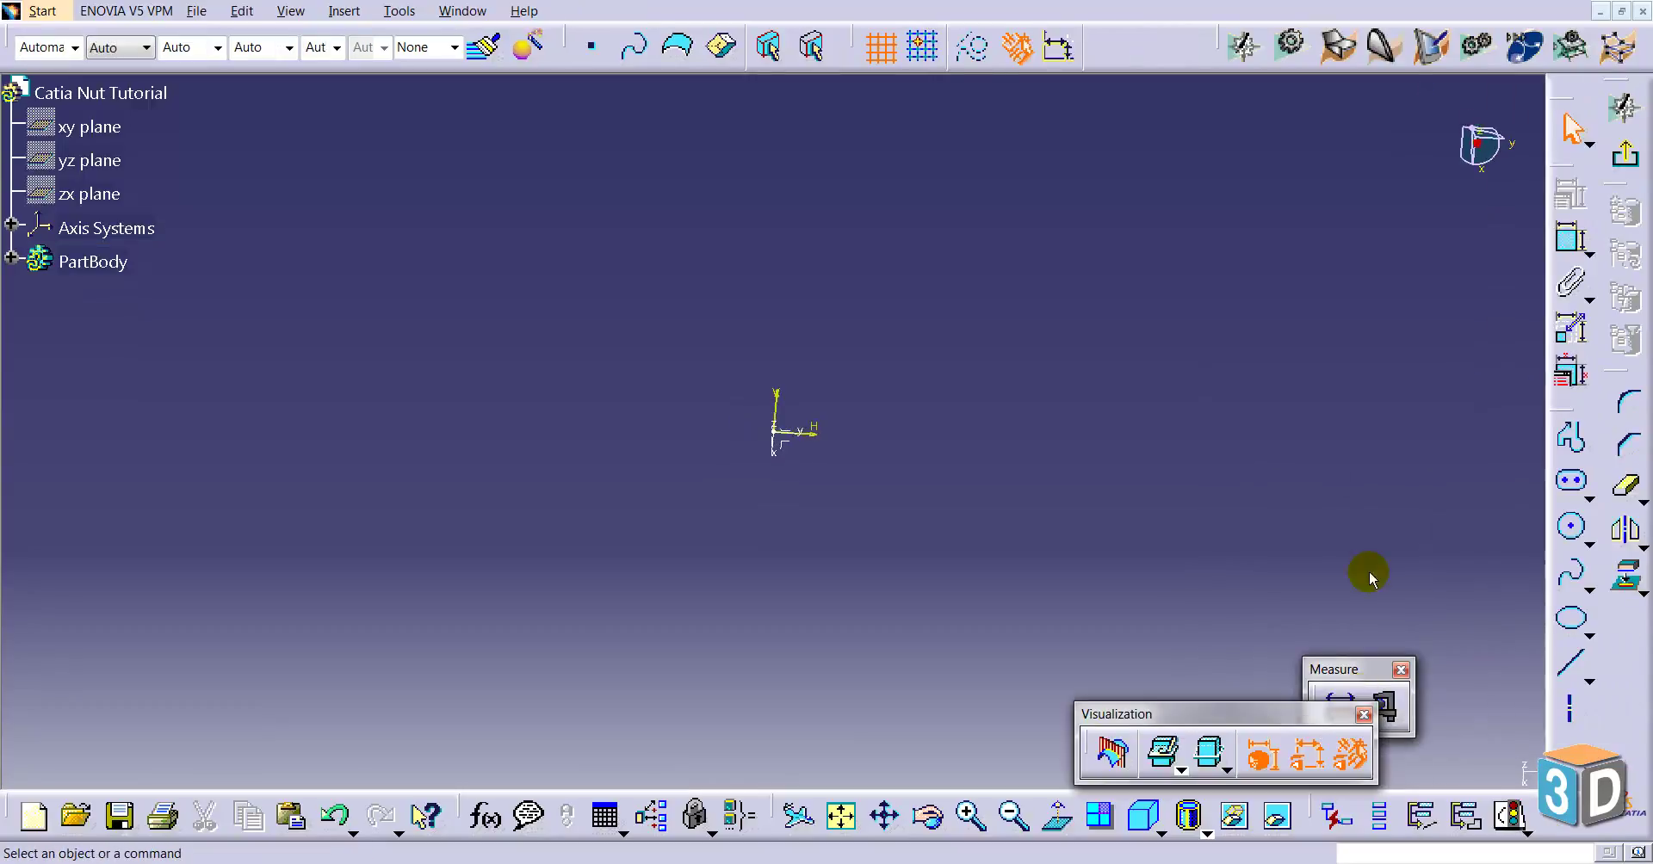
{"action": "left_click", "coordinate": [1572, 527]}
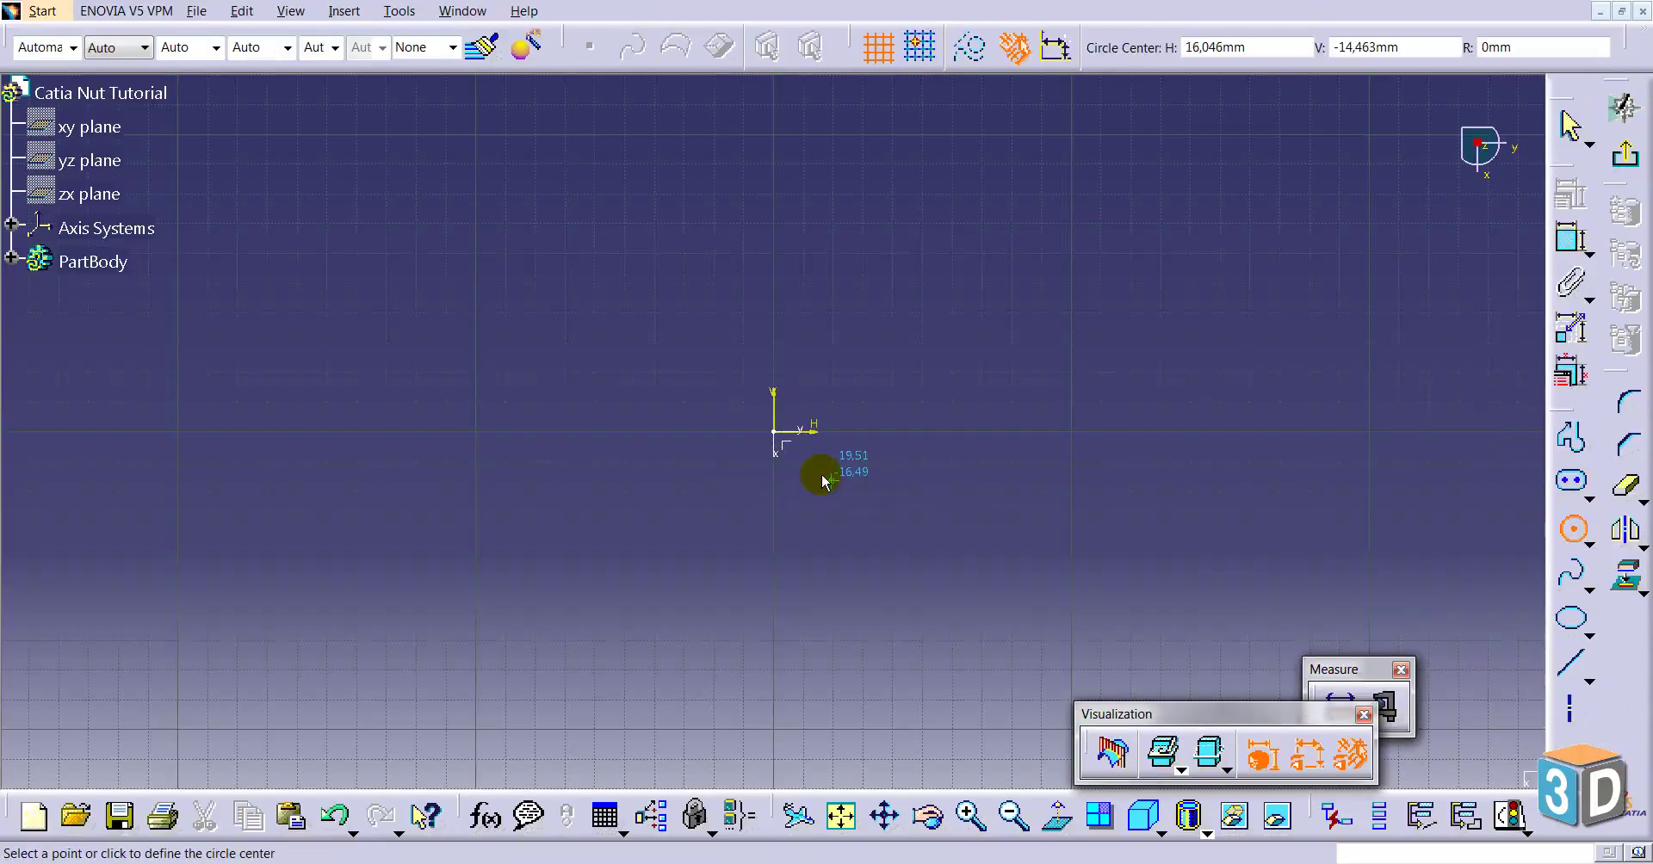
{"action": "left_click", "coordinate": [773, 431]}
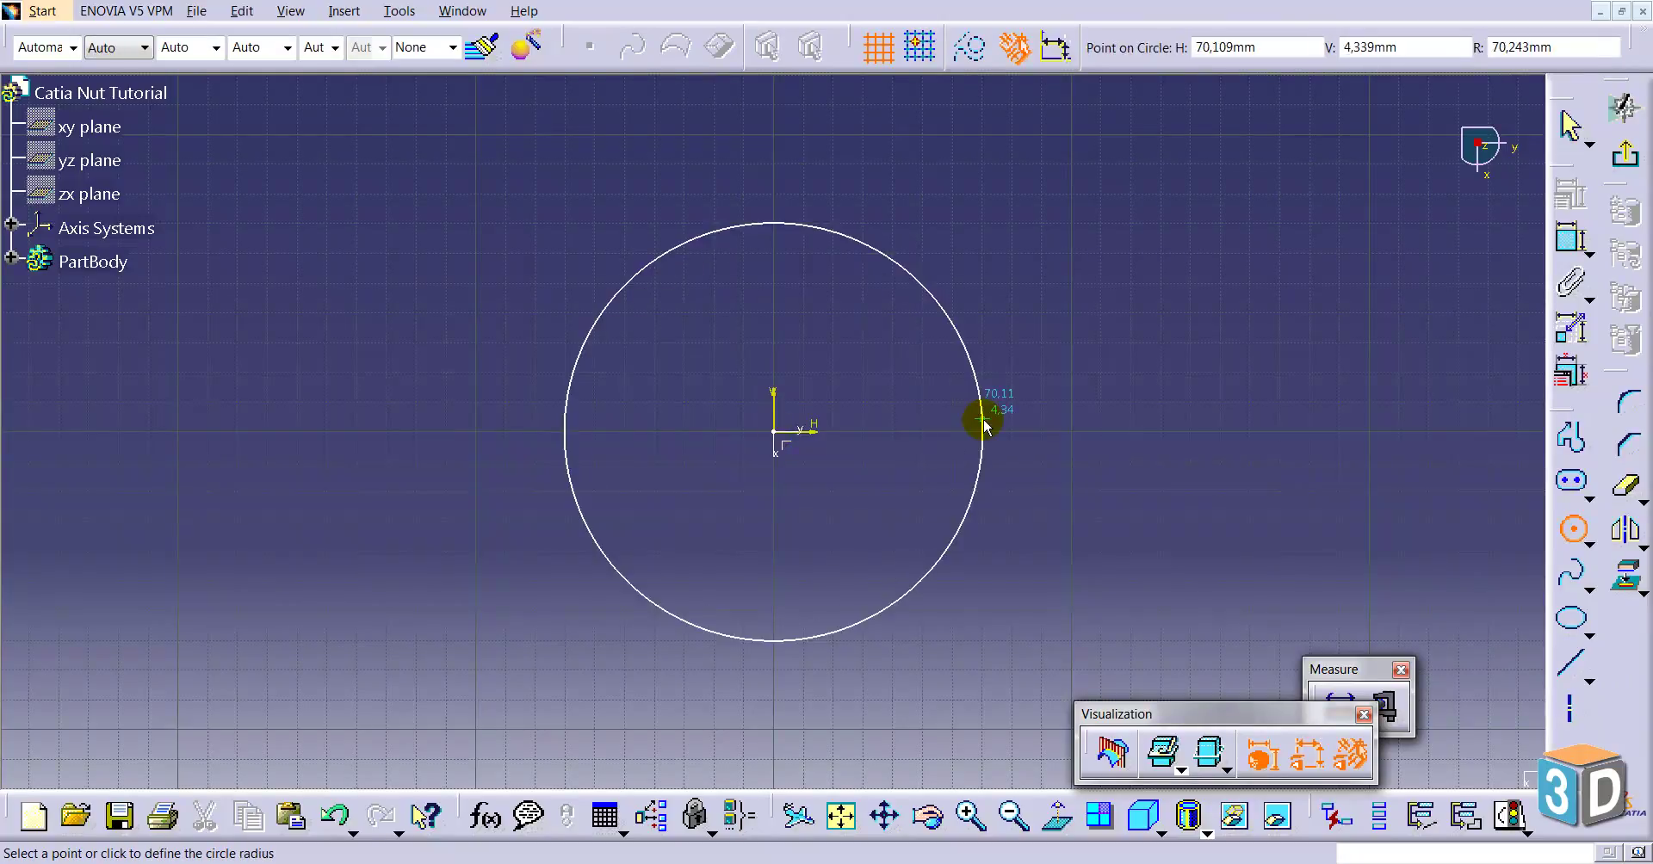
{"action": "left_click", "coordinate": [984, 429]}
{"action": "left_click", "coordinate": [1572, 237]}
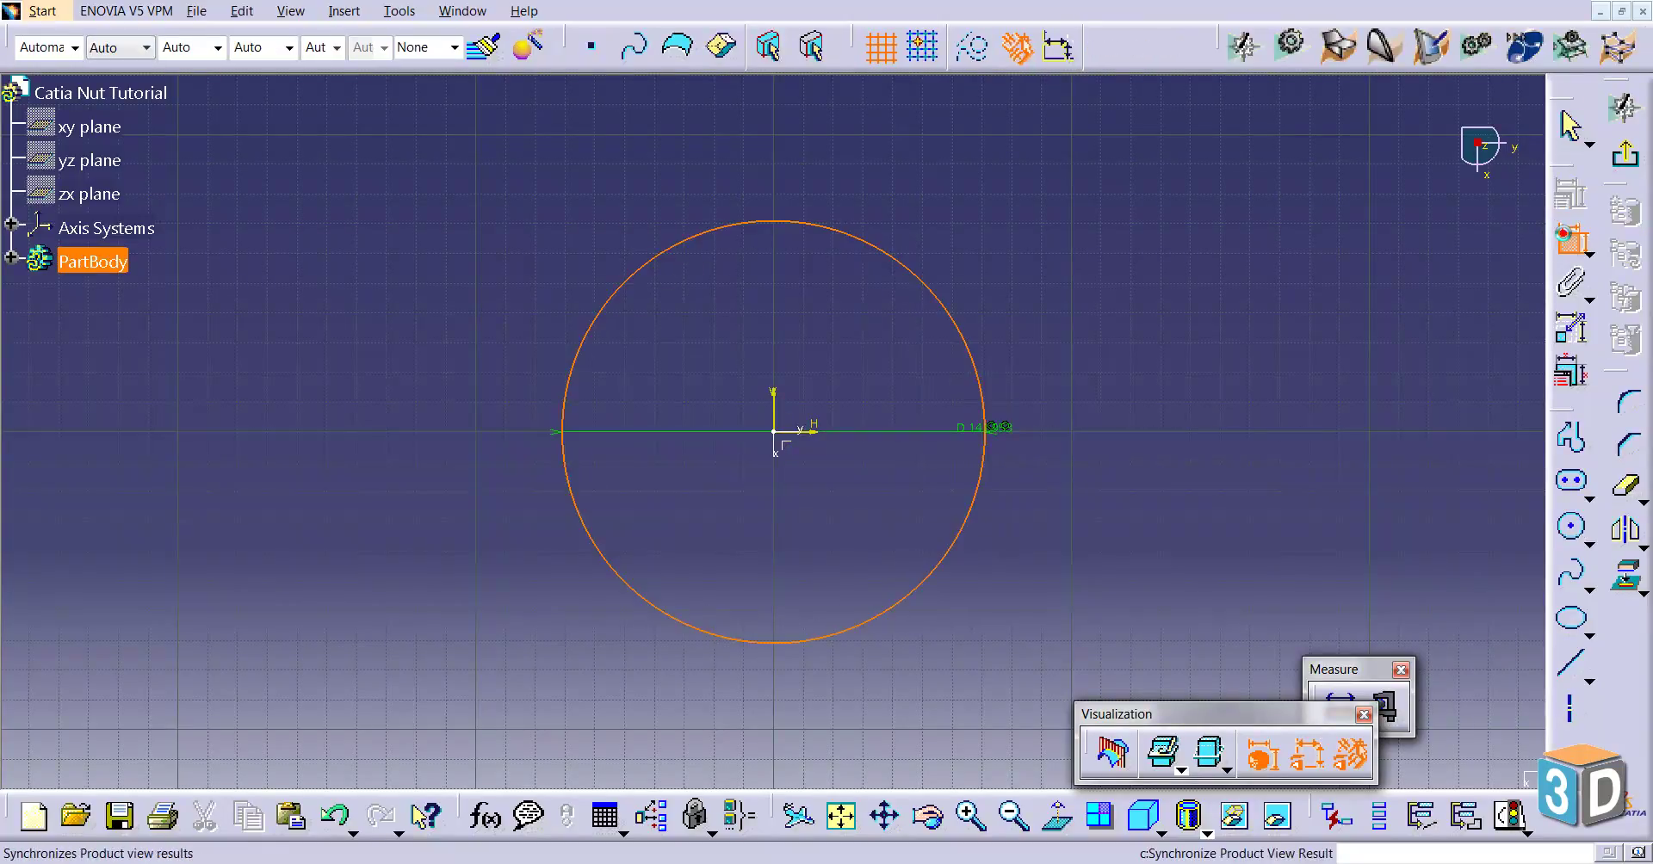
{"action": "double_click", "coordinate": [892, 397]}
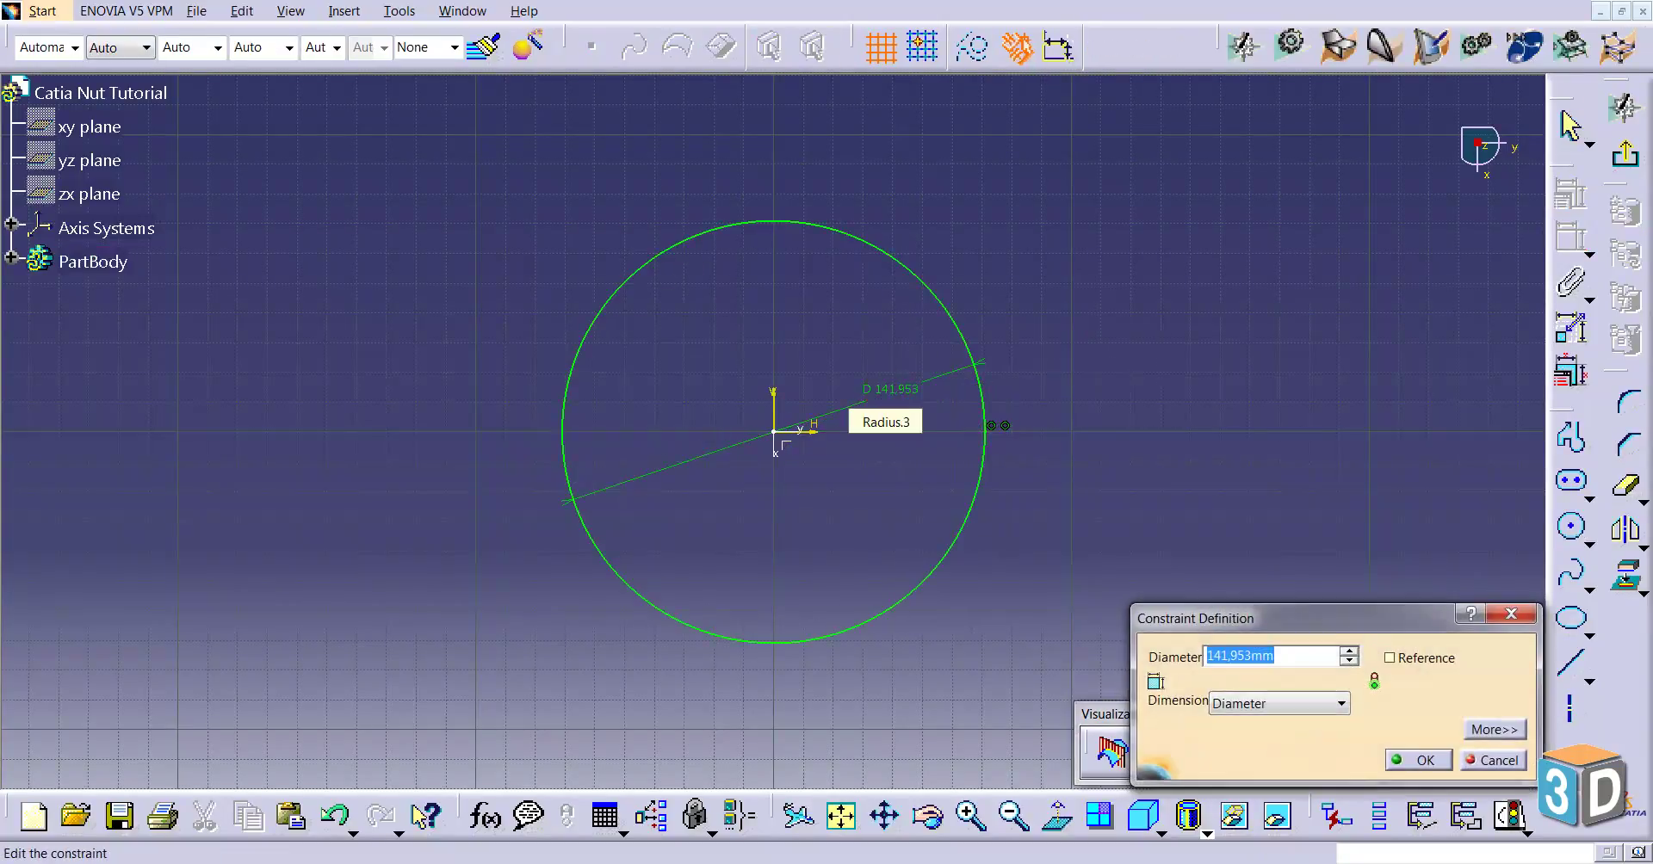
{"action": "key", "text": "Return"}
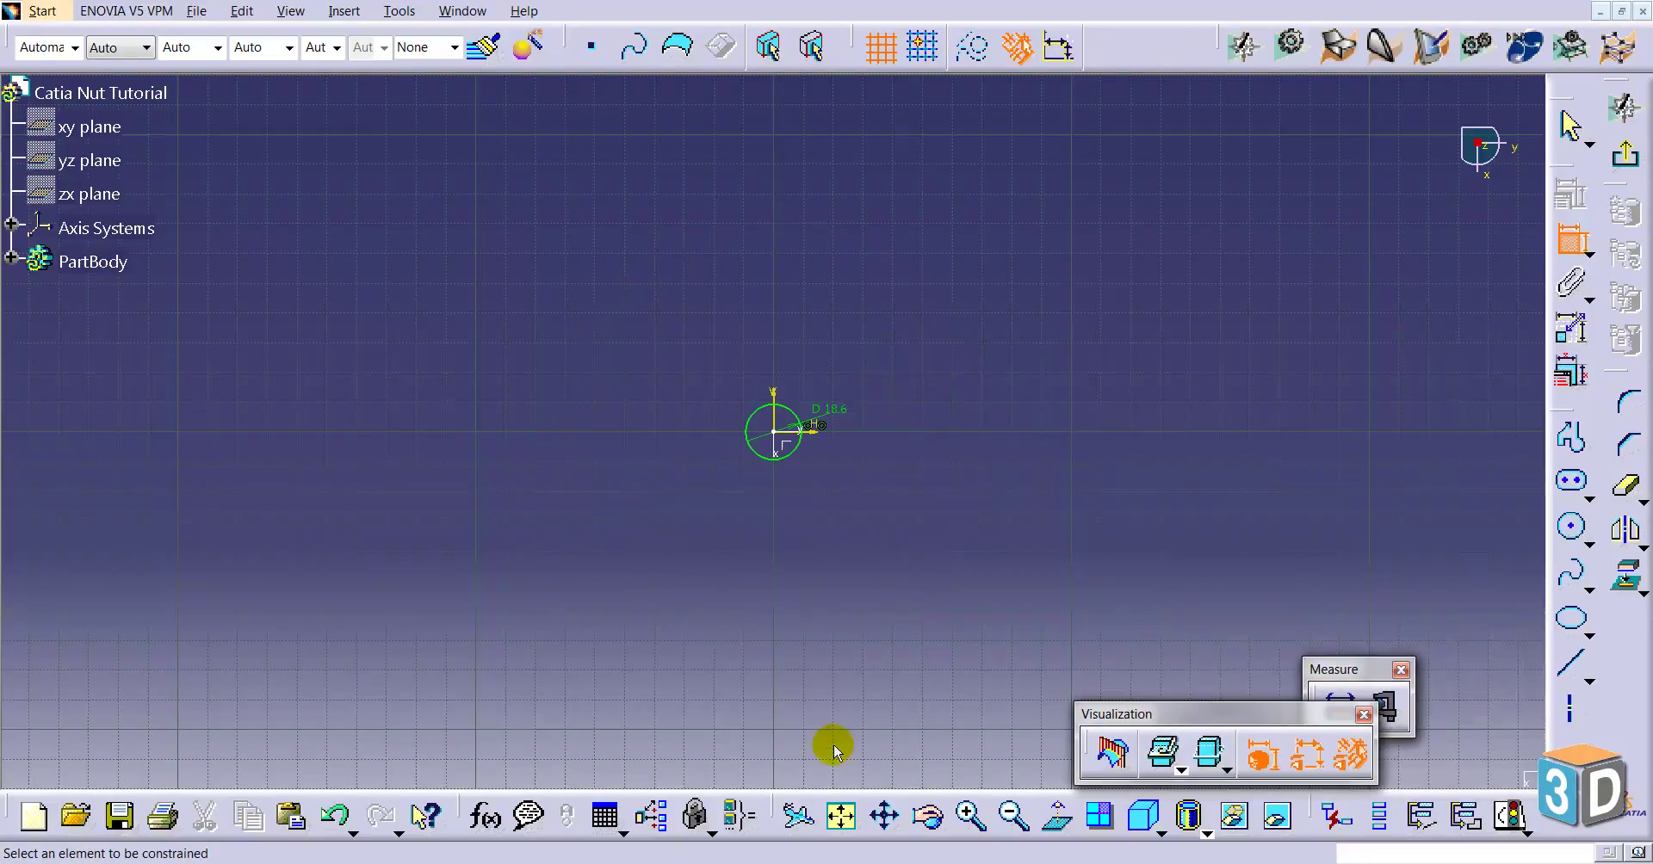
{"action": "left_click", "coordinate": [841, 815]}
- Add six equally spaced points on the circle and convert them to construction geometry
{"action": "left_click", "coordinate": [1578, 738]}
{"action": "left_click", "coordinate": [1525, 780]}
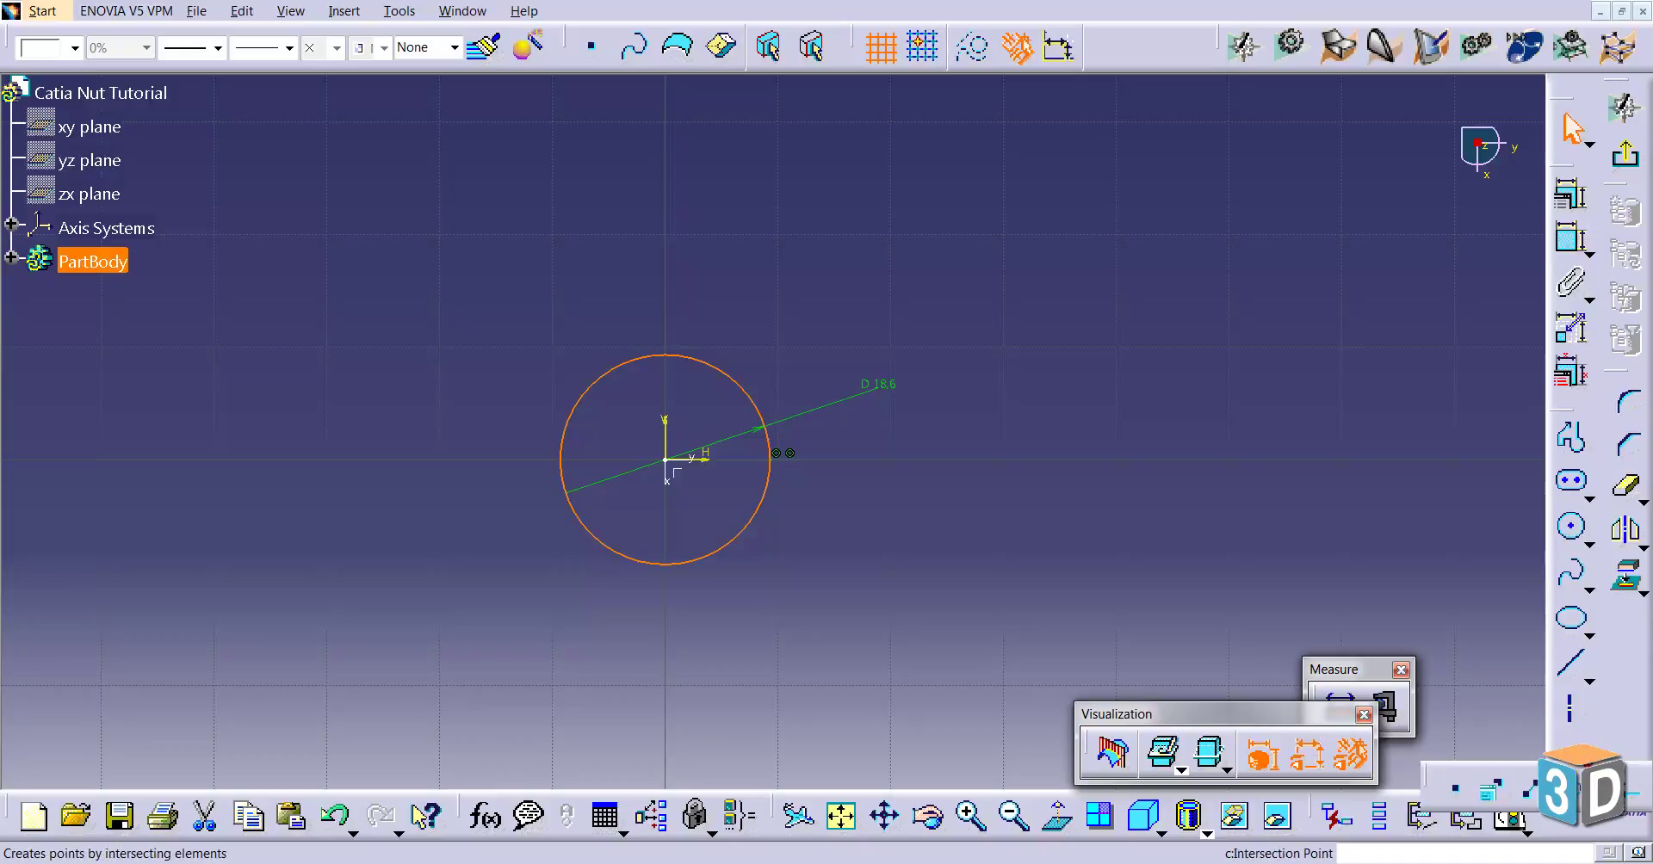
{"action": "left_click", "coordinate": [1489, 790]}
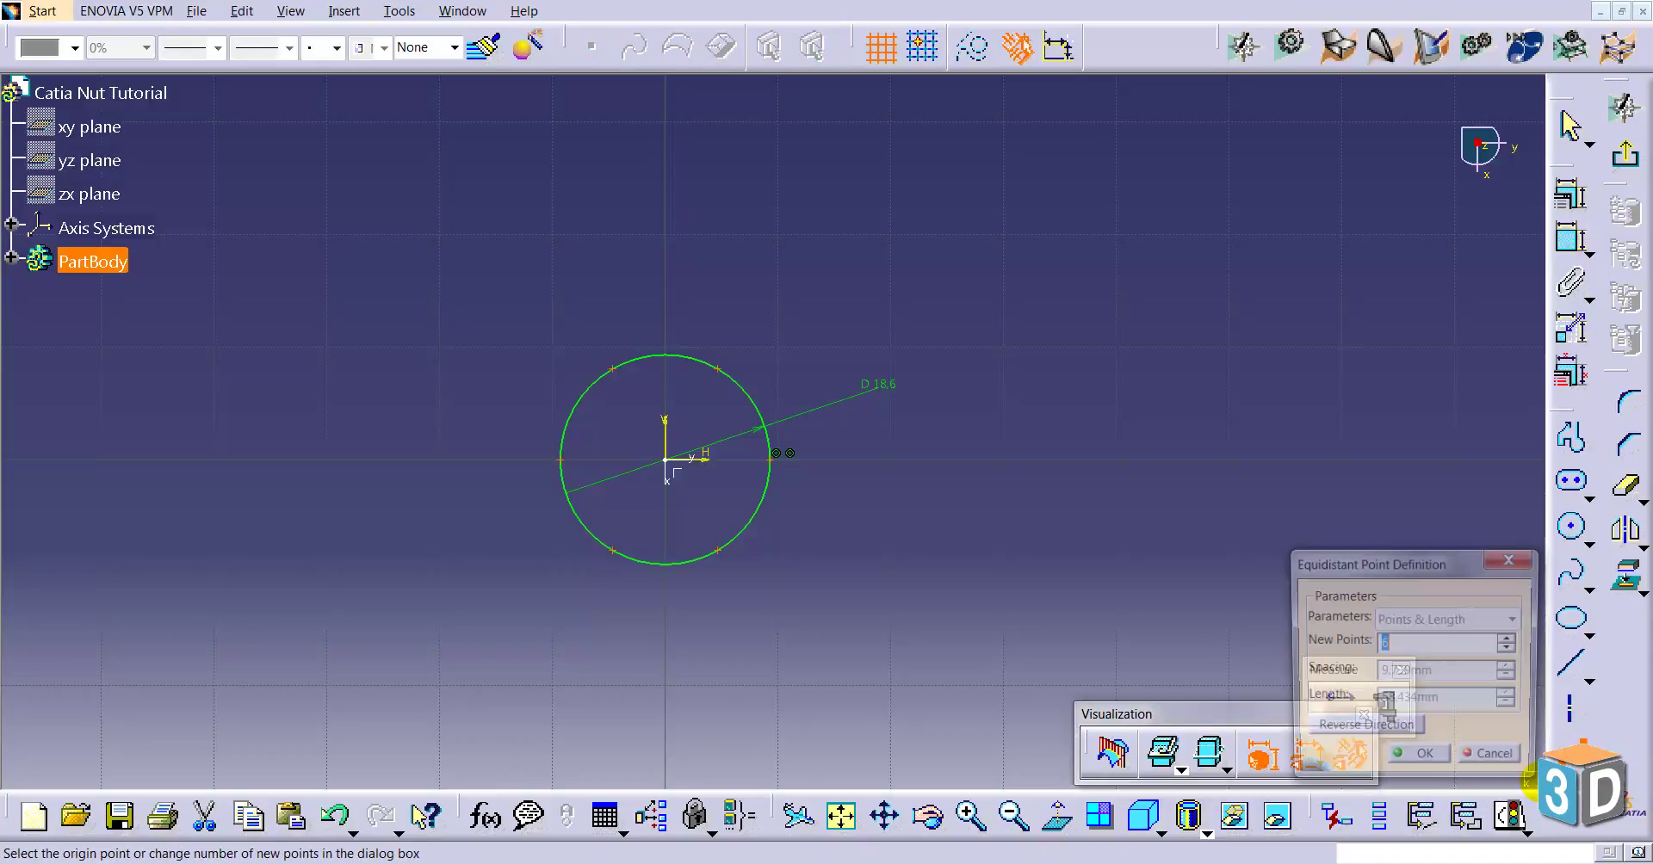
{"action": "left_click", "coordinate": [1415, 758]}
{"action": "left_click_drag", "start_coordinate": [479, 258], "coordinate": [797, 558]}
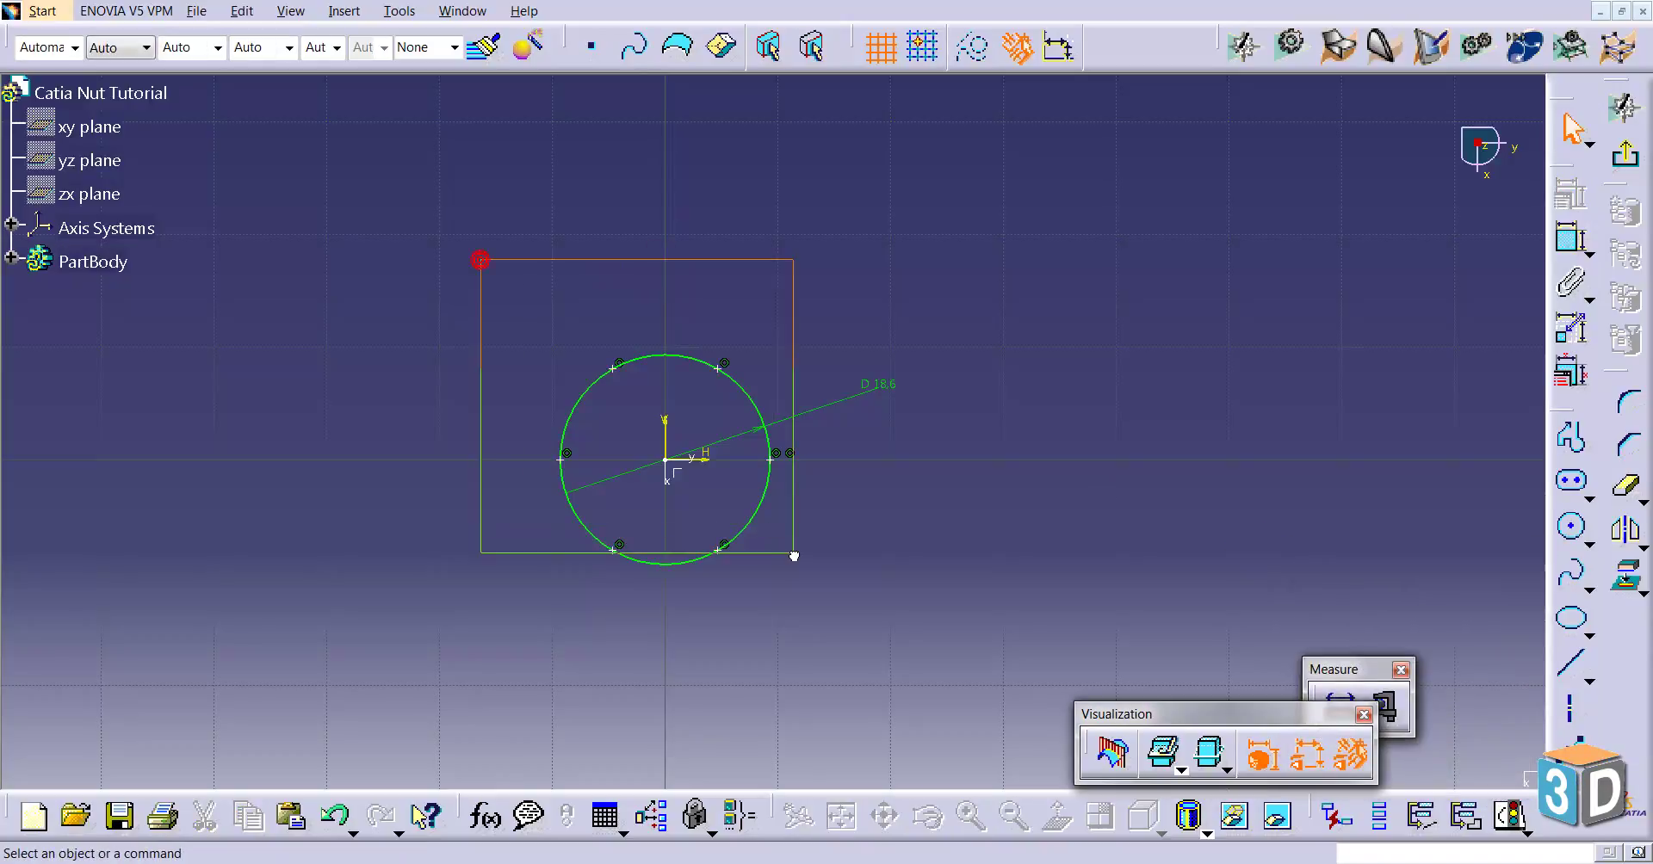
{"action": "left_click", "coordinate": [975, 52]}
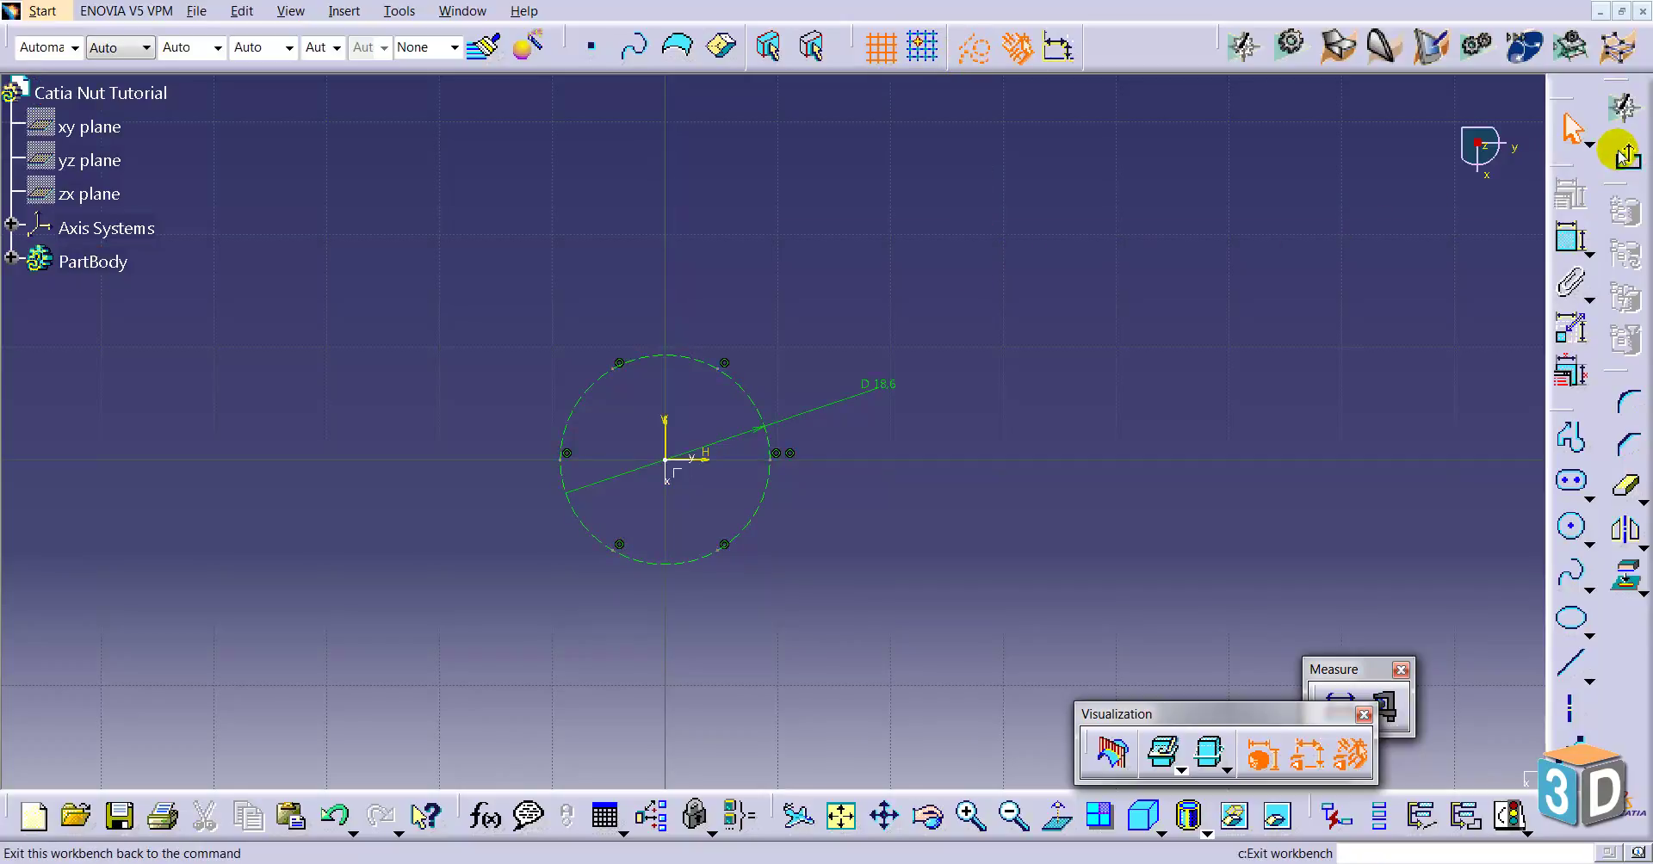
{"action": "left_click_drag", "start_coordinate": [424, 287], "coordinate": [958, 689]}
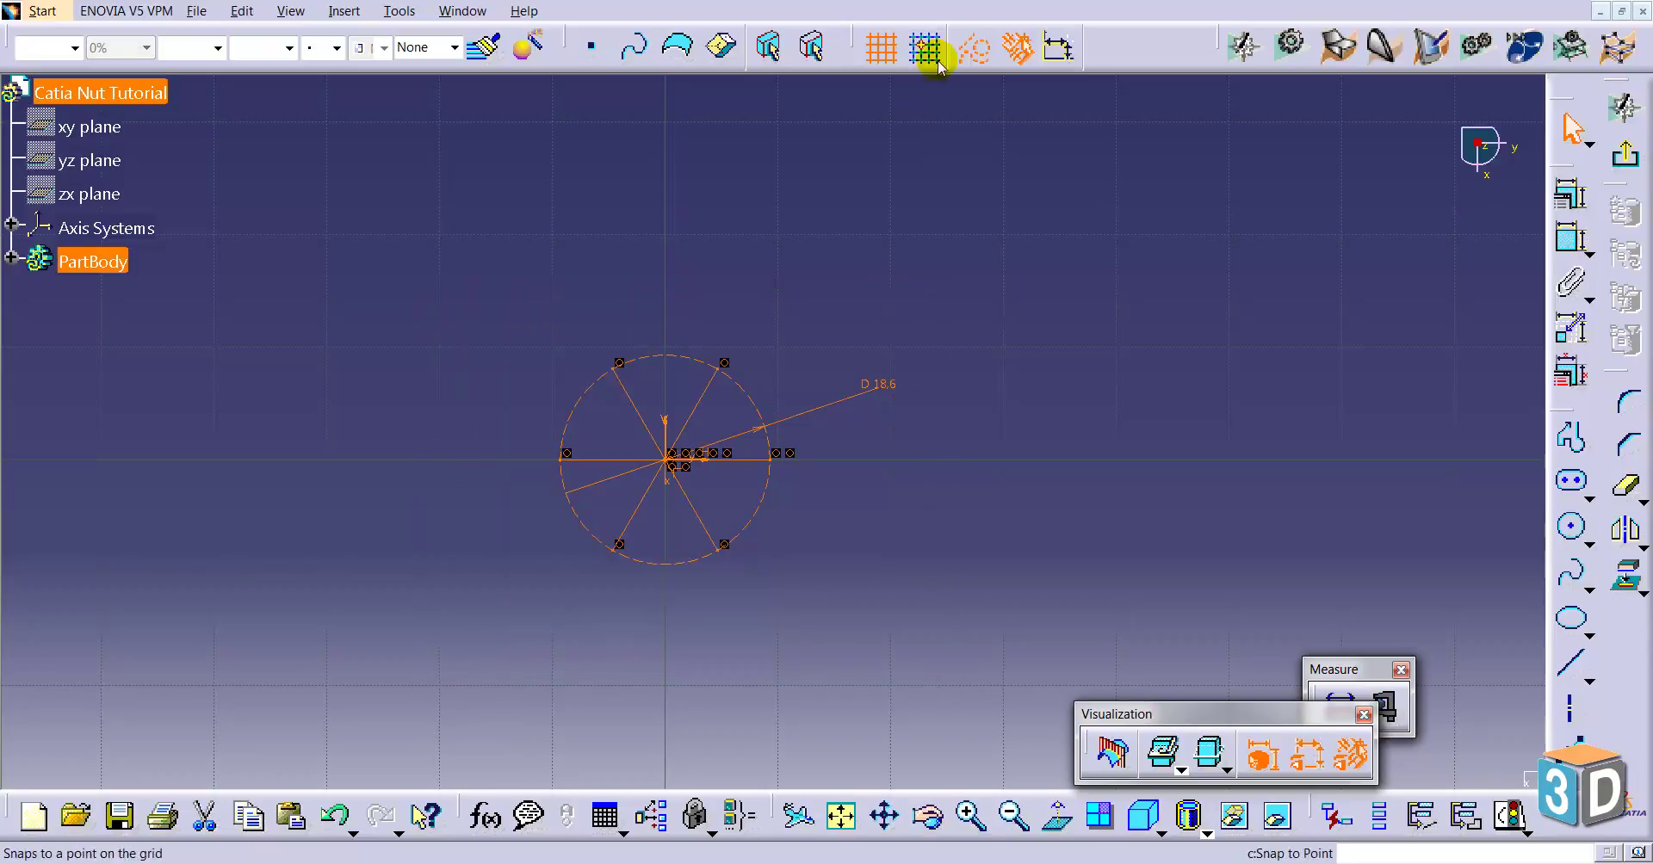
- Exit the sketch back to the 3D part and switch to Generative Shape Design
{"action": "left_click", "coordinate": [976, 51]}
{"action": "left_click", "coordinate": [1625, 153]}
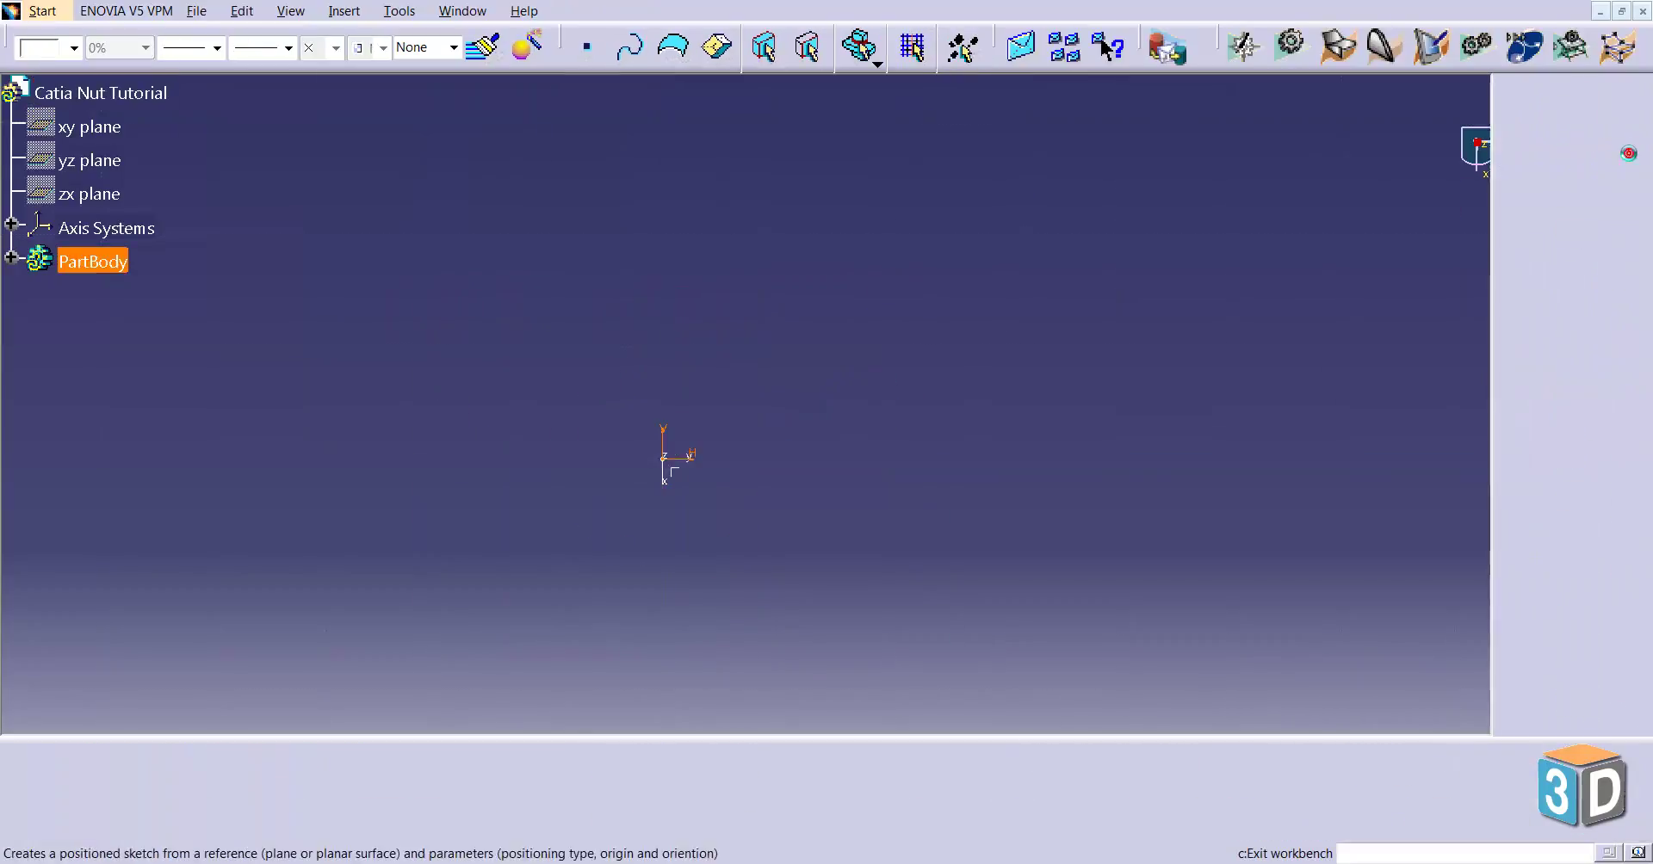
{"action": "left_click", "coordinate": [1150, 292]}
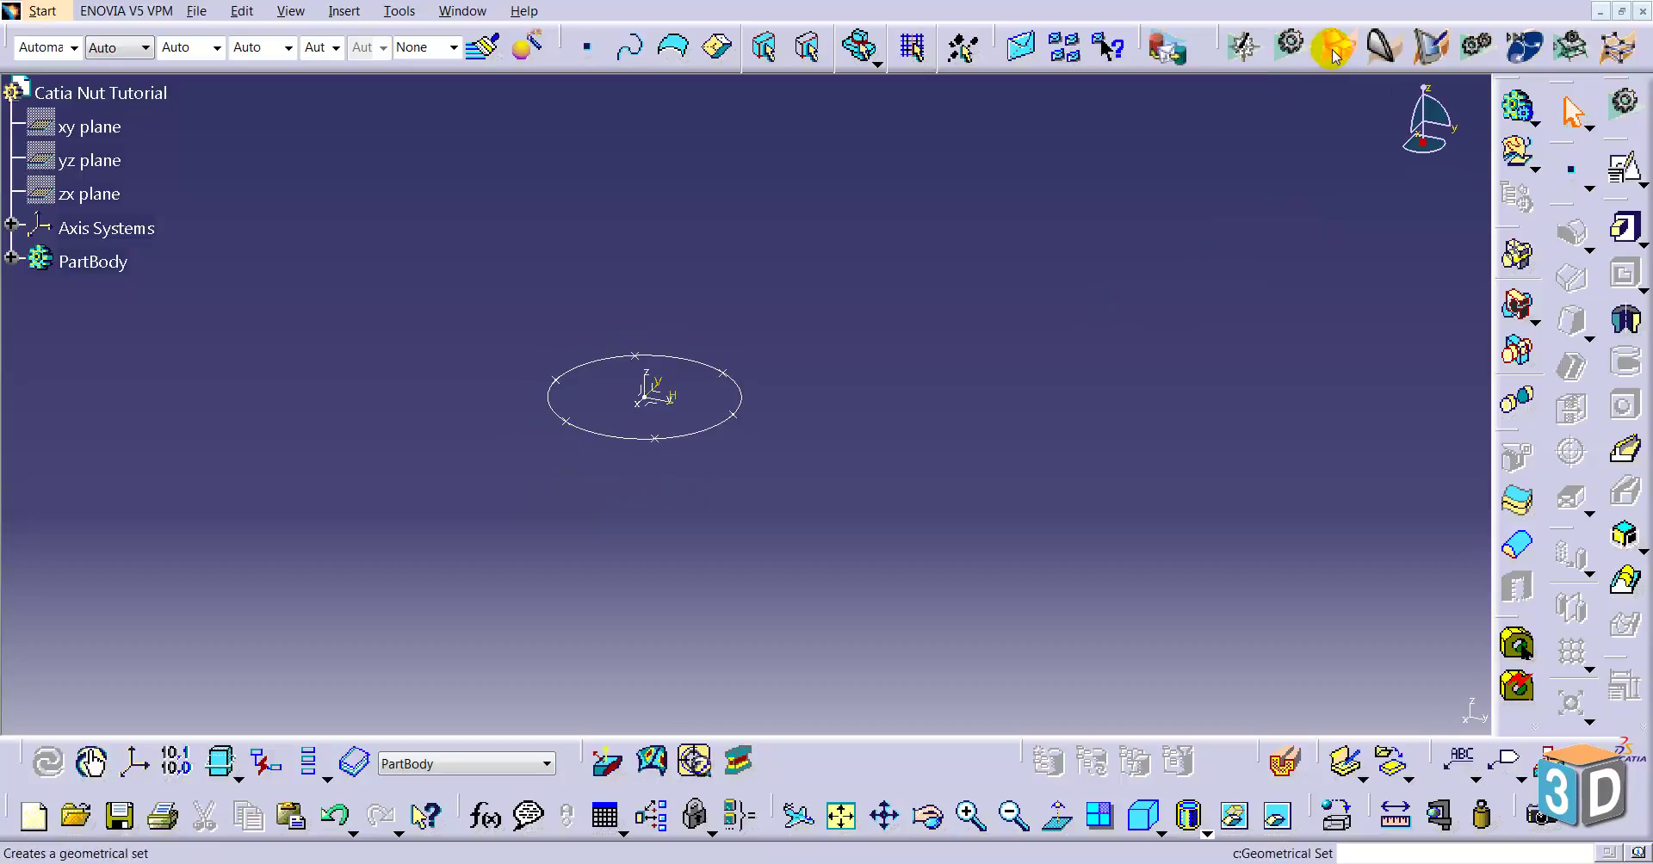
{"action": "left_click", "coordinate": [1333, 54]}
- Create a closed polyline hexagon through the six points on the circle
{"action": "left_click", "coordinate": [1571, 506]}
{"action": "left_click", "coordinate": [583, 360]}
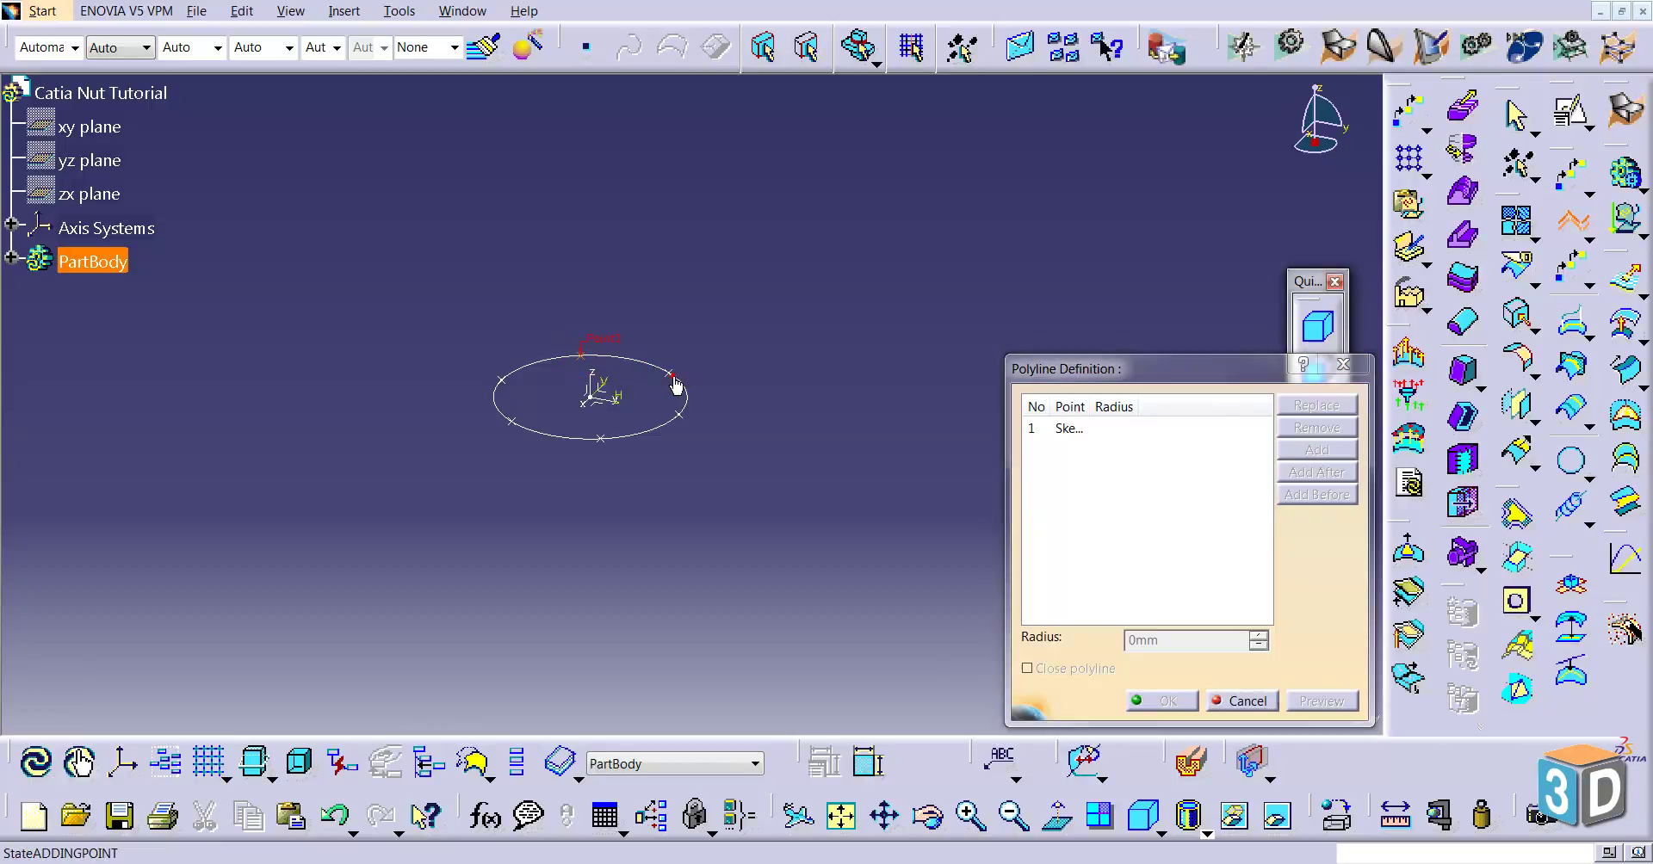
{"action": "left_click", "coordinate": [695, 351]}
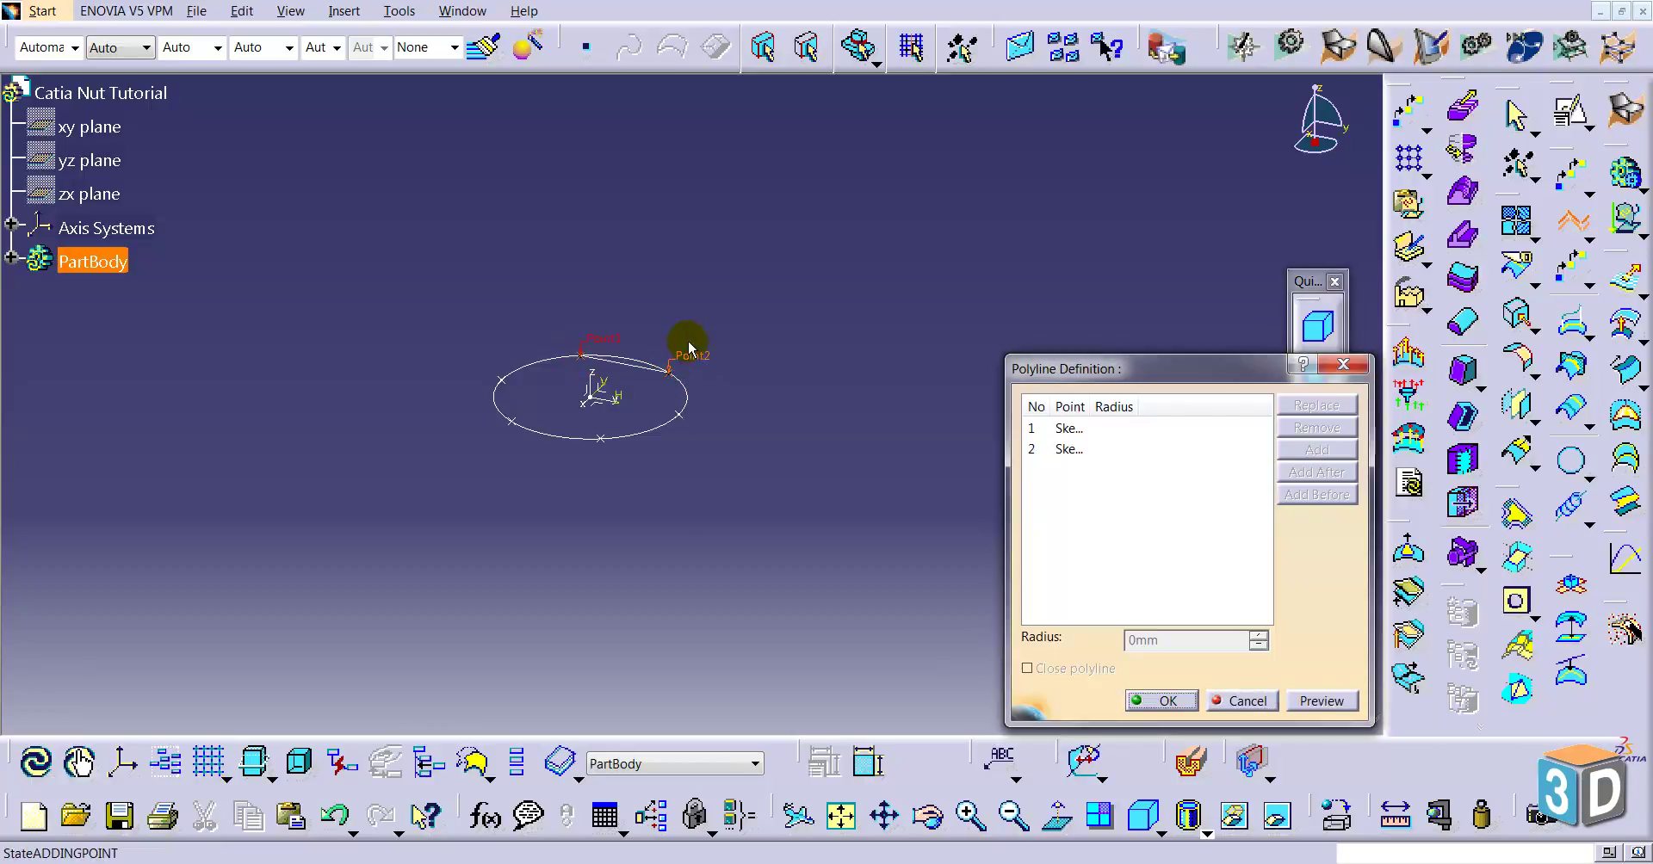
{"action": "mouse_move", "coordinate": [688, 348]}
{"action": "middle_mouse_down"}
{"action": "mouse_move", "coordinate": [619, 268]}
{"action": "mouse_move", "coordinate": [583, 332]}
{"action": "mouse_move", "coordinate": [793, 413]}
{"action": "middle_mouse_up"}
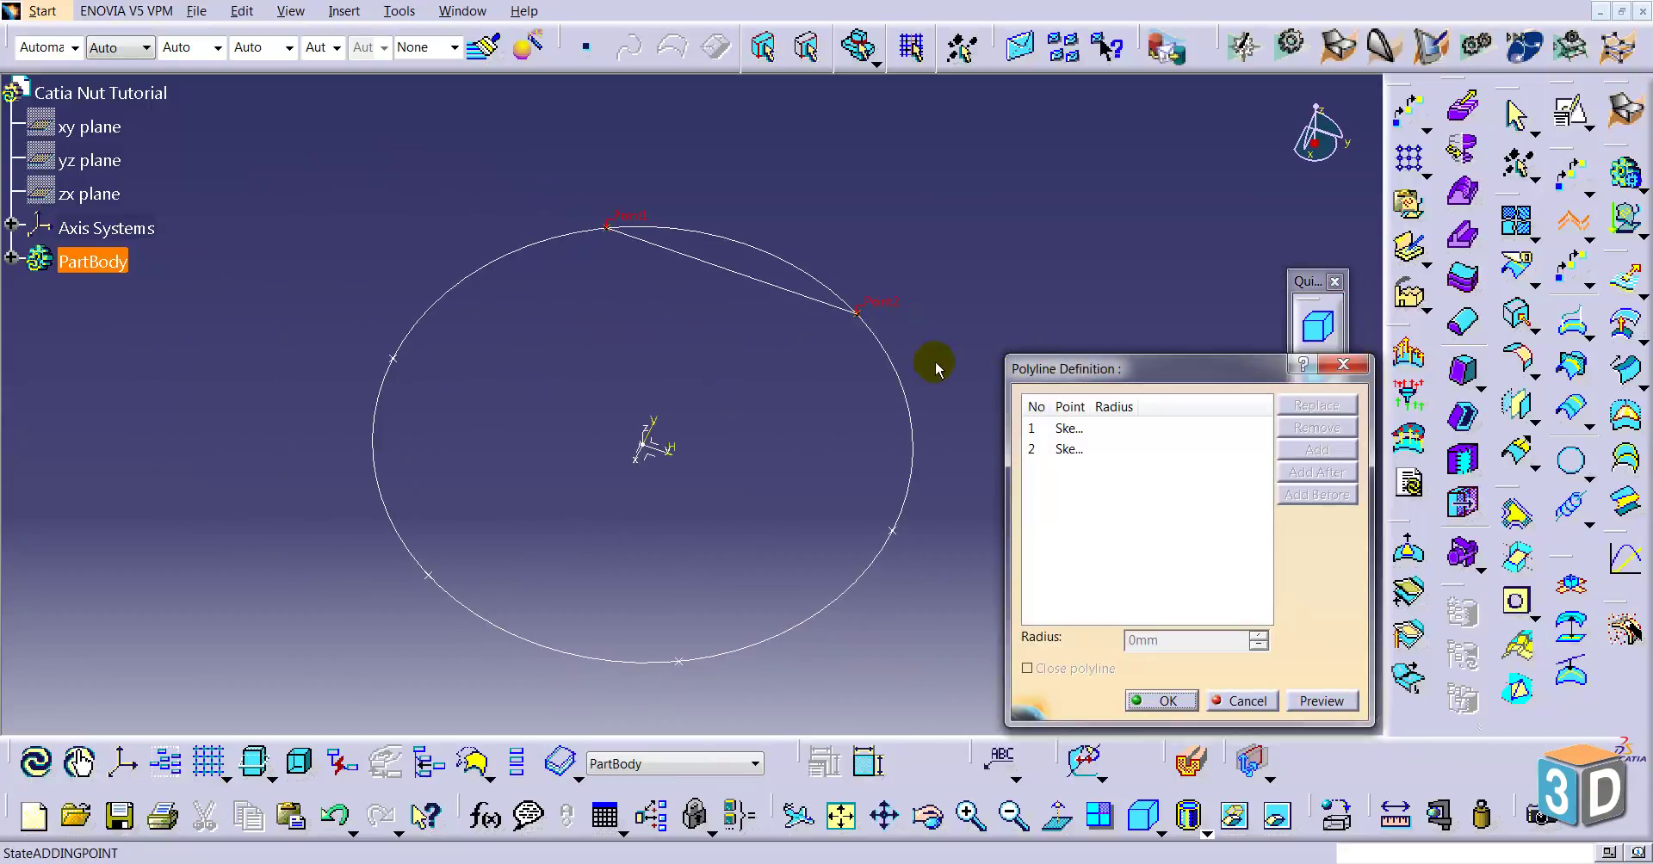
{"action": "left_click", "coordinate": [889, 533]}
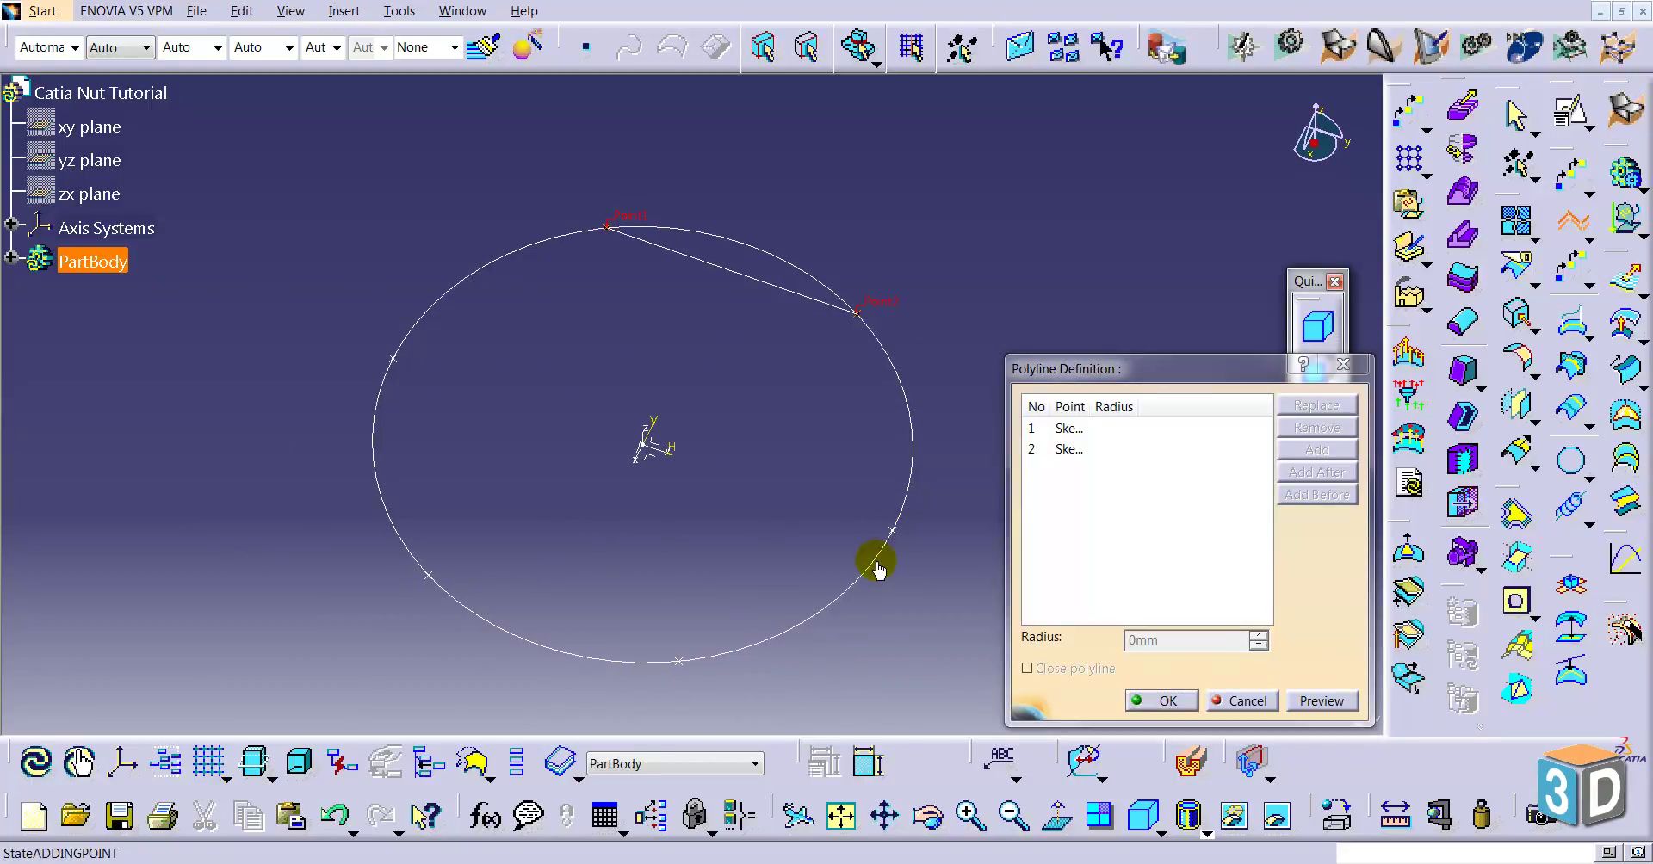
{"action": "left_click", "coordinate": [894, 531]}
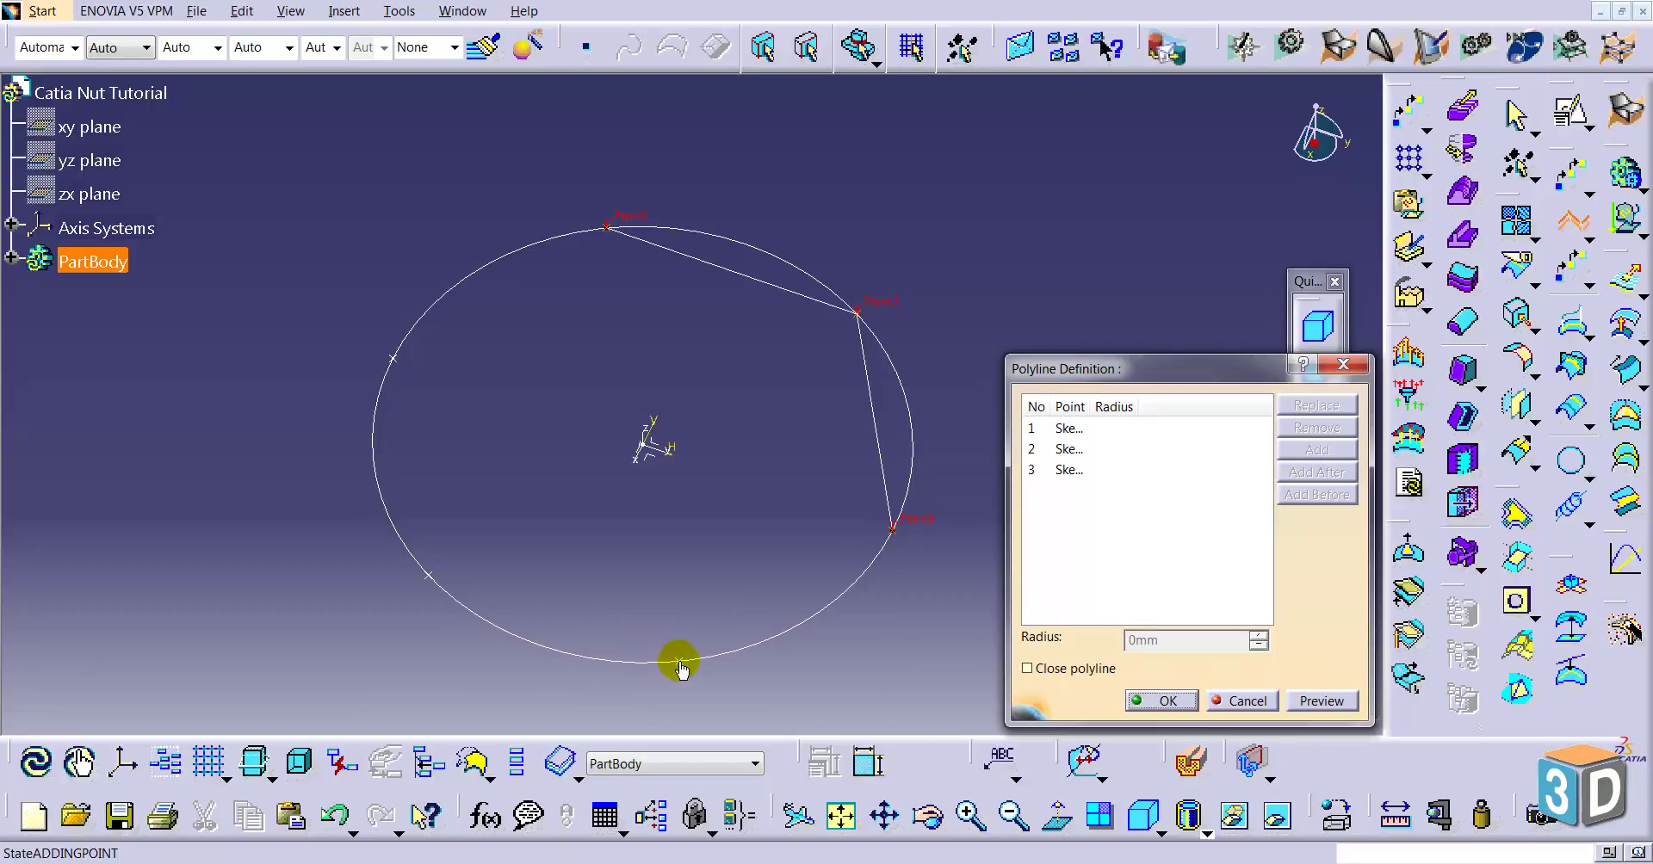
{"action": "left_click", "coordinate": [426, 577]}
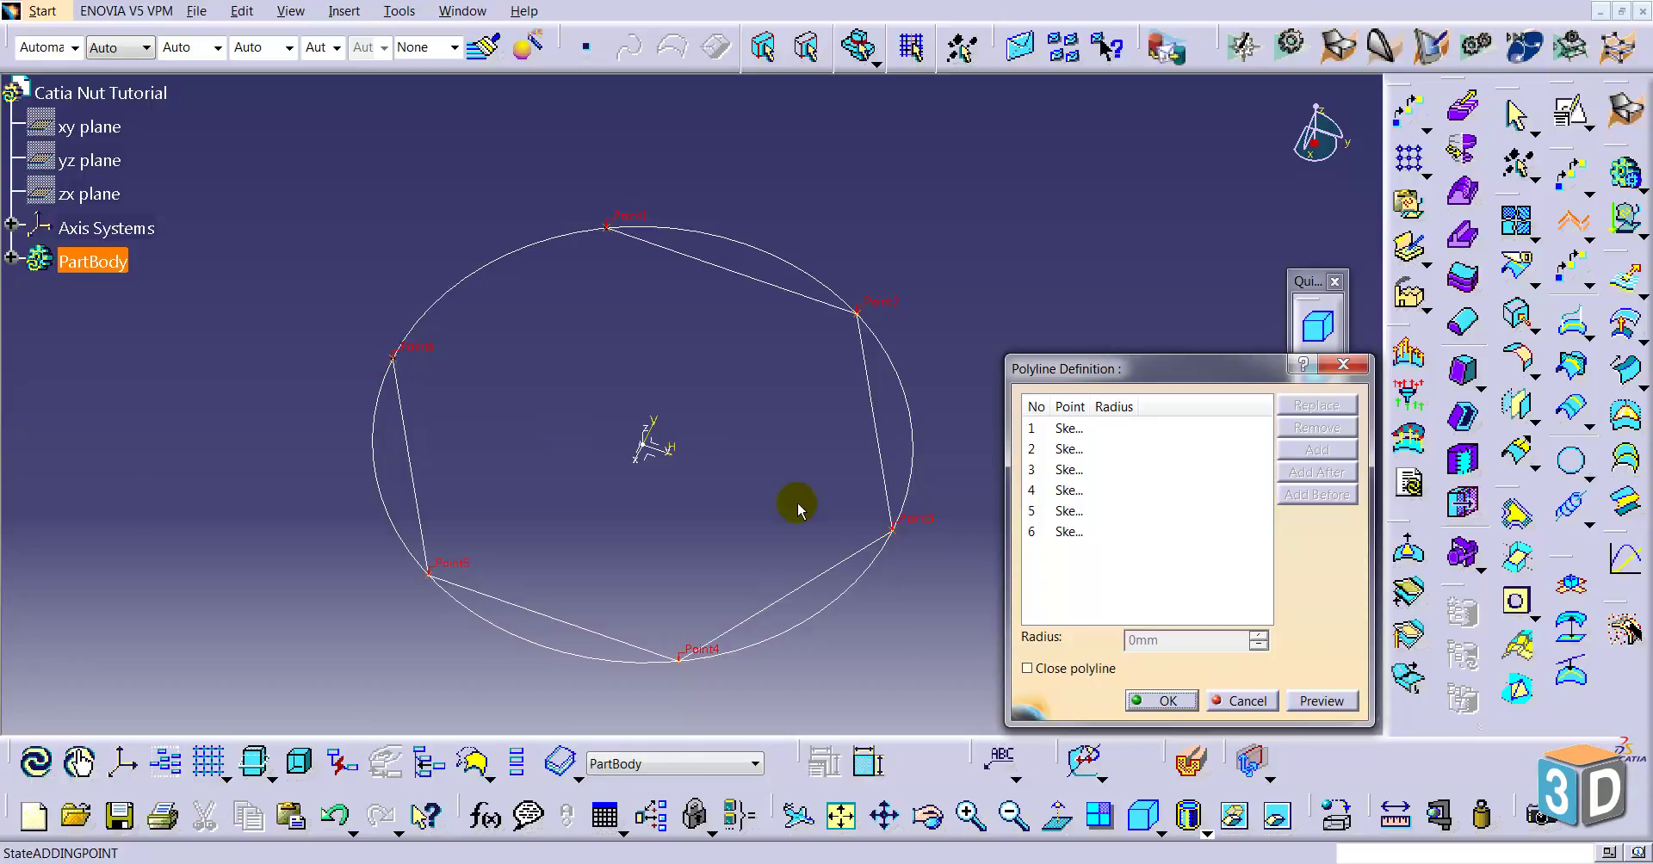
{"action": "left_click", "coordinate": [1145, 701]}
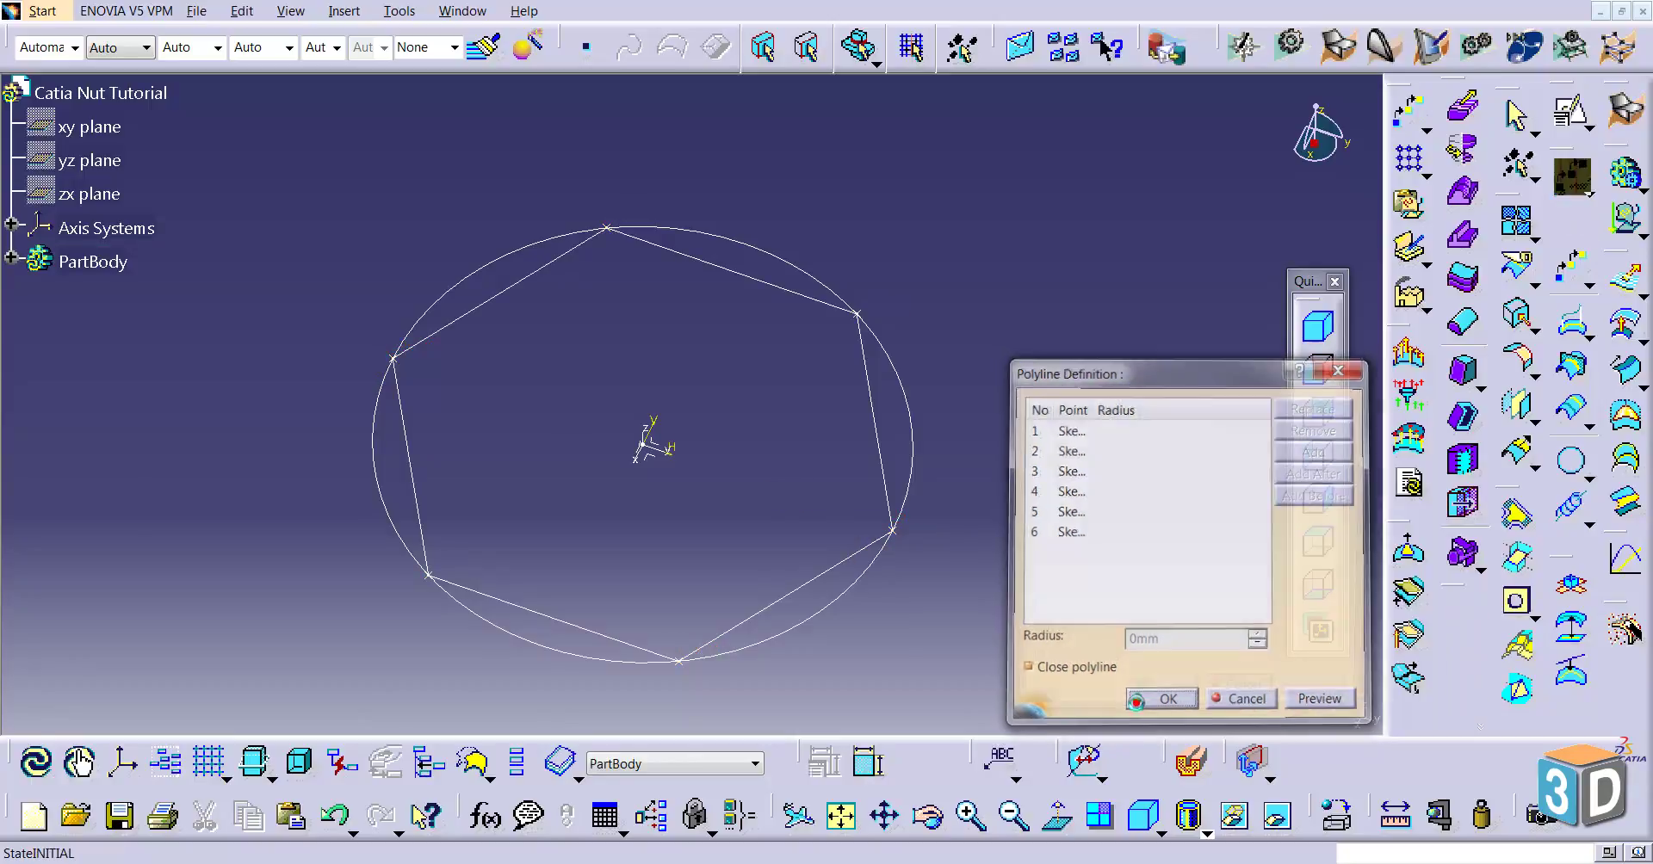
{"action": "left_click", "coordinate": [1206, 697]}
- Hide Sketch.1 and select Polyline.1 as the profile
{"action": "left_click", "coordinate": [95, 297]}
{"action": "right_click", "coordinate": [95, 297]}
{"action": "left_click", "coordinate": [142, 342]}
{"action": "left_click", "coordinate": [121, 327]}
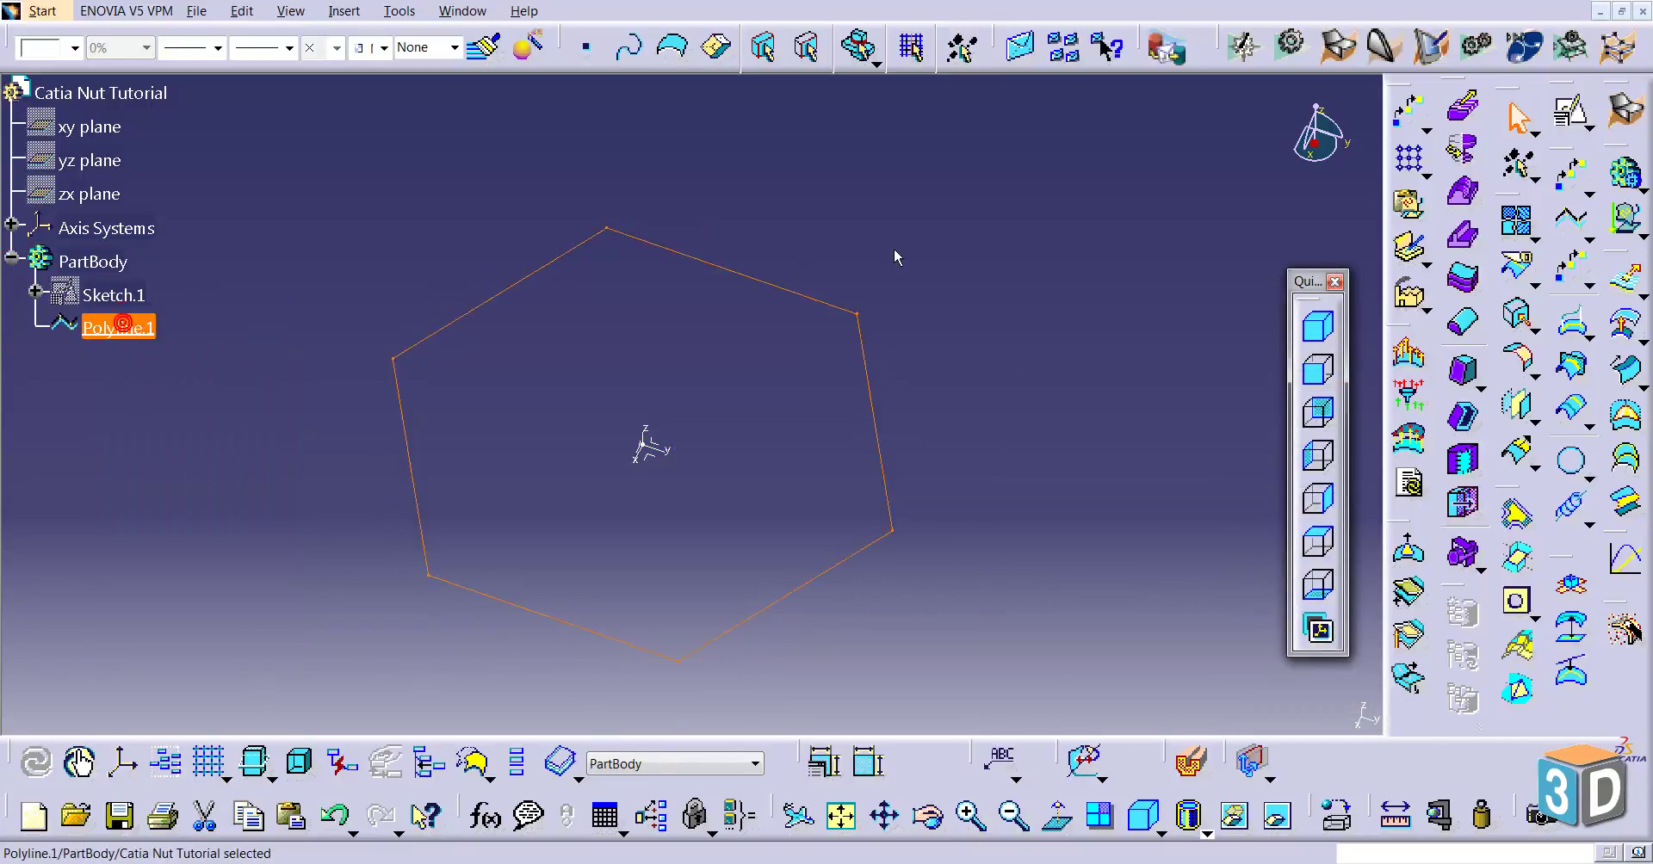
- Pad Polyline.1 into a 20 mm tall solid hexagonal prism
{"action": "left_click", "coordinate": [1339, 45]}
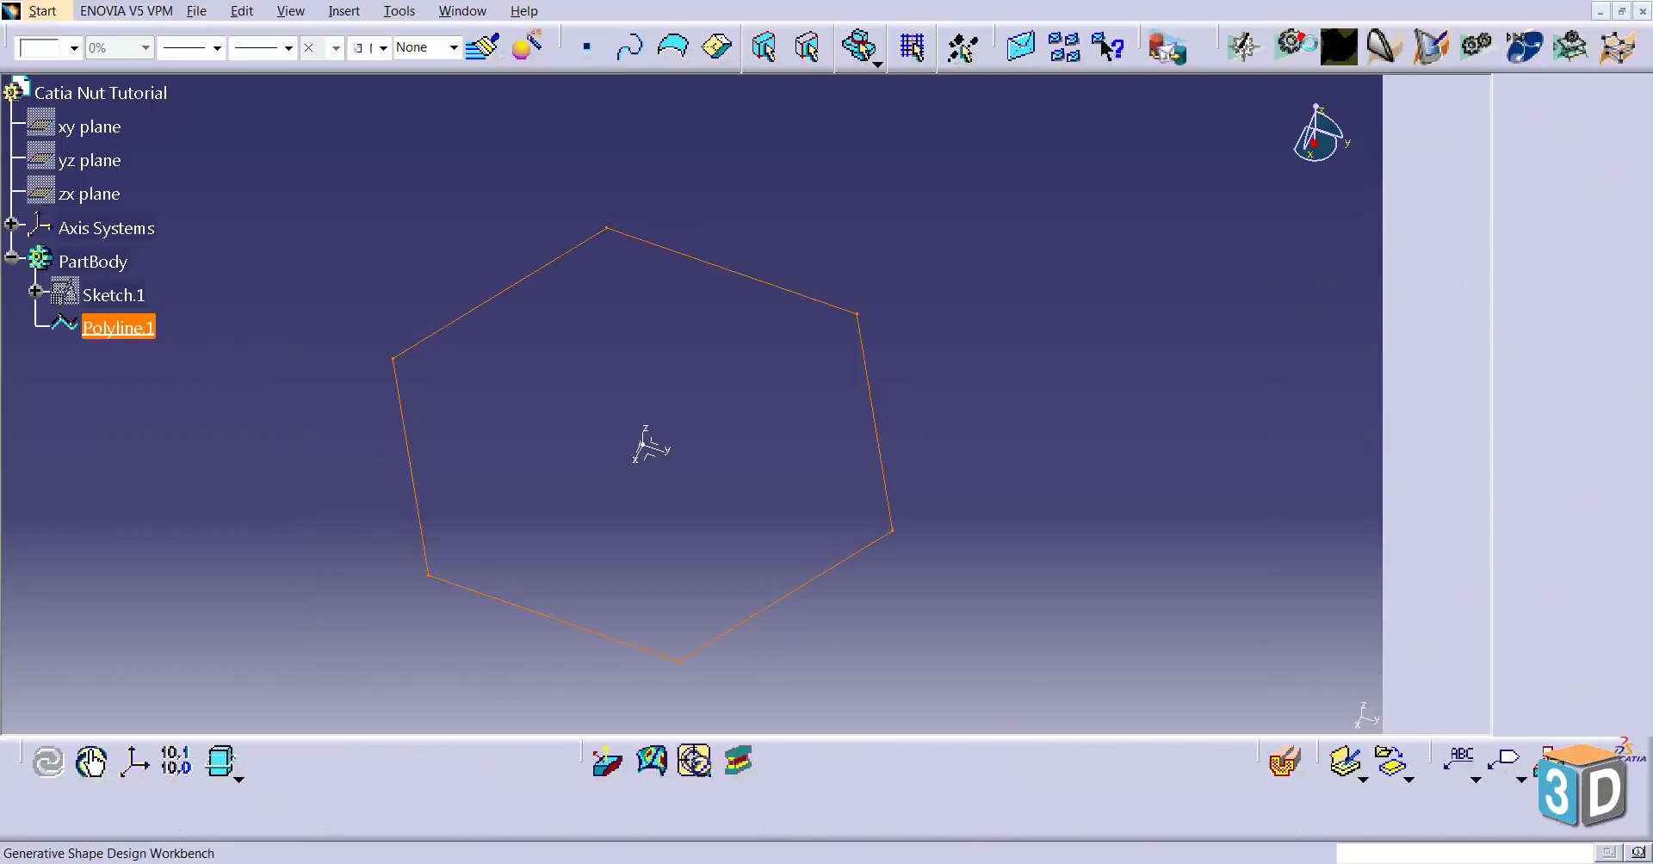
{"action": "left_click", "coordinate": [1518, 197]}
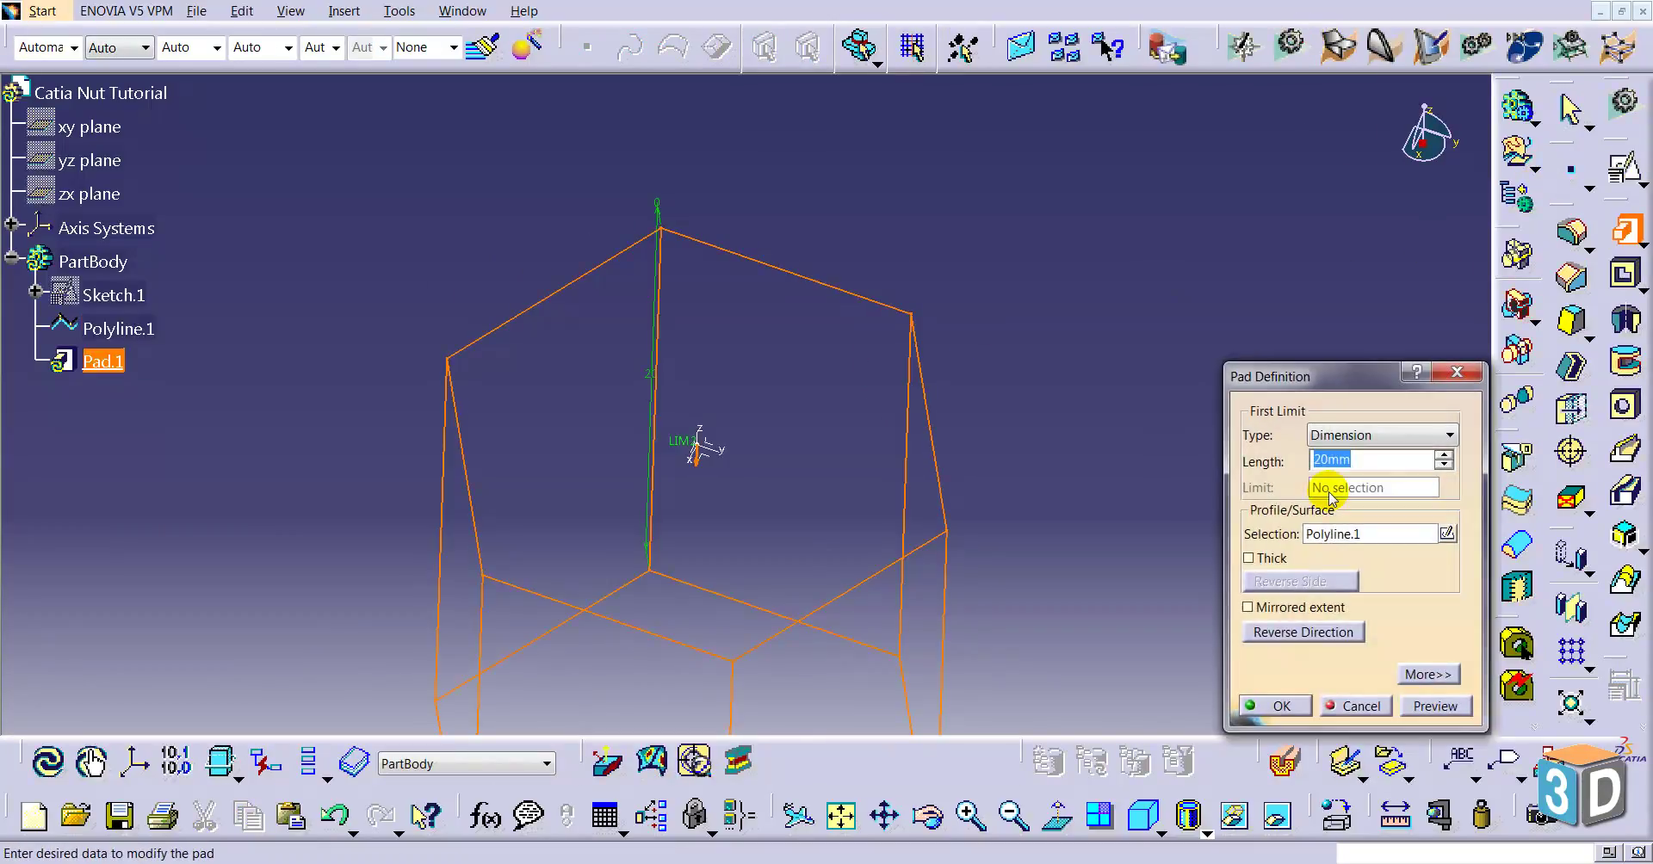
{"action": "key", "text": "Return"}
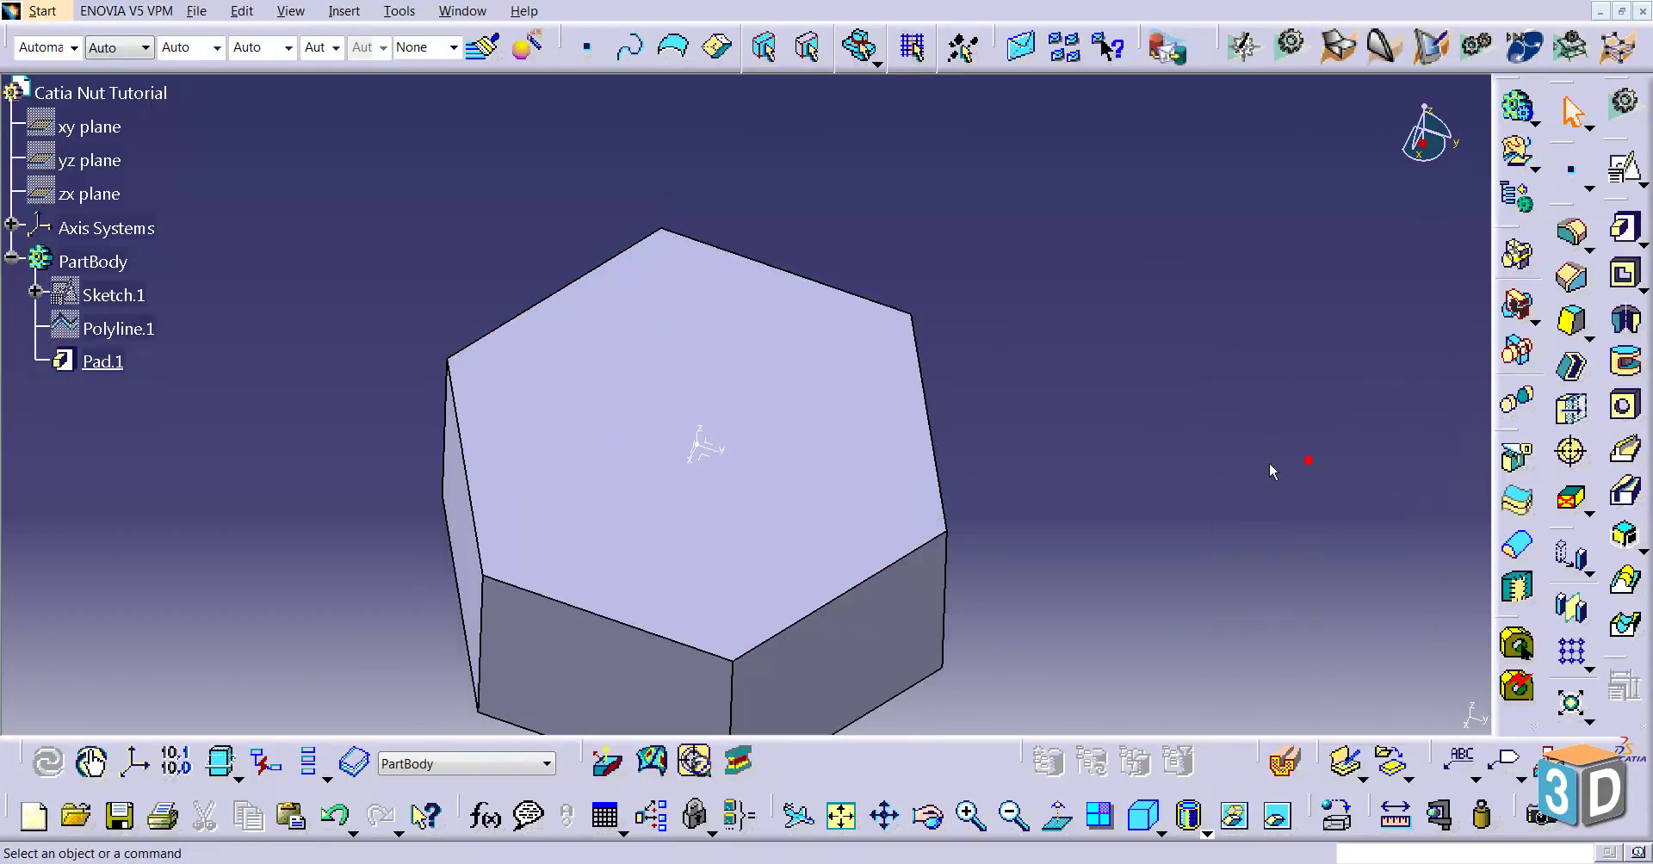
{"action": "middle_click_drag", "start_coordinate": [915, 562], "coordinate": [960, 497]}
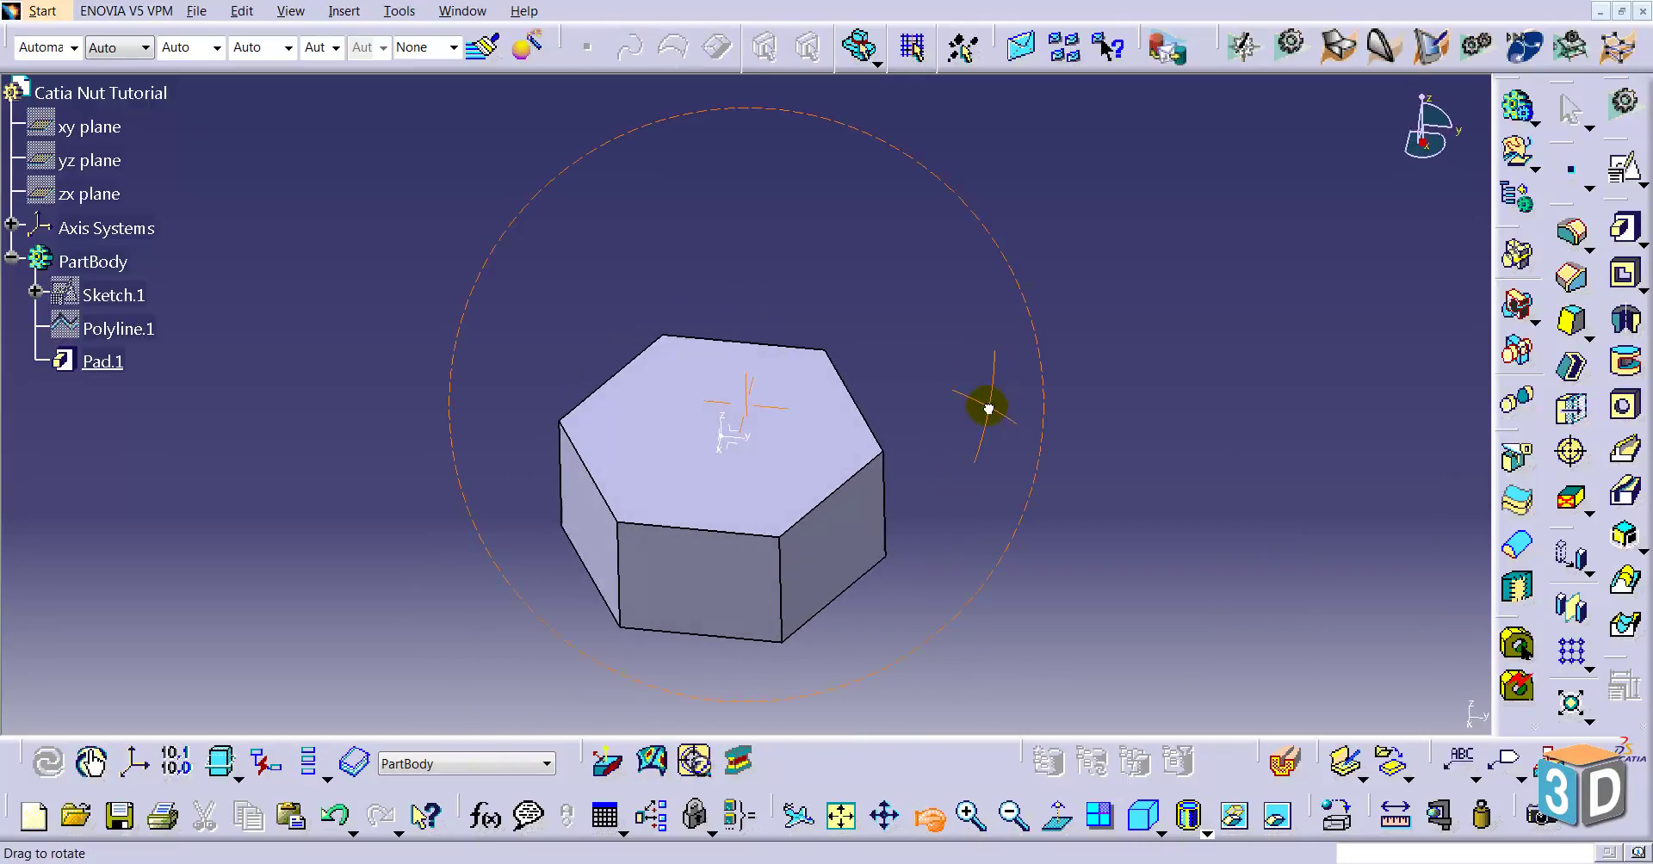
{"action": "middle_click_drag", "start_coordinate": [960, 498], "coordinate": [1044, 413]}
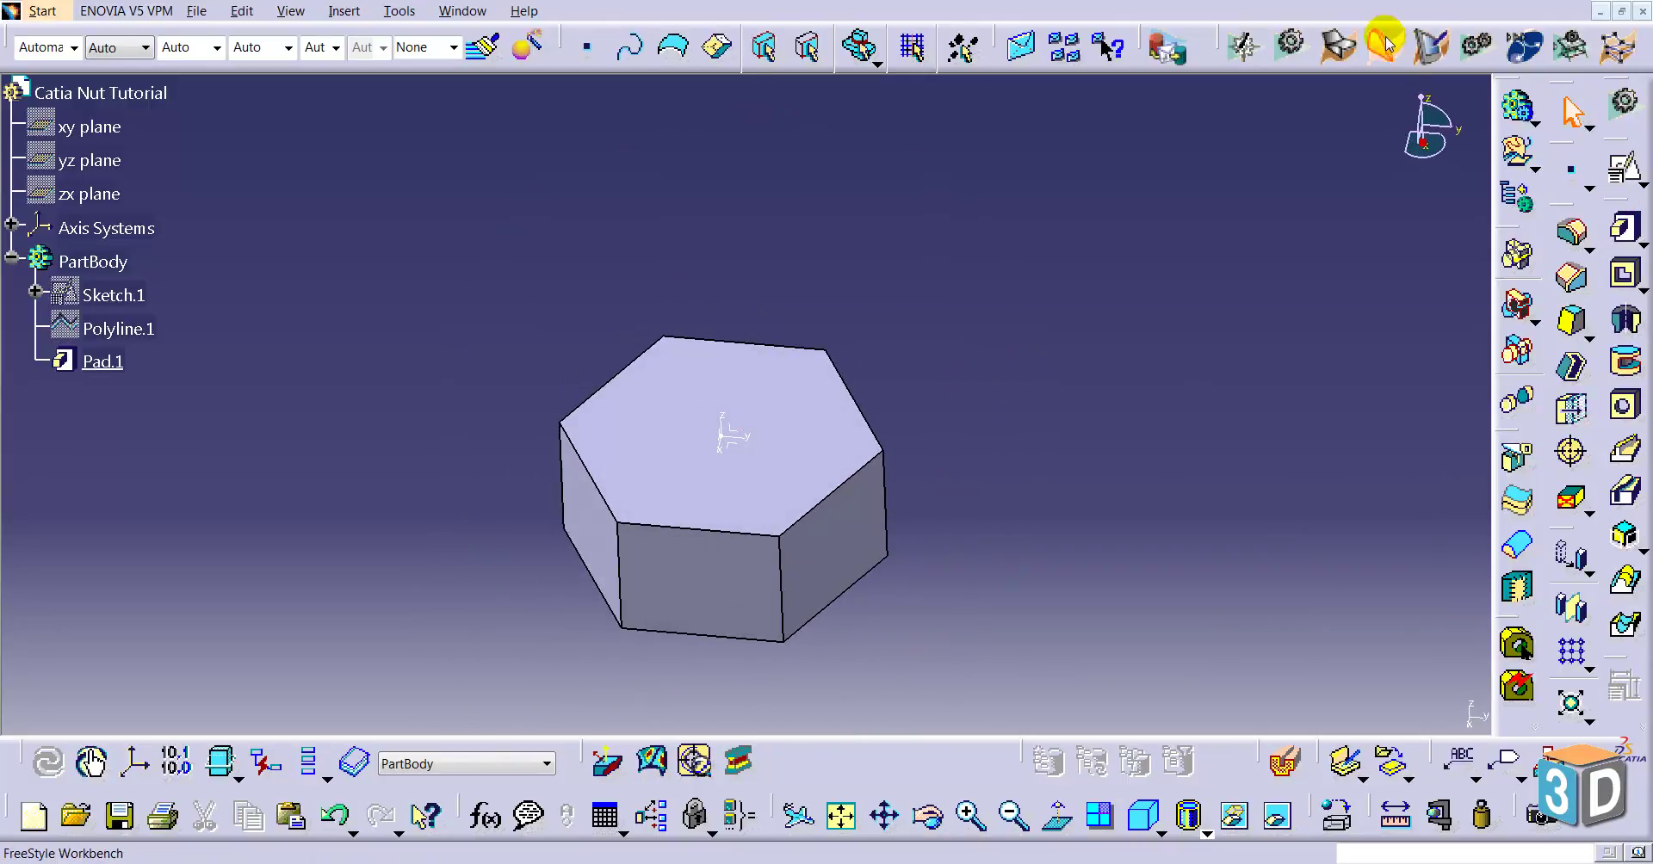
{"action": "left_click", "coordinate": [1340, 41]}
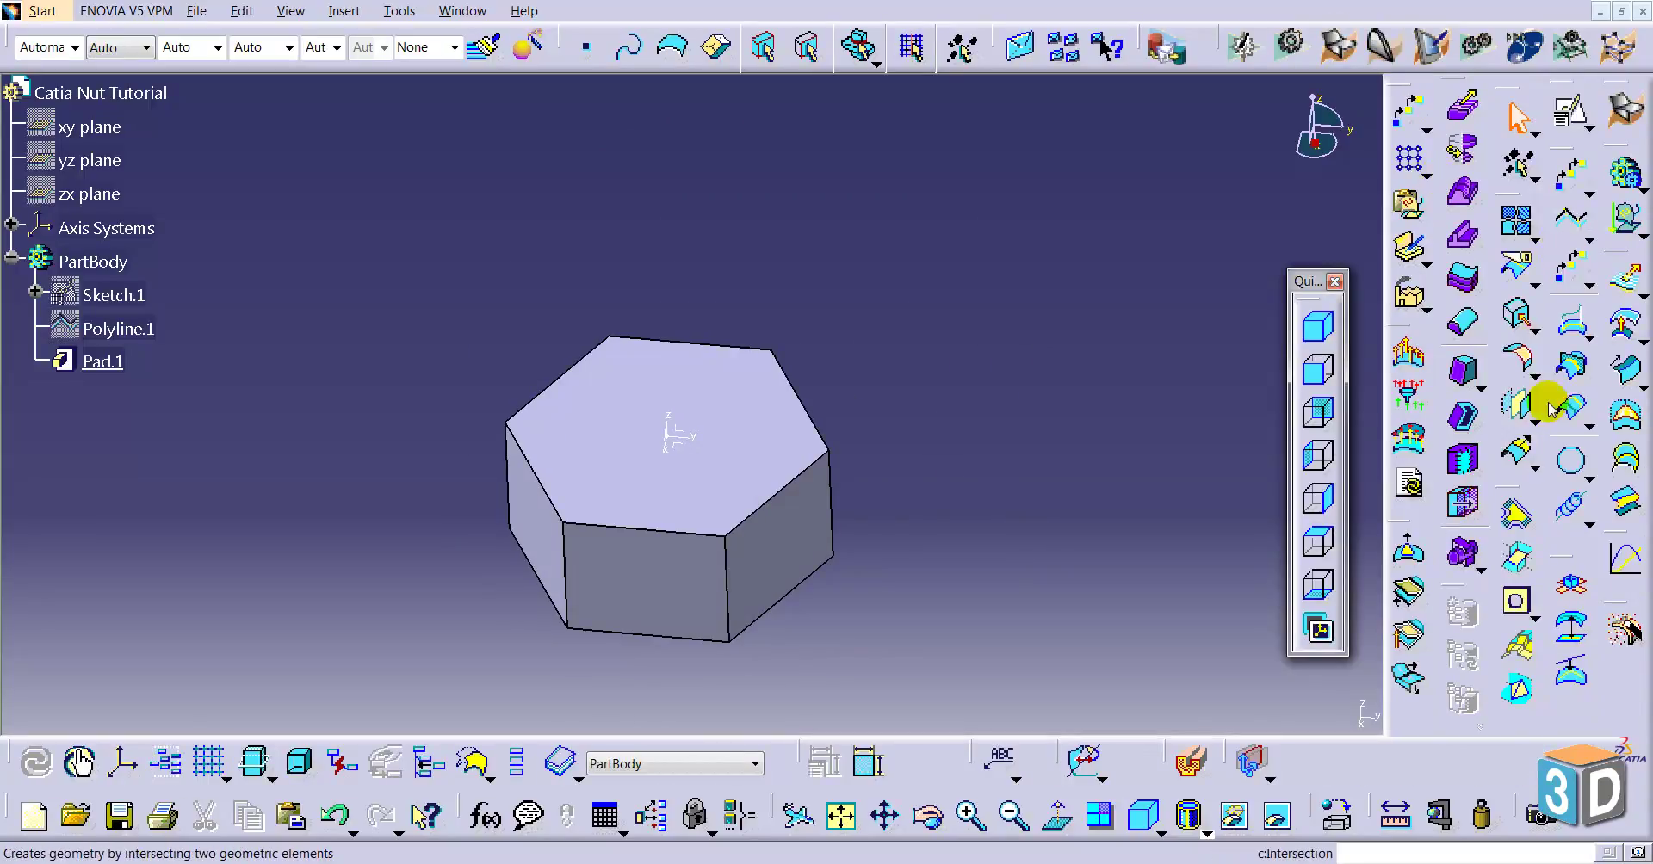
- Create a full tritangent circle touching three top hexagon edges, supported on the prism's top face
{"action": "left_click", "coordinate": [1573, 463]}
{"action": "left_click", "coordinate": [1139, 517]}
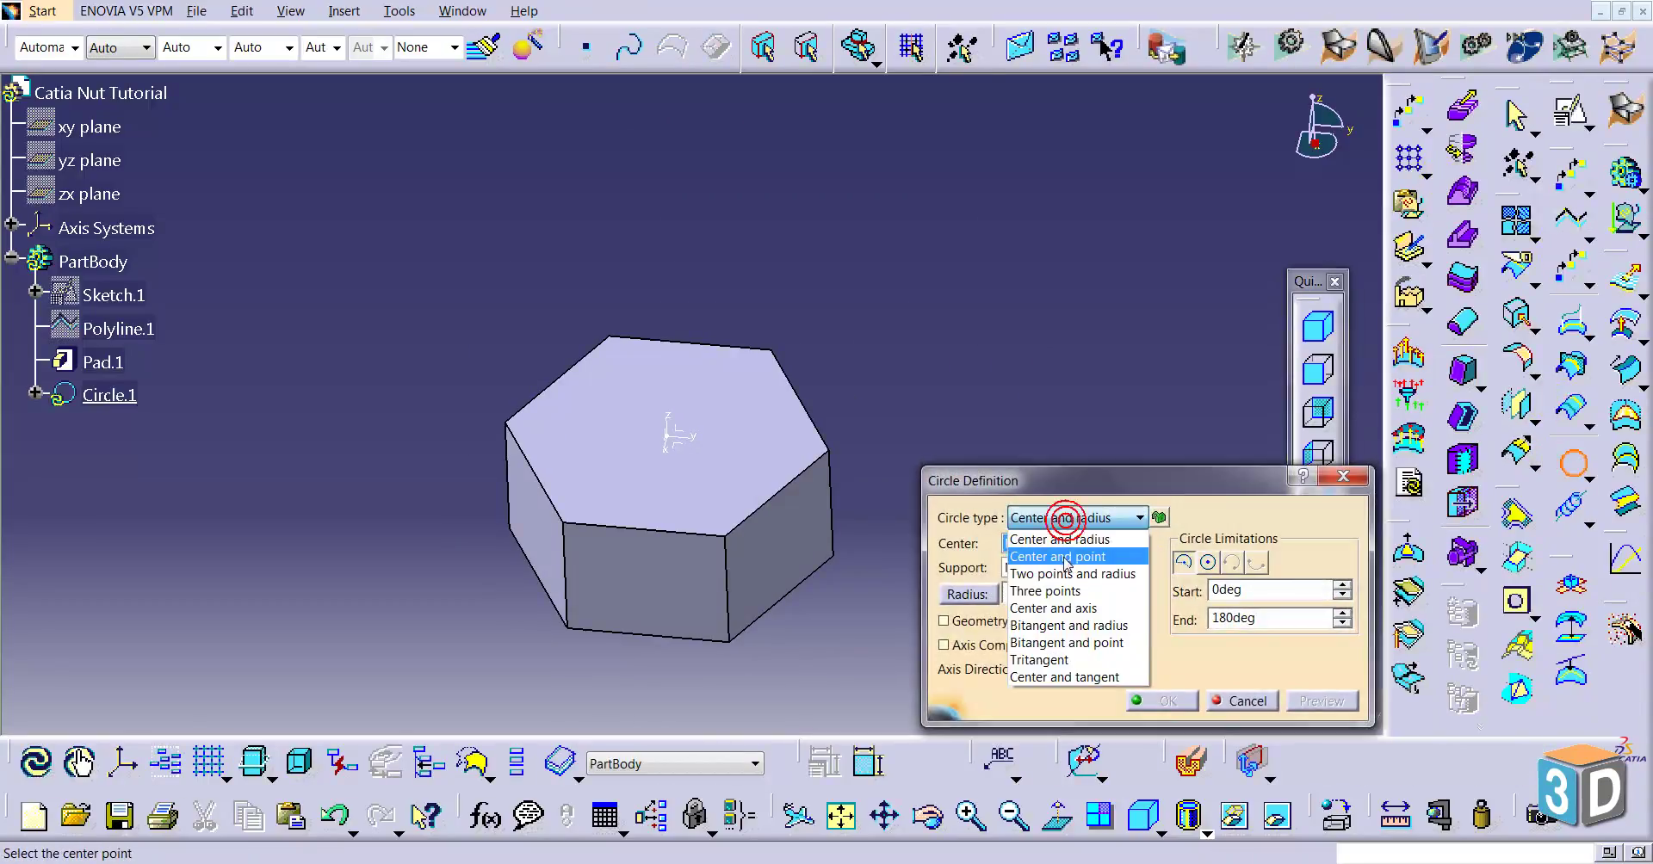
{"action": "left_click", "coordinate": [1040, 659]}
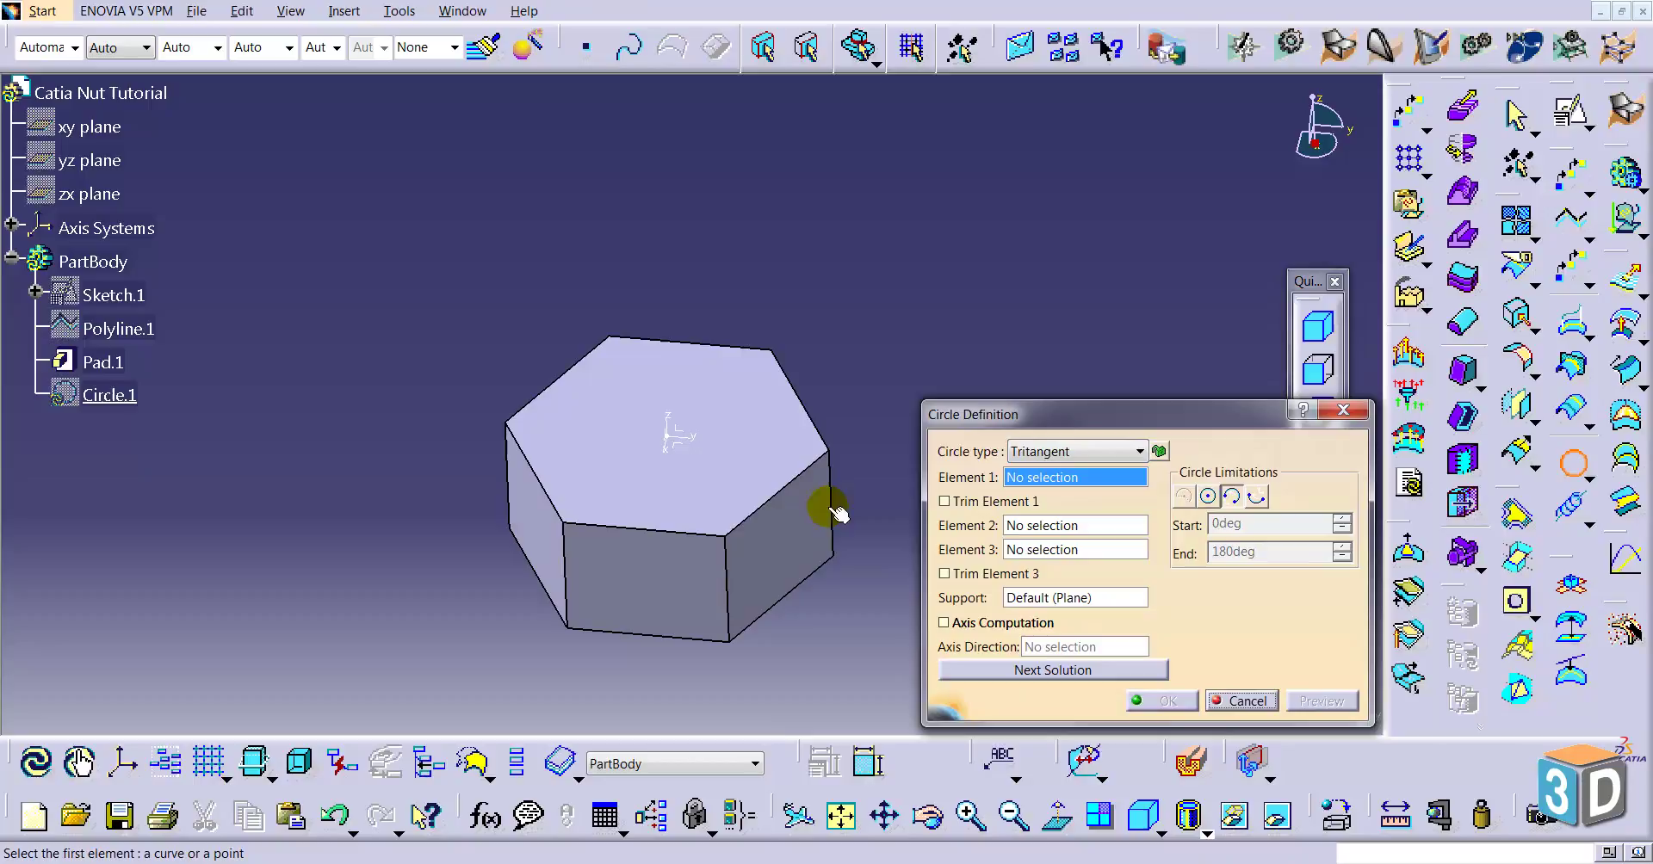
{"action": "left_click", "coordinate": [792, 479]}
{"action": "left_click", "coordinate": [802, 398]}
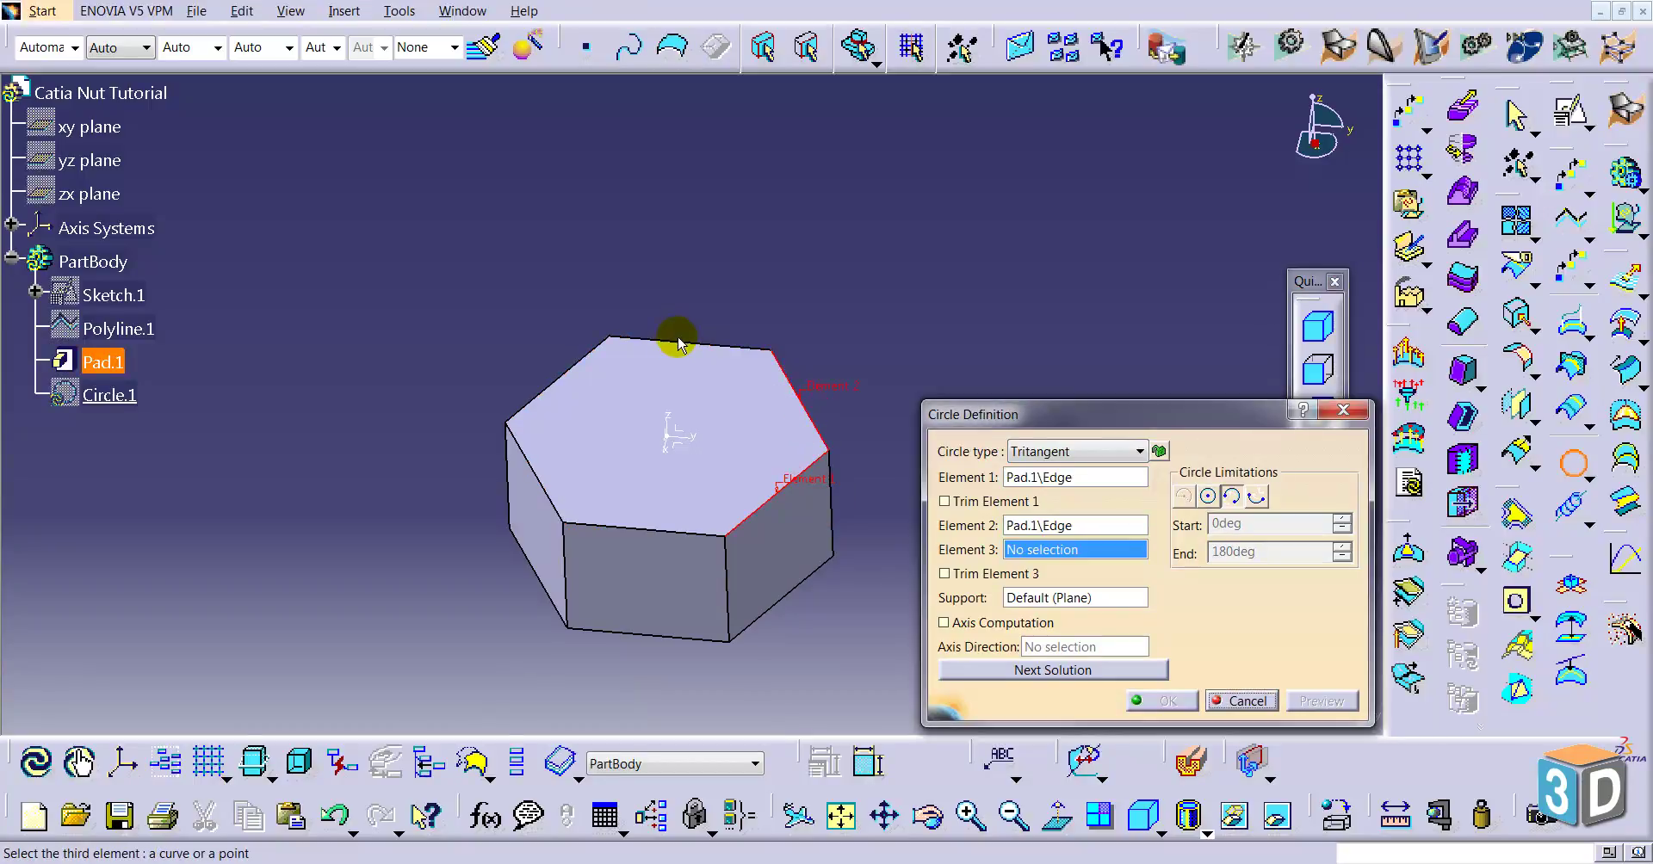
{"action": "left_click", "coordinate": [680, 340]}
{"action": "left_click", "coordinate": [660, 373]}
{"action": "left_click", "coordinate": [1194, 489]}
{"action": "left_click", "coordinate": [1160, 700]}
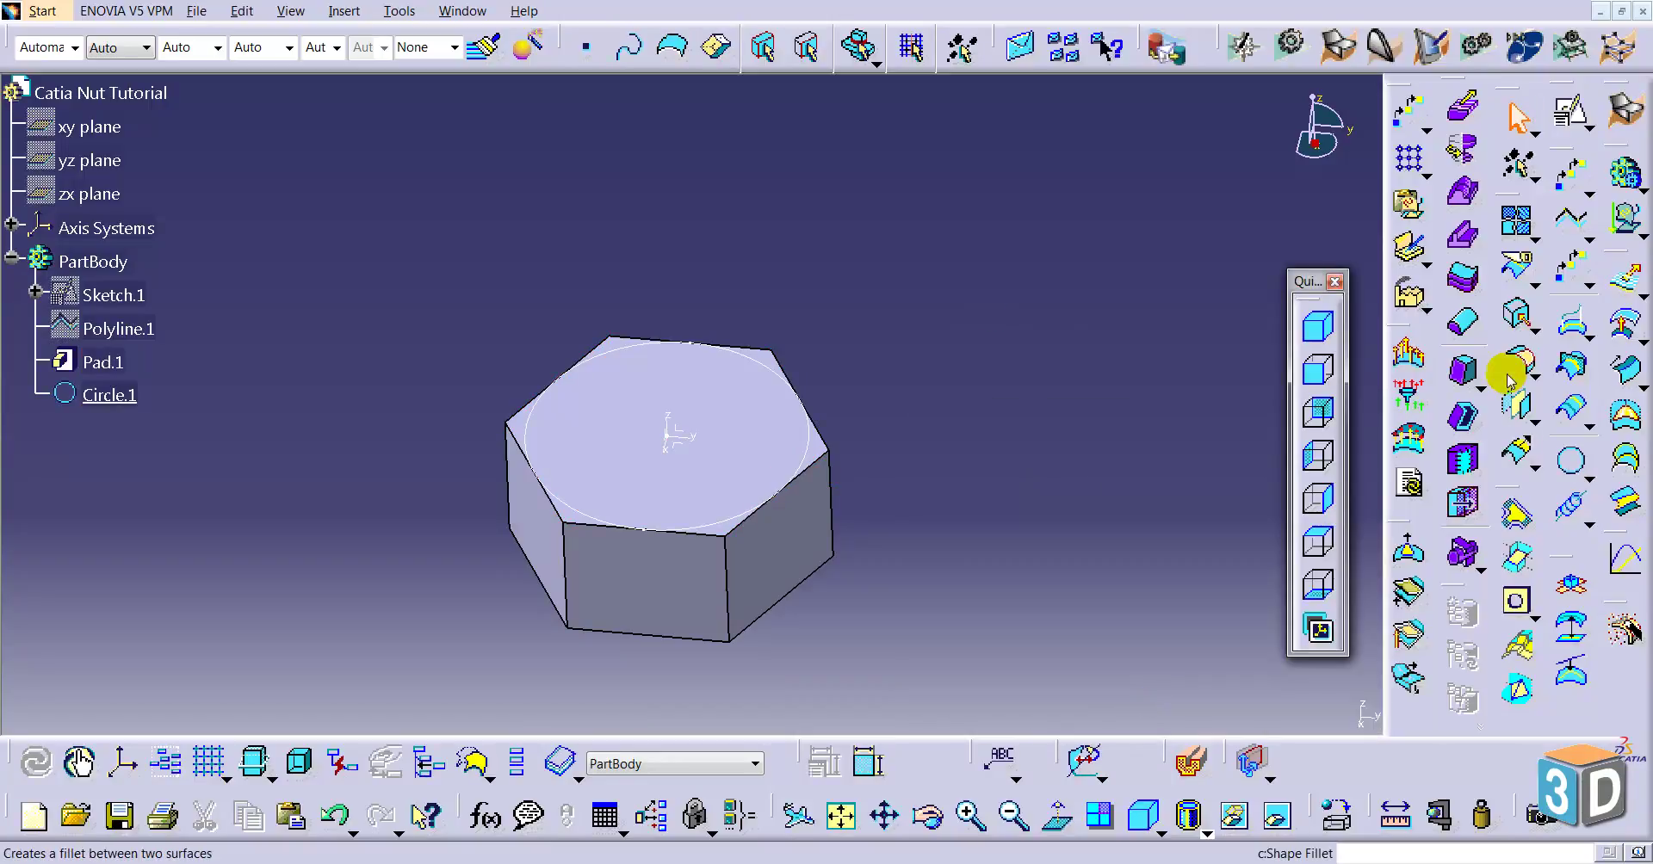
- Sweep a 60° surface along Circle.1 with the prism's top face as reference
{"action": "left_click", "coordinate": [1622, 365]}
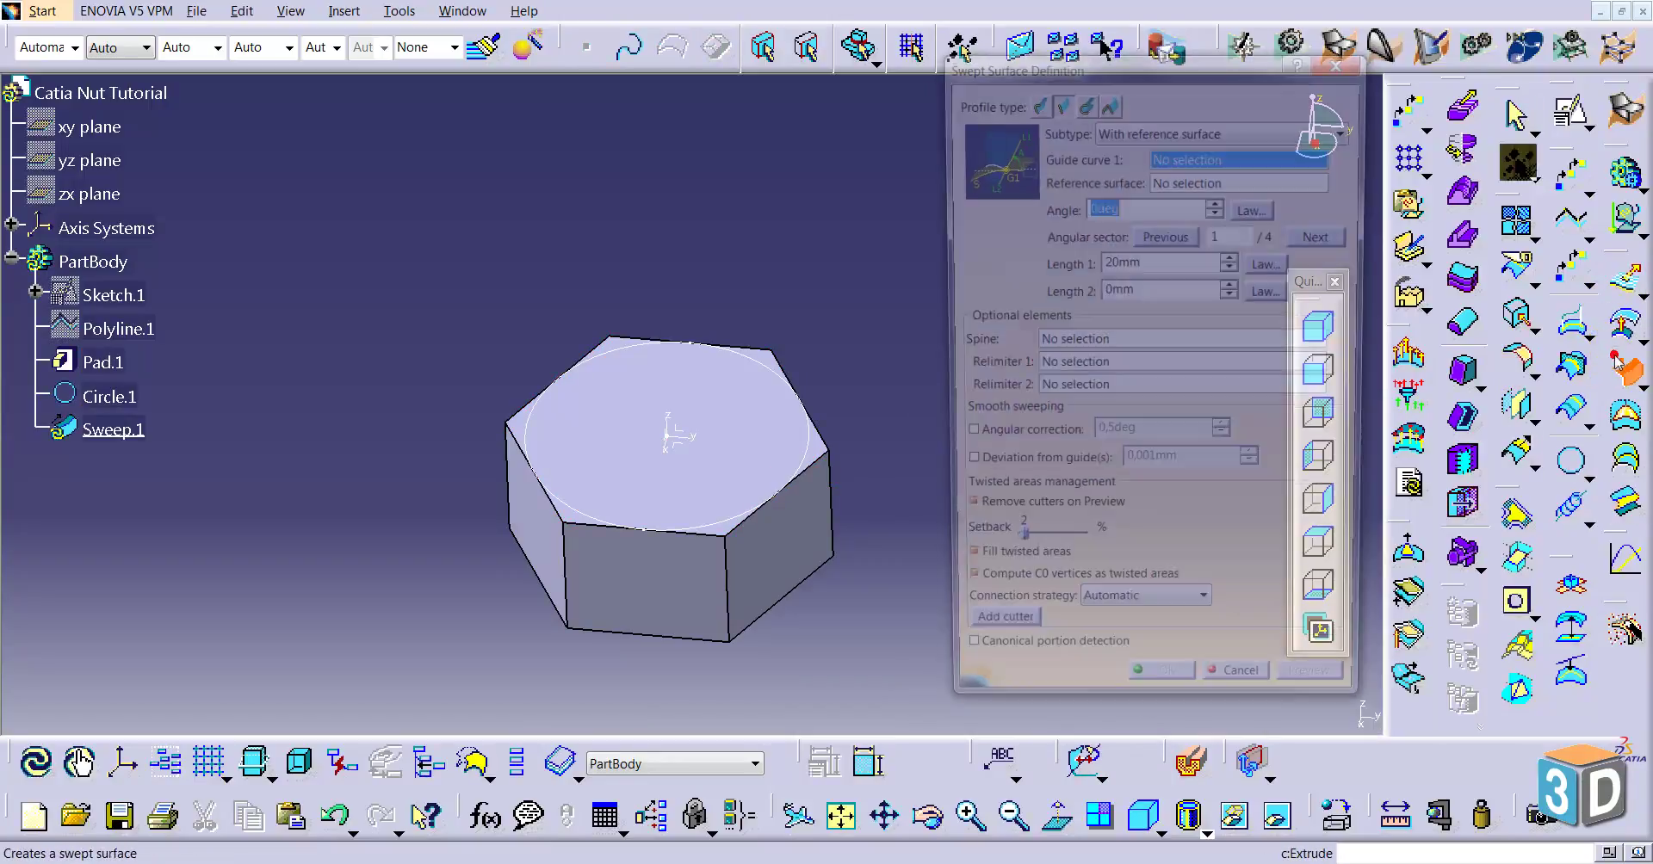
{"action": "left_click", "coordinate": [769, 372]}
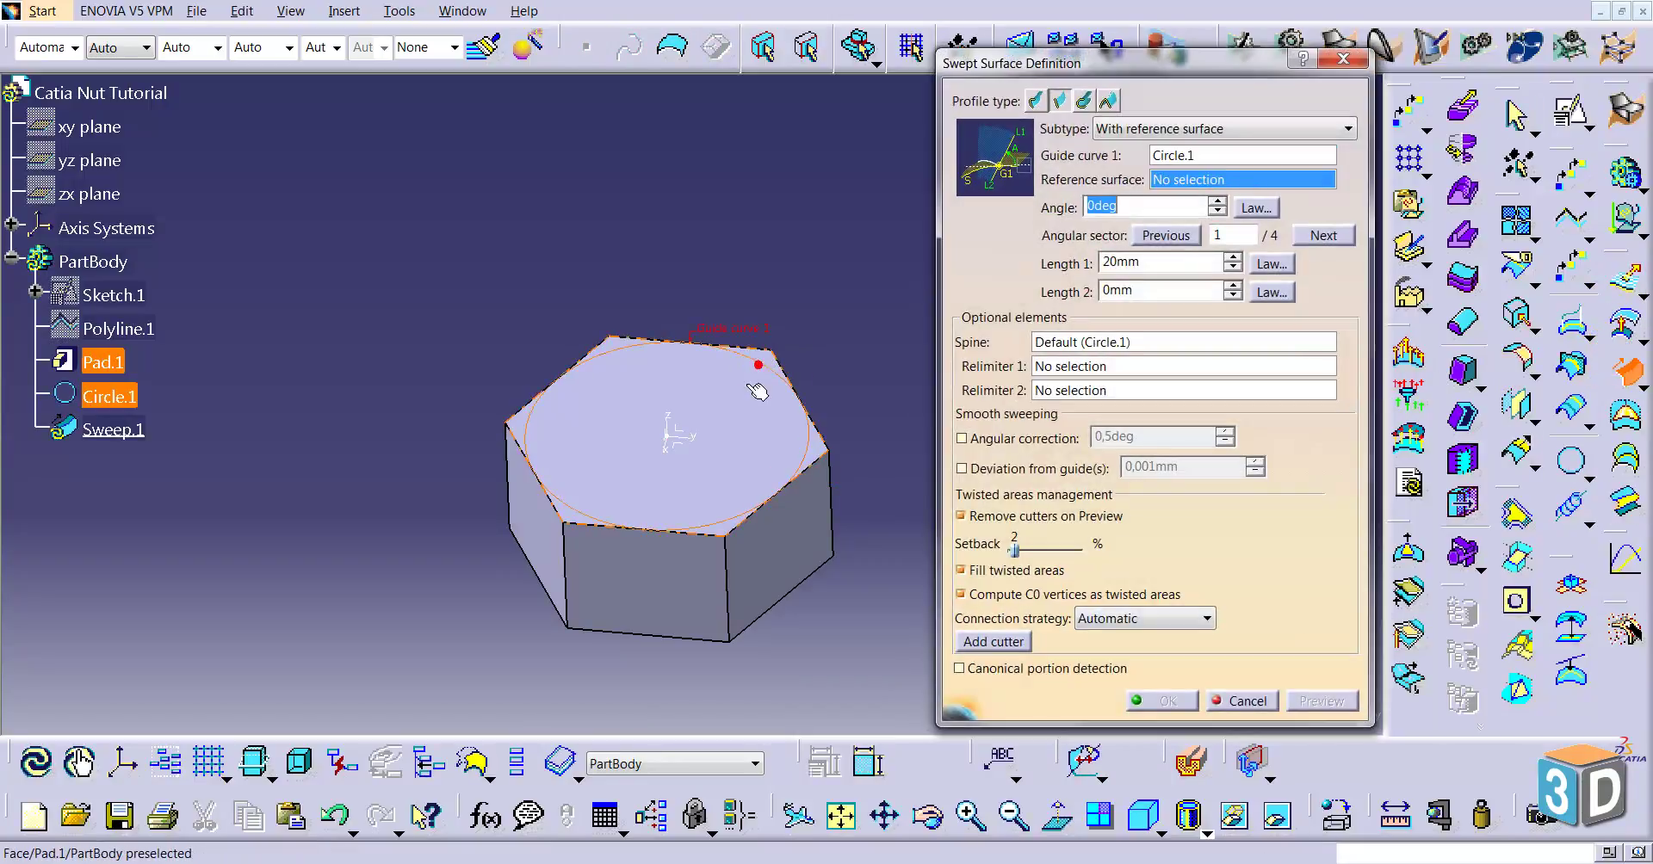
{"action": "left_click", "coordinate": [747, 386]}
{"action": "left_click", "coordinate": [1121, 205]}
{"action": "type", "text": "60"}
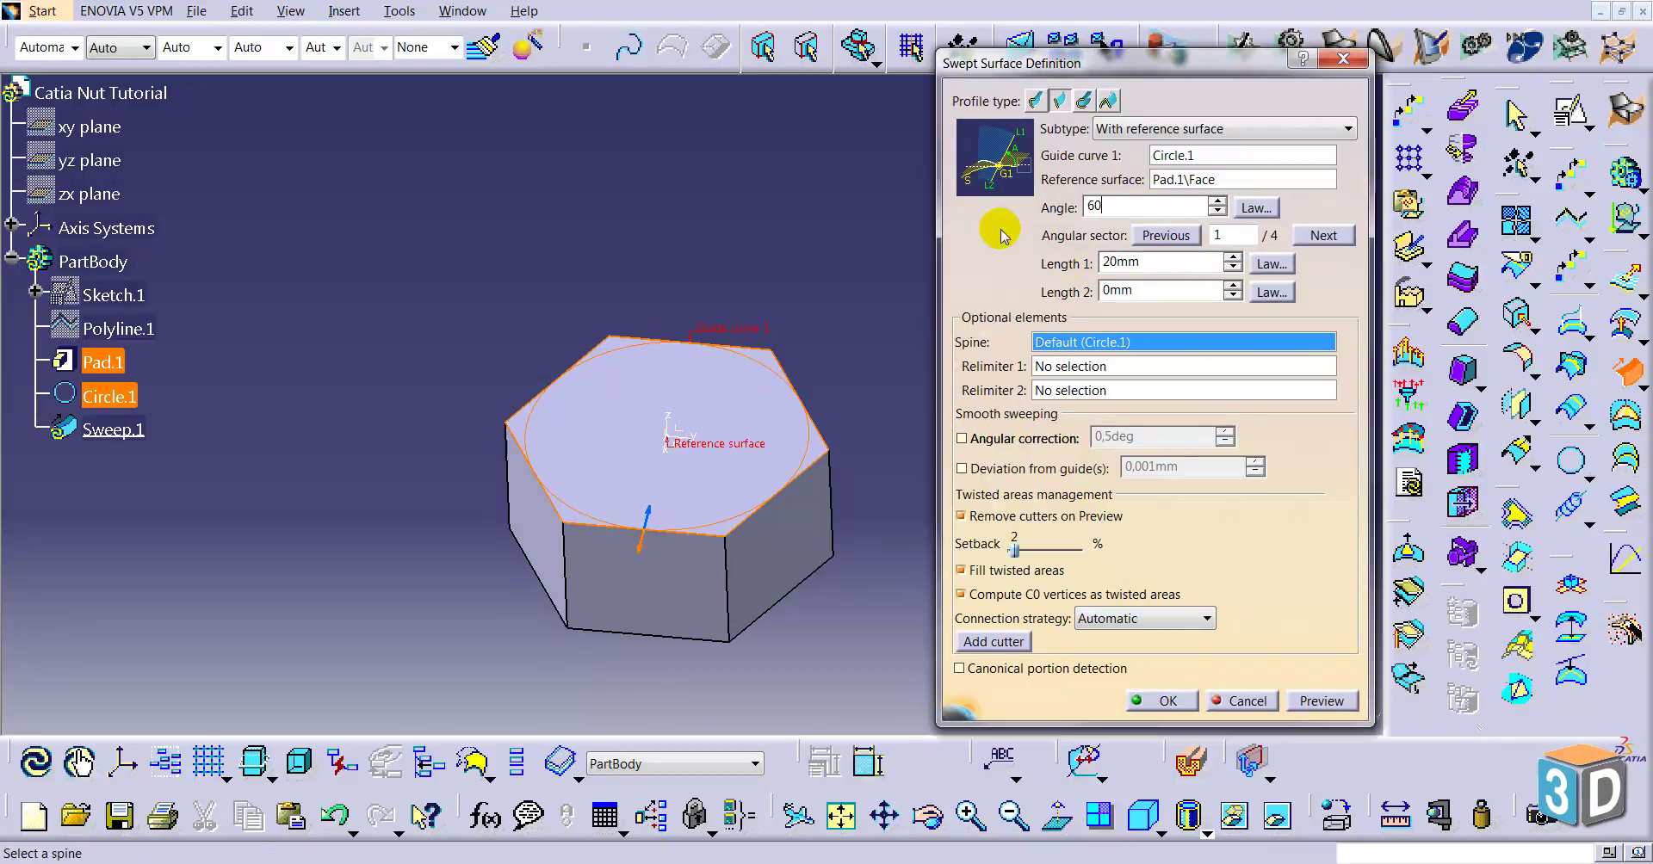
{"action": "left_click", "coordinate": [1187, 261]}
{"action": "key", "text": "Return"}
- Edit the sweep to use the second angular solution, flaring over the hex corners
{"action": "double_click", "coordinate": [701, 318]}
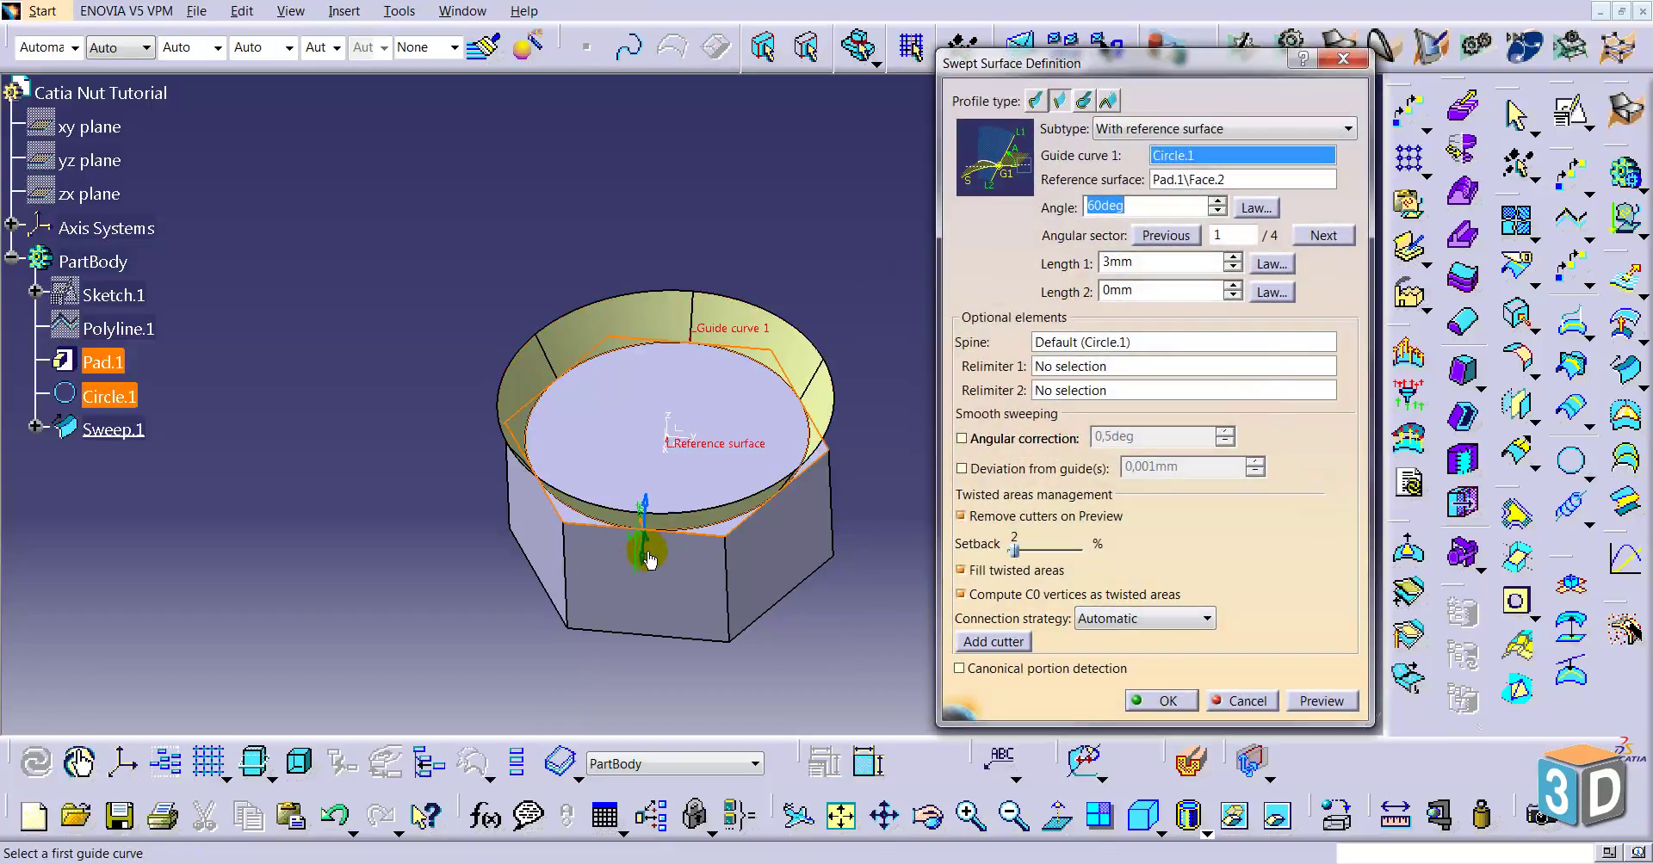
{"action": "left_click", "coordinate": [646, 562]}
{"action": "left_click", "coordinate": [1145, 696]}
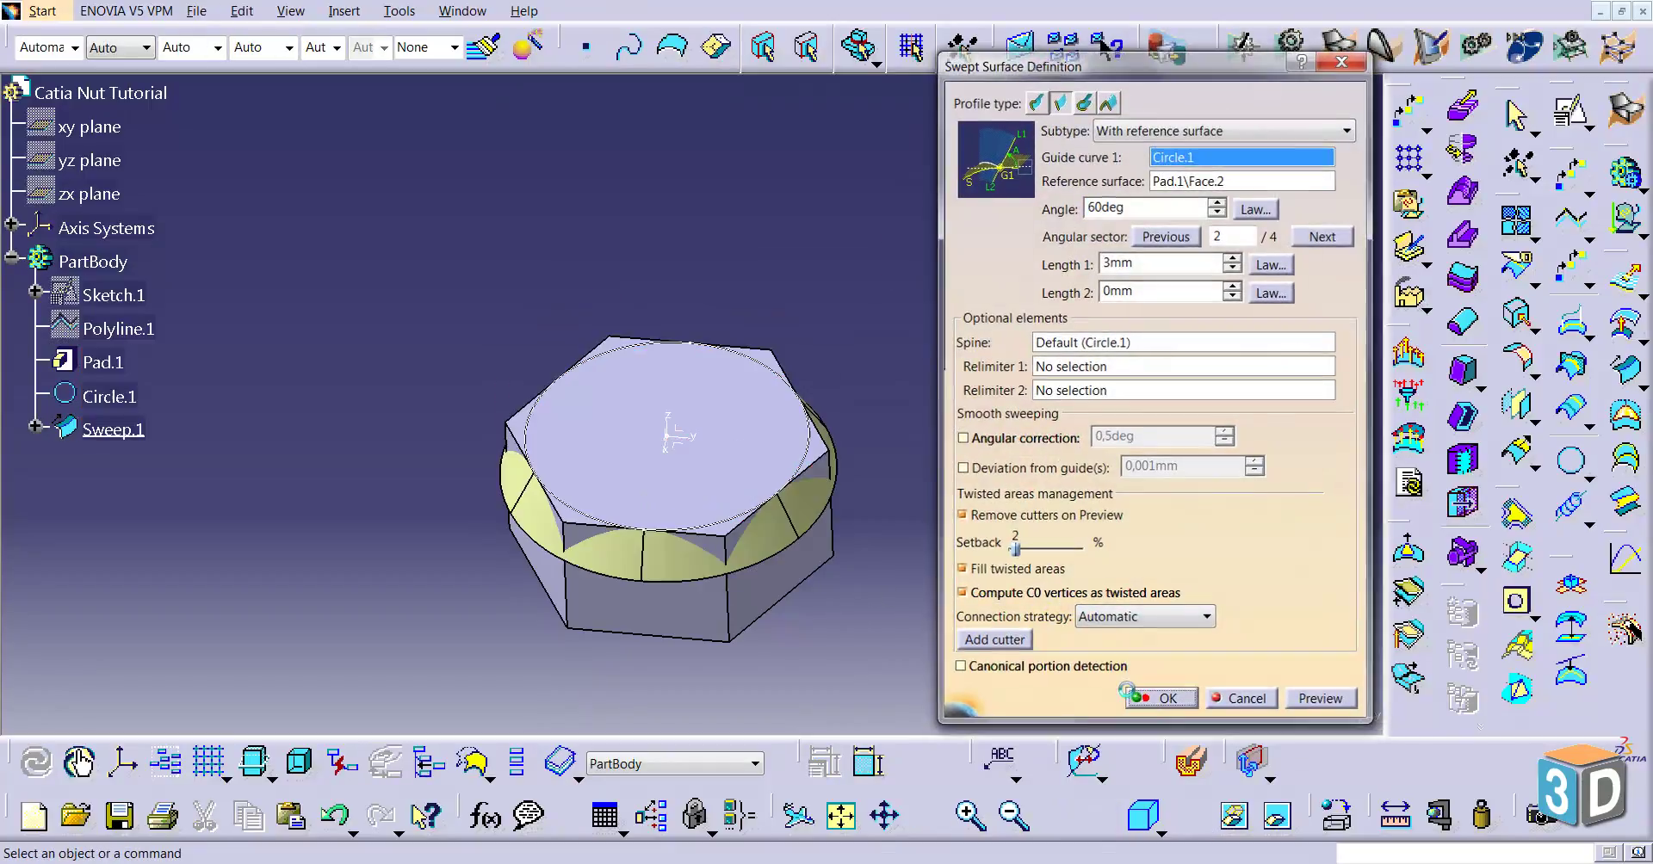
{"action": "middle_click_drag", "start_coordinate": [907, 480], "coordinate": [799, 507]}
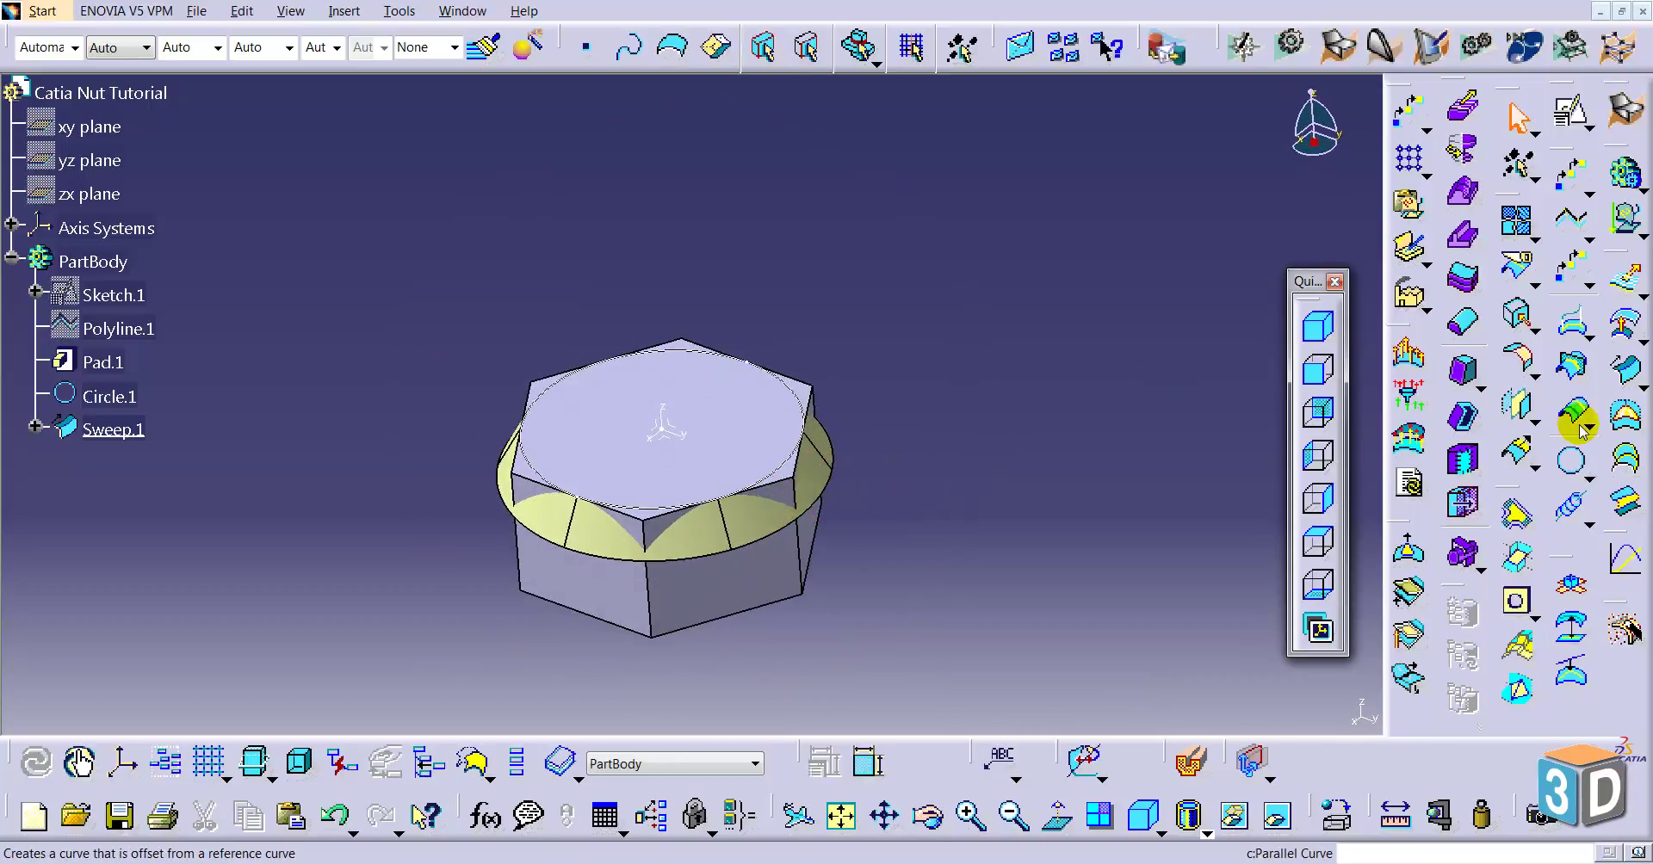
- Mirror Sweep.1 about a new plane normal to a vertical hex edge at its midpoint
{"action": "left_click", "coordinate": [1517, 412]}
{"action": "left_click", "coordinate": [751, 508]}
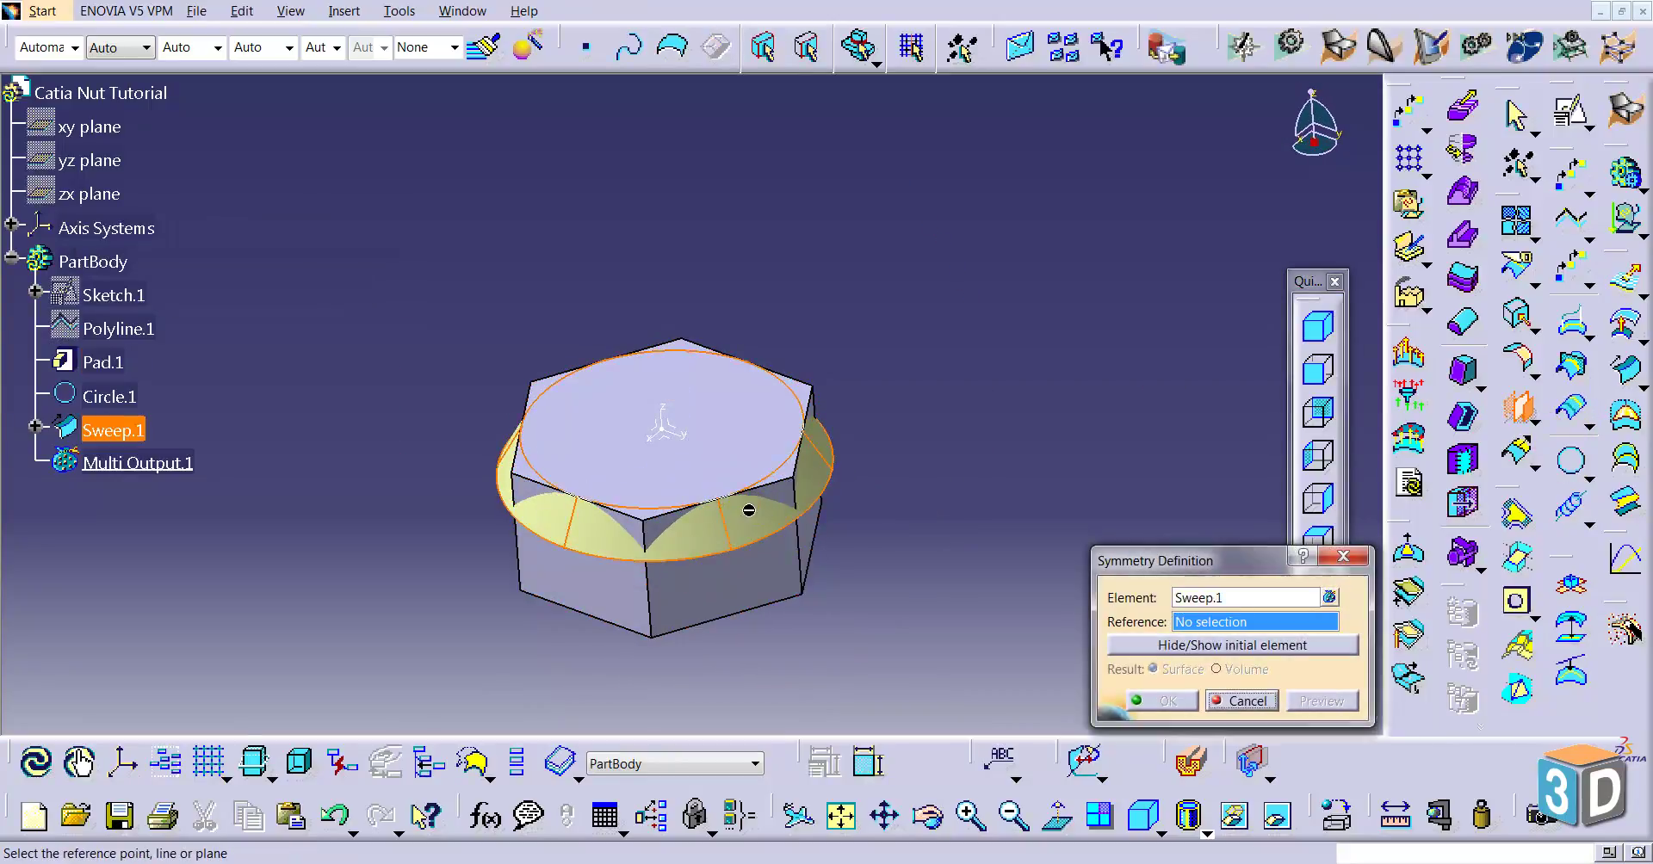
{"action": "right_click", "coordinate": [1214, 620]}
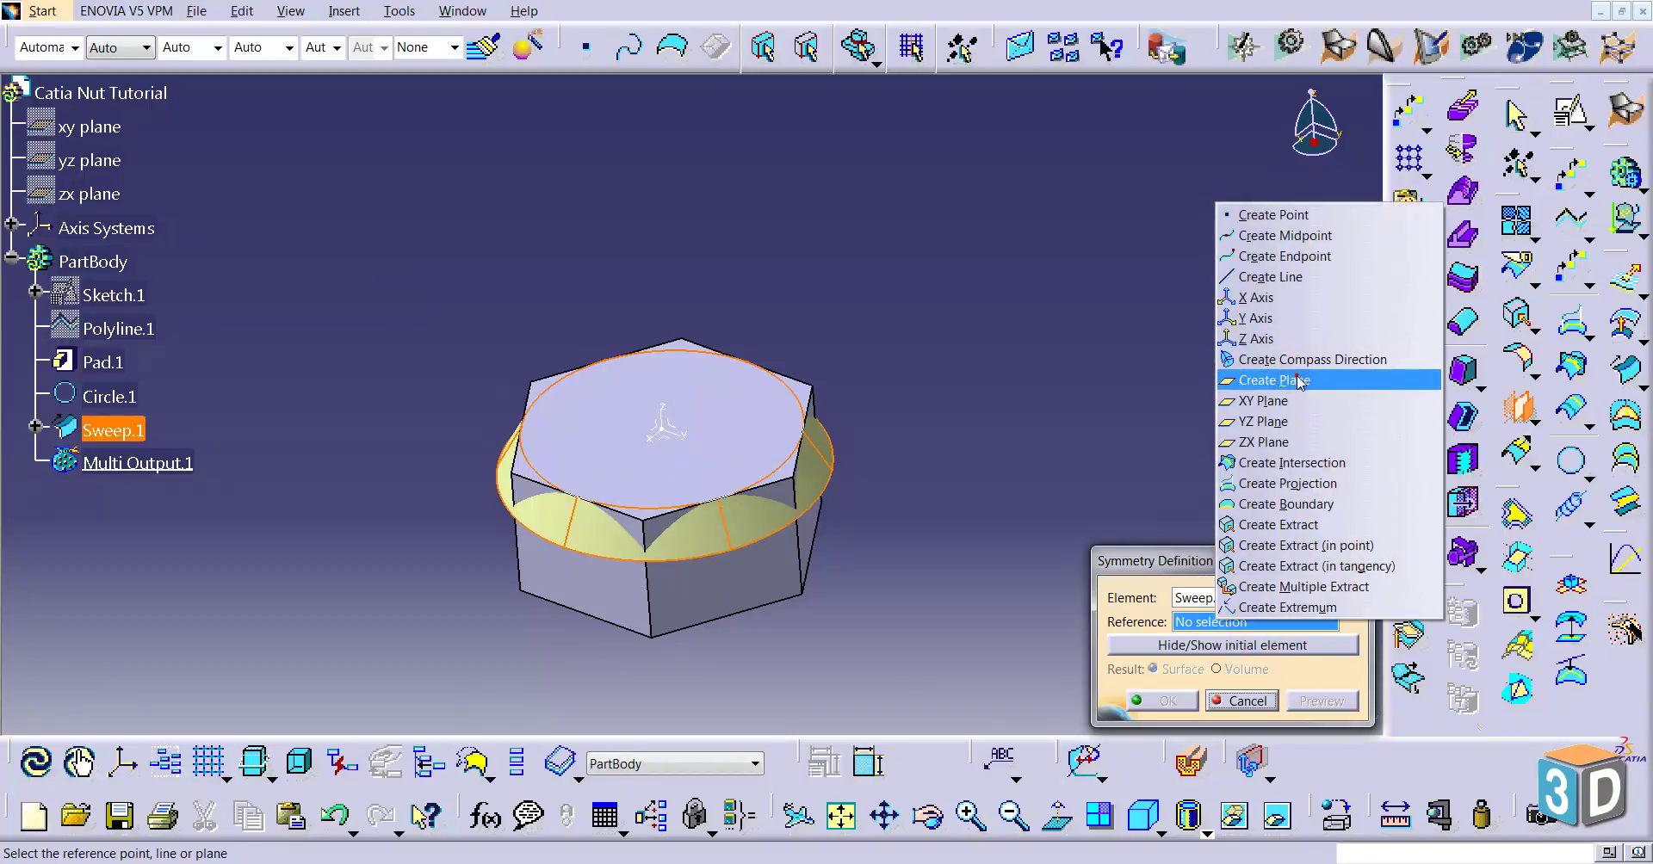
{"action": "left_click", "coordinate": [1343, 377]}
{"action": "left_click", "coordinate": [1222, 567]}
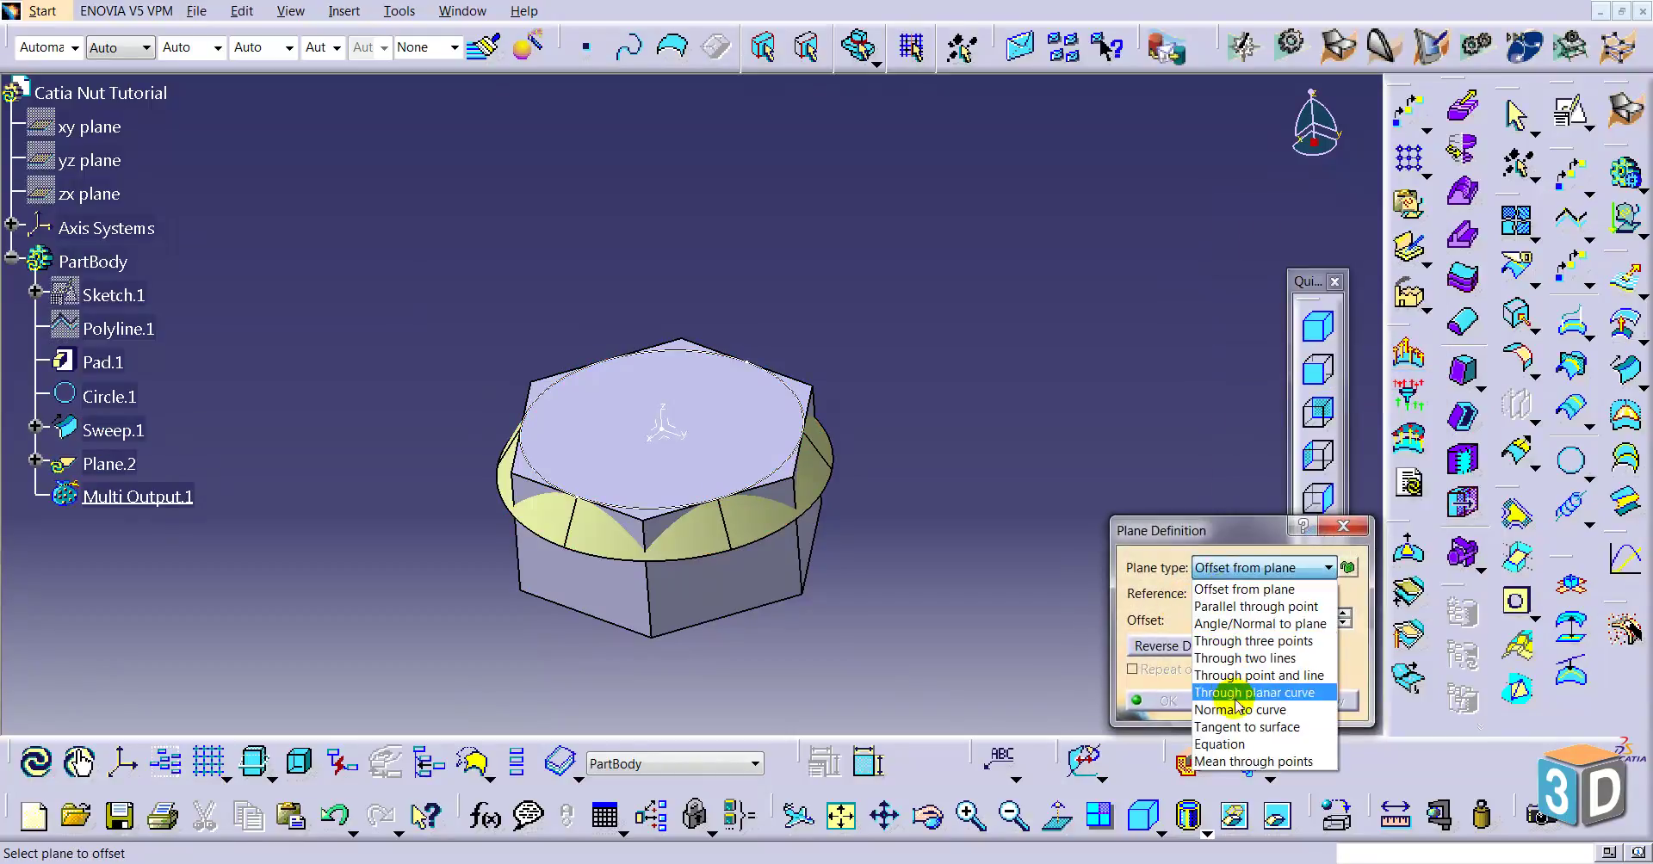
{"action": "left_click", "coordinate": [1233, 708]}
{"action": "left_click", "coordinate": [796, 545]}
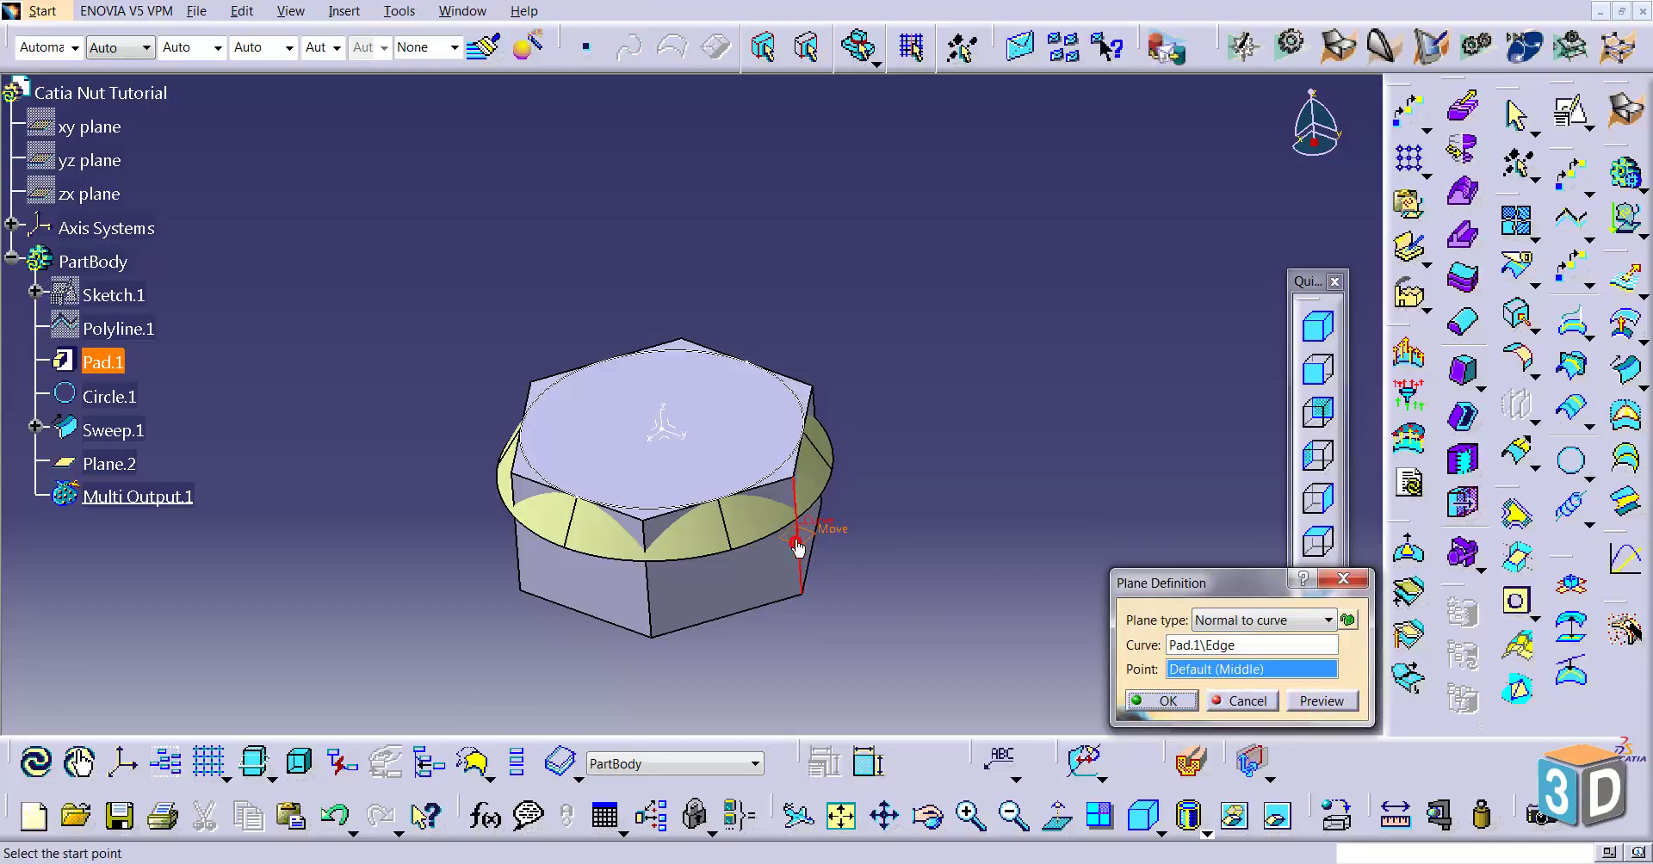
{"action": "left_click", "coordinate": [1156, 703]}
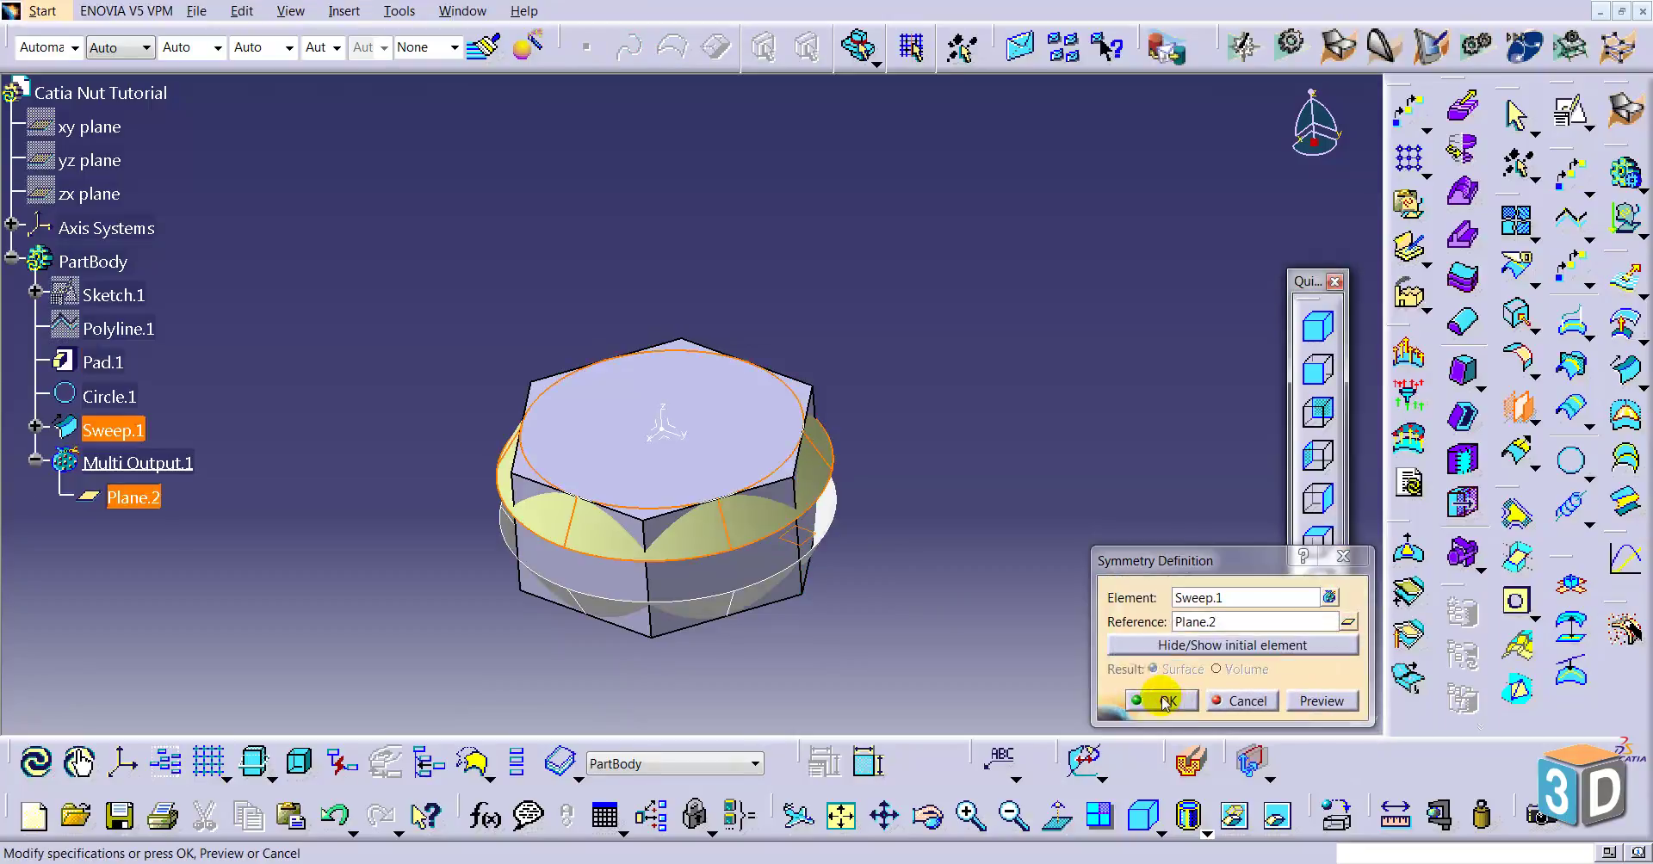
{"action": "left_click", "coordinate": [1164, 702]}
- Join Sweep.1 and its mirrored copy Symmetry.1 into Join.1
{"action": "left_click", "coordinate": [1518, 221]}
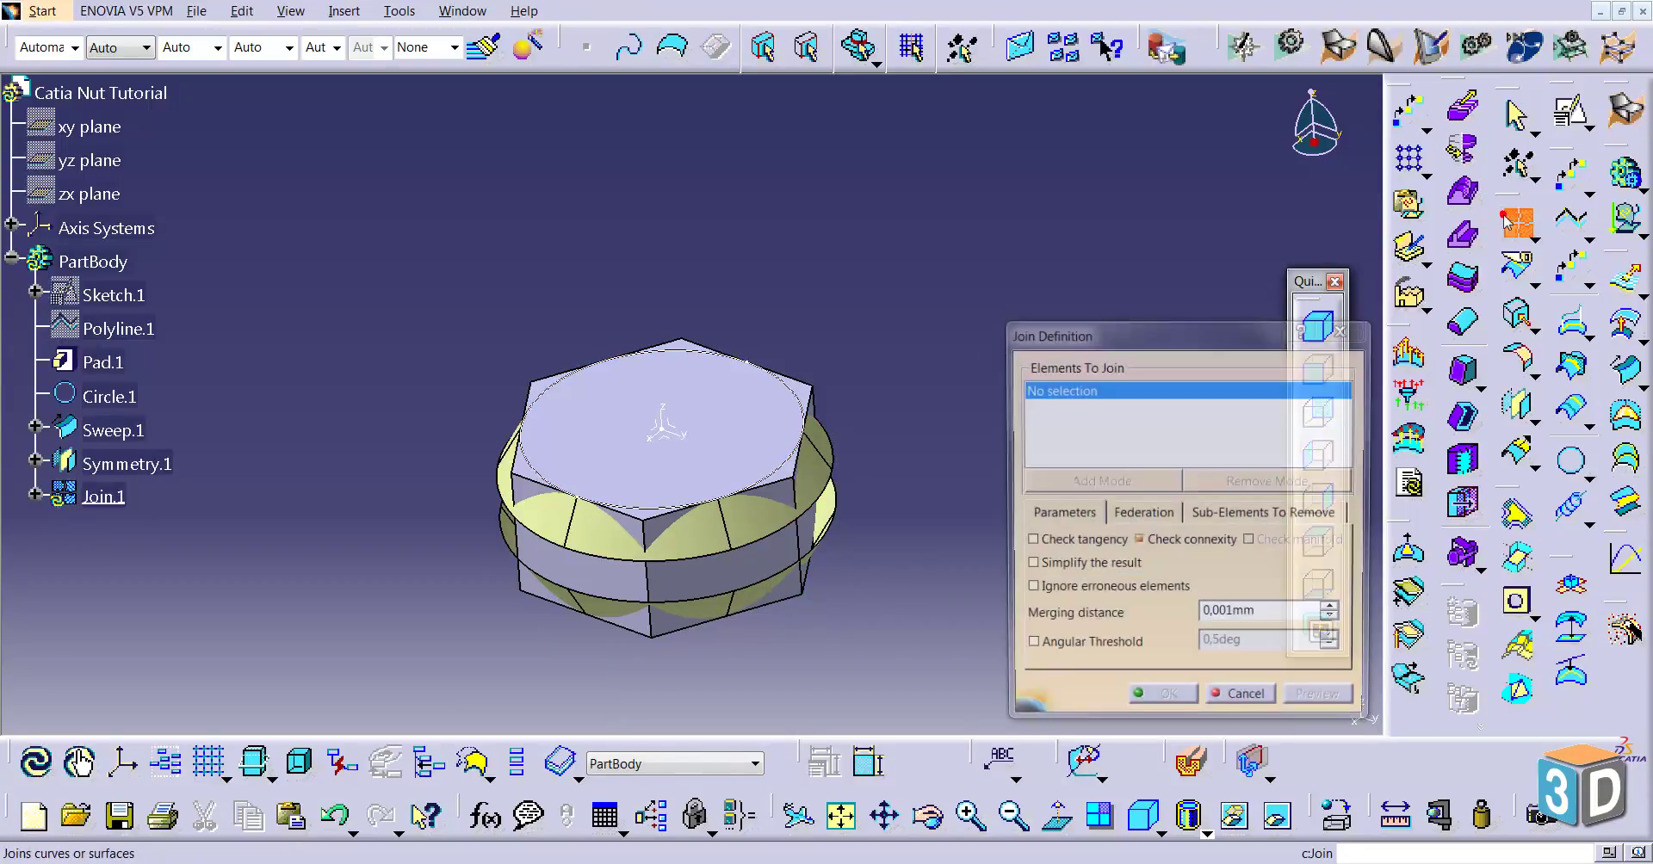
{"action": "left_click", "coordinate": [726, 520]}
{"action": "left_click", "coordinate": [758, 603]}
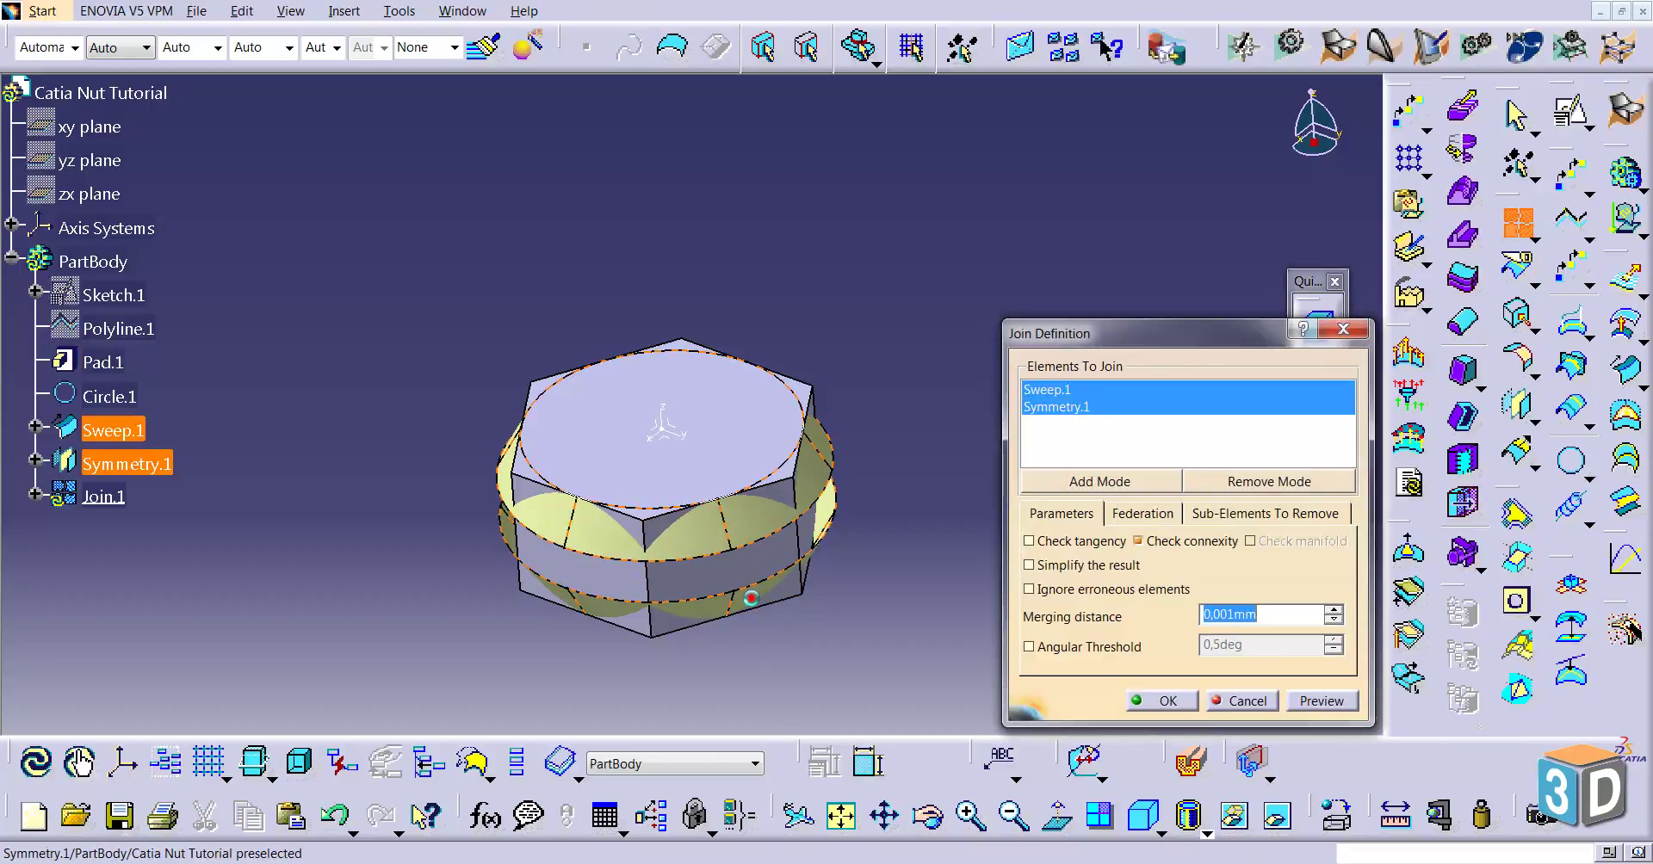
{"action": "left_click", "coordinate": [1162, 700]}
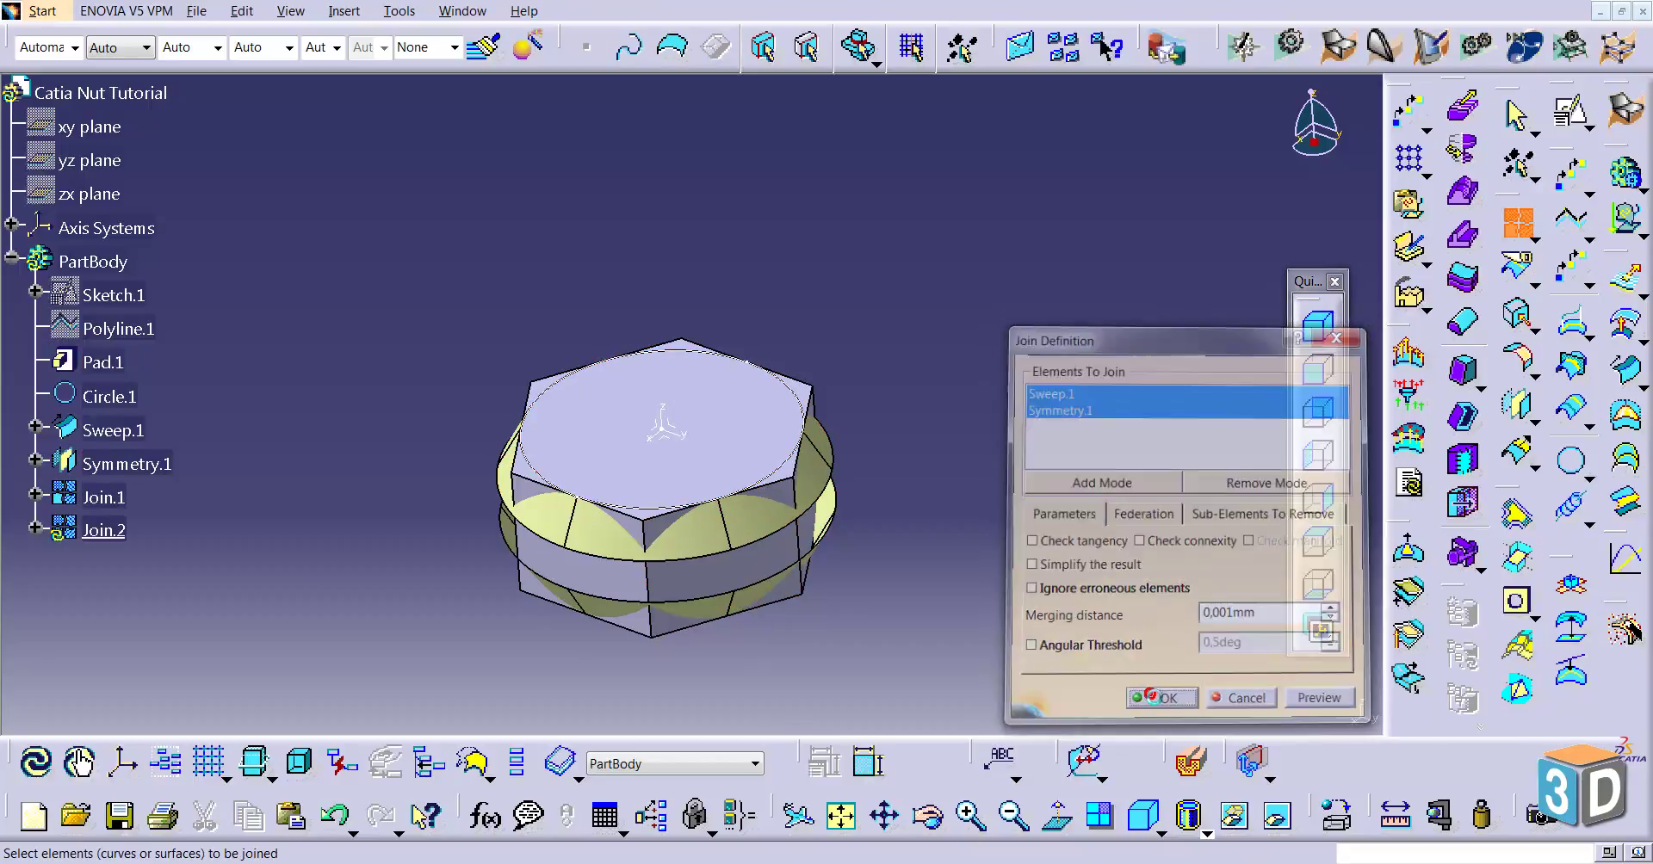
{"action": "left_click", "coordinate": [1240, 701]}
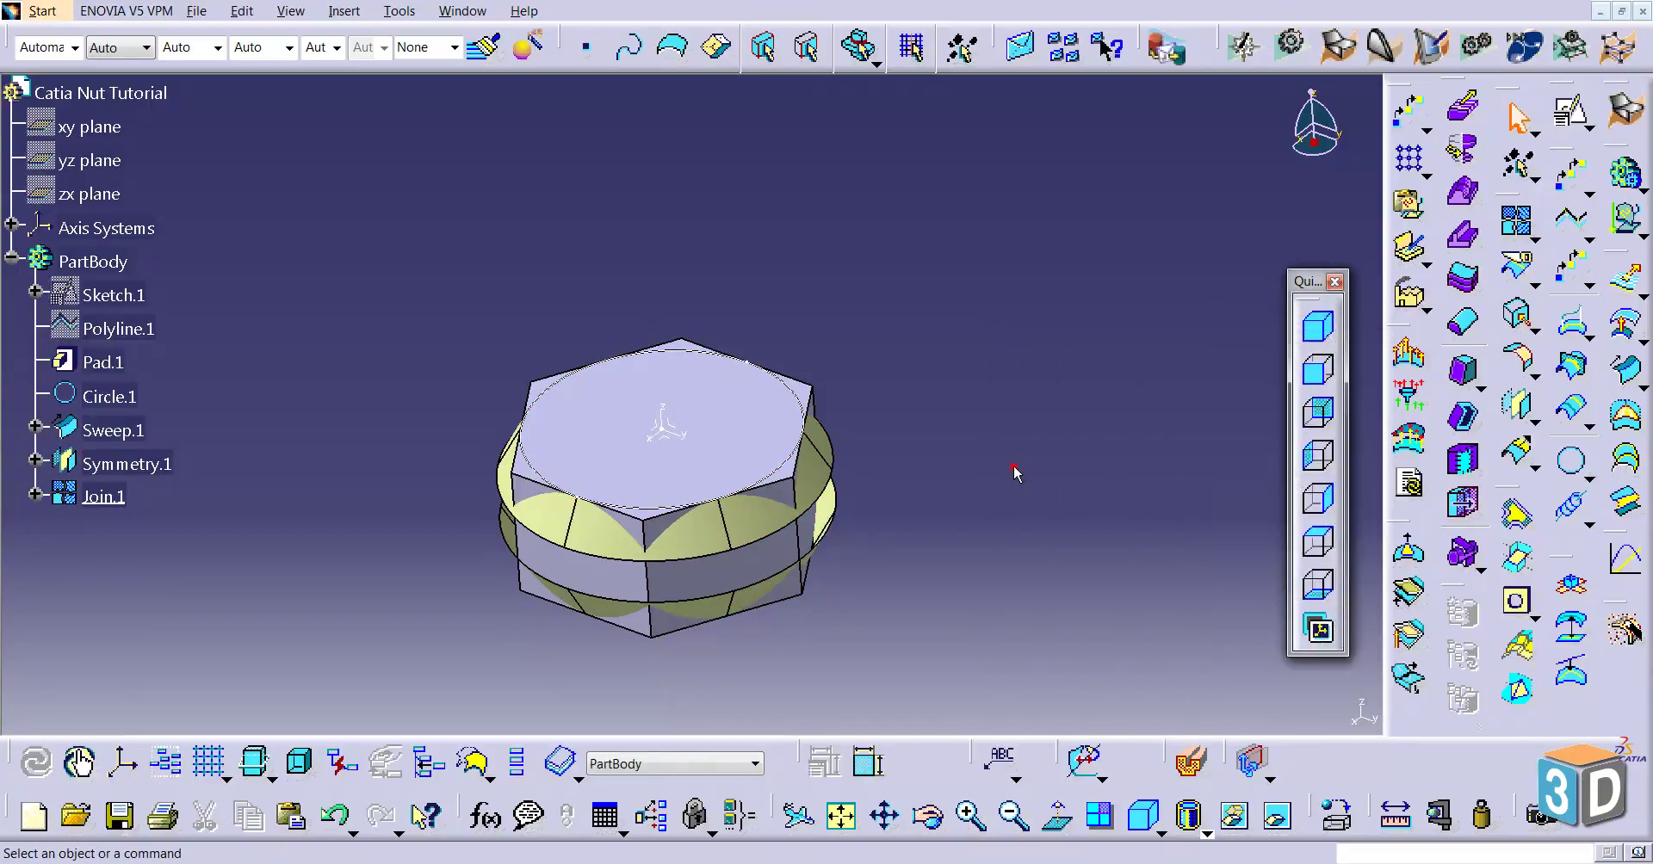
{"action": "left_click", "coordinate": [1305, 47]}
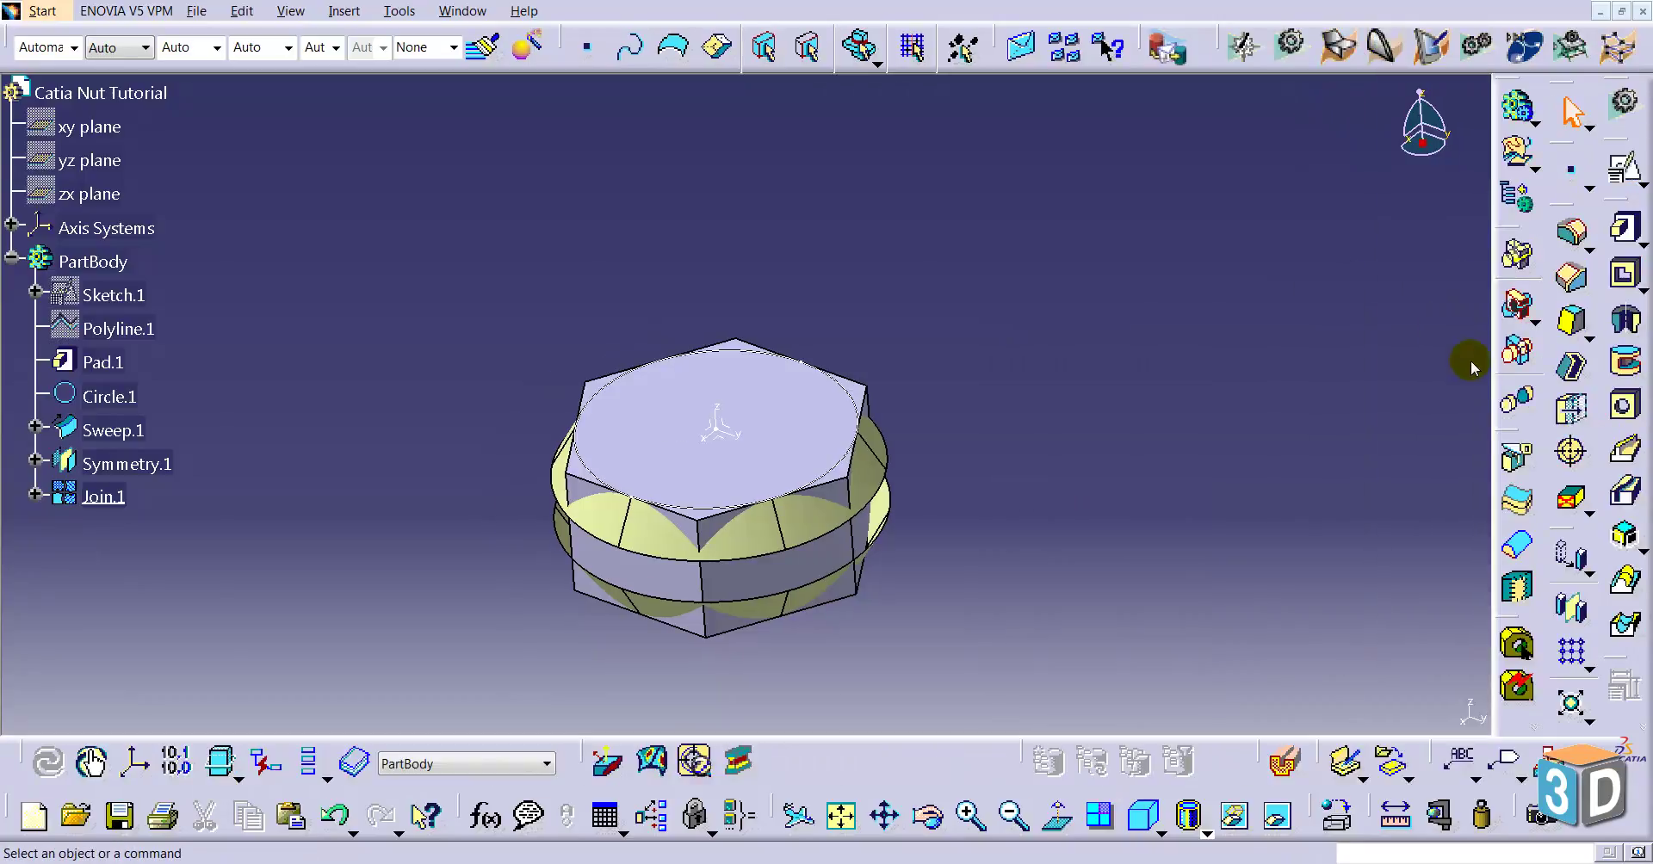
- Split the hex pad with Join.1 to chamfer its top and bottom corners
{"action": "left_click", "coordinate": [1516, 456]}
{"action": "left_click", "coordinate": [863, 401]}
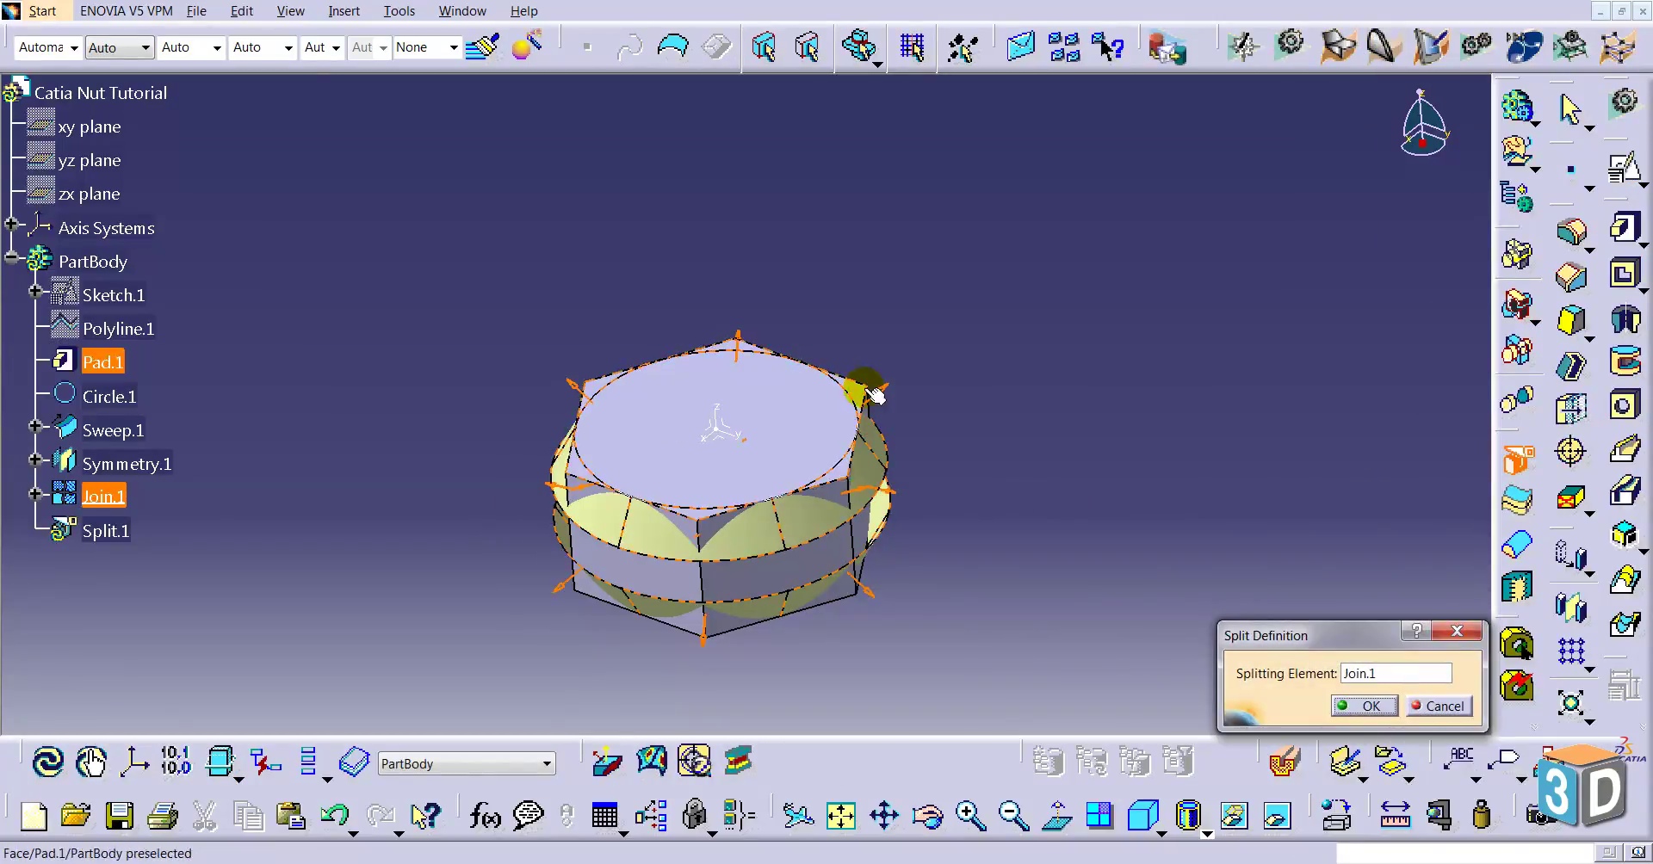
{"action": "left_click", "coordinate": [1331, 707]}
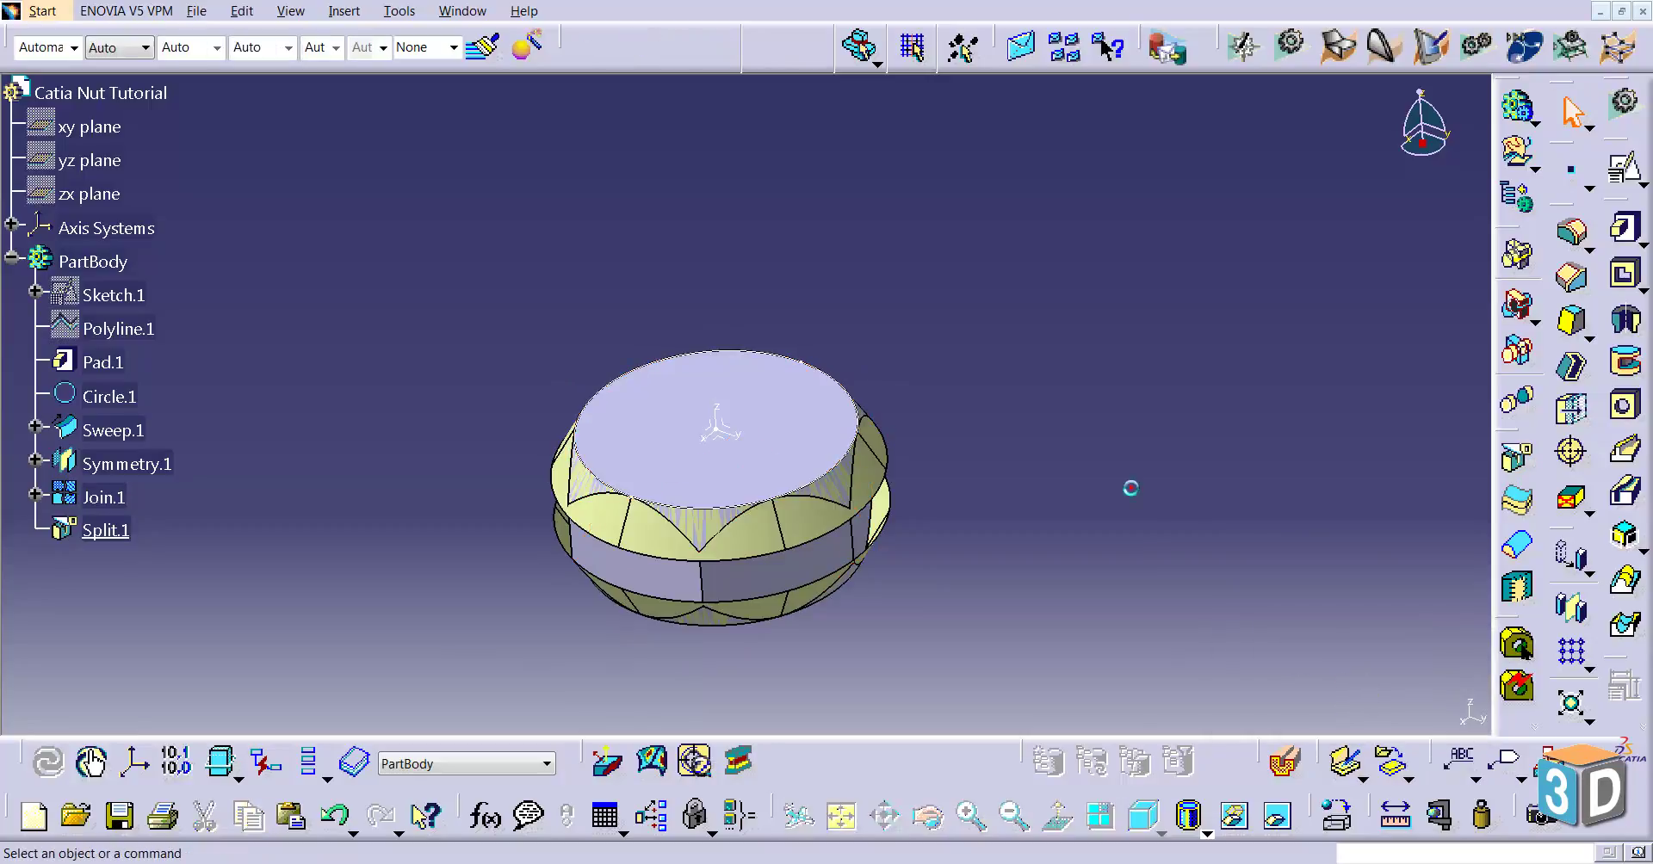
- Hide the Join.1 surfaces and save the part
{"action": "right_click", "coordinate": [87, 499]}
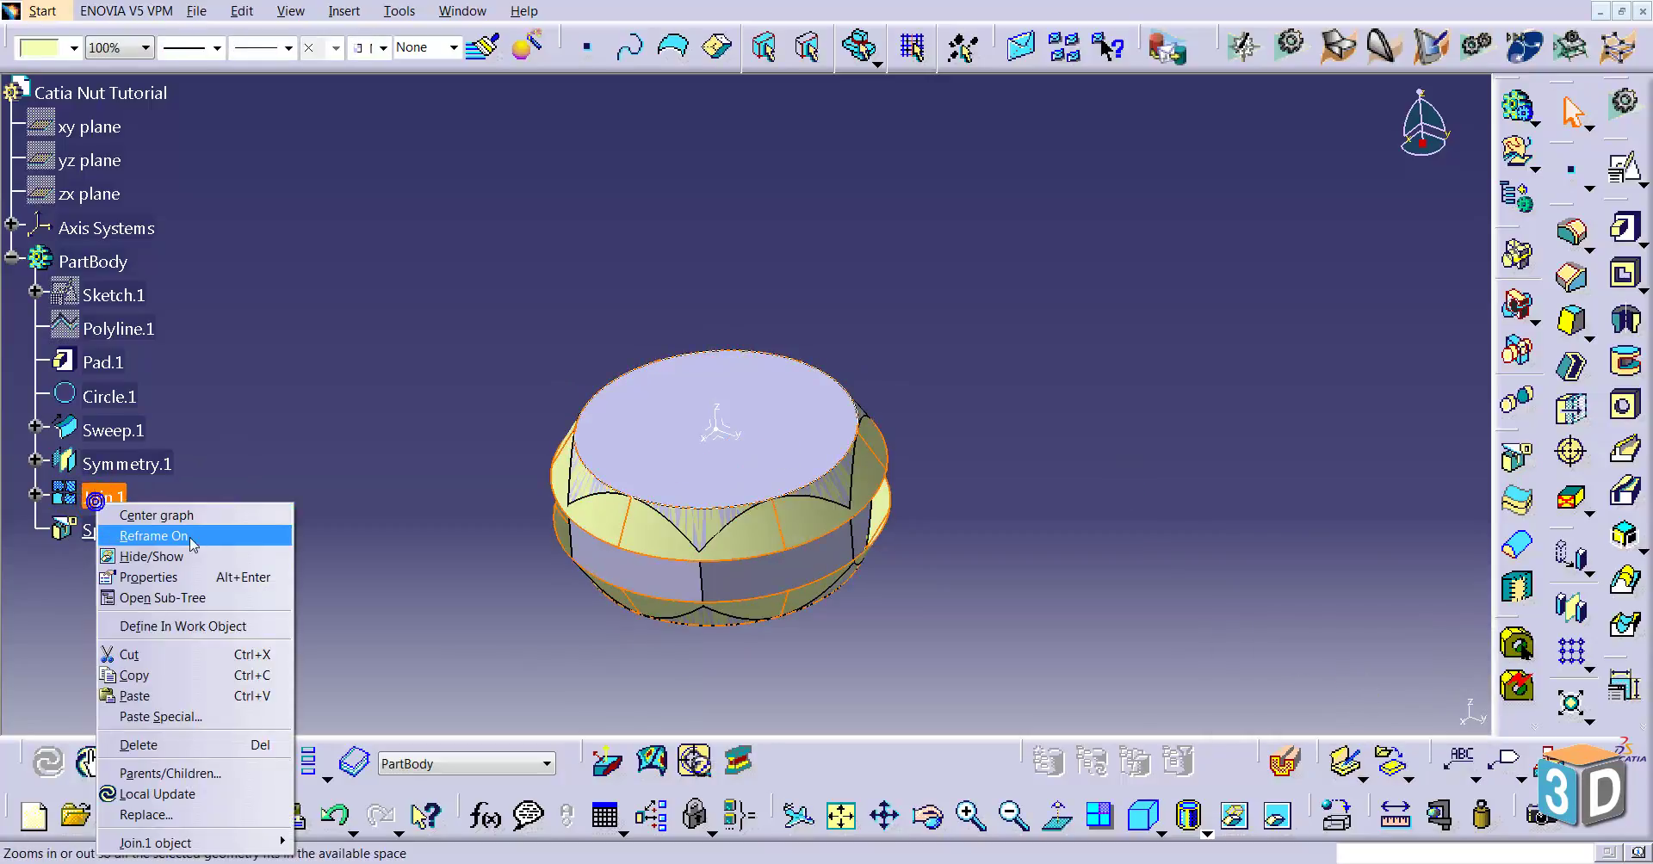
{"action": "left_click", "coordinate": [137, 554]}
{"action": "key", "text": "ctrl+s"}
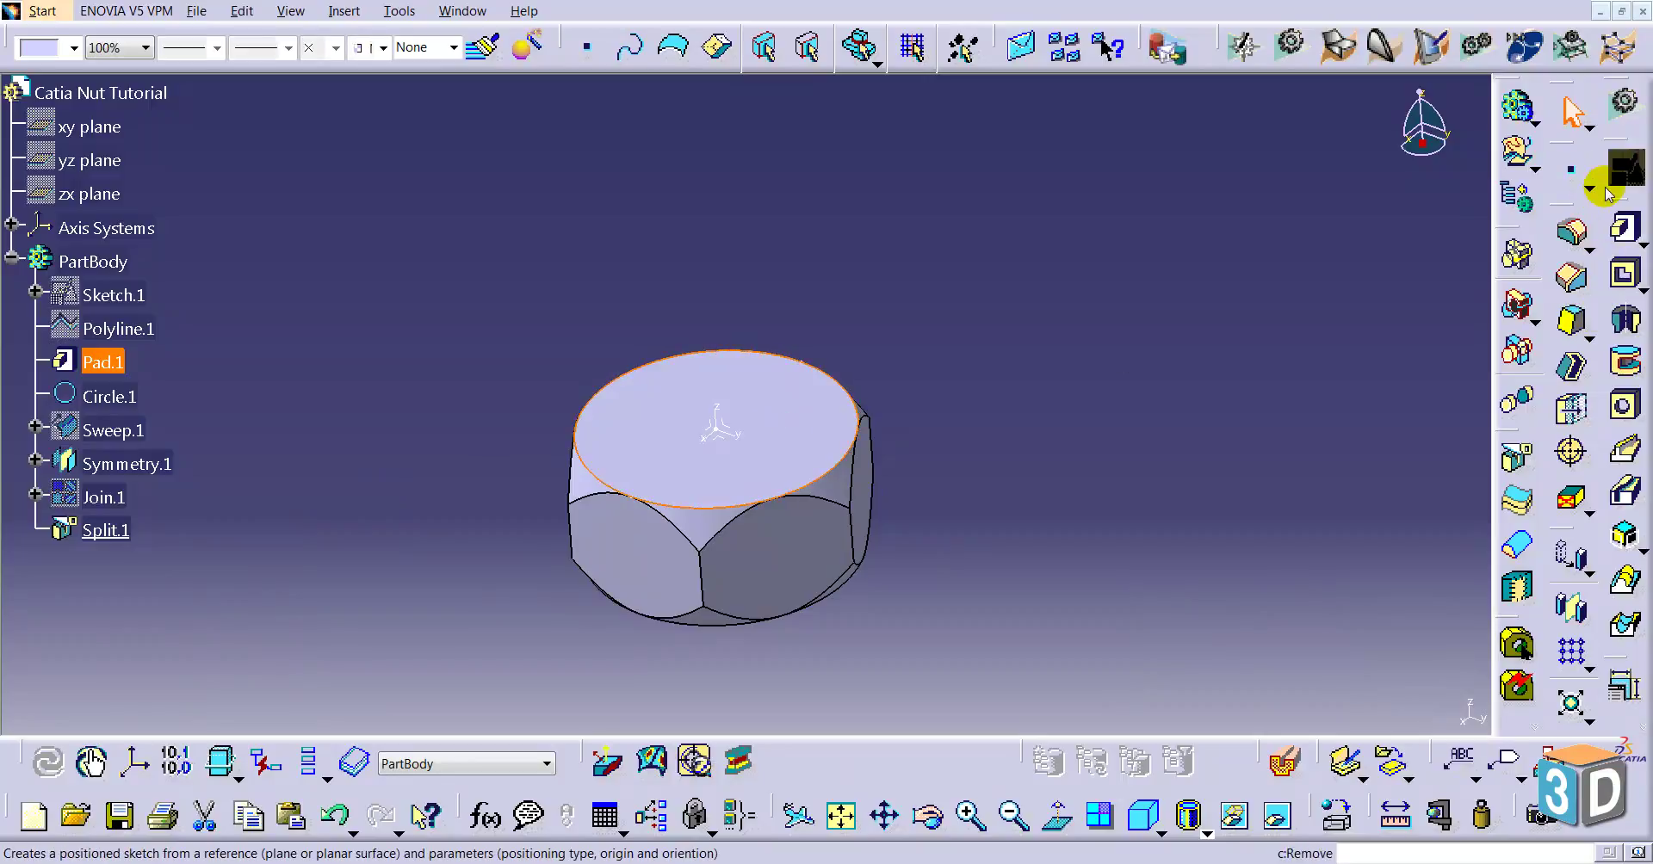
{"action": "left_click", "coordinate": [1625, 168]}
- Sketch an origin-centred circle on the nut's top face with an 8.5 mm diameter
{"action": "left_click", "coordinate": [1352, 701]}
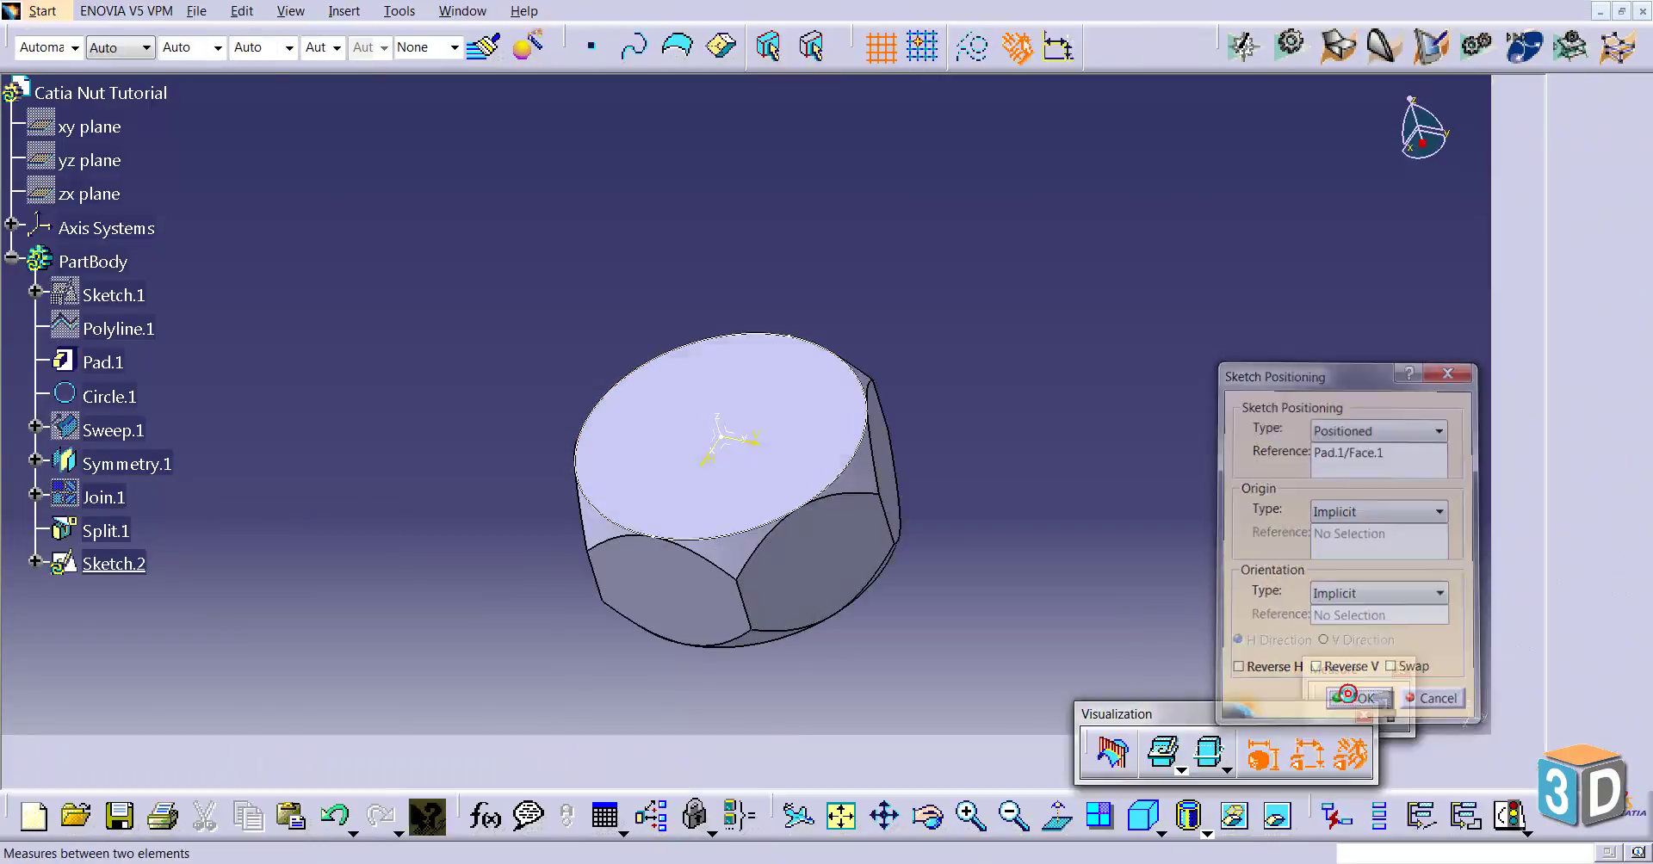
{"action": "left_click", "coordinate": [1574, 527]}
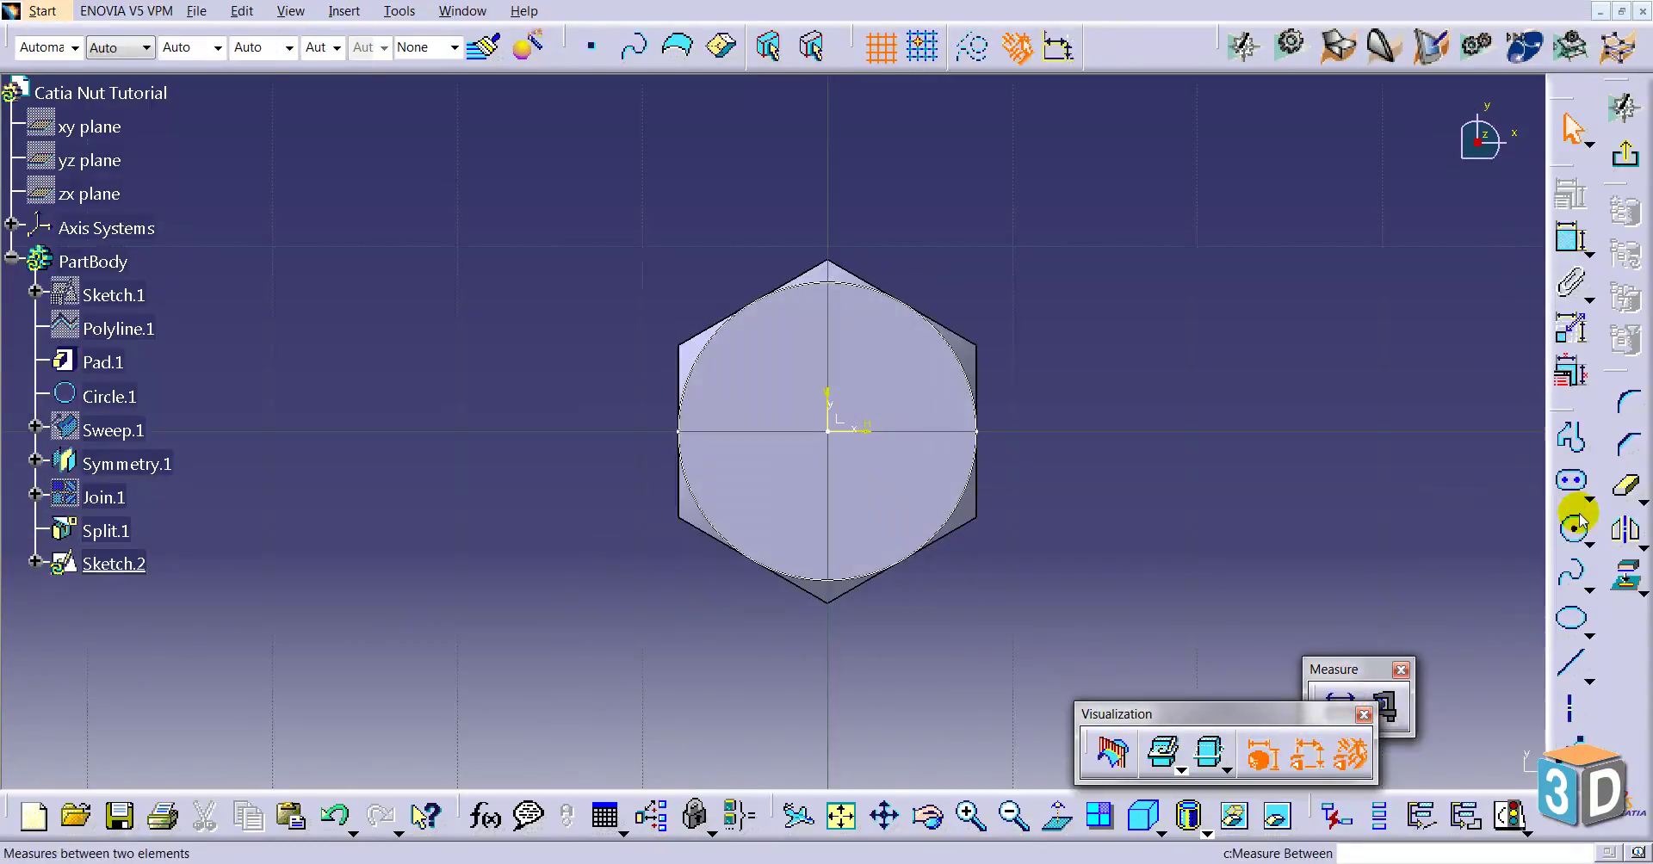
{"action": "left_click", "coordinate": [829, 431]}
{"action": "left_click", "coordinate": [893, 461]}
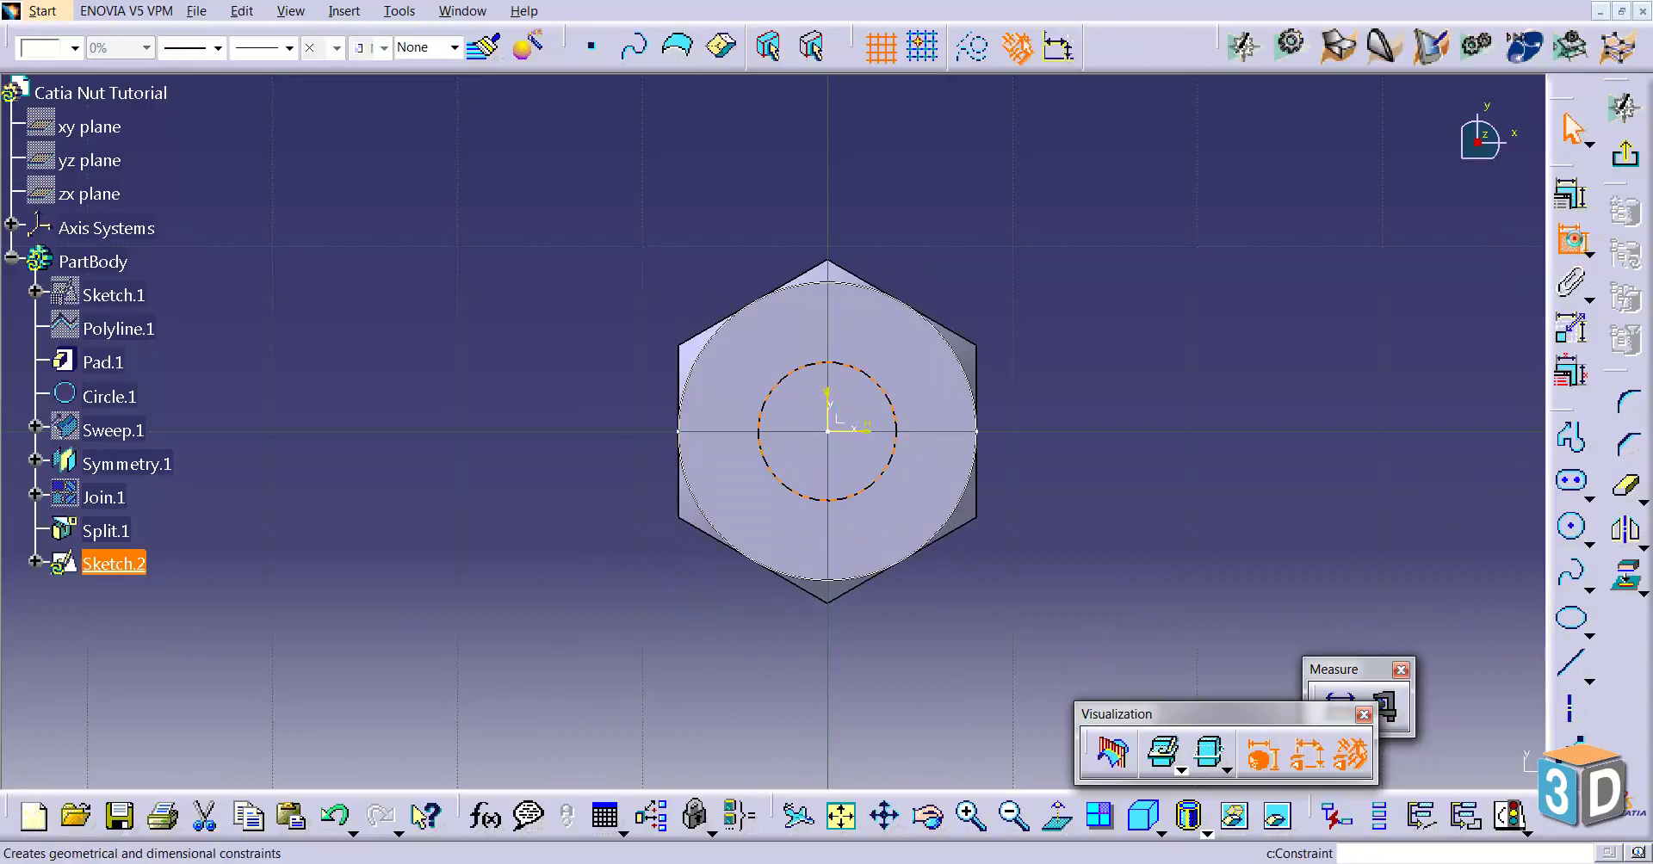
{"action": "left_click", "coordinate": [1572, 241]}
{"action": "left_click", "coordinate": [783, 391]}
{"action": "left_click", "coordinate": [886, 348]}
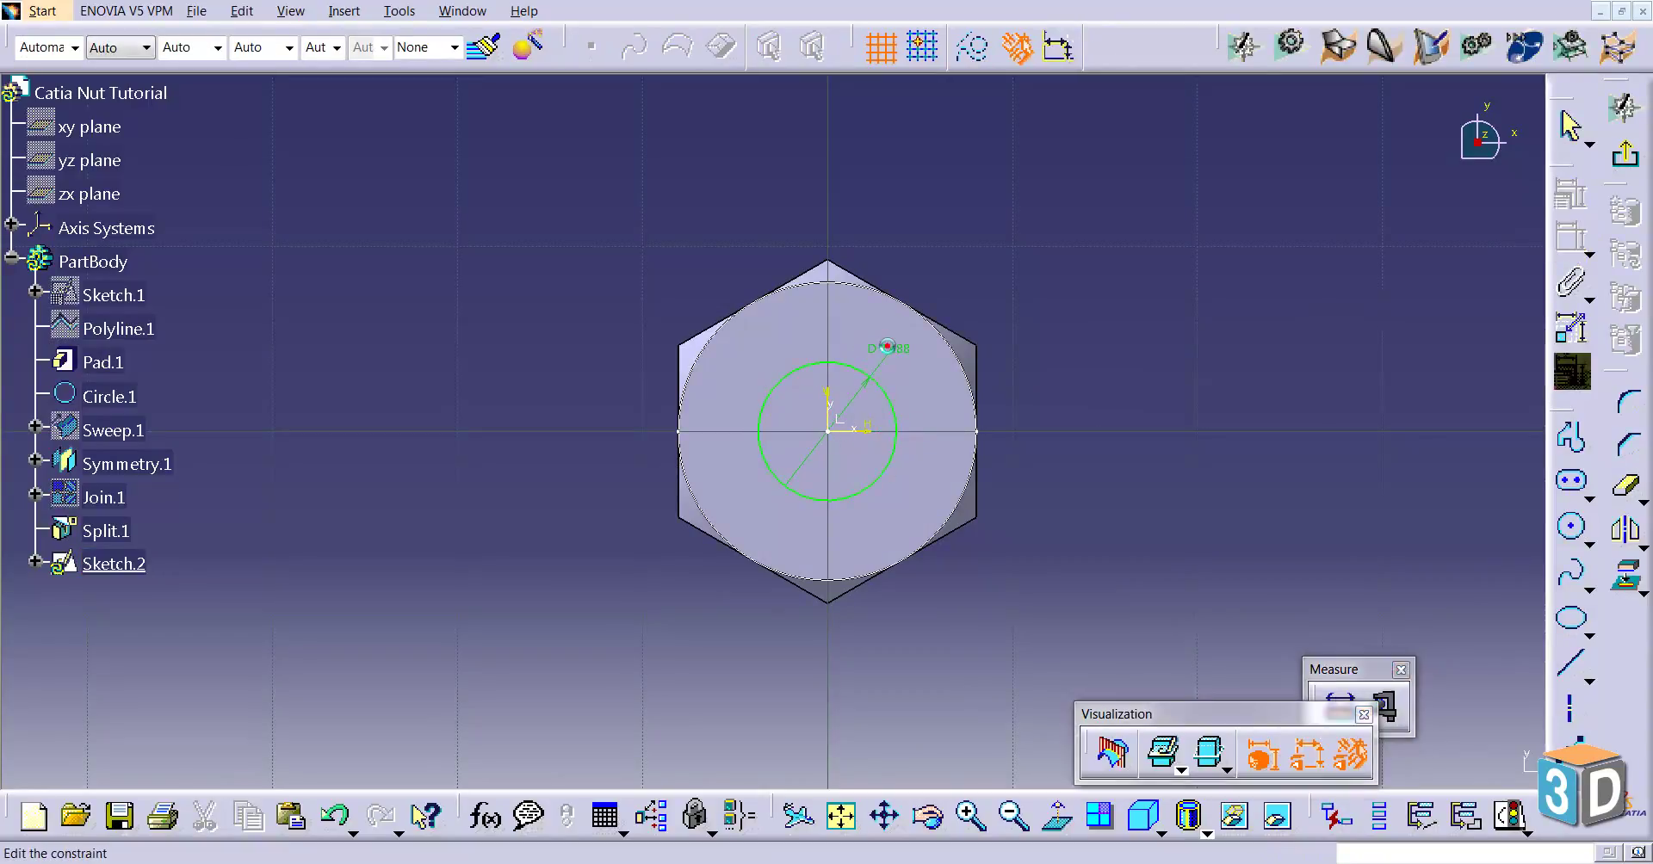
{"action": "double_click", "coordinate": [887, 347]}
{"action": "key", "text": "Return"}
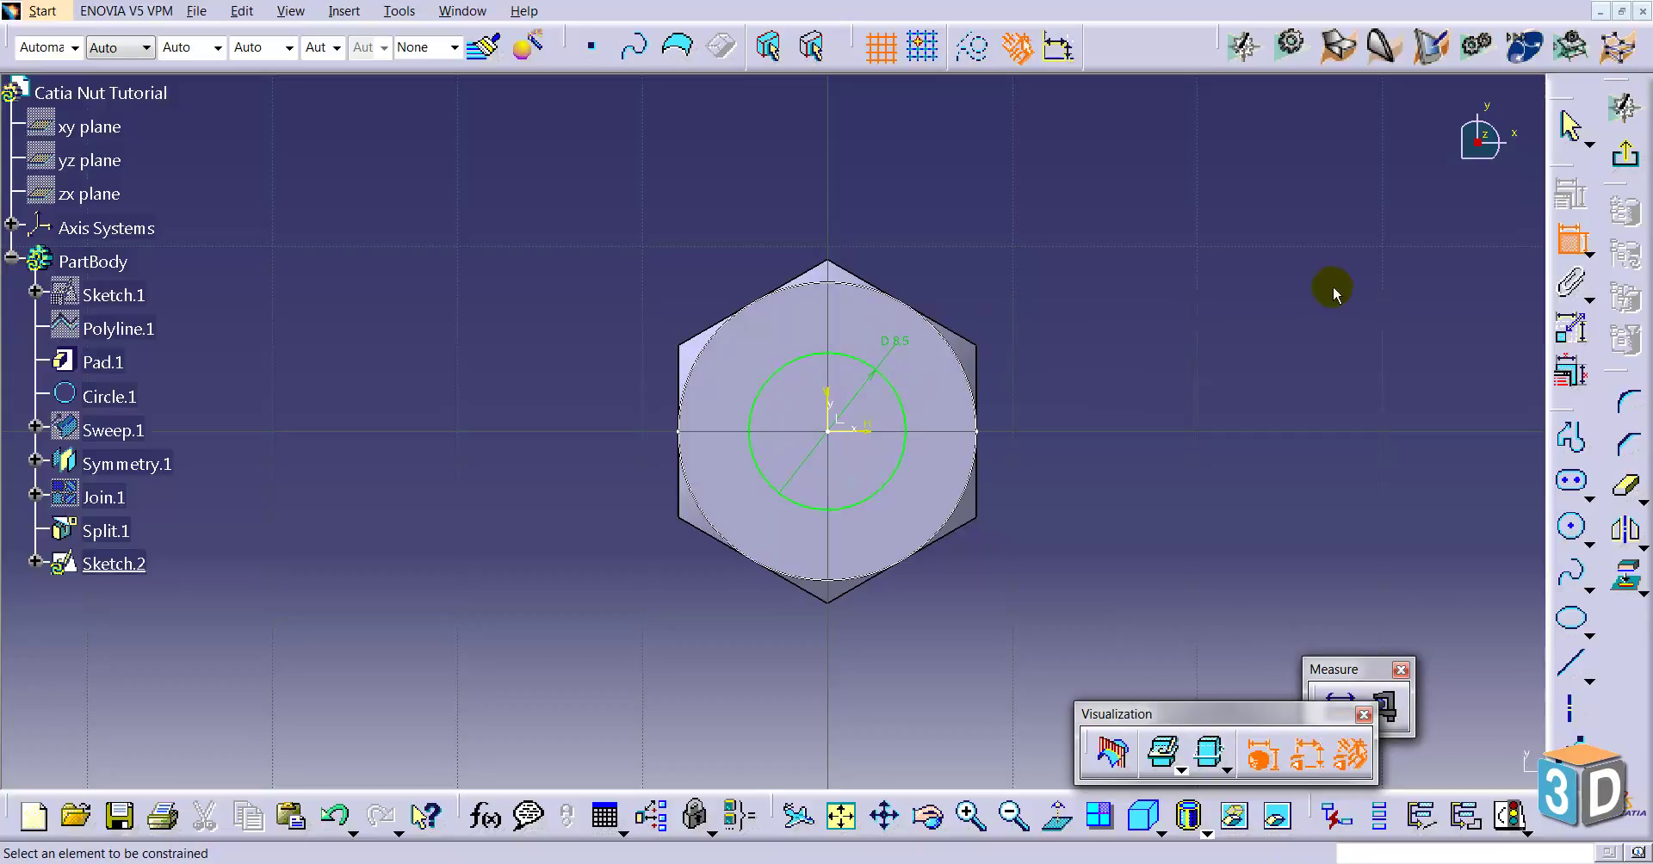
- Pocket Sketch.2 Up to last through the nut and save the part
{"action": "left_click", "coordinate": [1626, 155]}
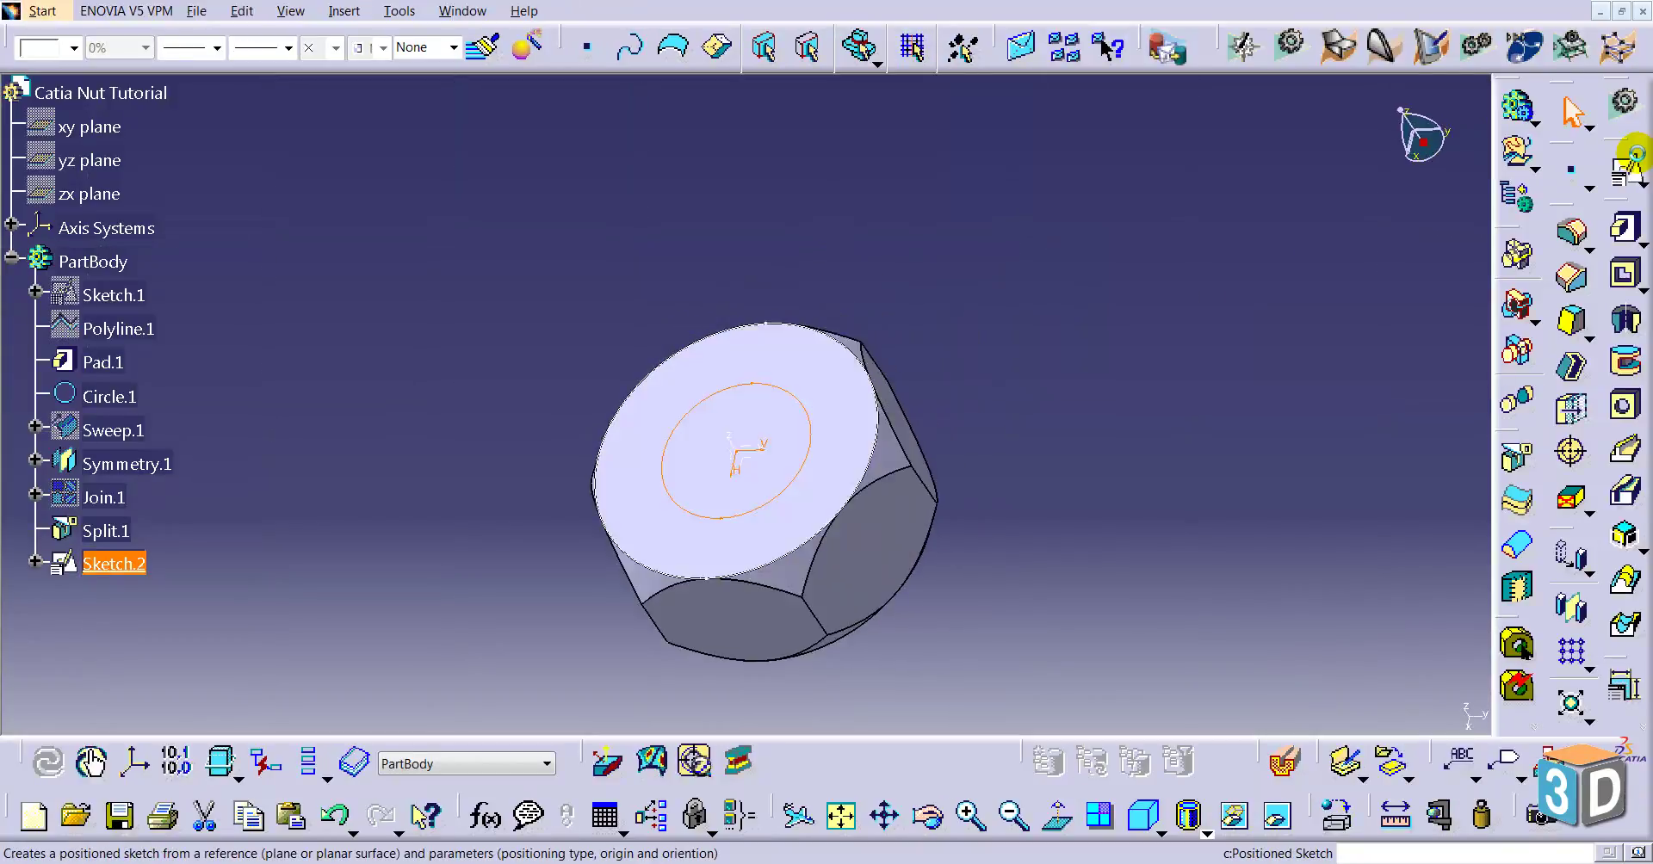
{"action": "left_click", "coordinate": [1609, 291]}
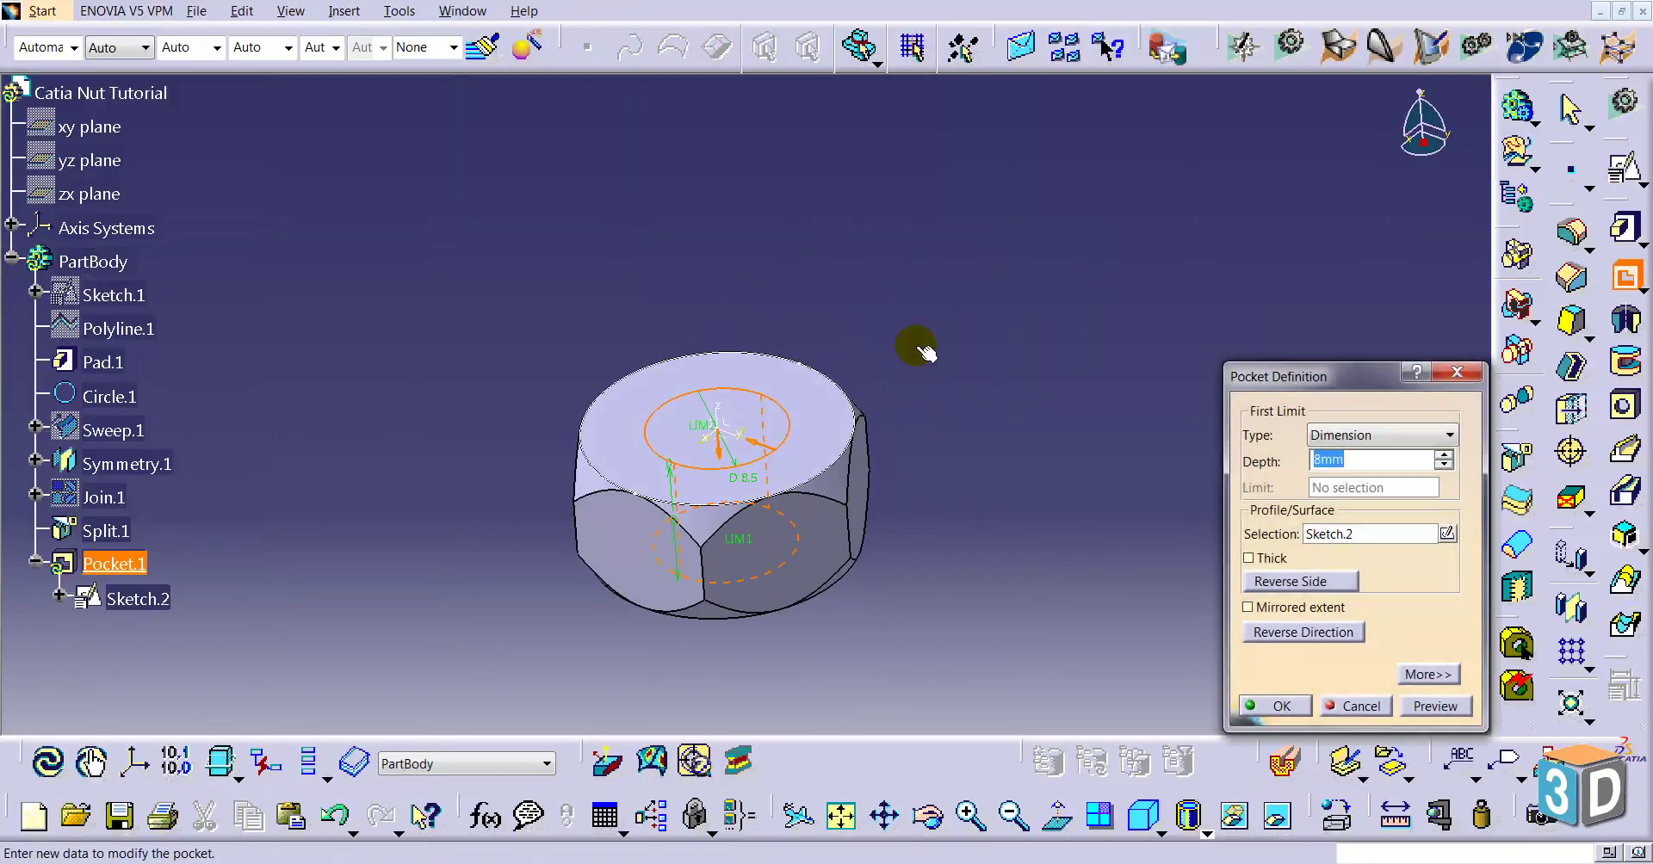
{"action": "left_click", "coordinate": [1325, 434]}
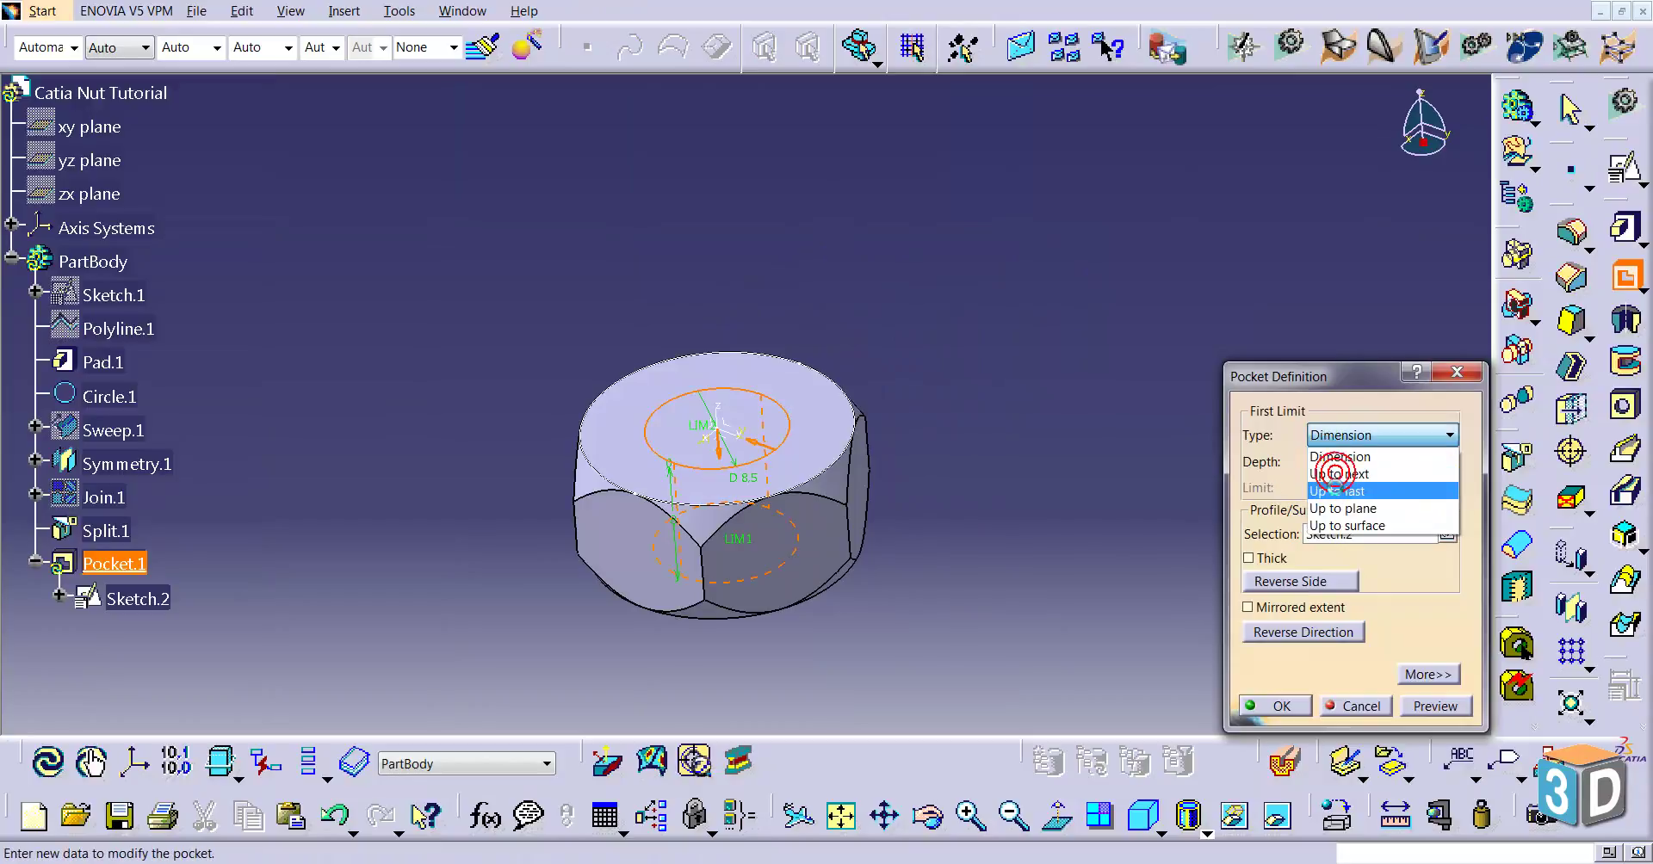
{"action": "left_click", "coordinate": [1330, 475]}
{"action": "left_click", "coordinate": [1291, 701]}
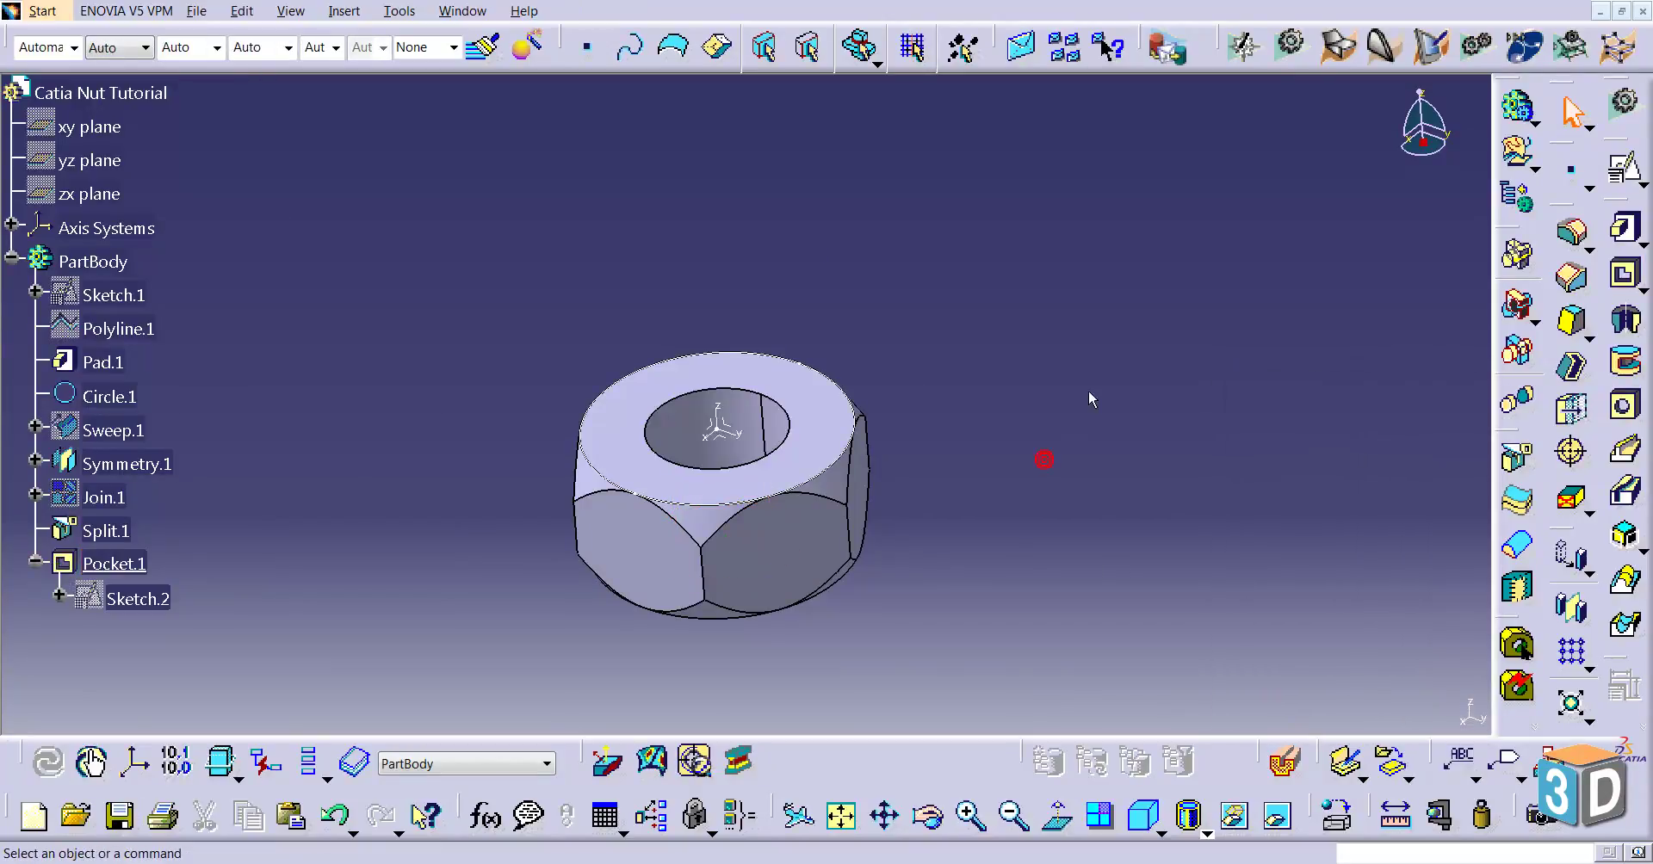
{"action": "key", "text": "ctrl+s"}
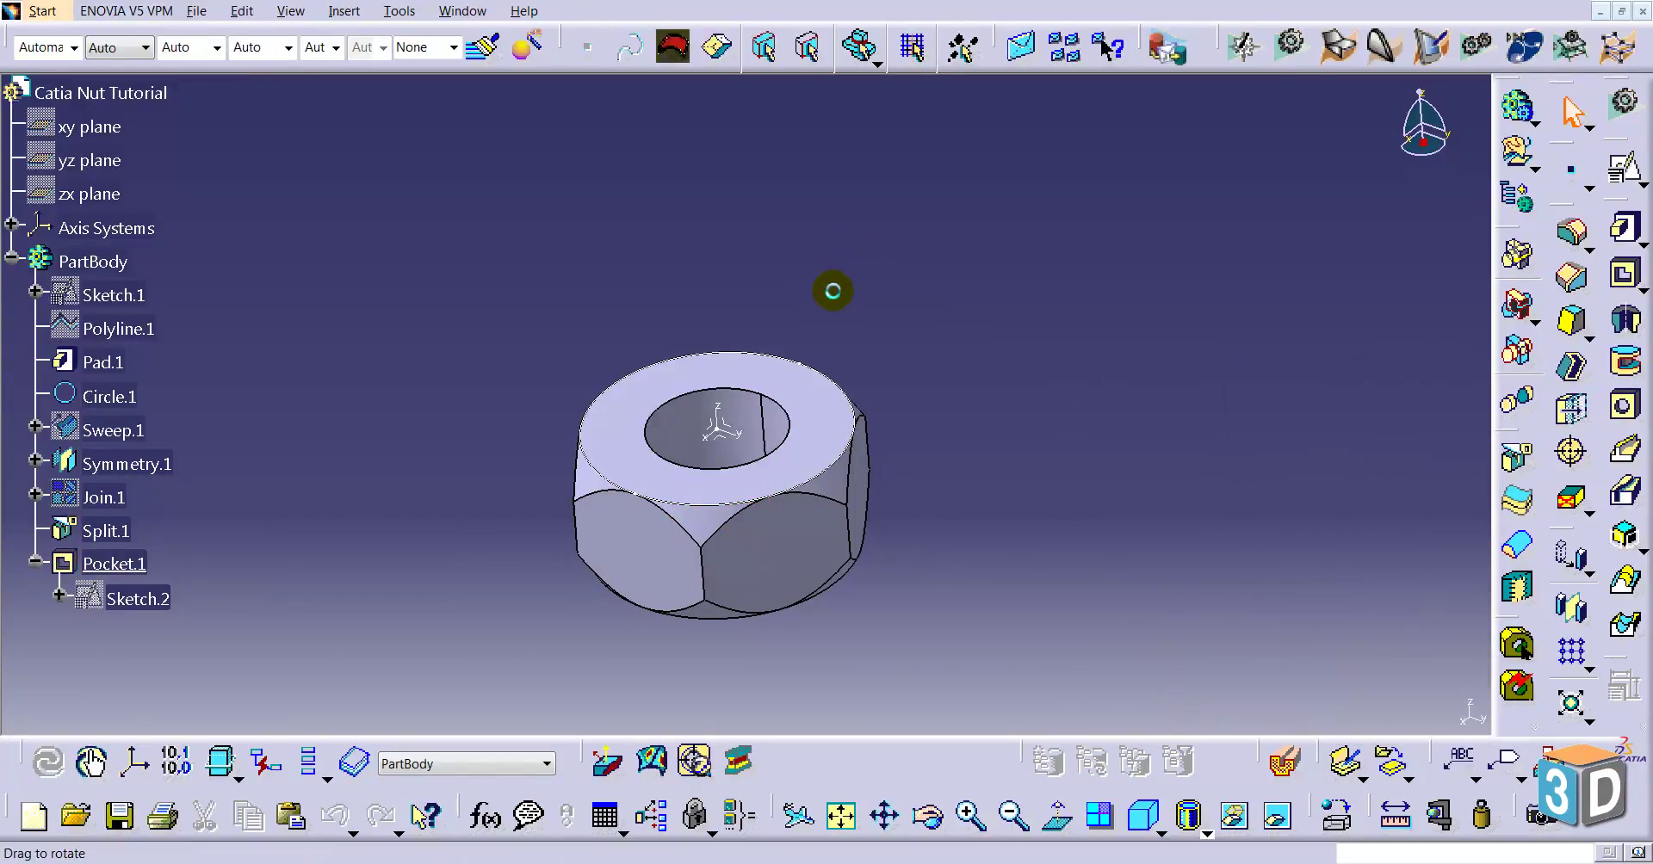
{"action": "middle_click_drag", "start_coordinate": [907, 291], "coordinate": [896, 295]}
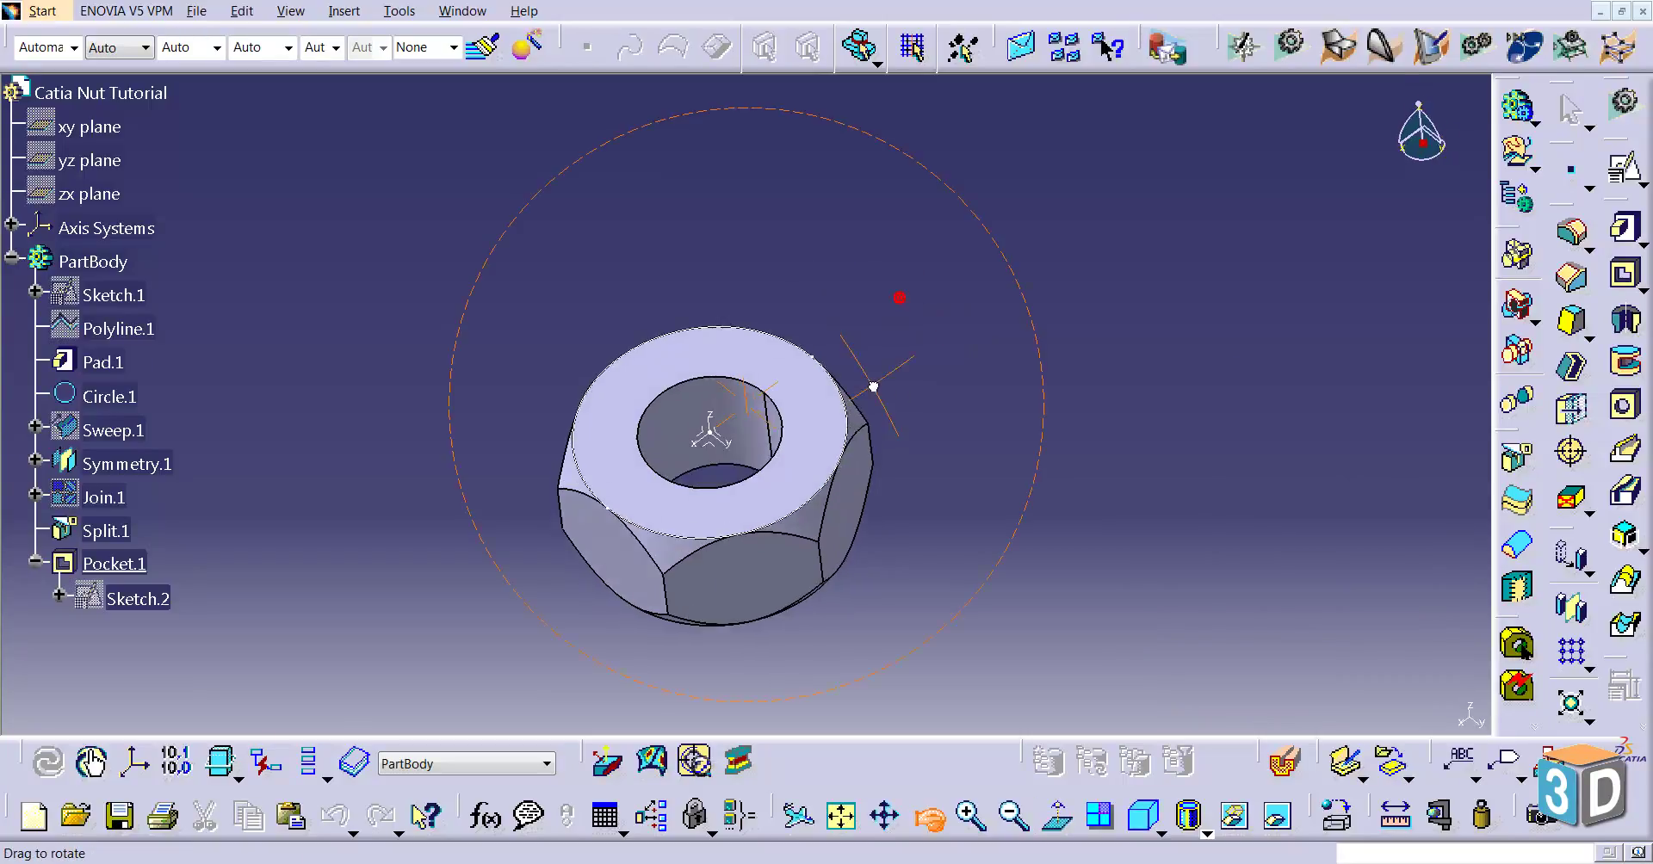
- Chamfer both edges of the central hole at 1 mm × 45° and save
{"action": "left_click", "coordinate": [1570, 275]}
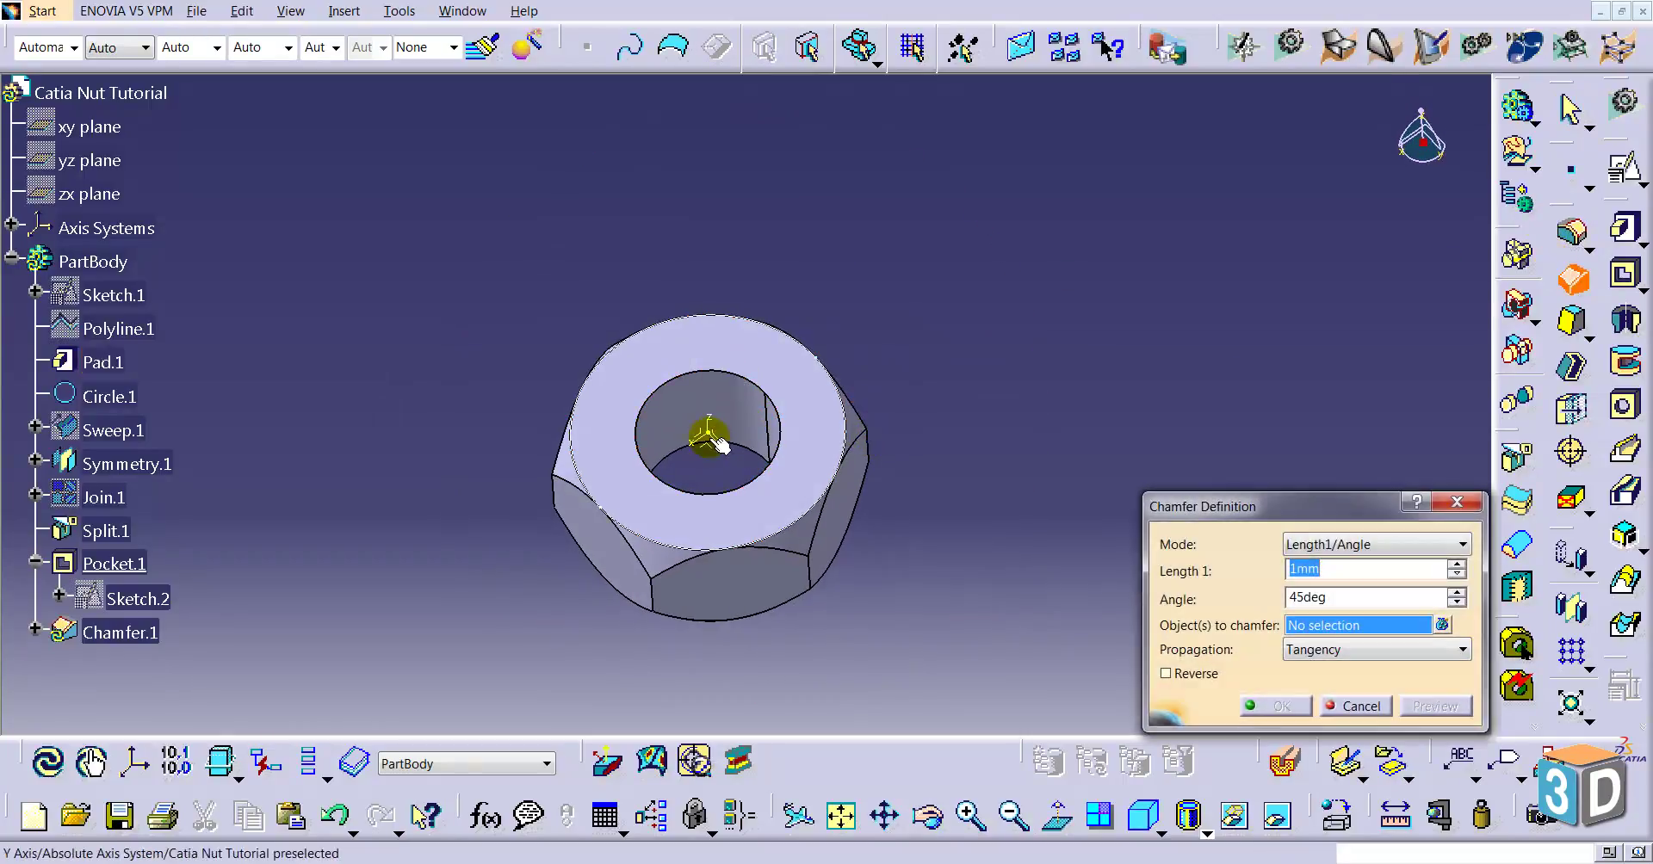
{"action": "left_click", "coordinate": [733, 379]}
{"action": "left_click", "coordinate": [740, 380]}
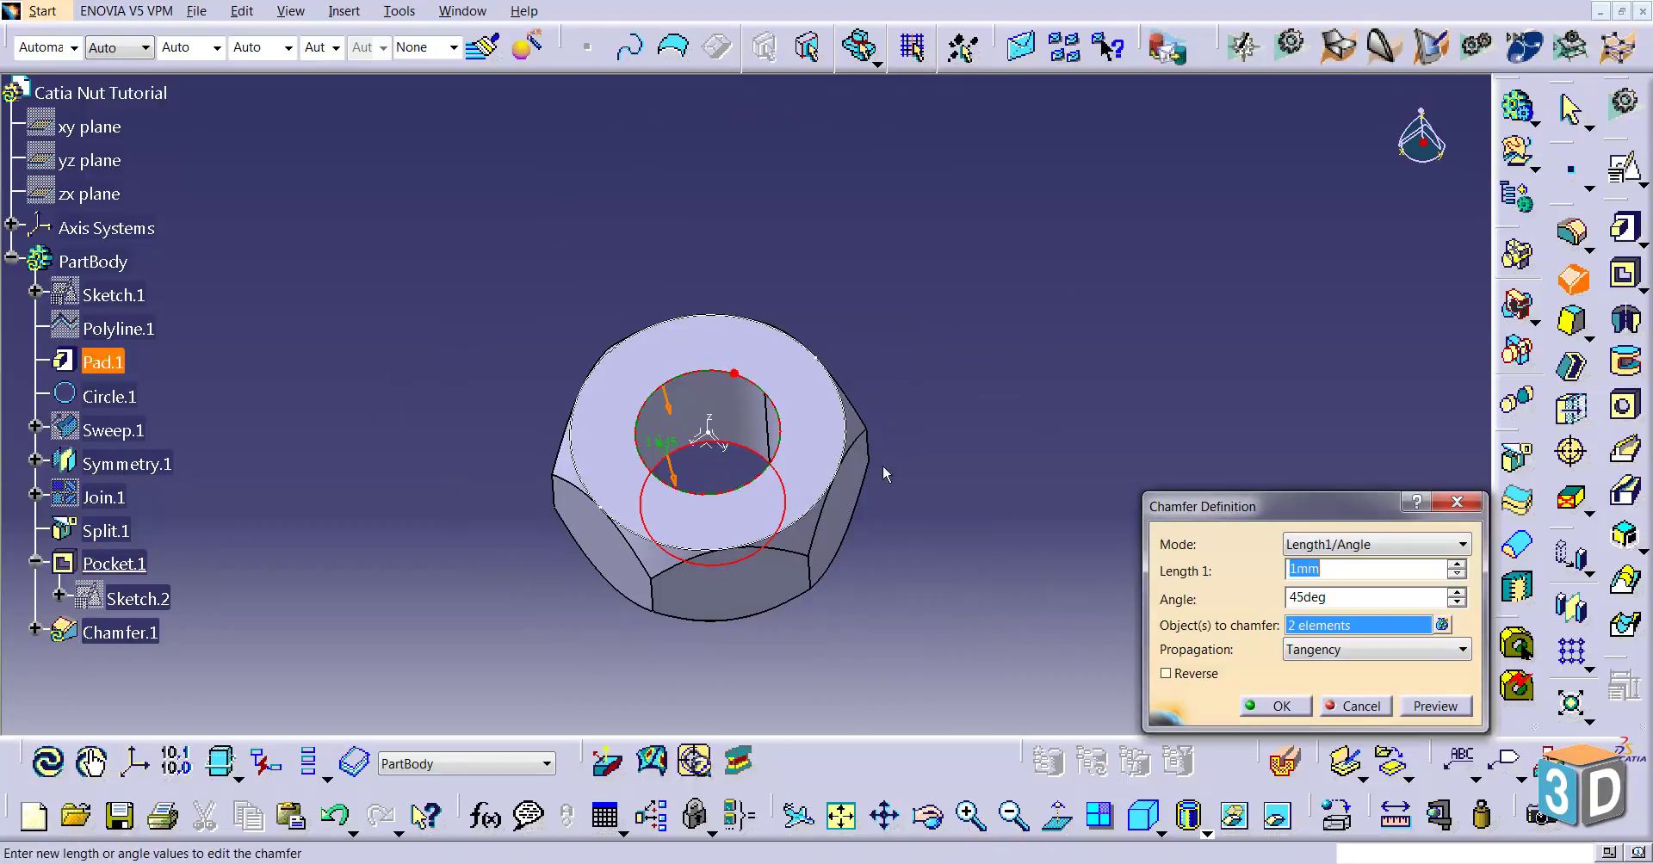
{"action": "left_click", "coordinate": [1278, 706]}
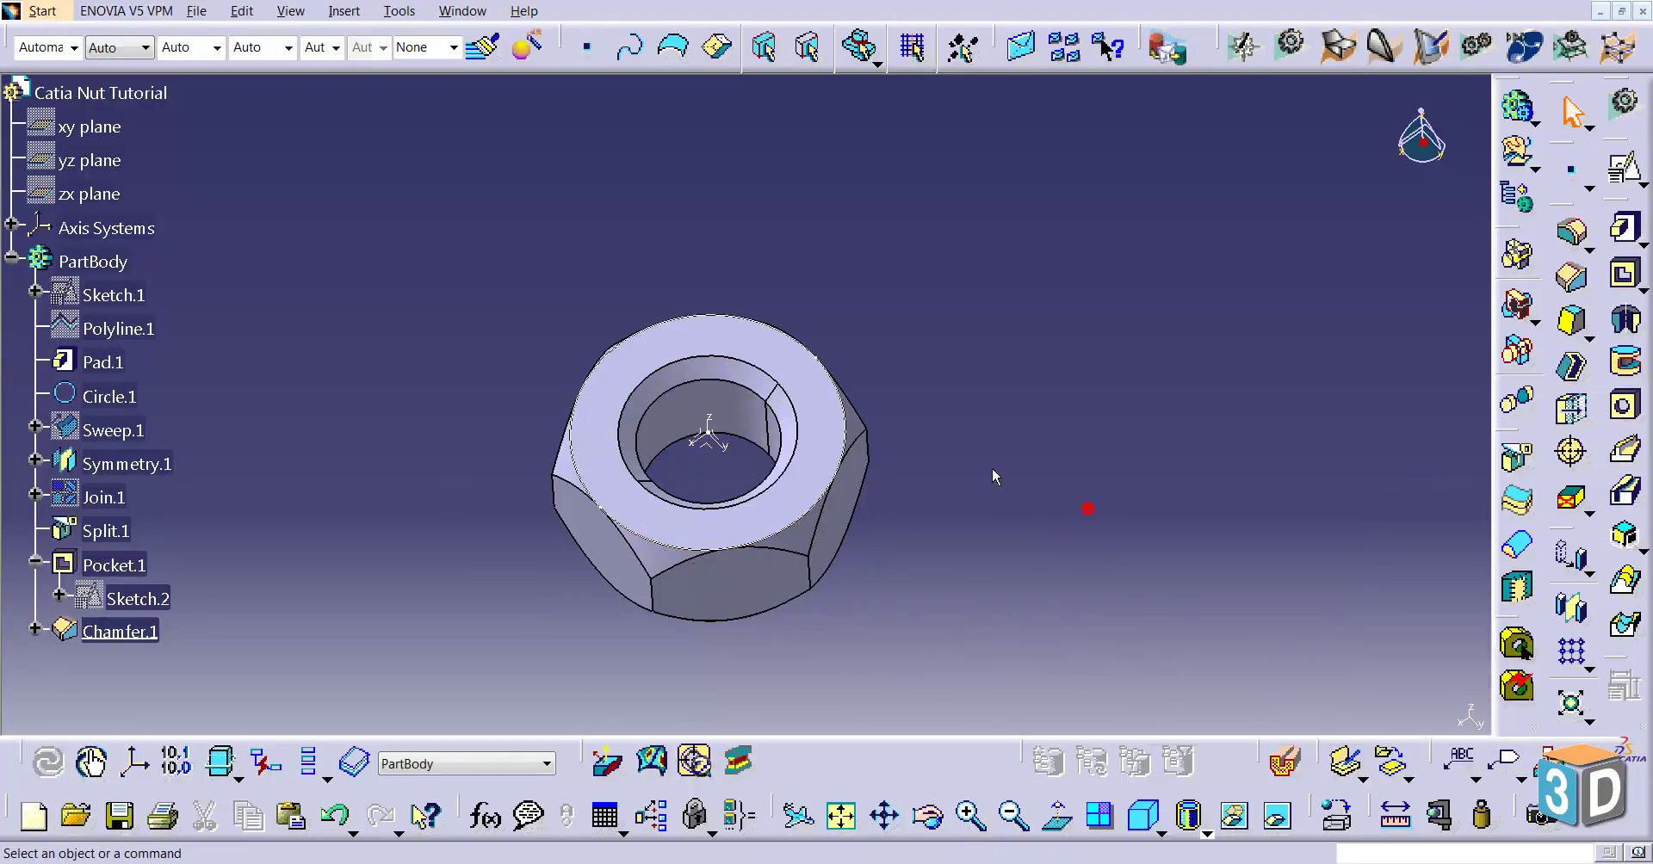
{"action": "key", "text": "ctrl+s"}
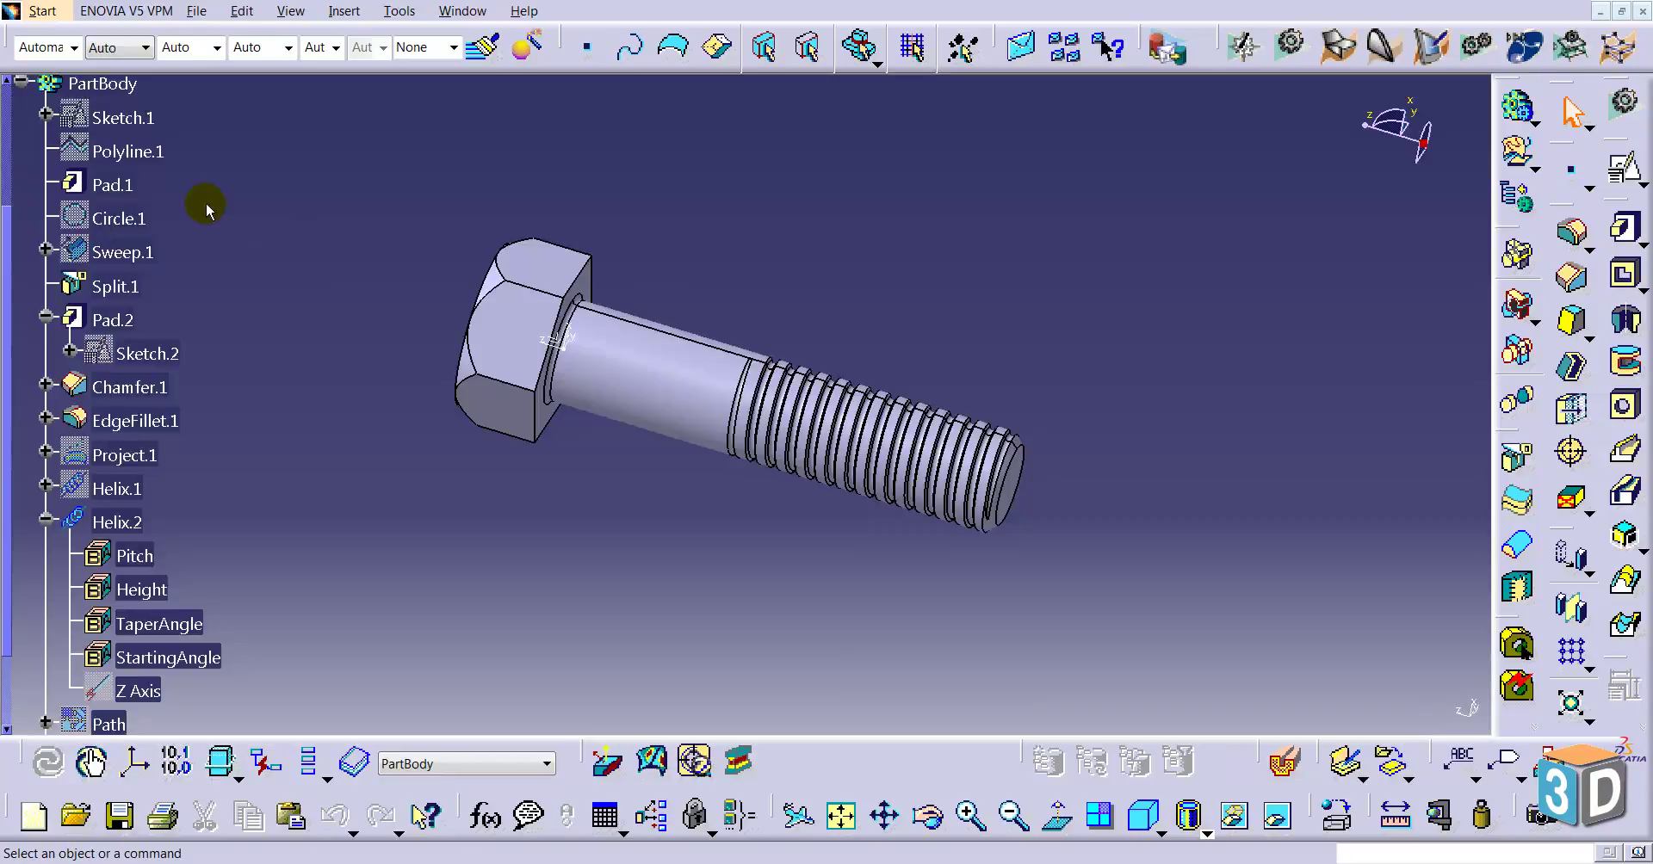
- Copy the bolt's PartBody and paste it into the nut part As Result With Link, creating Body.2
{"action": "left_click", "coordinate": [21, 258]}
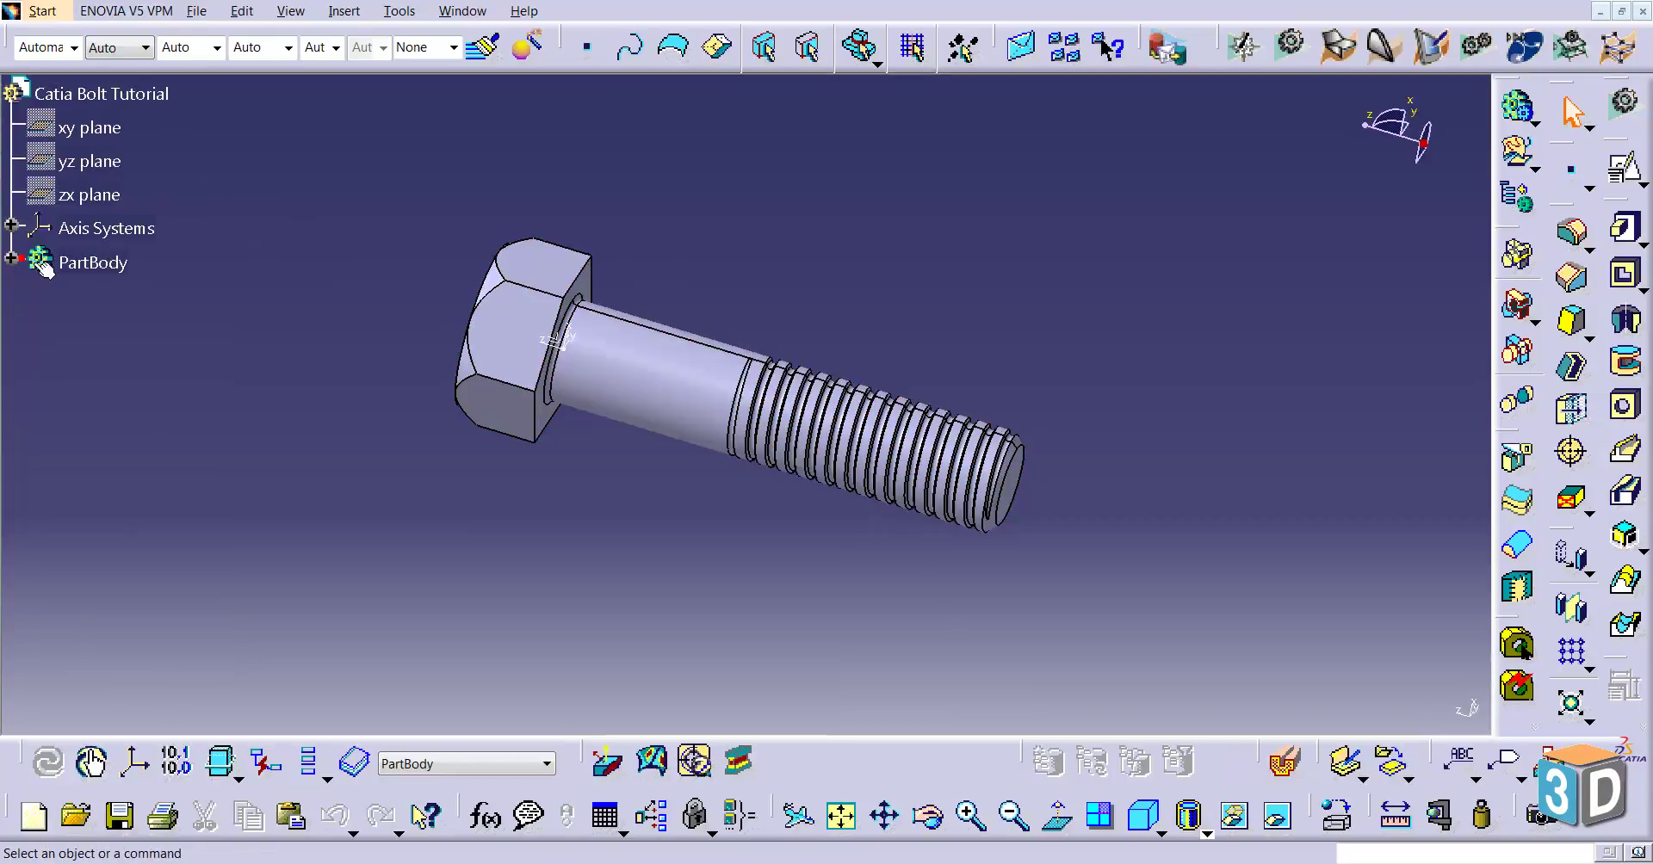
{"action": "left_click", "coordinate": [95, 263]}
{"action": "right_click", "coordinate": [73, 260]}
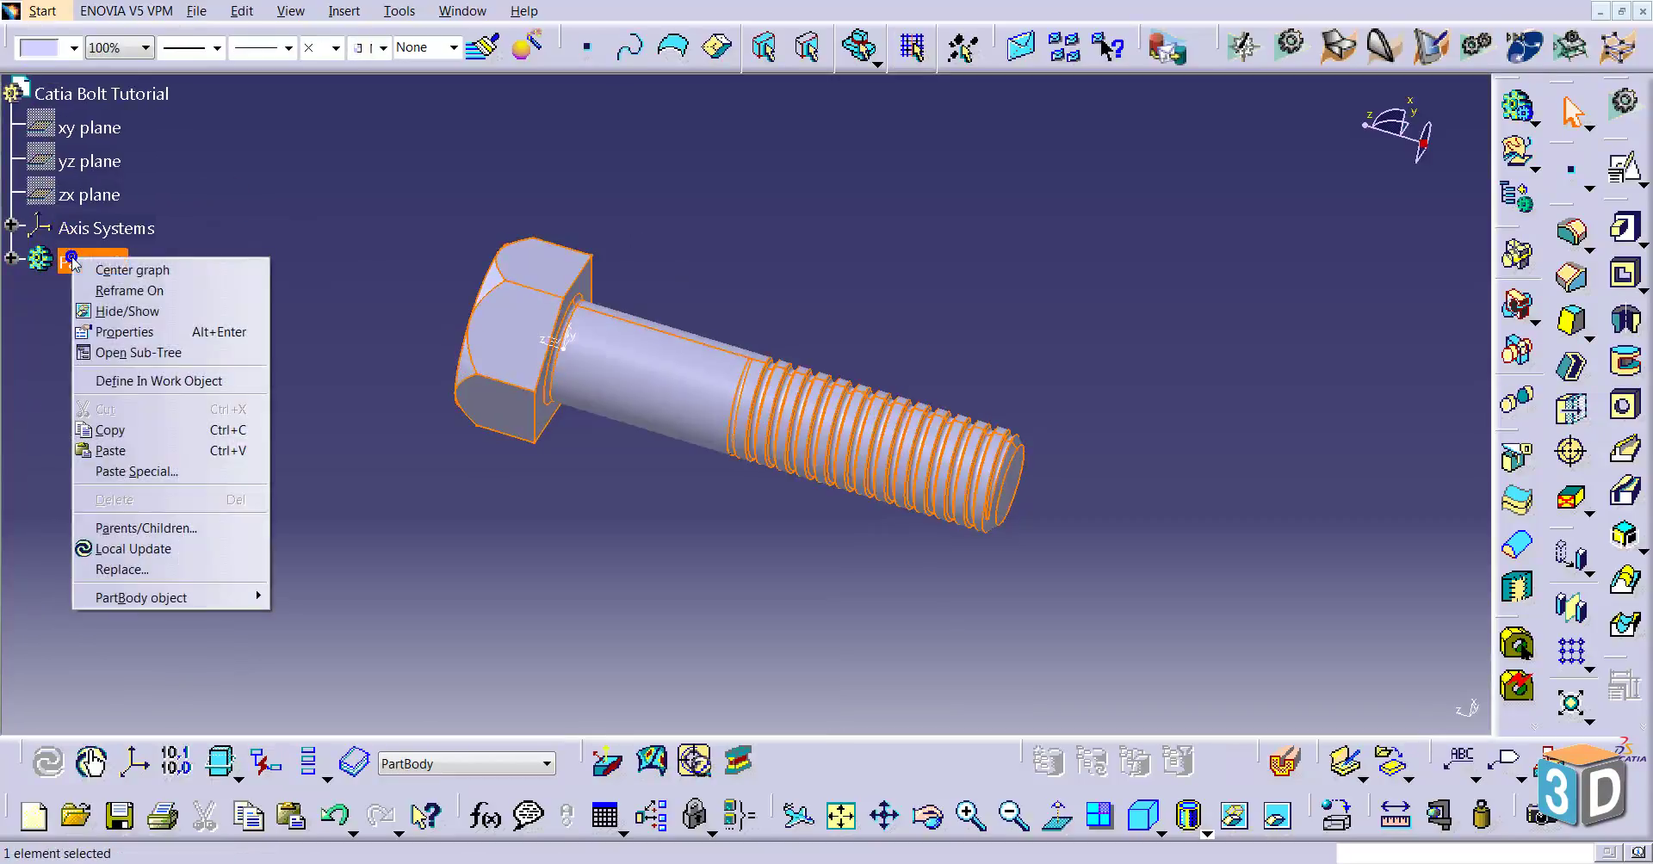
{"action": "left_click", "coordinate": [153, 432]}
{"action": "key", "text": "ctrl+Tab"}
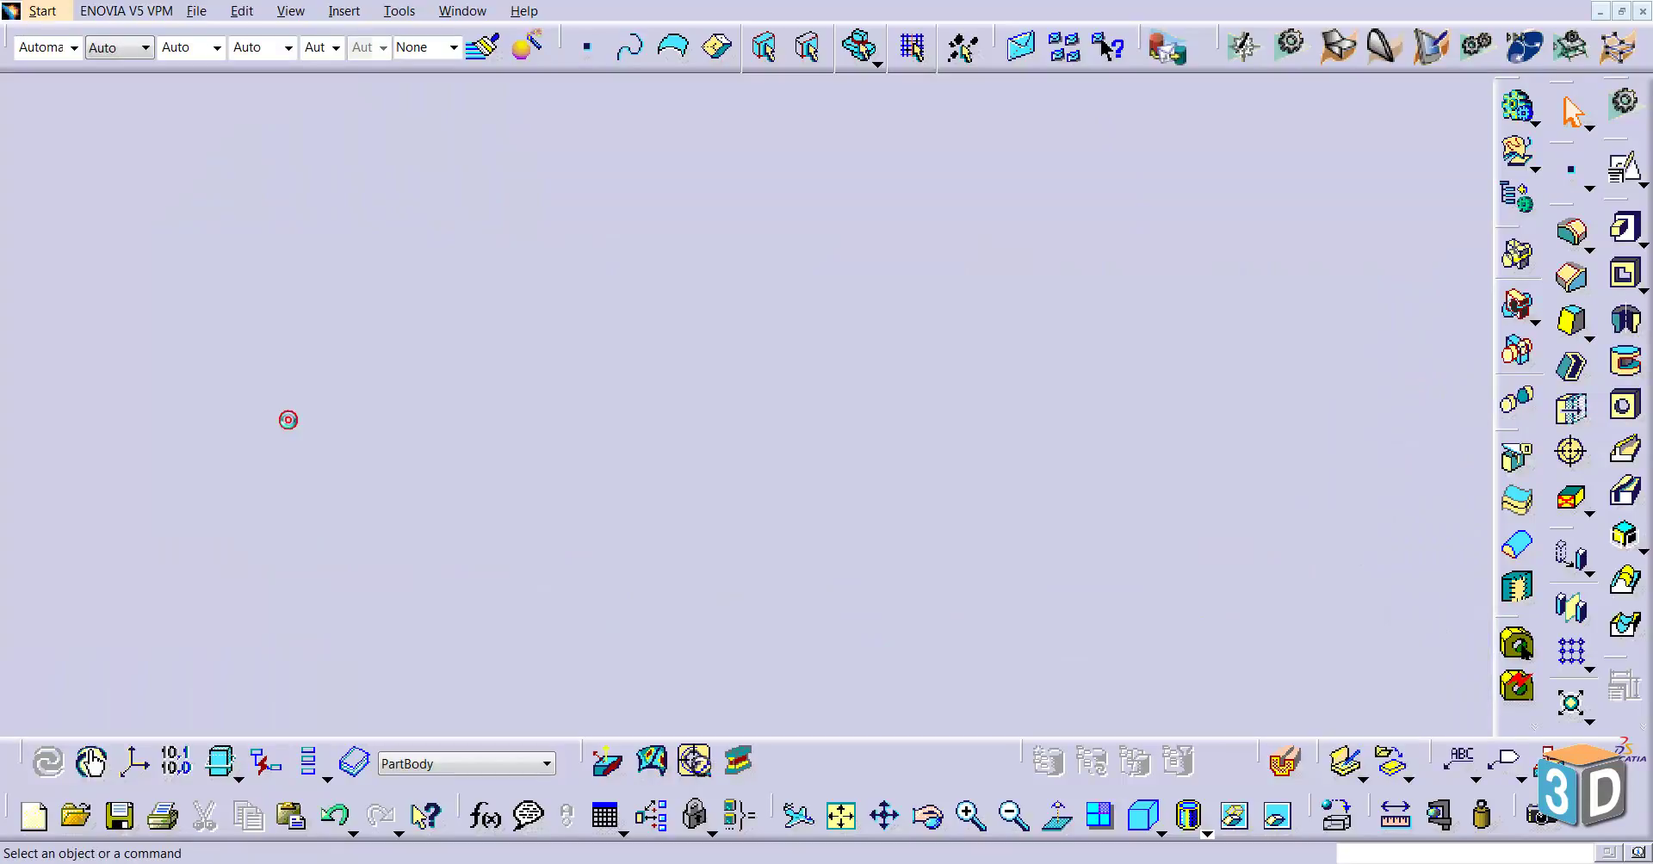
{"action": "right_click", "coordinate": [95, 96]}
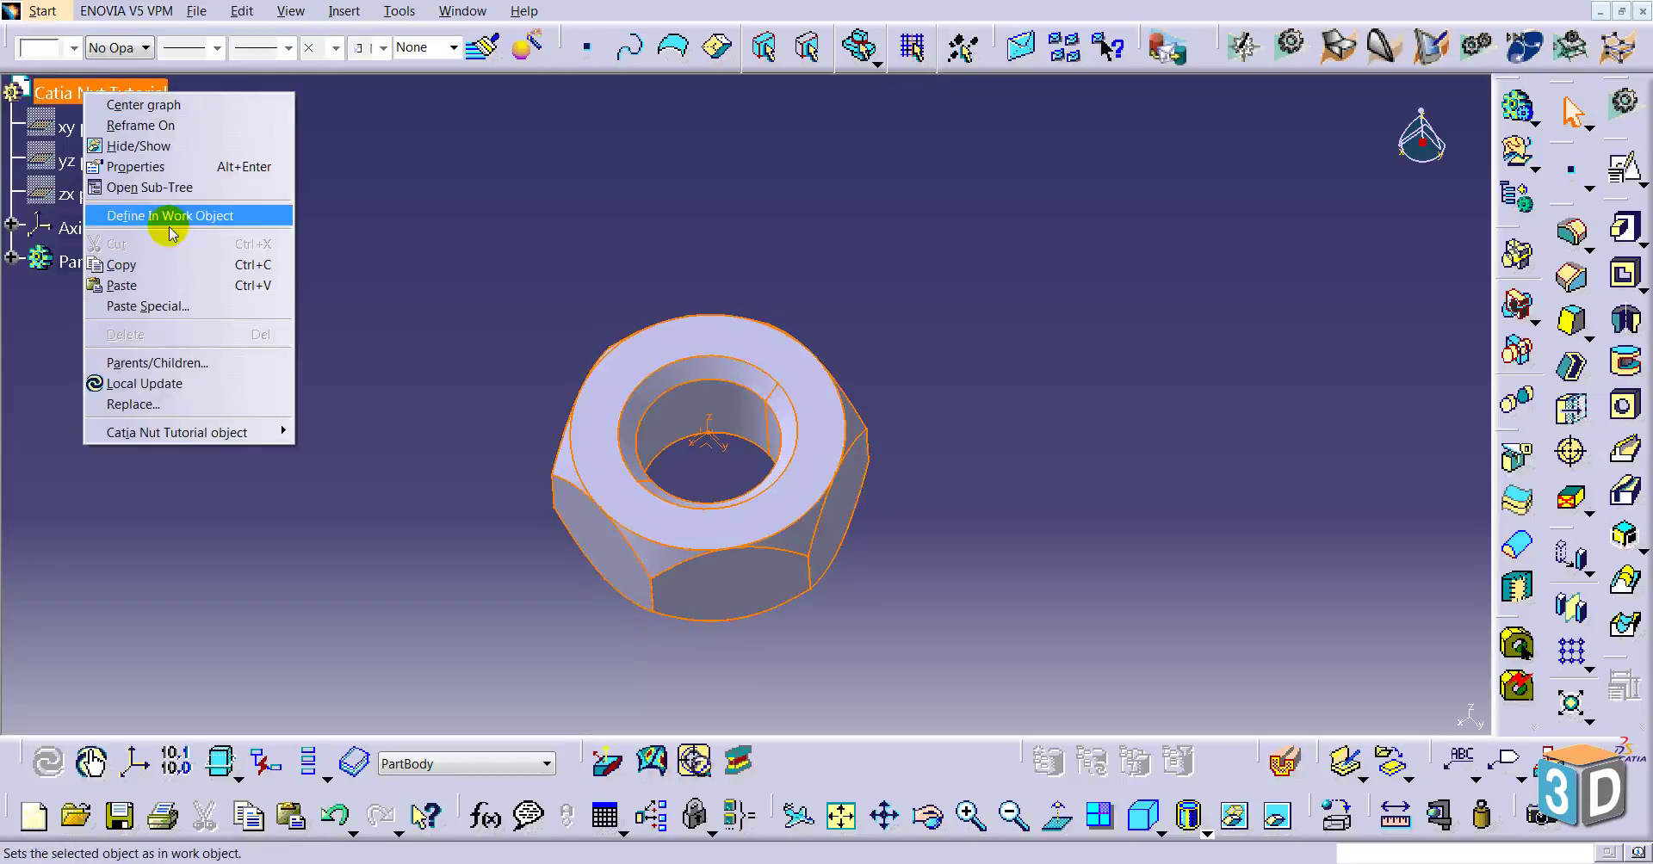
{"action": "left_click", "coordinate": [164, 307]}
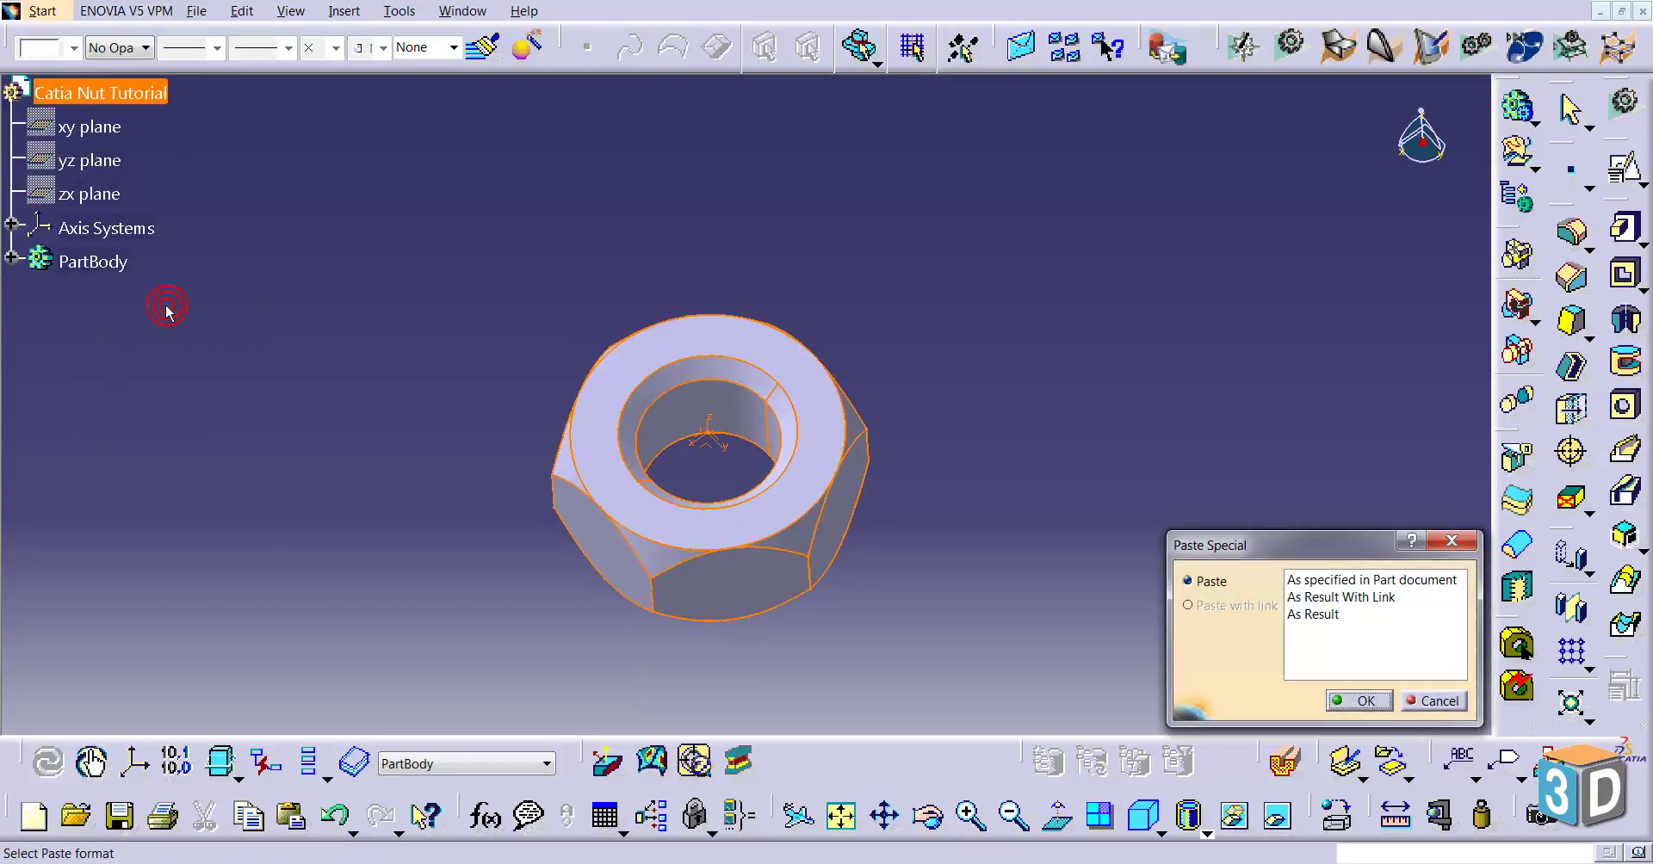
{"action": "left_click", "coordinate": [1321, 598]}
{"action": "left_click", "coordinate": [1363, 700]}
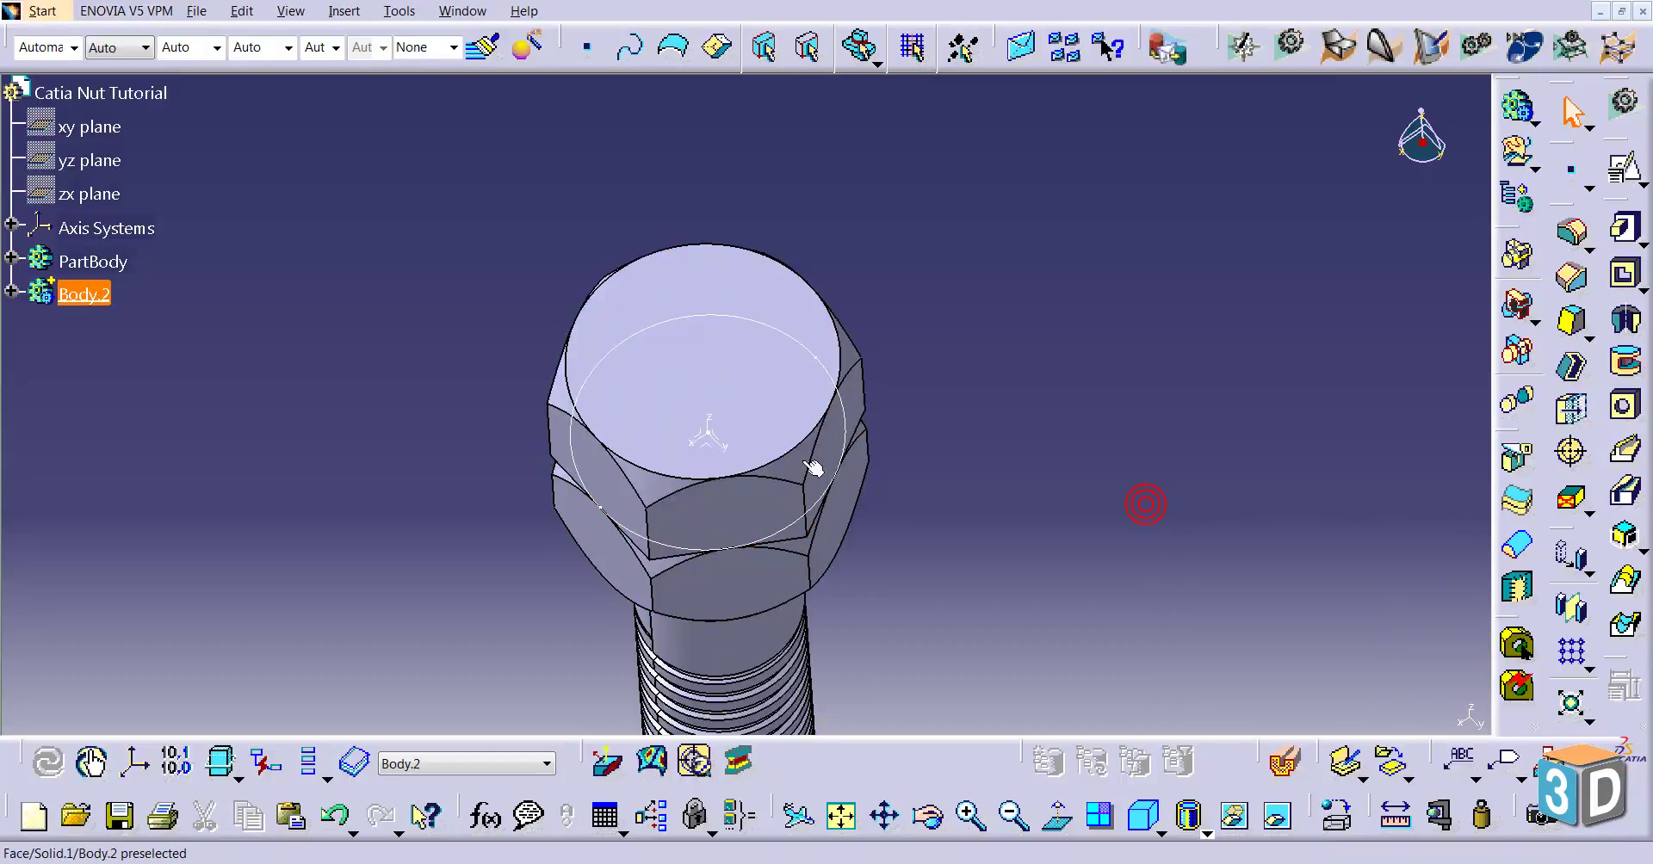
- Drag Body.2's Solid.1 upward with the compass until the bolt's thread passes through the nut
{"action": "scroll", "coordinate": [896, 347], "scroll_direction": "down", "scroll_amount": 3}
{"action": "mouse_move", "coordinate": [890, 416]}
{"action": "middle_mouse_down"}
{"action": "mouse_move", "coordinate": [840, 444]}
{"action": "mouse_move", "coordinate": [915, 465]}
{"action": "mouse_move", "coordinate": [835, 465]}
{"action": "mouse_move", "coordinate": [853, 421]}
{"action": "middle_mouse_up"}
{"action": "left_click", "coordinate": [14, 292]}
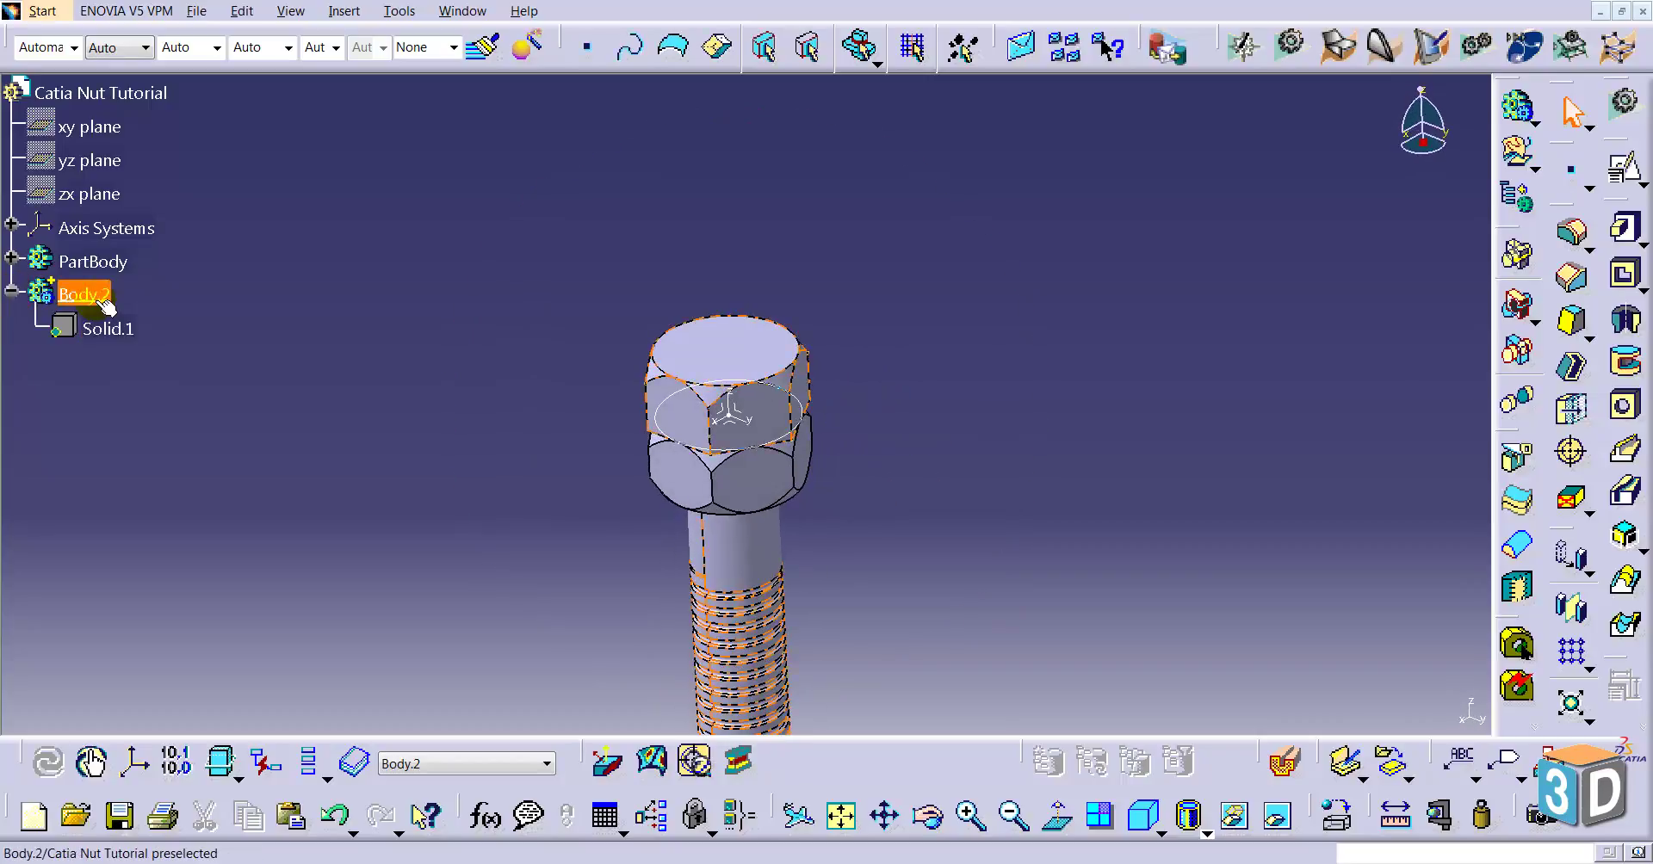
{"action": "left_click", "coordinate": [93, 296]}
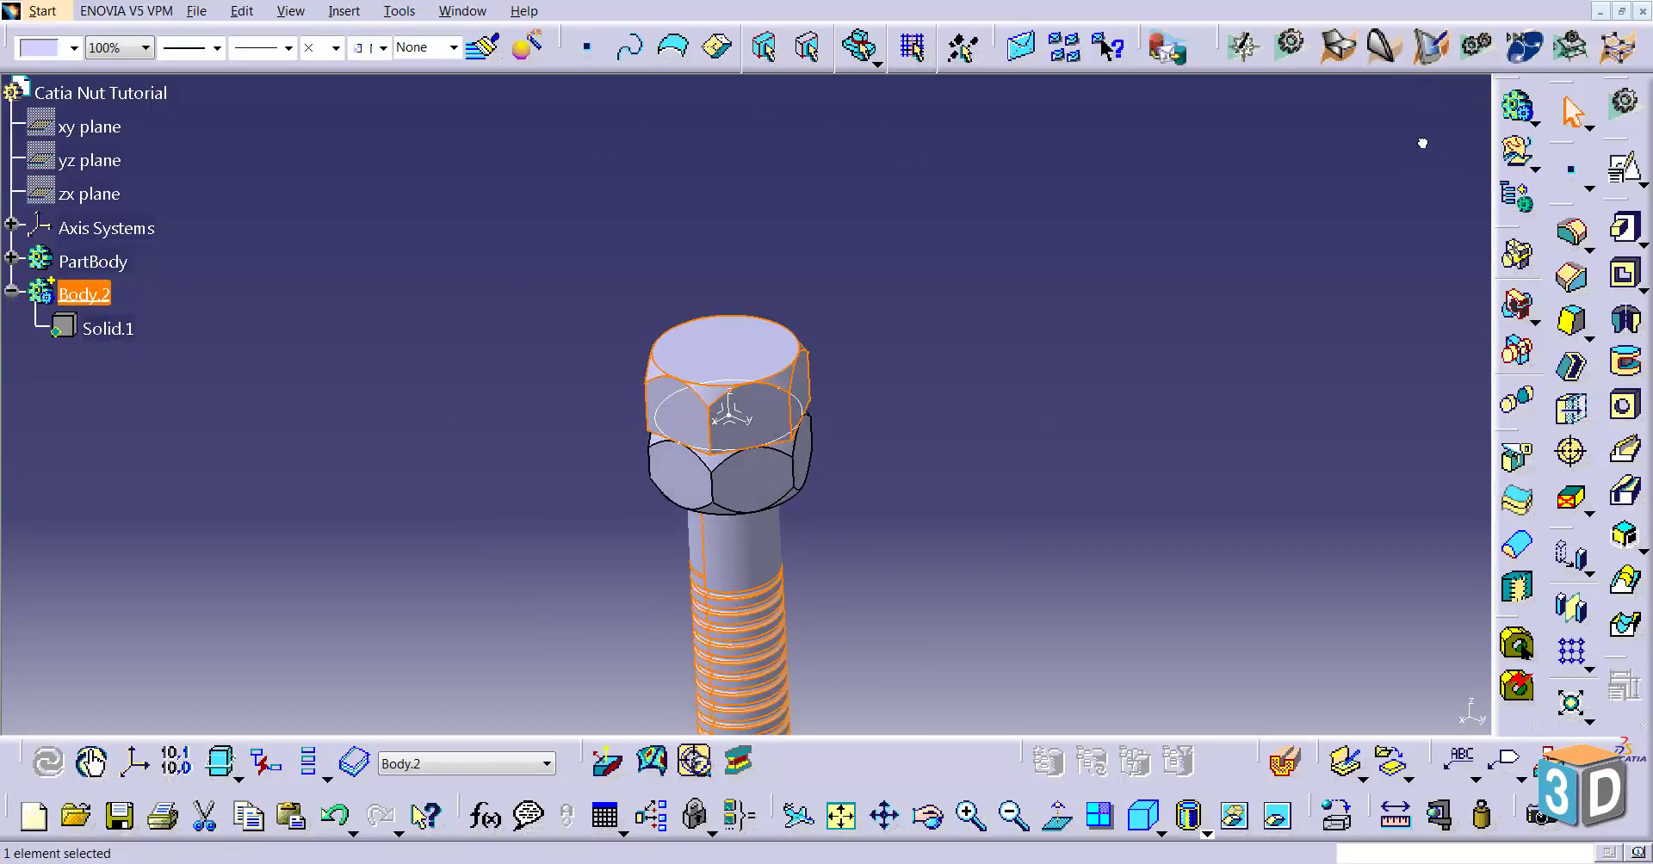
{"action": "left_click", "coordinate": [734, 352]}
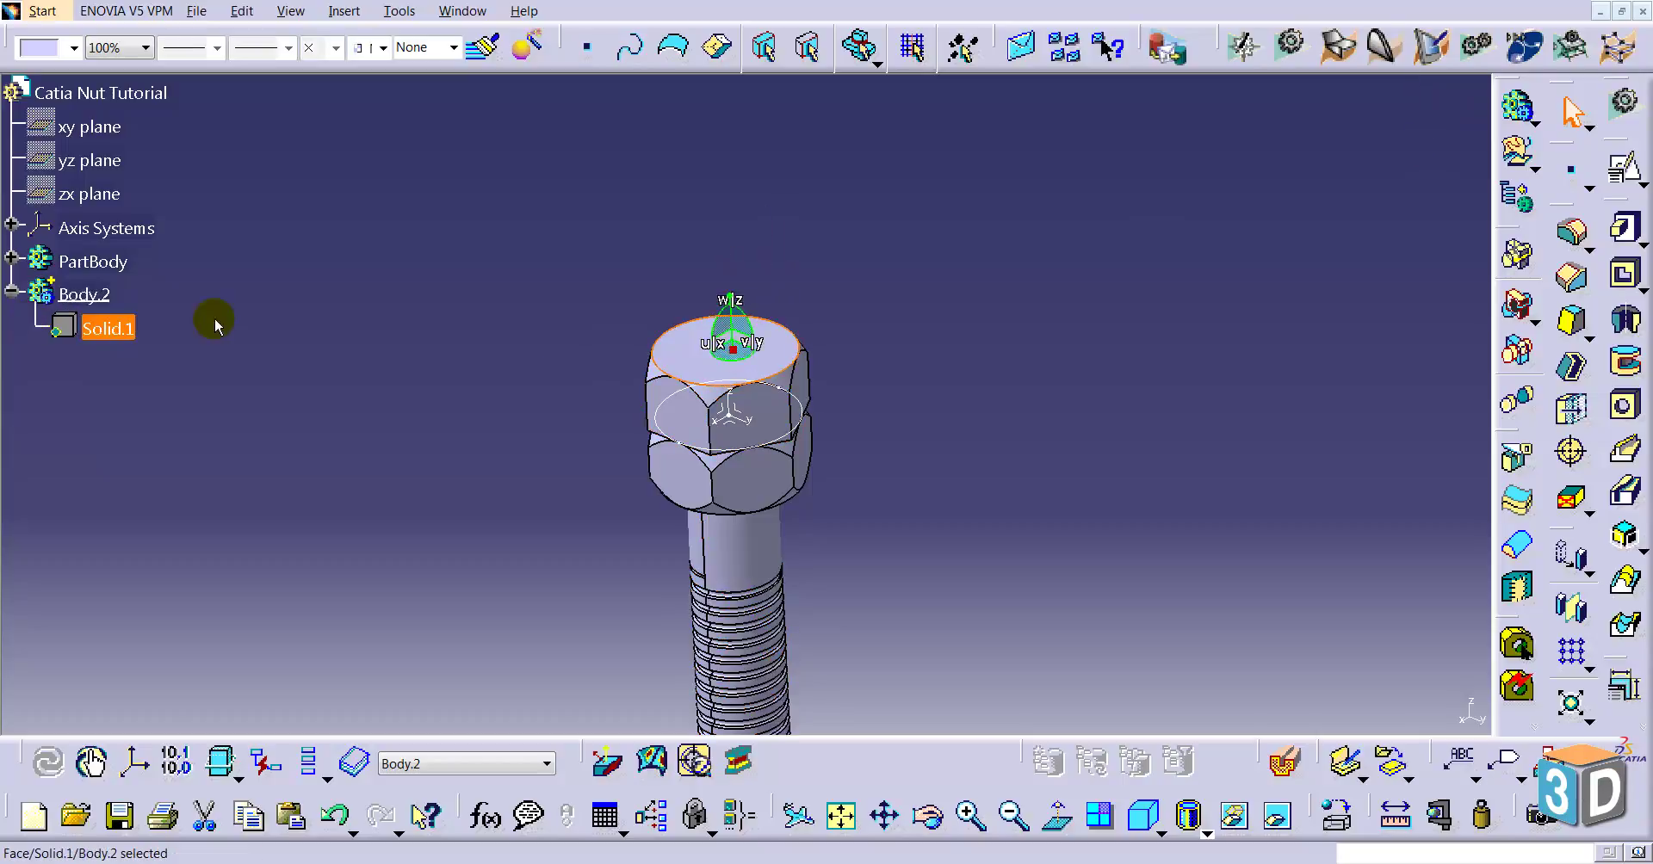
{"action": "mouse_move", "coordinate": [733, 338]}
{"action": "left_mouse_down"}
{"action": "mouse_move", "coordinate": [727, 193]}
{"action": "mouse_move", "coordinate": [698, 111]}
{"action": "mouse_move", "coordinate": [719, 78]}
{"action": "left_mouse_up"}
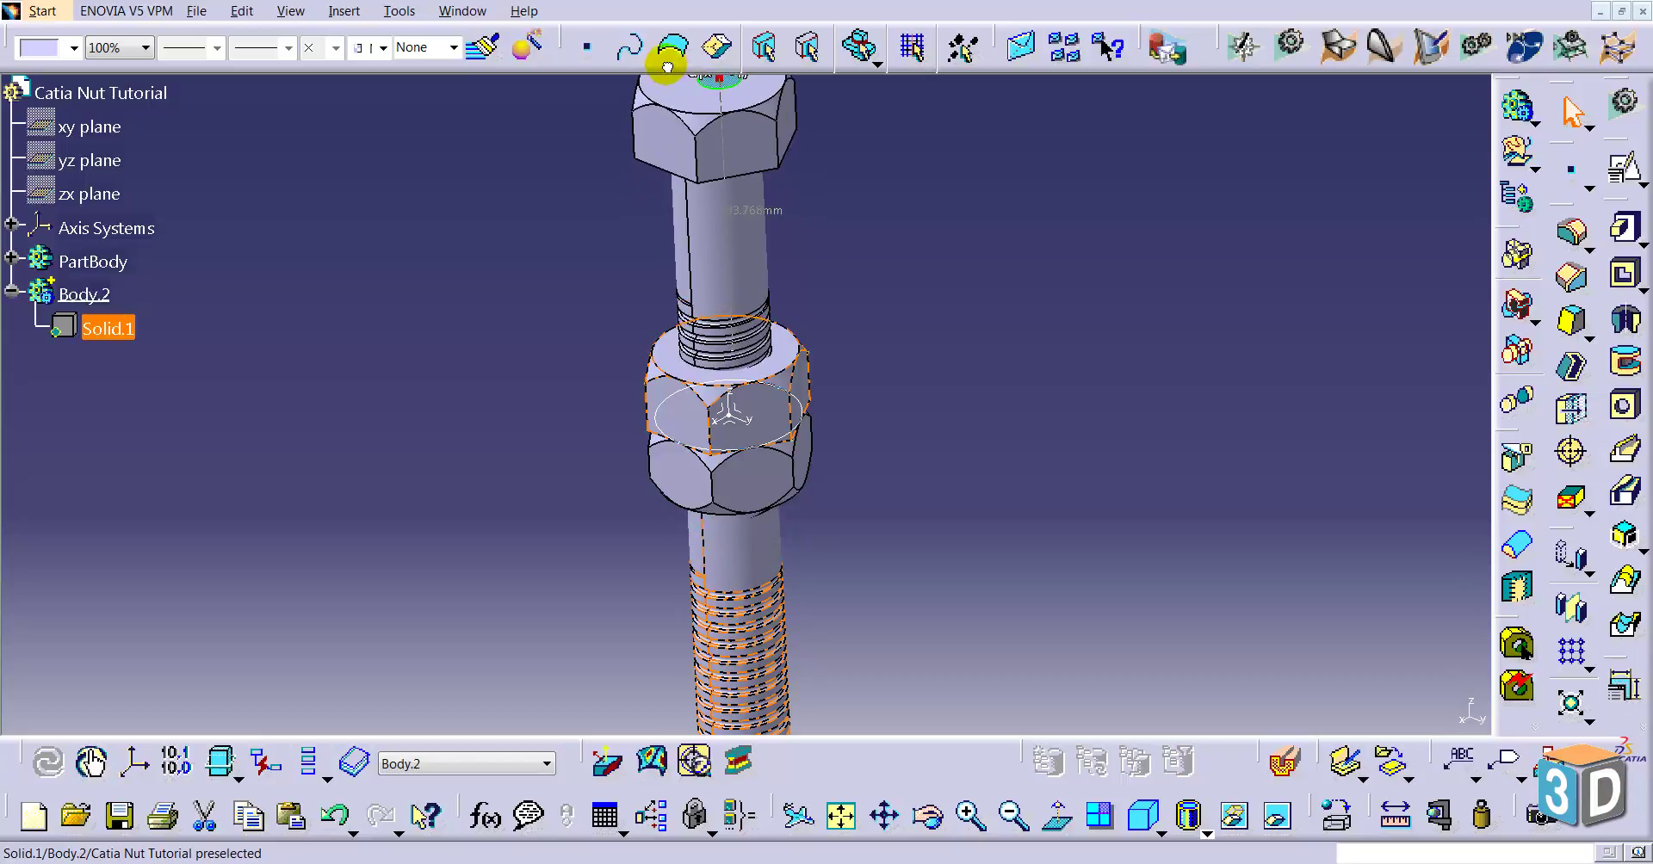
{"action": "left_click", "coordinate": [952, 349]}
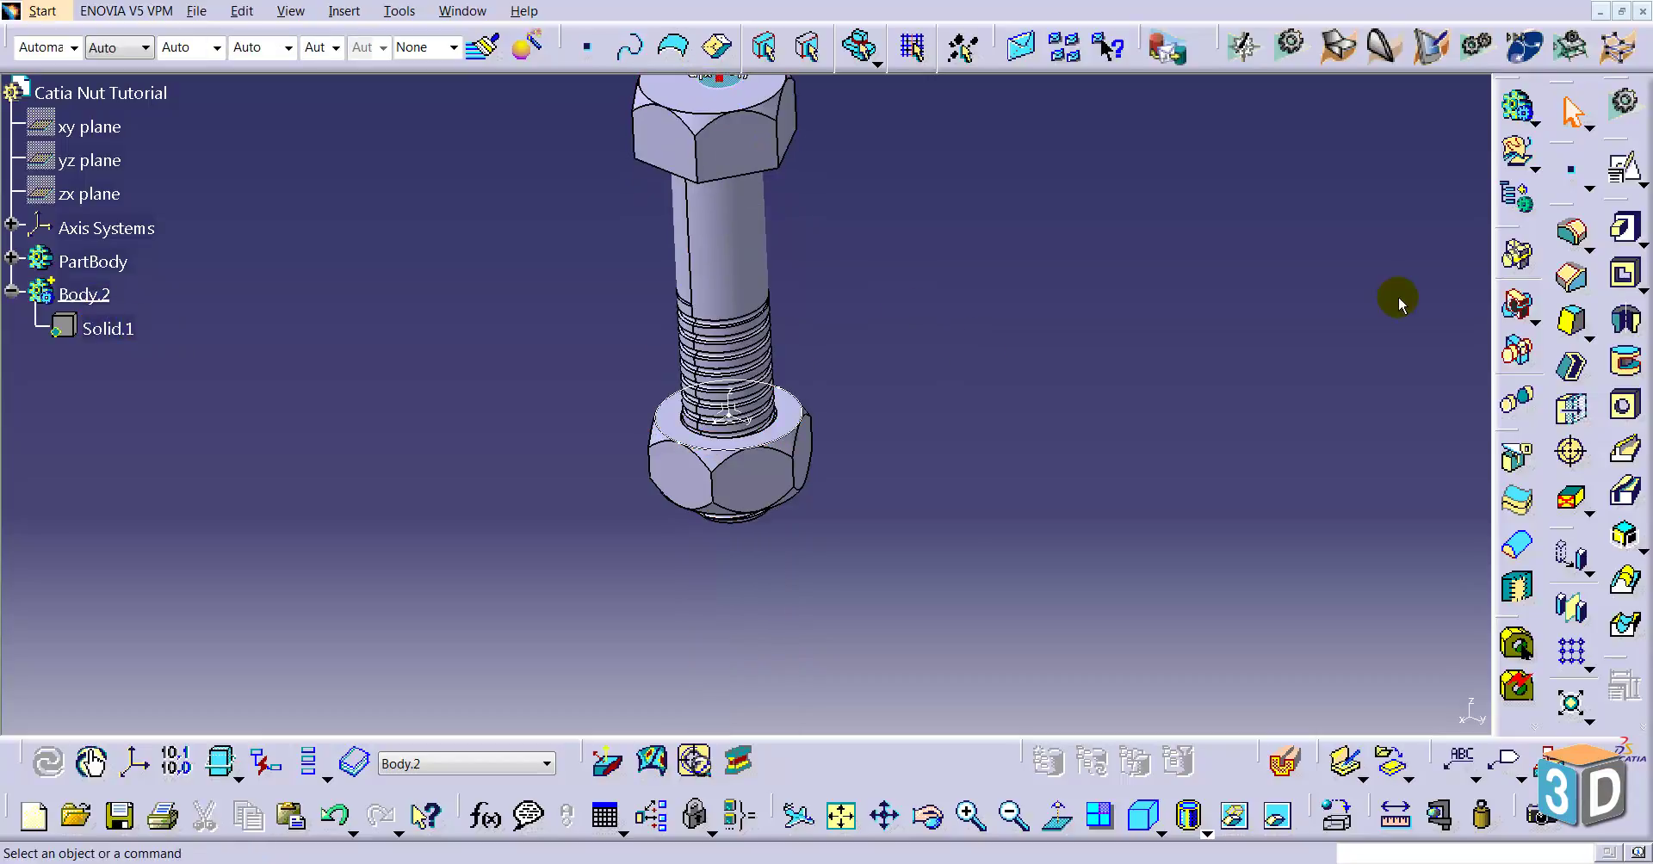
- Boolean-remove Body.2 from the nut's PartBody to cut the internal thread
{"action": "left_click", "coordinate": [1532, 320]}
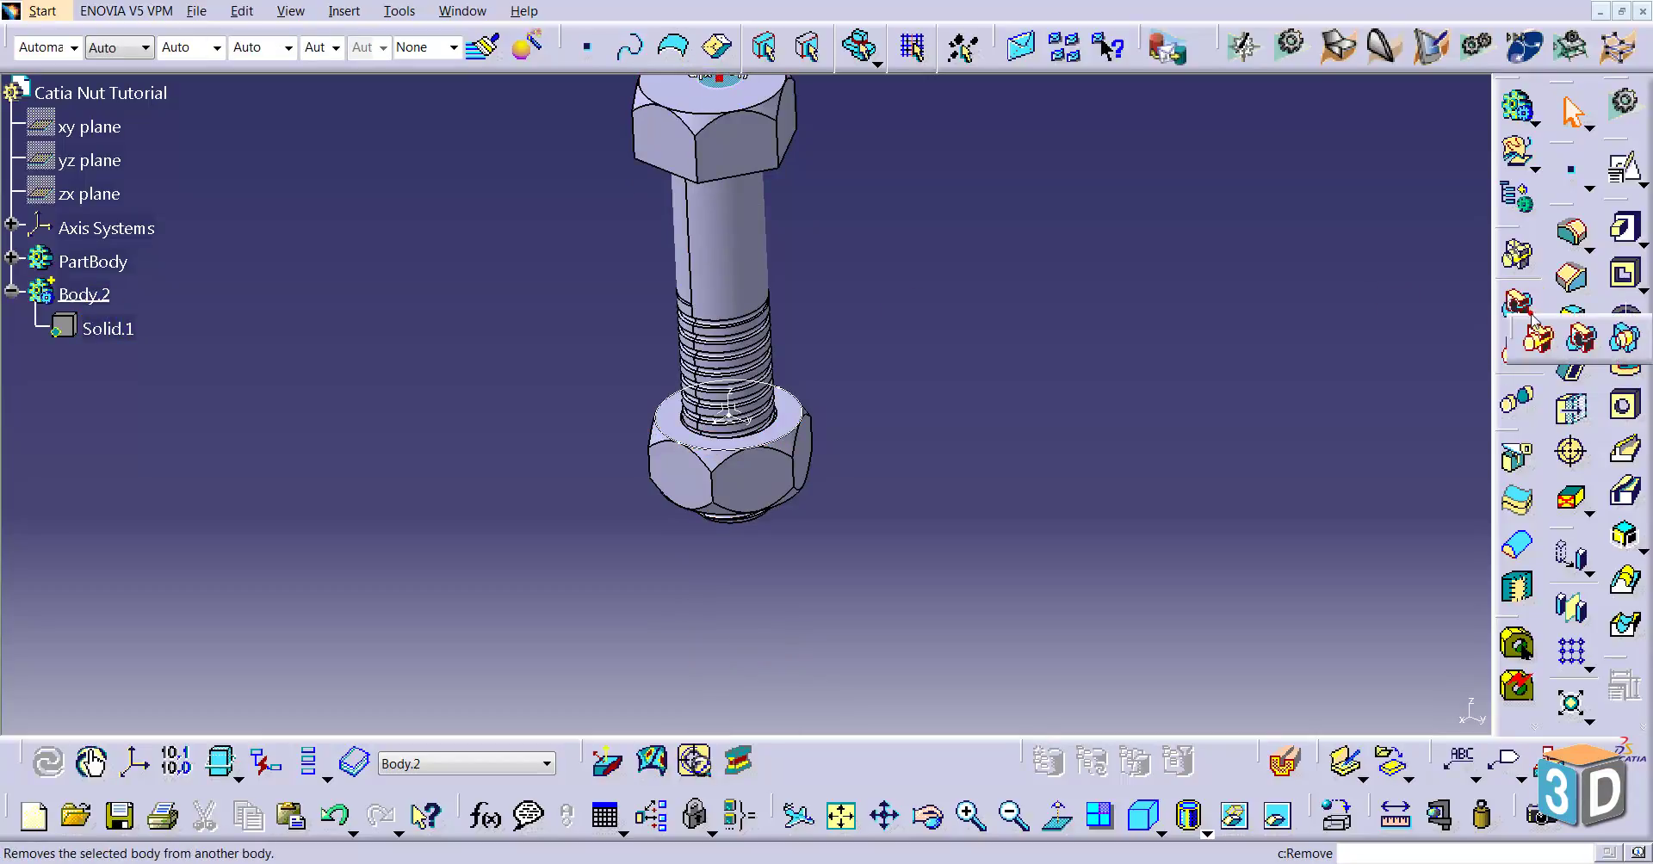
{"action": "left_click", "coordinate": [1584, 341]}
{"action": "left_click", "coordinate": [745, 258]}
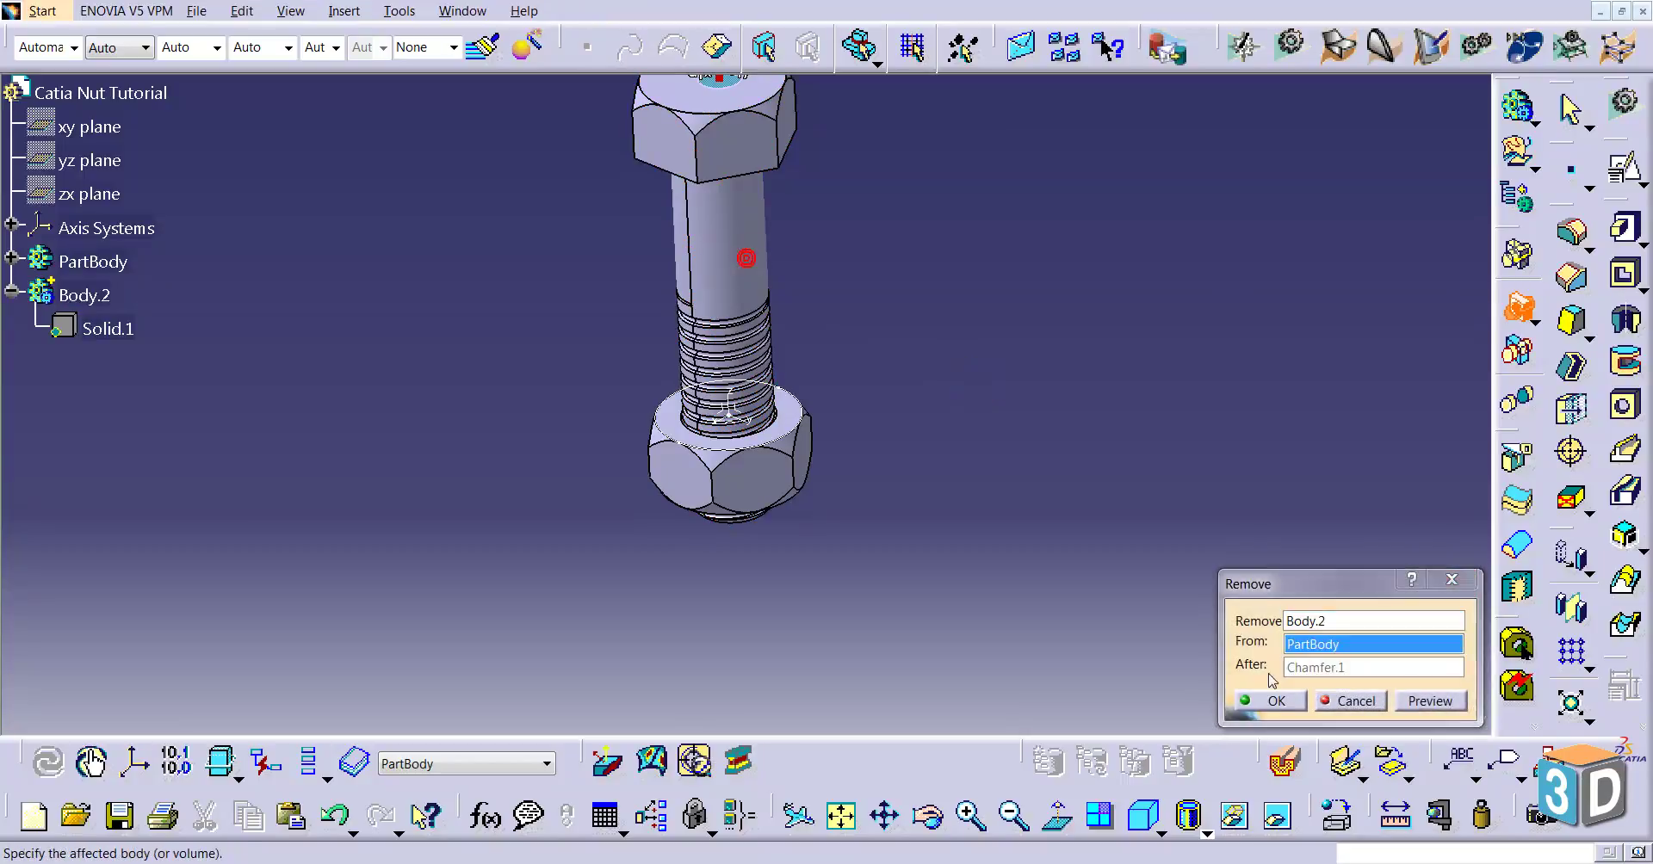
{"action": "left_click", "coordinate": [1268, 701]}
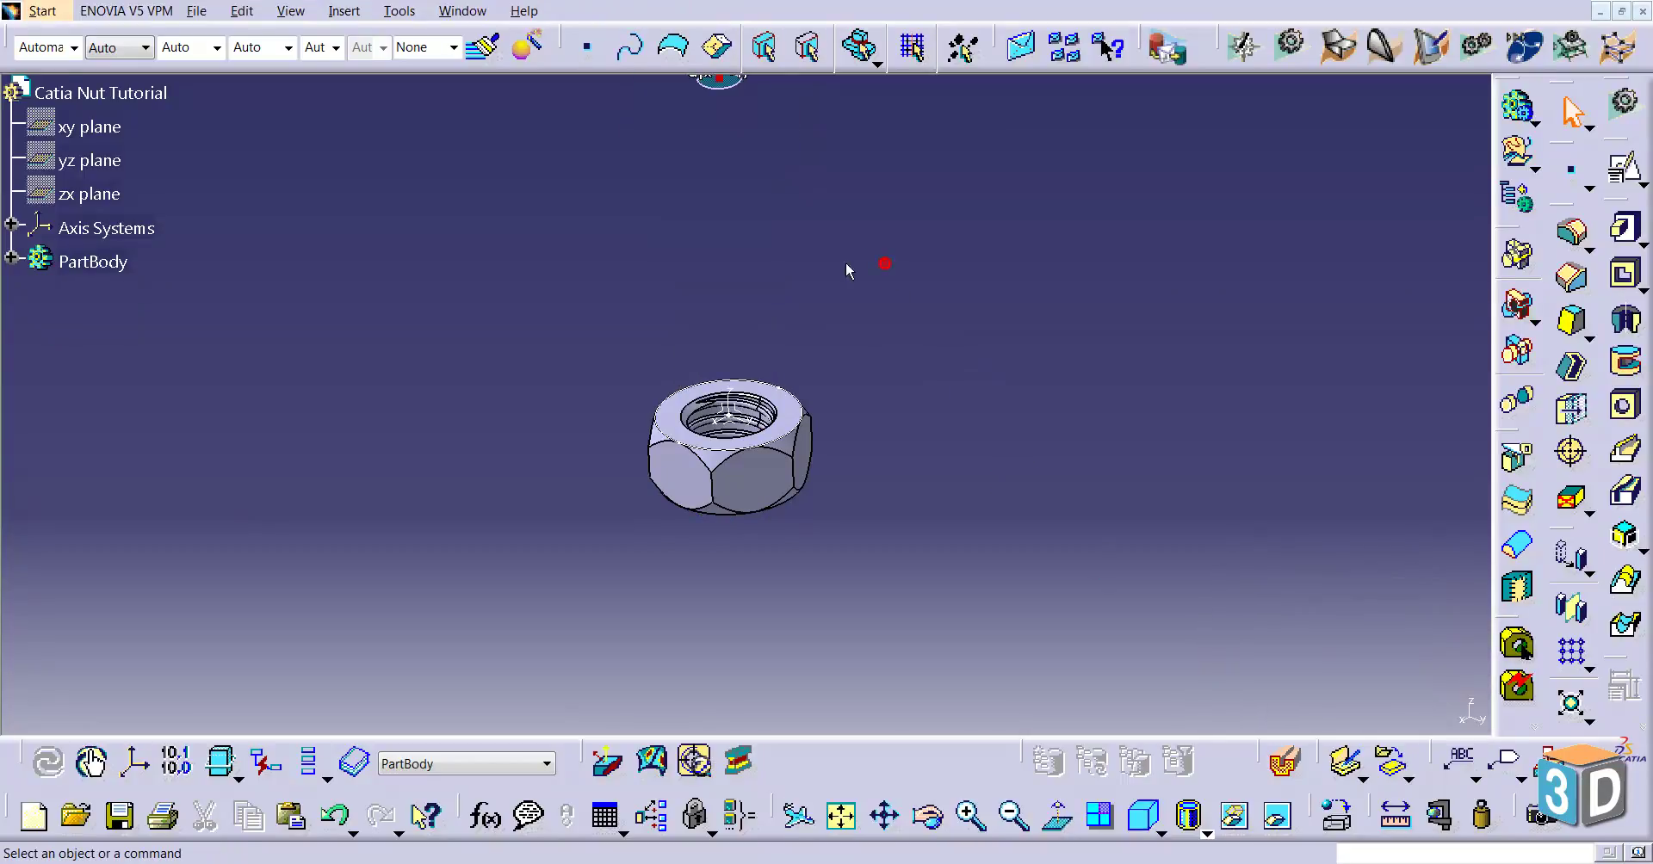
- Save Catia Nut Tutorial, inspect the threaded bore, and start a new assembly Product
{"action": "key", "text": "ctrl+s"}
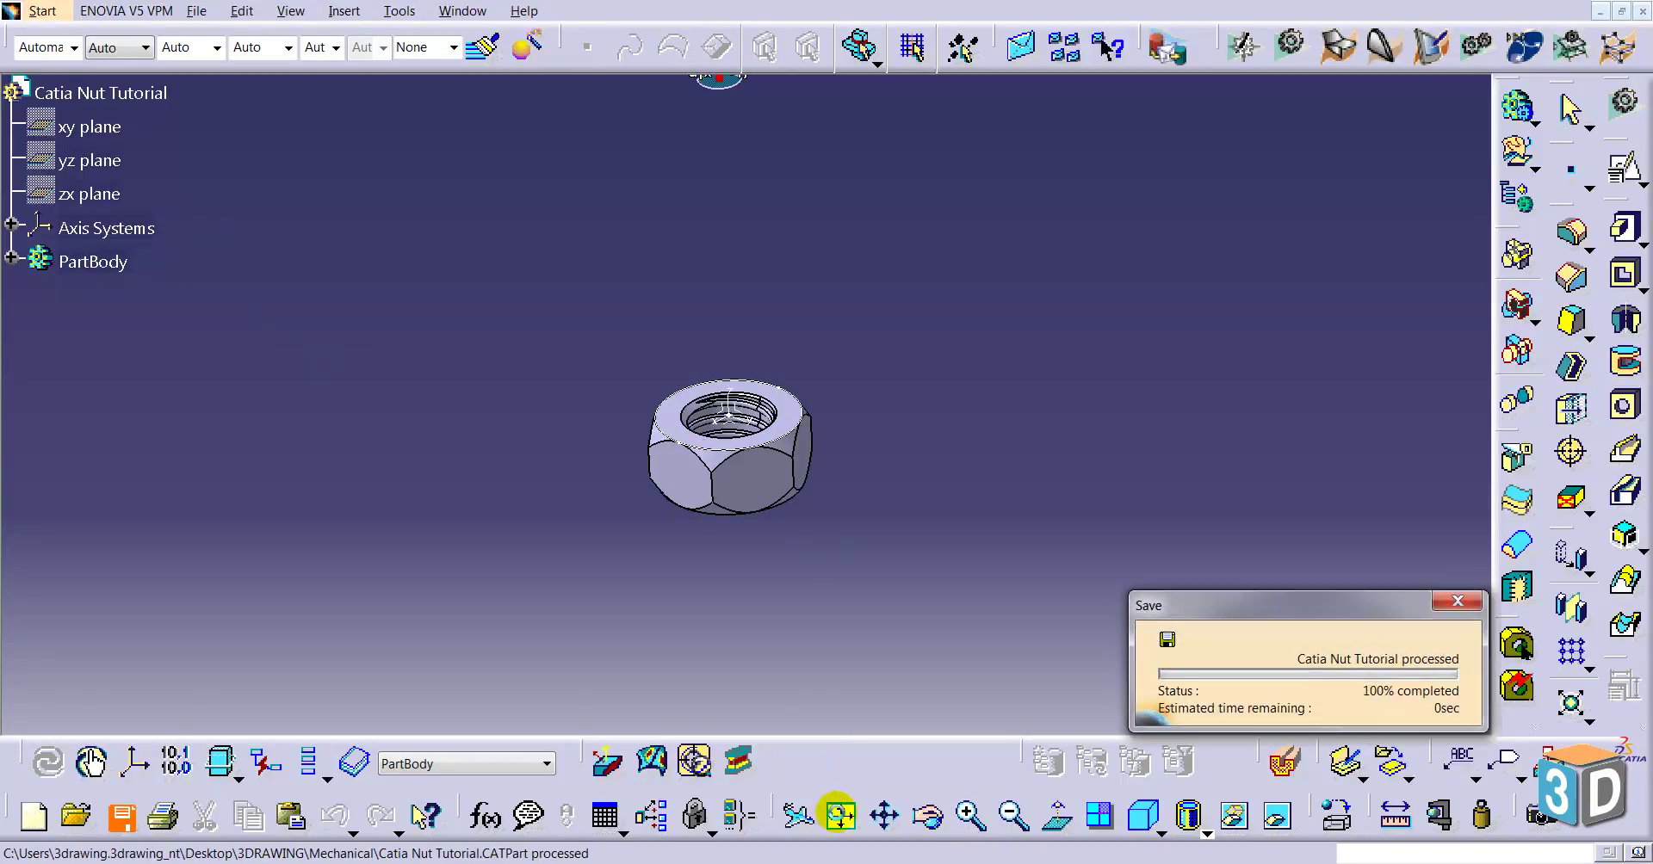
{"action": "middle_click_drag", "start_coordinate": [845, 506], "coordinate": [866, 608]}
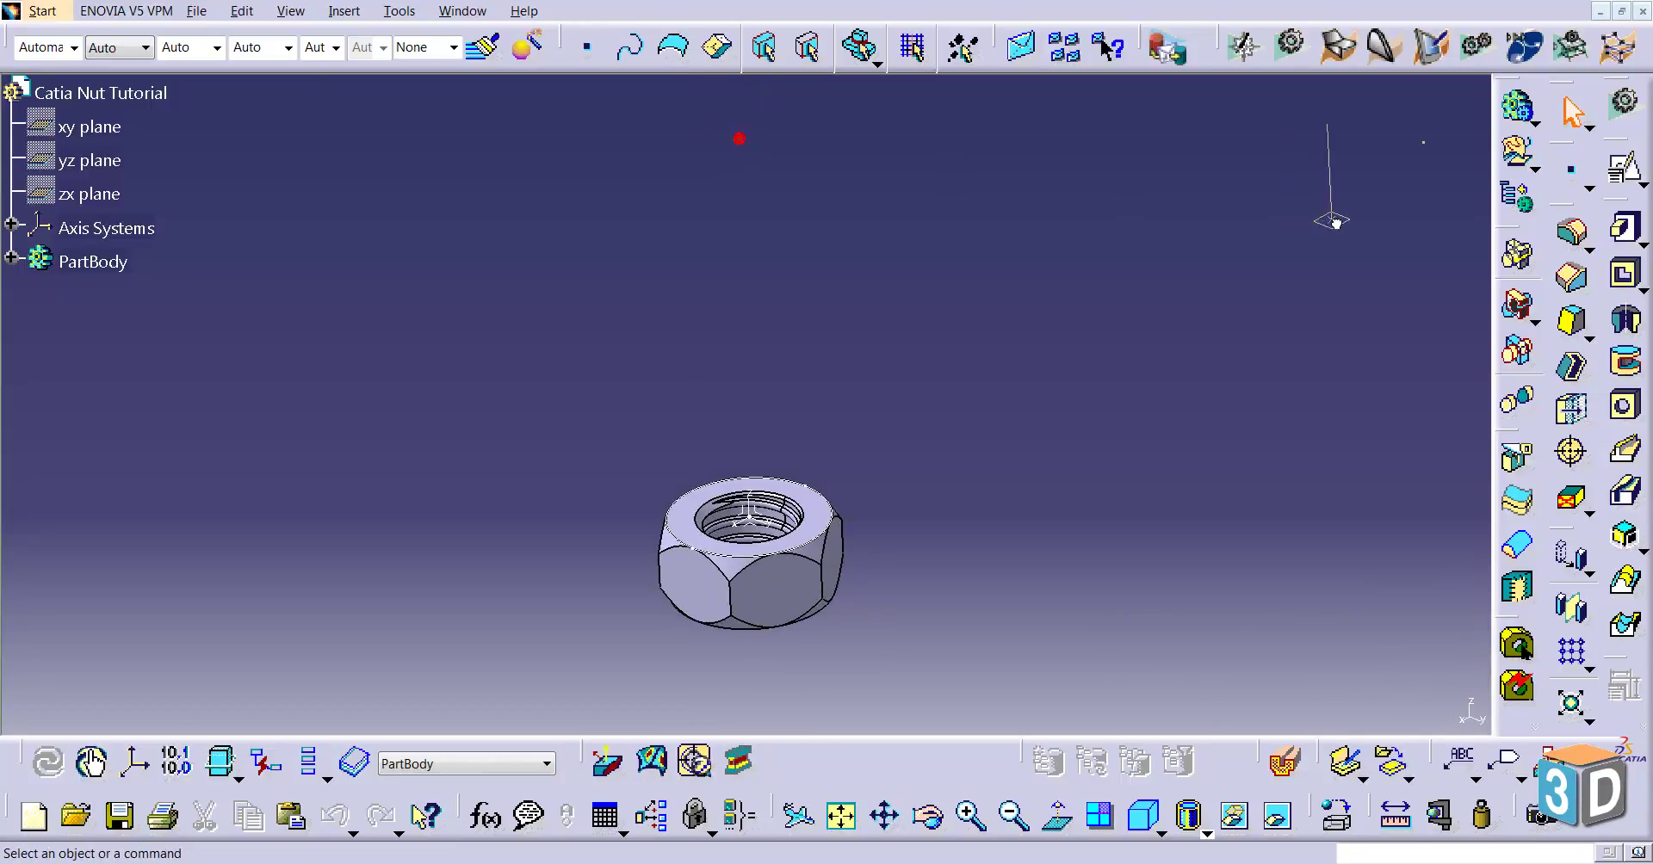
{"action": "middle_click_drag", "start_coordinate": [1369, 322], "coordinate": [1434, 234], "text": "ctrl"}
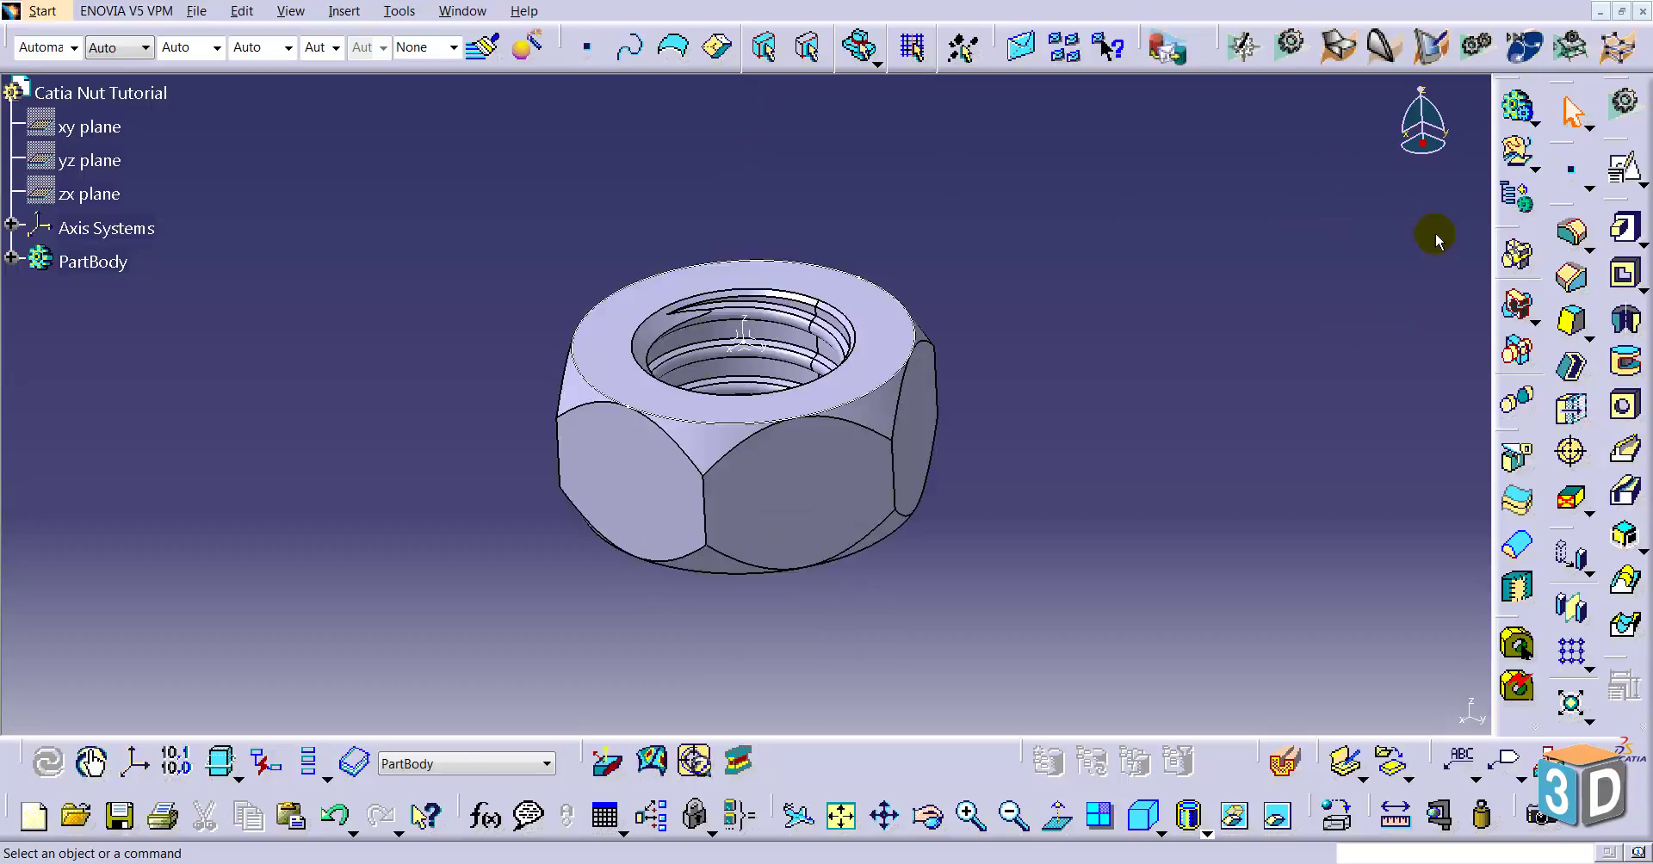
{"action": "middle_click_drag", "start_coordinate": [958, 279], "coordinate": [904, 383], "text": "ctrl"}
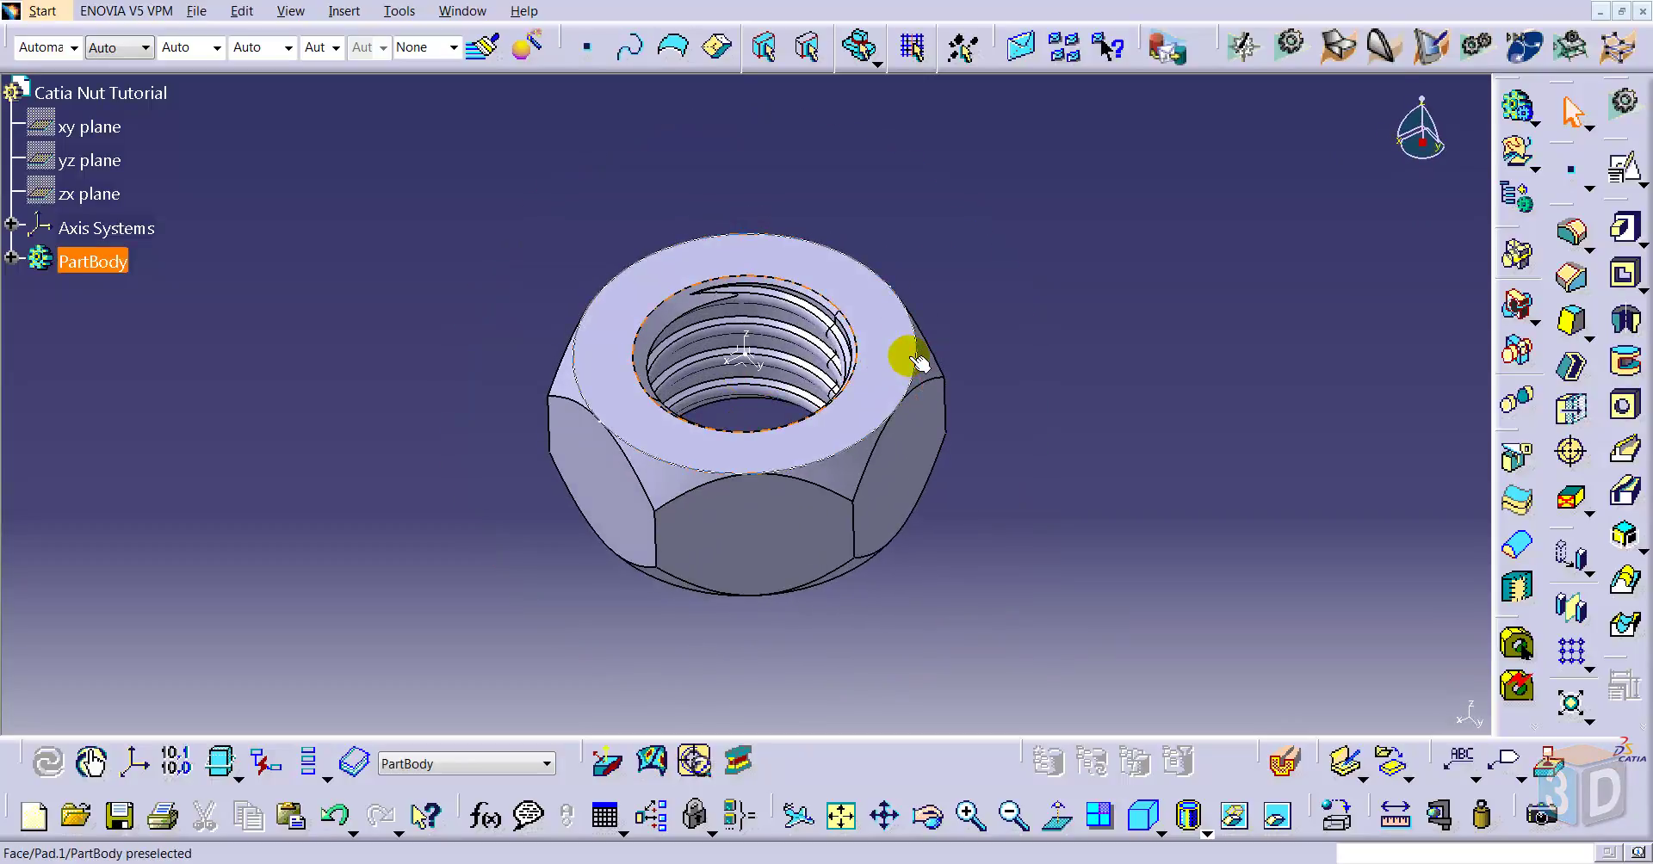
{"action": "left_click", "coordinate": [1294, 45]}
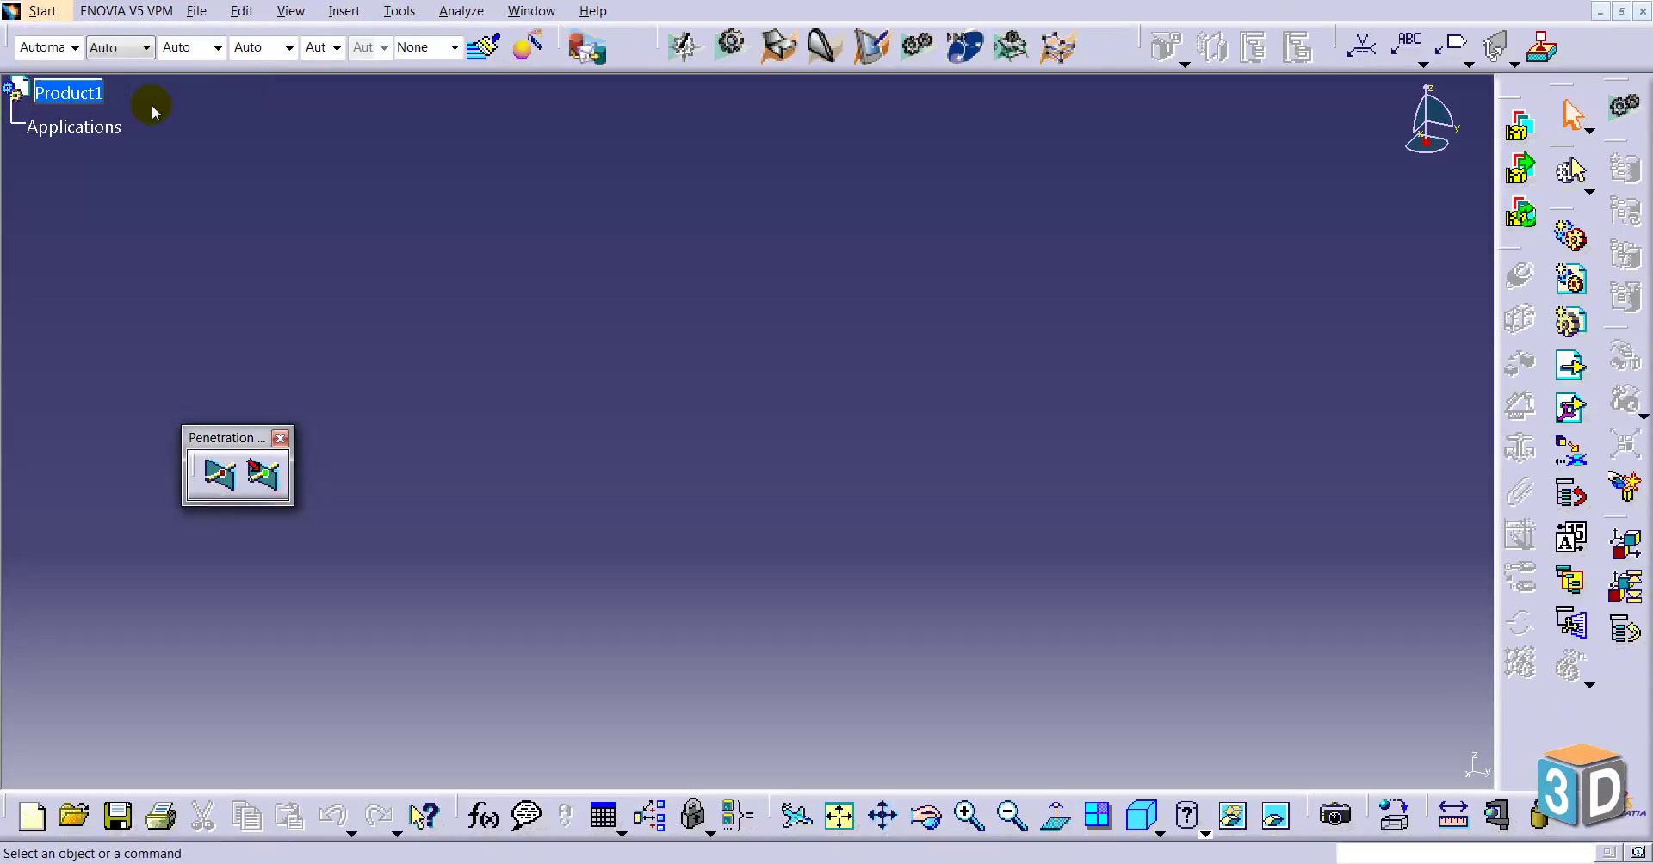
- Set Product1's part number to Catia Bolt and Nut Tutorial Product and save it as a CATProduct
{"action": "right_click", "coordinate": [62, 91]}
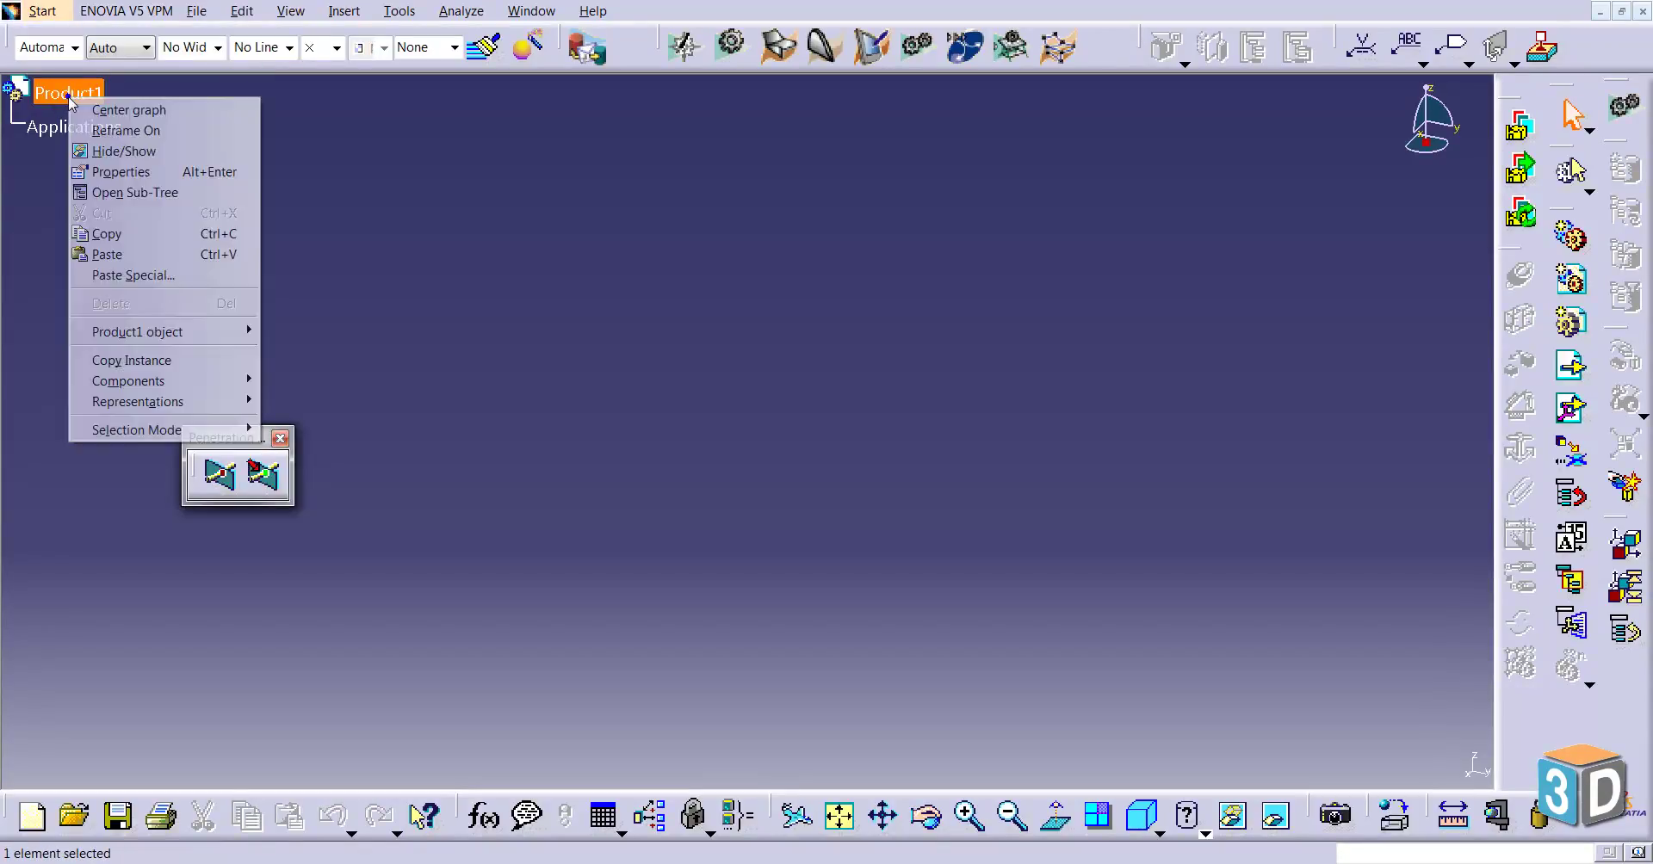
{"action": "left_click", "coordinate": [125, 166]}
{"action": "left_click", "coordinate": [1173, 338]}
{"action": "type", "text": "Catia Bolt and Nut Tutorial Product"}
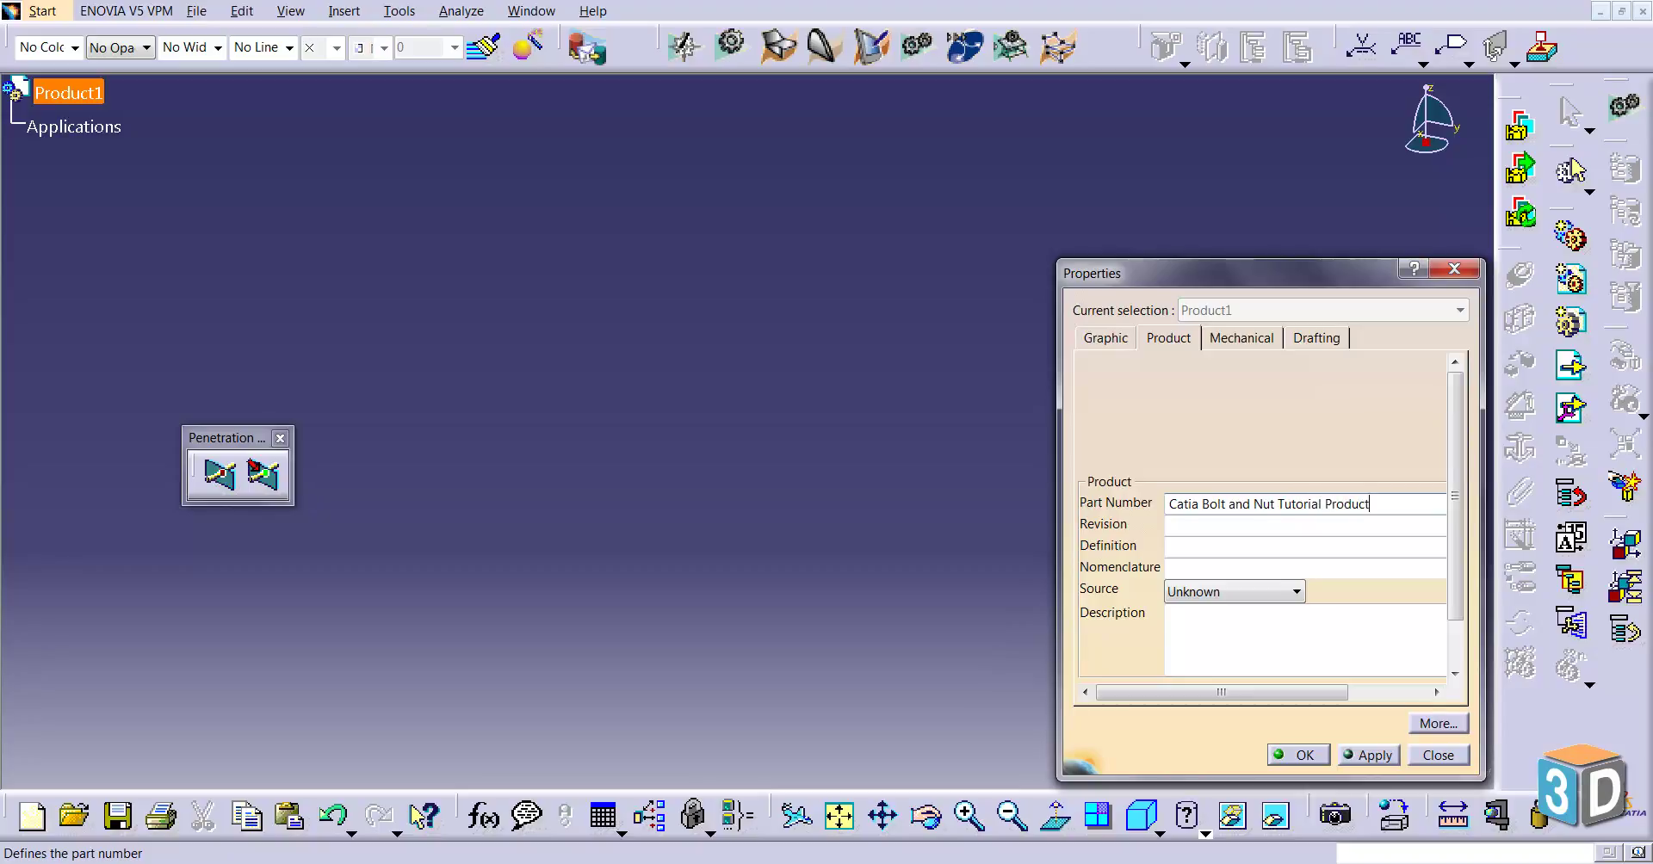
{"action": "key", "text": "Return"}
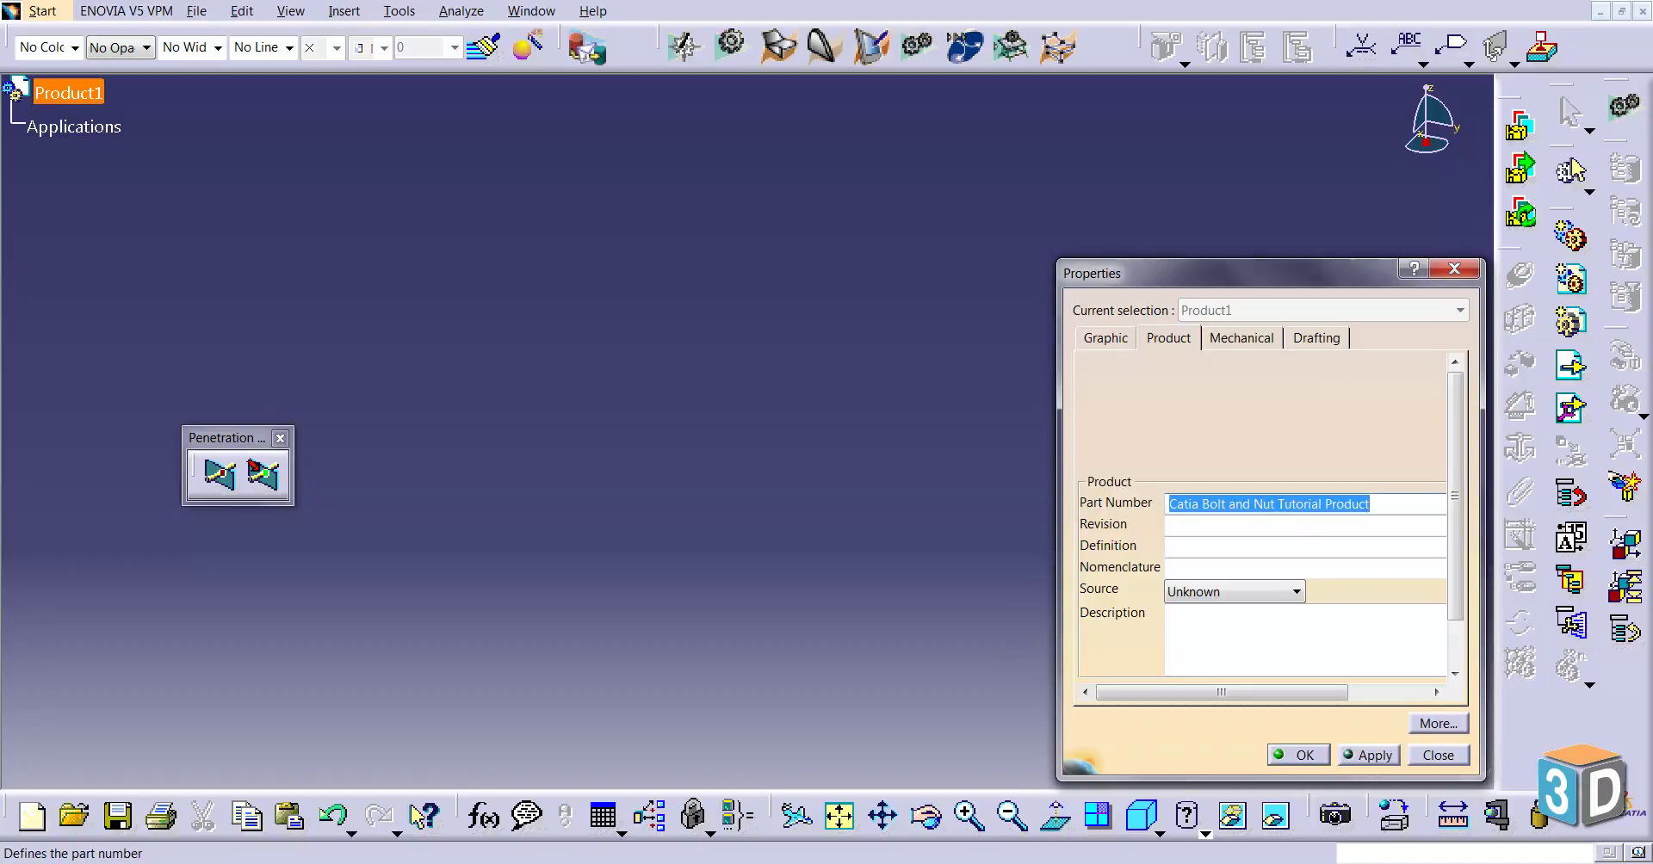
{"action": "key", "text": "ctrl+s"}
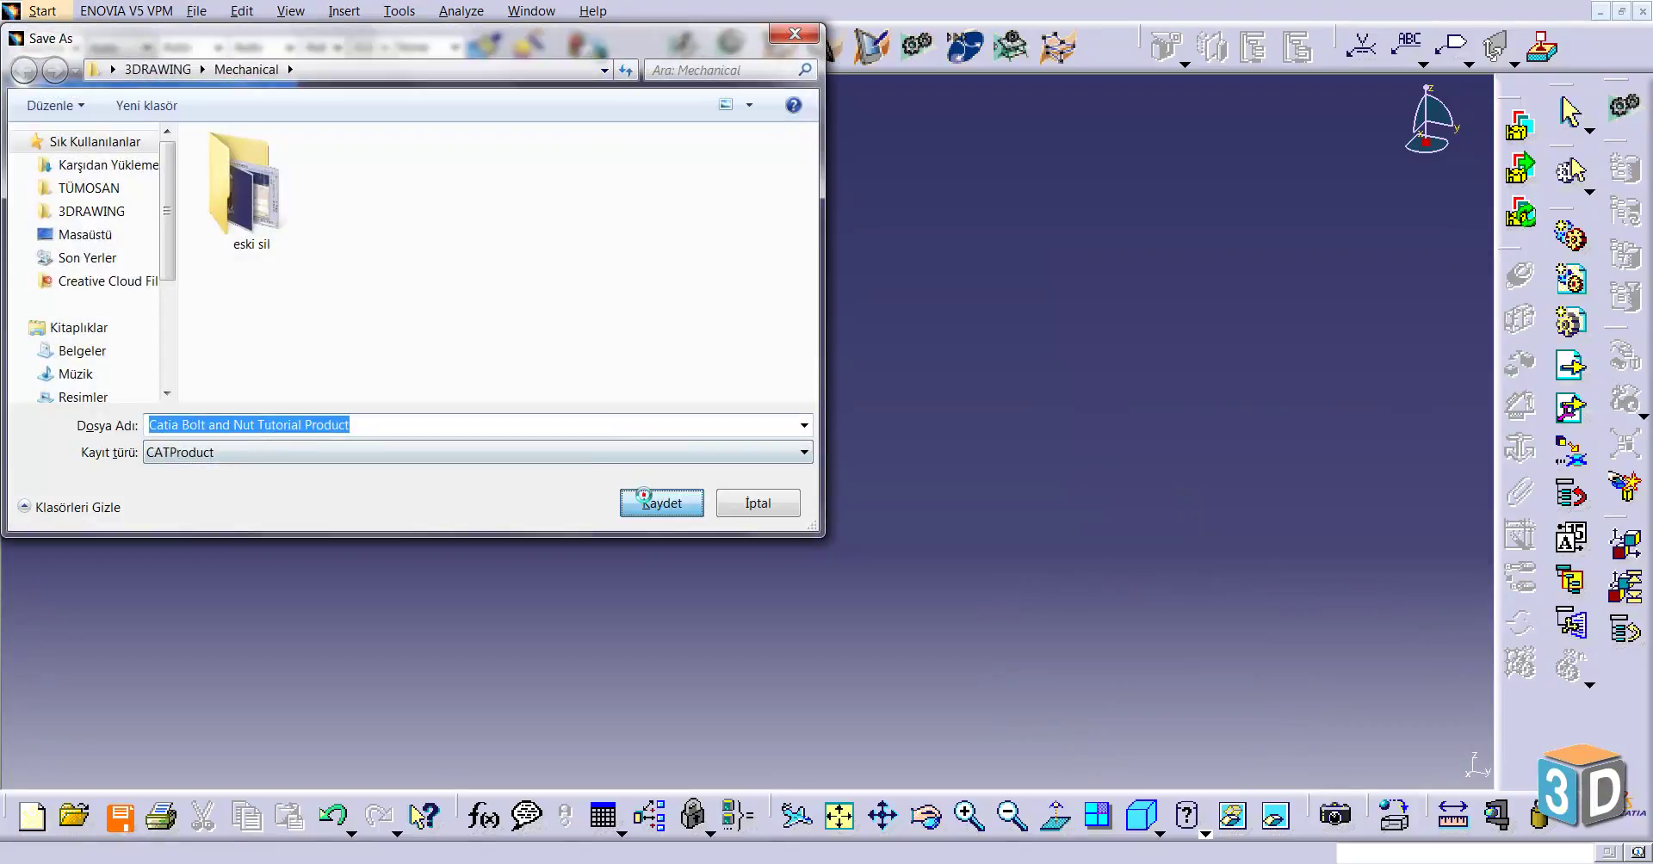
{"action": "left_click", "coordinate": [660, 503]}
- Insert Catia Bolt Tutorial and Catia Nut Tutorial into the product as existing components
{"action": "left_click", "coordinate": [1567, 373]}
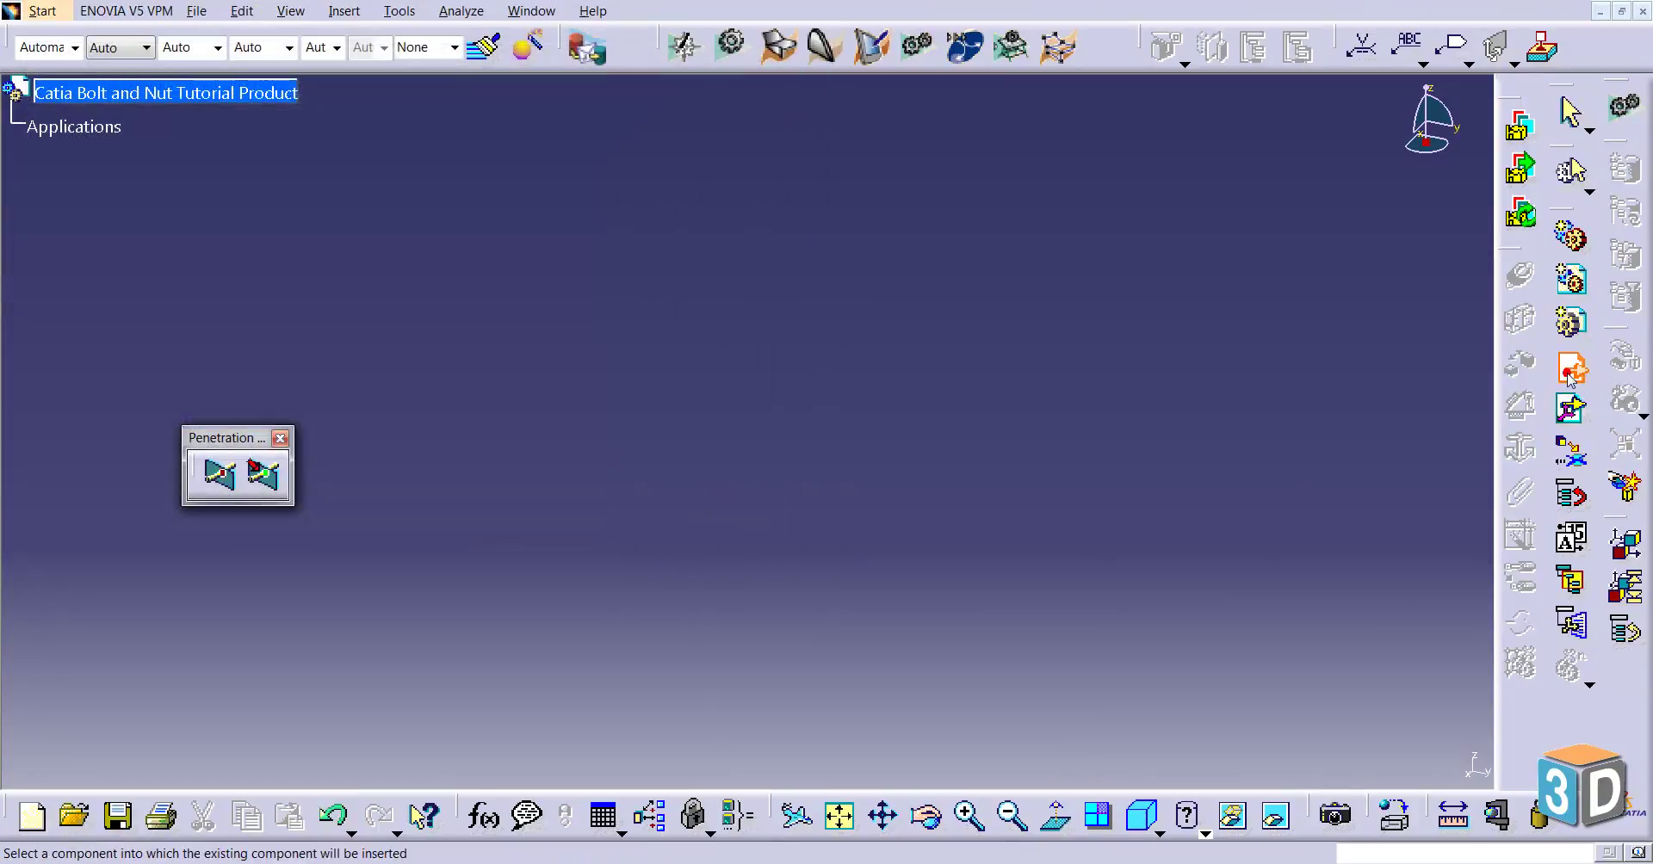
{"action": "left_click", "coordinate": [166, 92]}
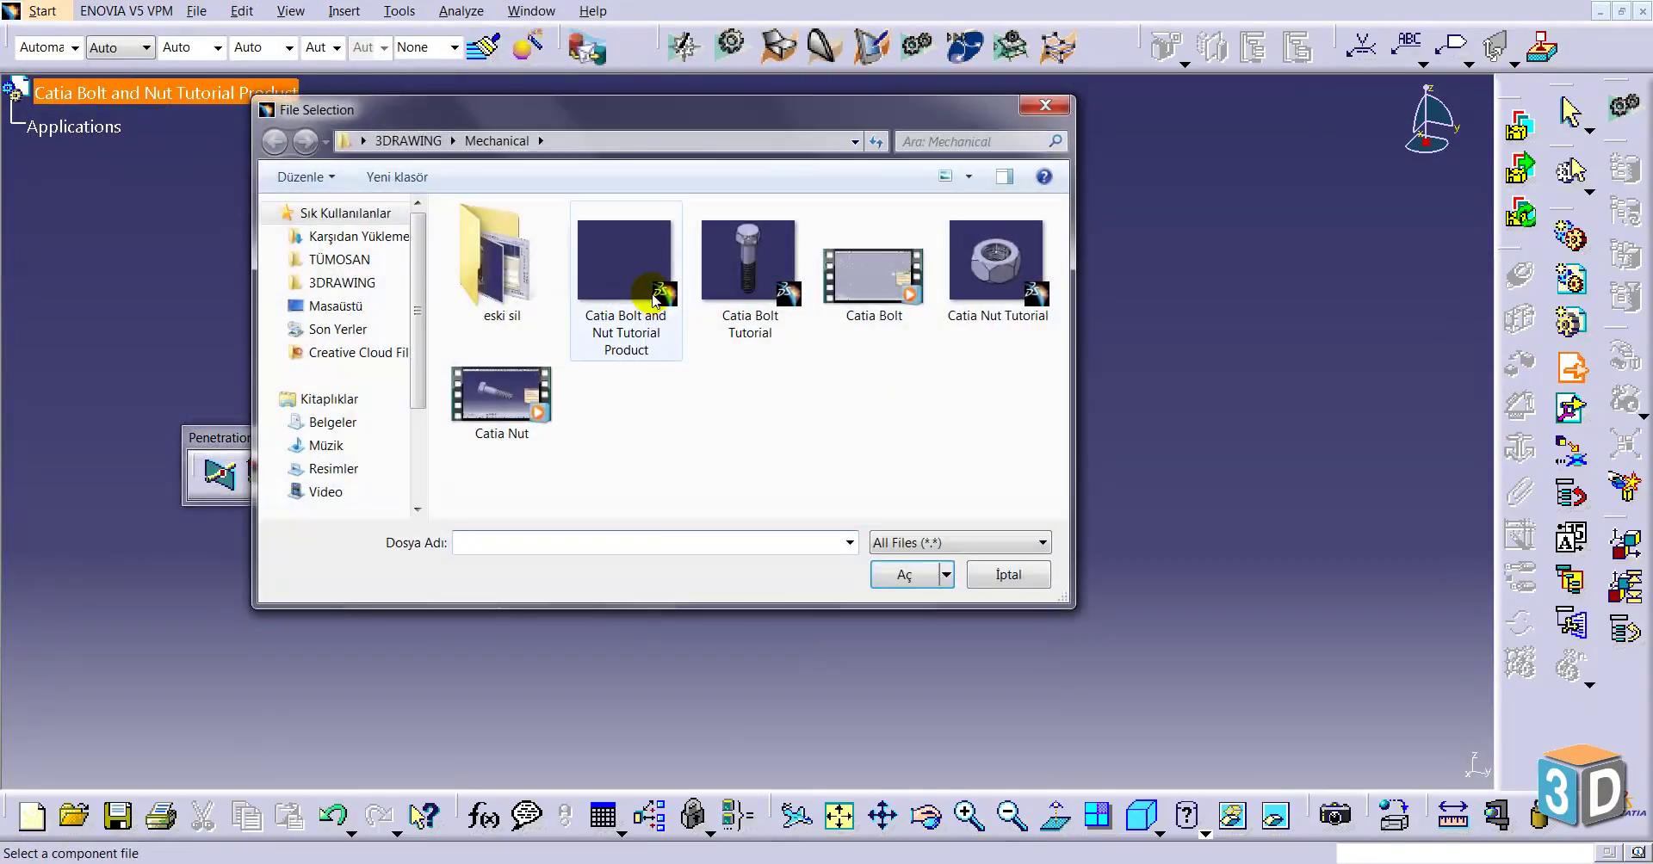
{"action": "left_click", "coordinate": [747, 279]}
{"action": "left_click", "coordinate": [1005, 283], "text": "ctrl"}
{"action": "left_click", "coordinate": [904, 574]}
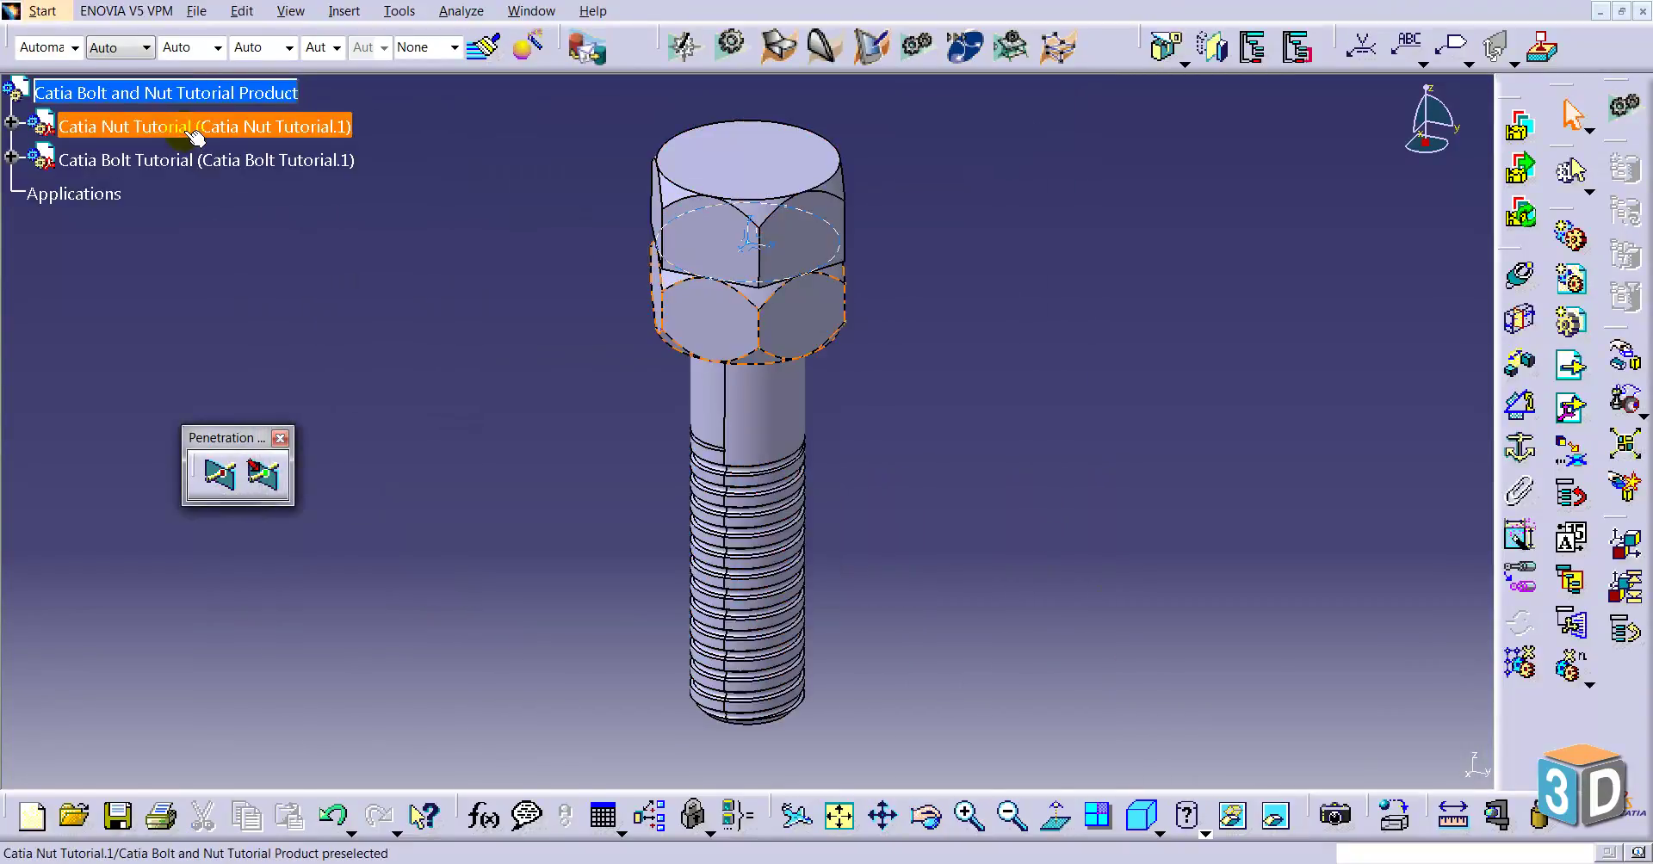
- Use the Manipulation tool to drag the nut down onto the bolt's threaded end
{"action": "left_click", "coordinate": [192, 129]}
{"action": "left_click", "coordinate": [194, 161], "text": "ctrl"}
{"action": "left_click", "coordinate": [194, 161]}
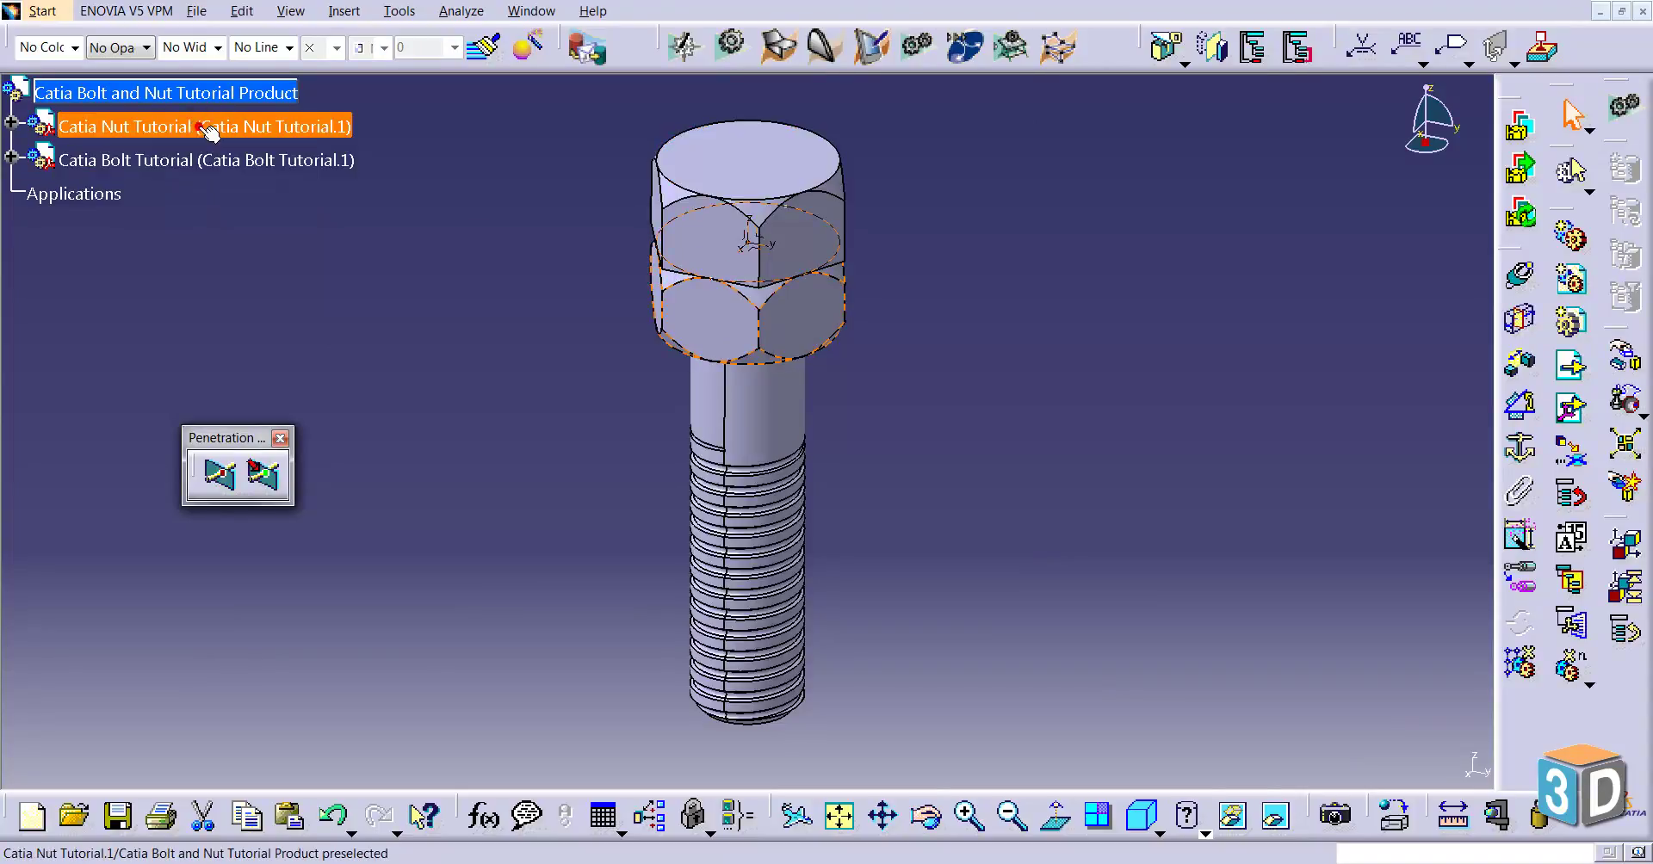
{"action": "left_click", "coordinate": [210, 129]}
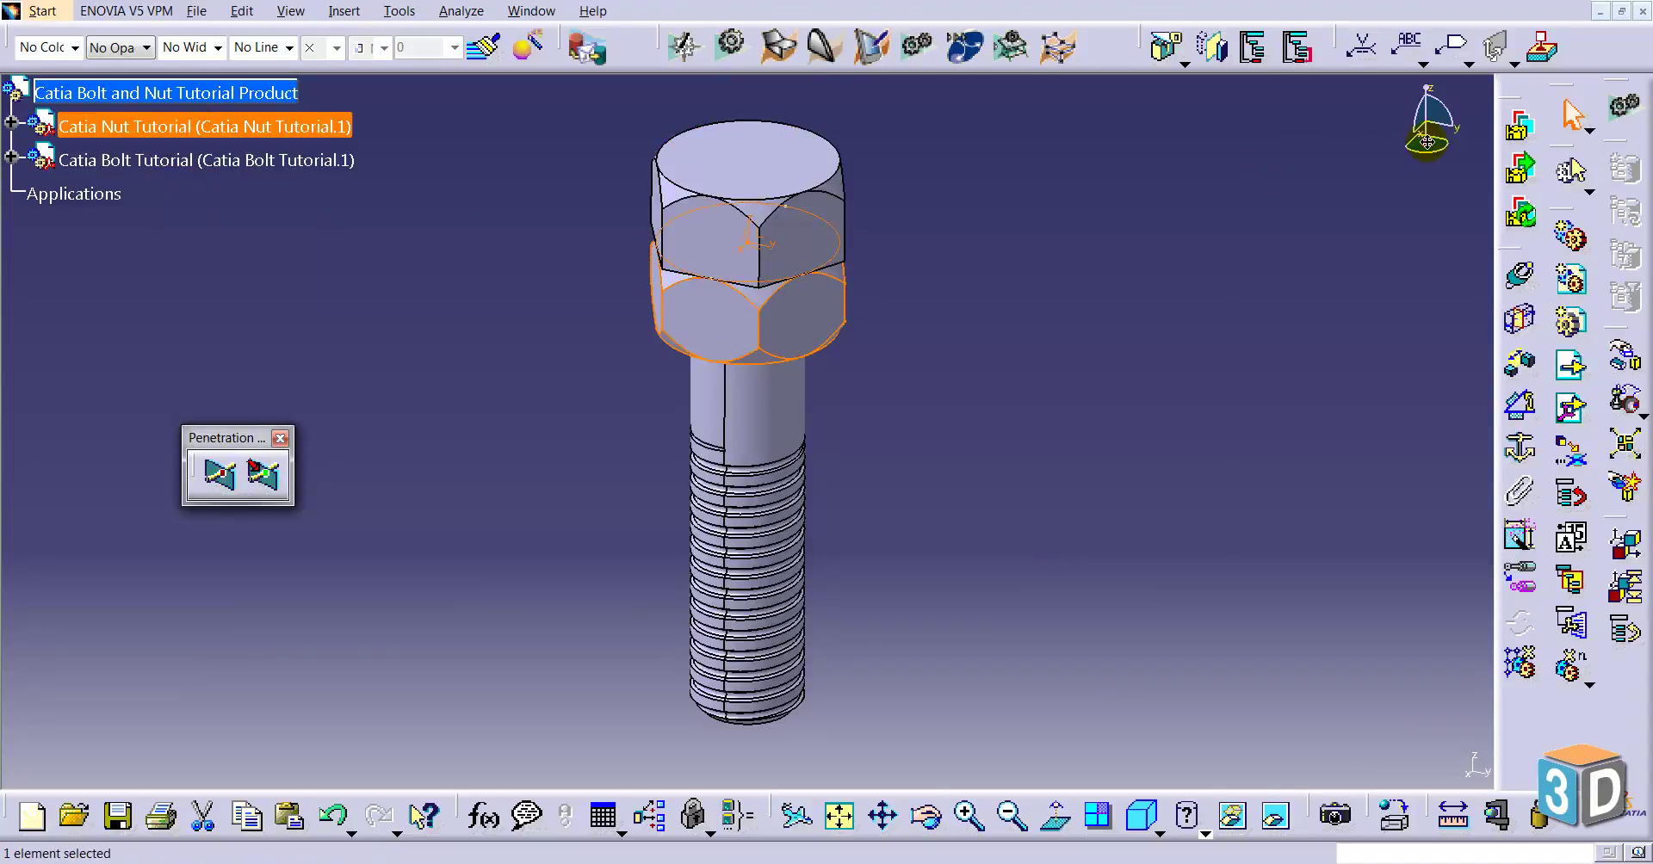
{"action": "left_click_drag", "start_coordinate": [784, 158], "coordinate": [773, 169]}
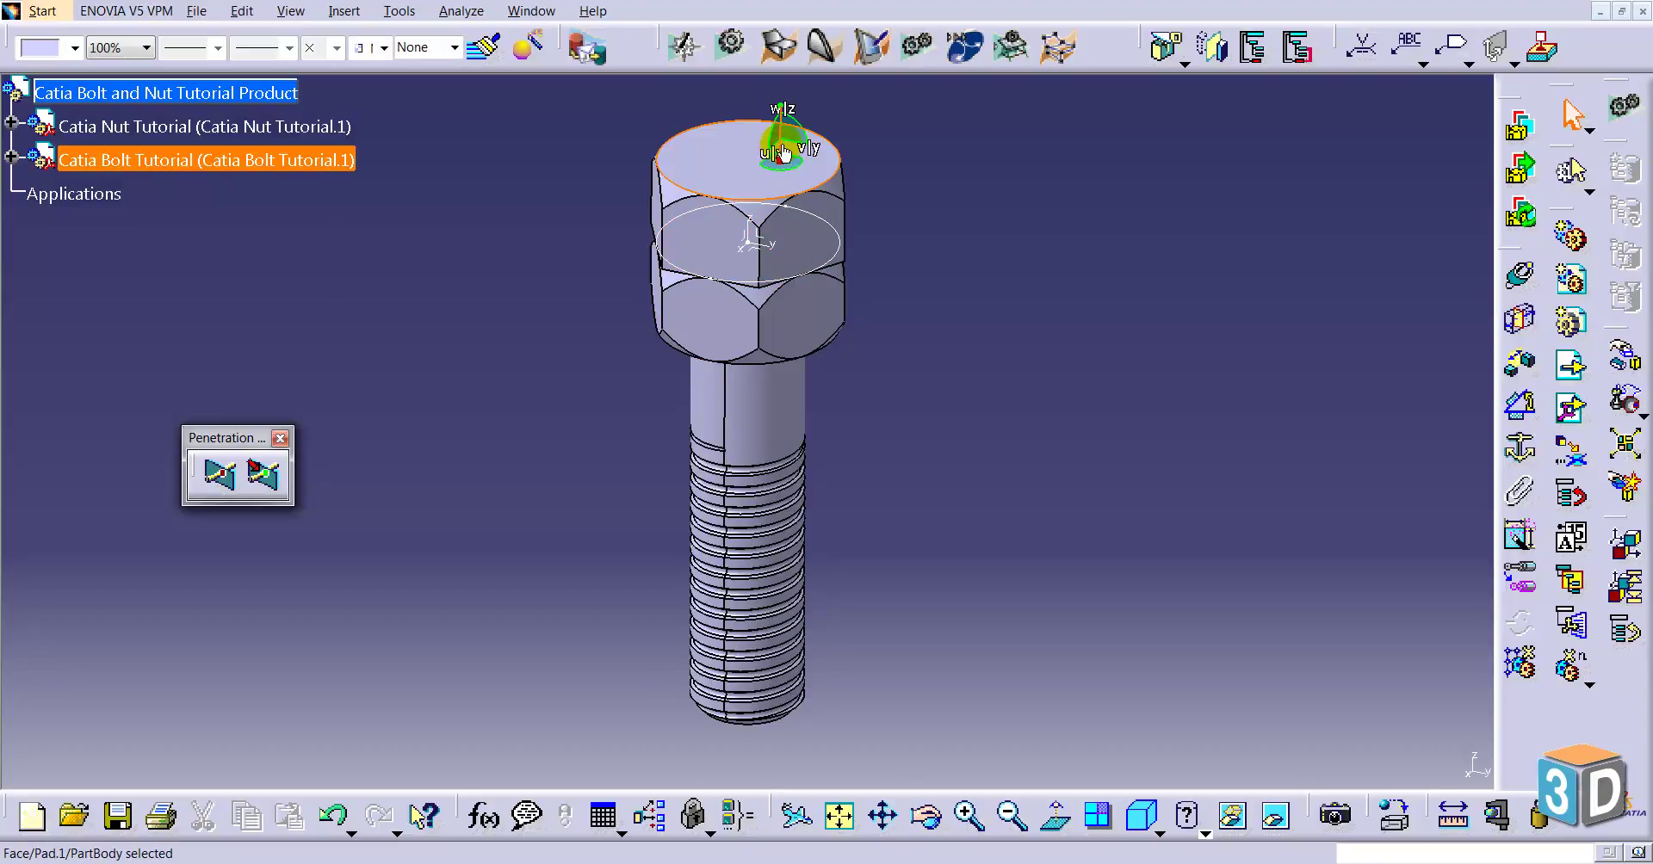
{"action": "key", "text": "ctrl+z"}
{"action": "left_click", "coordinate": [915, 326]}
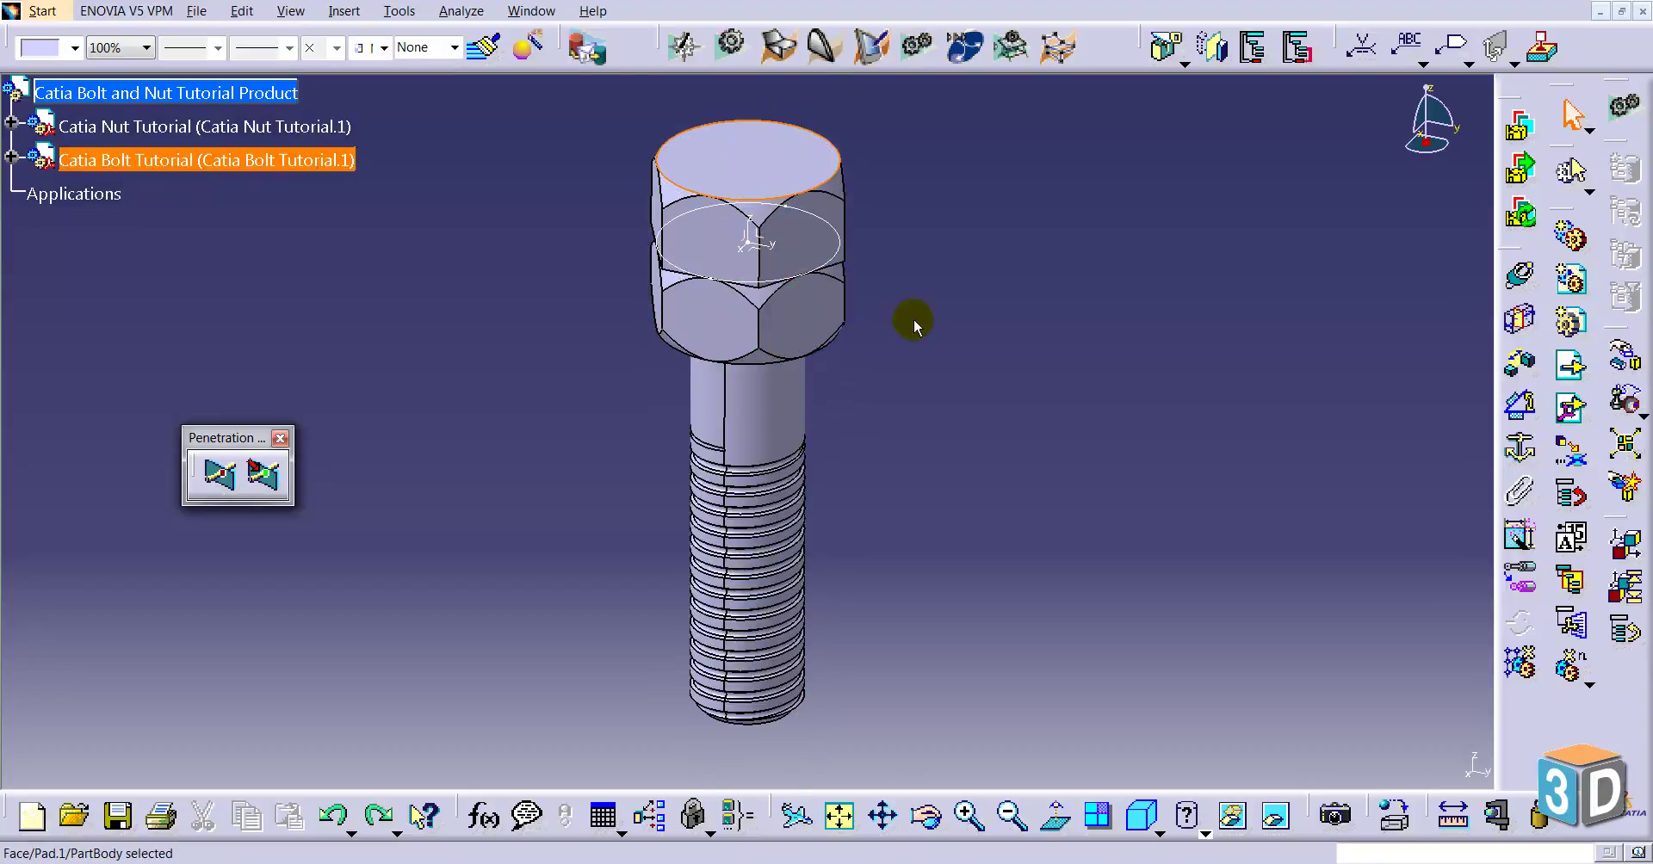
{"action": "left_click", "coordinate": [118, 133]}
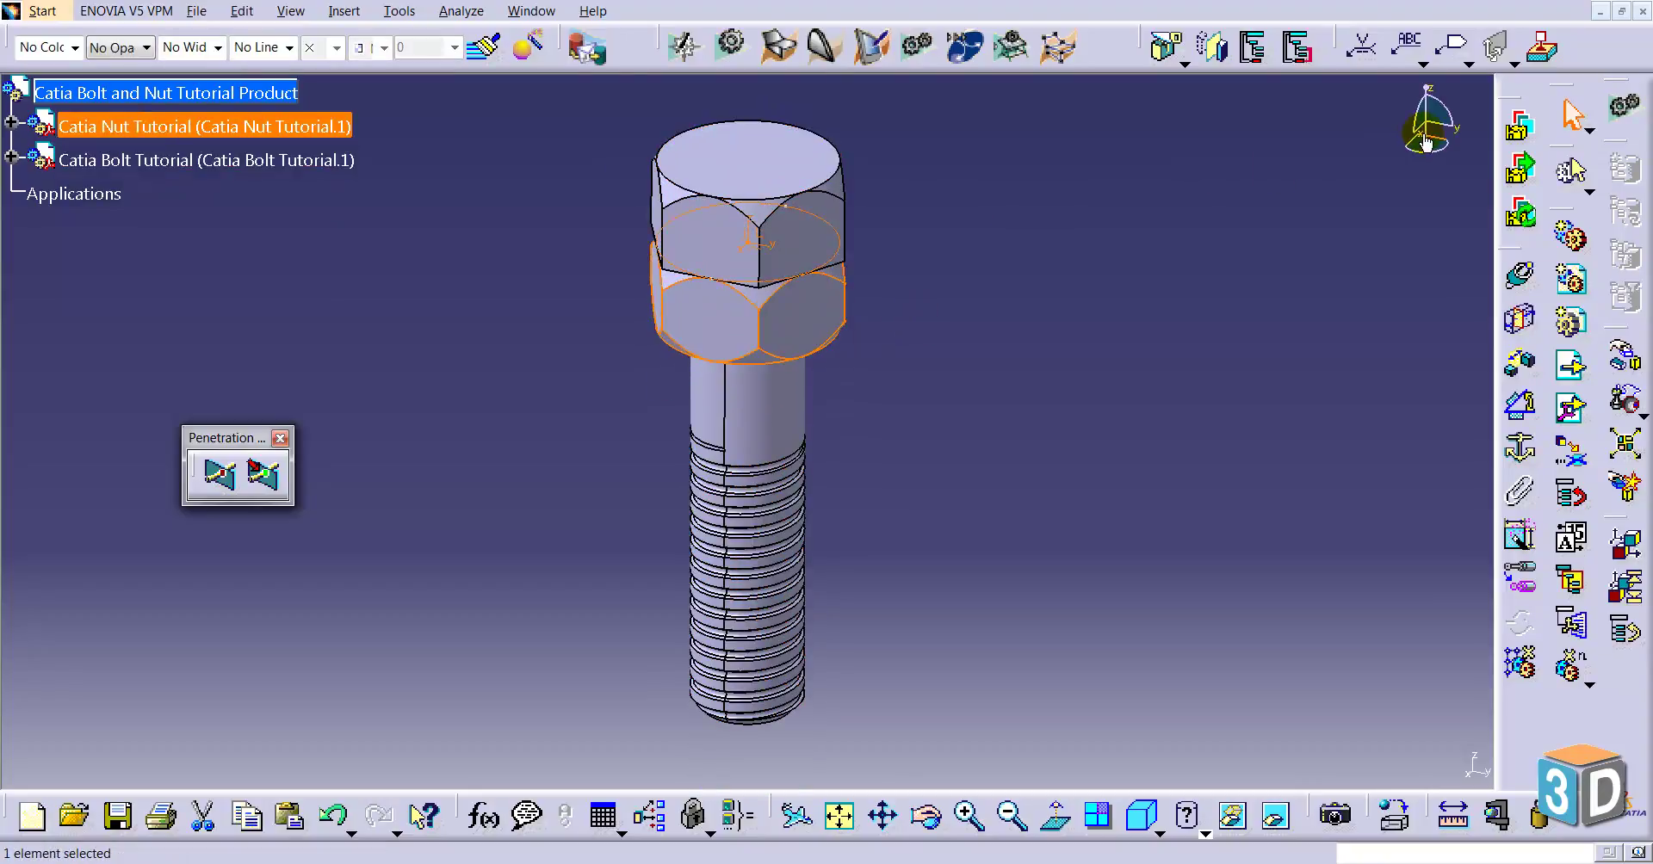
{"action": "left_click", "coordinate": [1625, 355]}
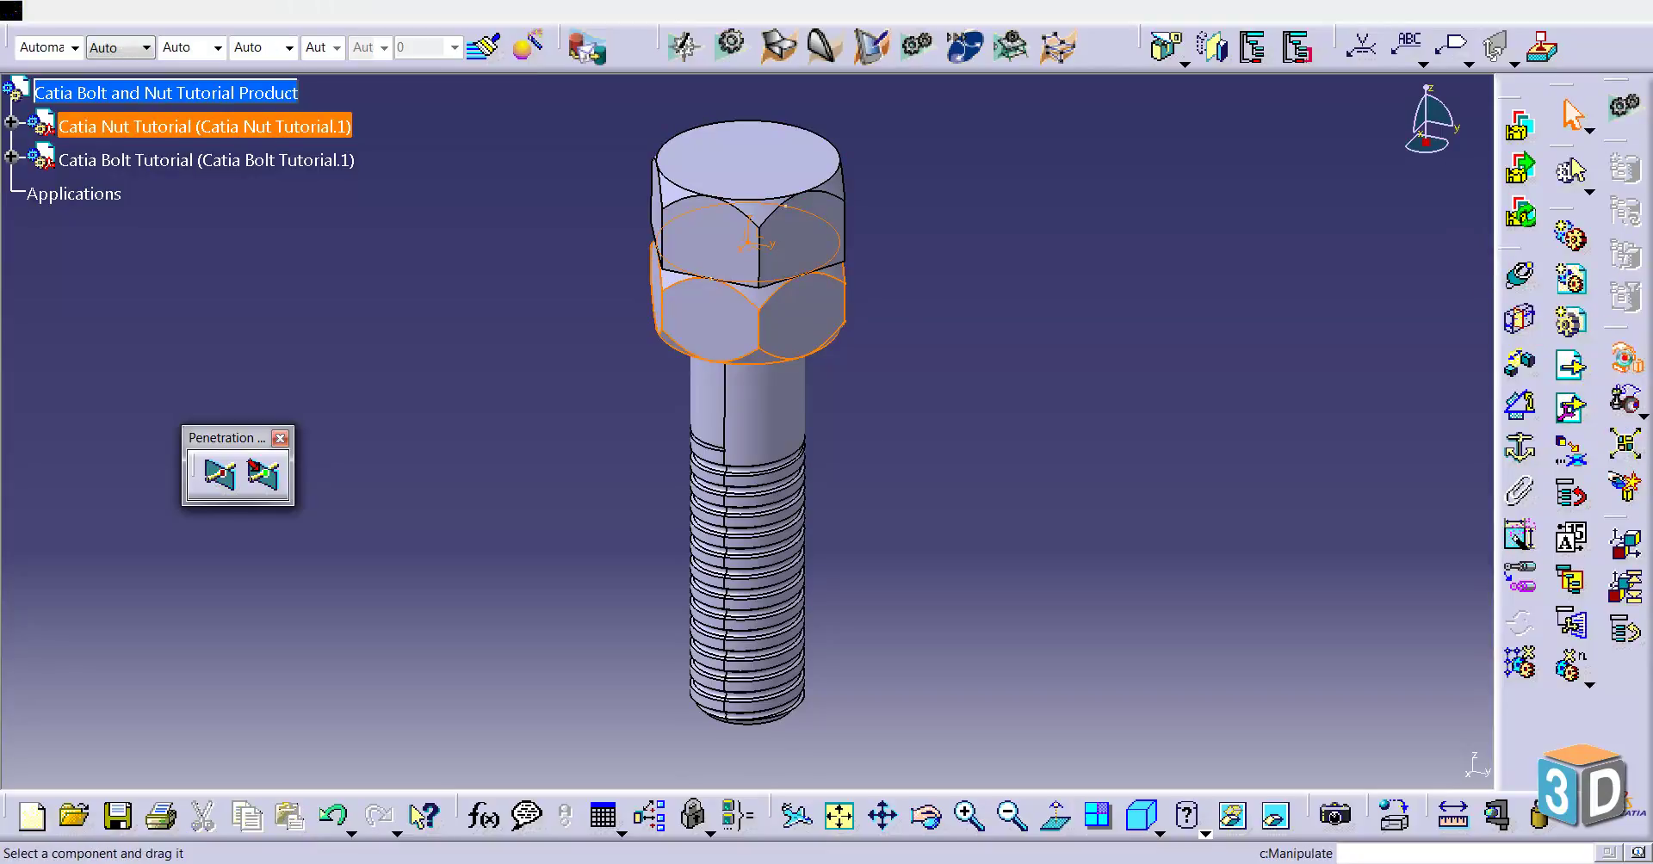
{"action": "left_click_drag", "start_coordinate": [779, 233], "coordinate": [815, 646]}
{"action": "left_click", "coordinate": [1341, 765]}
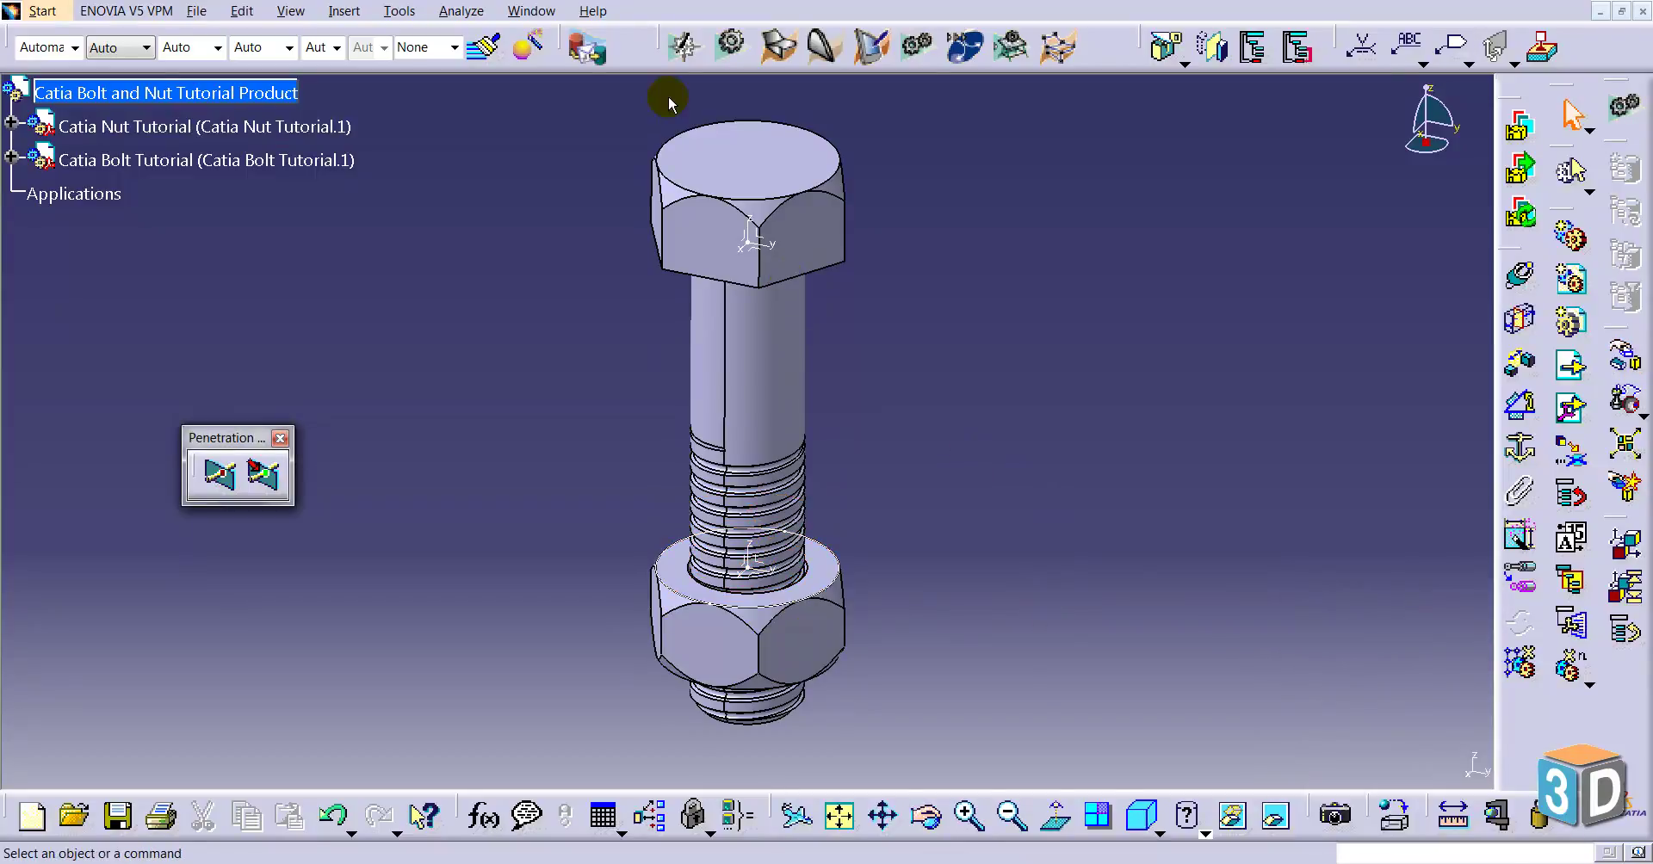
- In DMU Kinematics, create a new mechanism, Mechanism.1, and expand it in the tree
{"action": "left_click", "coordinate": [965, 46]}
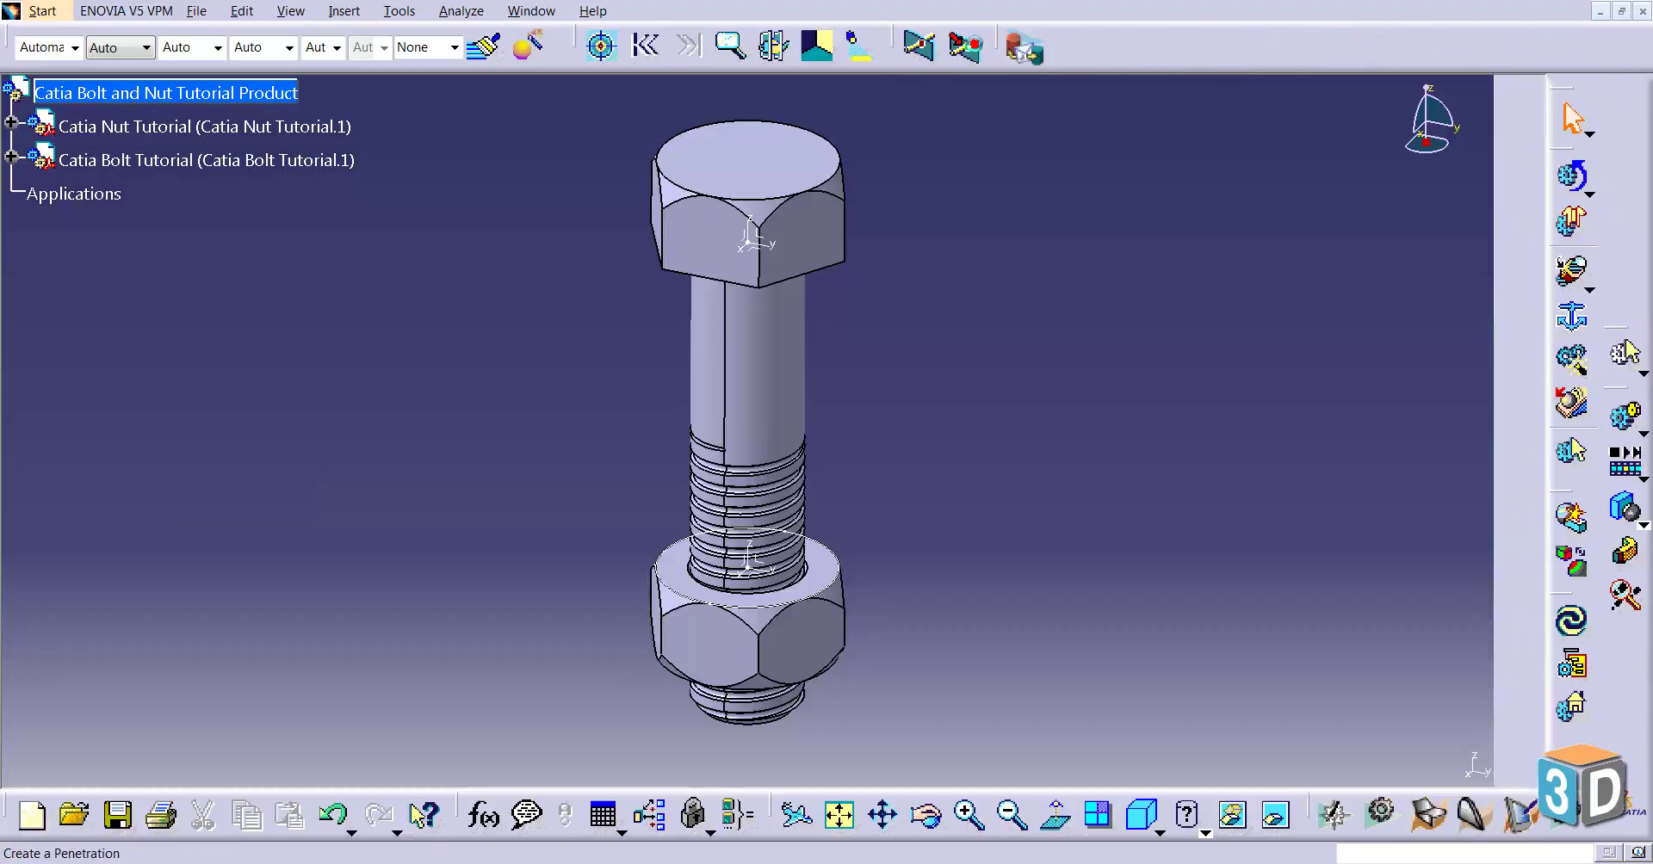
{"action": "left_click", "coordinate": [343, 10]}
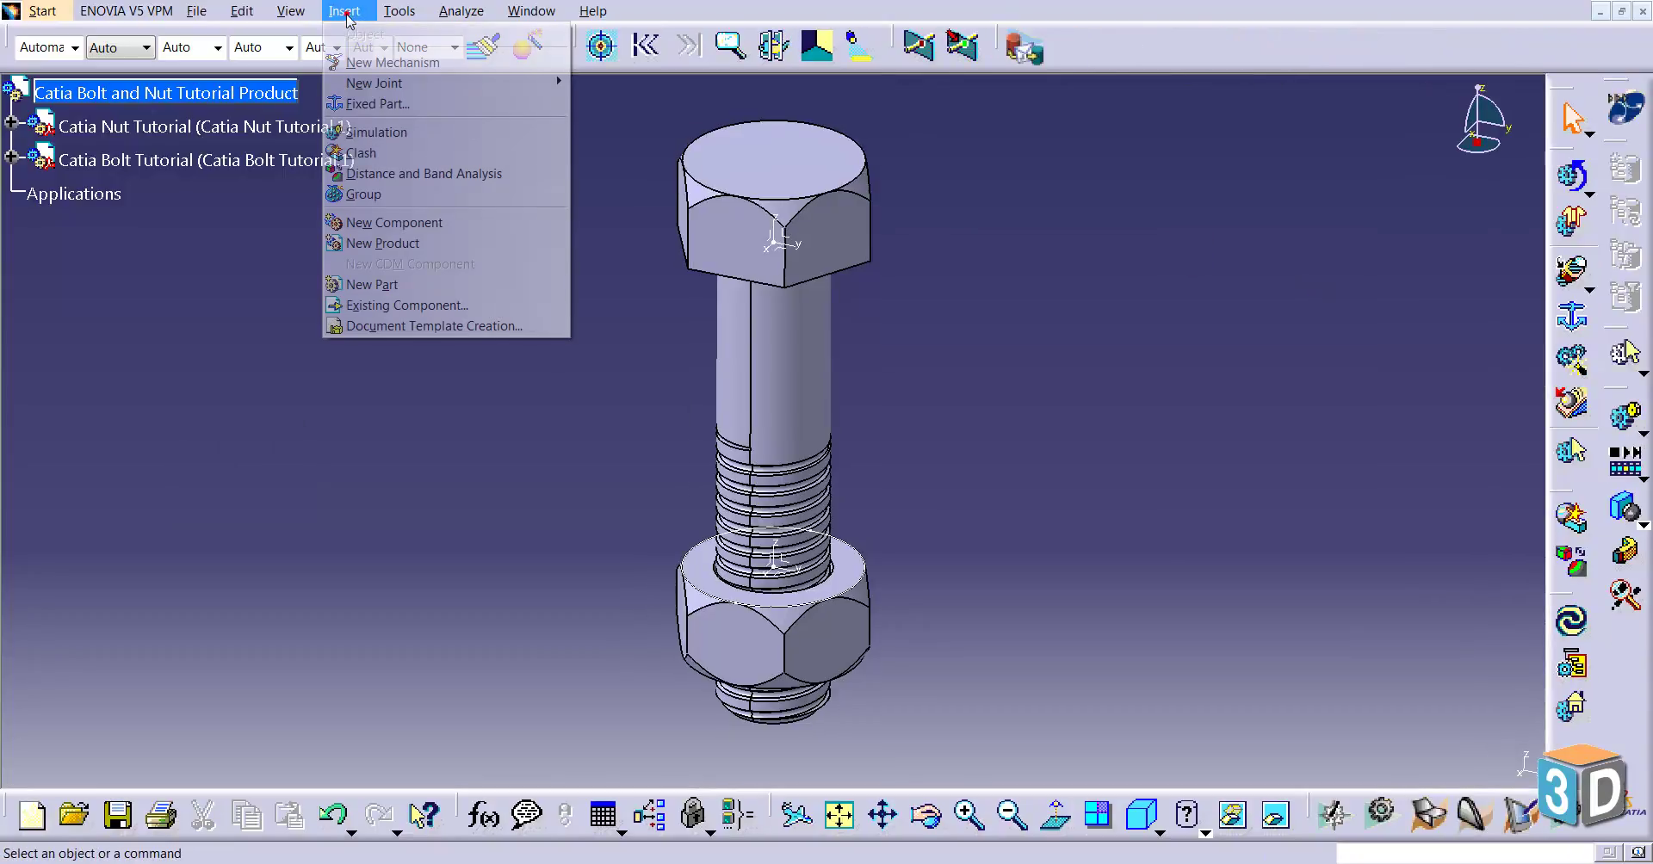
{"action": "left_click", "coordinate": [379, 59]}
{"action": "left_click", "coordinate": [137, 196]}
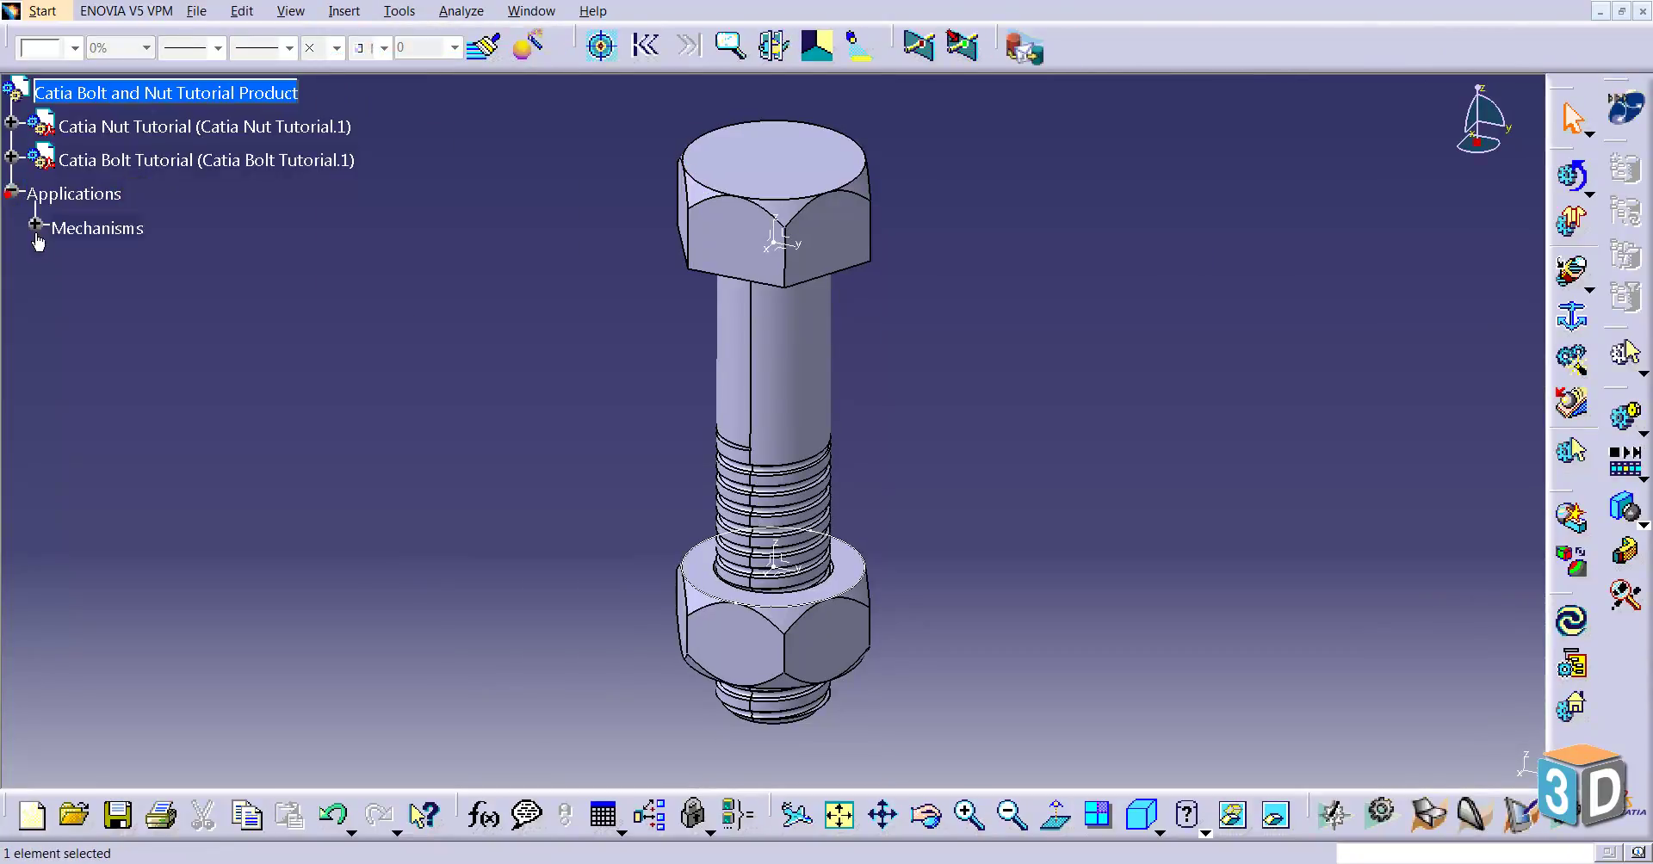
{"action": "left_click", "coordinate": [35, 224]}
{"action": "left_click", "coordinate": [59, 260]}
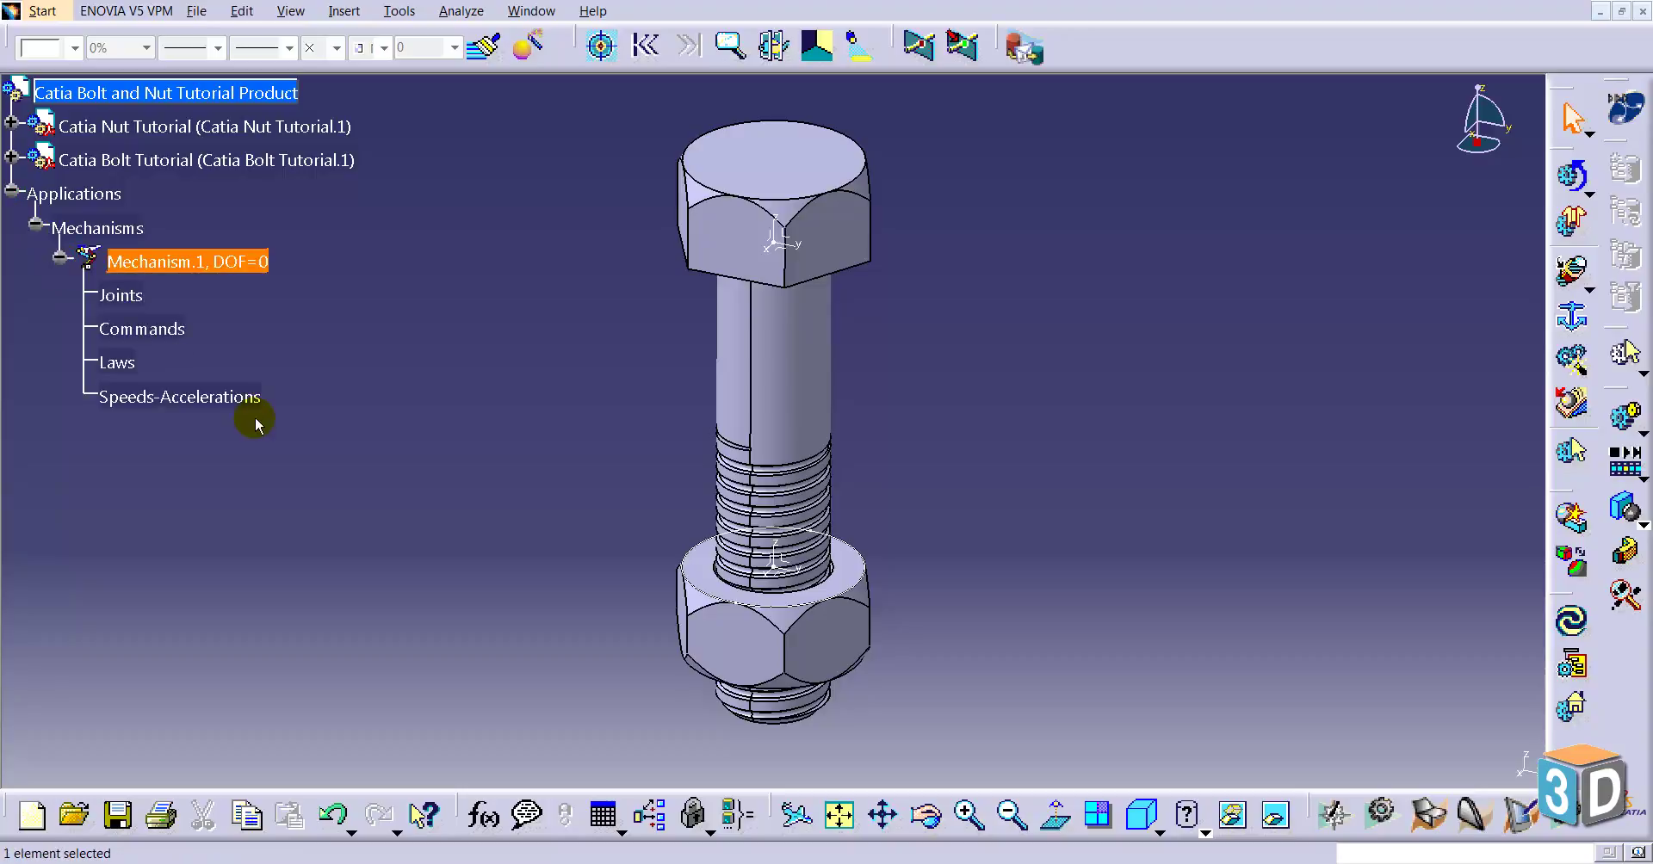
{"action": "left_click", "coordinate": [377, 502]}
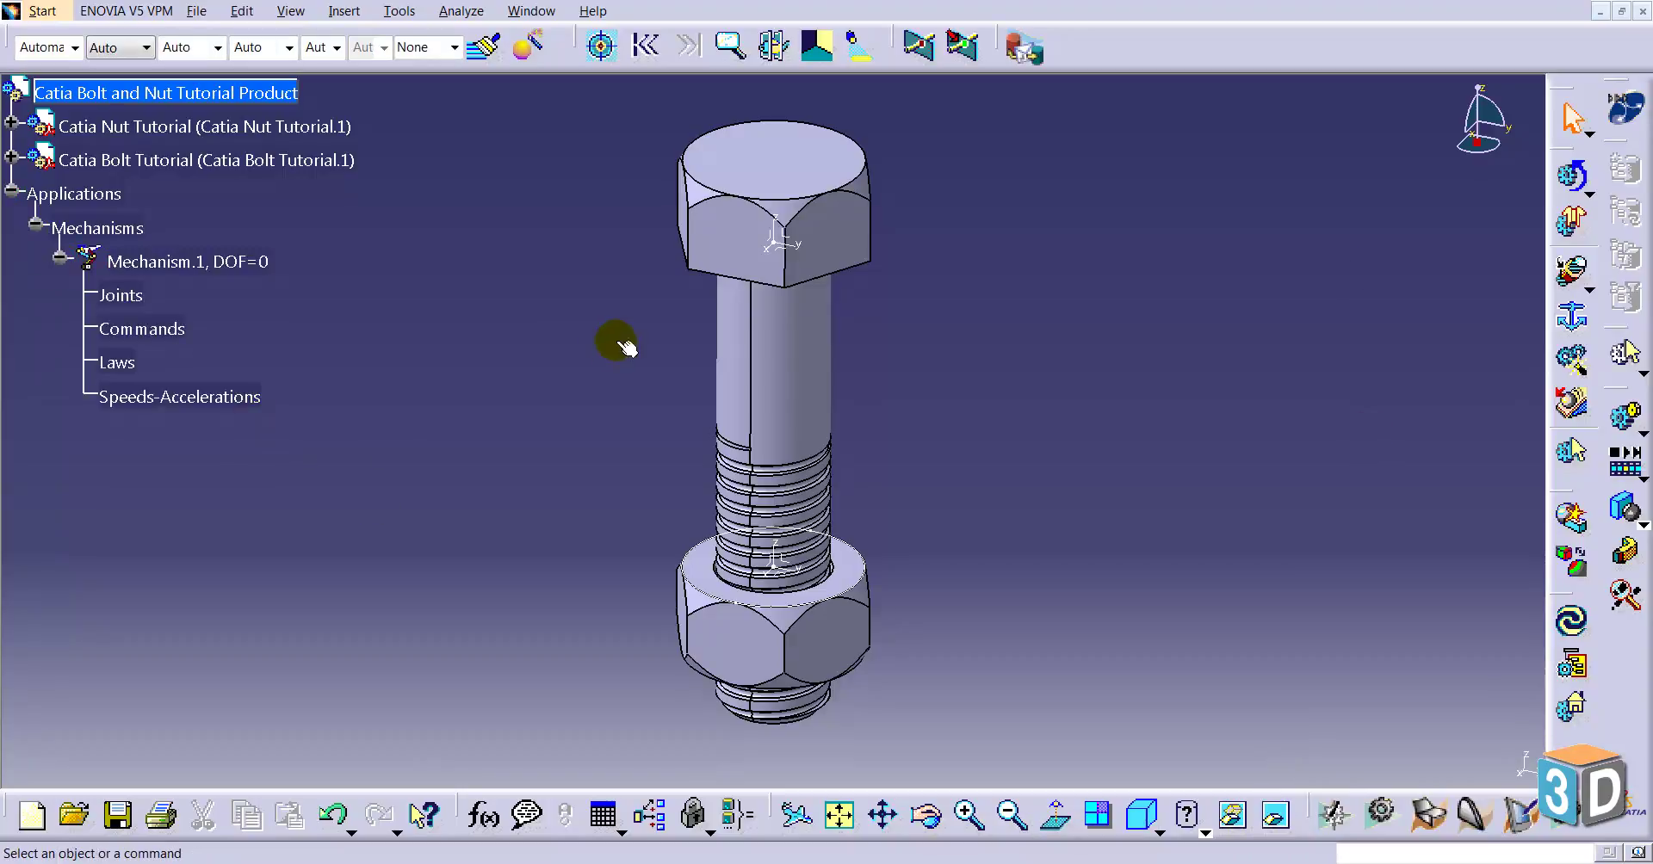
- Create a length-driven screw joint between the nut's axis and the bolt's axis
{"action": "left_click", "coordinate": [1568, 272]}
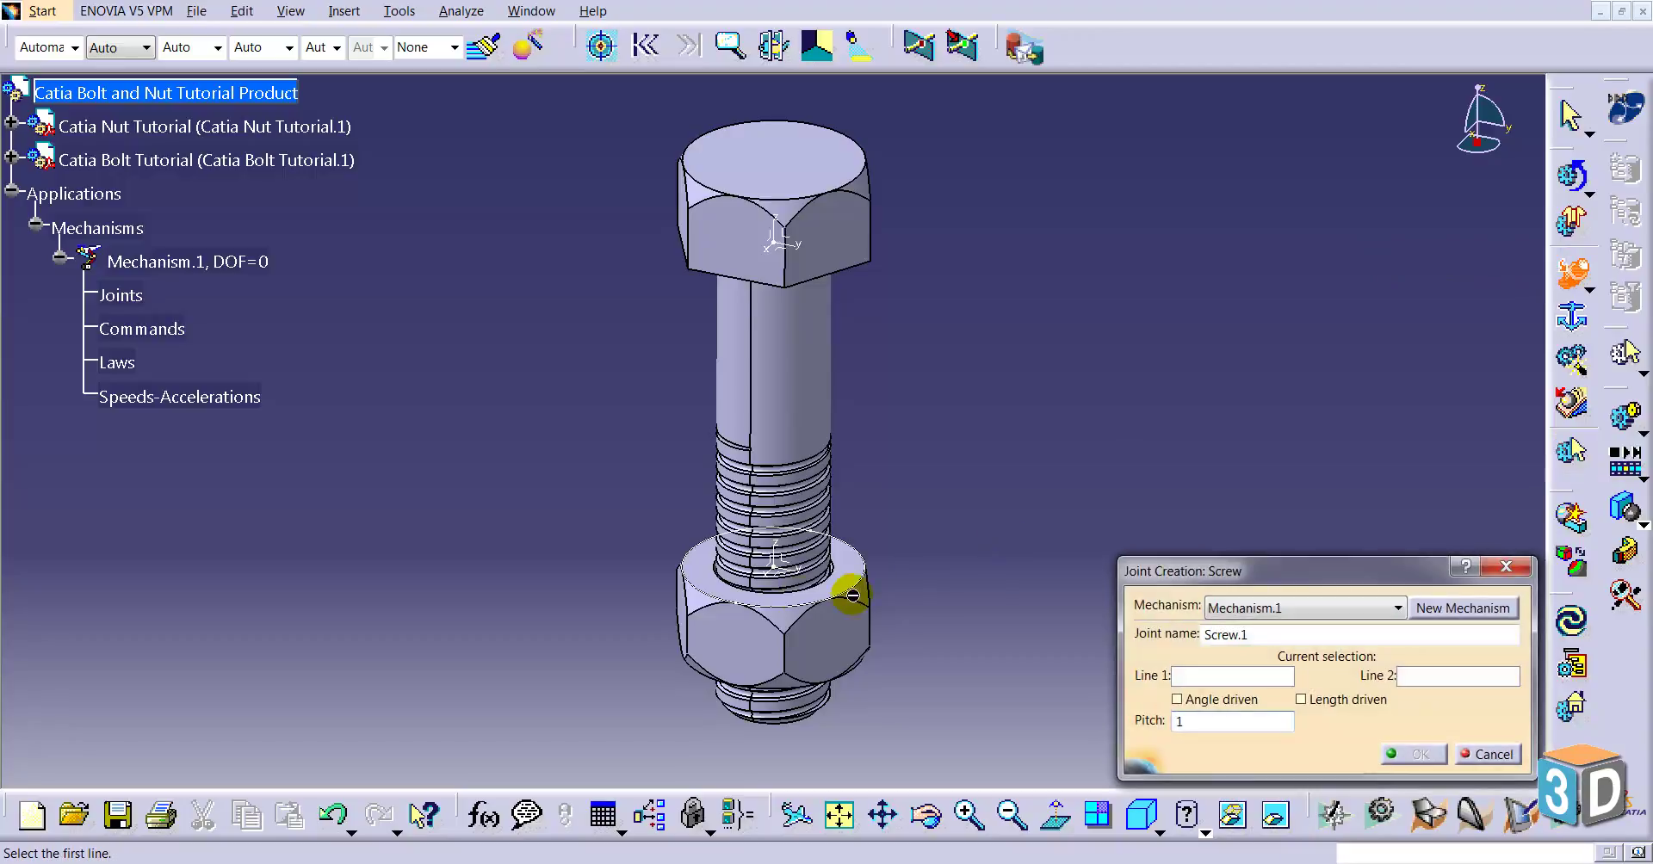
{"action": "left_click", "coordinate": [781, 558]}
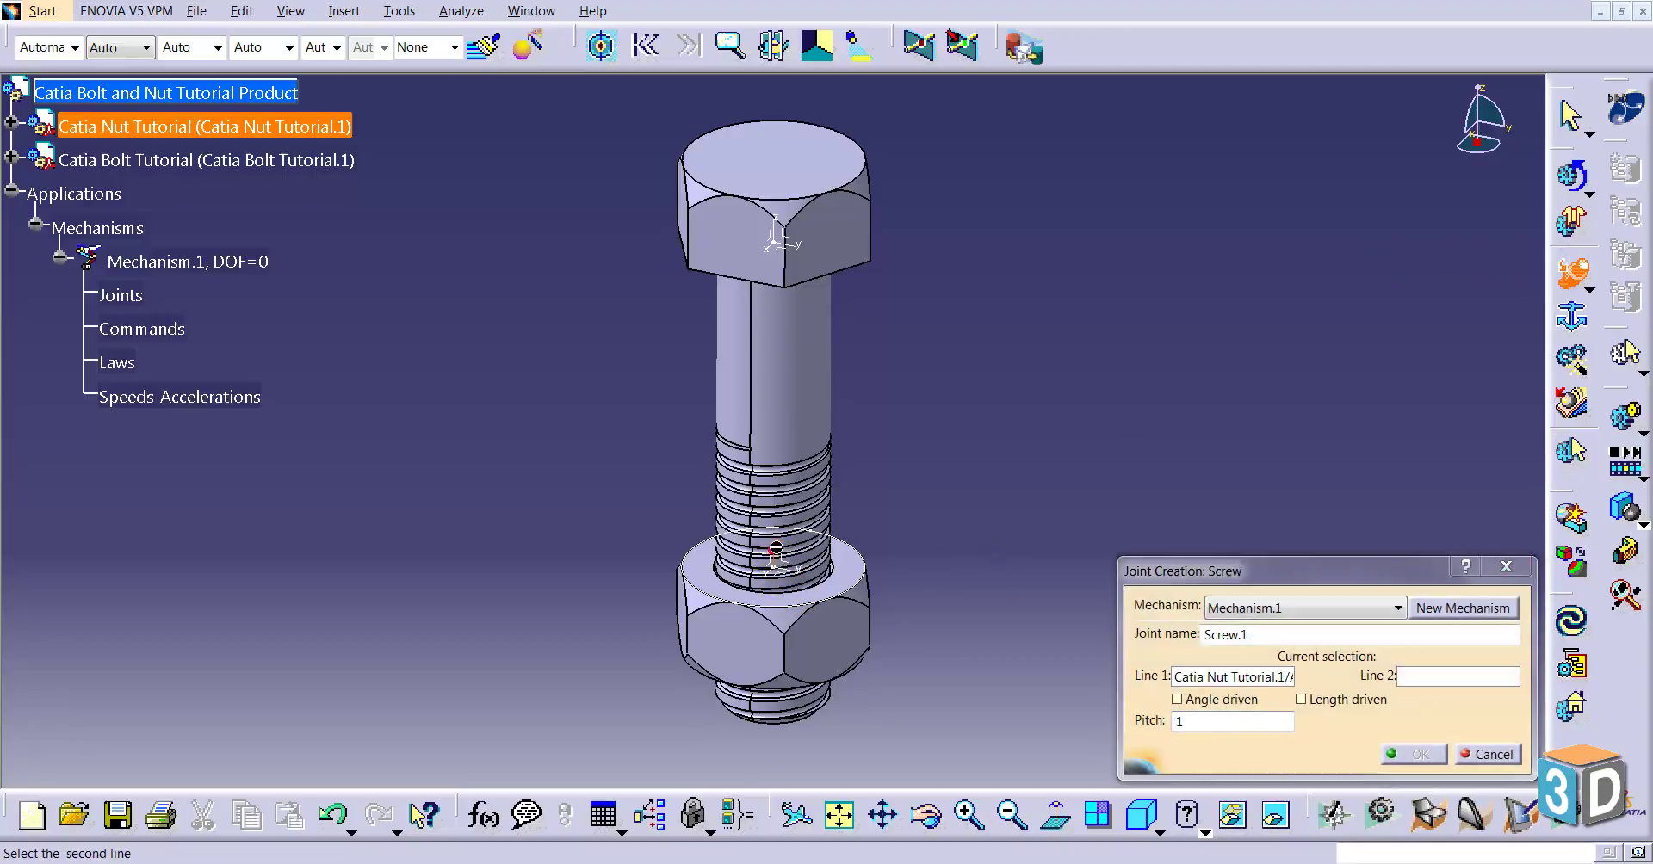
{"action": "left_click", "coordinate": [775, 228]}
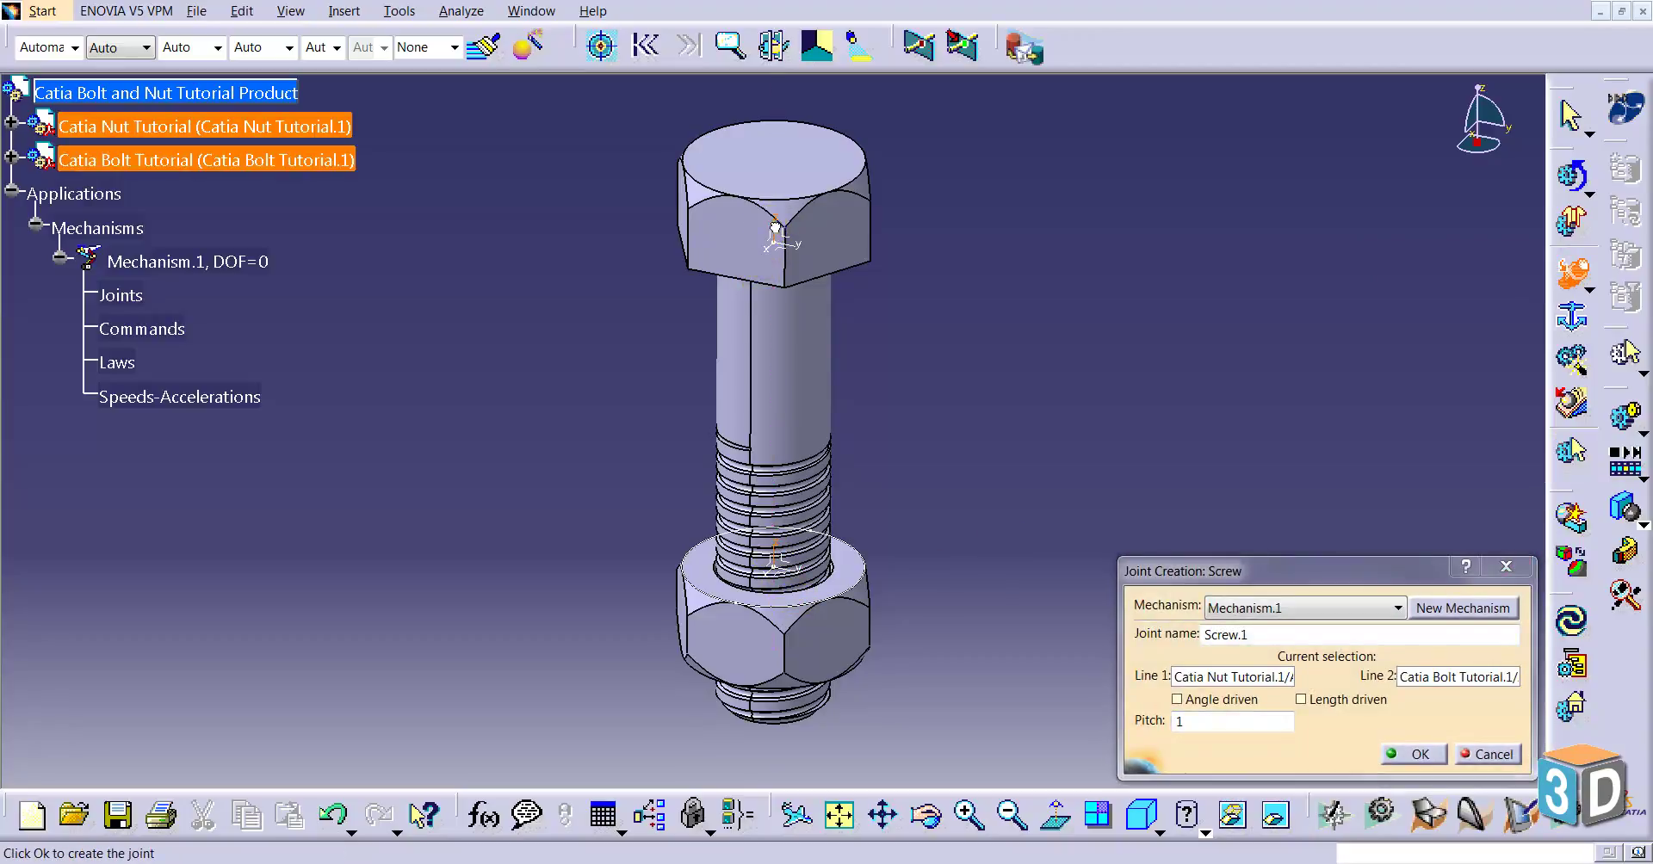
{"action": "left_click", "coordinate": [1326, 701]}
{"action": "key", "text": "Return"}
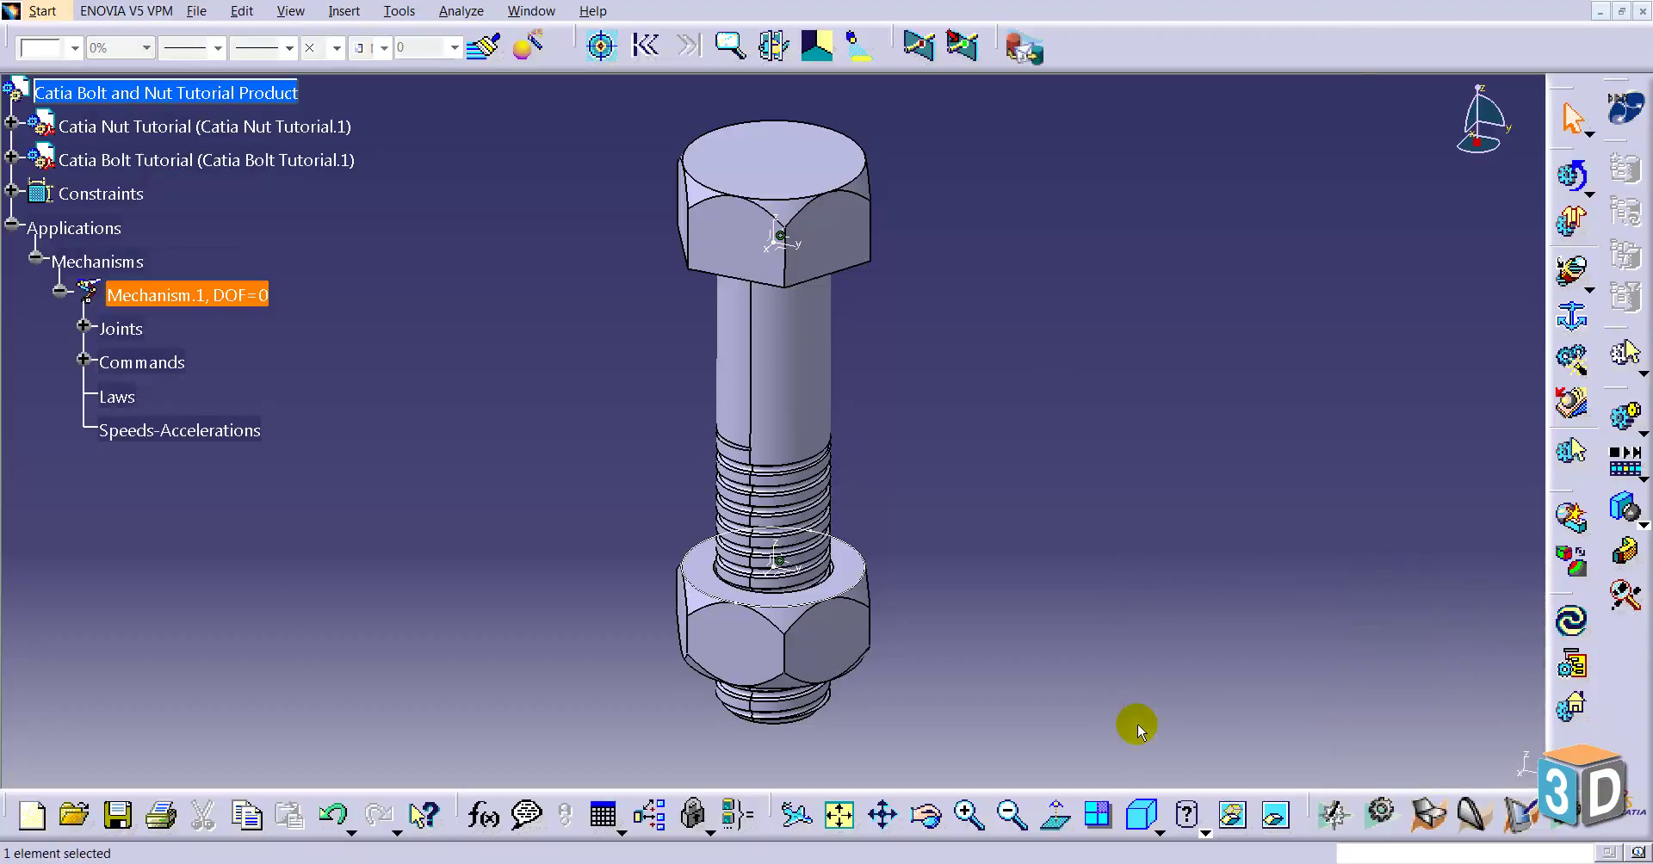
{"action": "left_click", "coordinate": [1166, 575]}
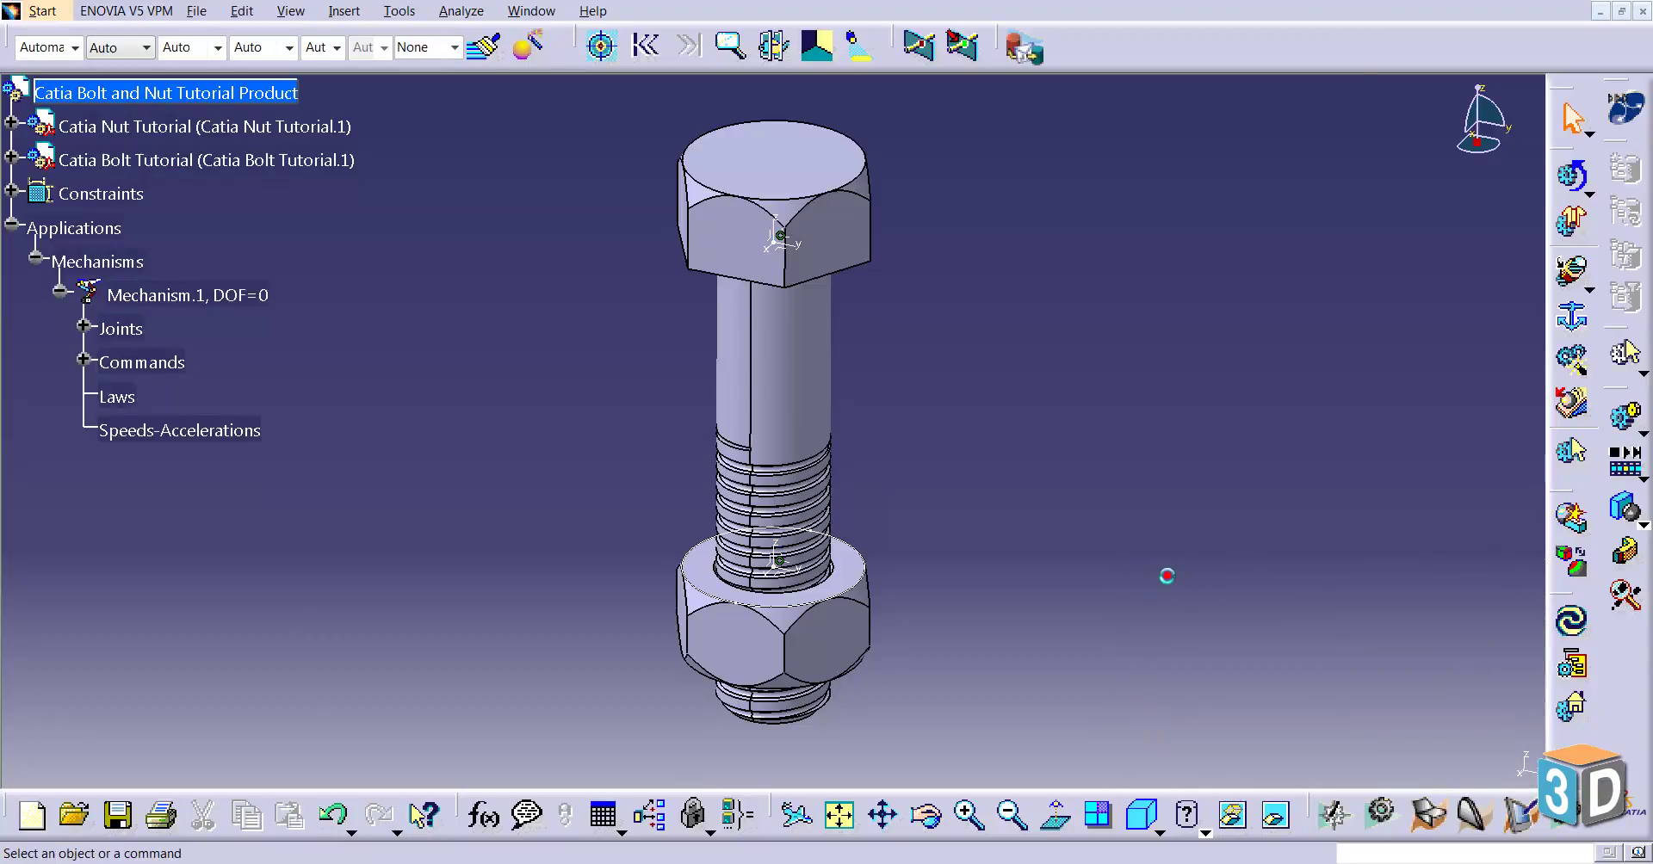
- Fix the bolt as Mechanism.1's fixed part after the missing-fixed-part warning
{"action": "left_click", "coordinate": [83, 327]}
{"action": "left_click", "coordinate": [1572, 177]}
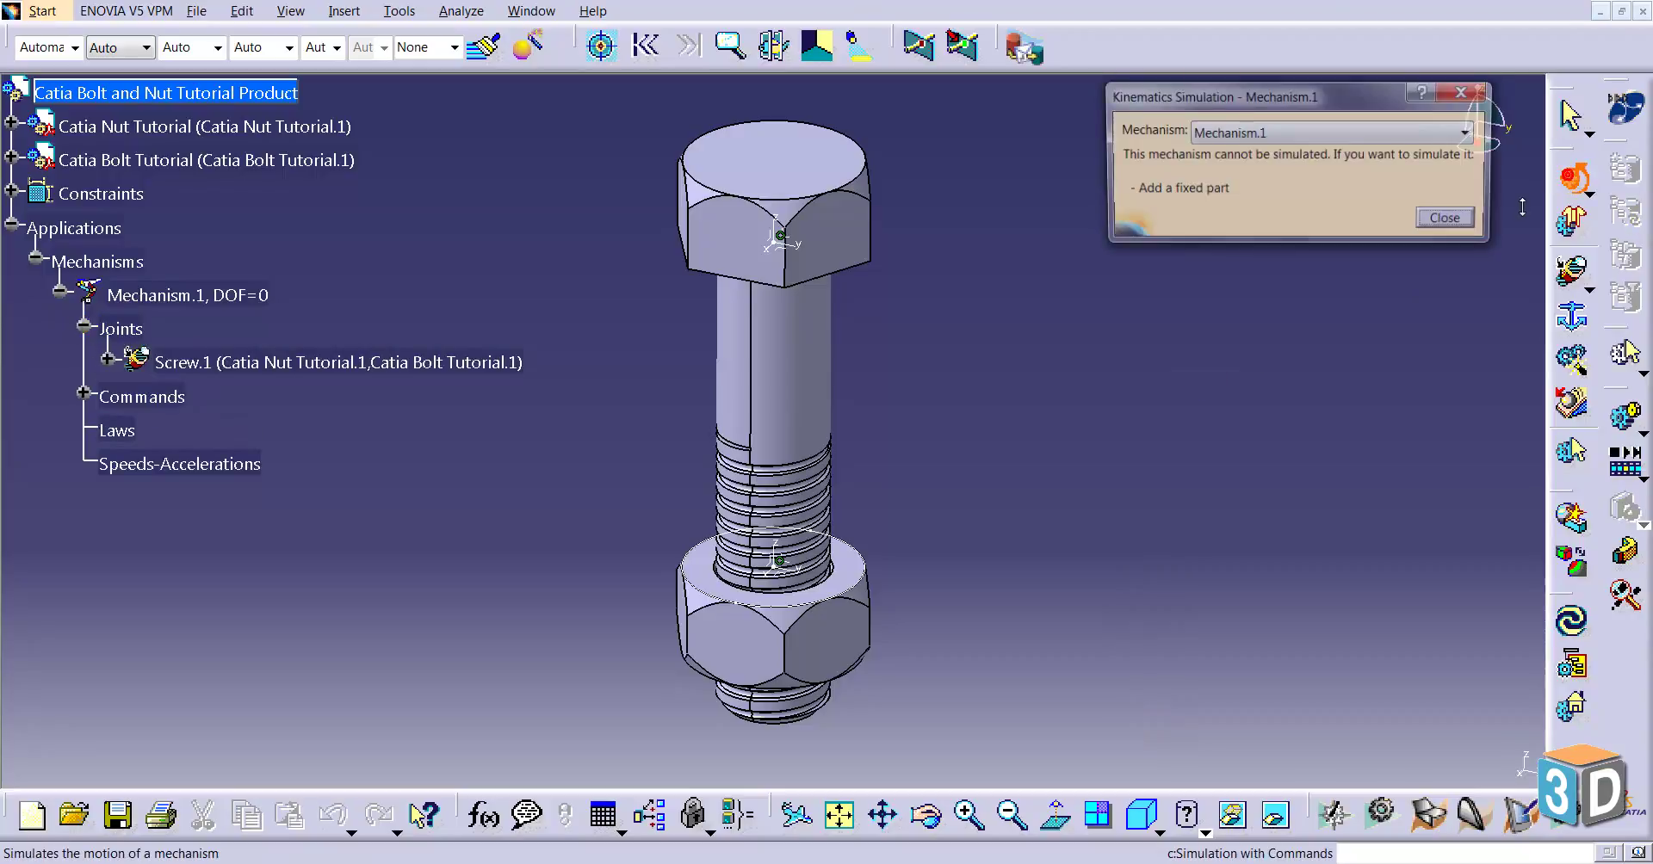
{"action": "left_click", "coordinate": [1433, 222]}
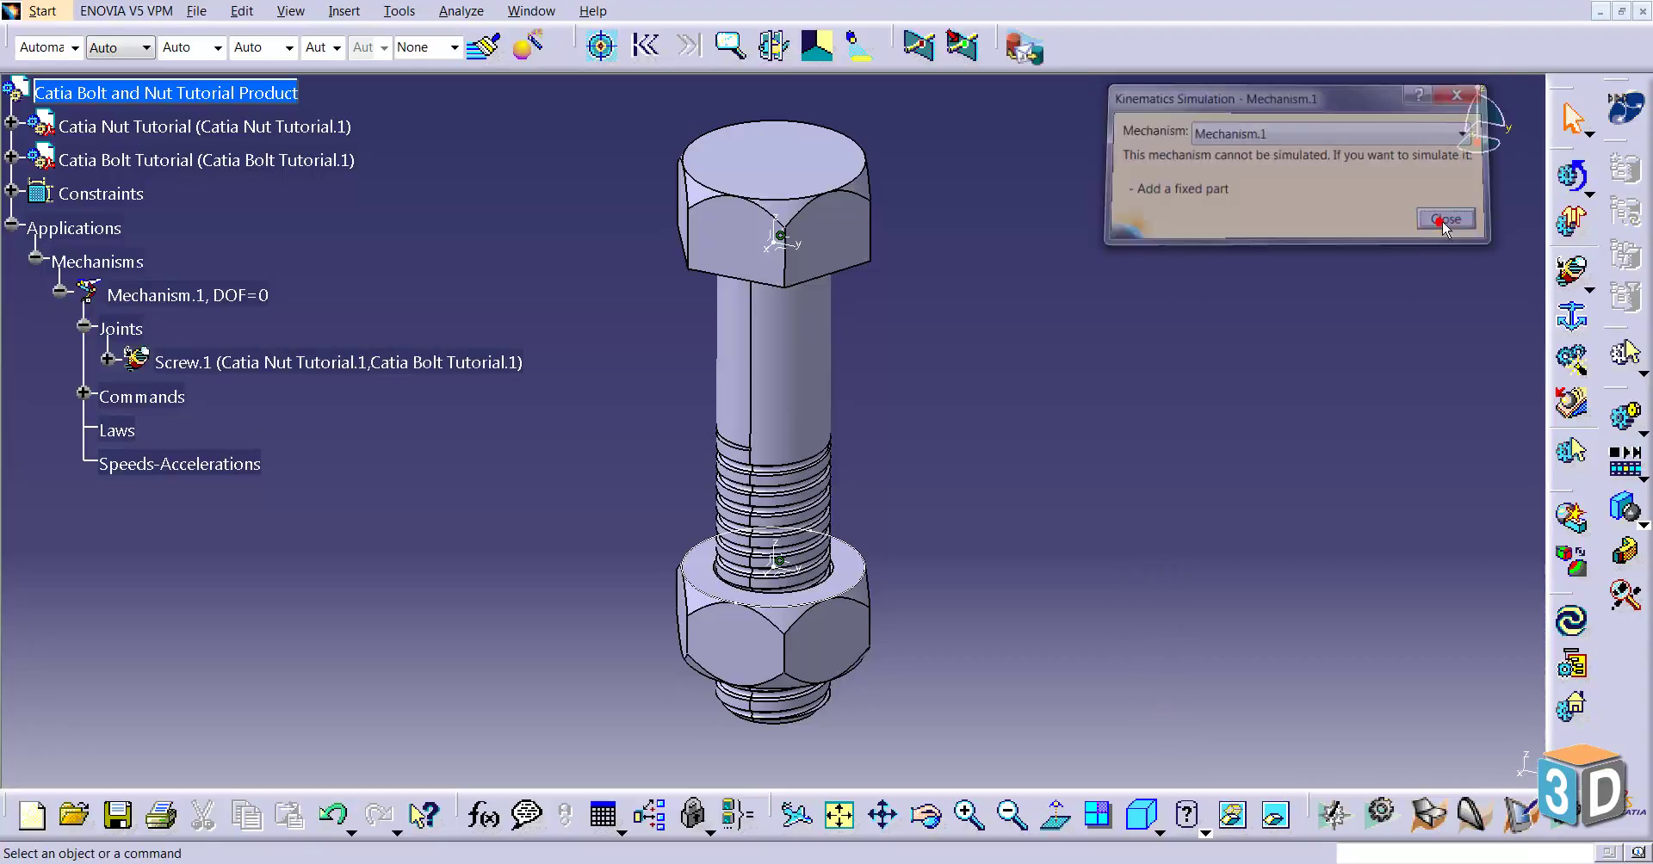
{"action": "left_click", "coordinate": [782, 308]}
{"action": "left_click", "coordinate": [909, 479]}
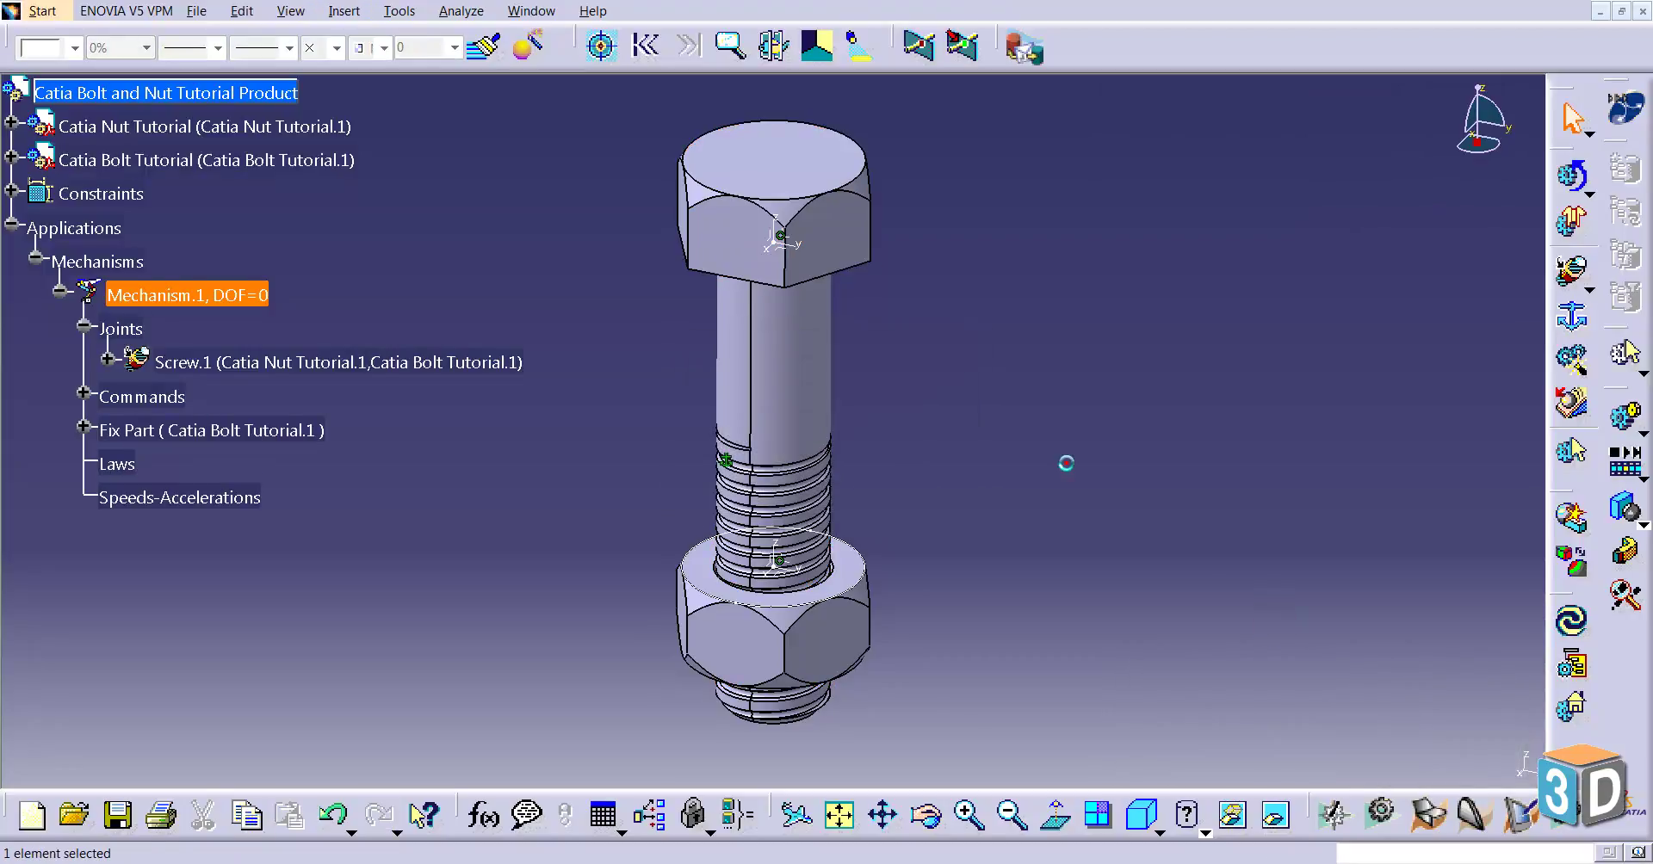
- Limit the screw command to -13,5286 and 12, then slide the nut along the thread
{"action": "left_click", "coordinate": [1572, 177]}
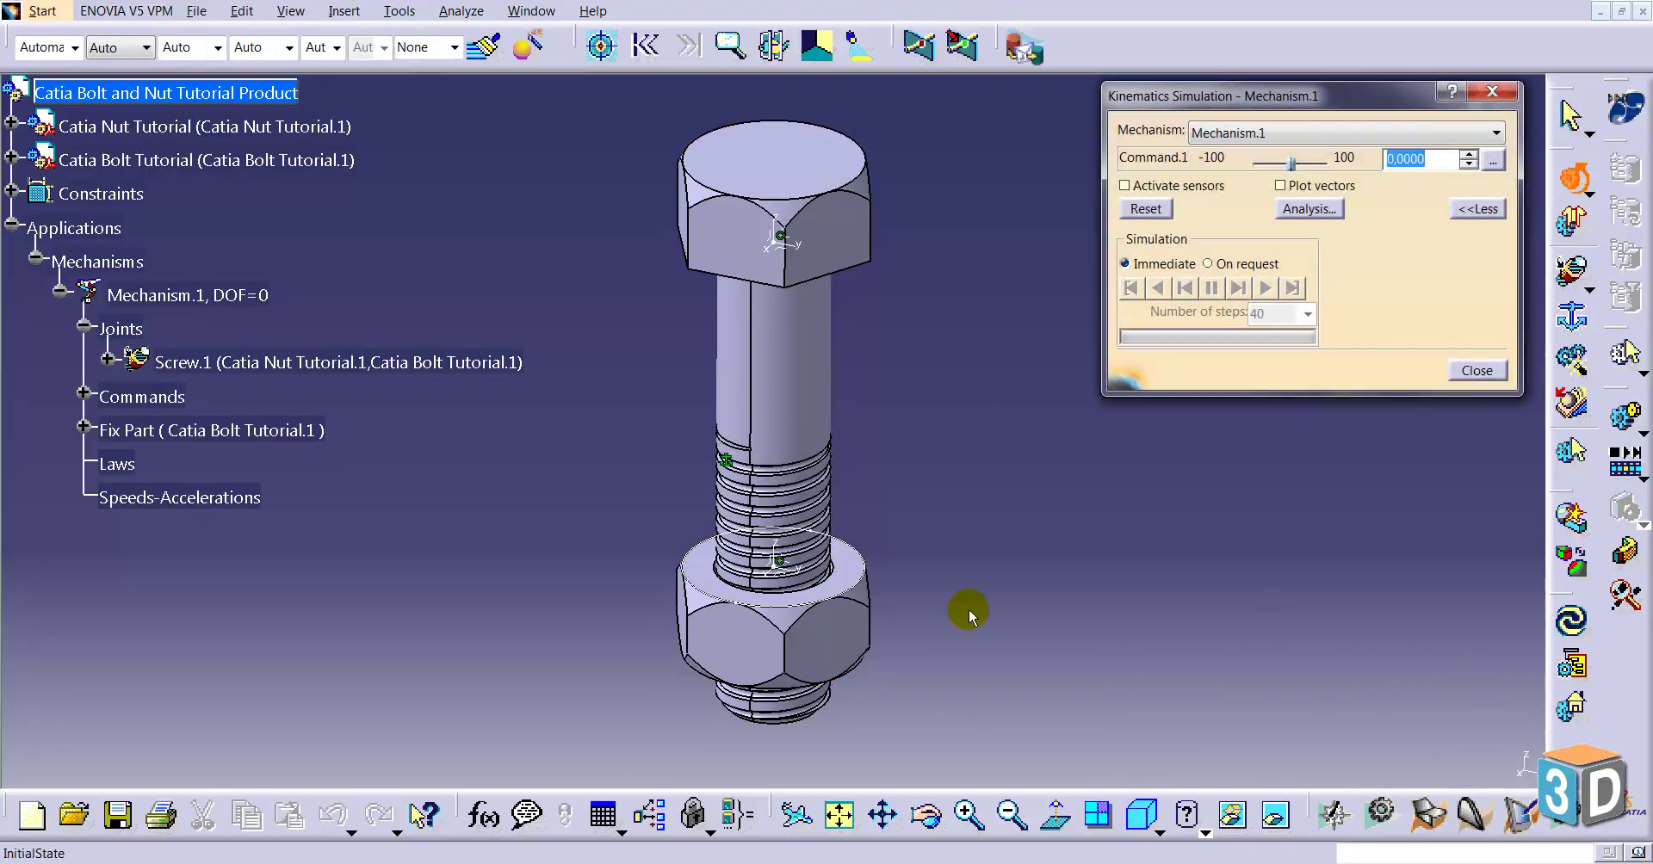
{"action": "mouse_move", "coordinate": [814, 633]}
{"action": "left_mouse_down"}
{"action": "mouse_move", "coordinate": [812, 539]}
{"action": "mouse_move", "coordinate": [819, 726]}
{"action": "mouse_move", "coordinate": [854, 361]}
{"action": "mouse_move", "coordinate": [826, 395]}
{"action": "mouse_move", "coordinate": [826, 485]}
{"action": "left_mouse_up"}
{"action": "left_click", "coordinate": [1482, 162]}
{"action": "type", "text": "-13"}
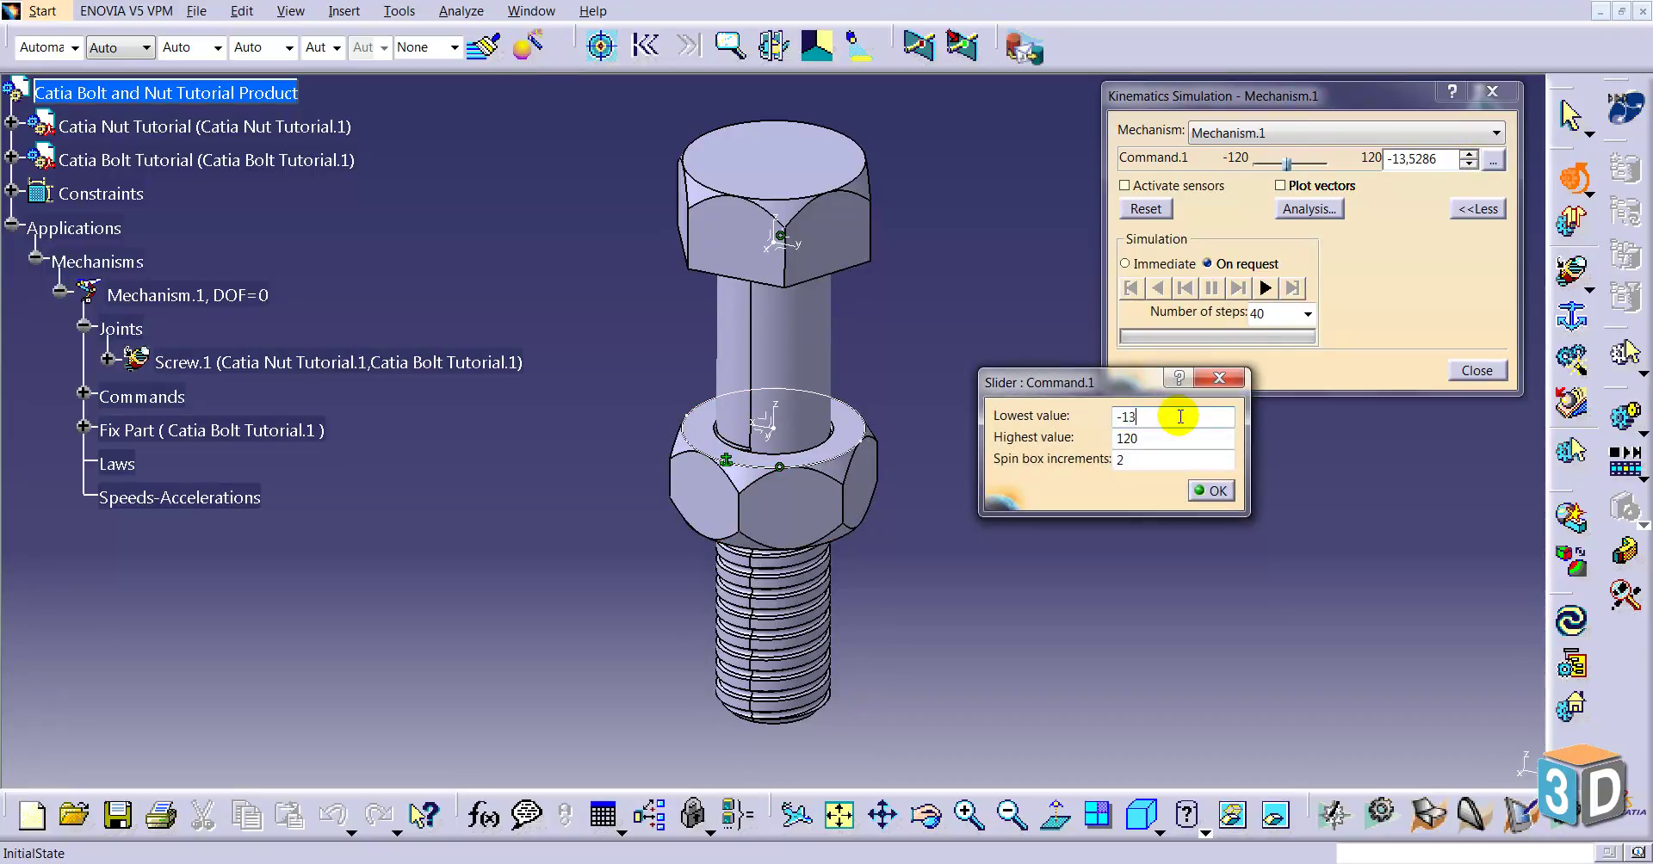
{"action": "left_click", "coordinate": [1203, 503]}
{"action": "left_click_drag", "start_coordinate": [871, 456], "coordinate": [866, 724]}
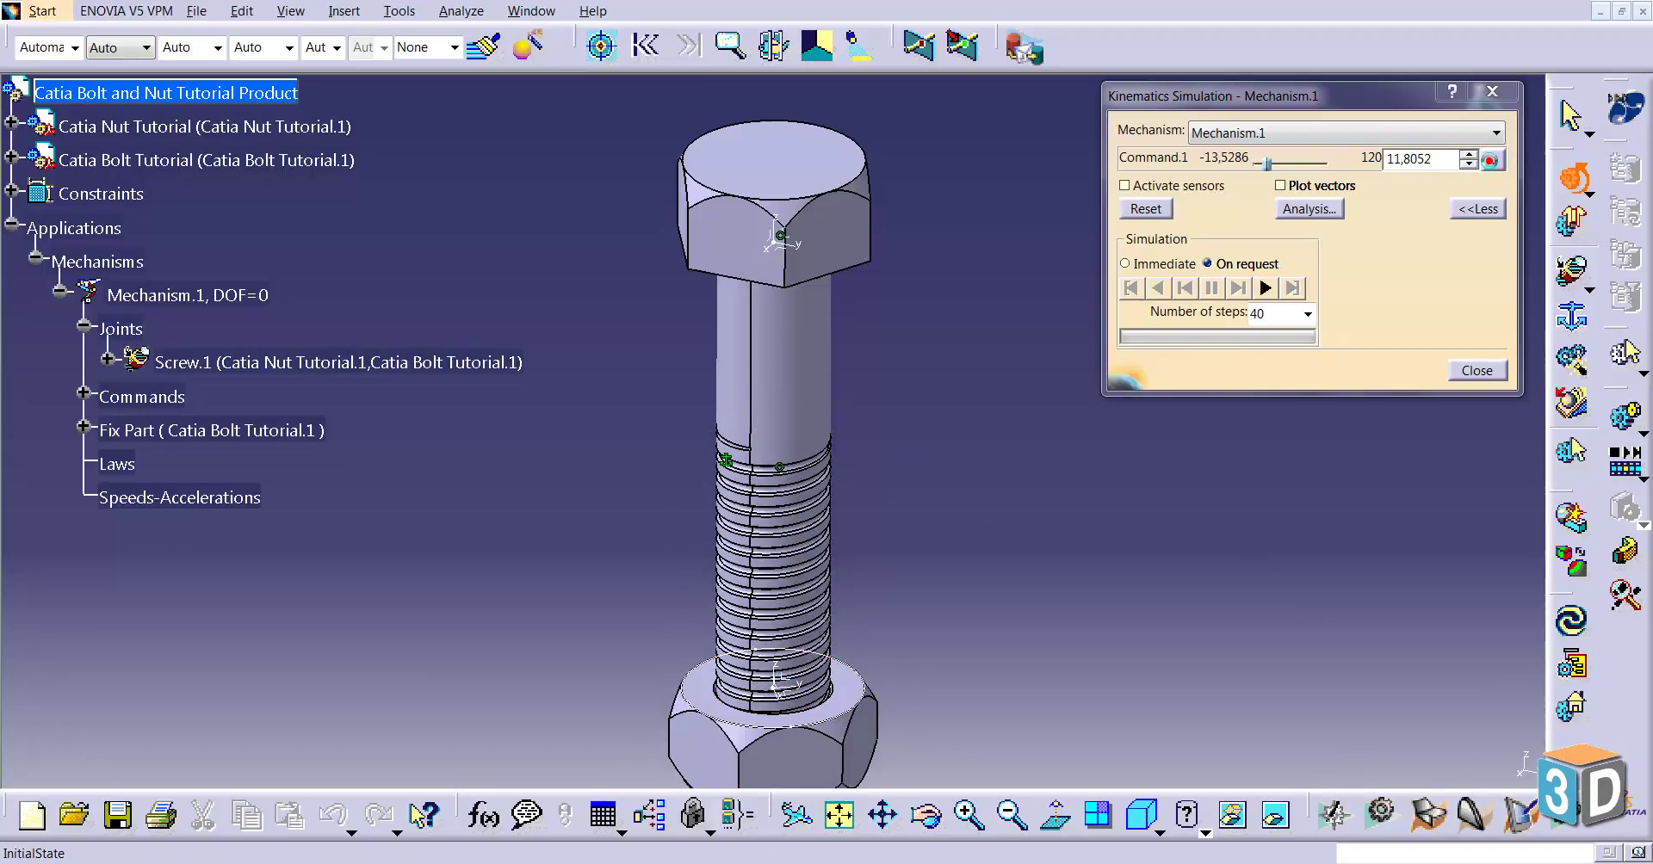
{"action": "left_click", "coordinate": [1491, 160]}
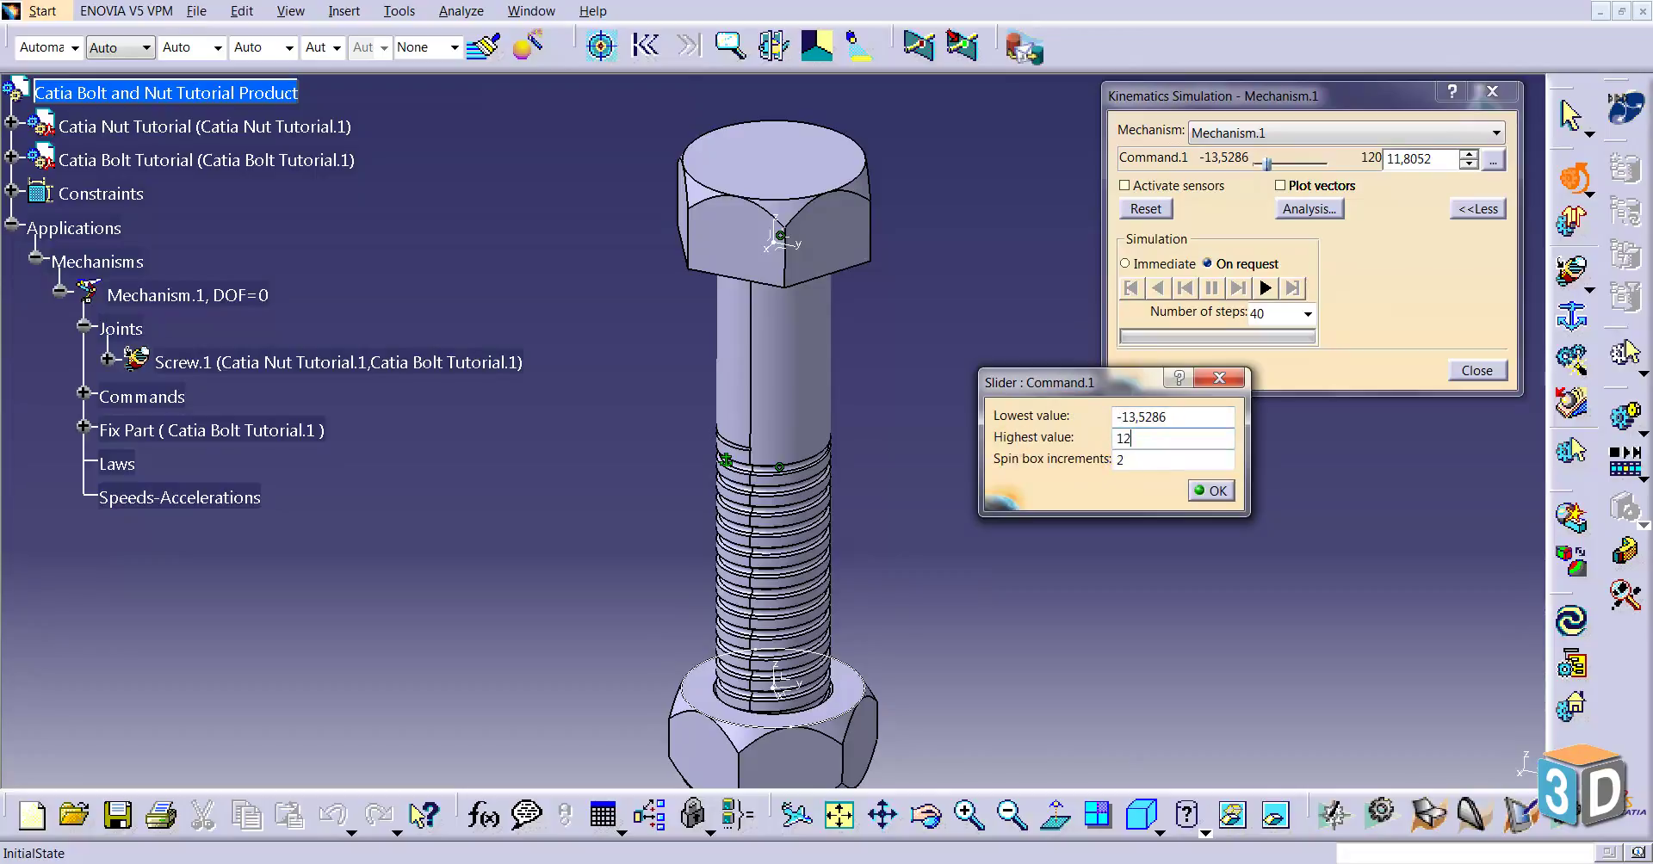
{"action": "key", "text": "Return"}
{"action": "left_click_drag", "start_coordinate": [895, 714], "coordinate": [807, 673]}
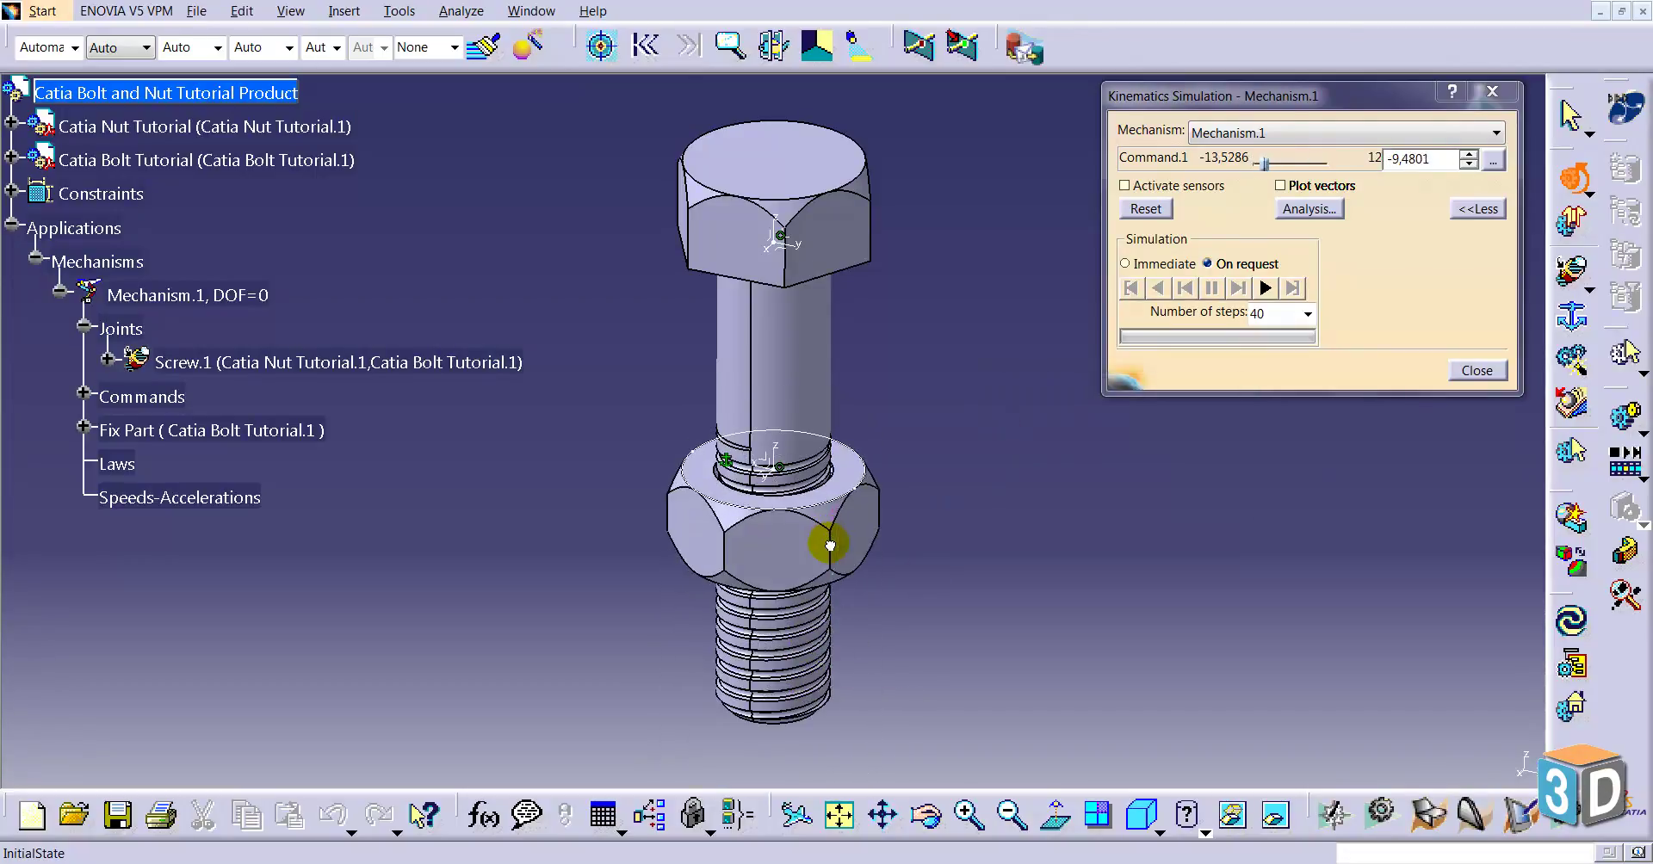
{"action": "left_click_drag", "start_coordinate": [807, 673], "coordinate": [811, 434]}
{"action": "left_click", "coordinate": [995, 677]}
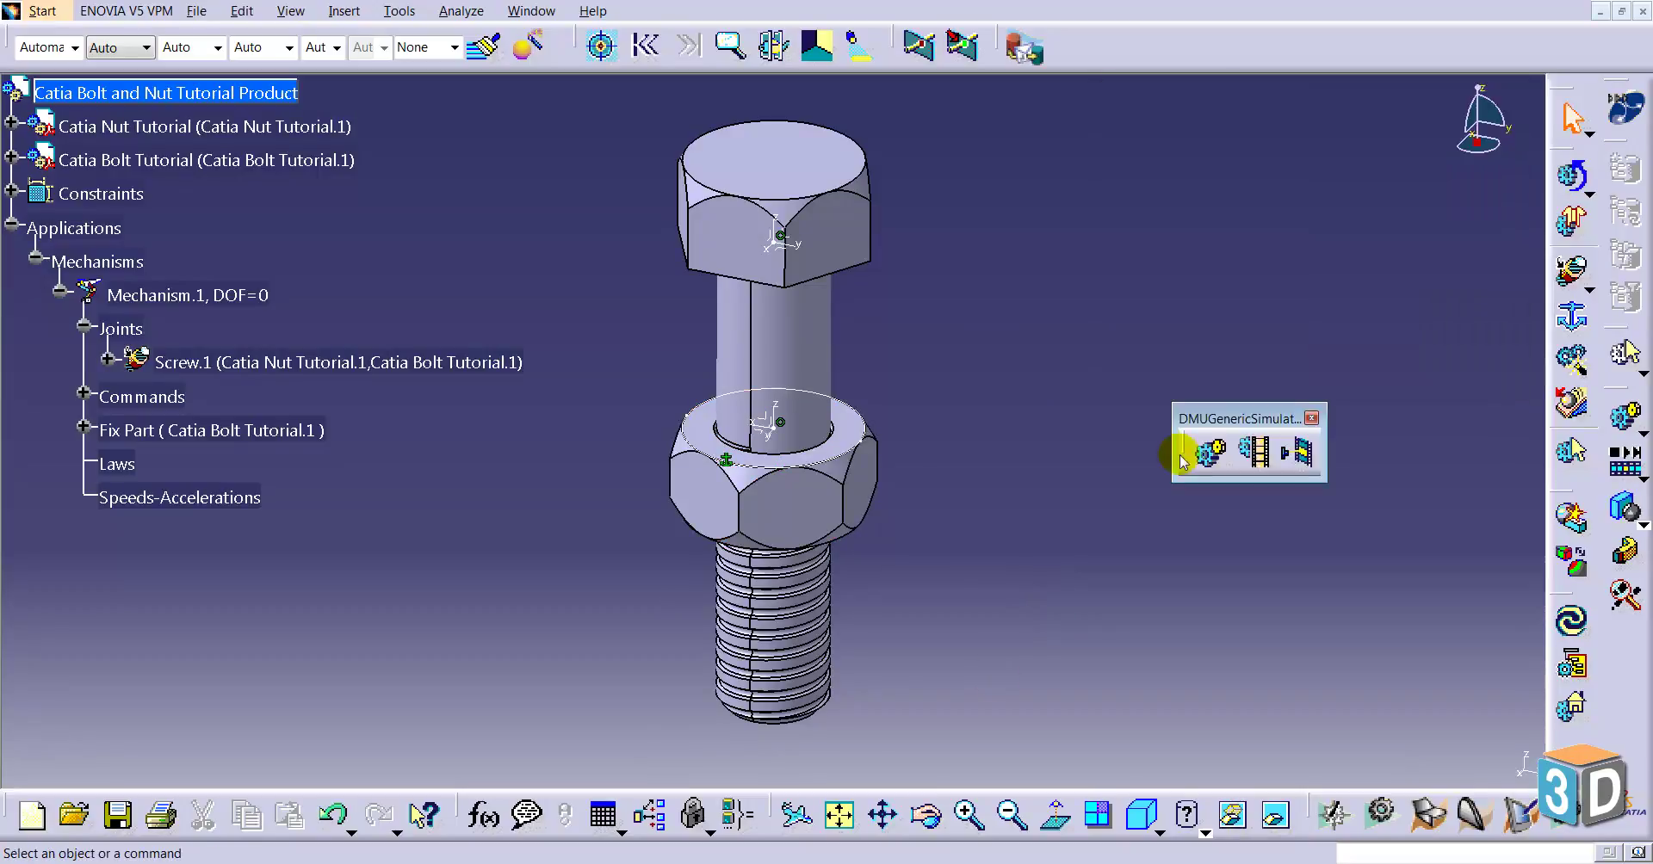
- Create Simulation.1 with Mechanism.1 selected as its simulation object
{"action": "left_click", "coordinate": [1221, 448]}
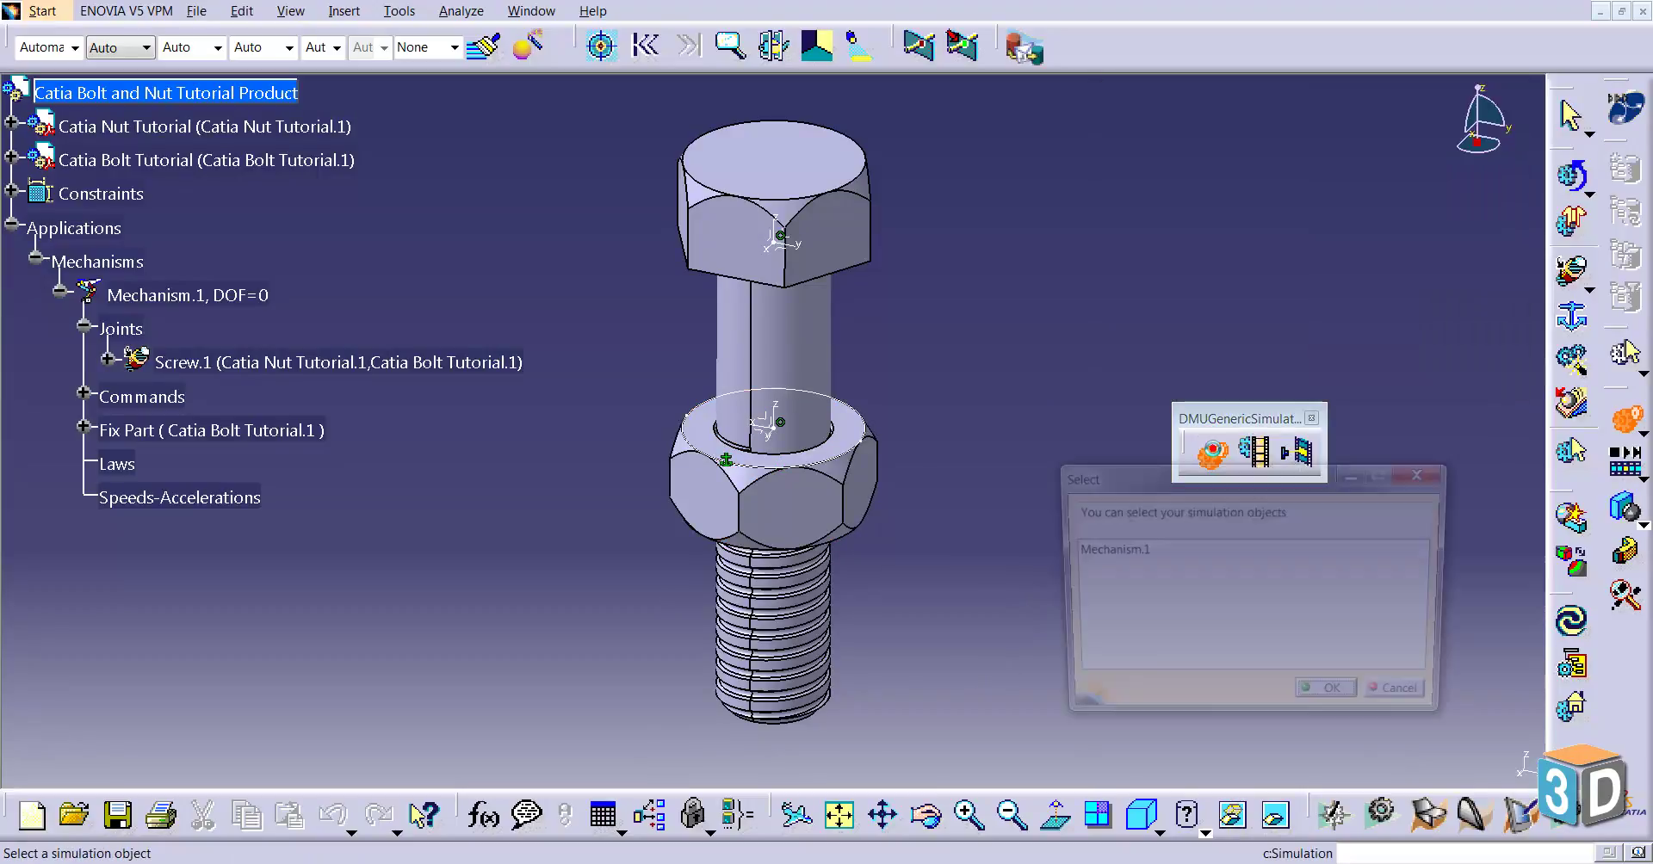
{"action": "left_click", "coordinate": [1106, 549]}
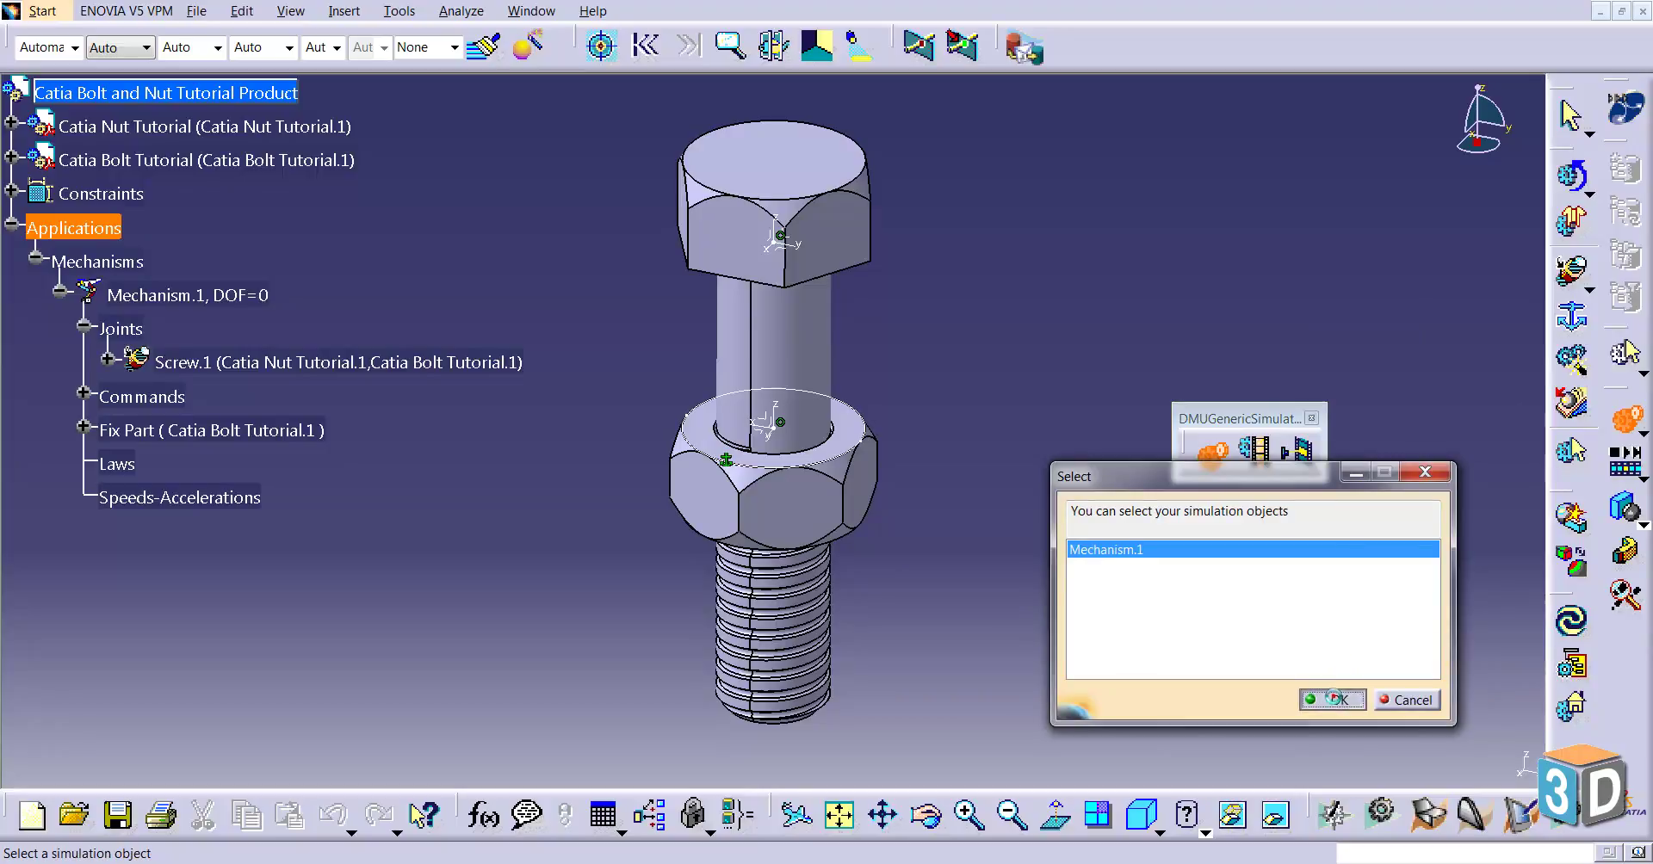
{"action": "left_click", "coordinate": [1333, 698]}
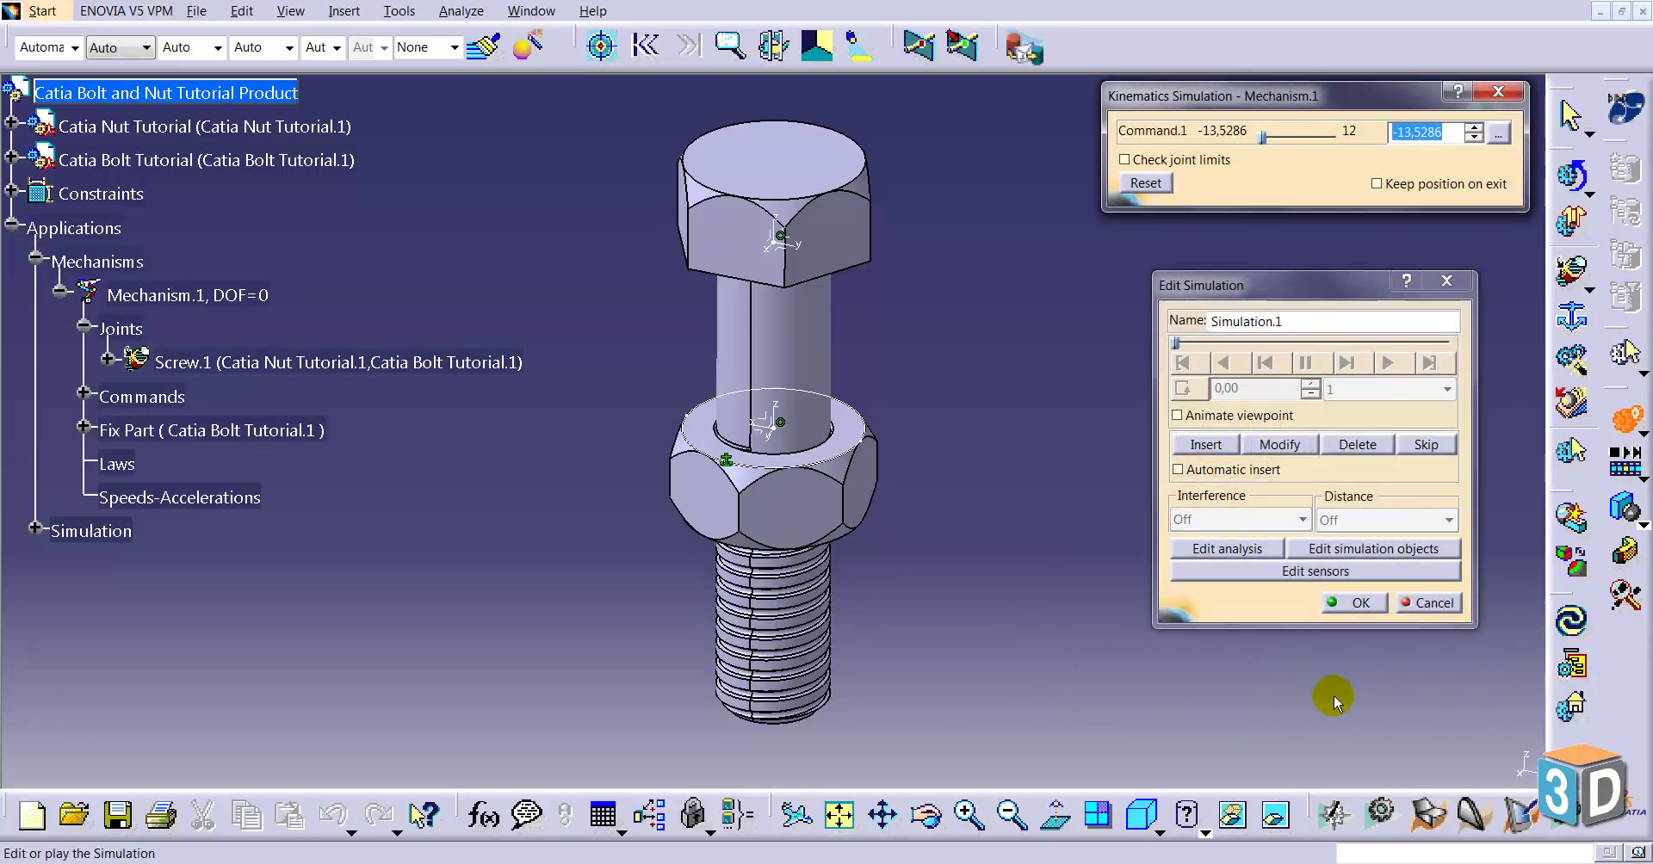